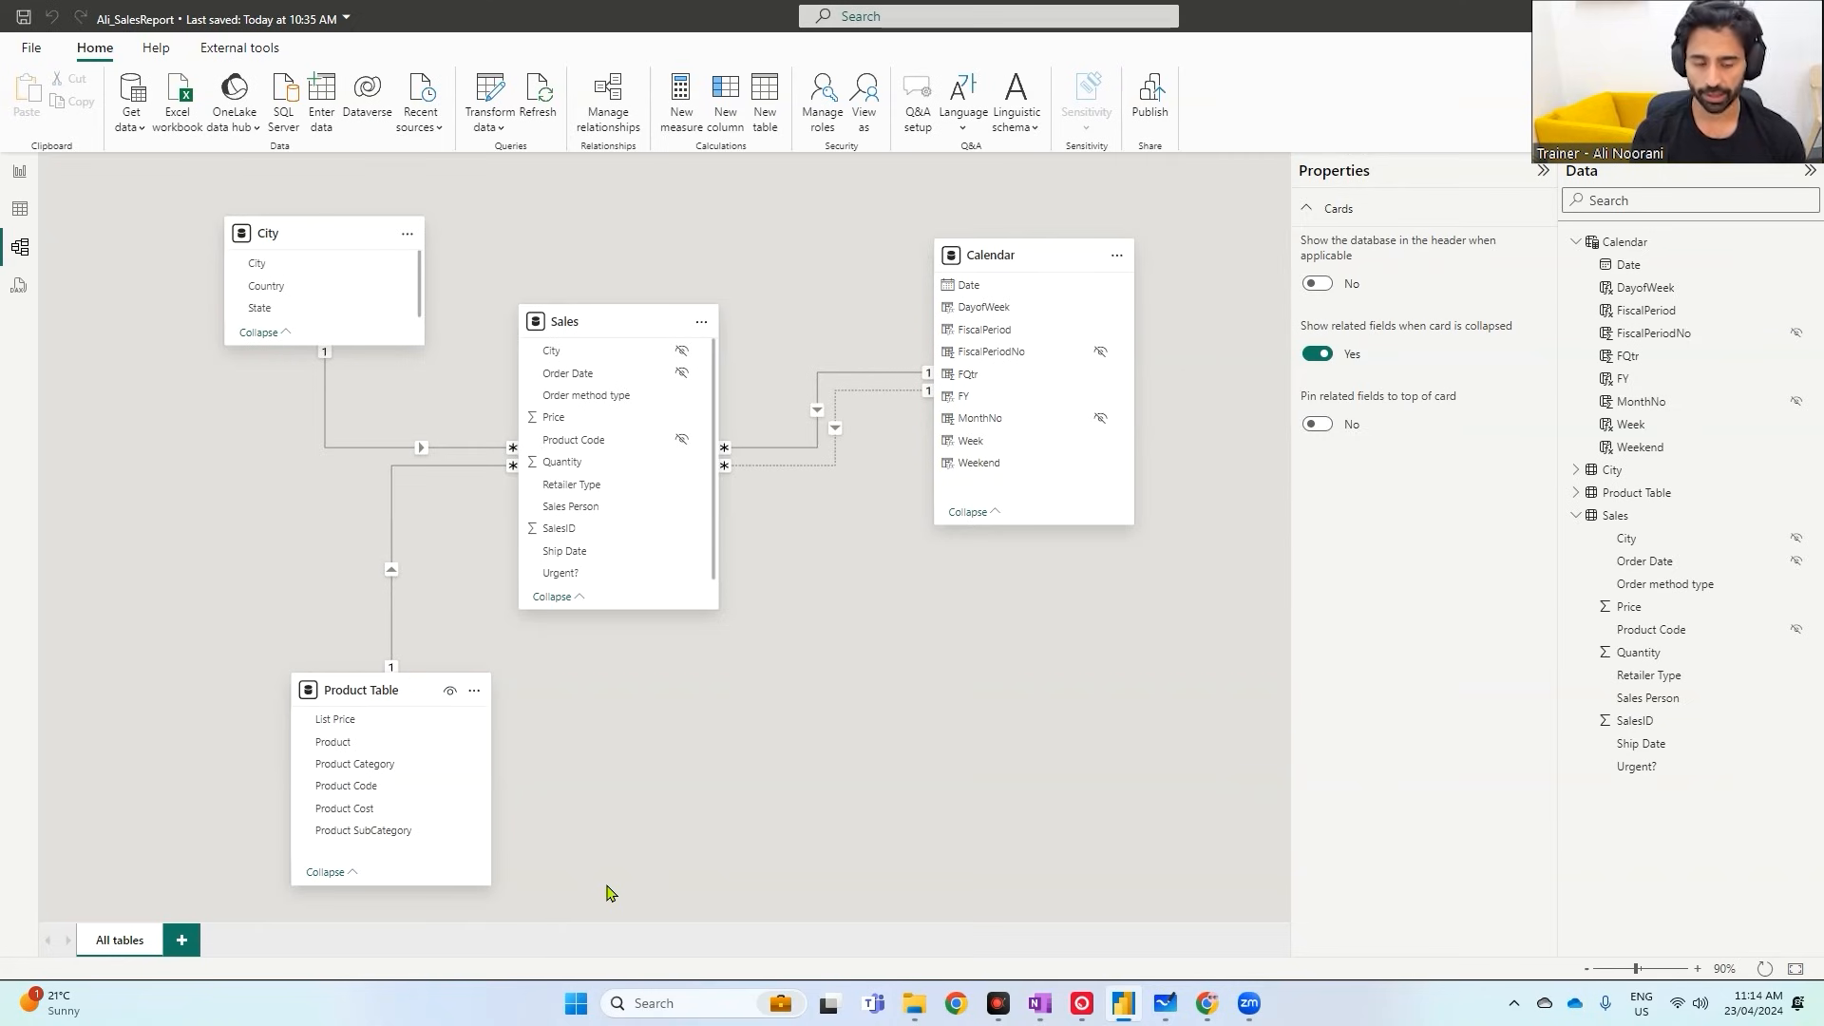
- Load the Inventory table from the Inventory Excel workbook in the nested Exercise Files folder into the model
click(178, 100)
double_click(442, 153)
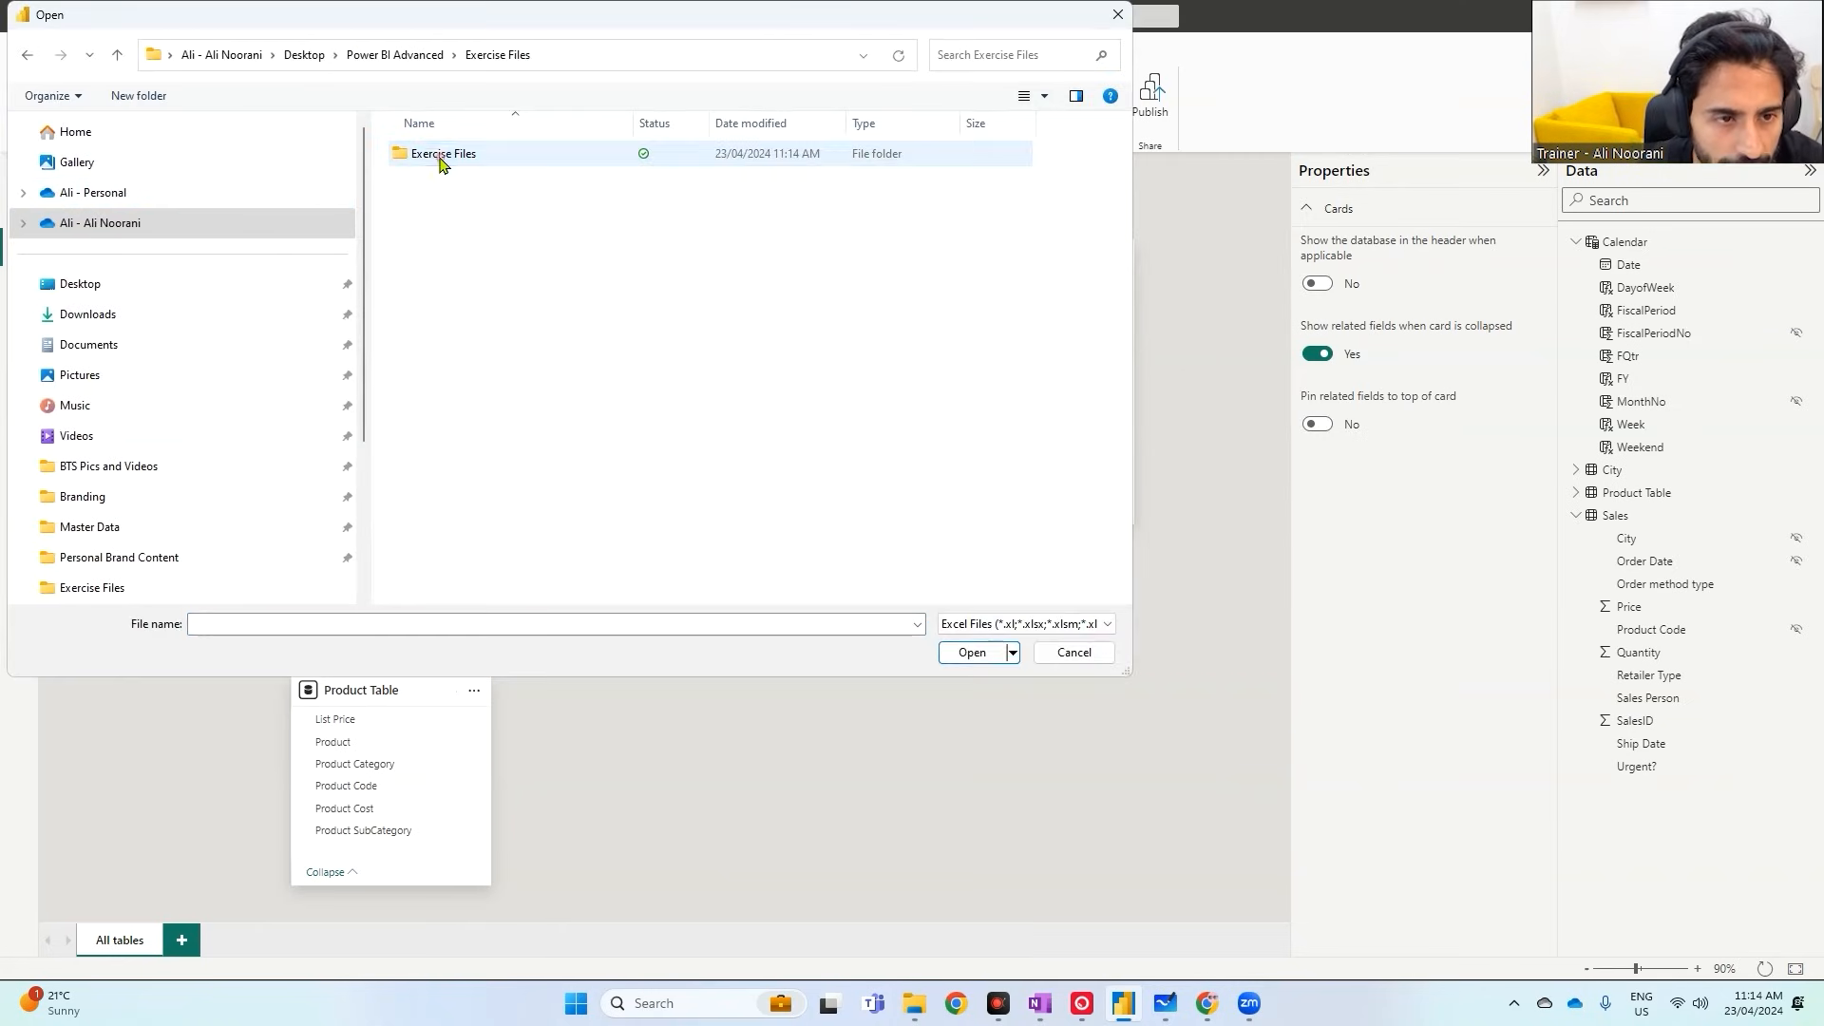
double_click(439, 154)
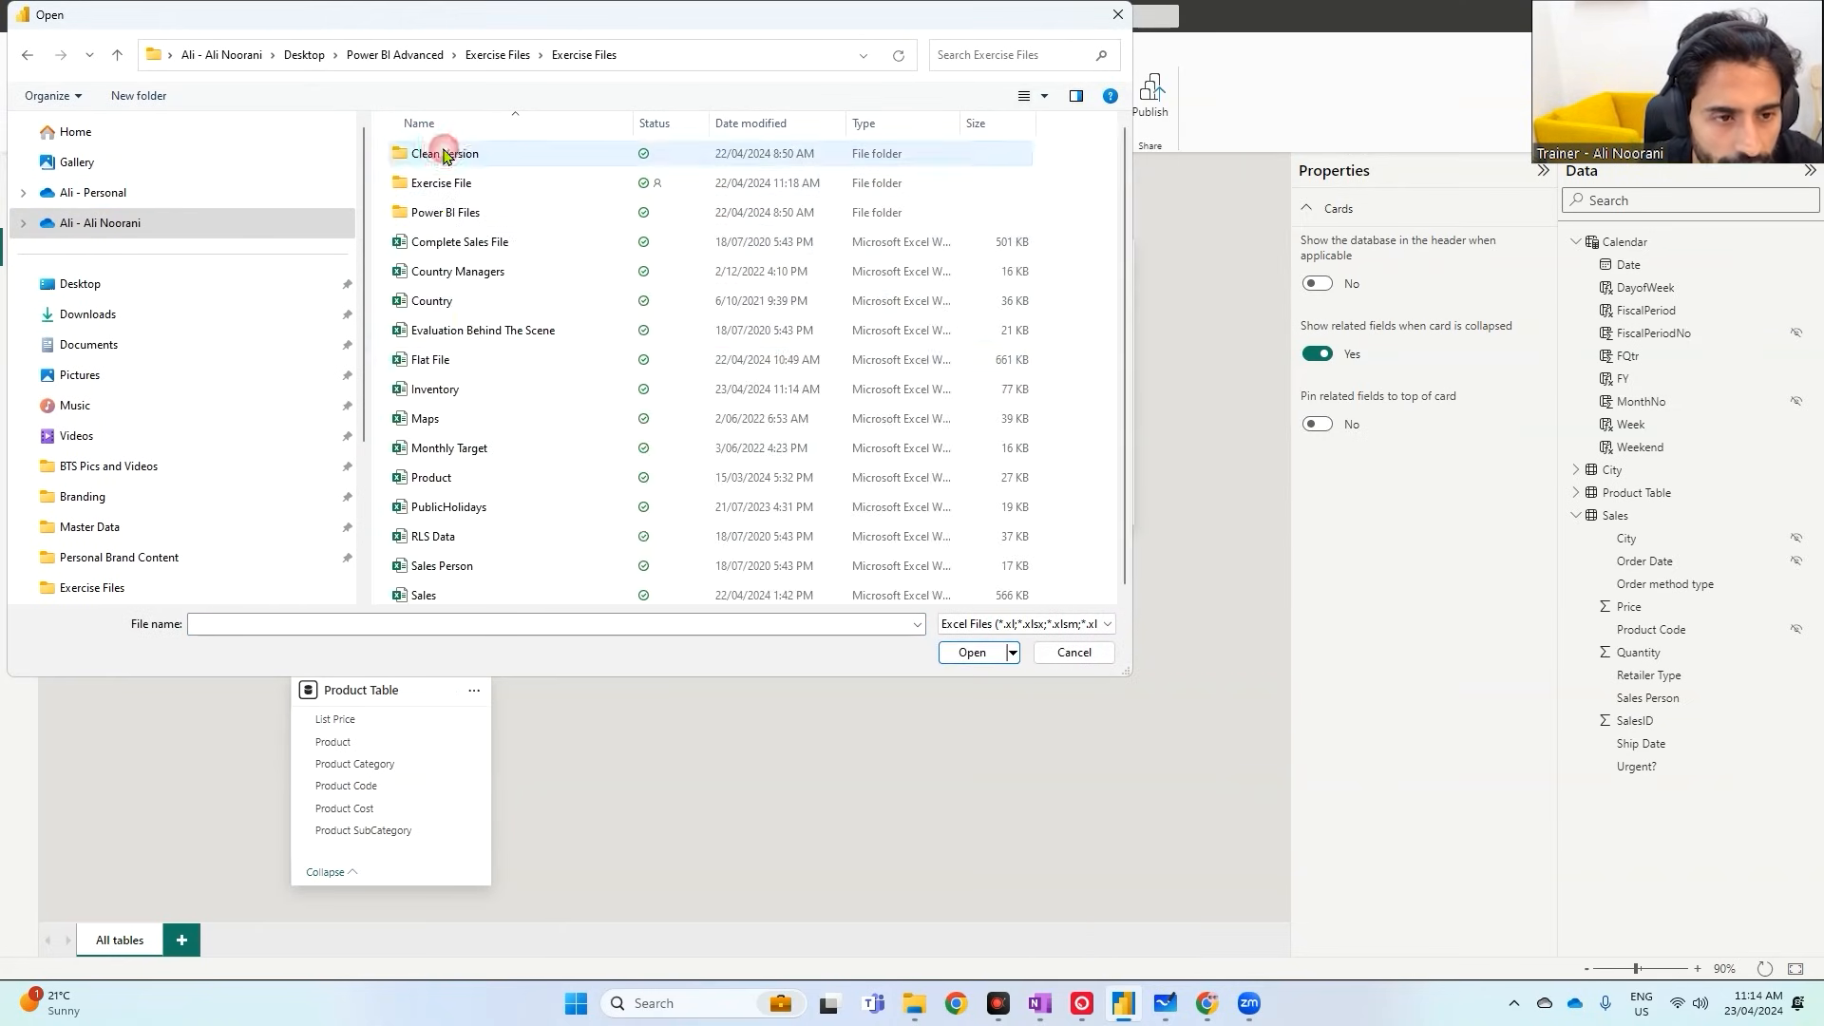
double_click(470, 389)
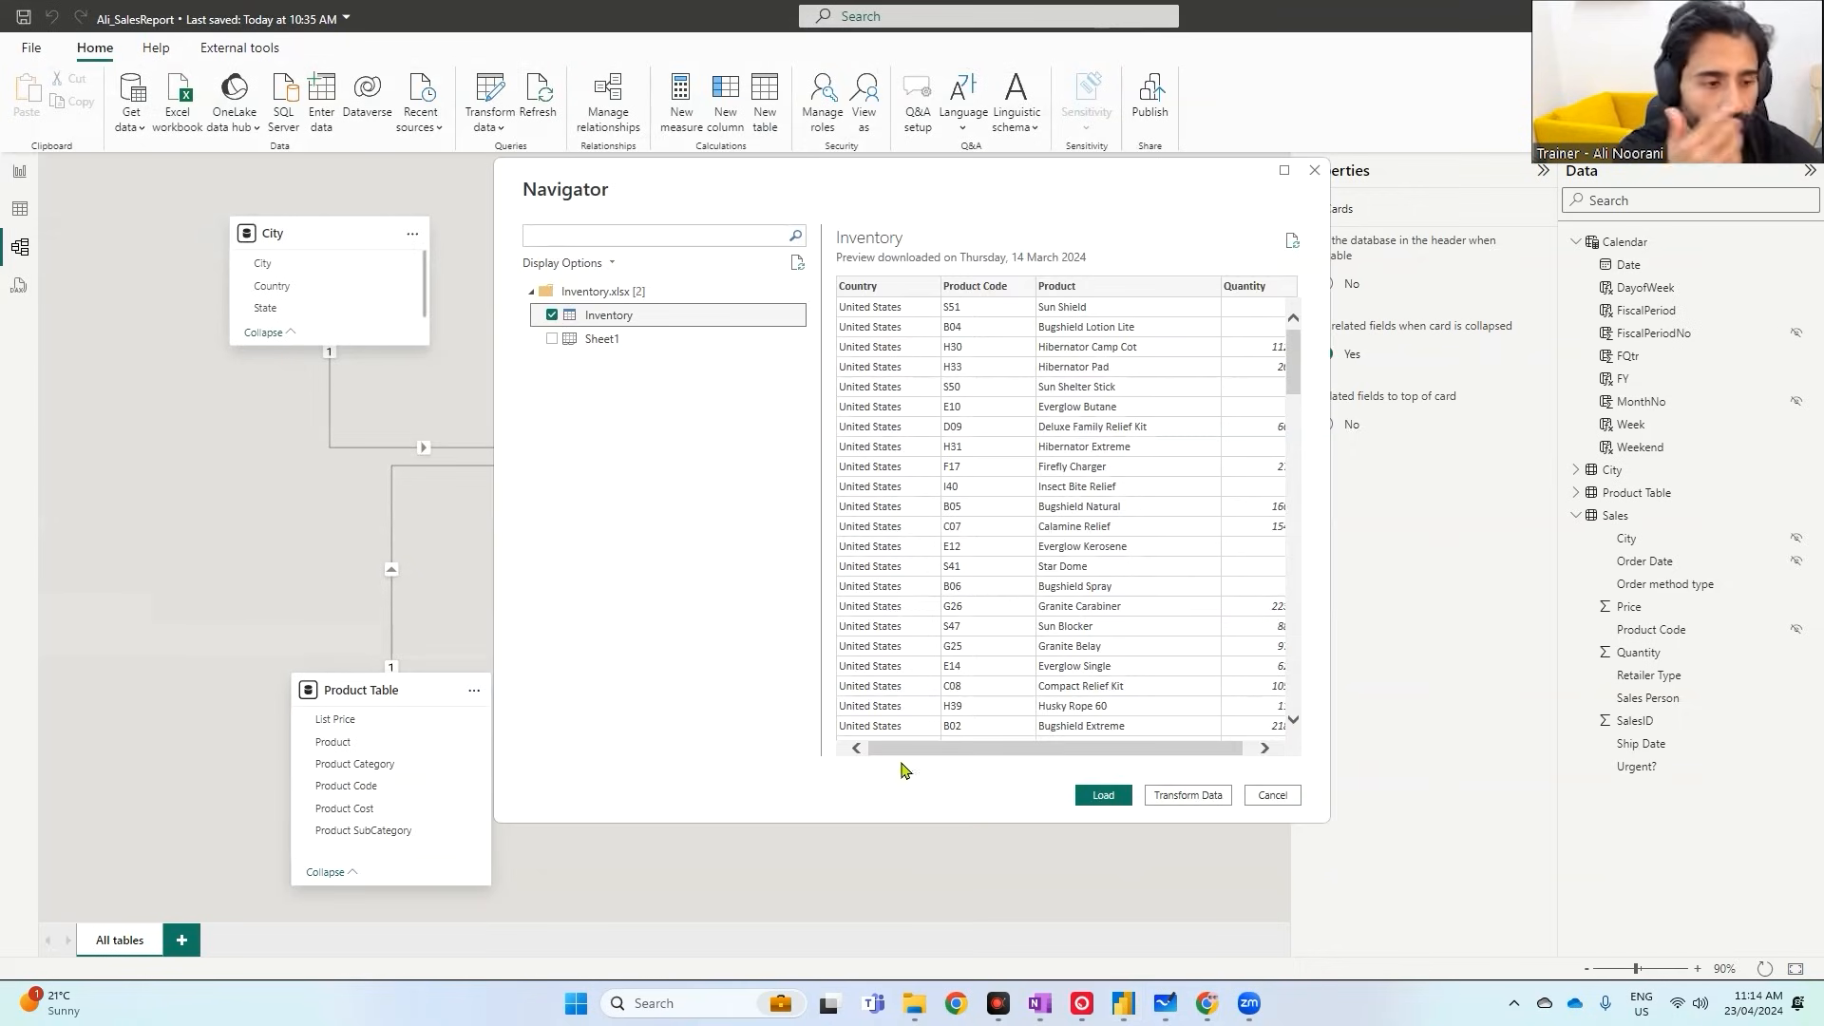
click(1098, 793)
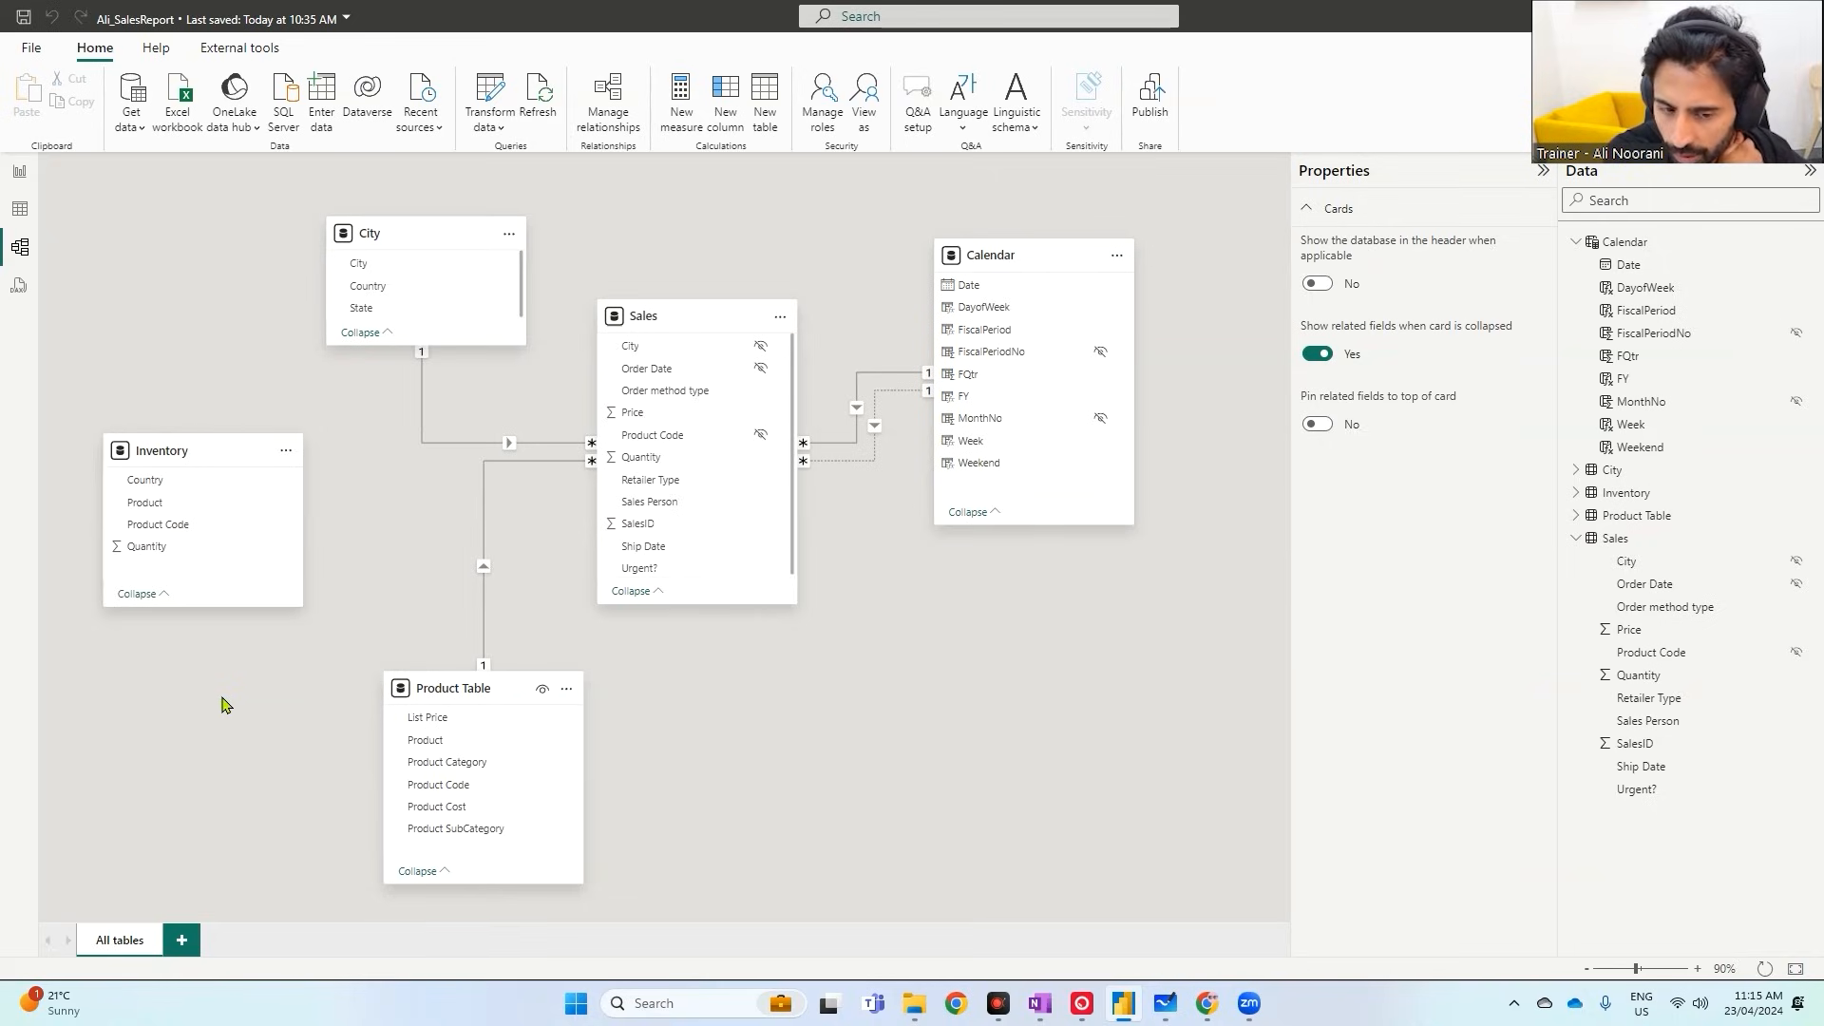
- Move the Inventory table card slightly upward in the model diagram and narrow it a little
mouse_move(187, 455)
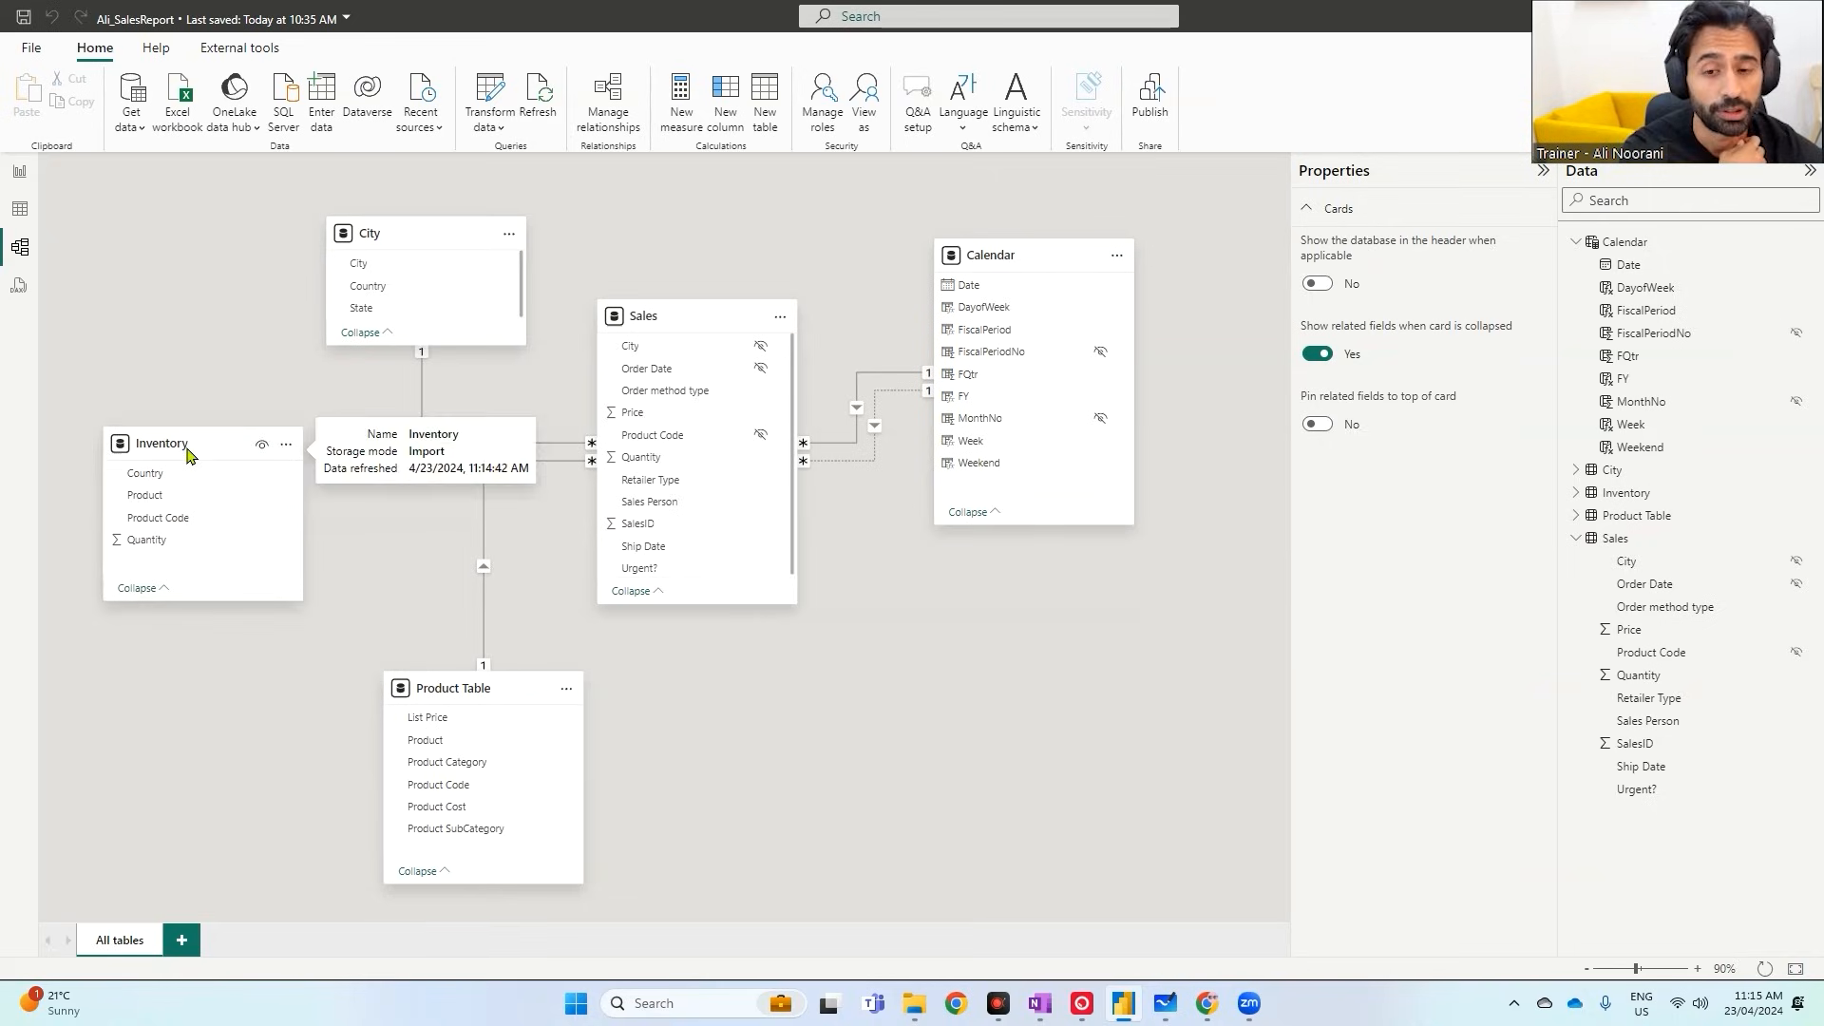
drag(187, 454, 187, 438)
drag(303, 522, 297, 520)
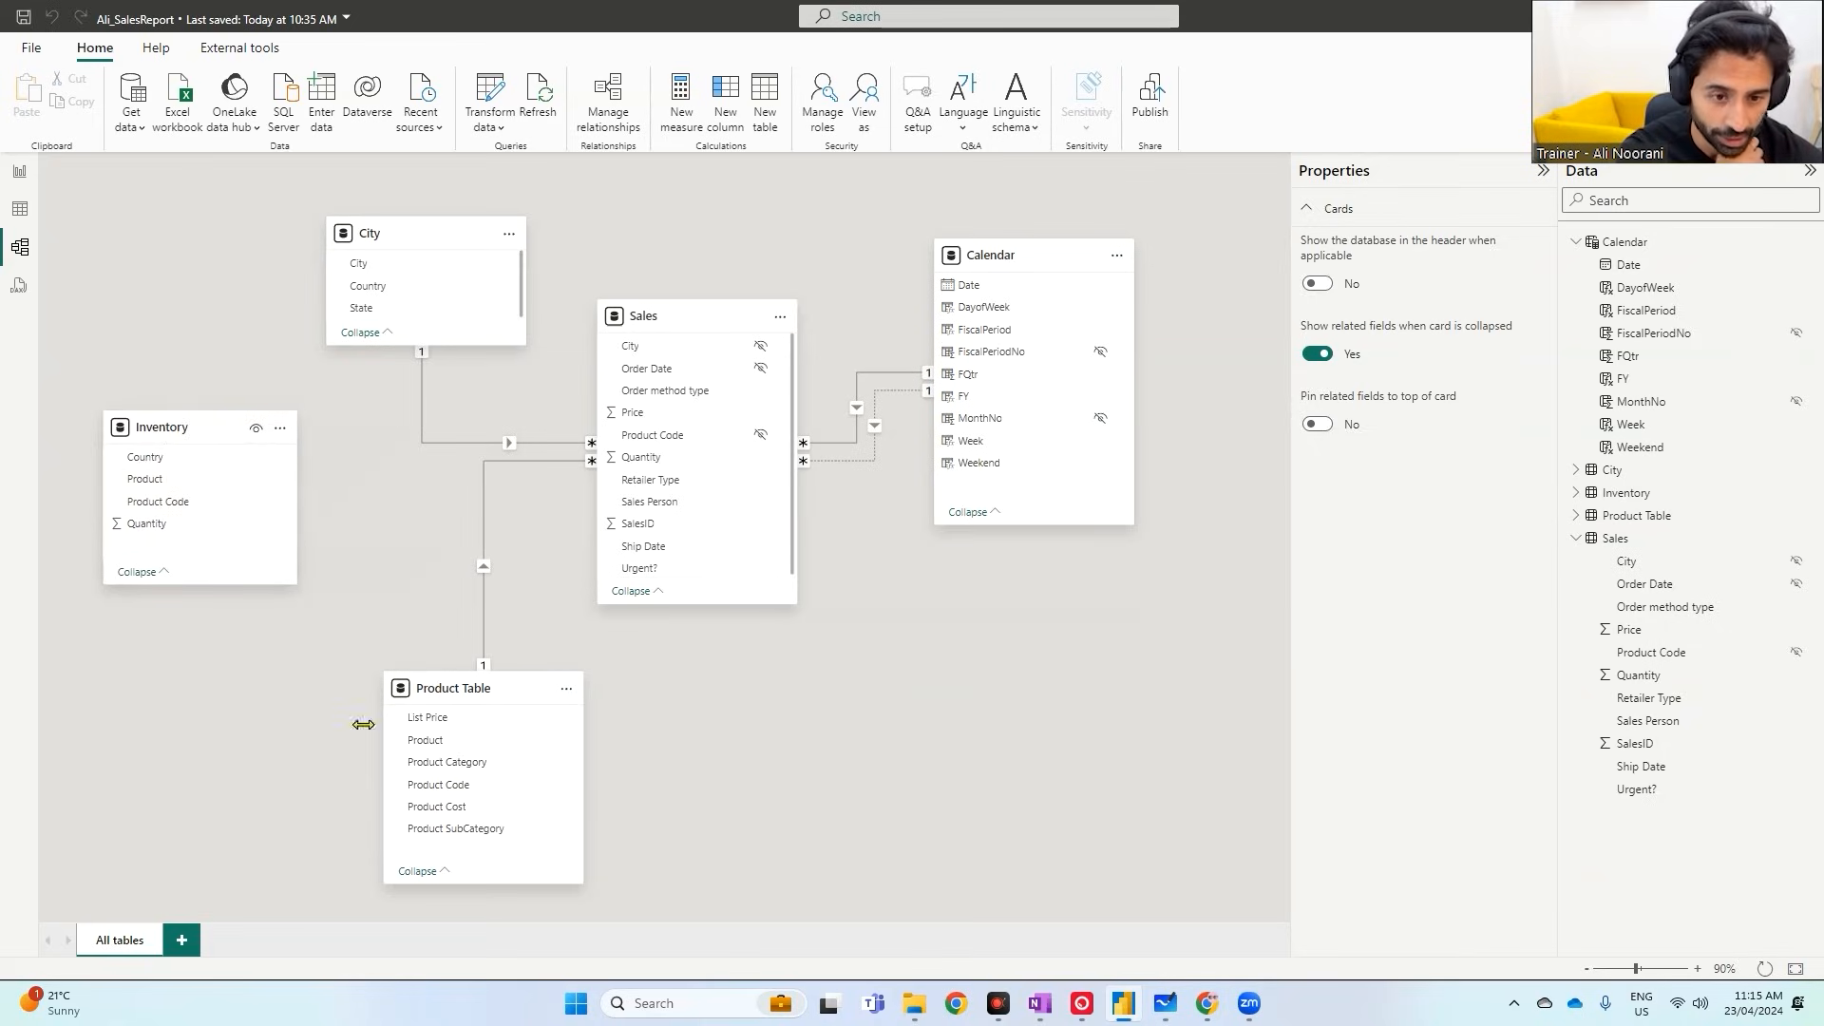
mouse_move(123, 496)
mouse_down()
mouse_move(128, 513)
mouse_move(200, 513)
mouse_move(333, 786)
mouse_move(489, 797)
mouse_up()
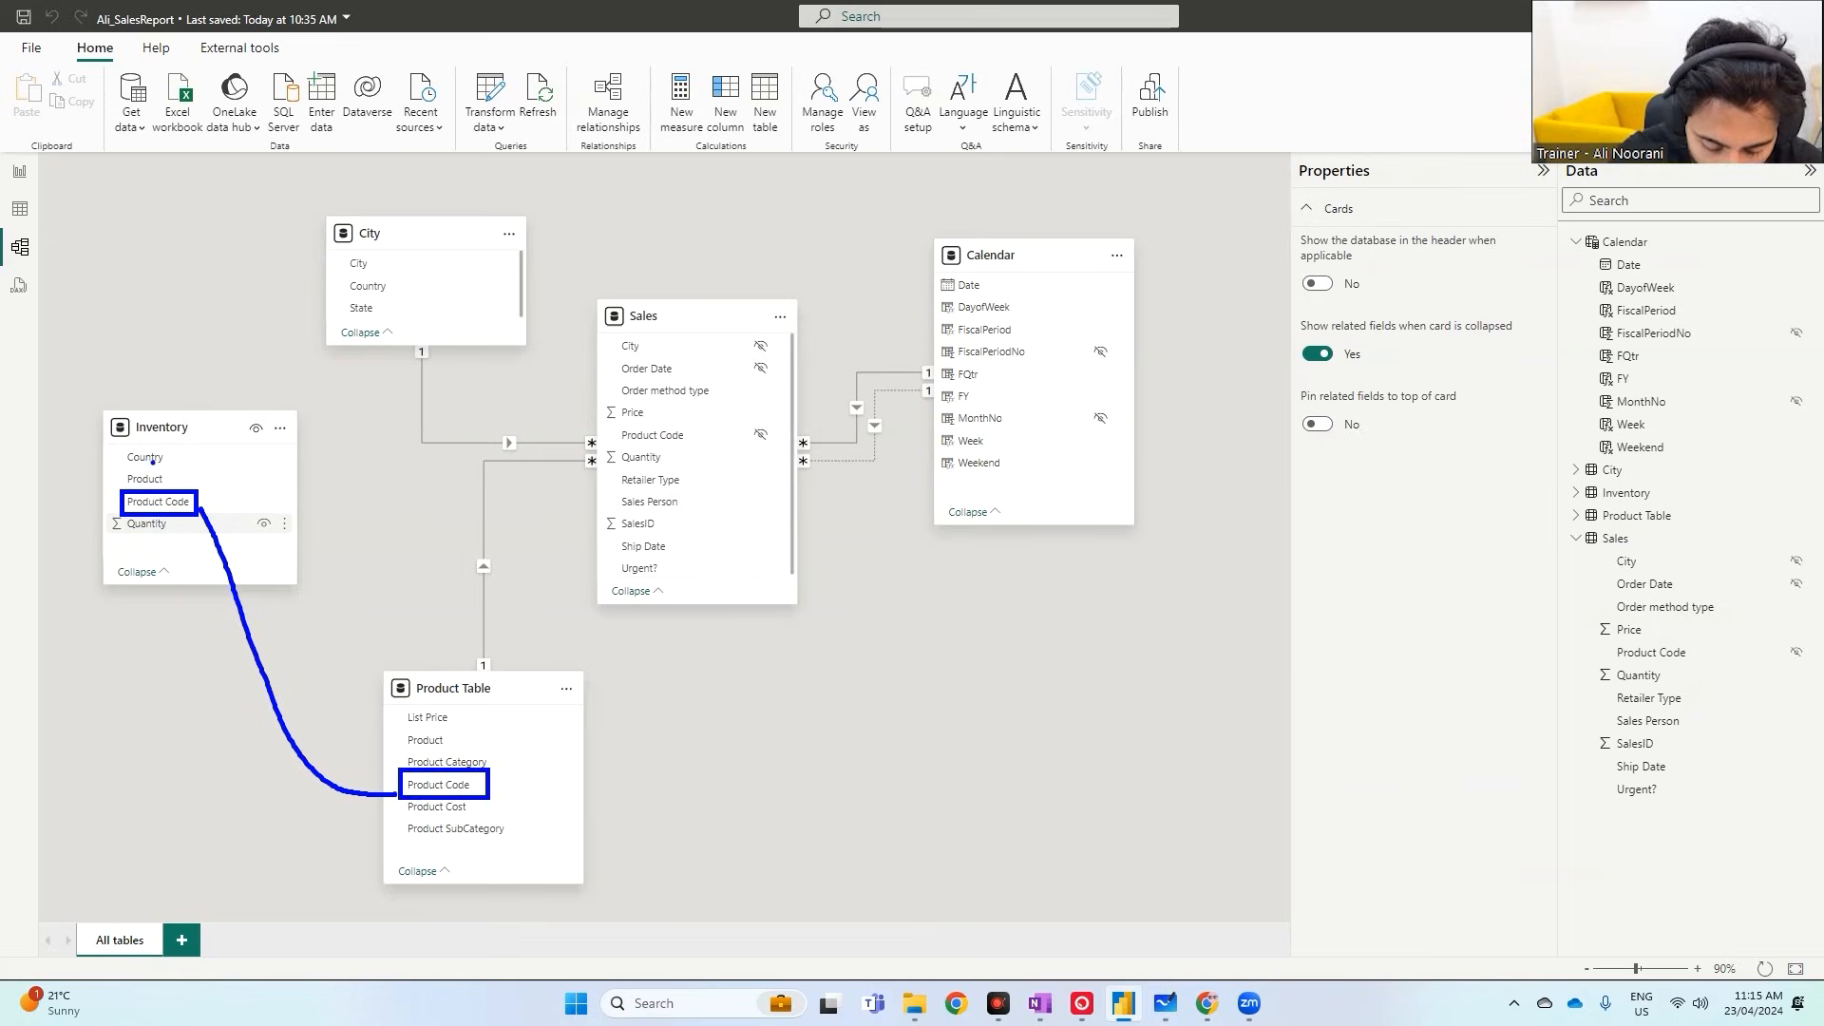
mouse_move(118, 448)
mouse_down()
mouse_move(170, 468)
mouse_move(228, 361)
mouse_move(352, 295)
mouse_move(399, 298)
mouse_up()
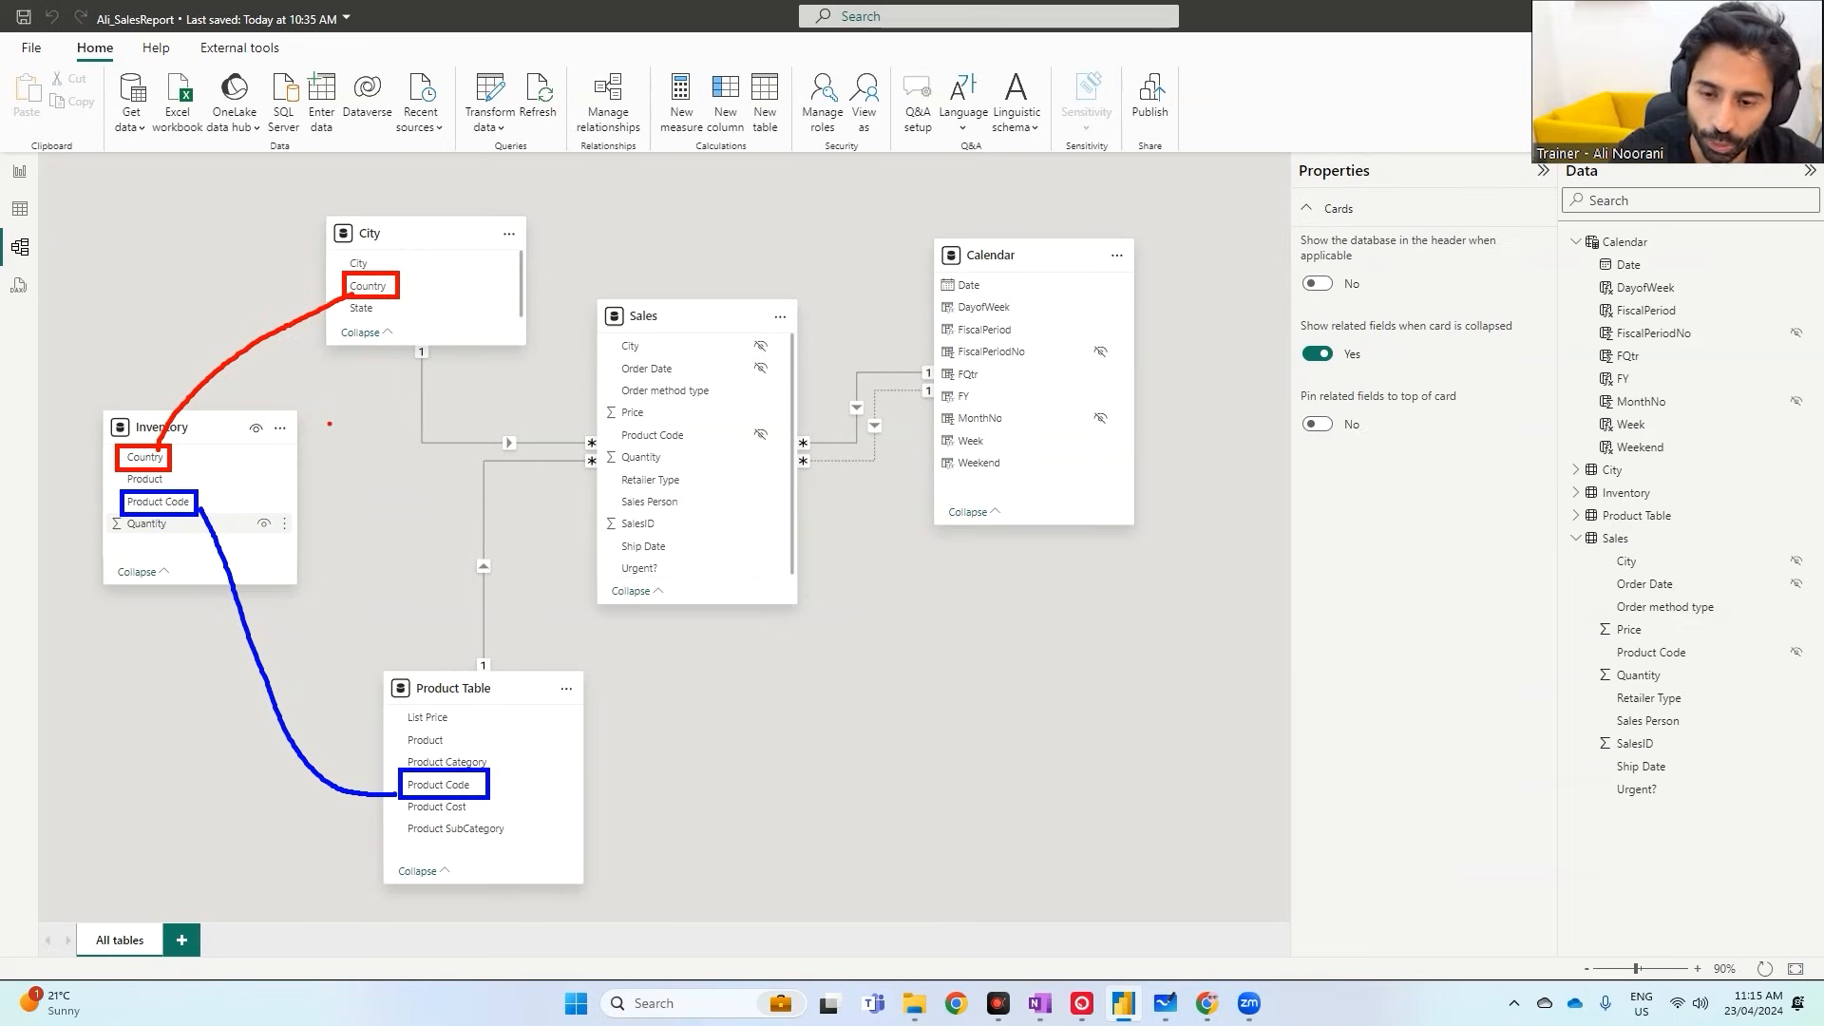
key(Escape)
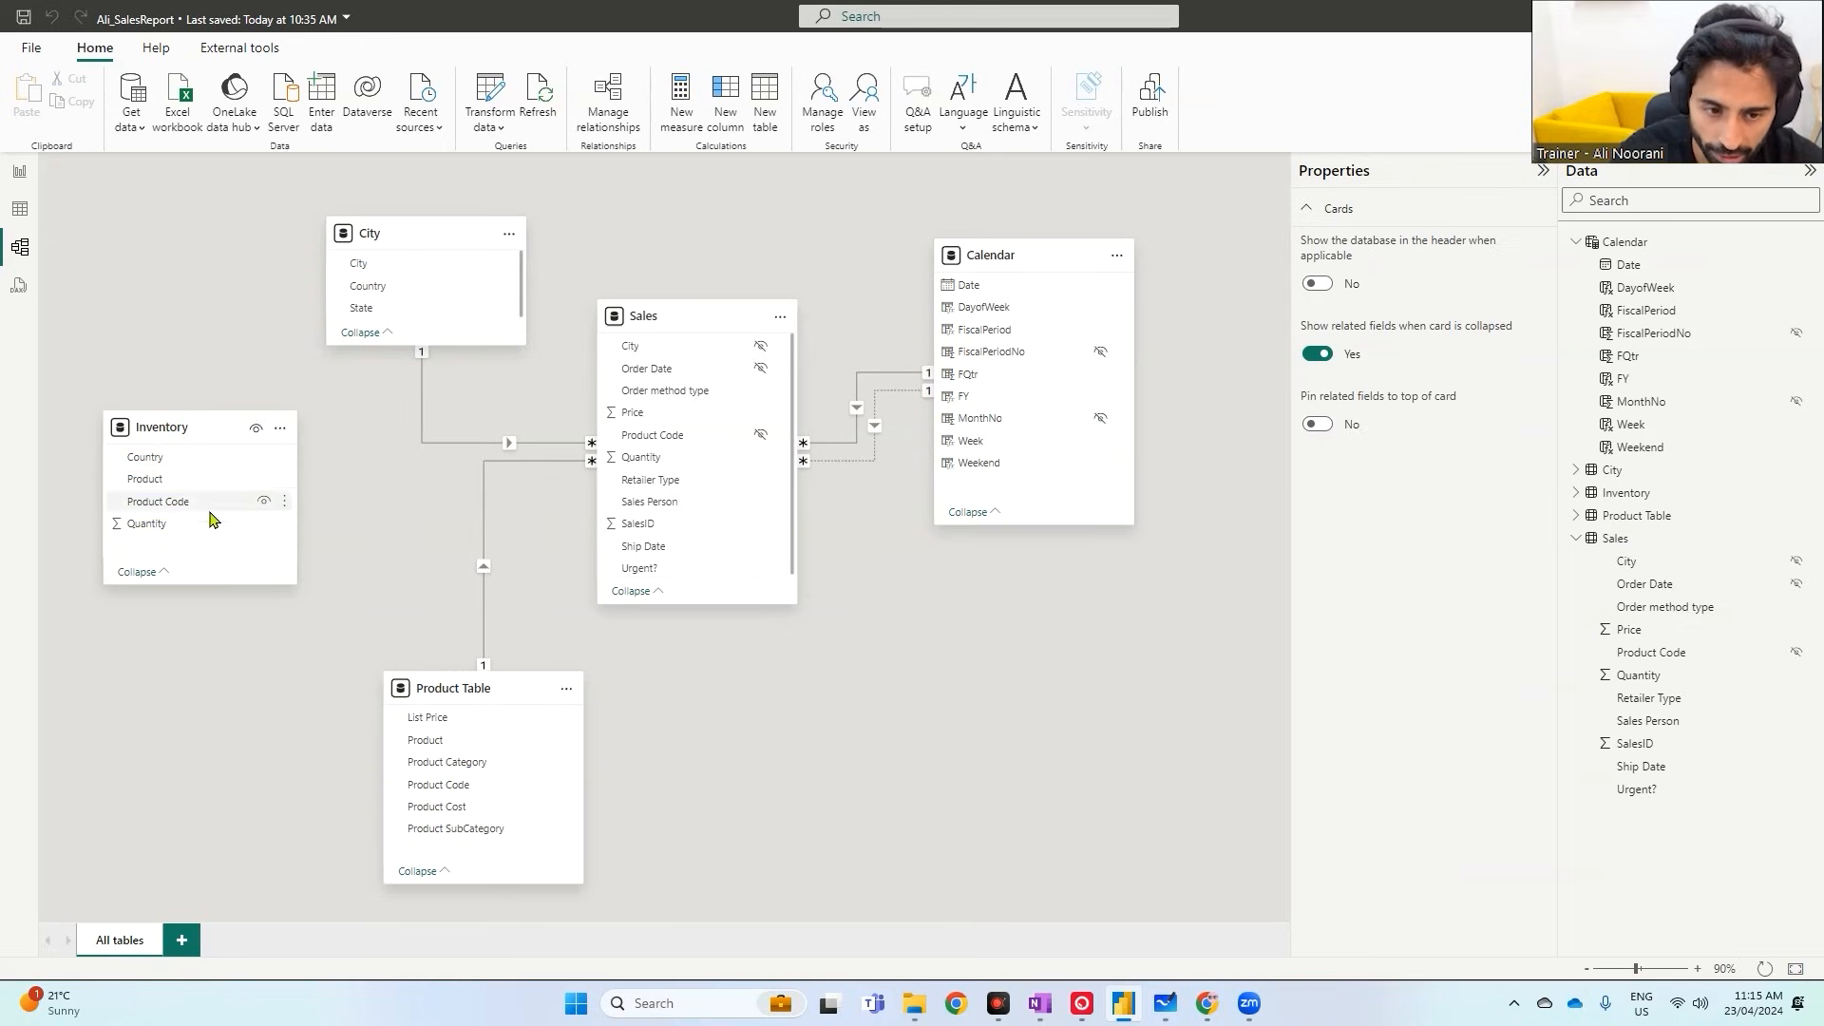
click(209, 432)
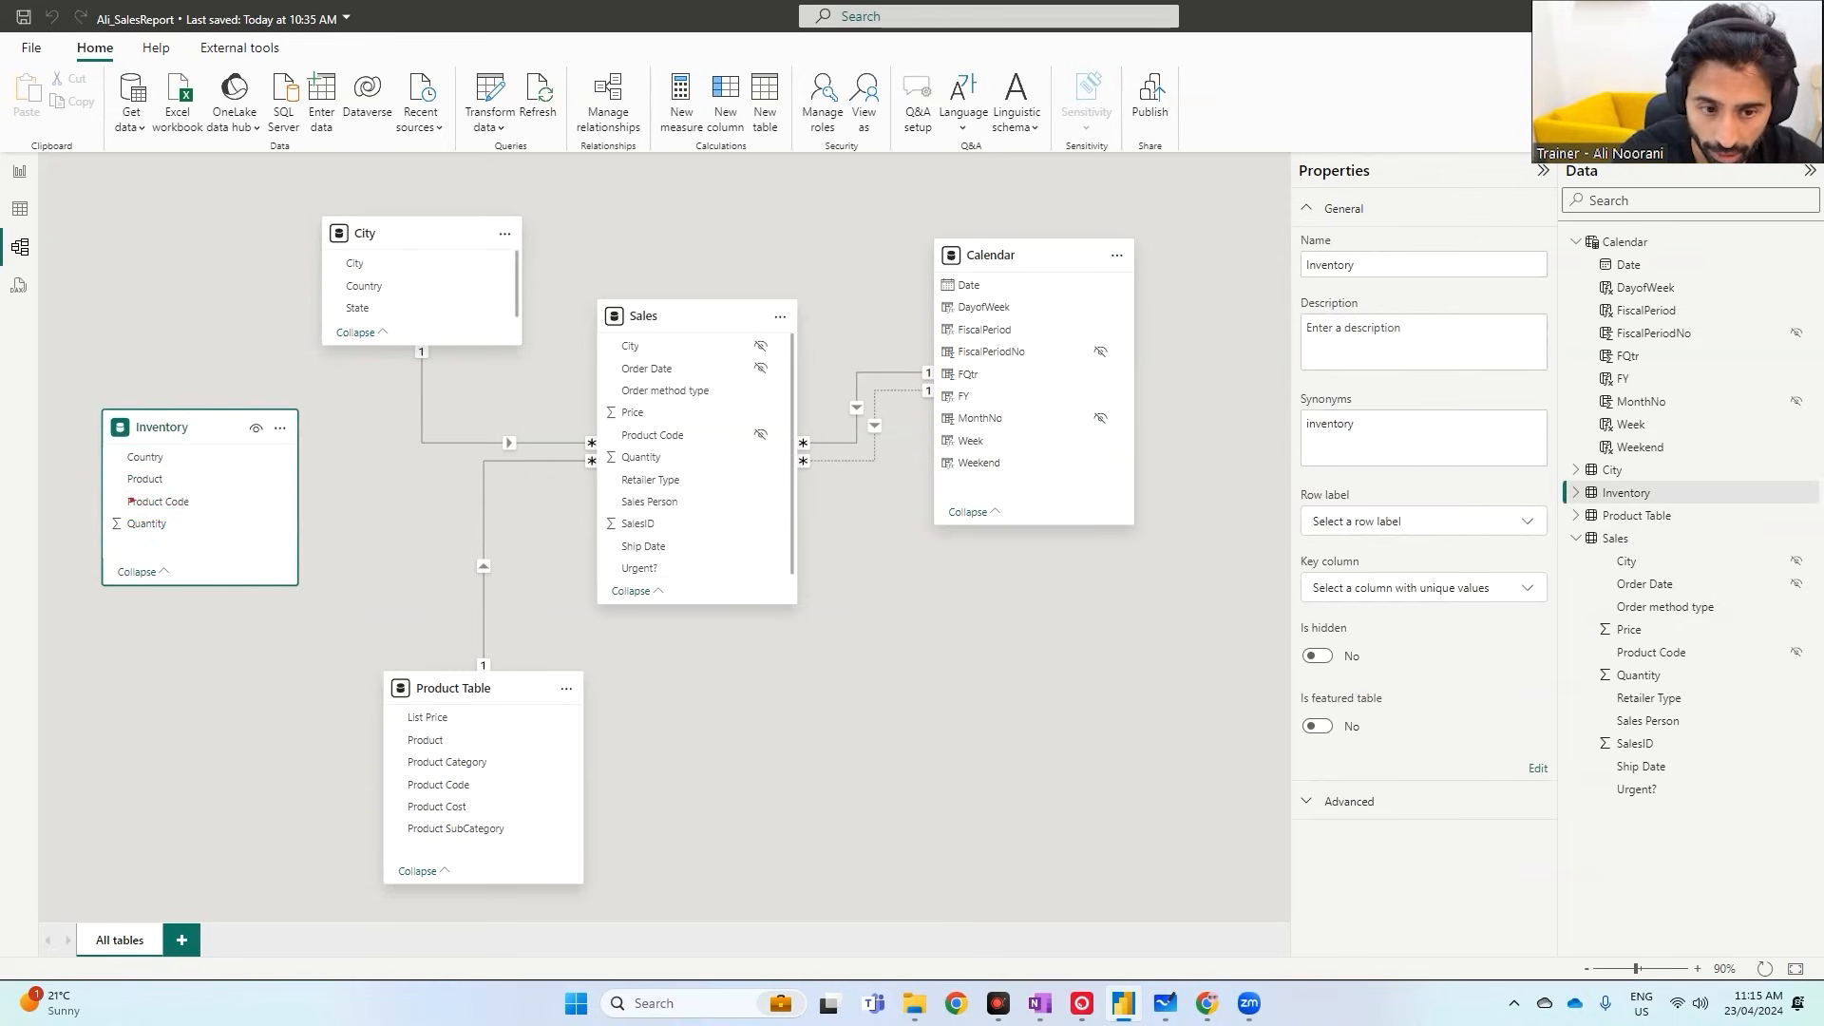
mouse_move(118, 489)
mouse_down()
mouse_move(183, 515)
mouse_move(582, 496)
mouse_move(594, 449)
mouse_move(706, 446)
mouse_up()
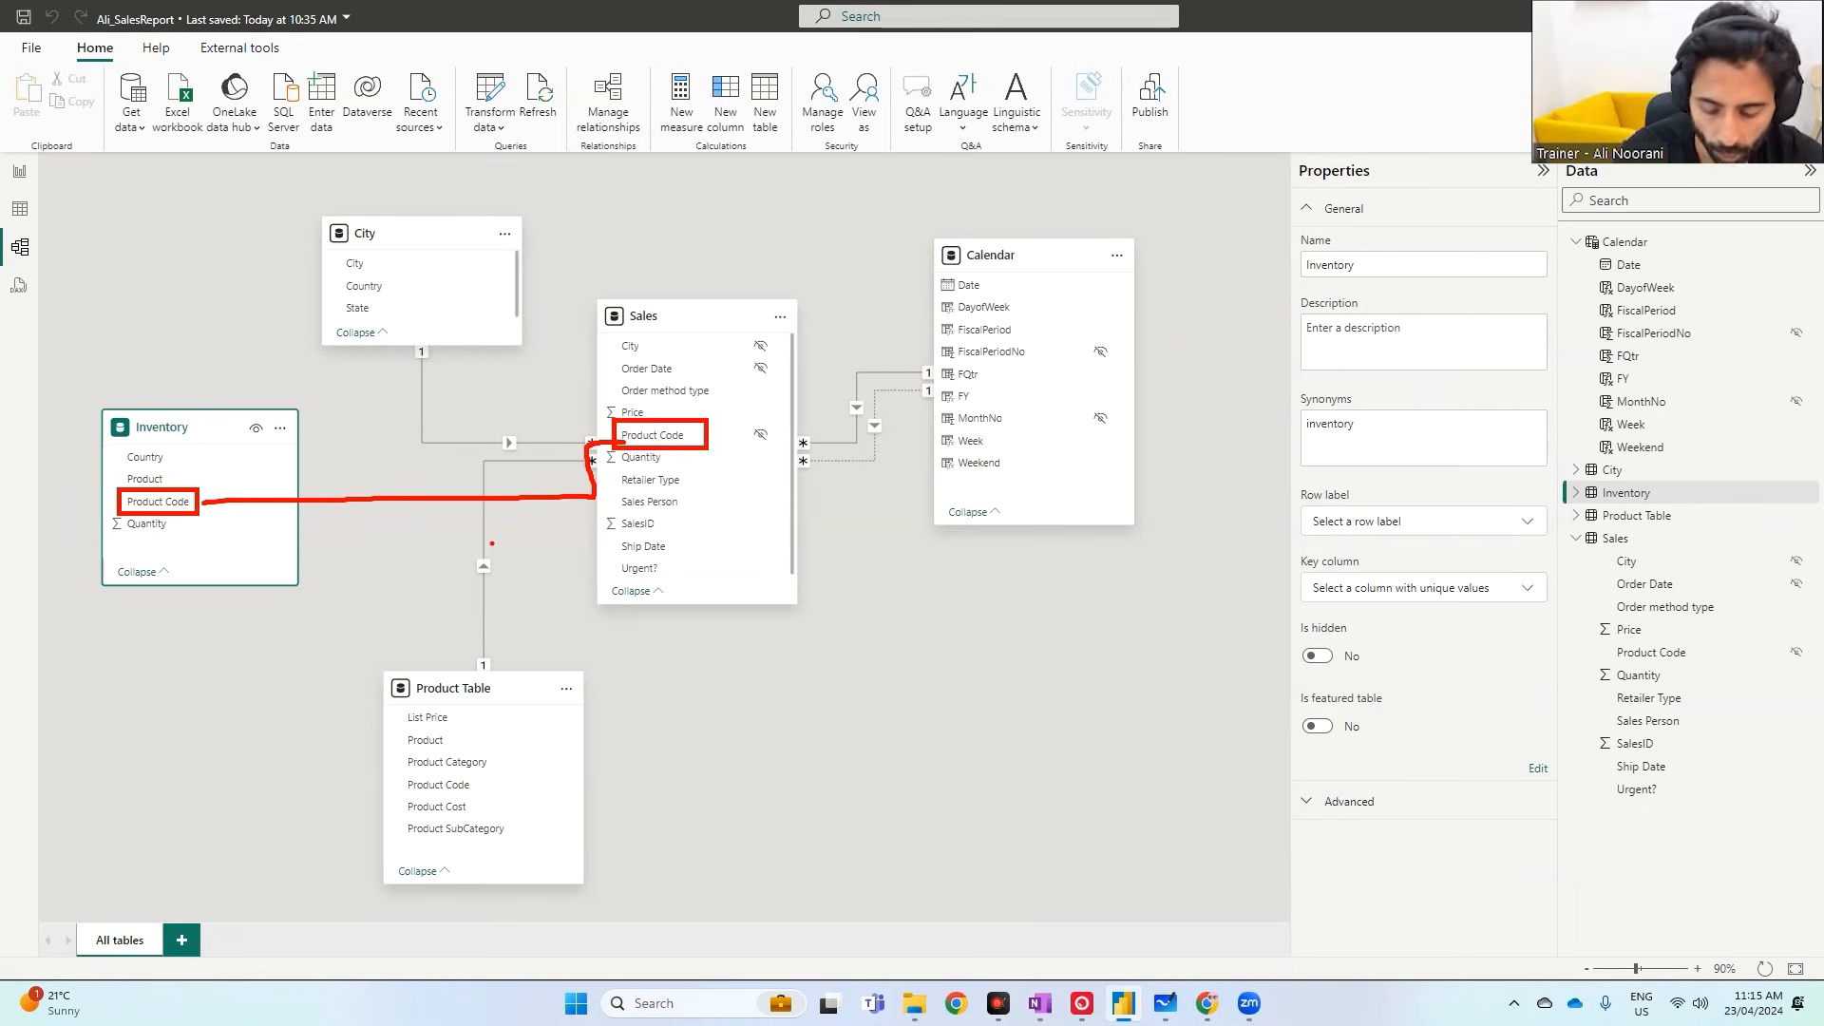
key(Escape)
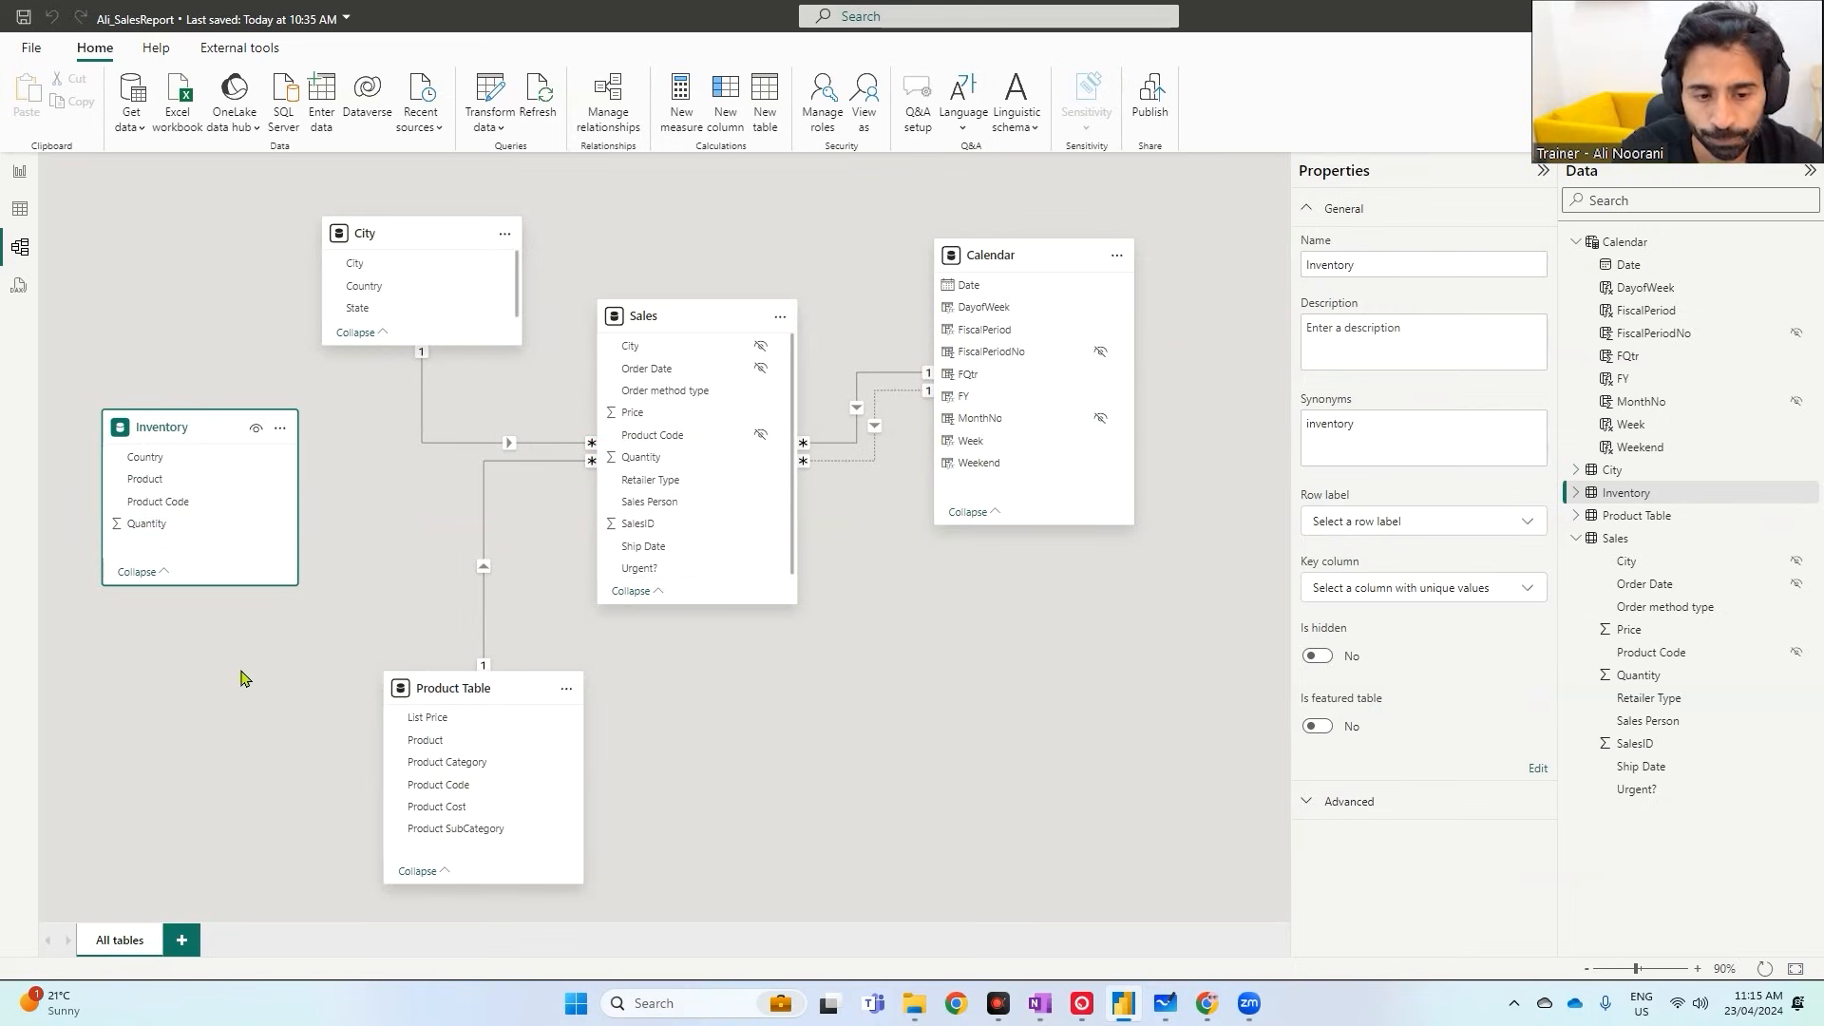
- Create a relationship from Product Code in the Inventory table to Product Code in the Product Table
click(174, 504)
drag(174, 509, 463, 793)
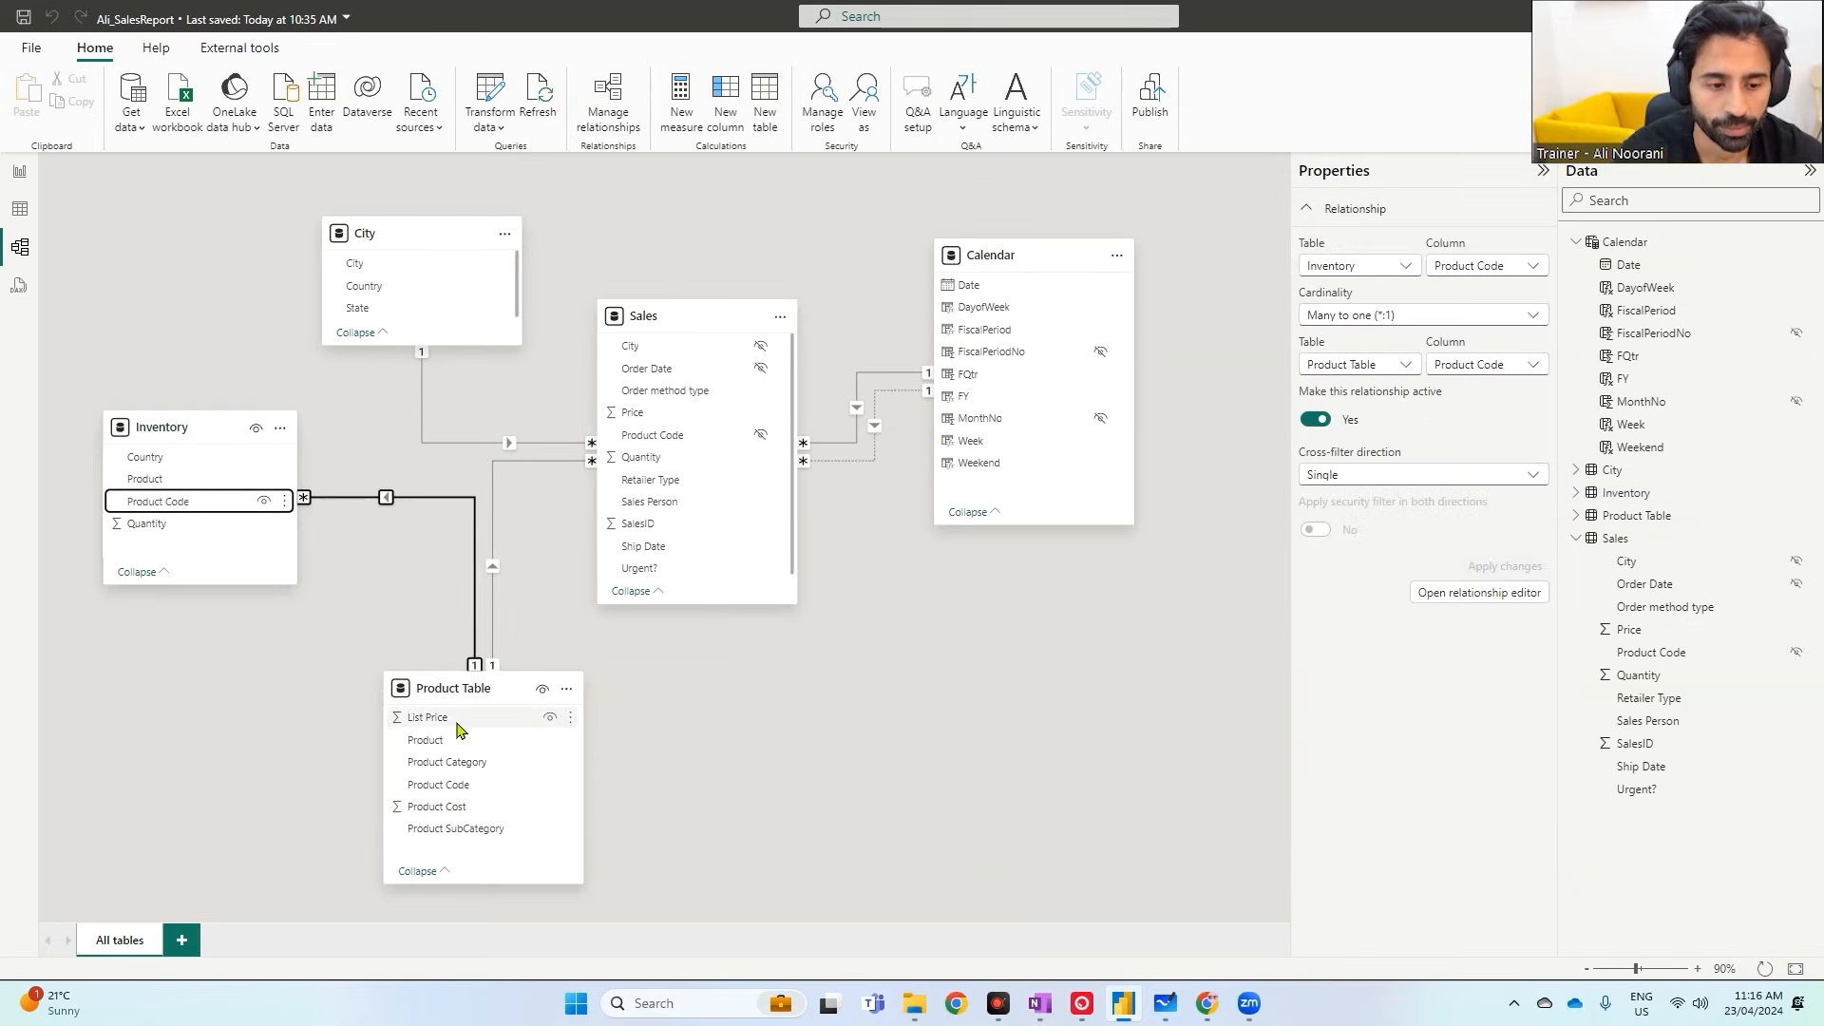
click(157, 423)
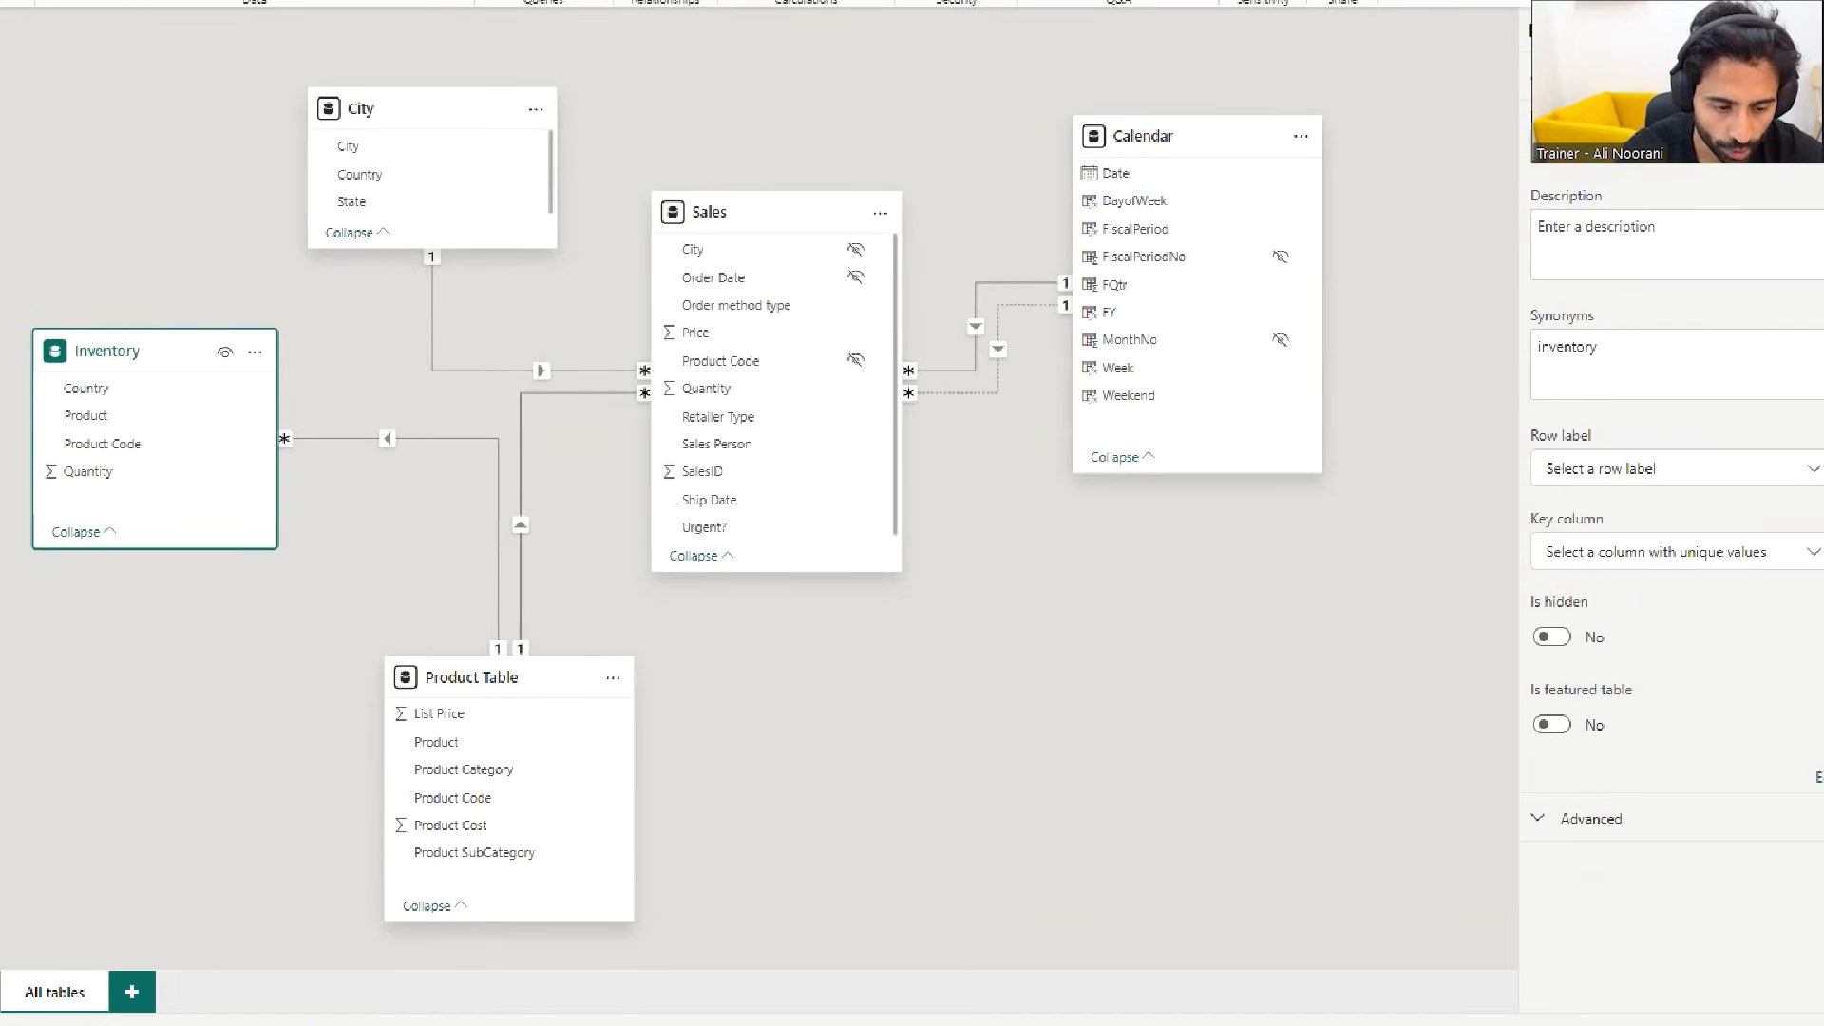
drag(402, 783, 507, 815)
drag(487, 660, 501, 662)
drag(55, 429, 162, 460)
drag(272, 420, 309, 455)
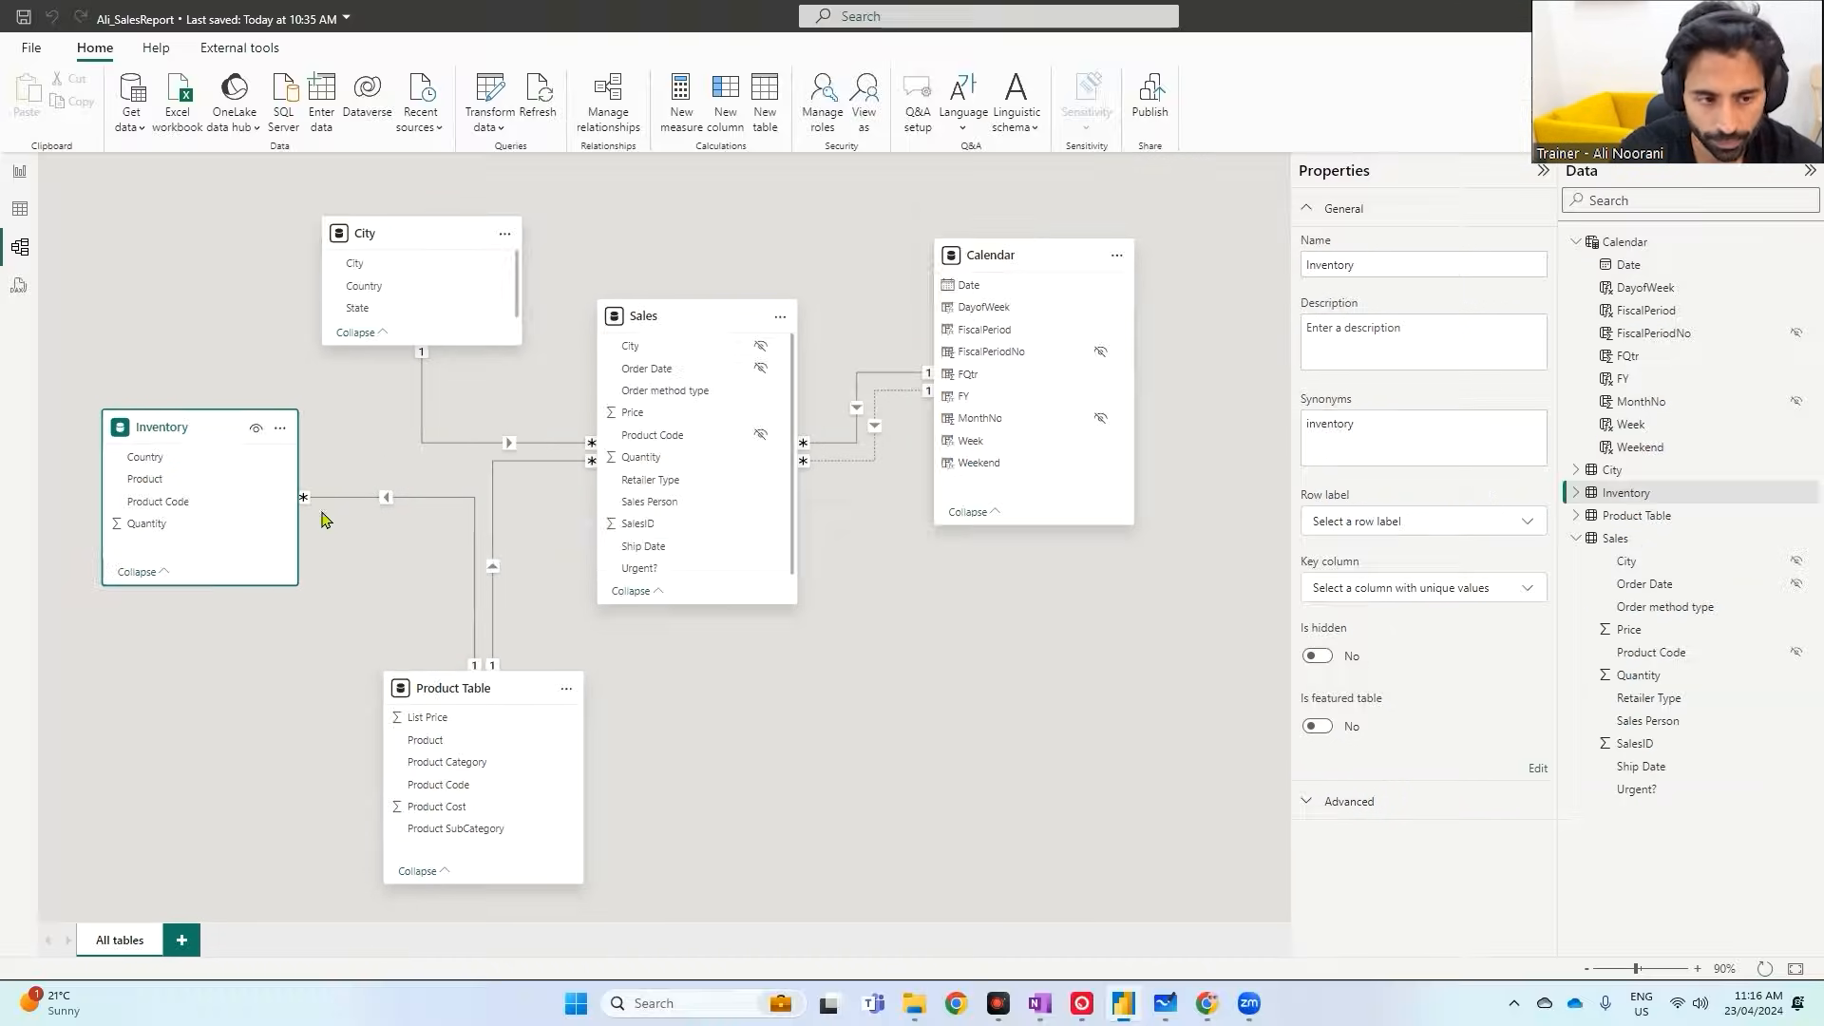
- Add a new report page and place an empty matrix visual toward the right side of its canvas
click(723, 213)
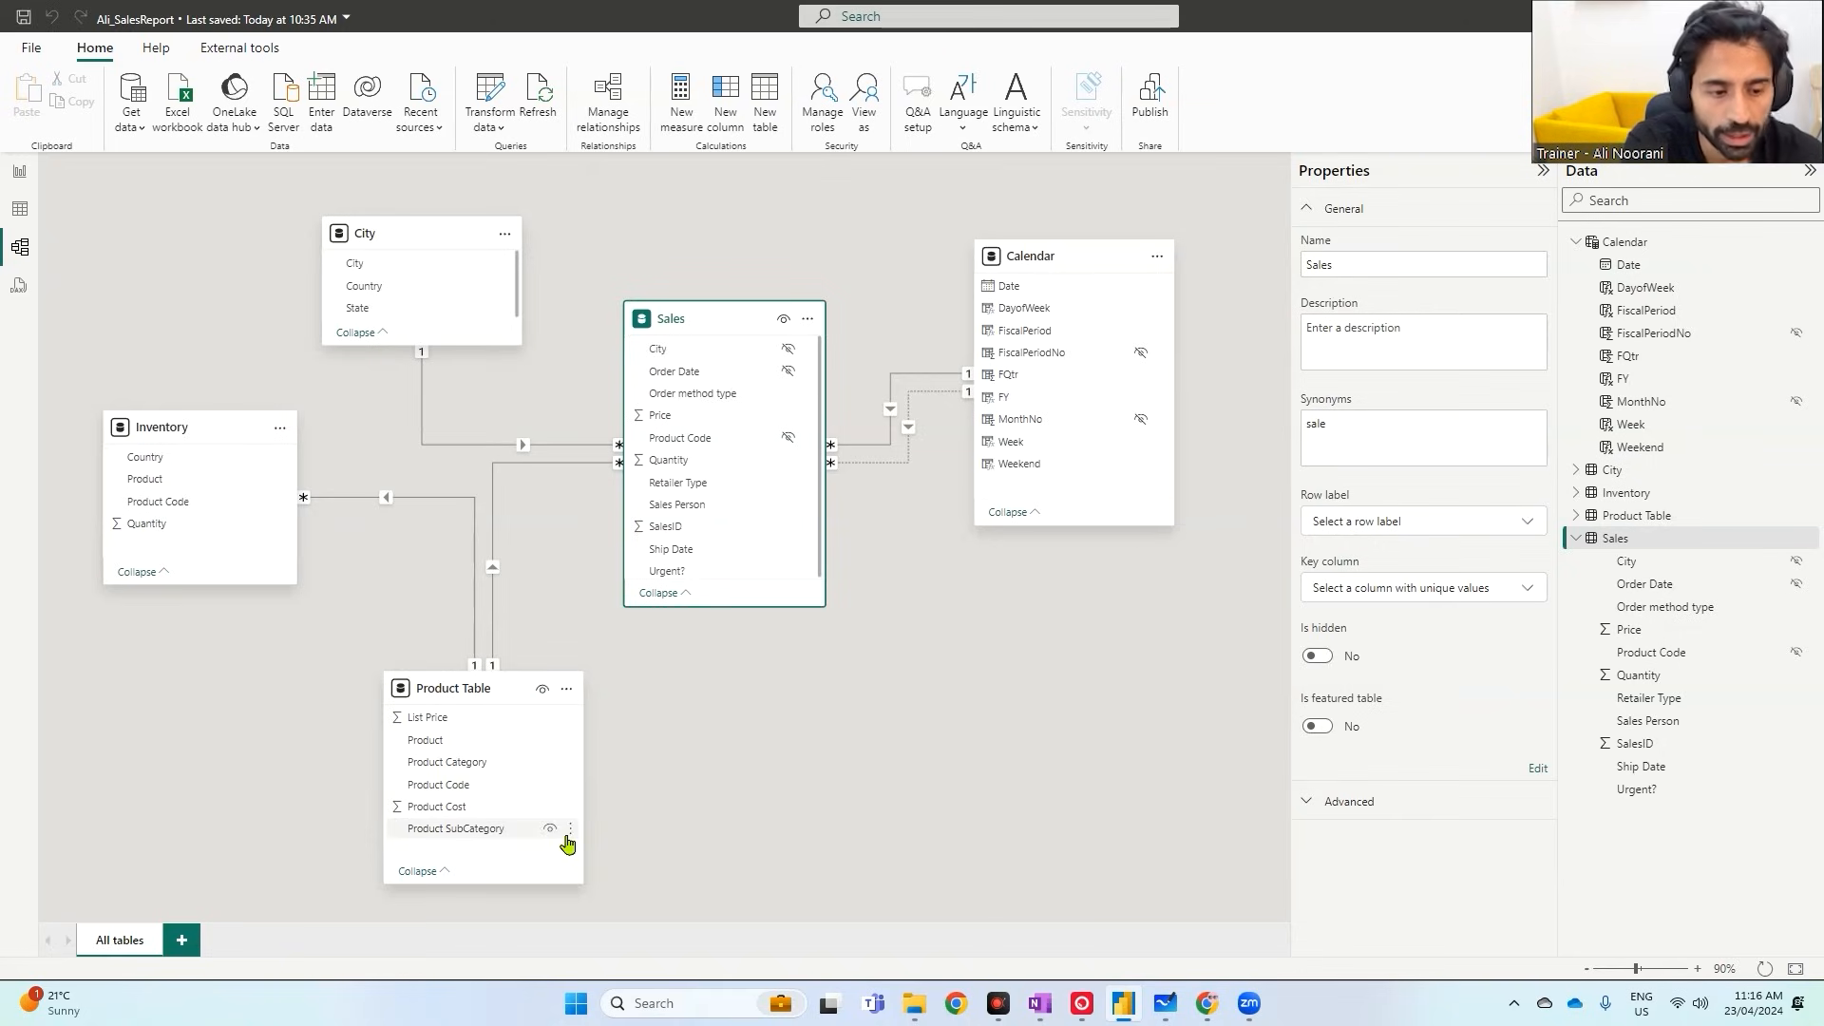
click(19, 181)
click(765, 521)
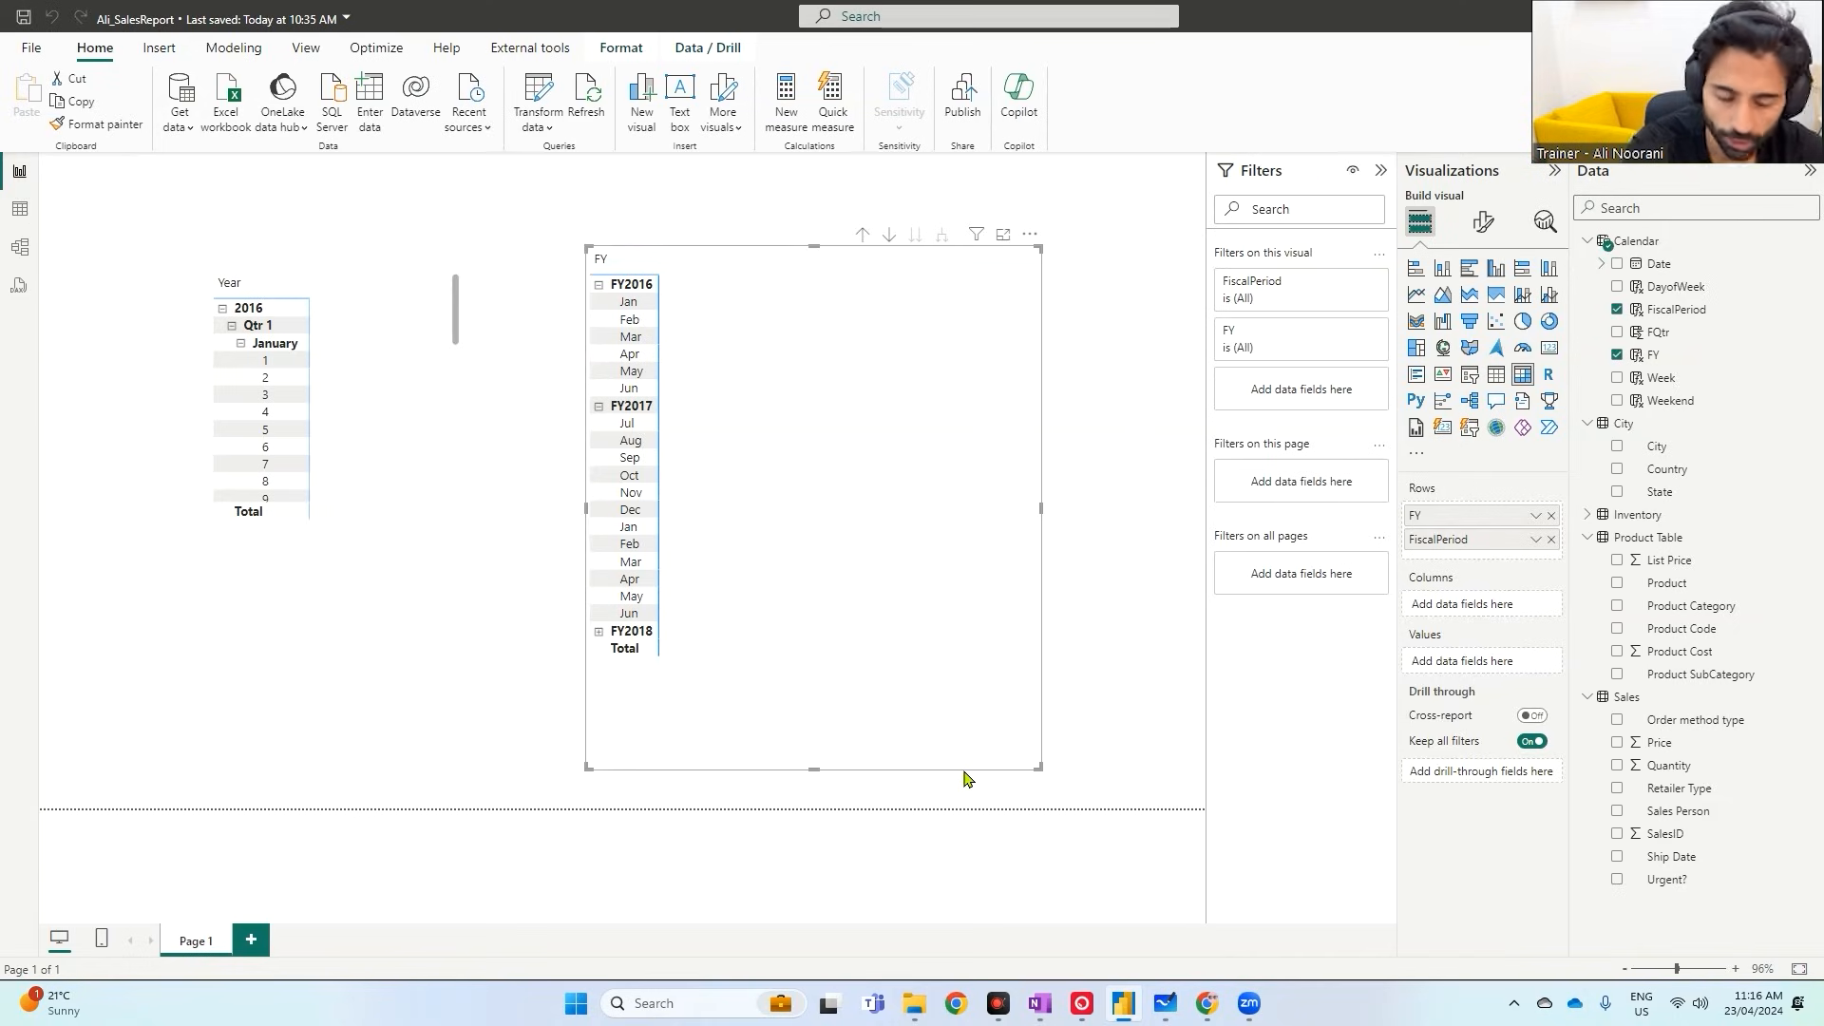
click(250, 939)
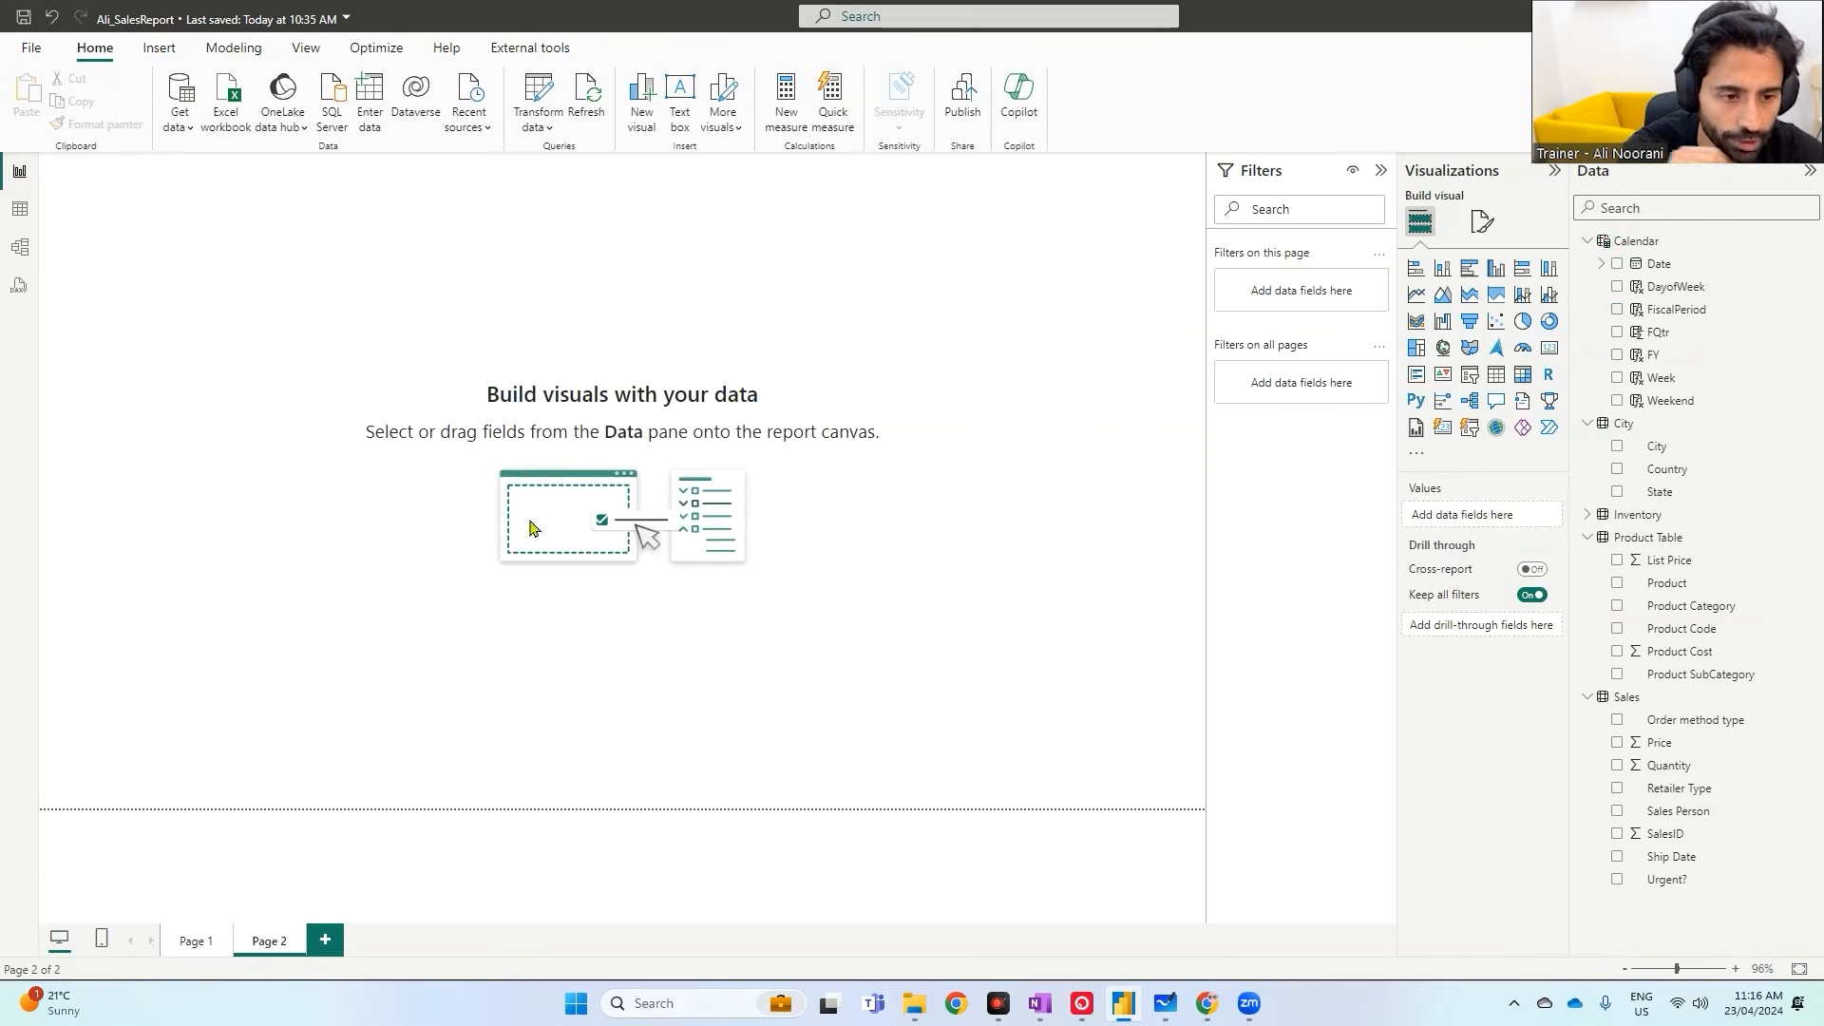
click(1522, 375)
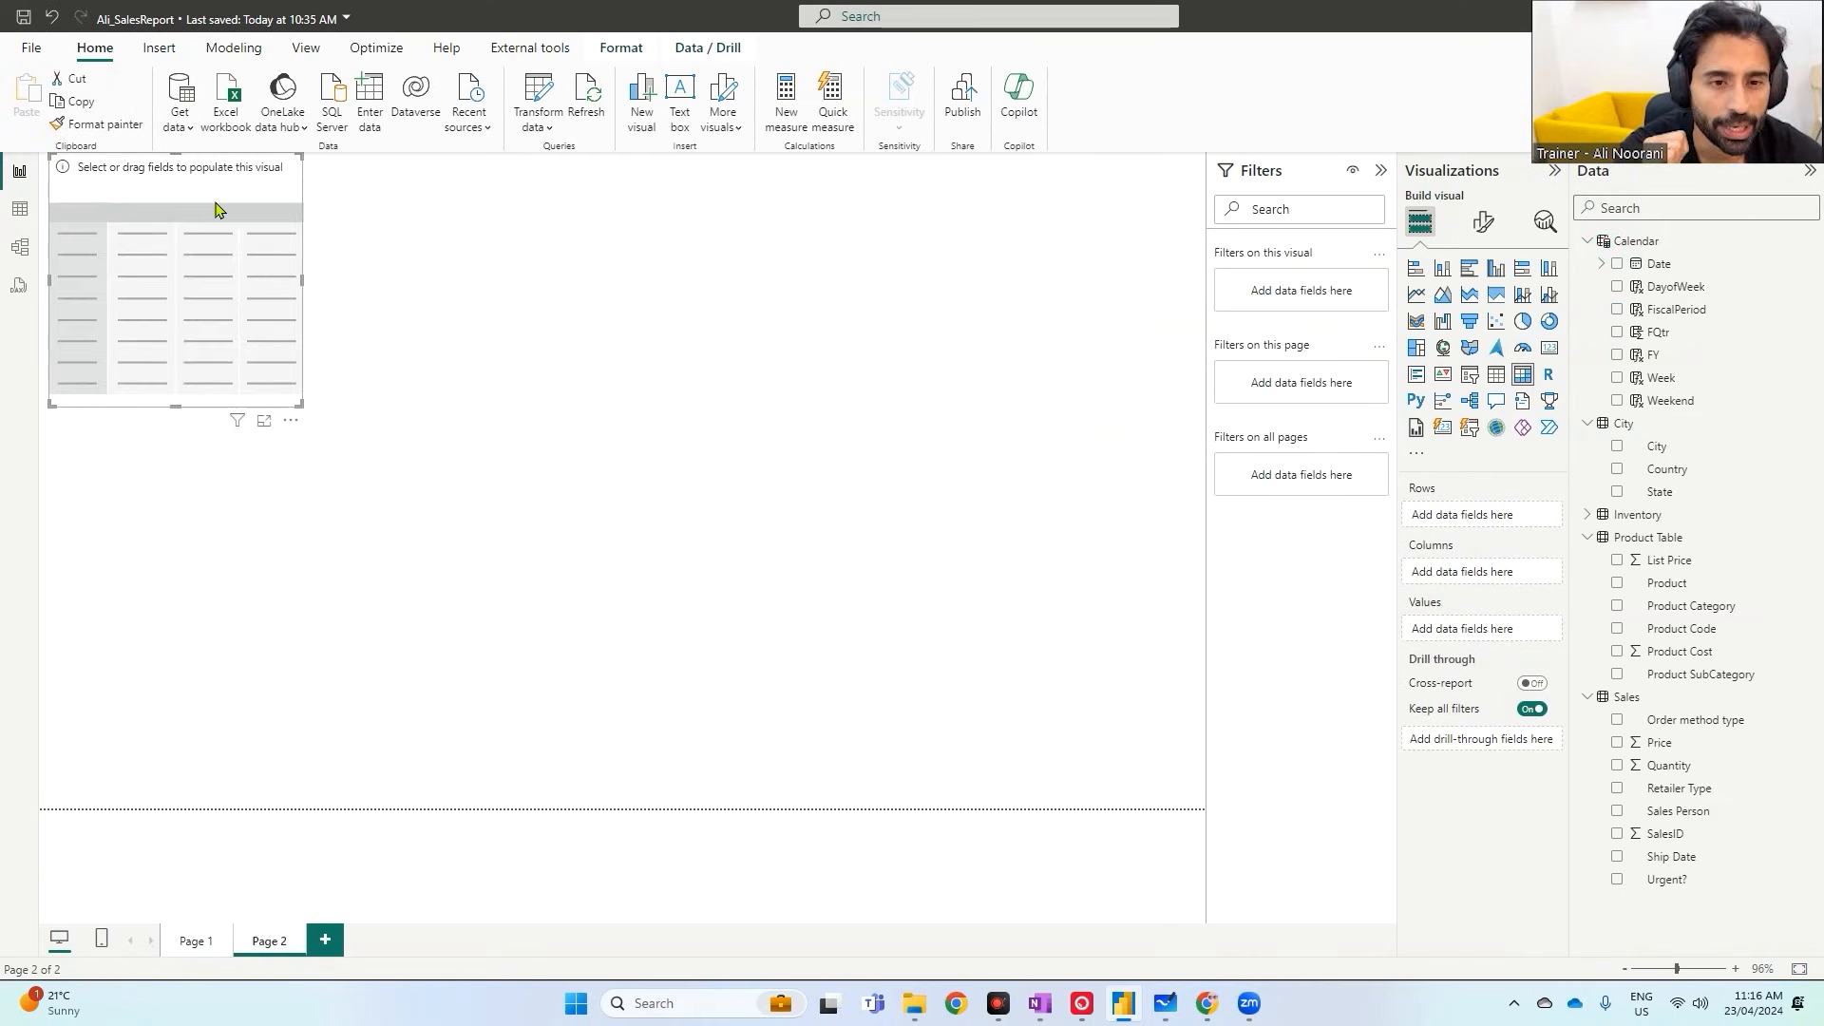
drag(214, 209, 1075, 333)
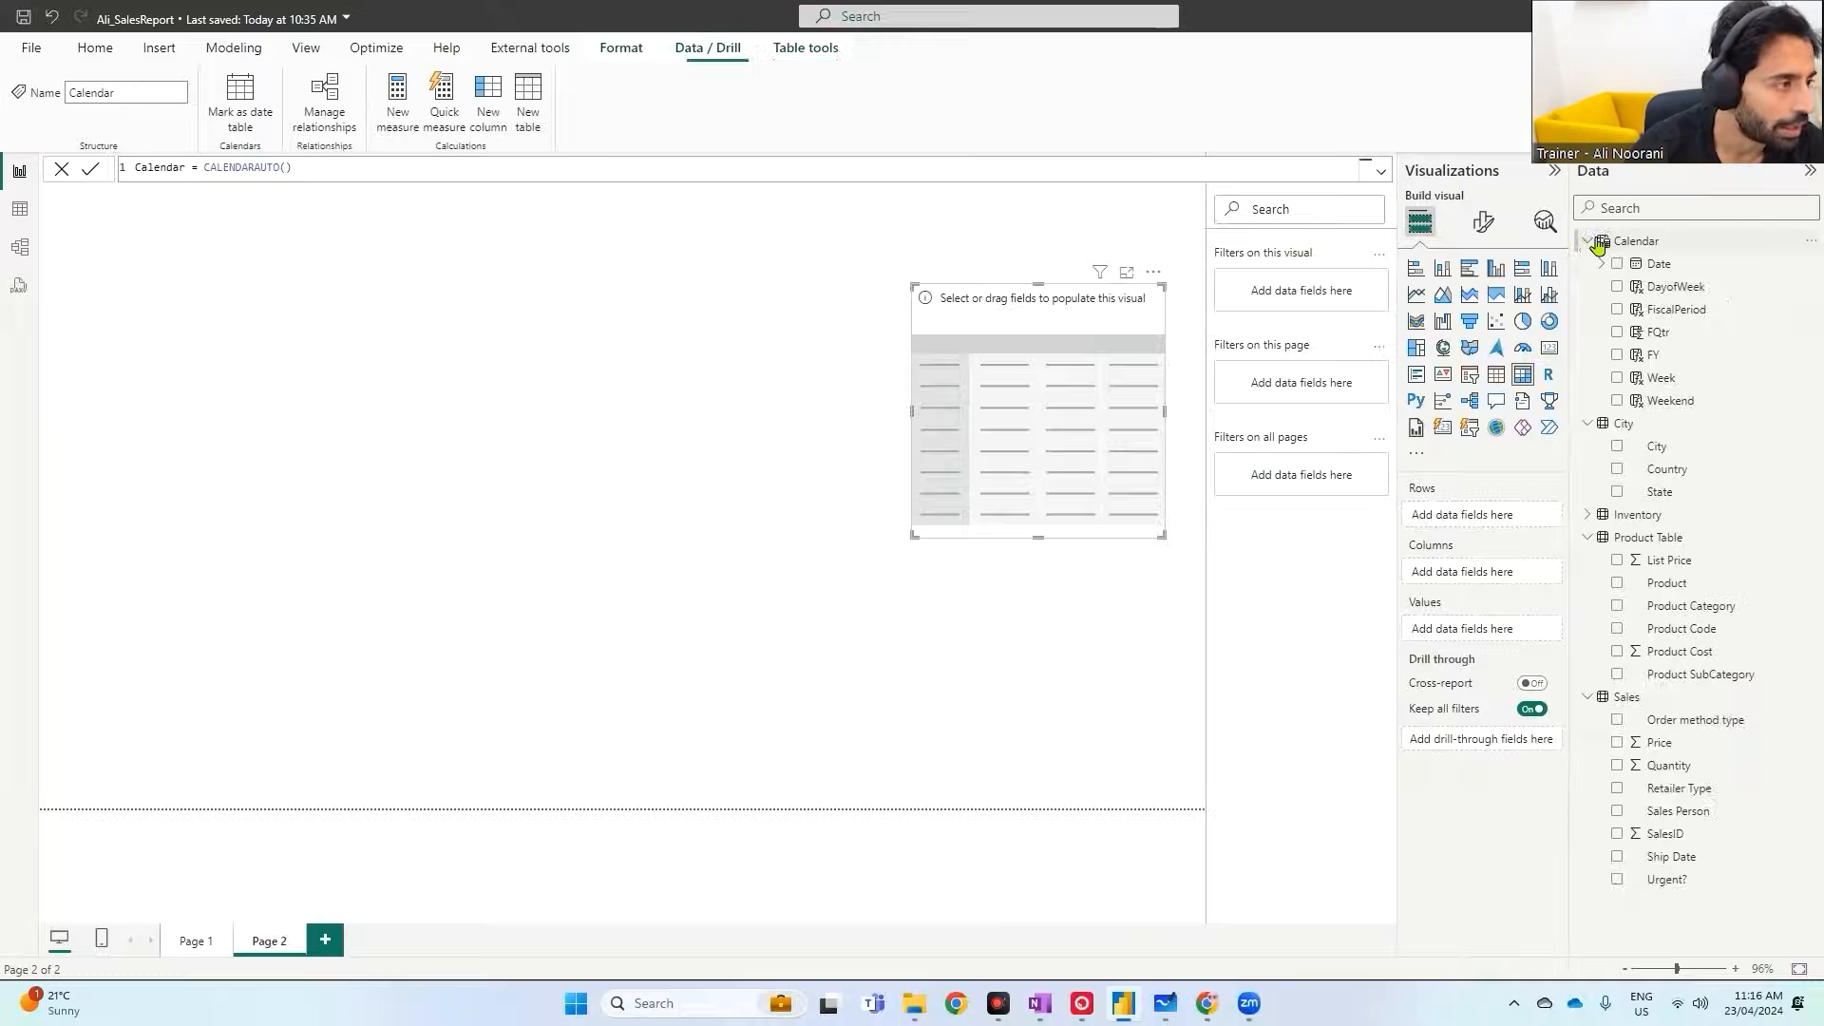
- Collapse the Calendar, City and Product Table field lists and expand the fields of the Inventory table
click(1500, 217)
click(1500, 583)
click(1587, 309)
click(1587, 286)
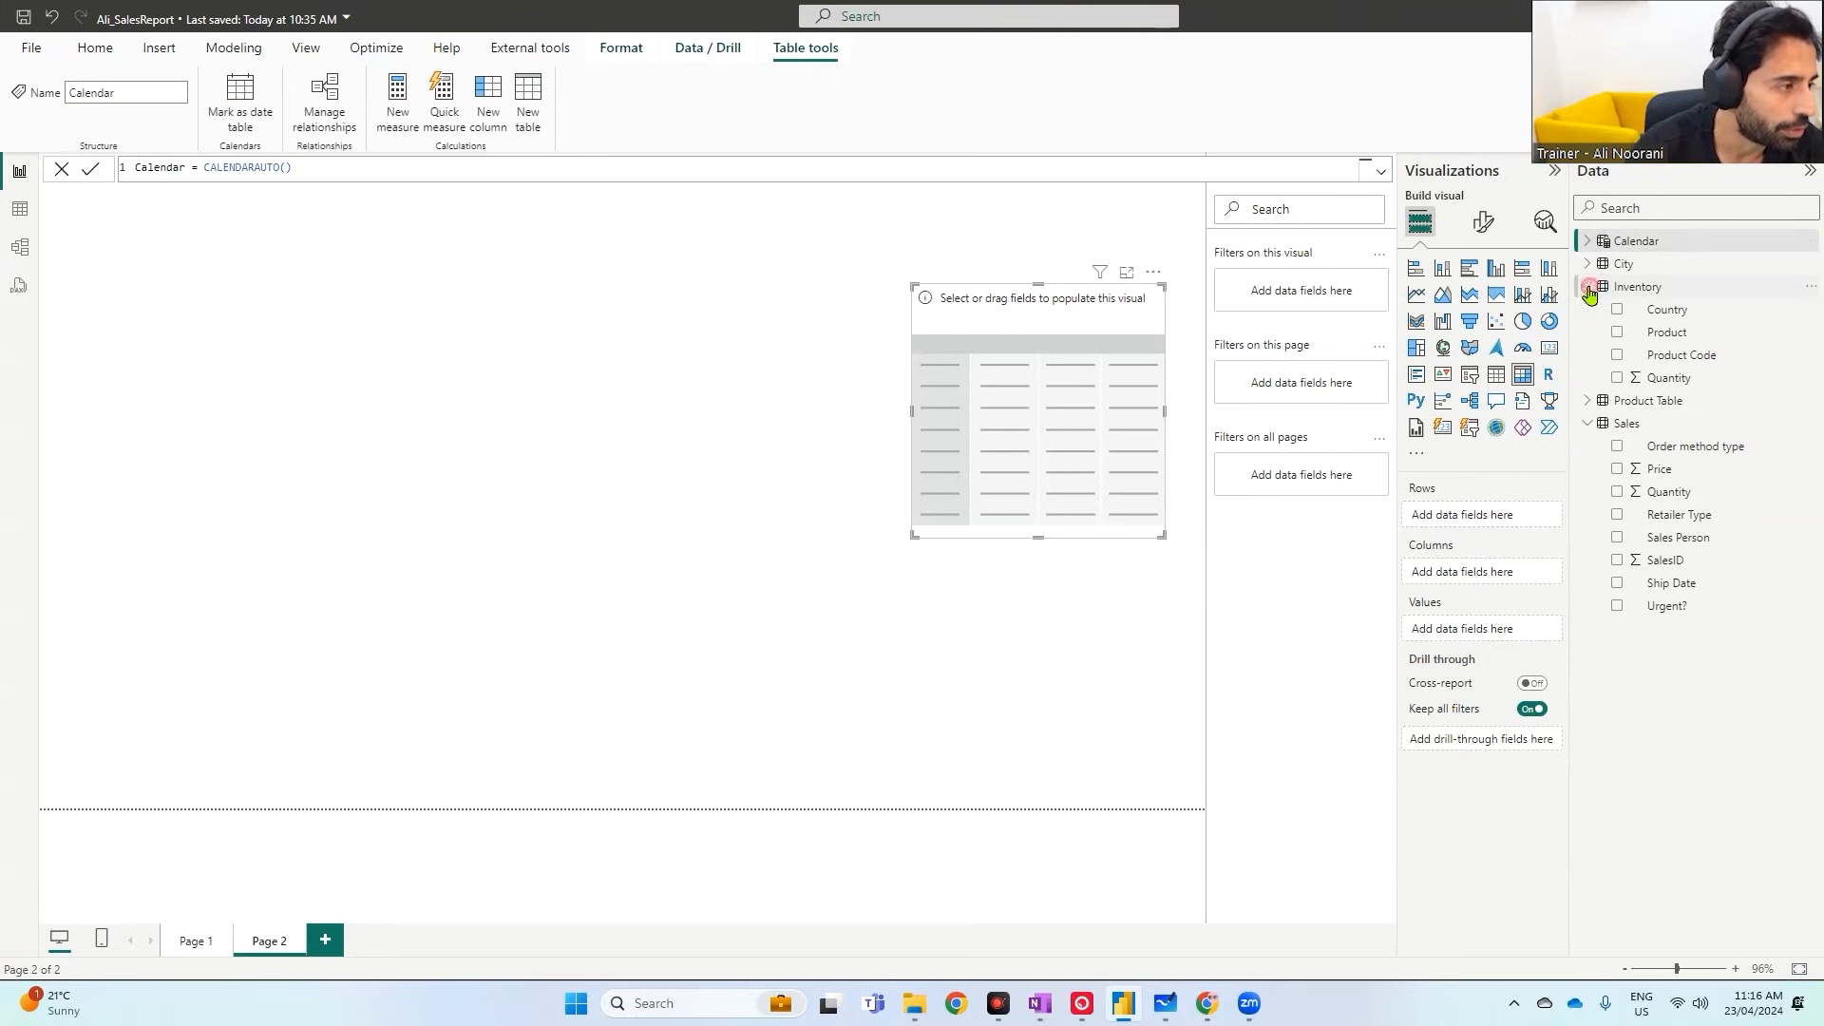
key(ctrl+2)
drag(1626, 477, 1698, 504)
mouse_move(1626, 368)
mouse_down()
mouse_move(1641, 393)
mouse_move(1716, 397)
mouse_up()
key(Escape)
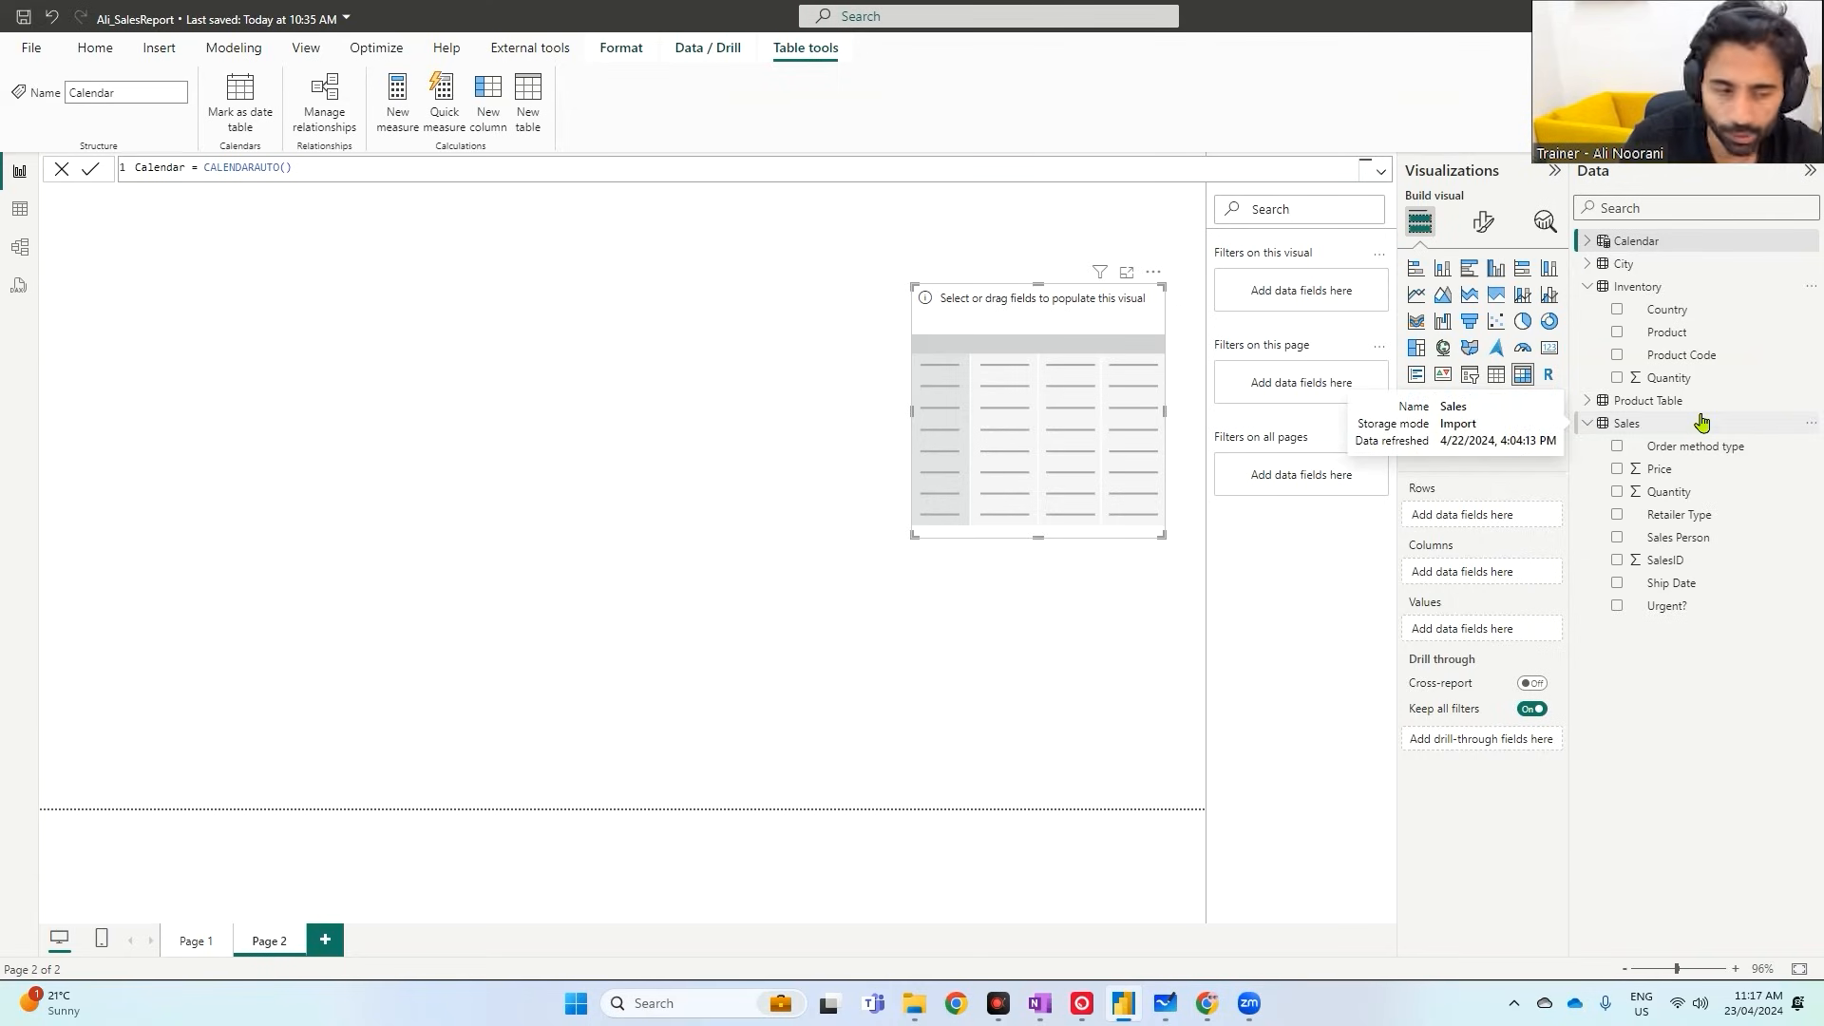
- Rename the Quantity field of the Sales table to SalesQty
click(1672, 492)
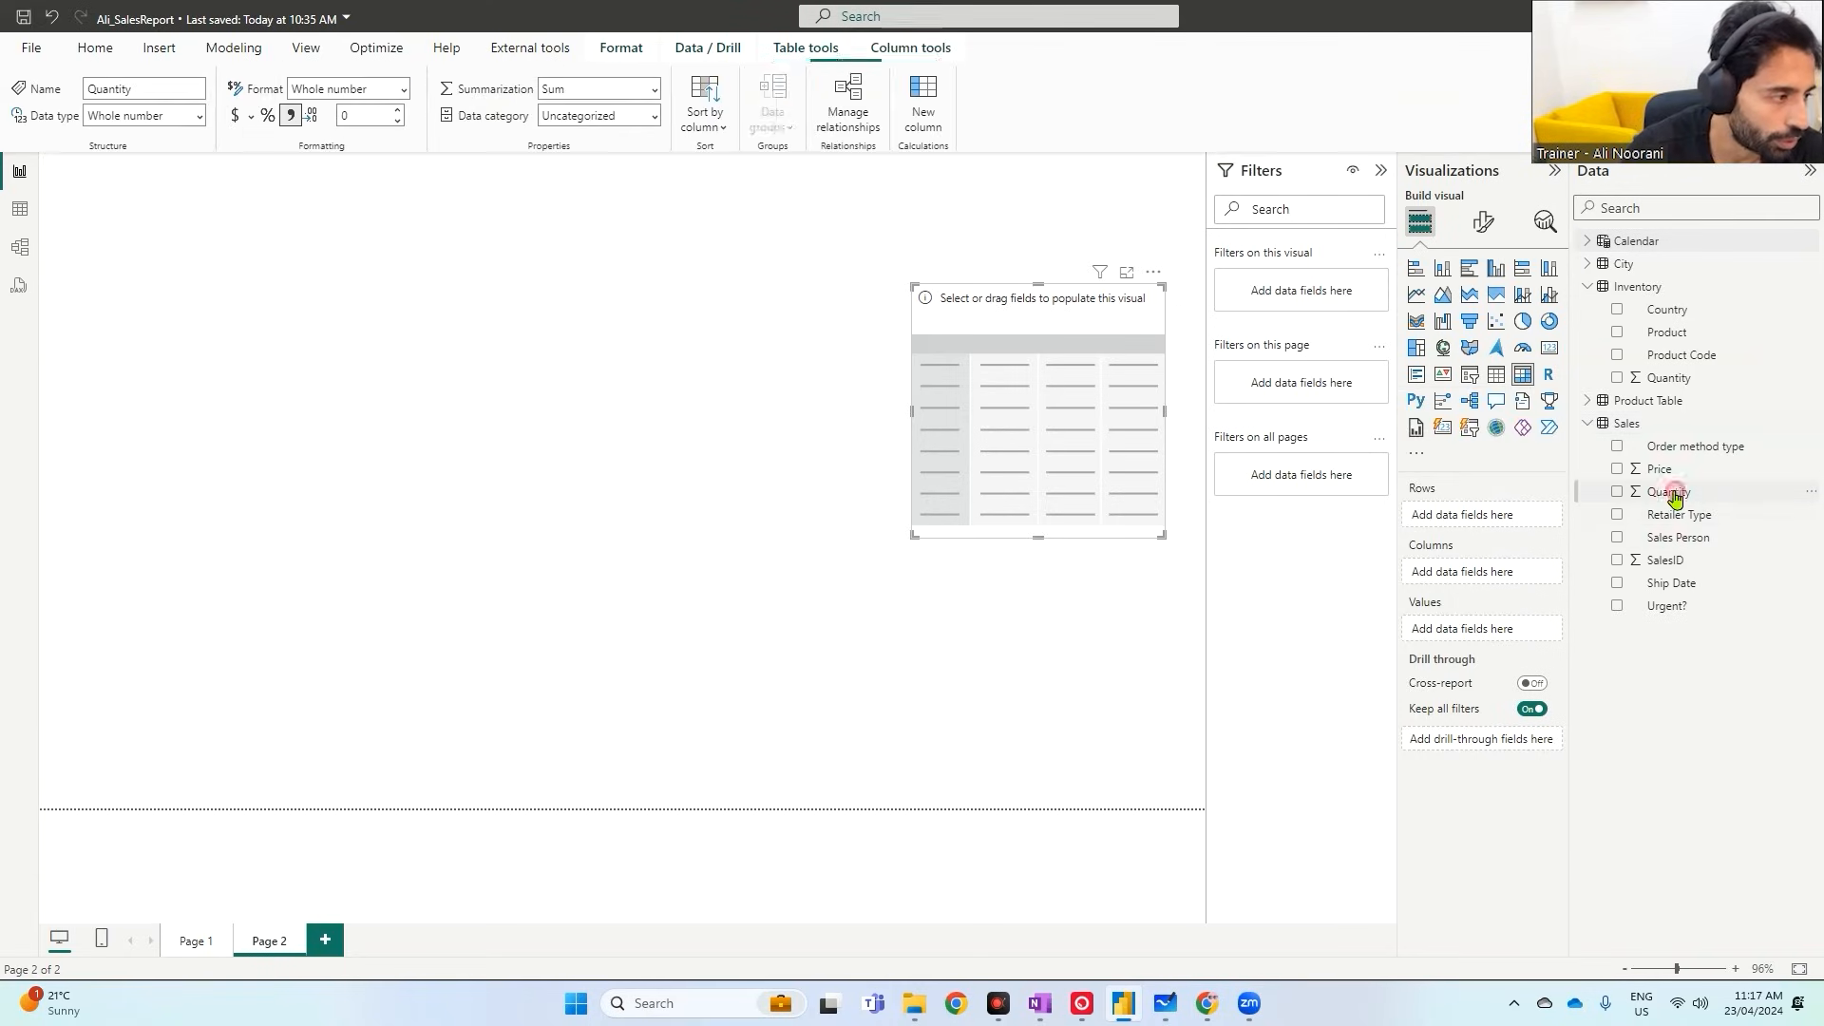
double_click(1672, 492)
text(SalesQty)
key(Return)
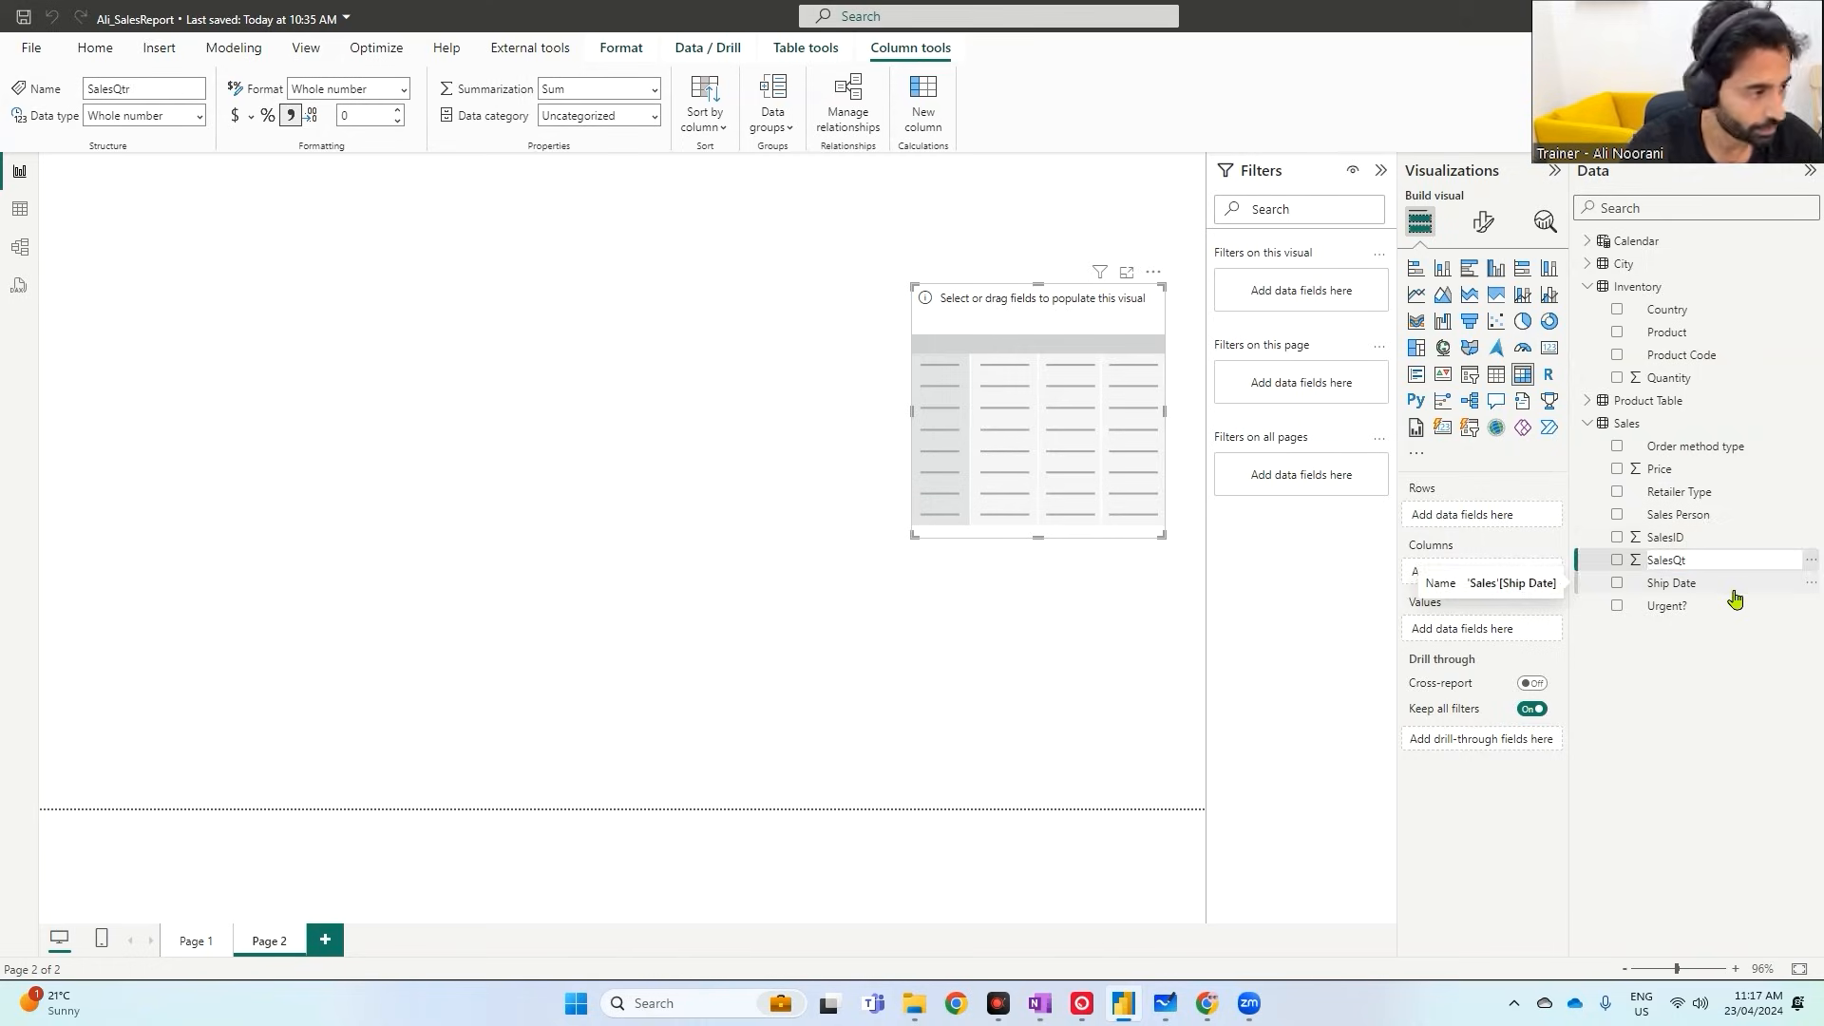
- Rename the Quantity field of the Inventory table to Inventory Qty
click(1677, 379)
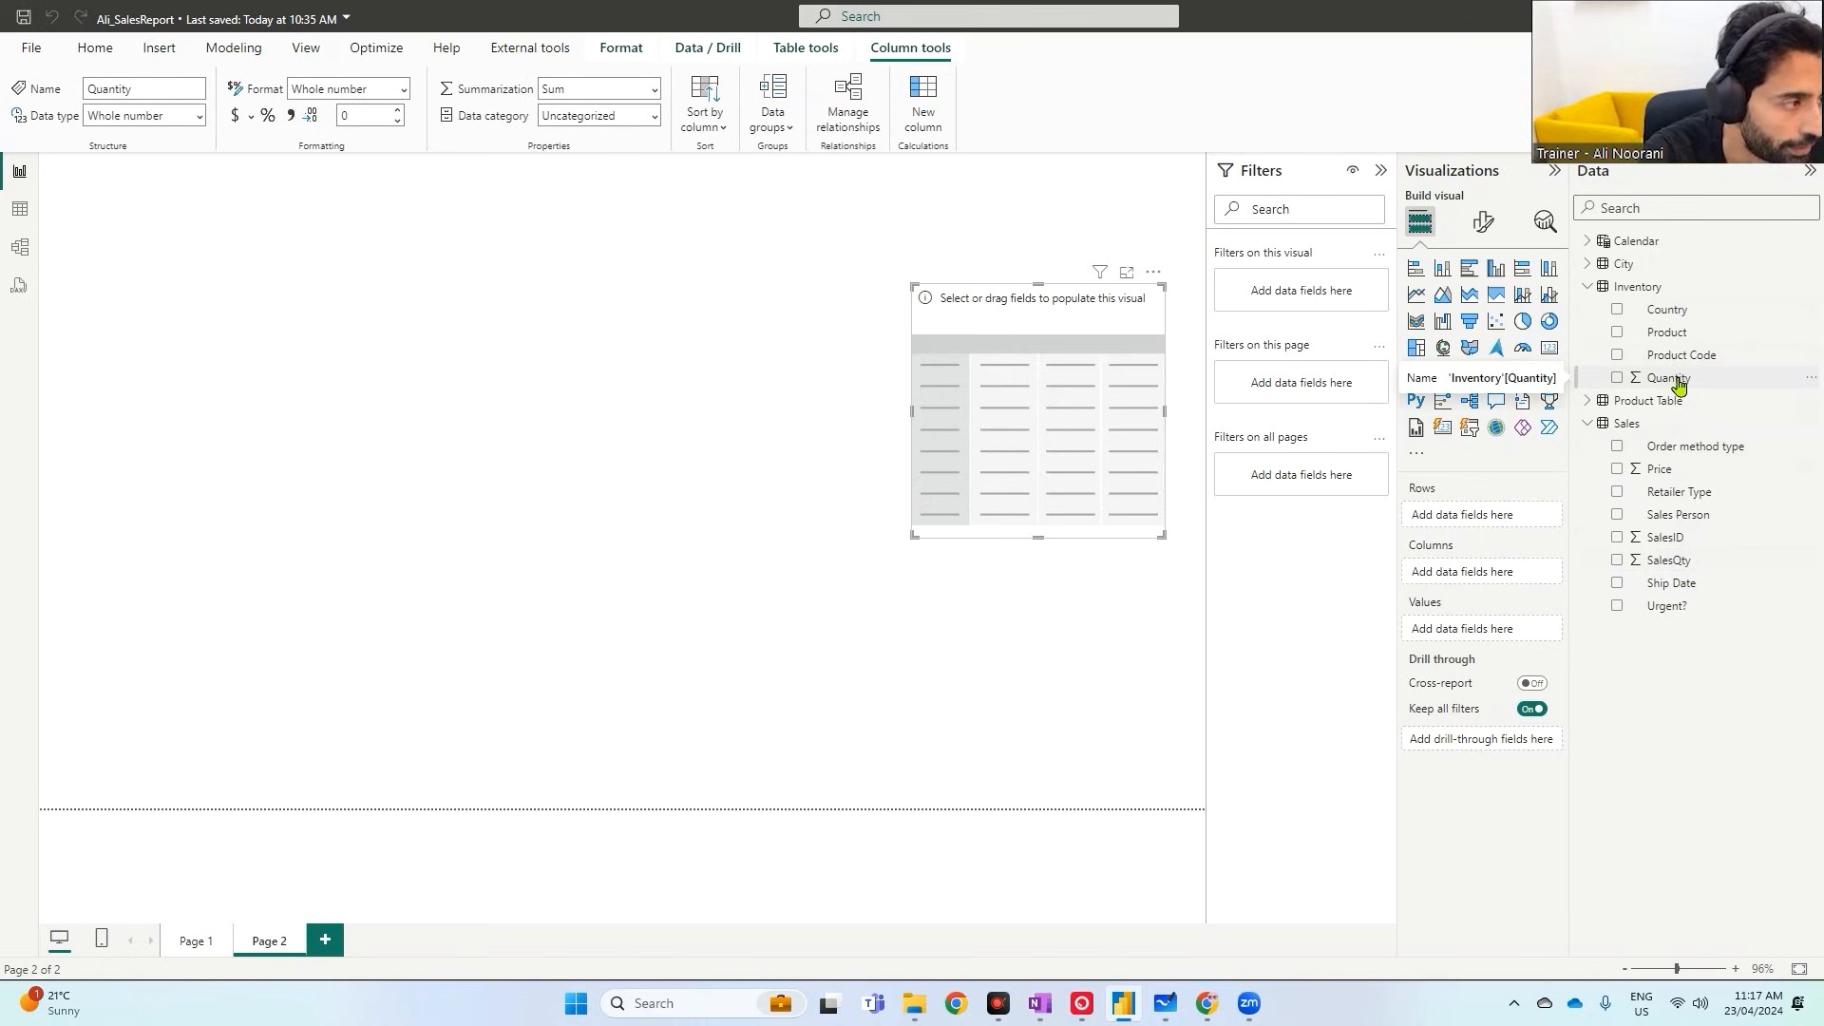
double_click(1677, 379)
key(BackSpace)
text(Inventory Qty)
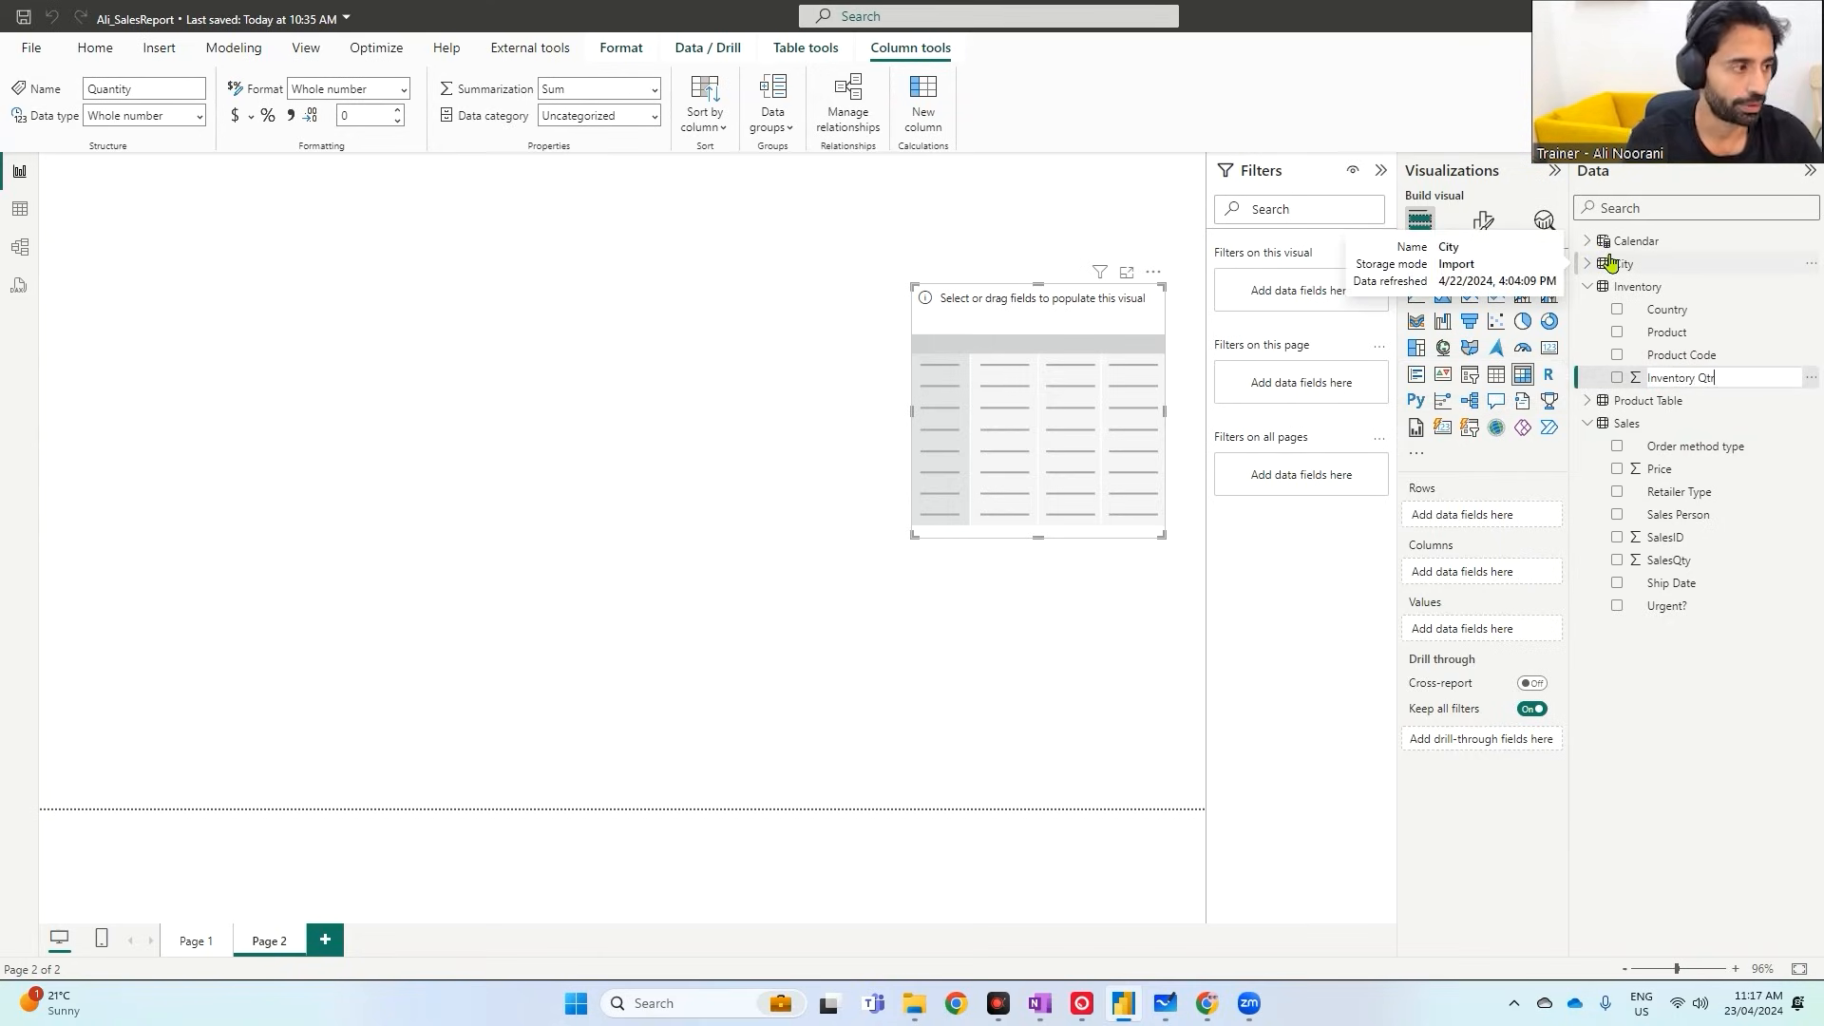
key(Return)
- Add SalesQty and Inventory Qty as the matrix values and search the data fields for "product"
drag(1670, 561, 1492, 635)
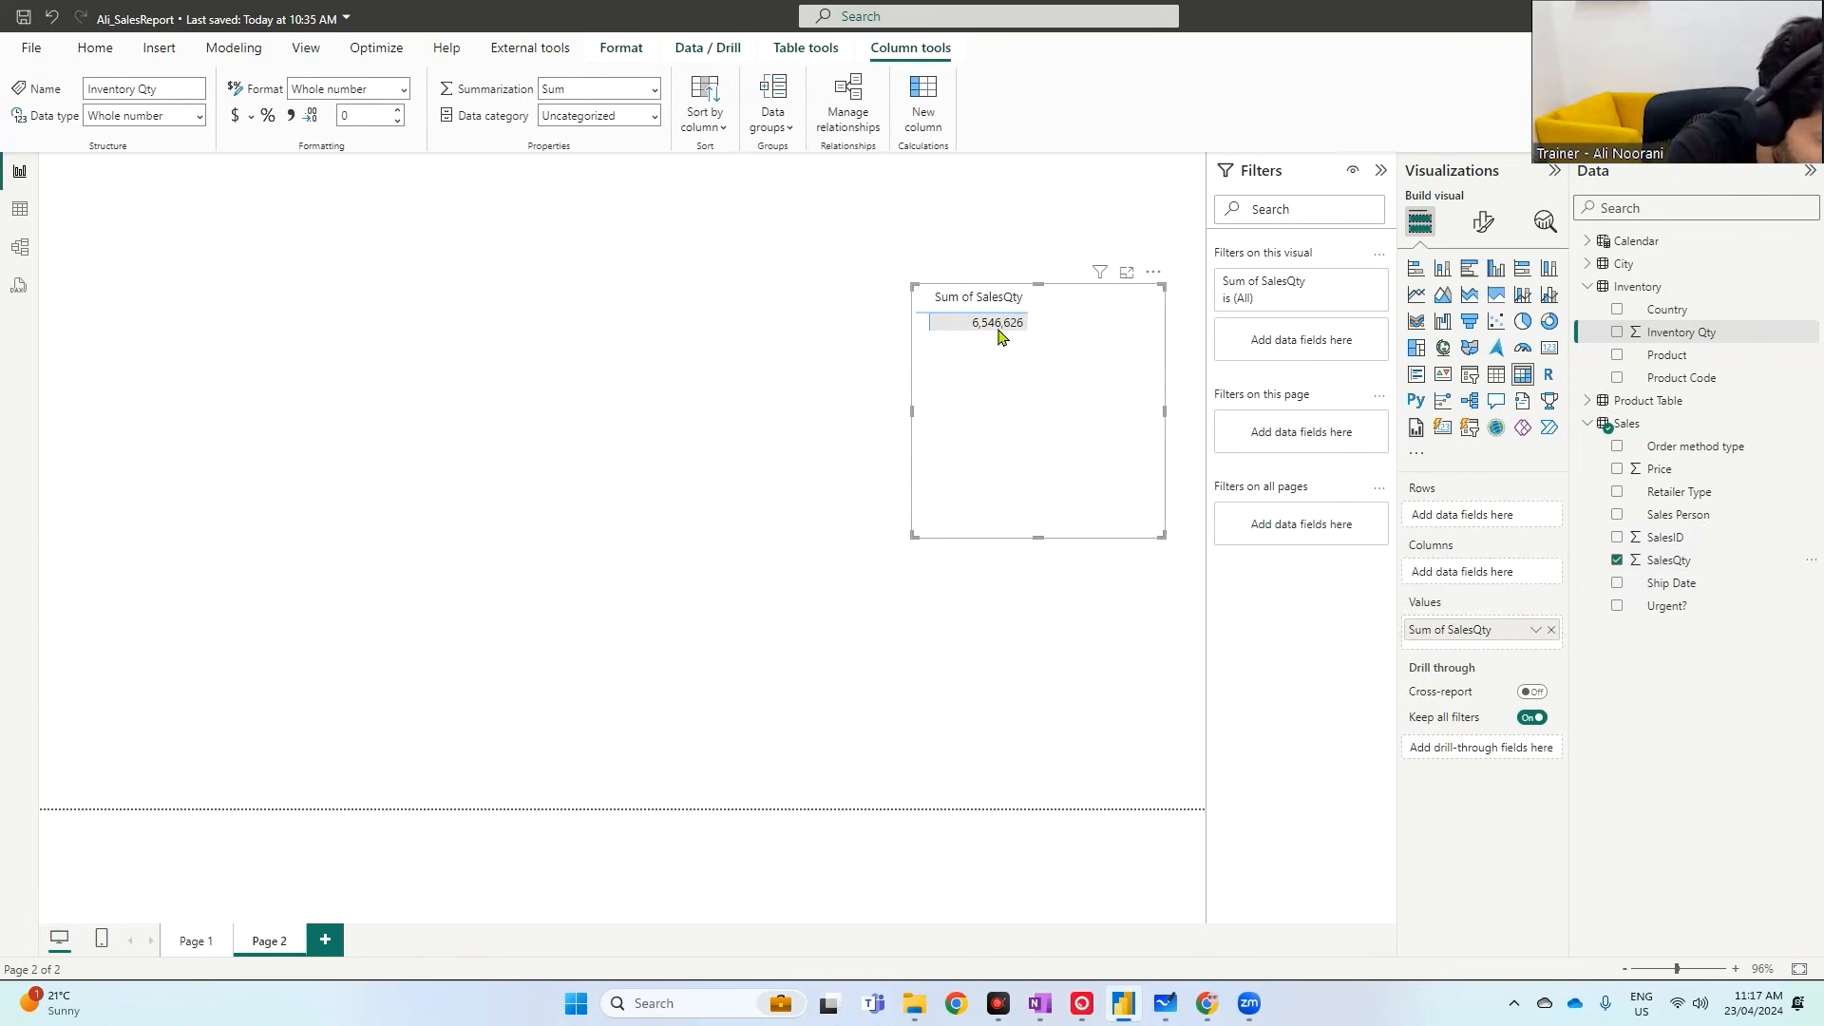
drag(1681, 332, 1513, 646)
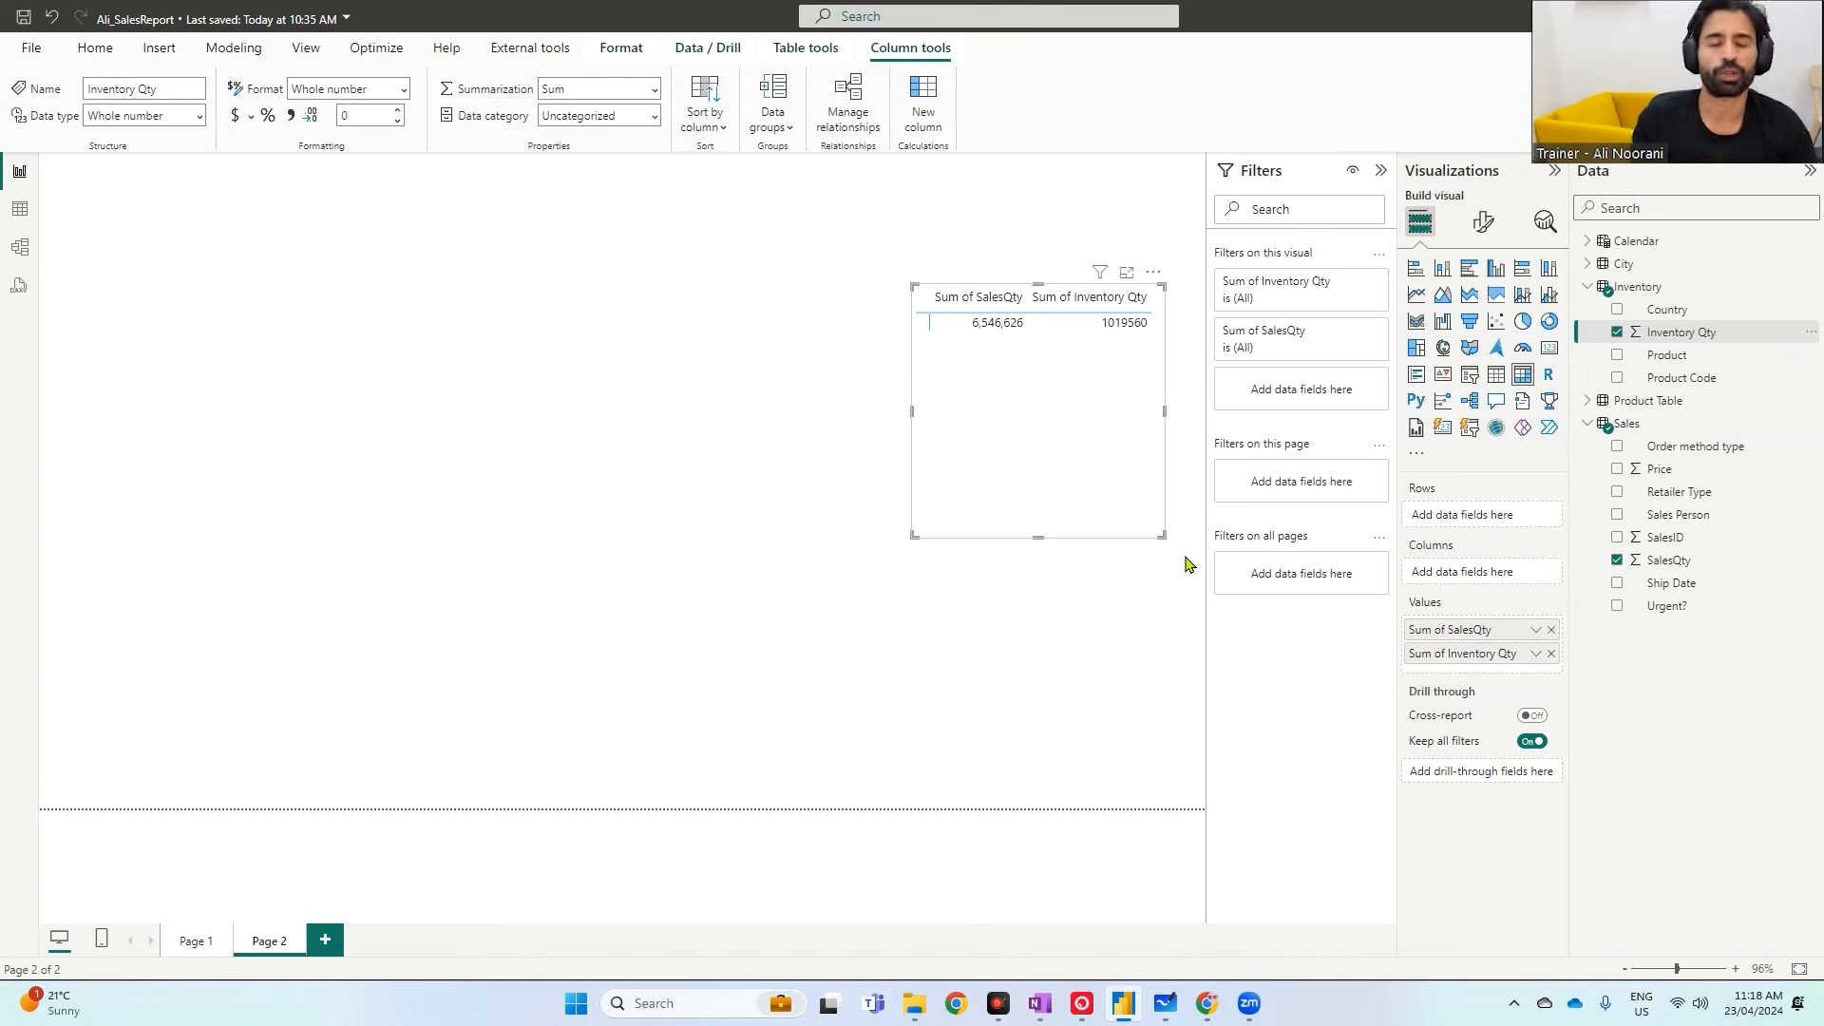
click(1723, 200)
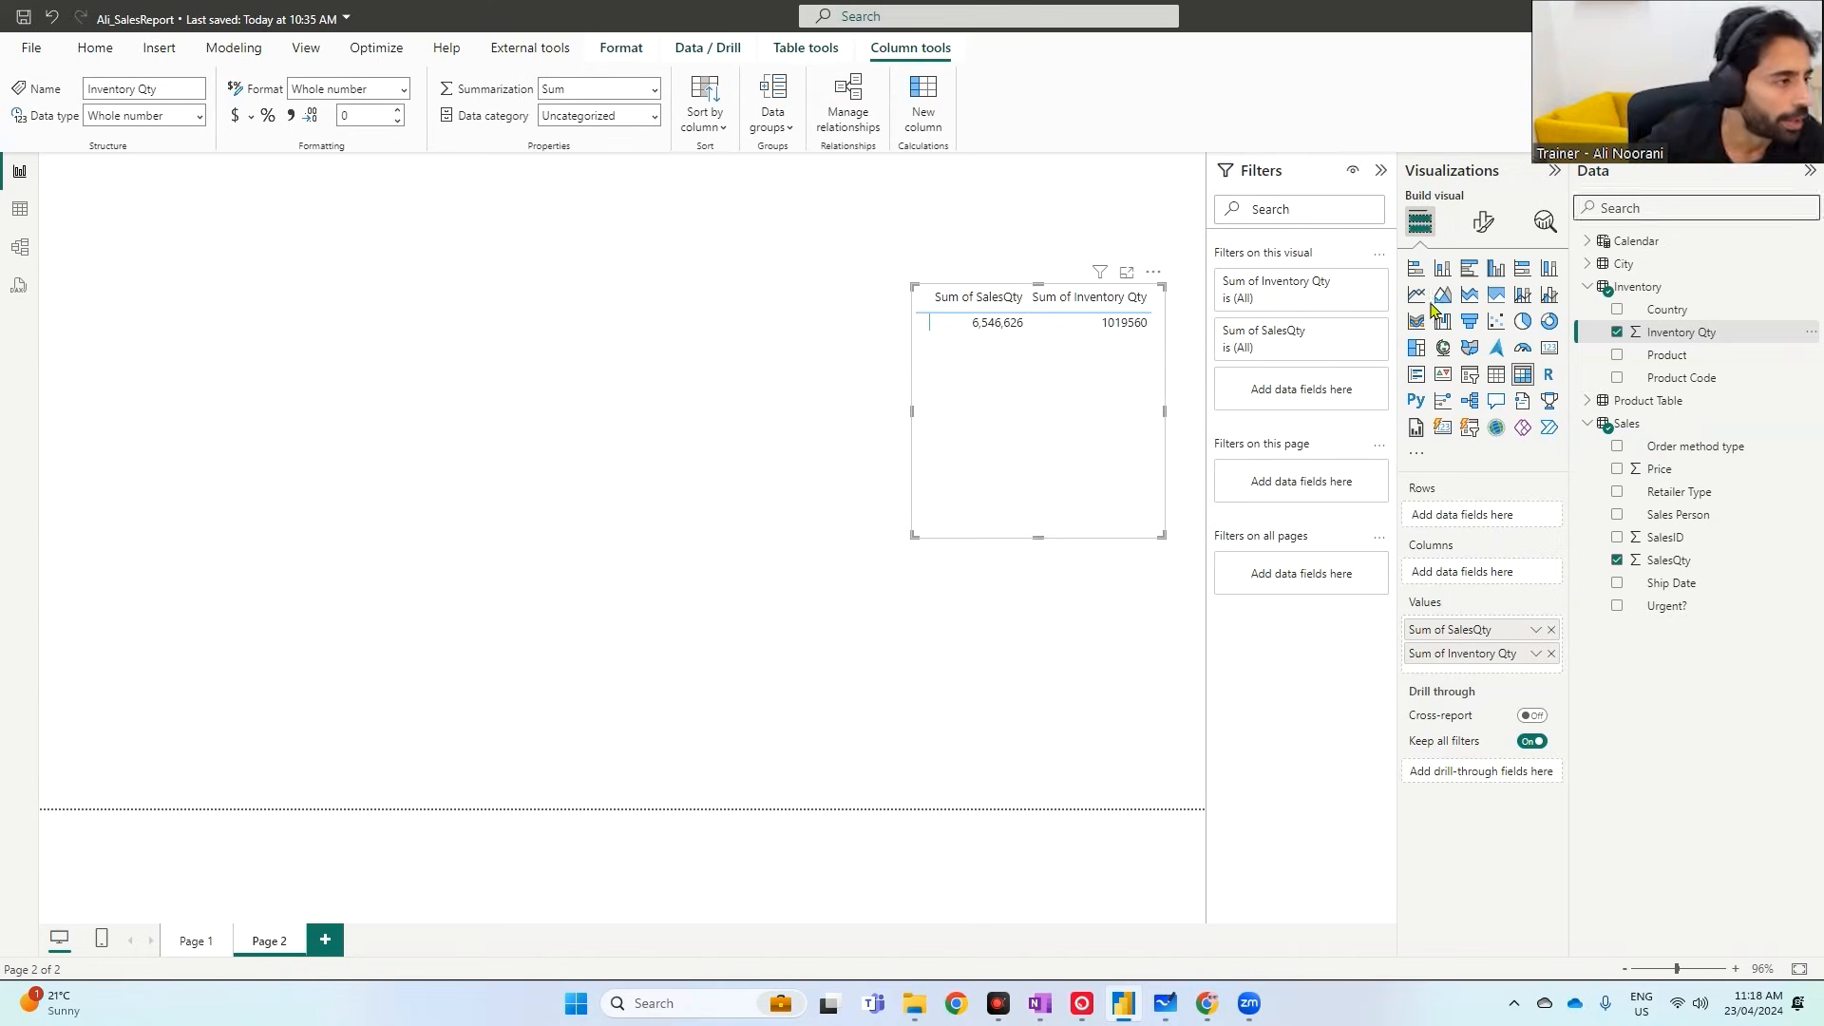
text(product)
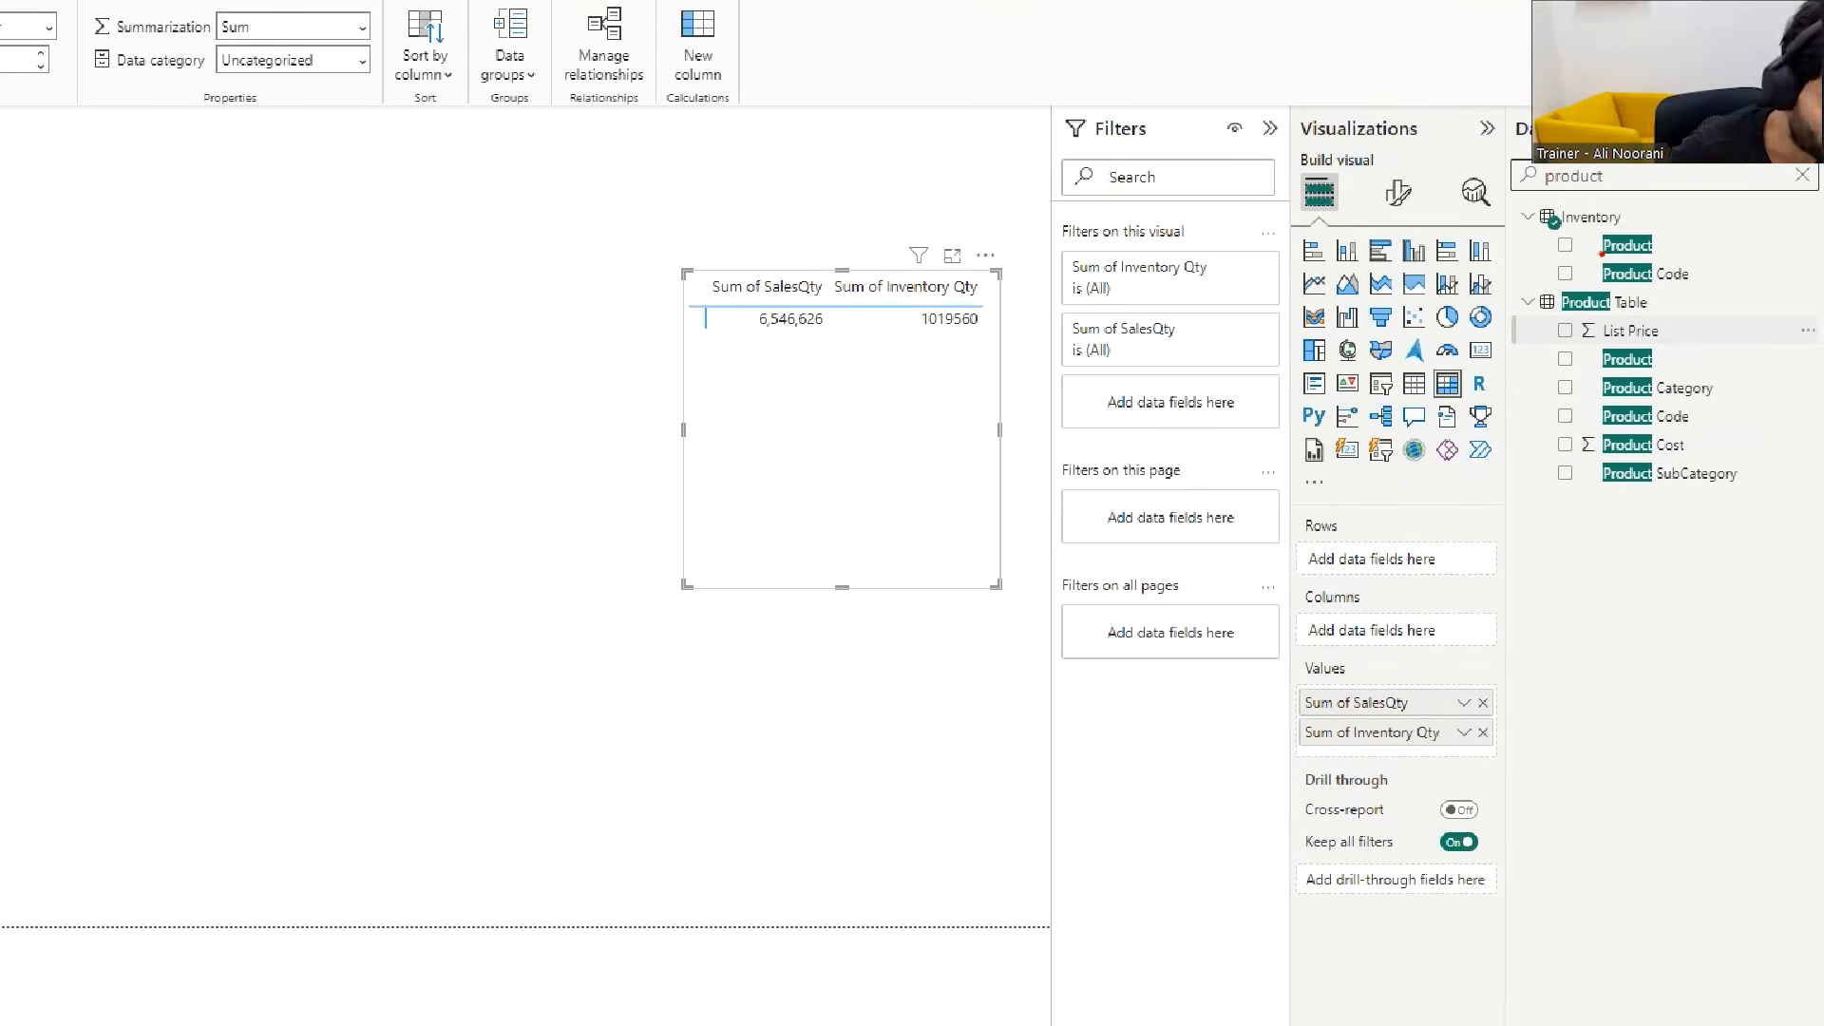
drag(1597, 253, 1675, 255)
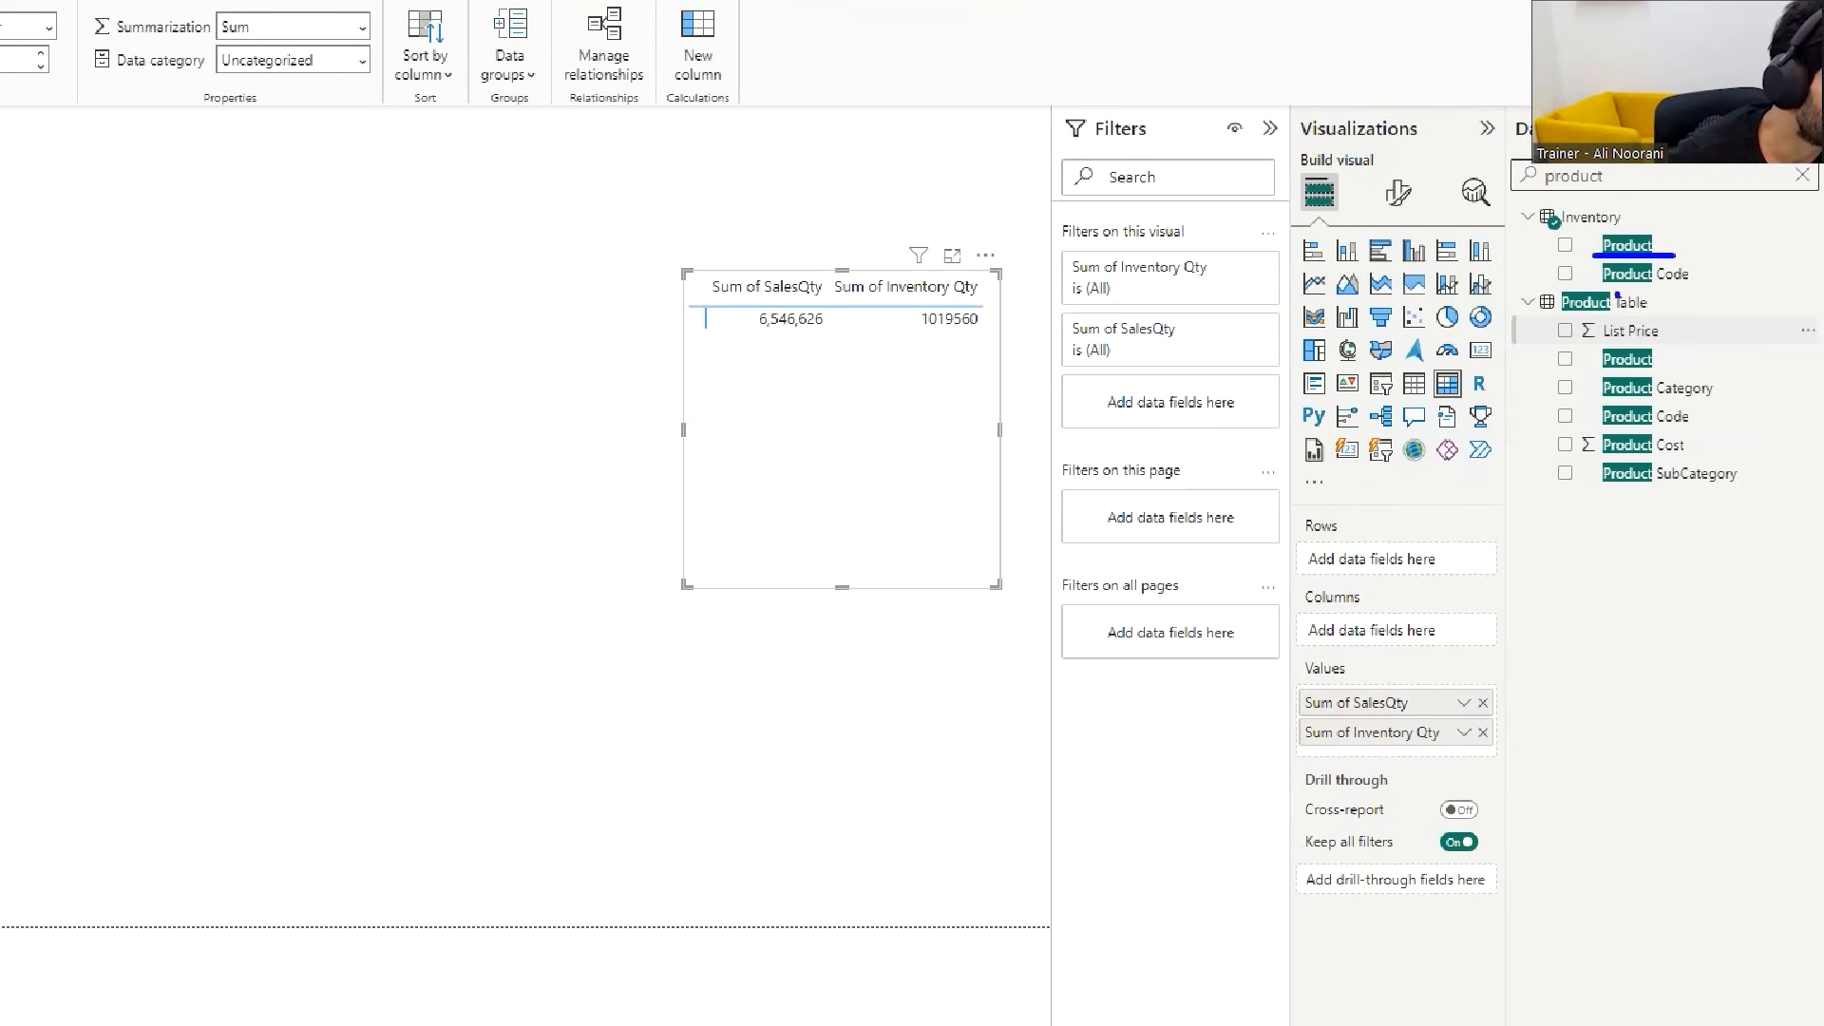
drag(1601, 374, 1669, 366)
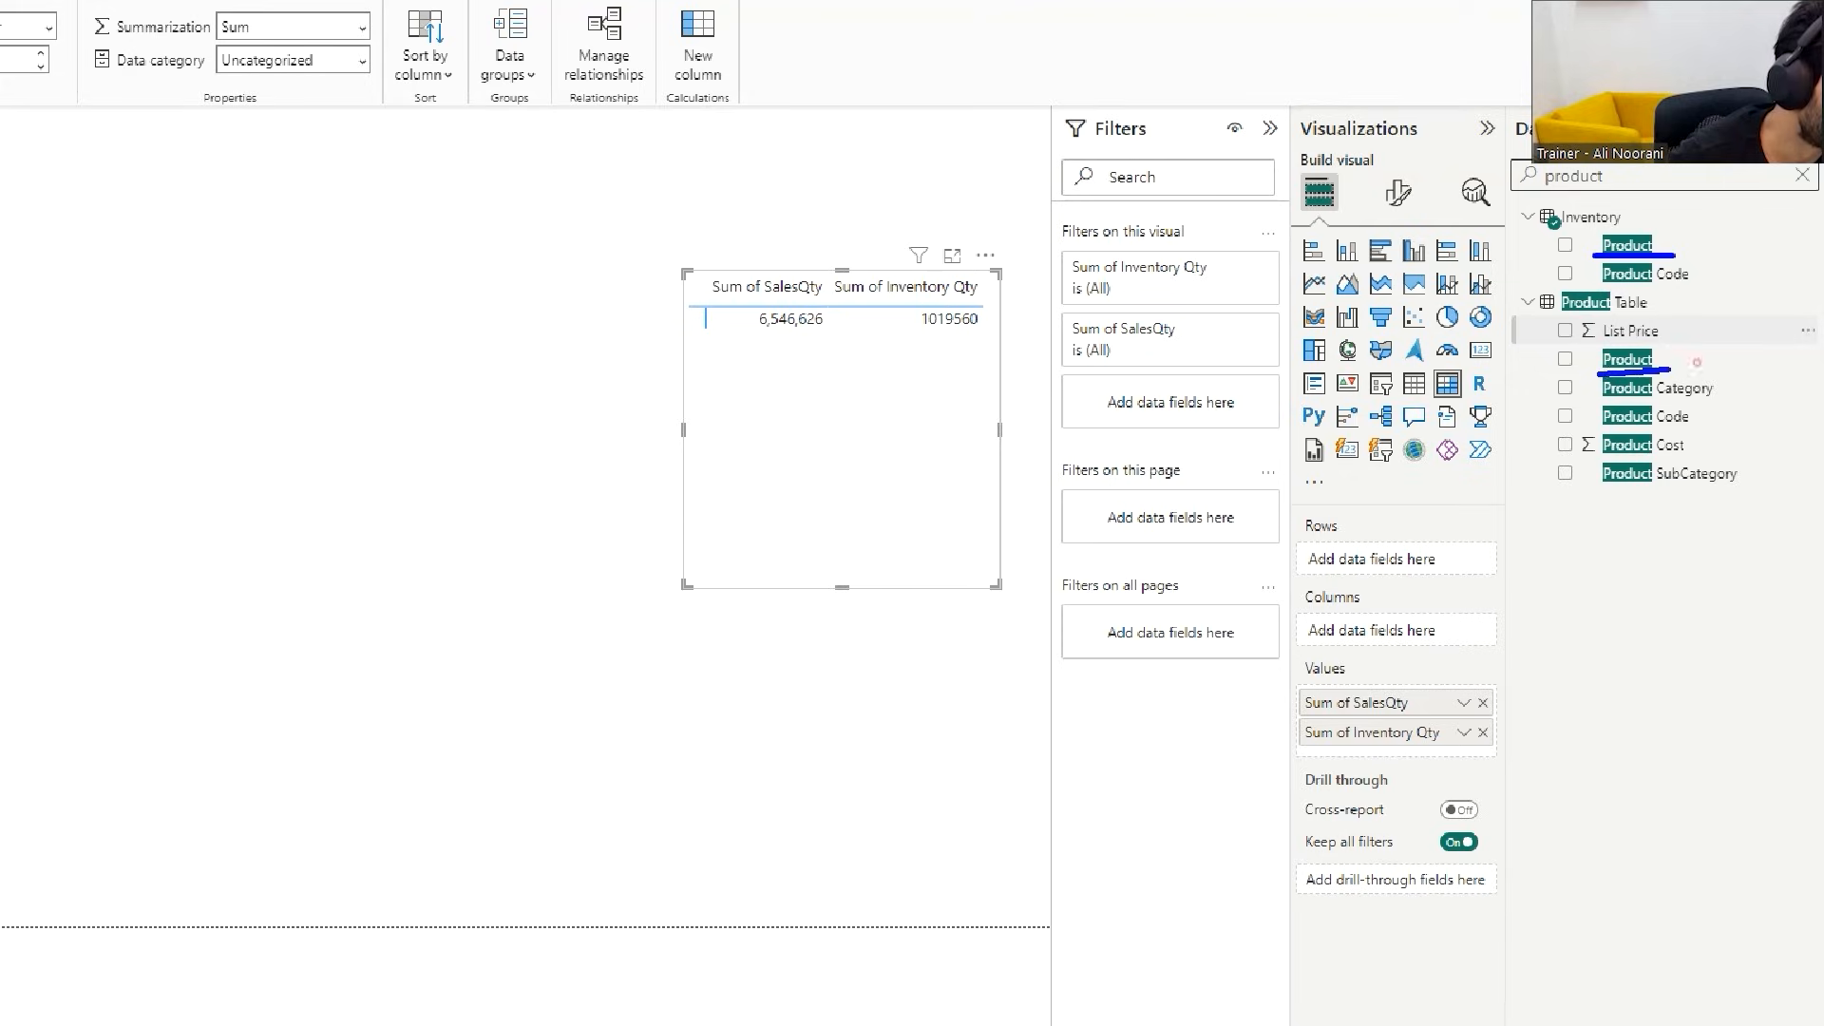
drag(1606, 285, 1687, 282)
drag(1601, 426, 1701, 422)
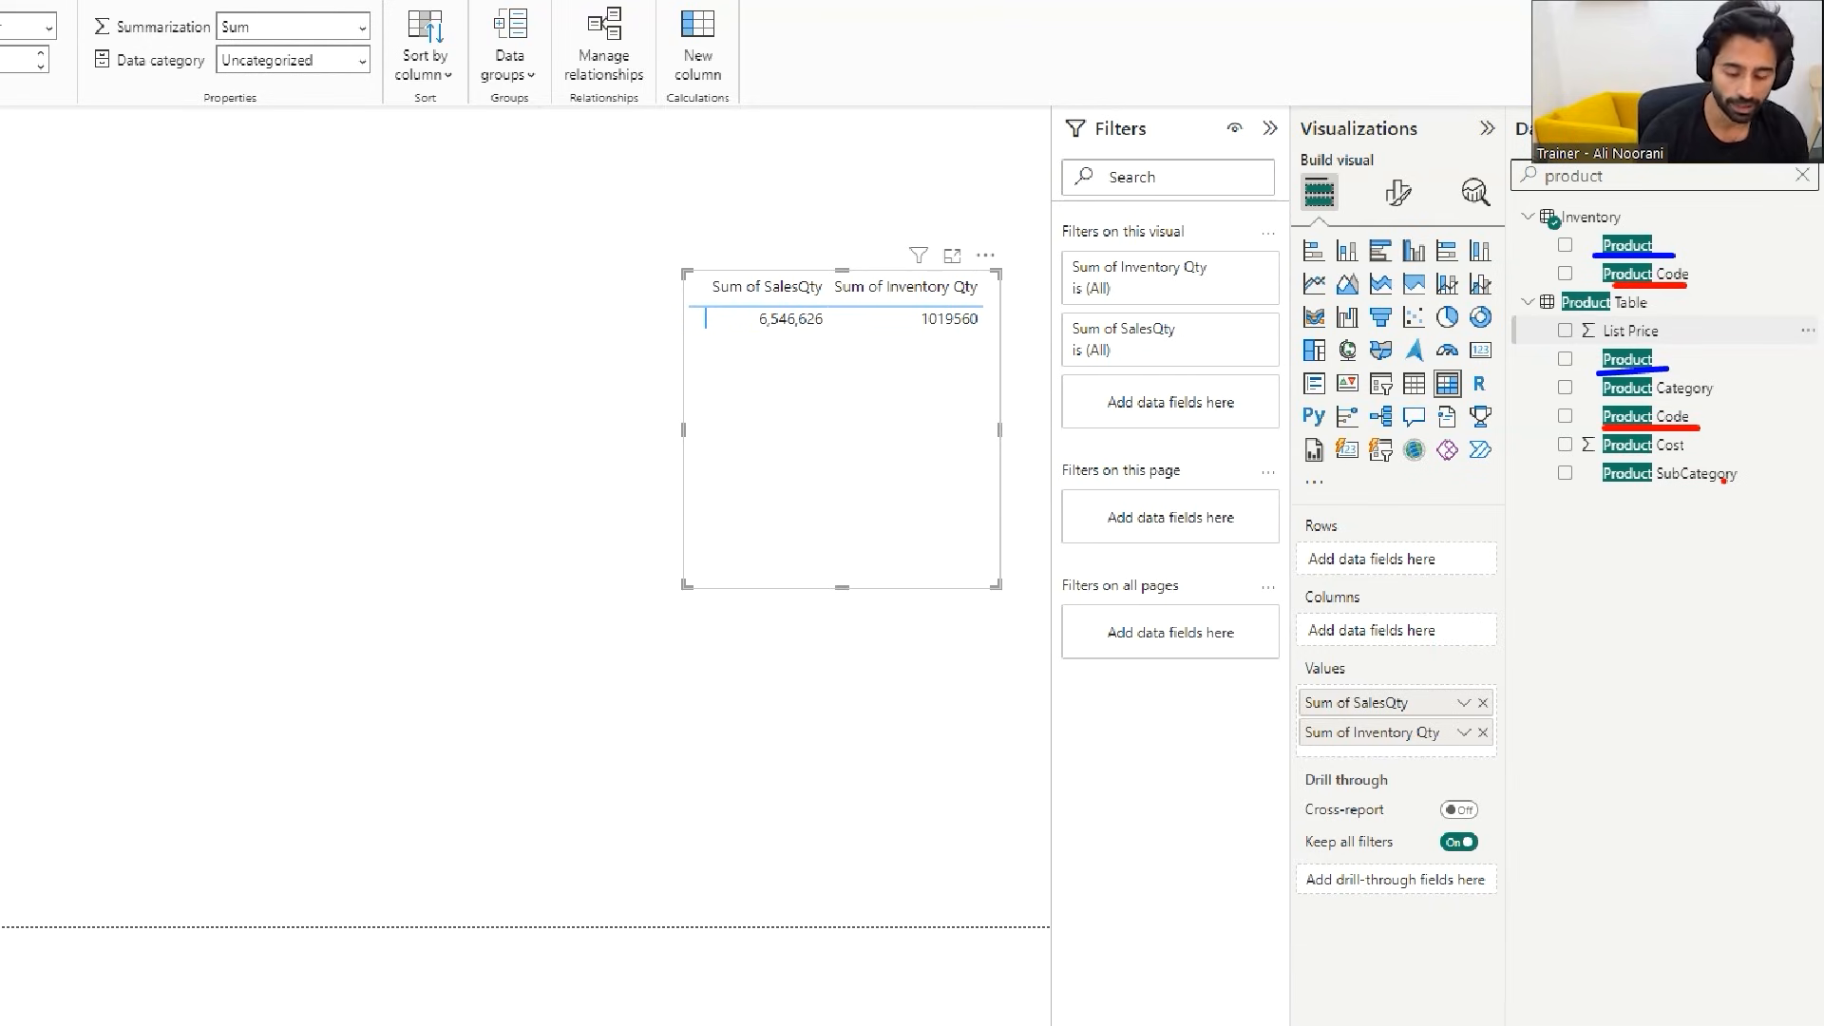
key(Escape)
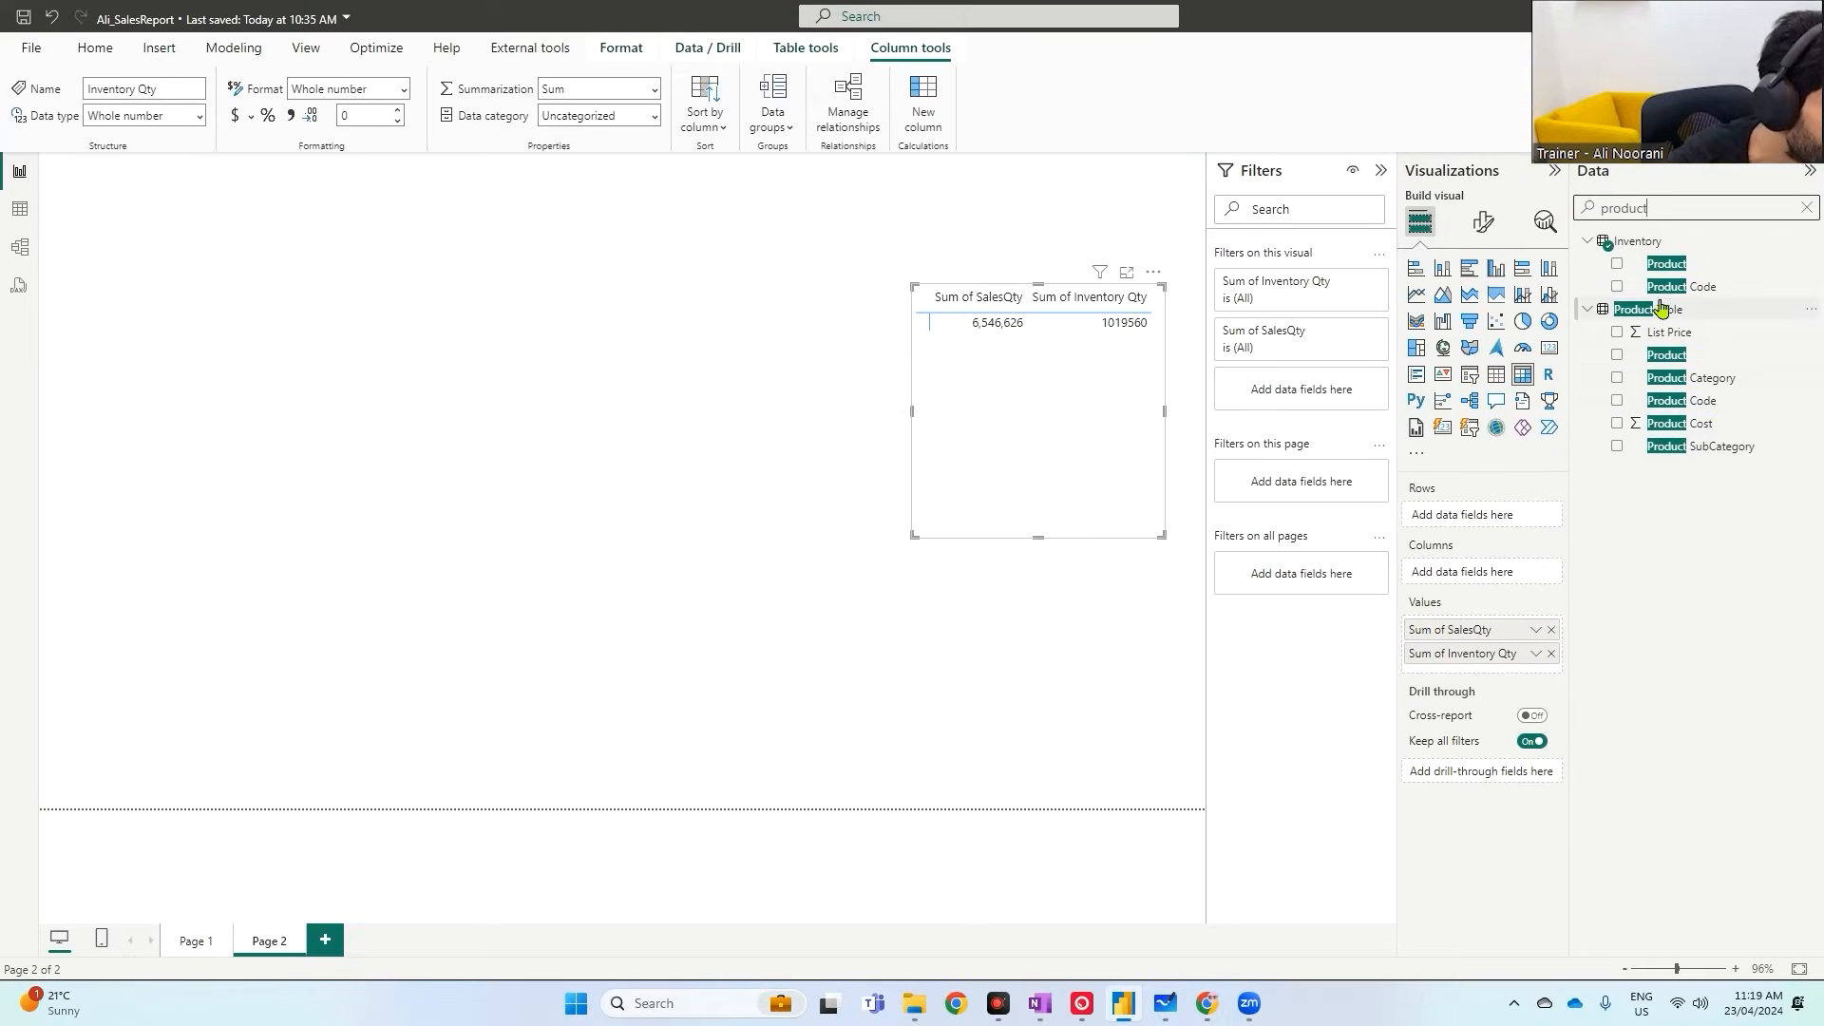
- Add the Product field from the Inventory table as the matrix rows
drag(1667, 273, 1468, 521)
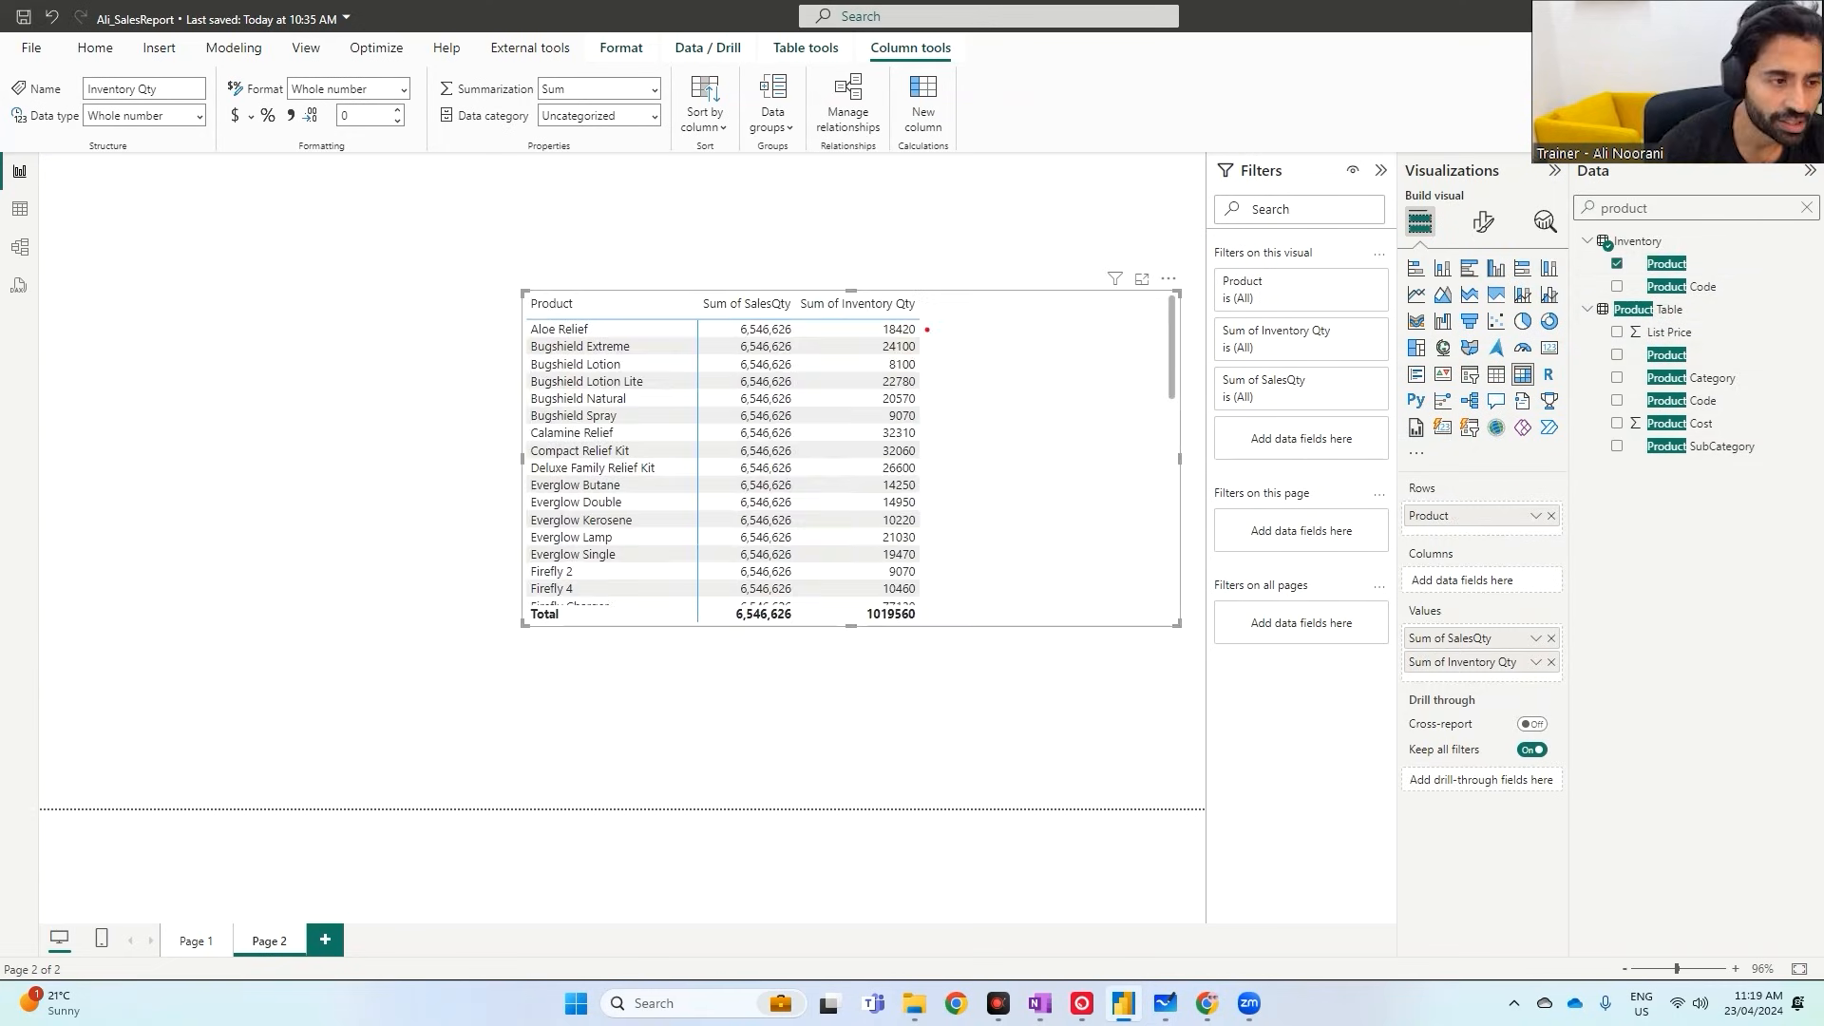
mouse_move(922, 326)
mouse_down()
mouse_move(941, 324)
mouse_move(958, 364)
mouse_up()
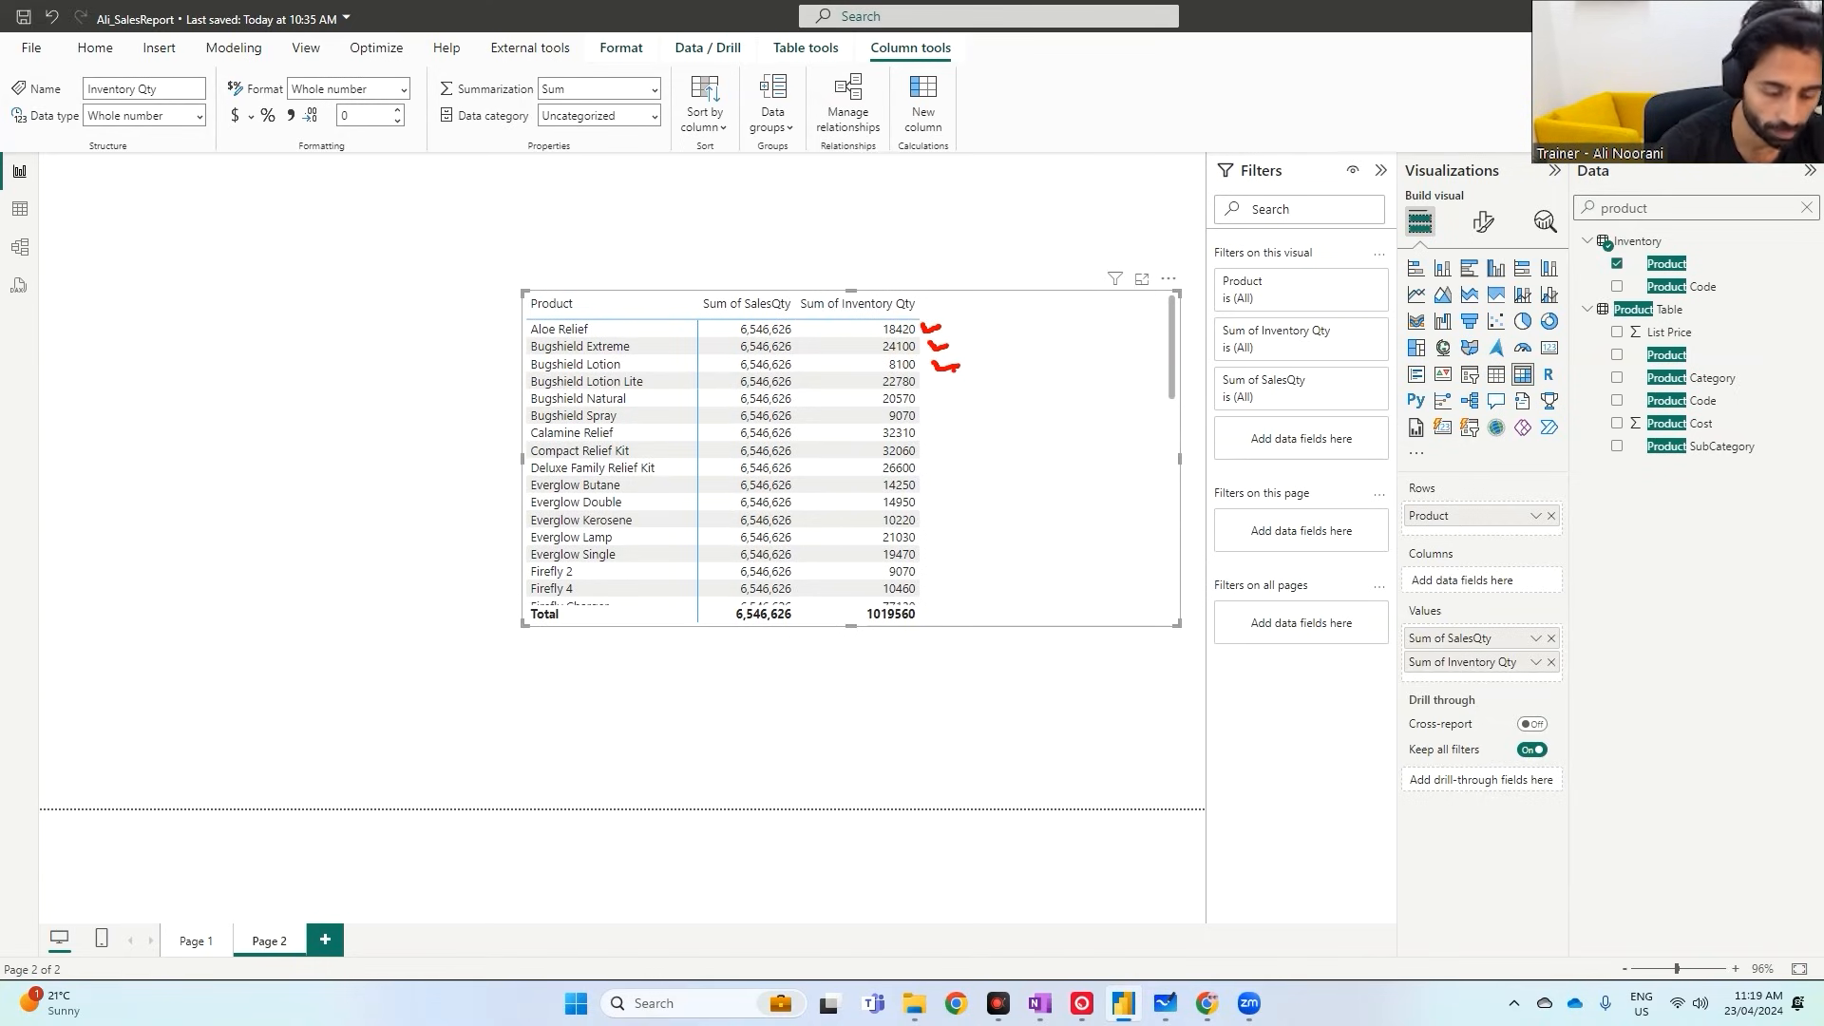
drag(701, 289, 810, 642)
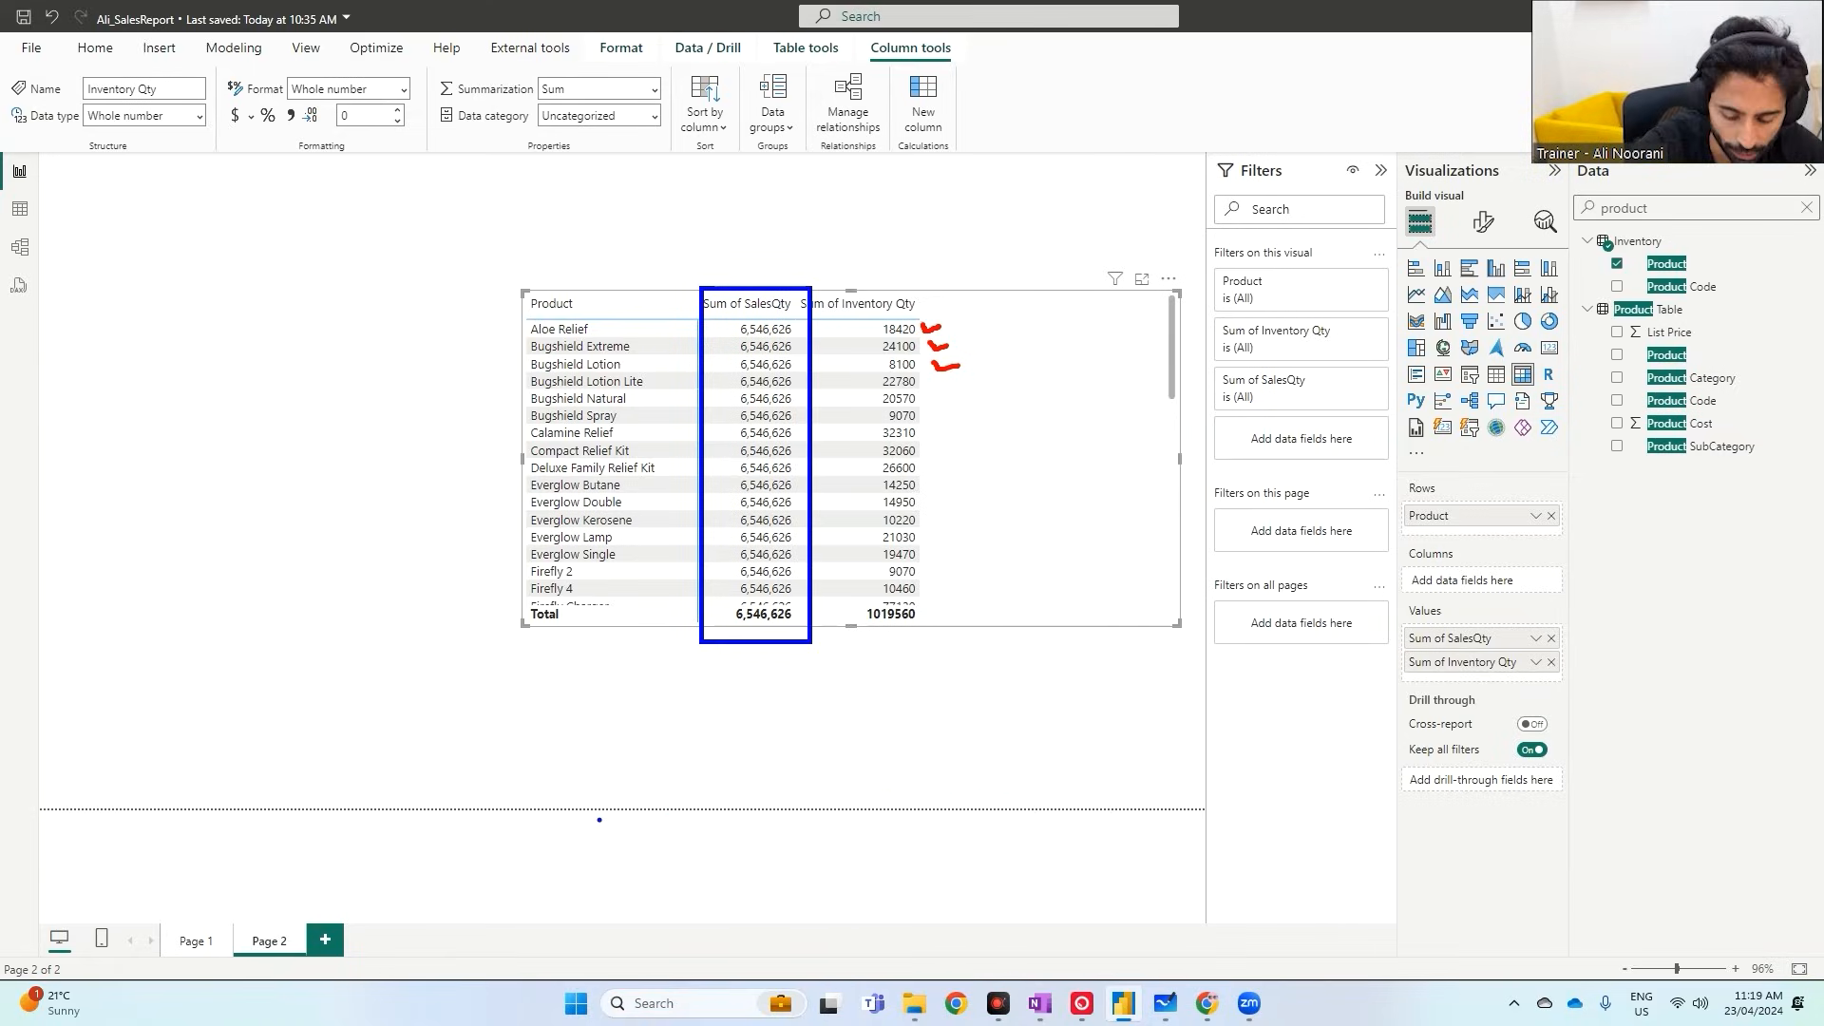
key(Escape)
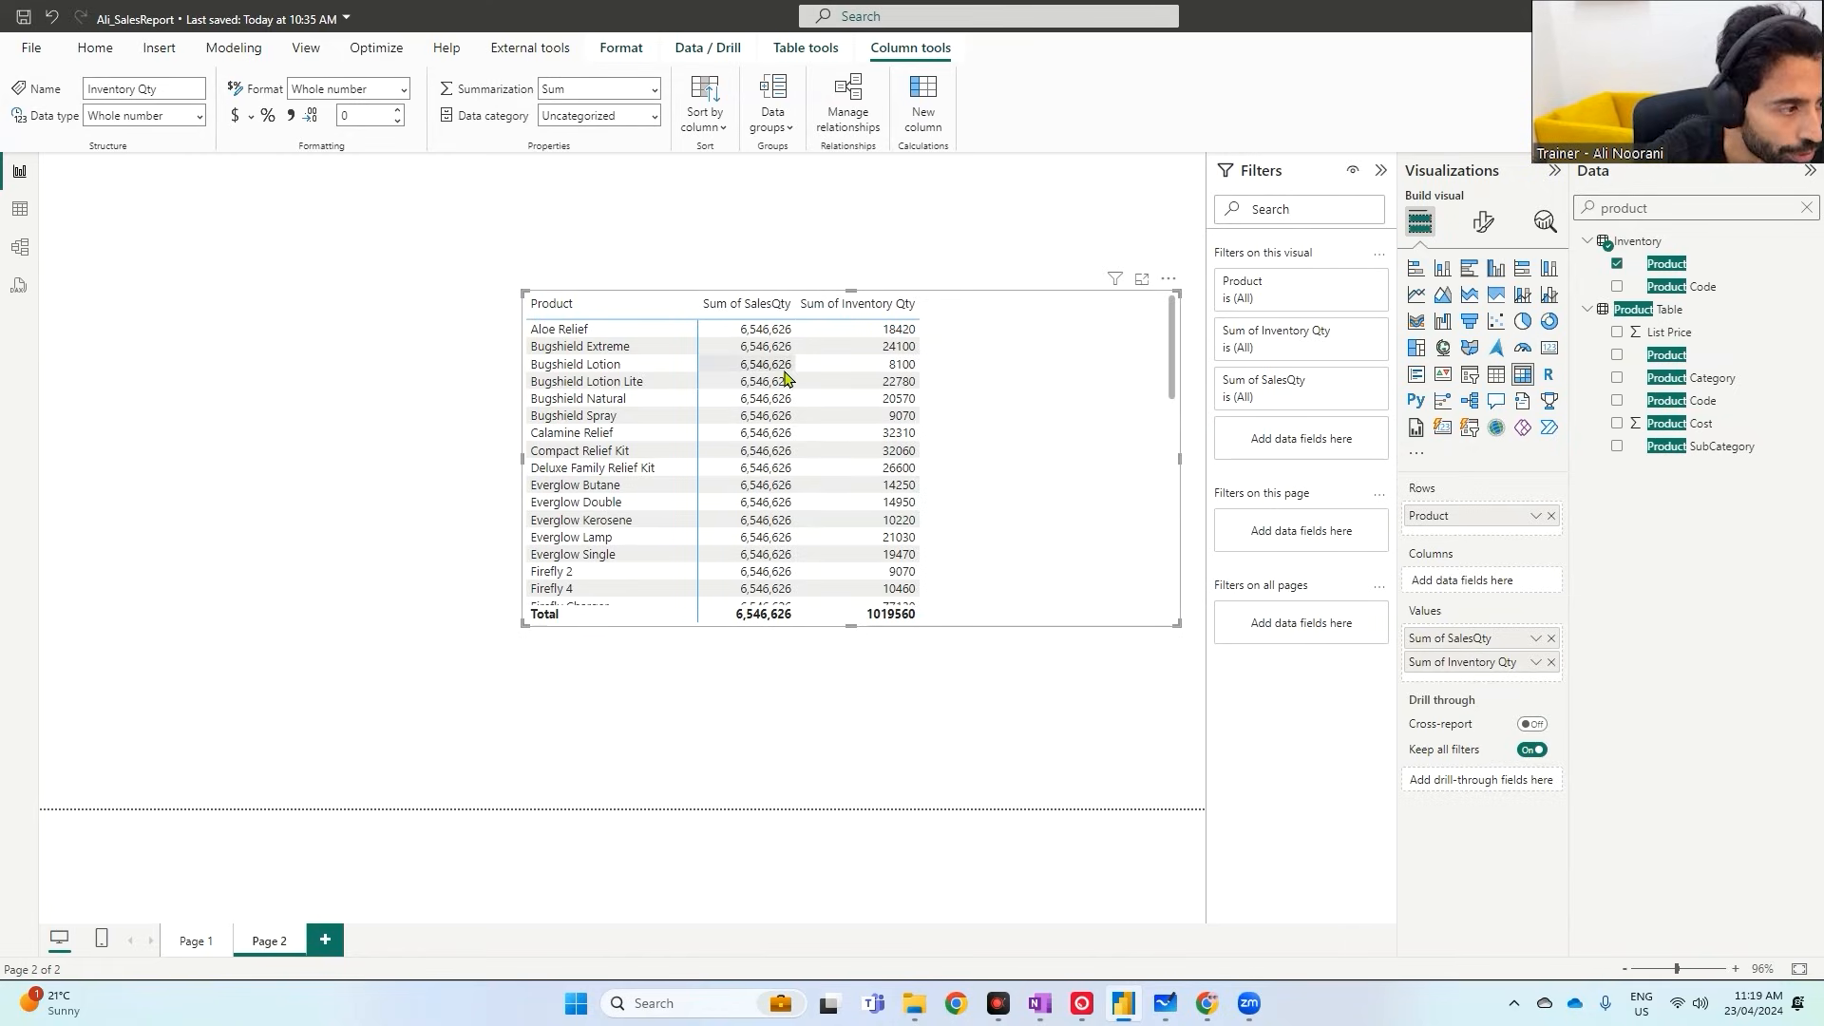
- Set the cross filter direction of the relationship between Inventory and Product Table to Both
click(22, 255)
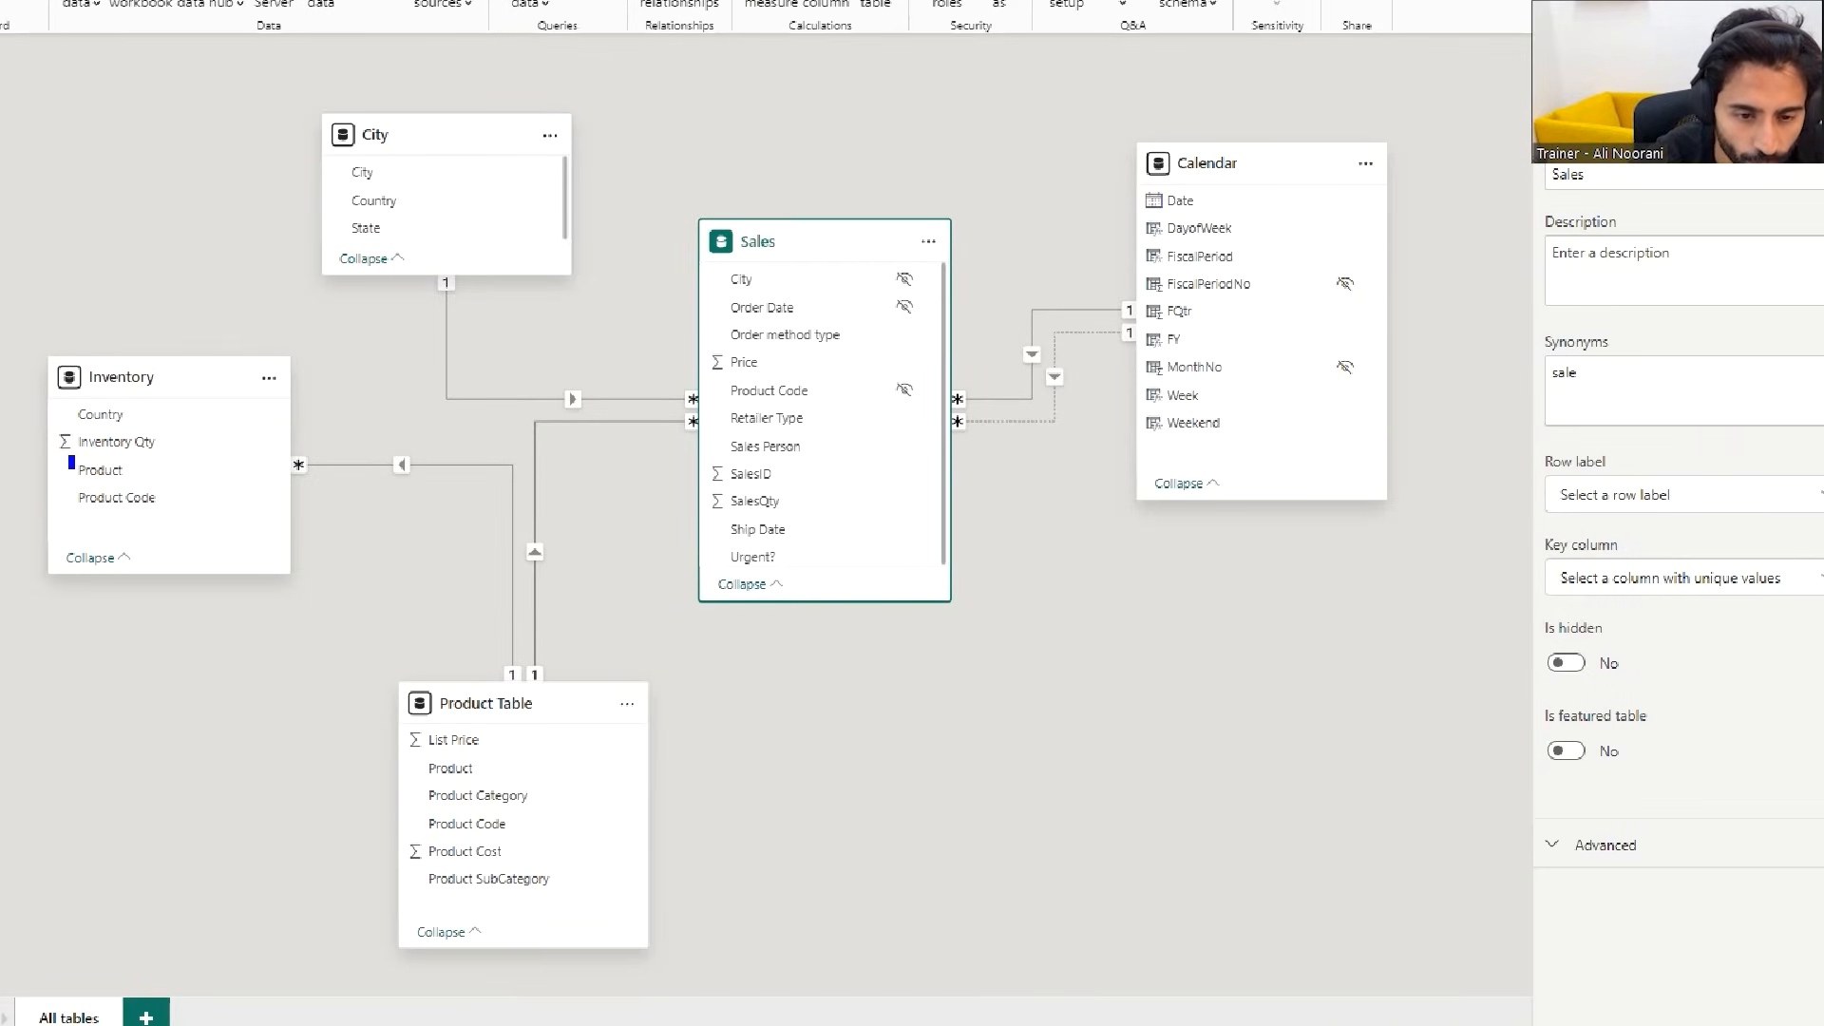
drag(70, 455, 155, 488)
mouse_move(386, 449)
mouse_down()
mouse_move(426, 489)
mouse_move(421, 442)
mouse_move(489, 509)
mouse_move(476, 766)
mouse_move(546, 650)
mouse_move(599, 403)
mouse_move(774, 414)
mouse_up()
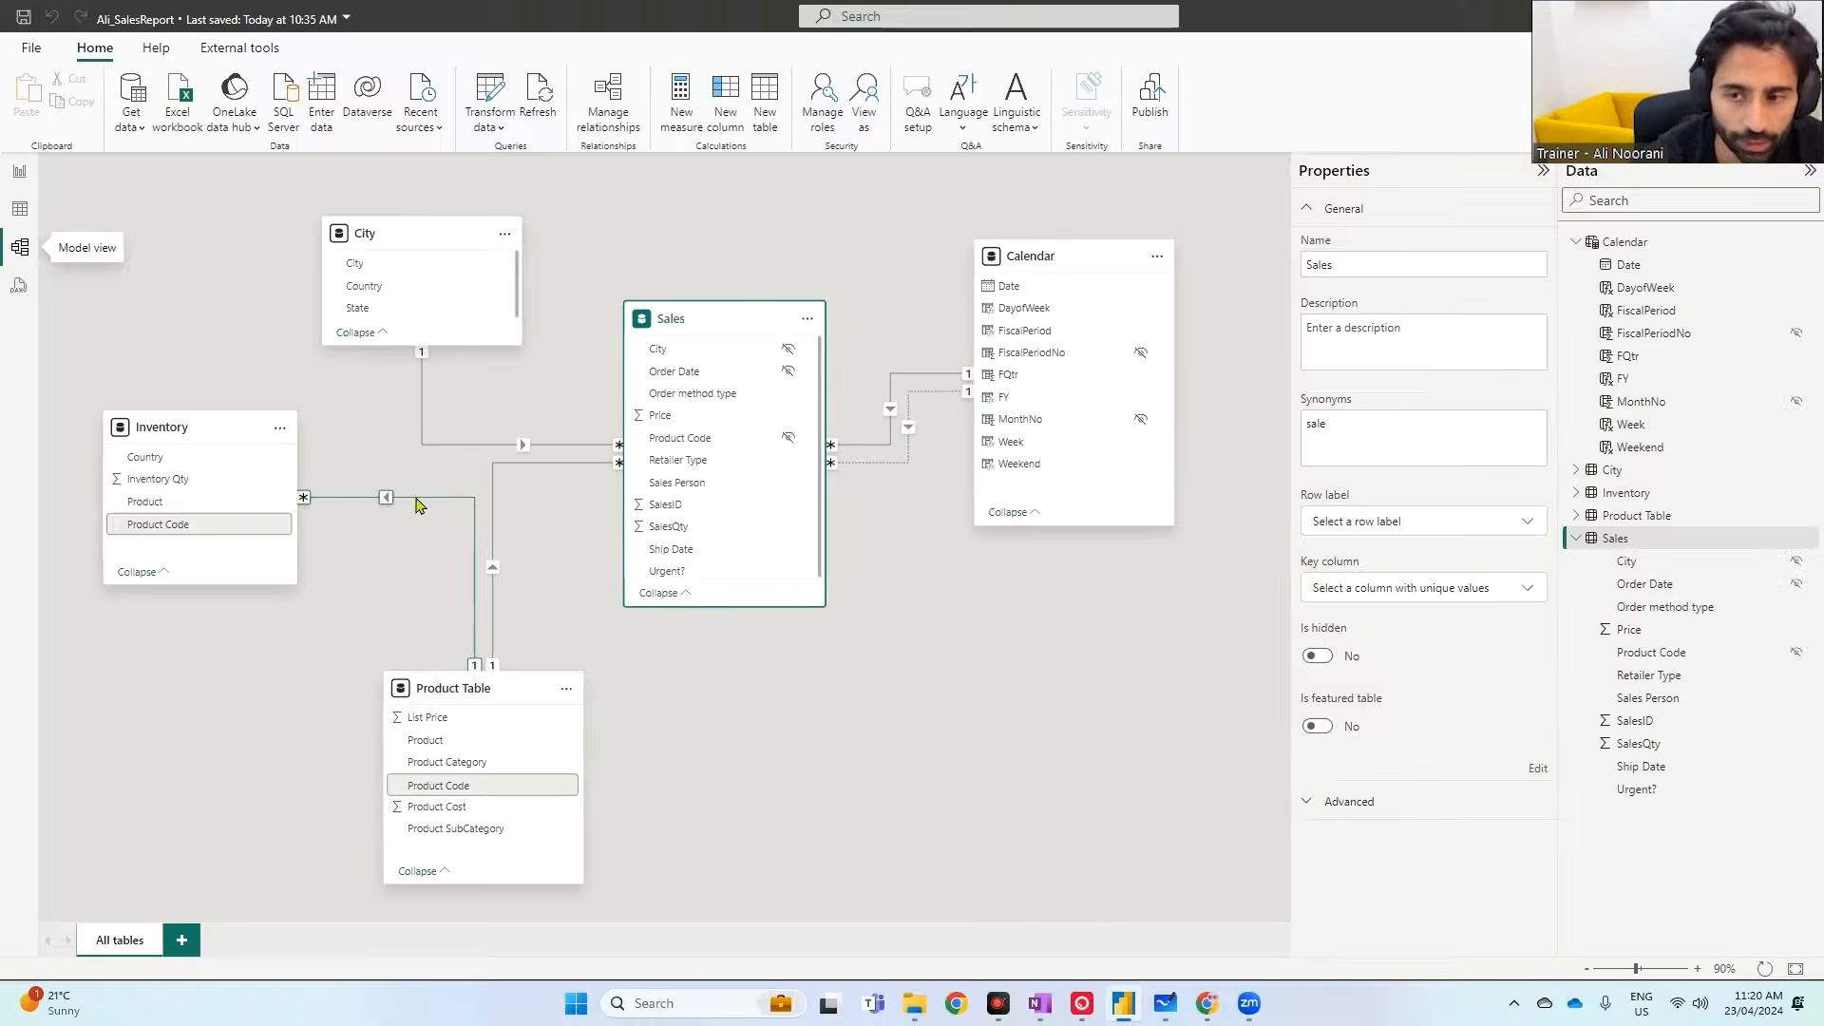
double_click(434, 465)
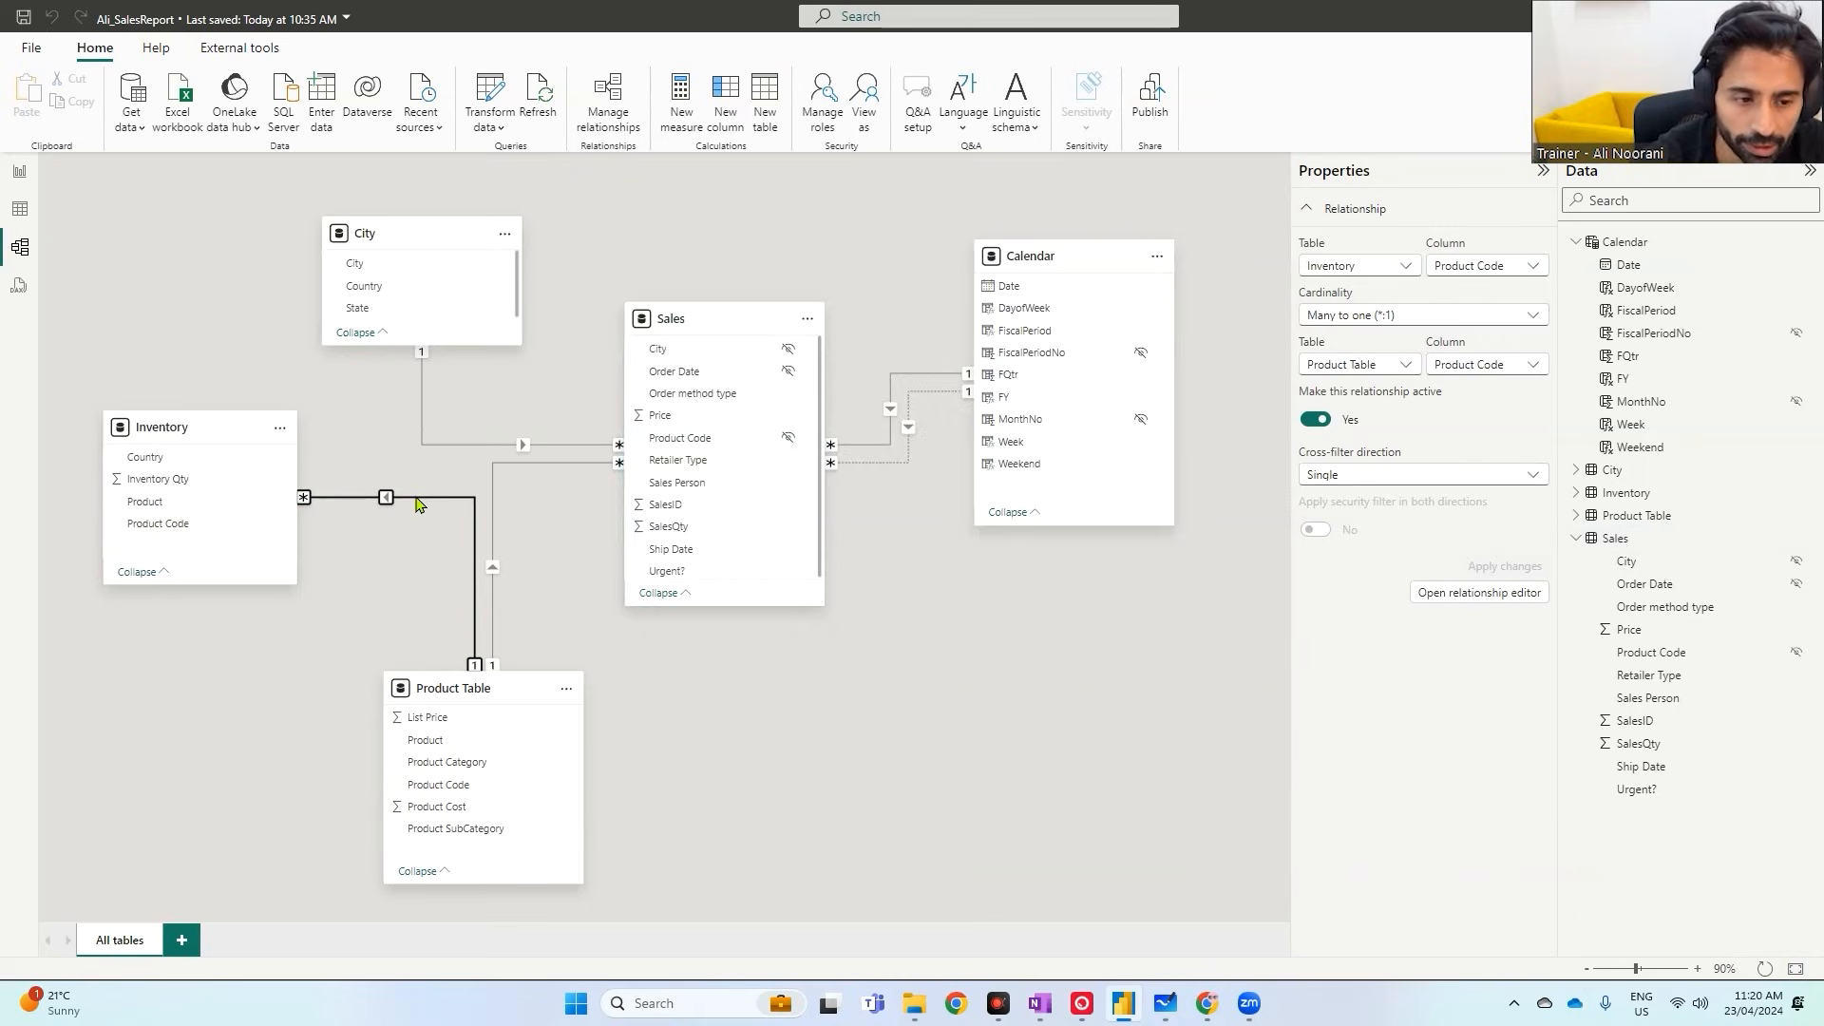
click(1034, 646)
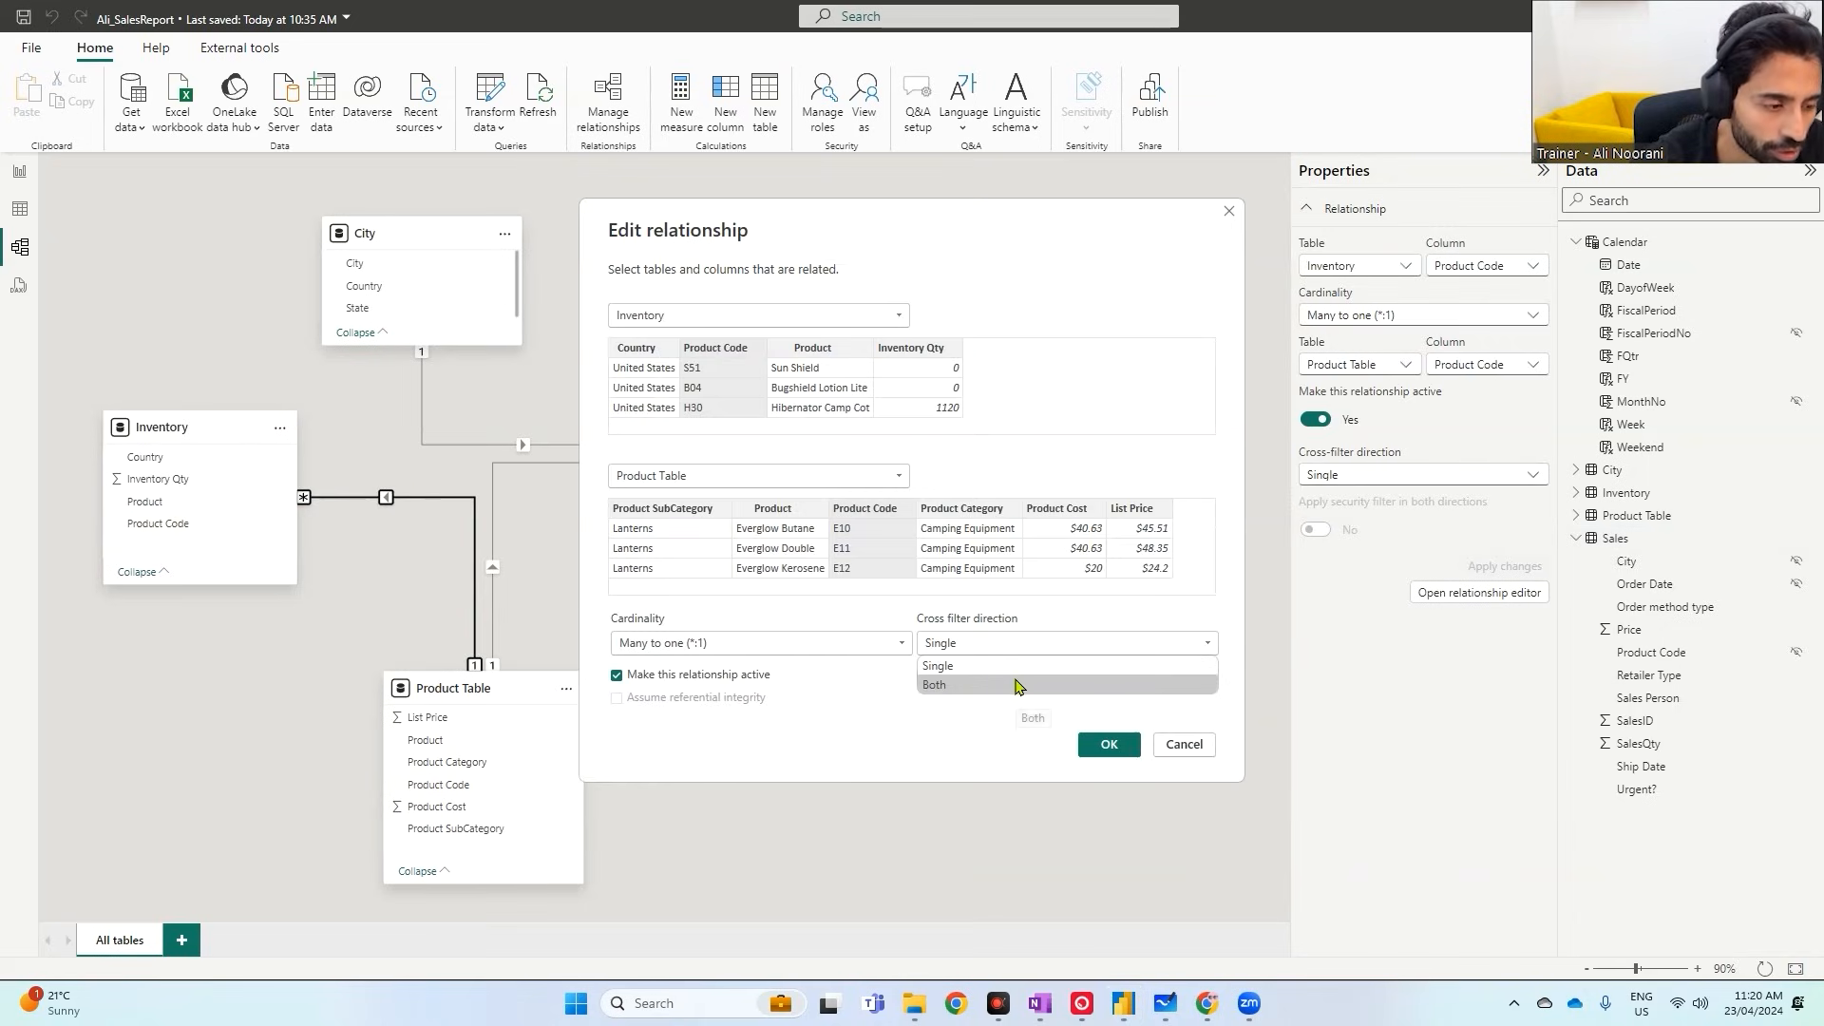
click(1017, 685)
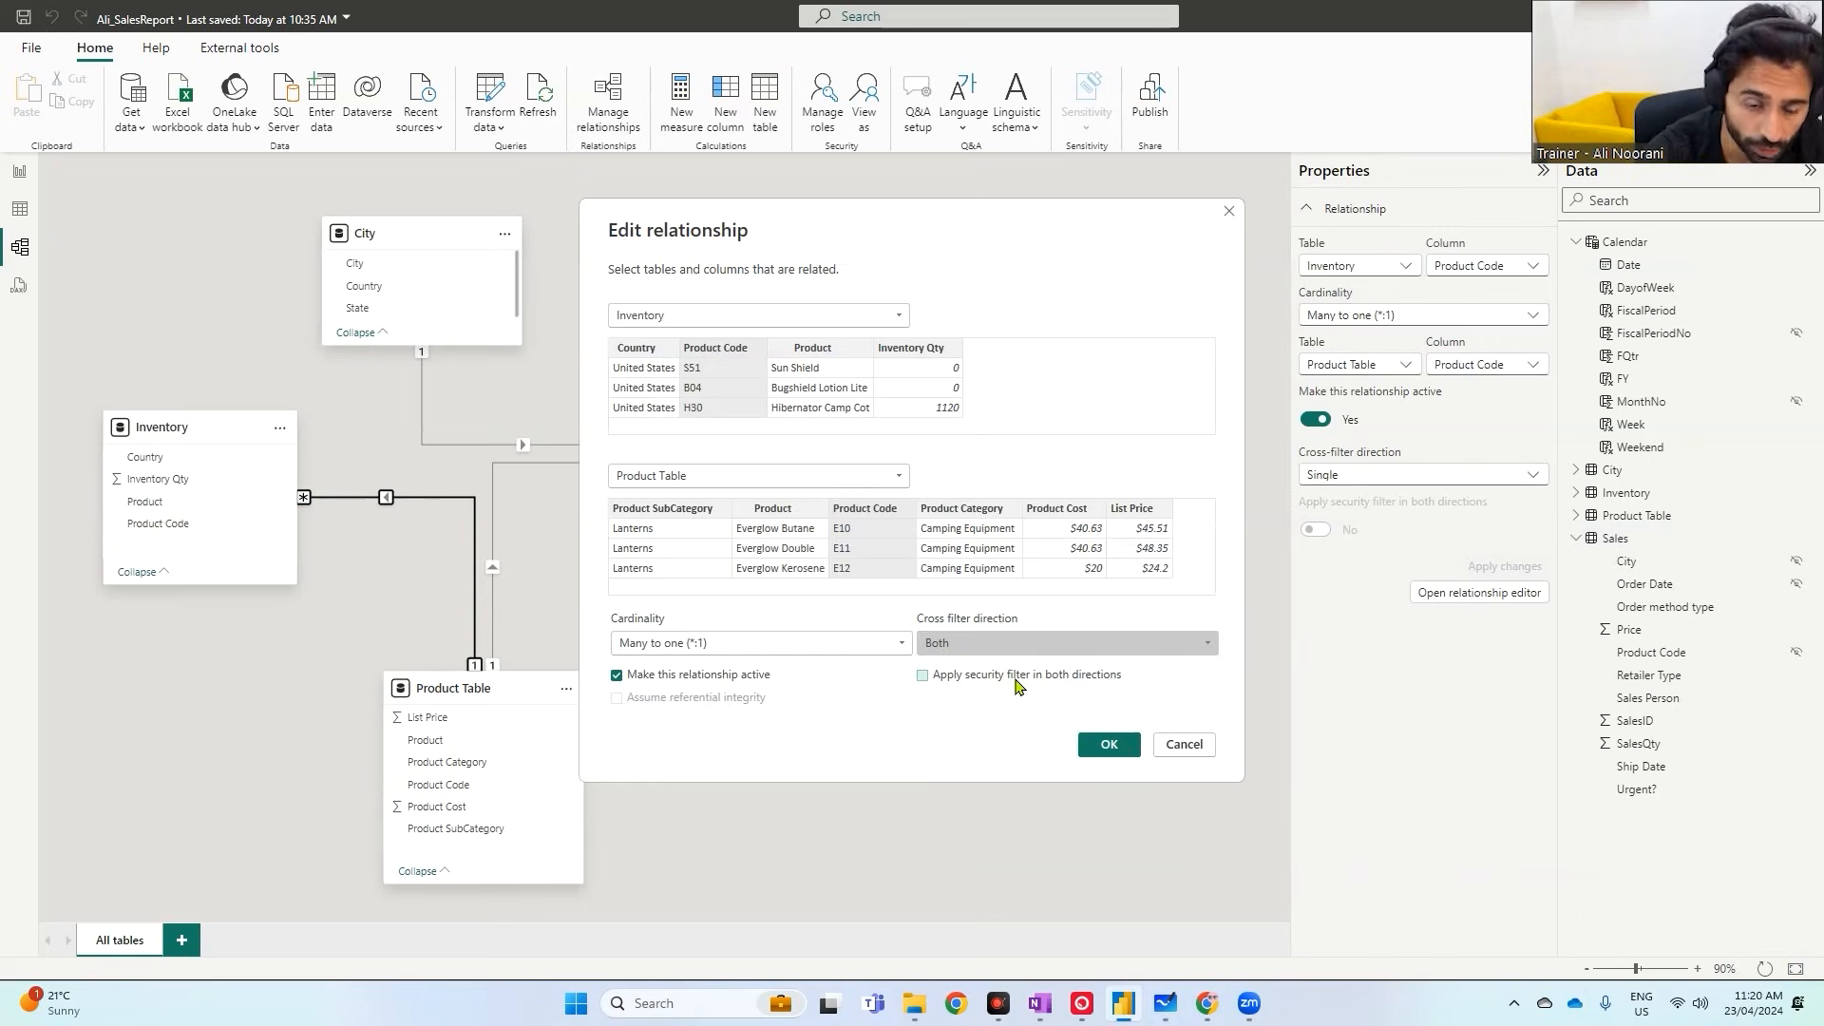
click(1107, 746)
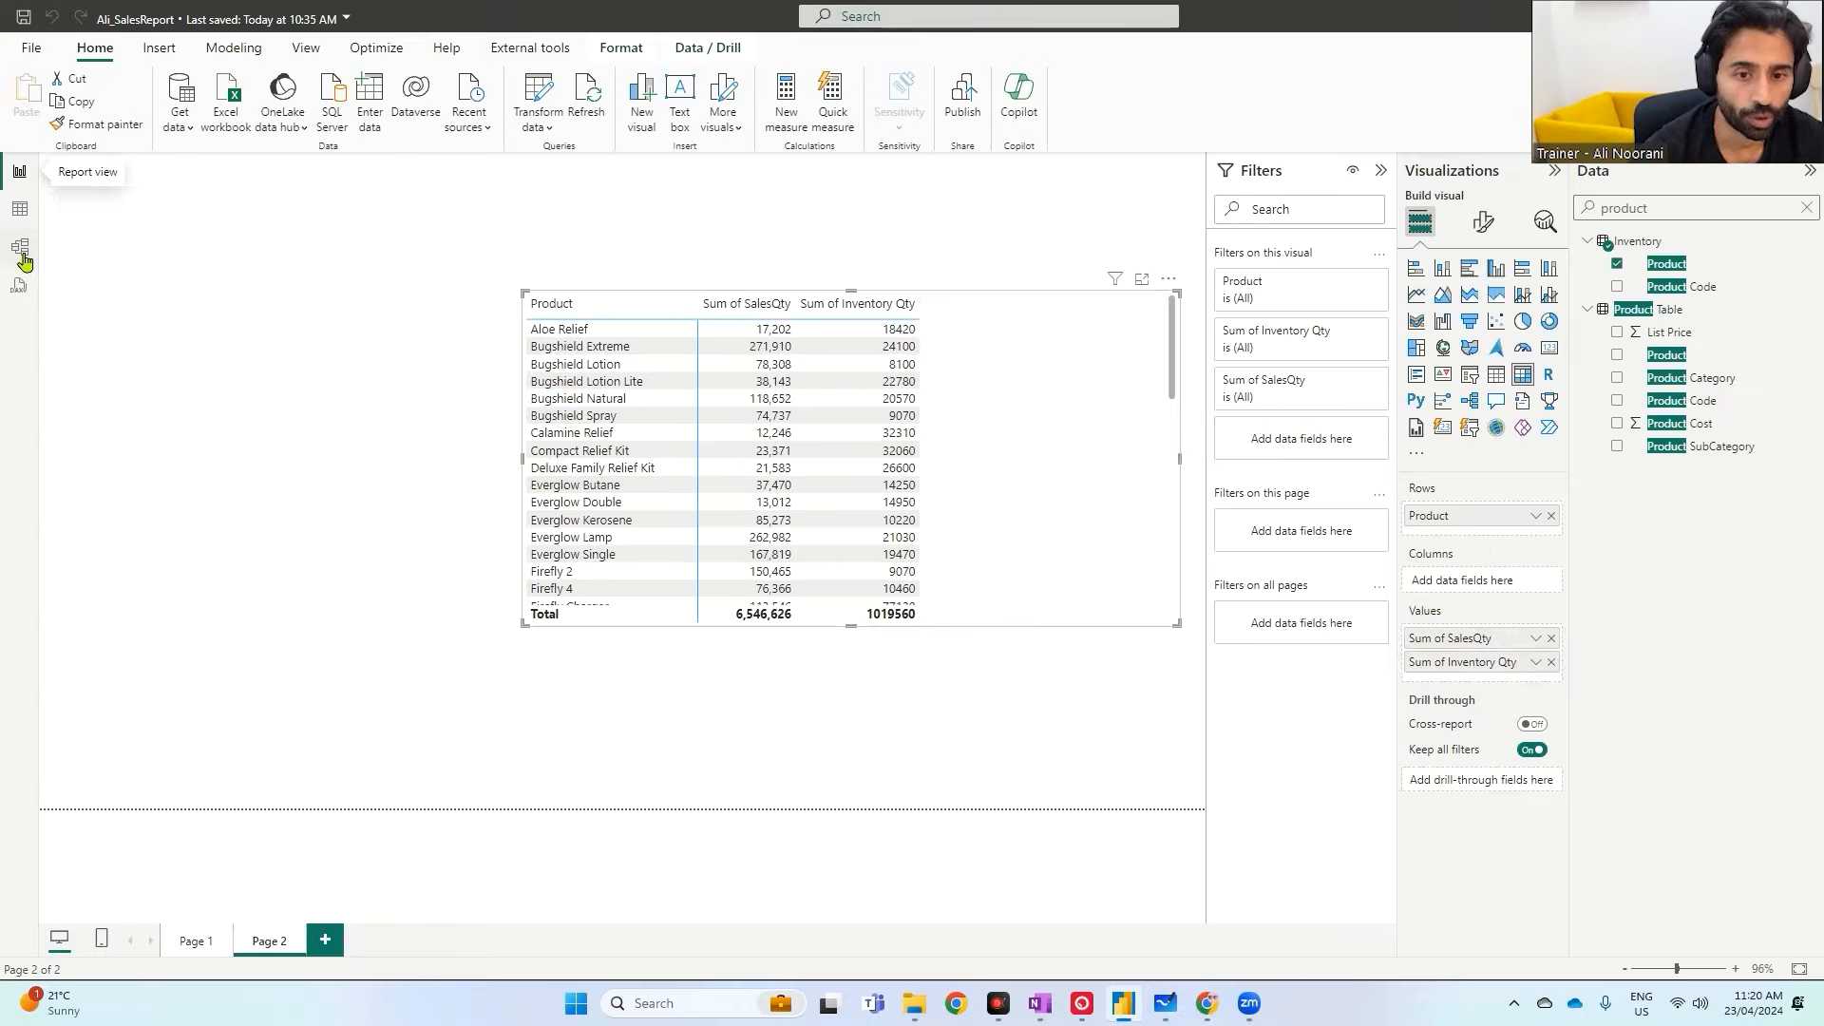
- Set the cross filter direction of the Inventory and Product Table relationship back to Single
click(19, 252)
double_click(426, 498)
click(971, 643)
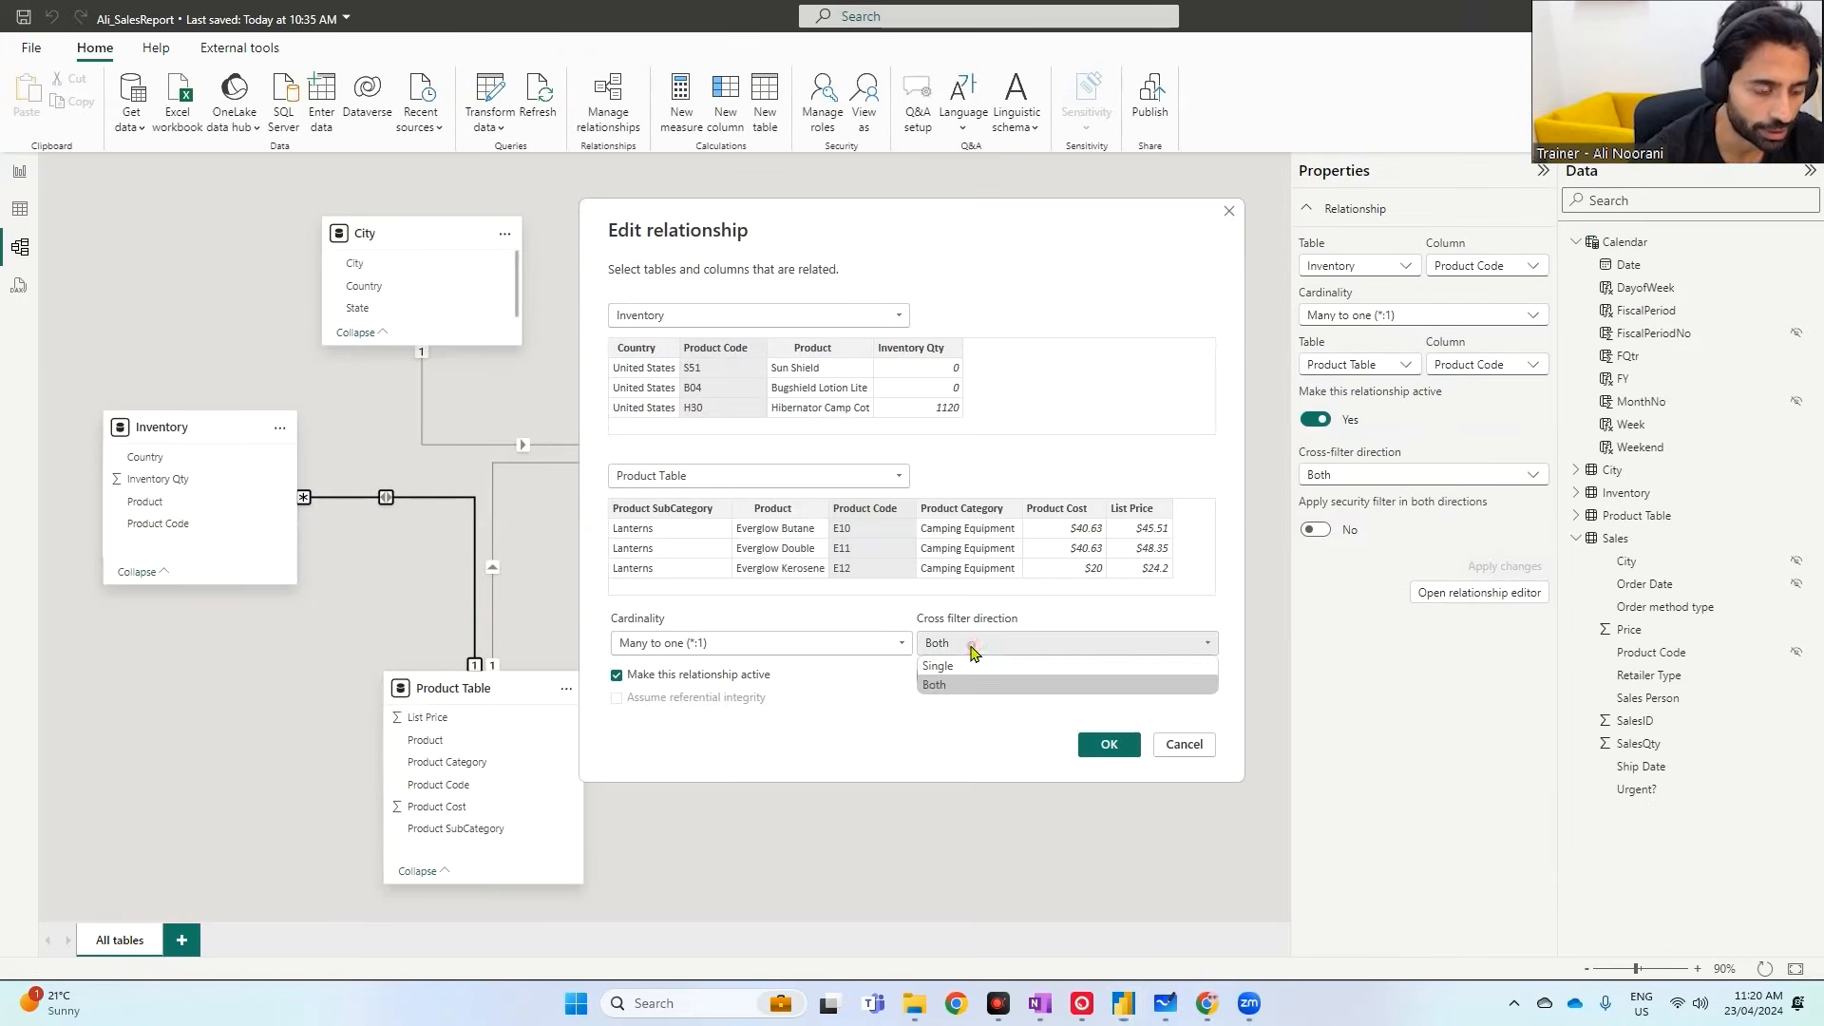
click(965, 665)
click(1107, 745)
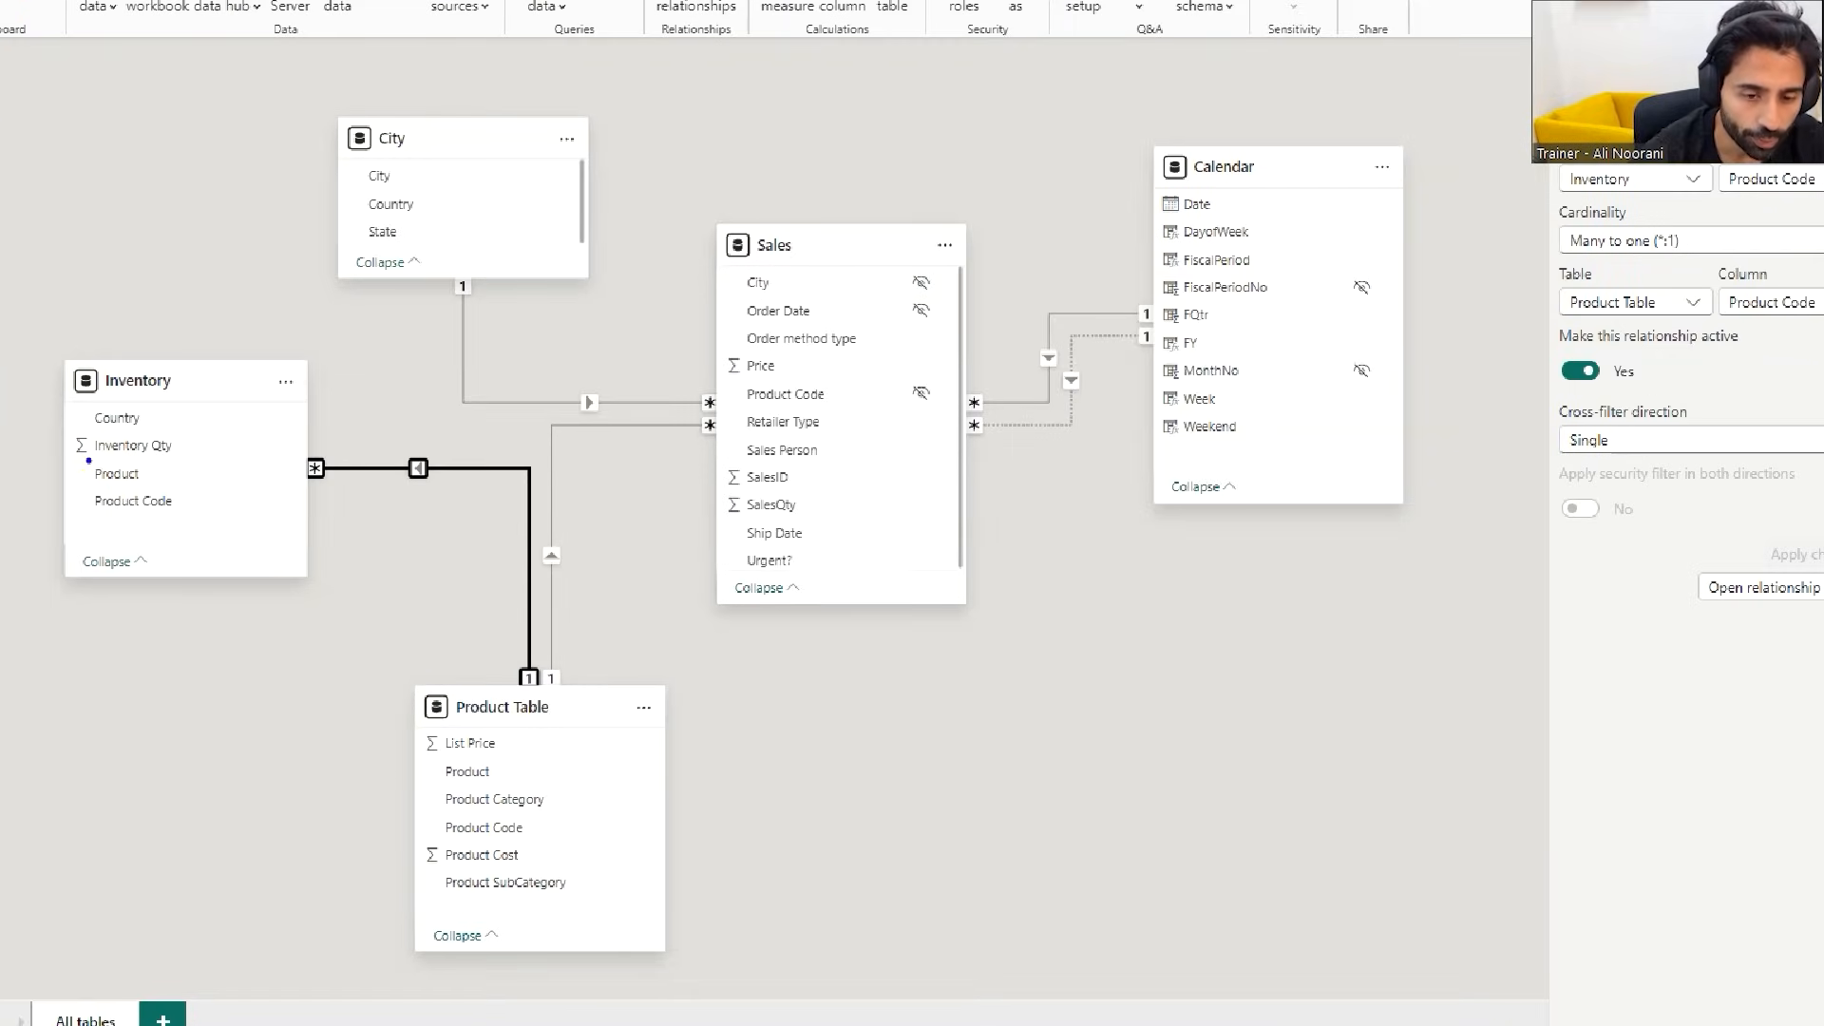
drag(88, 461, 170, 490)
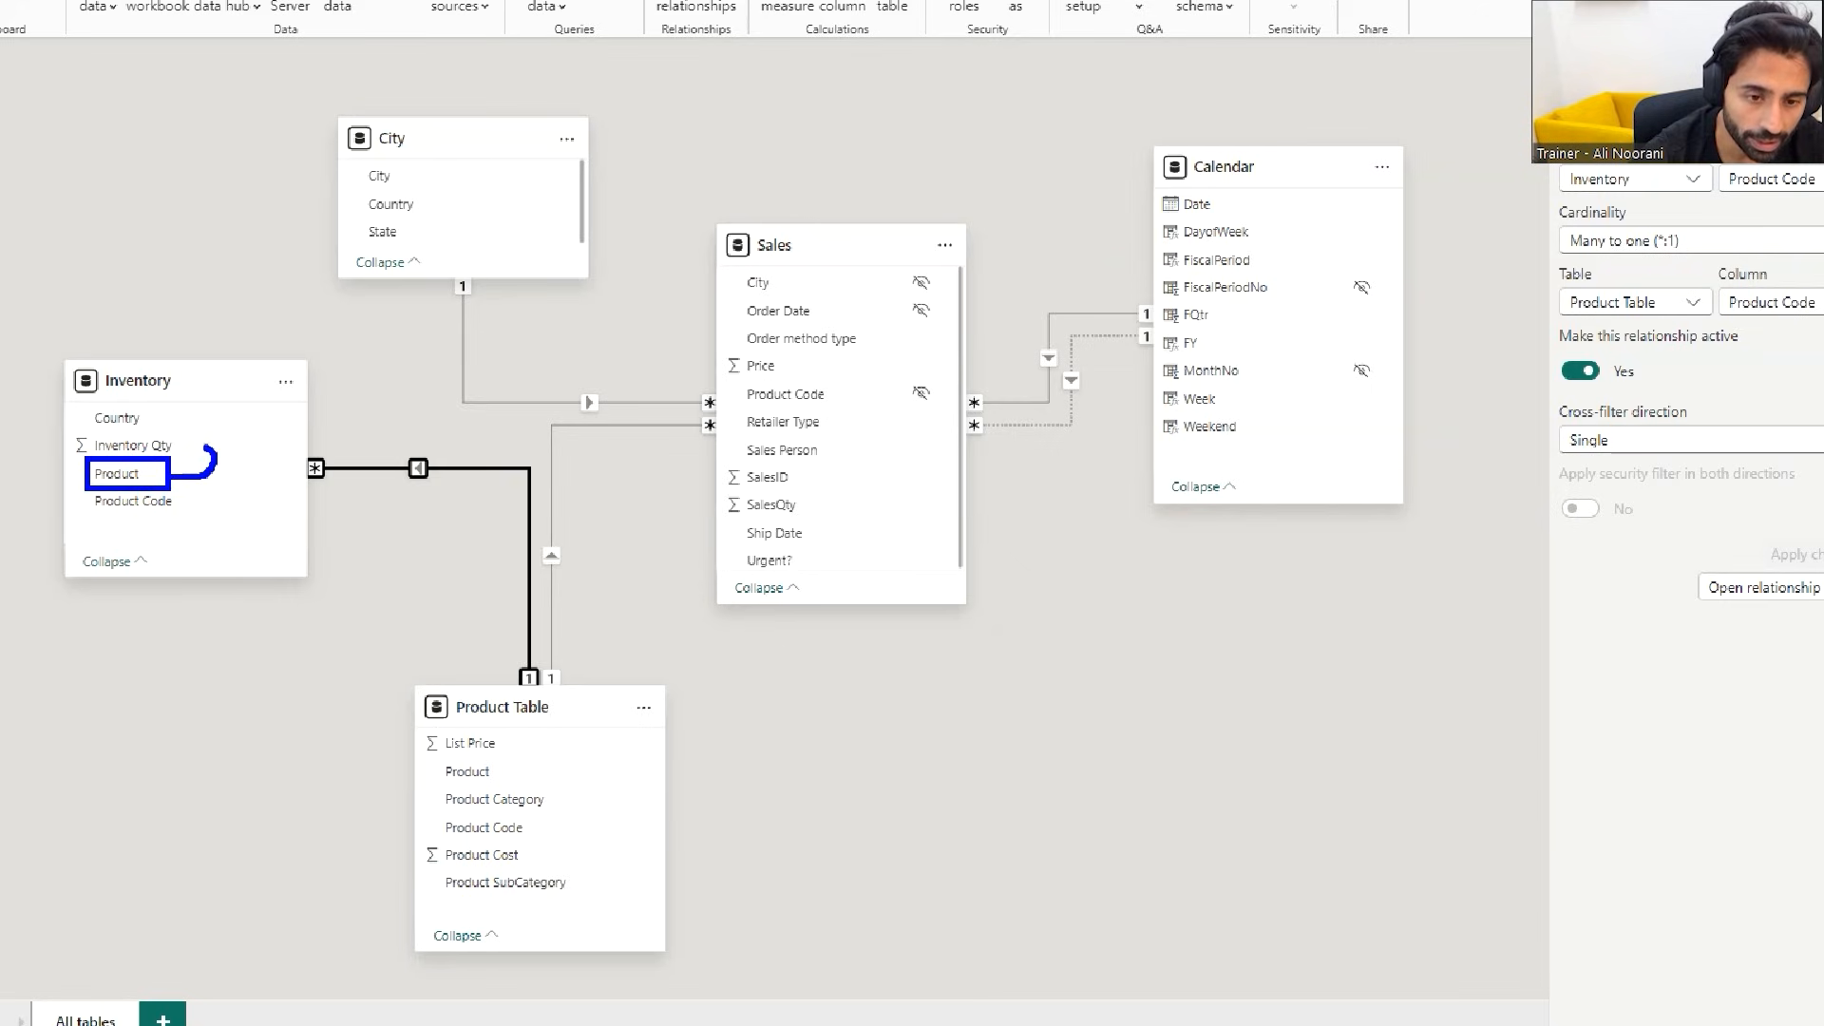
drag(193, 440, 203, 457)
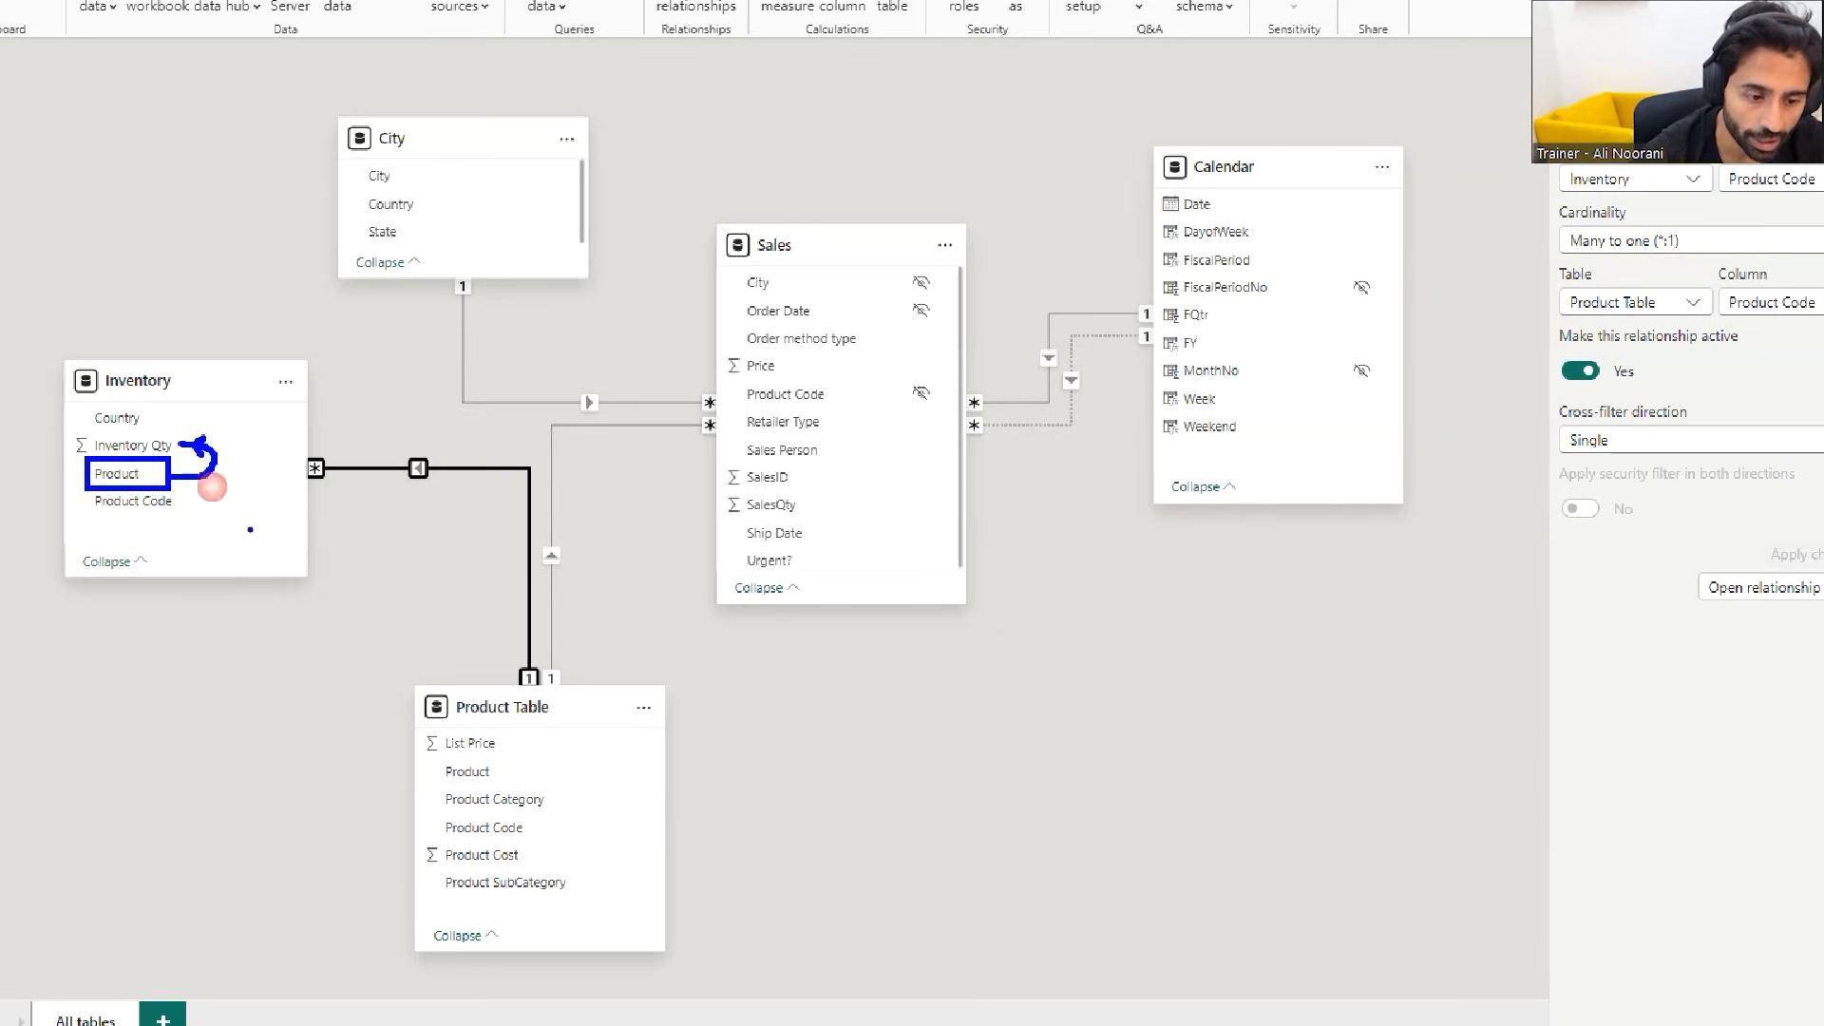
mouse_move(444, 774)
mouse_down()
mouse_move(518, 783)
mouse_move(599, 518)
mouse_move(825, 454)
mouse_up()
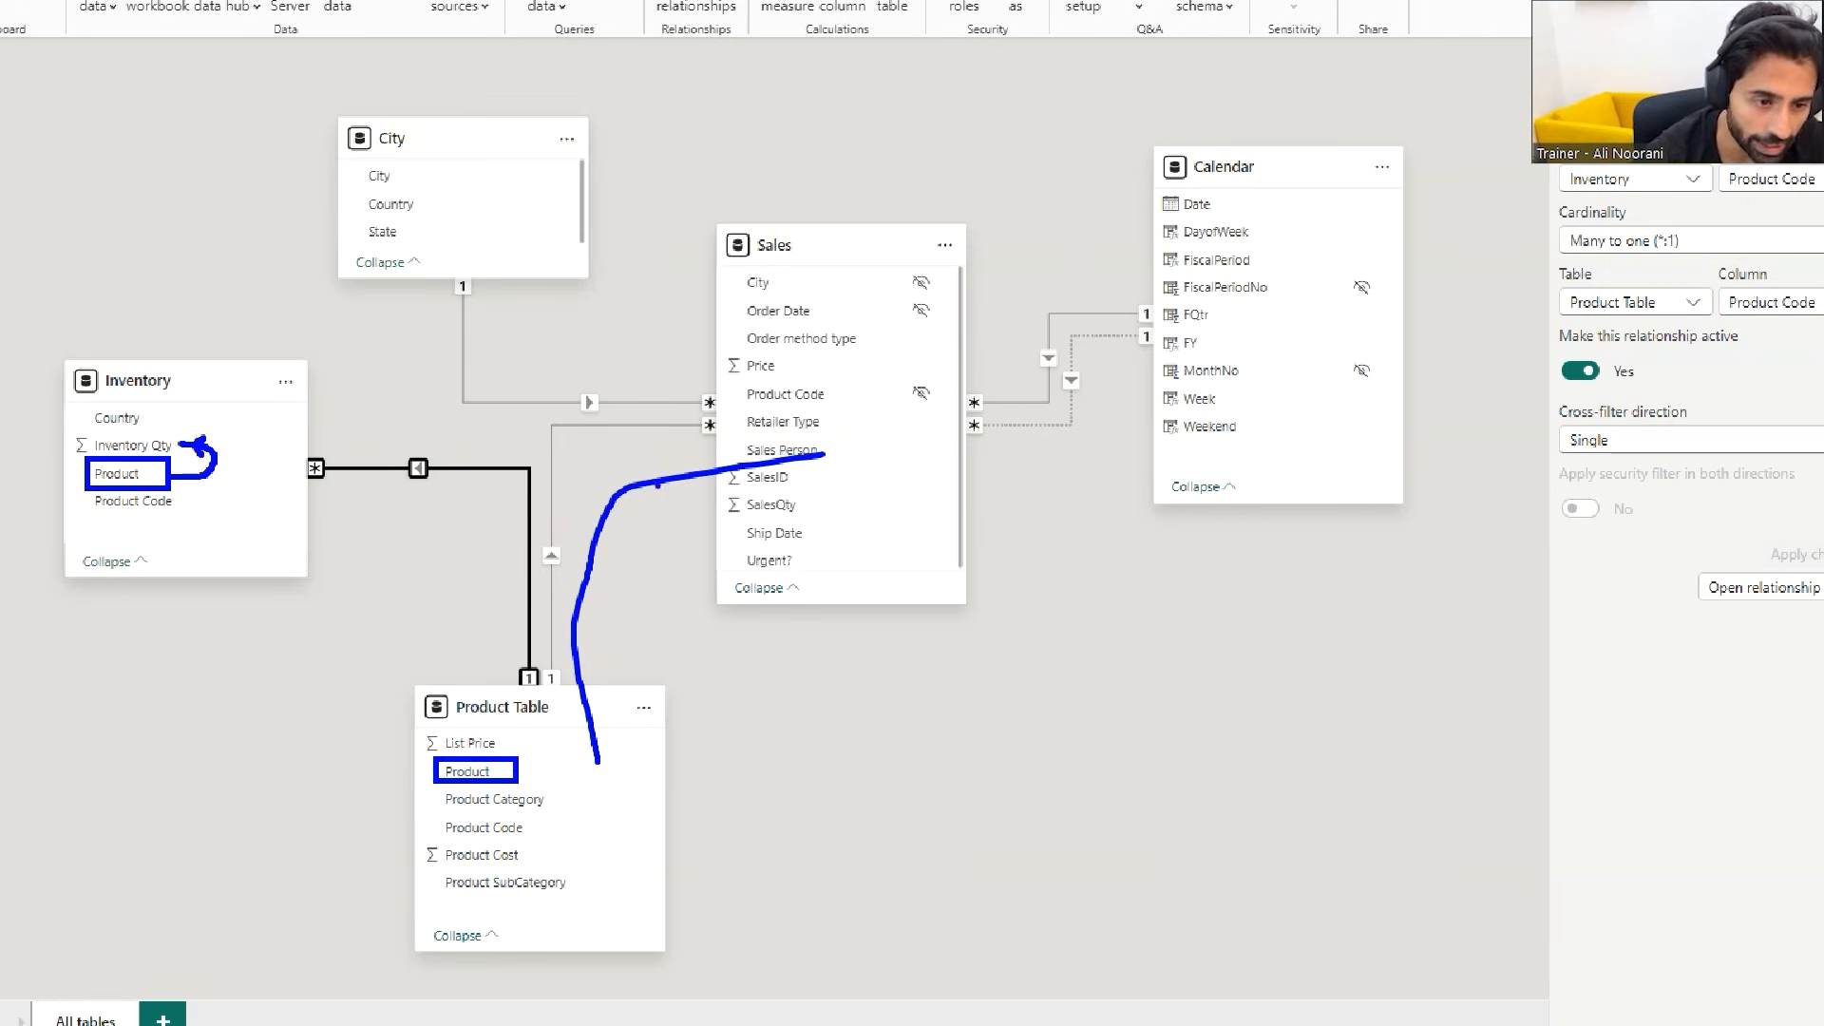
key(Escape)
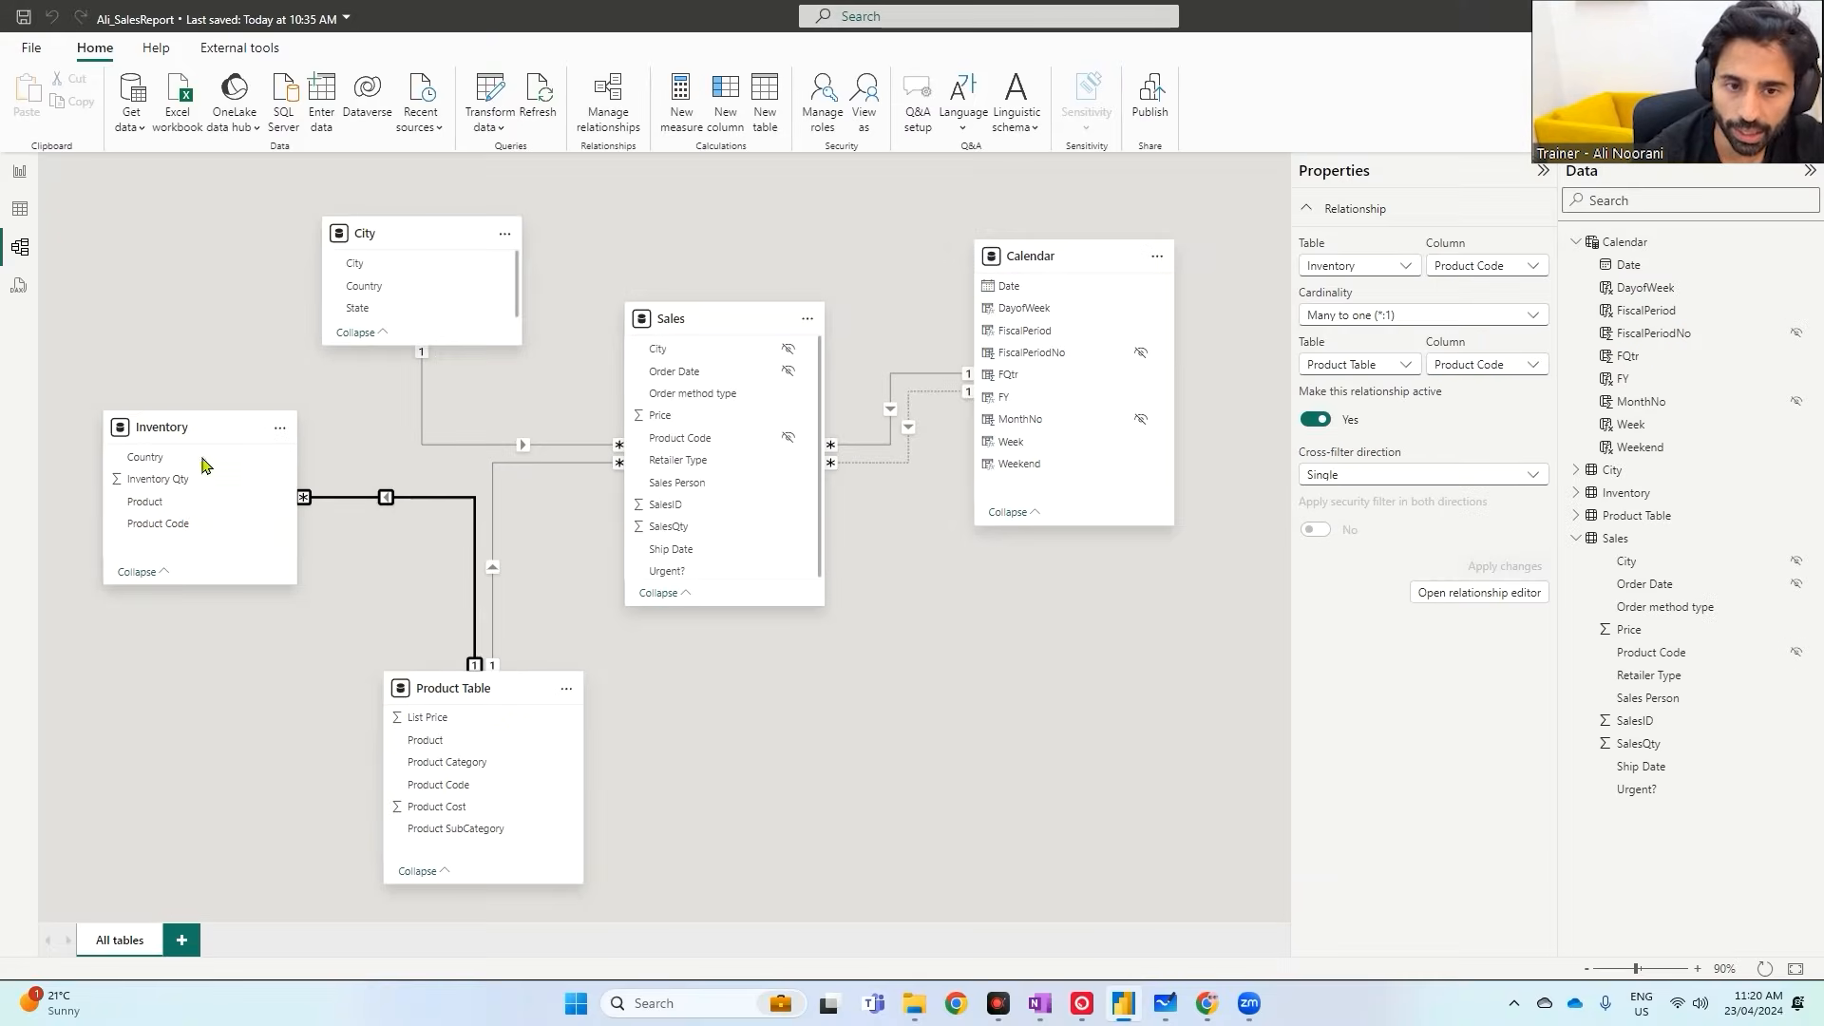
- Replace the matrix's row field in the report with the Product field from the Product Table
click(19, 171)
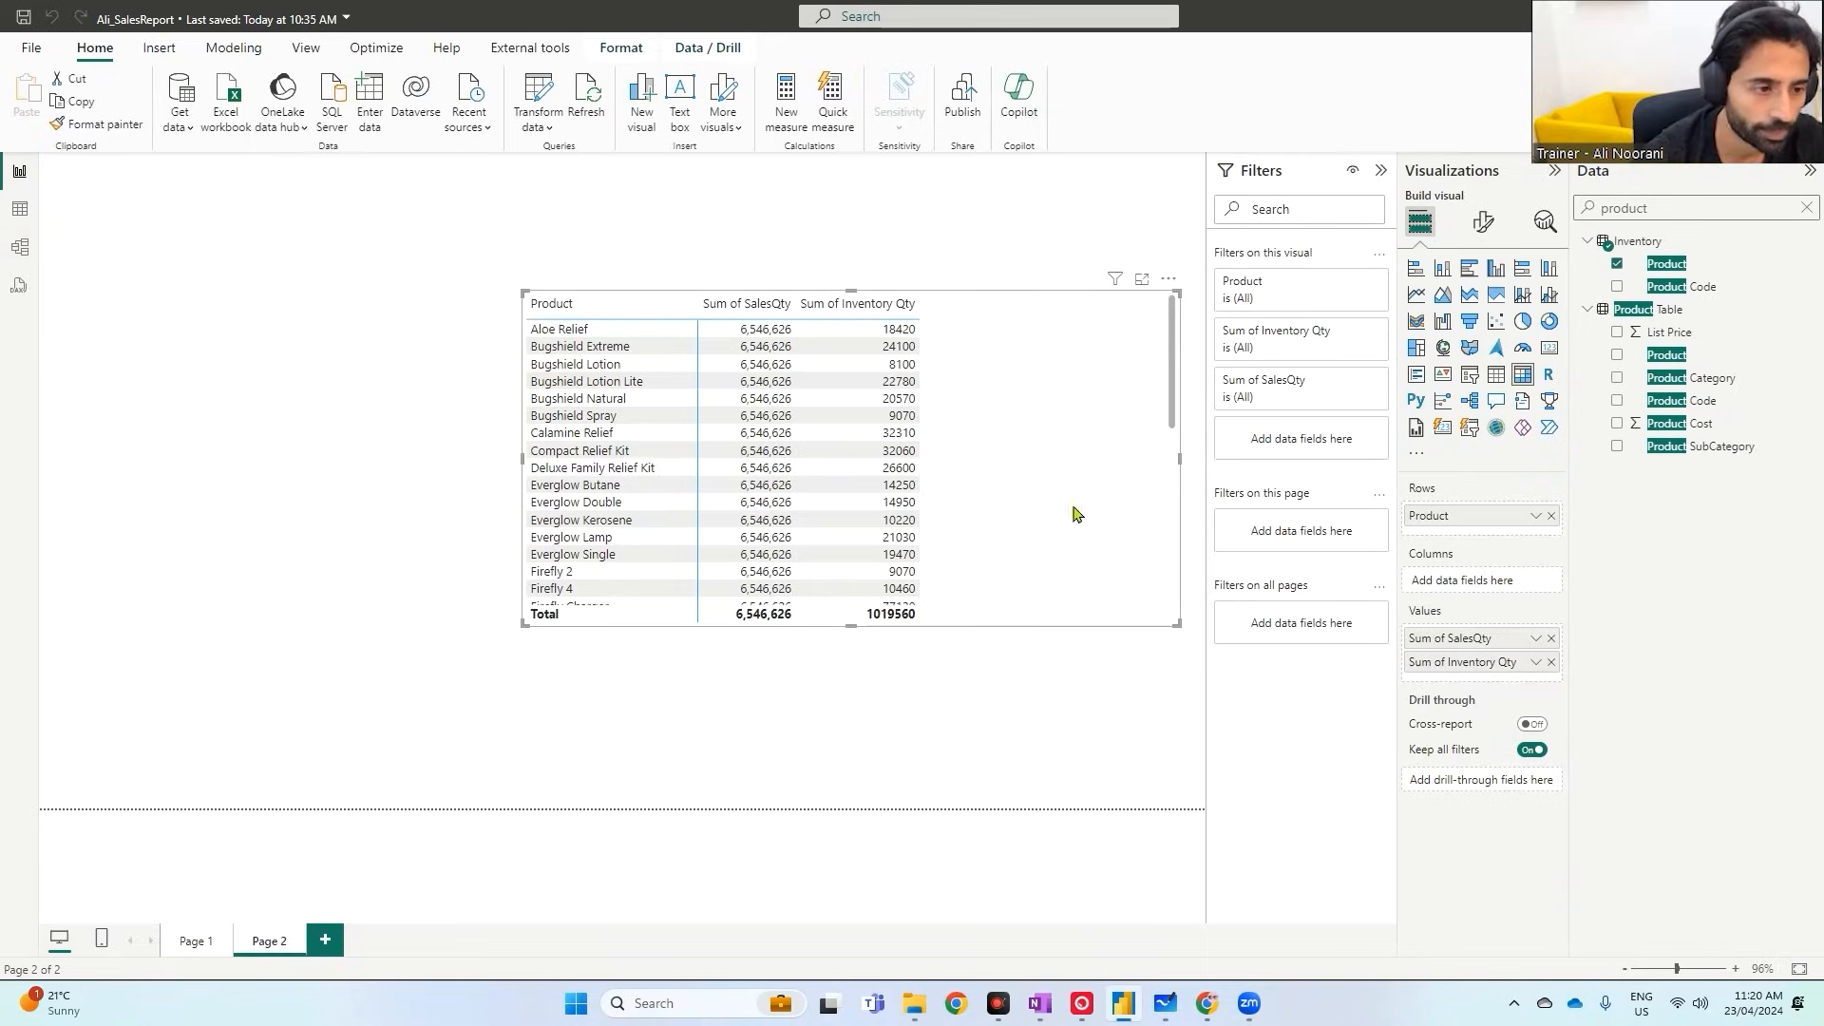
click(1553, 518)
drag(1670, 357, 1483, 520)
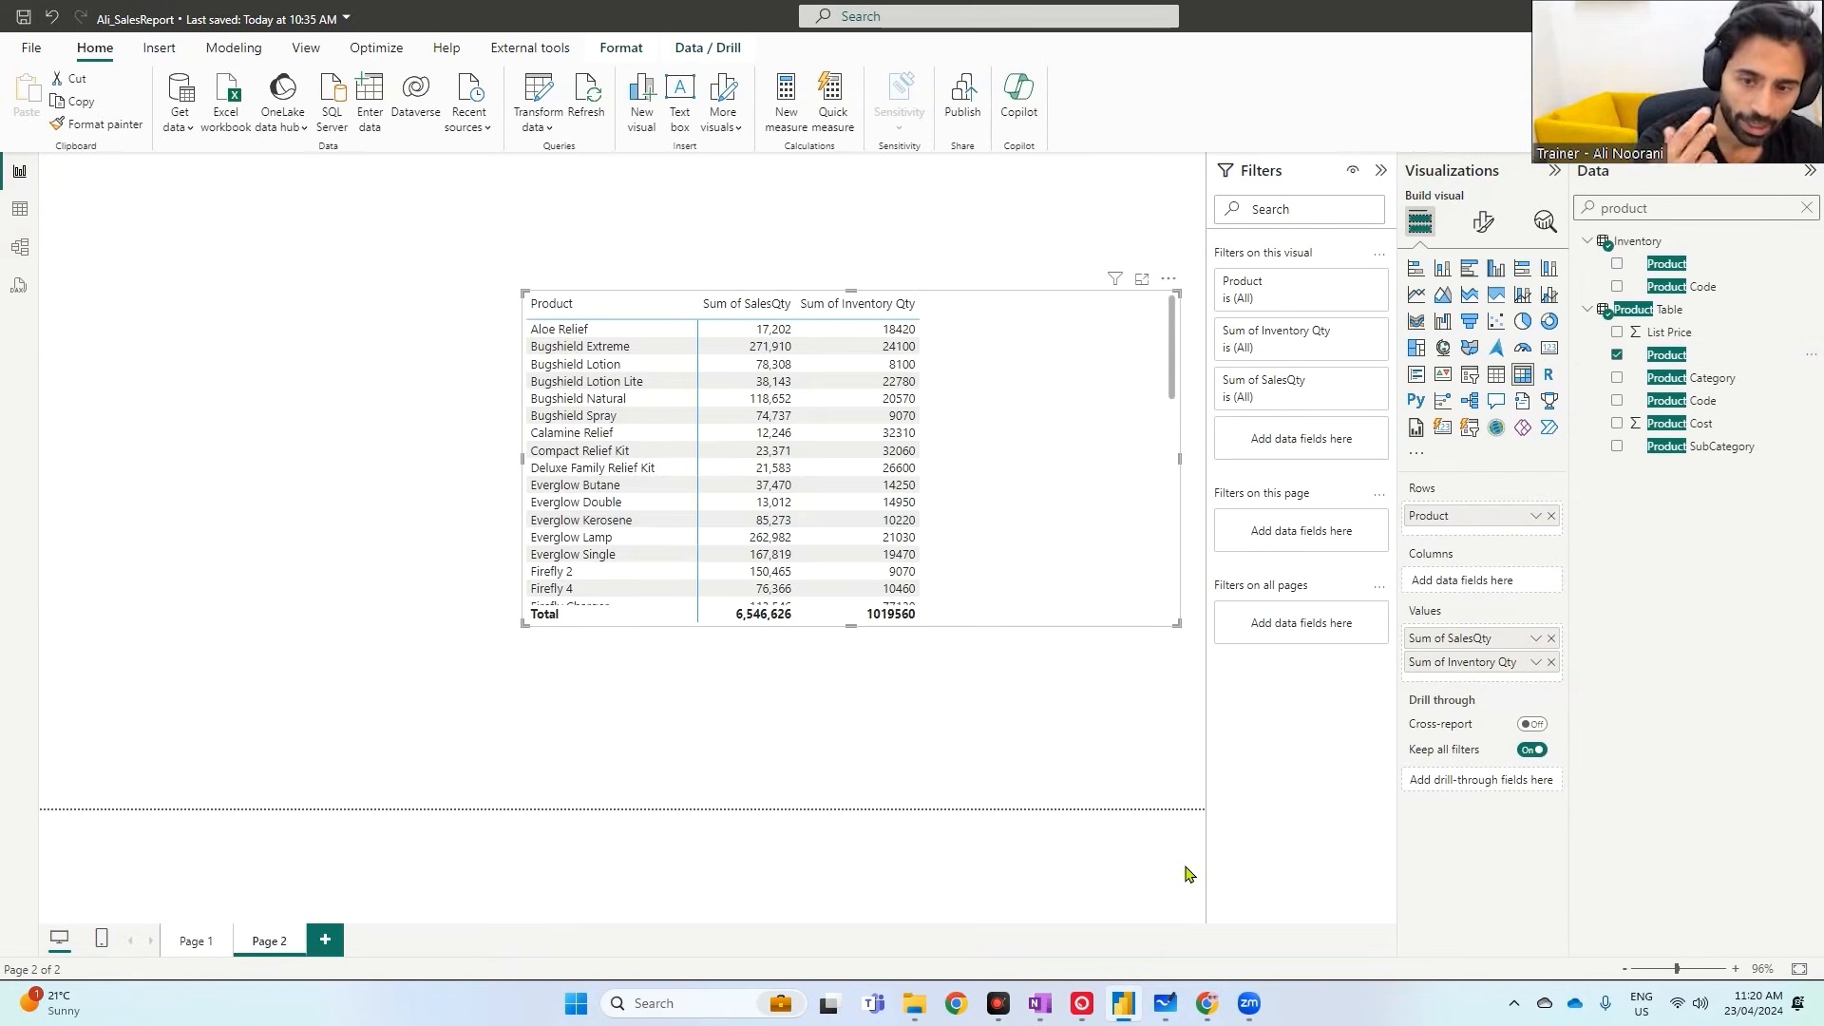
- Unhide the Product Code field of the Sales table in the data model
click(23, 249)
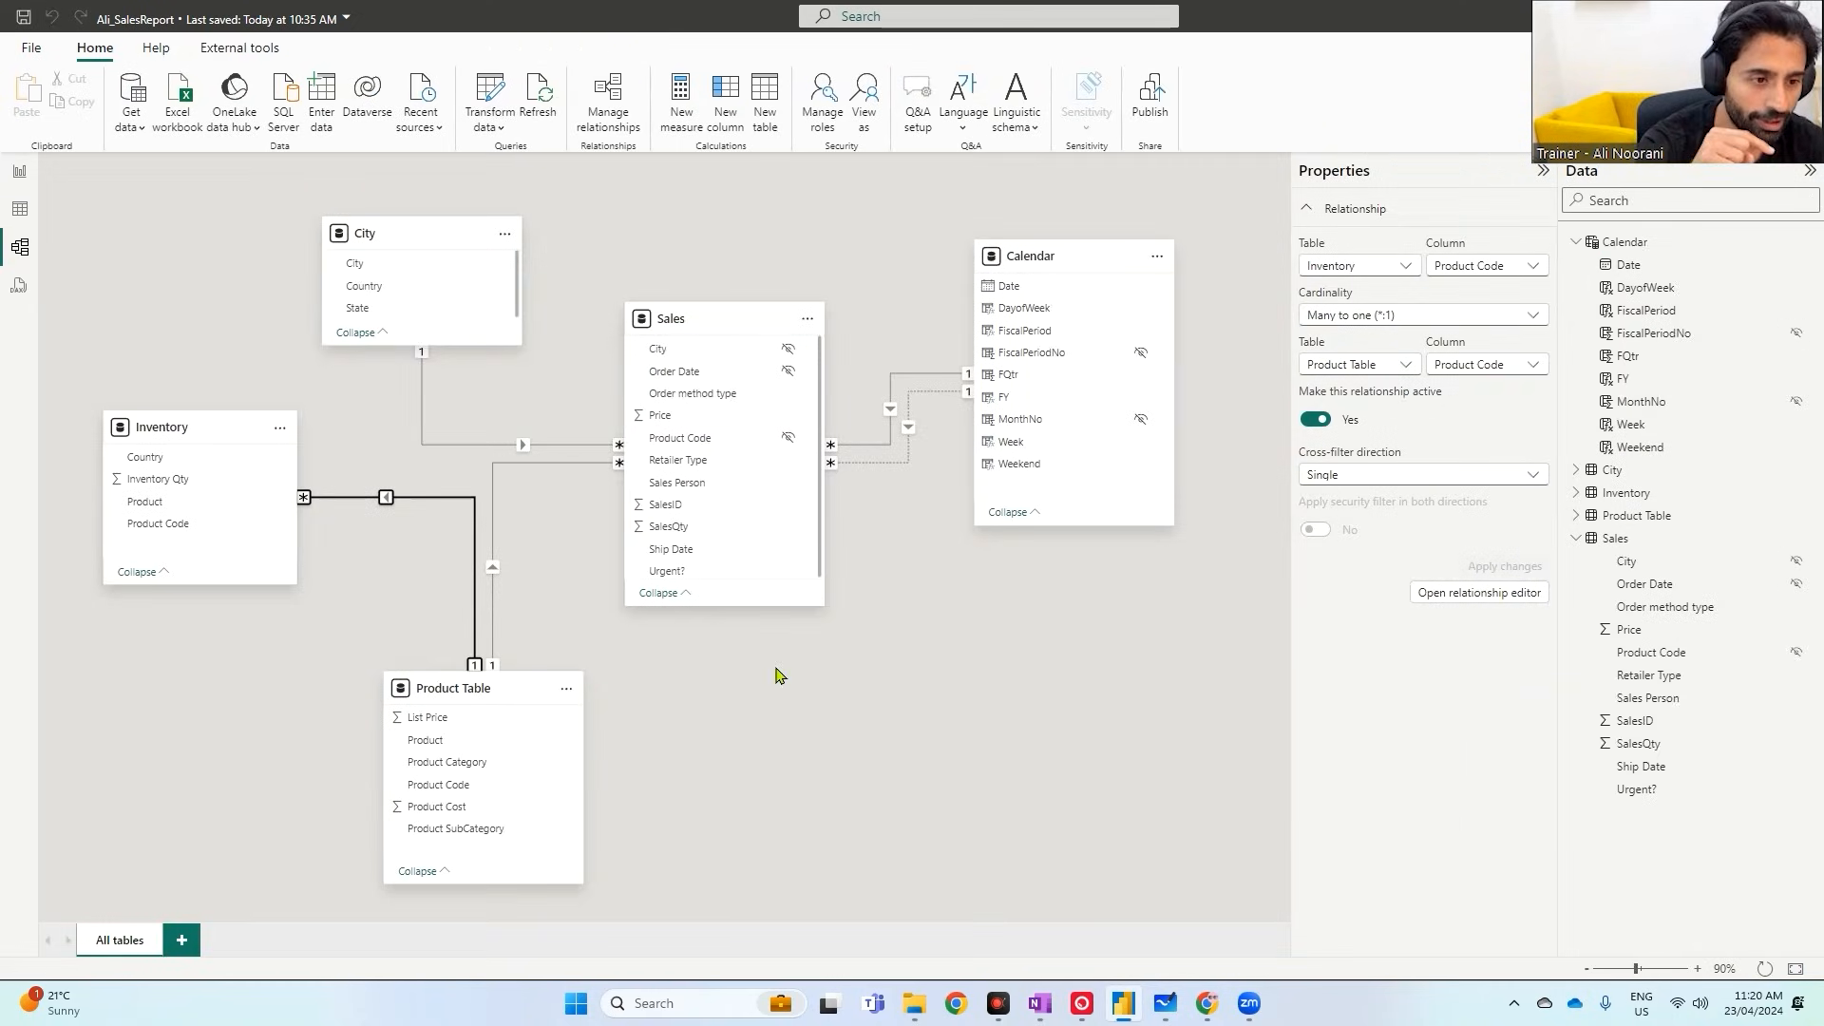
click(774, 443)
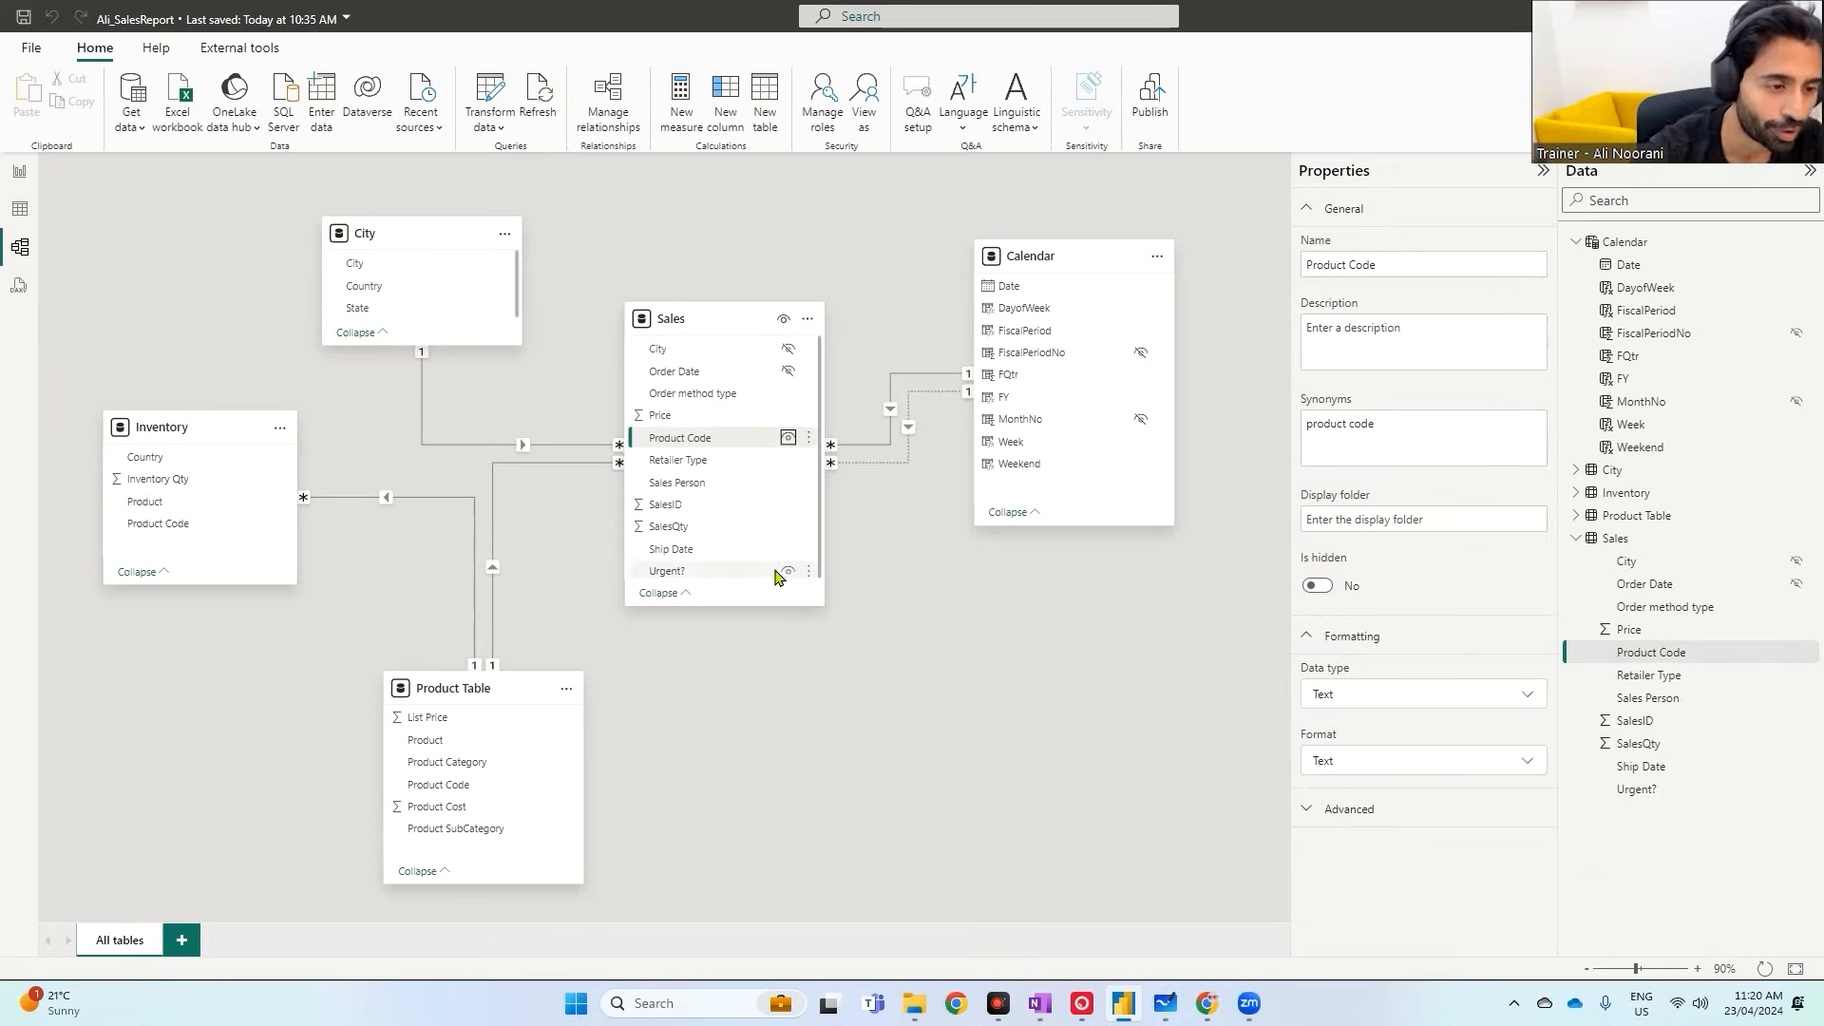
key(ctrl+1)
click(725, 480)
drag(565, 377, 727, 420)
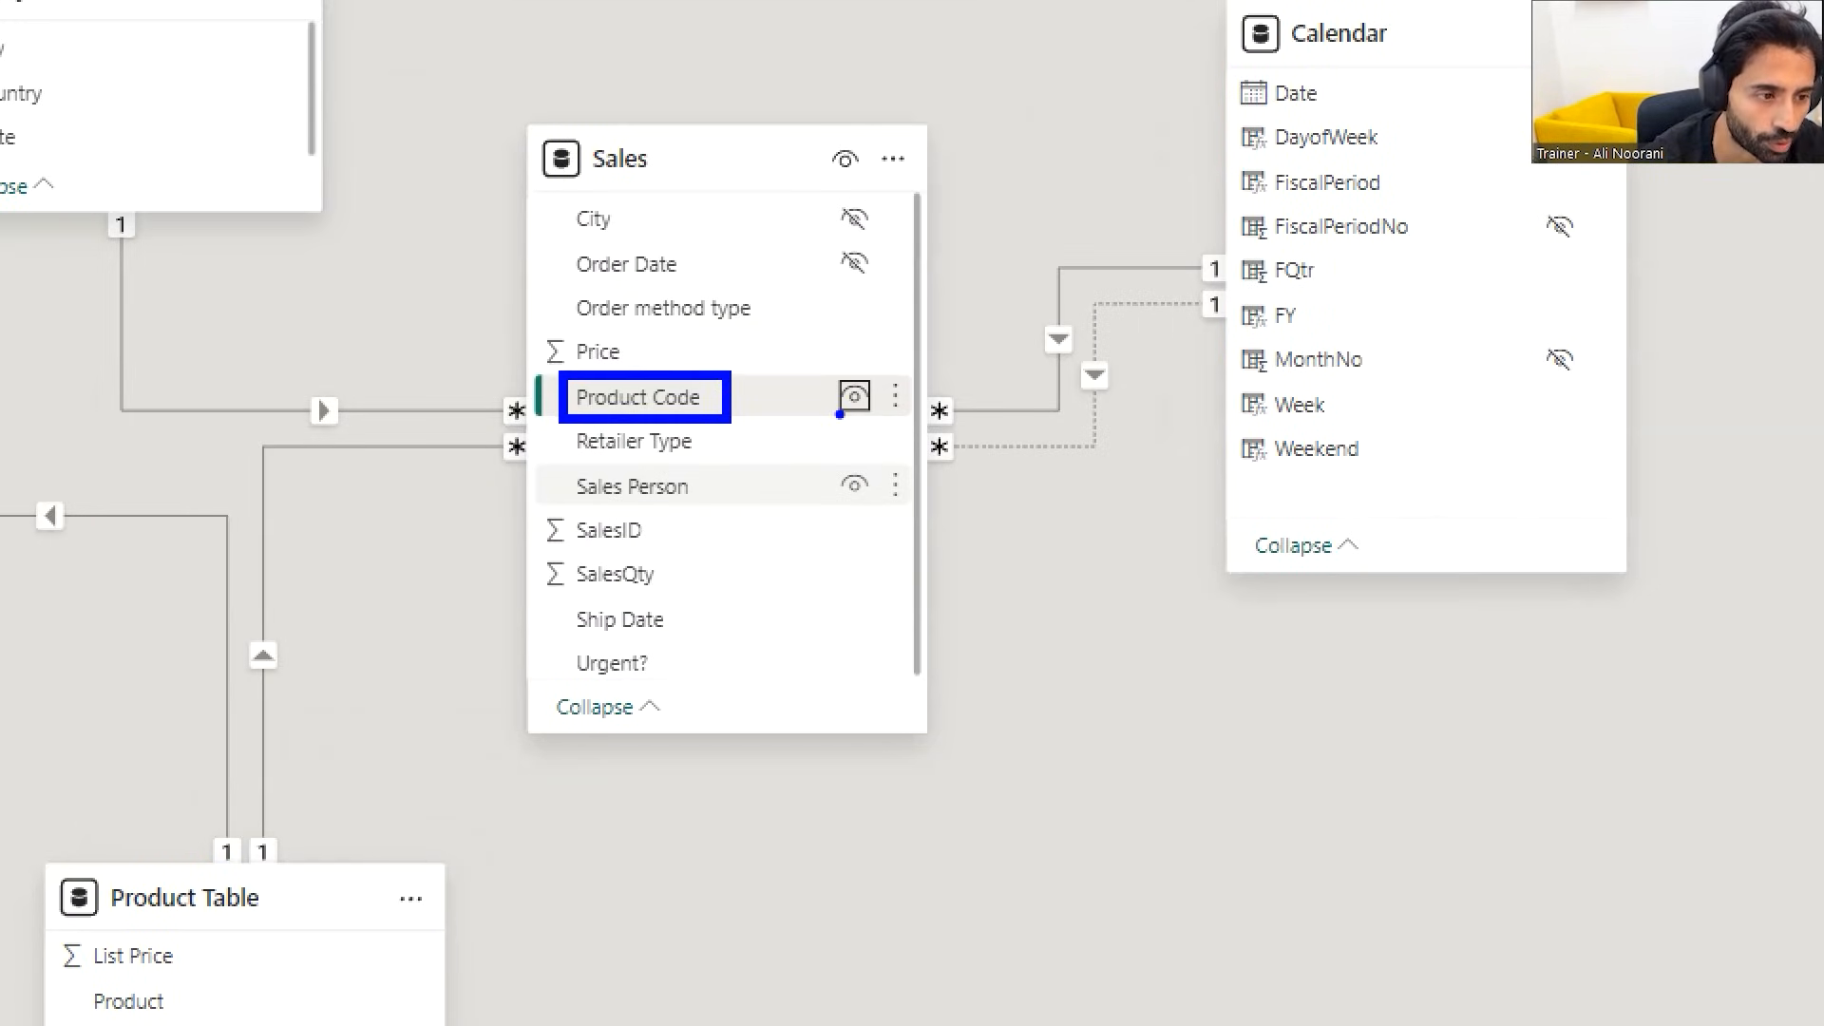
key(Escape)
- Remove Product from the rows of the report's matrix and search the data fields for "code"
click(15, 175)
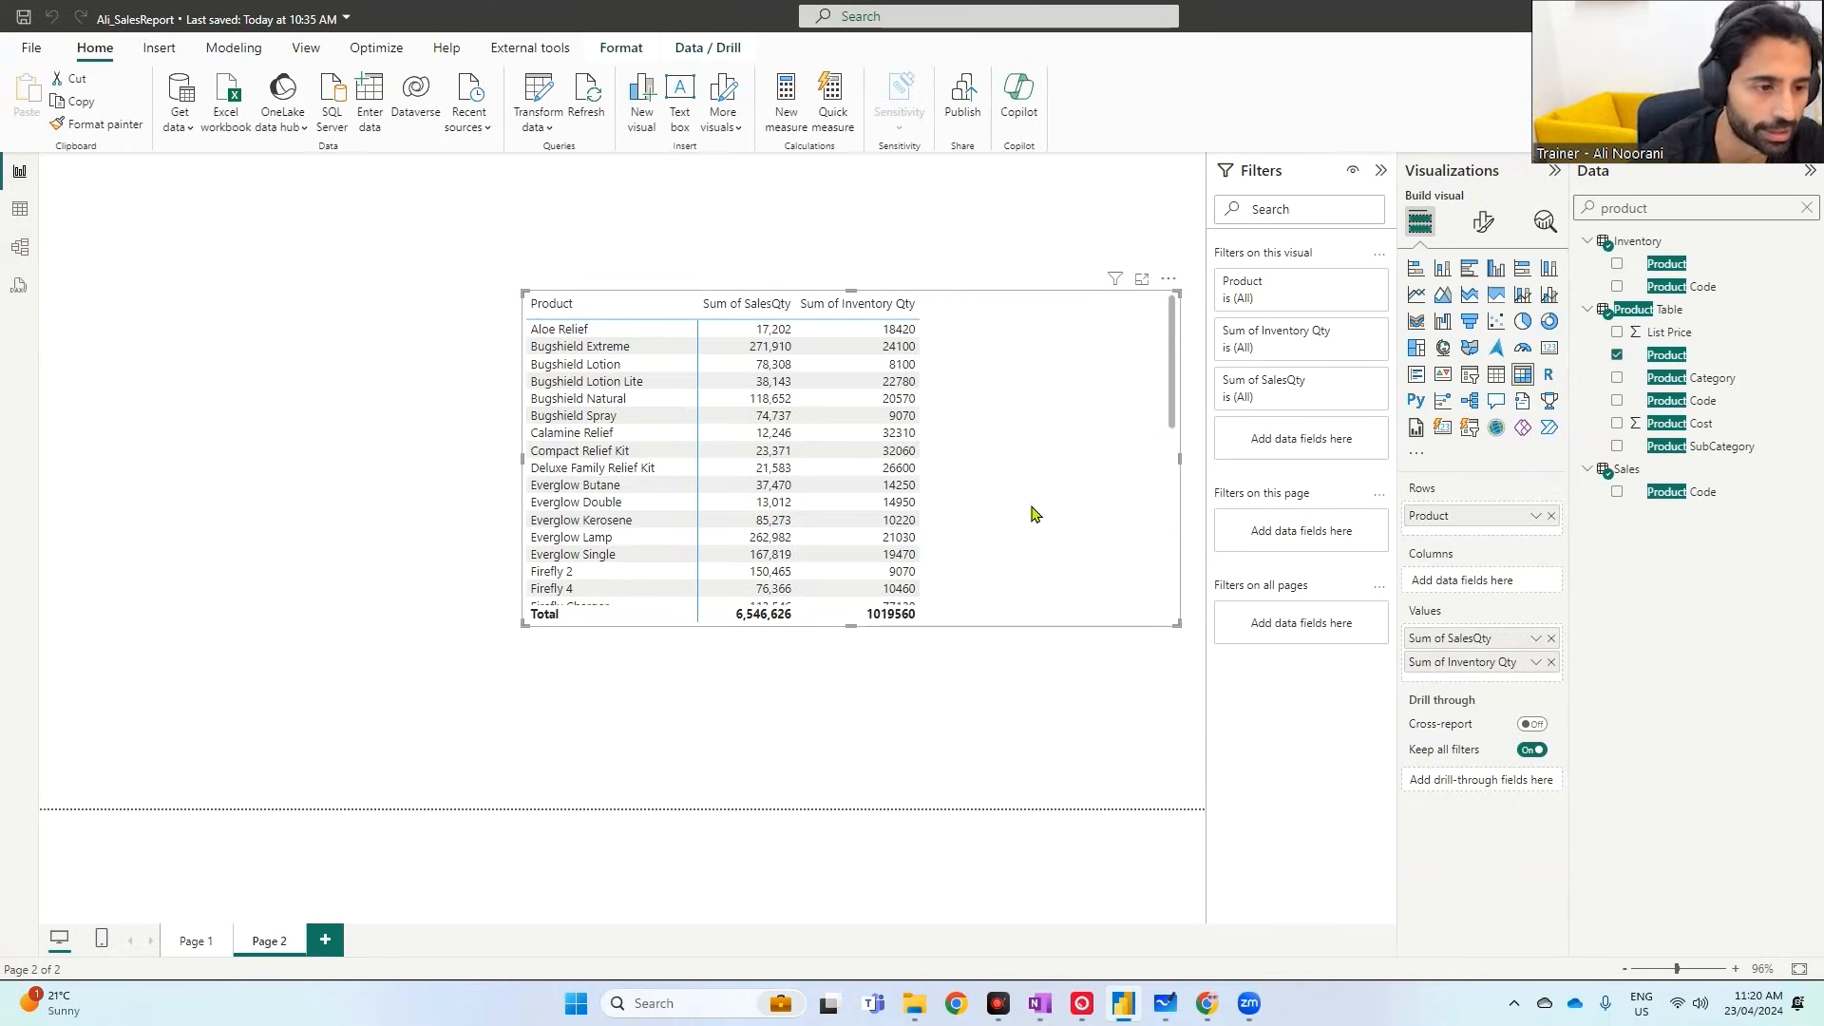
click(1551, 515)
click(1806, 207)
text(code)
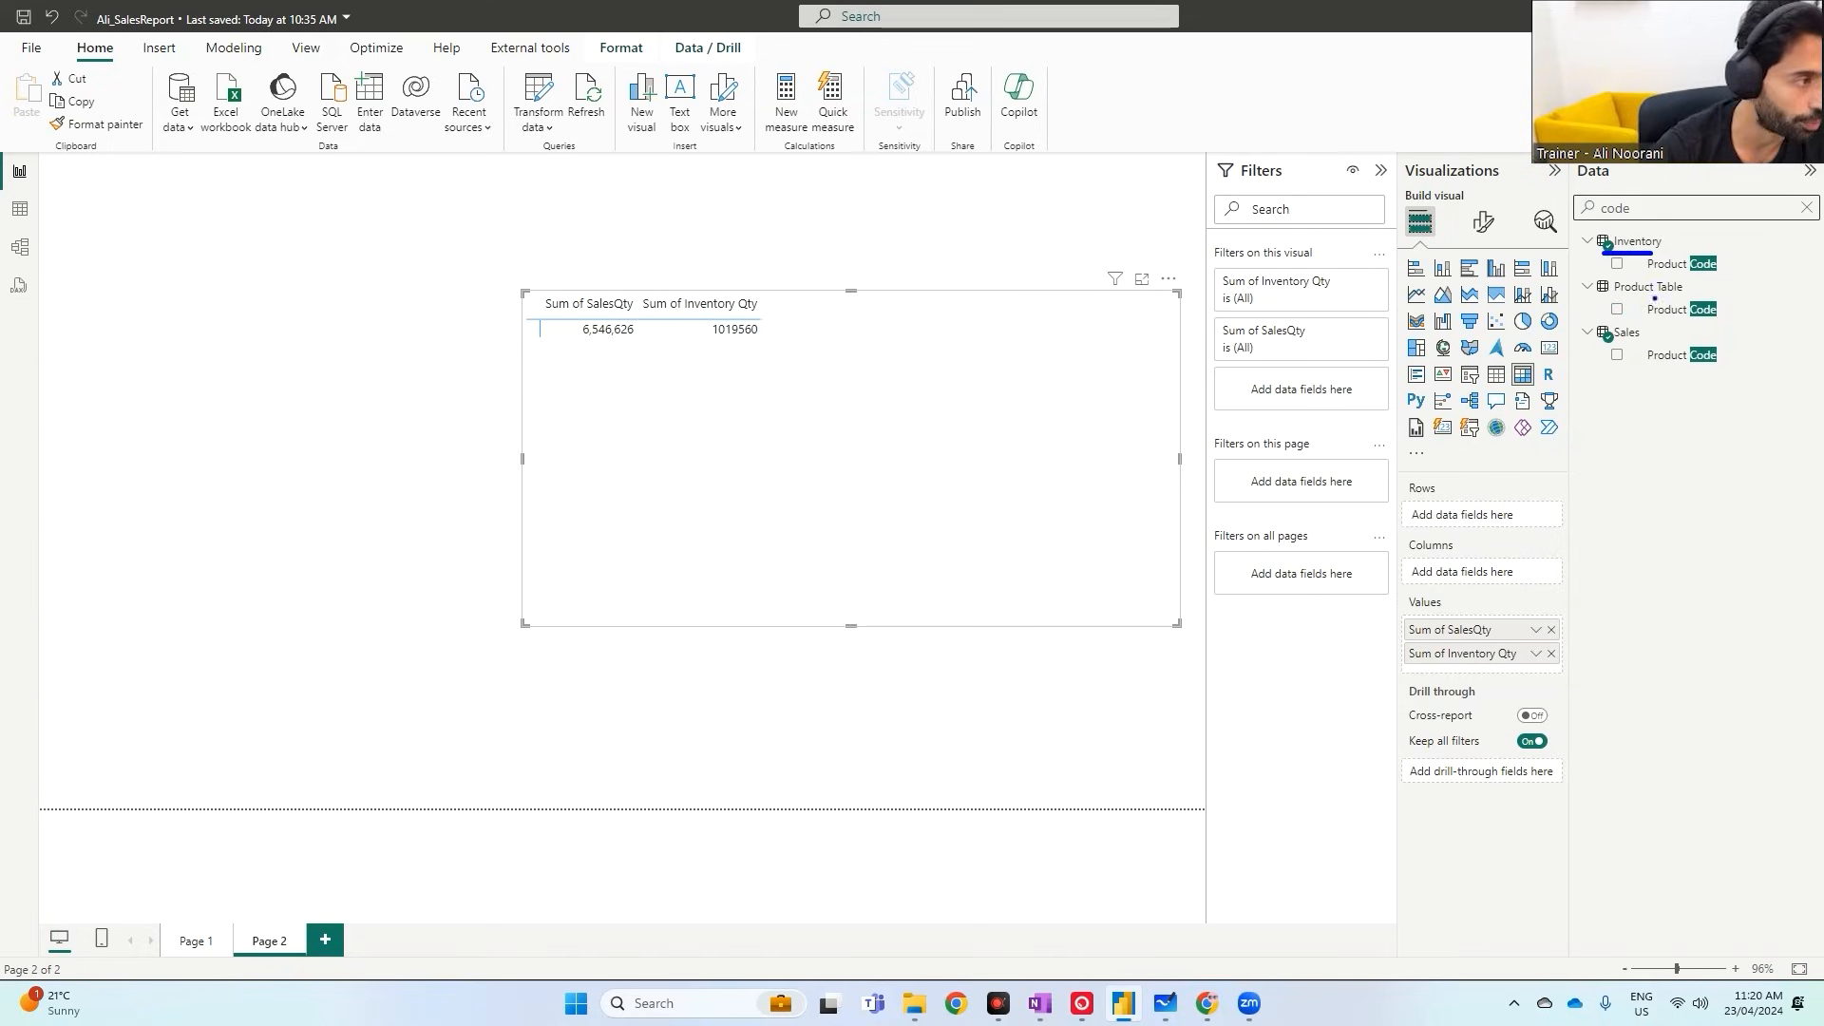
drag(1602, 297, 1676, 296)
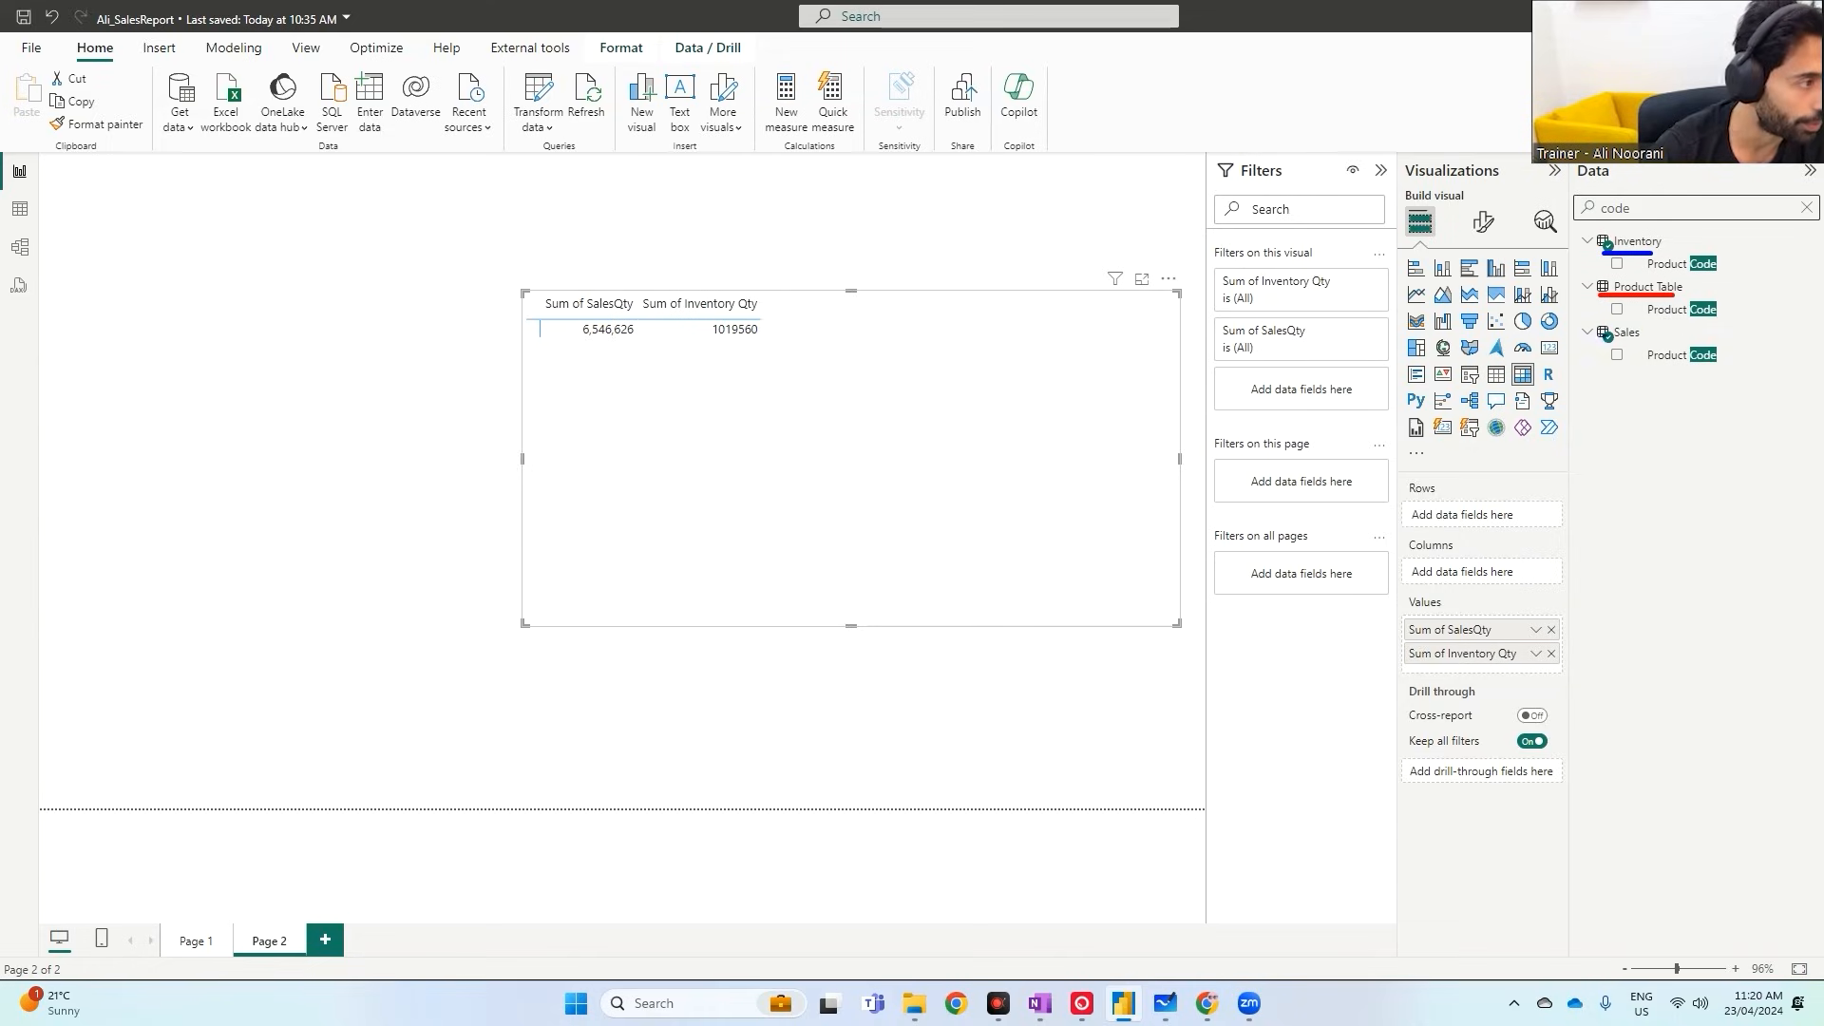
mouse_move(1589, 343)
mouse_down()
mouse_move(1650, 346)
mouse_move(1579, 433)
mouse_move(1473, 498)
mouse_move(1469, 479)
mouse_up()
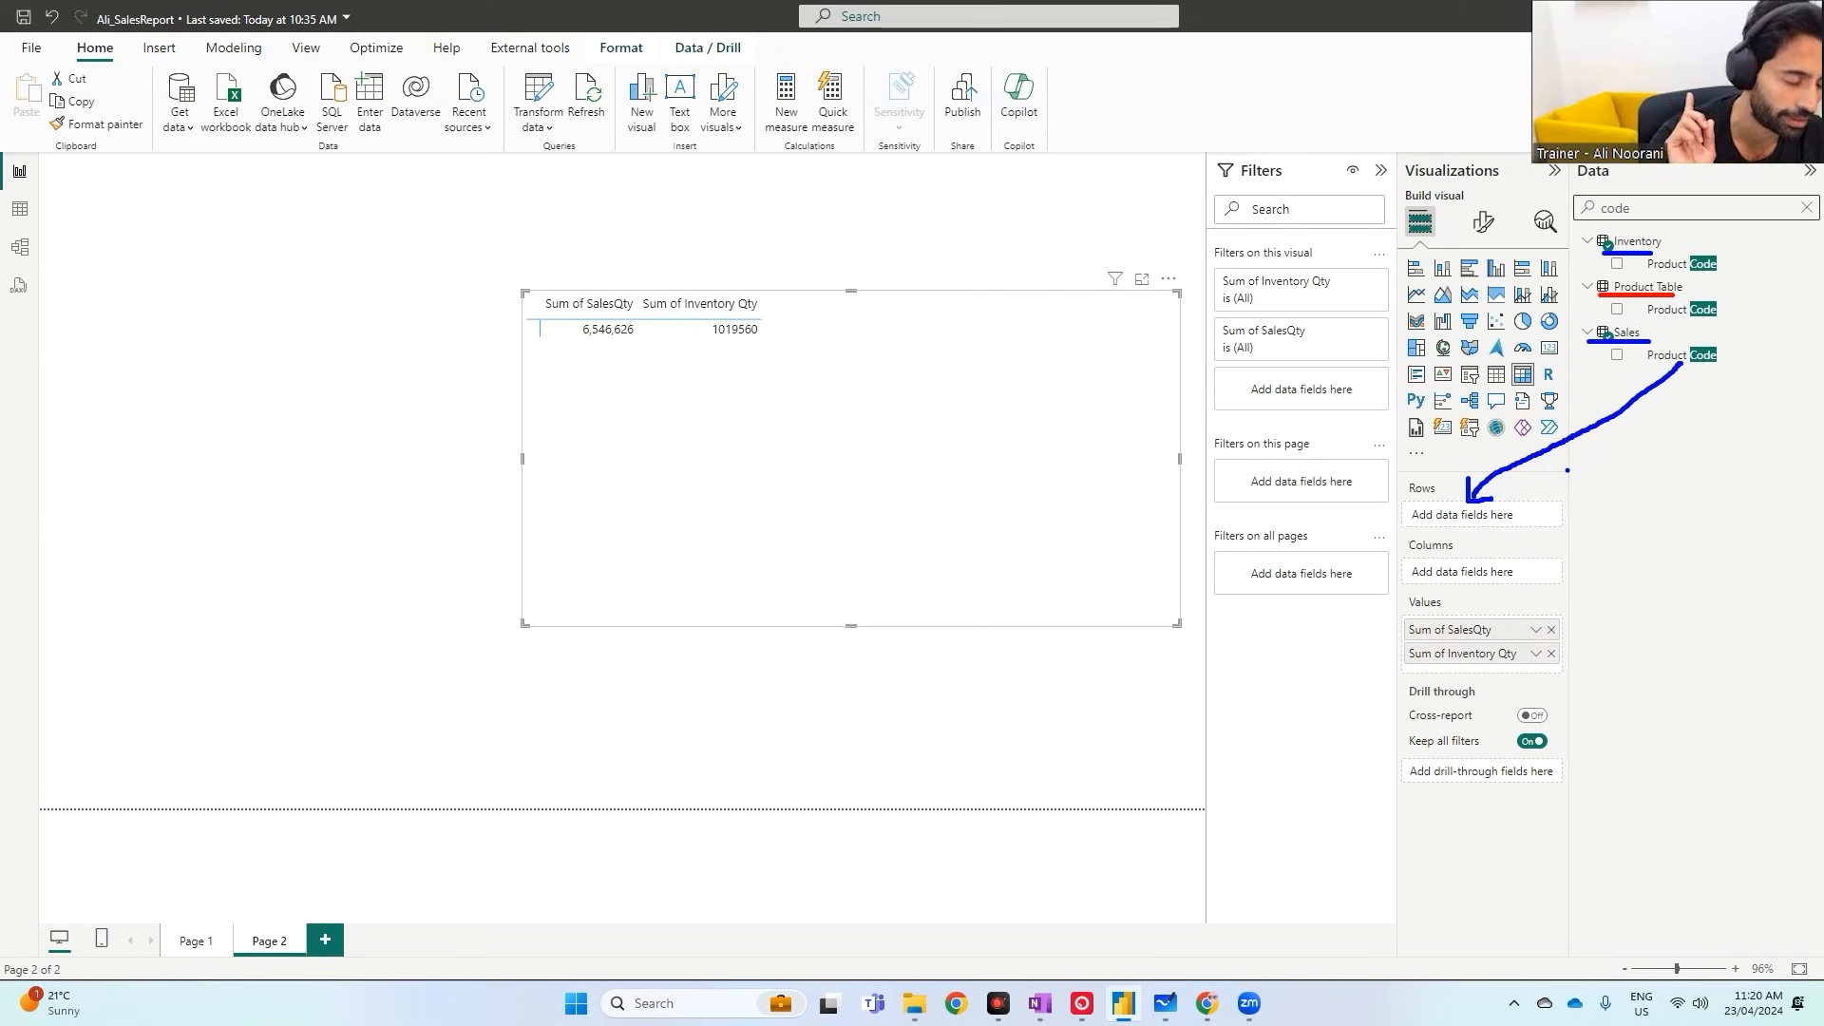
click(1568, 467)
text(salesqty)
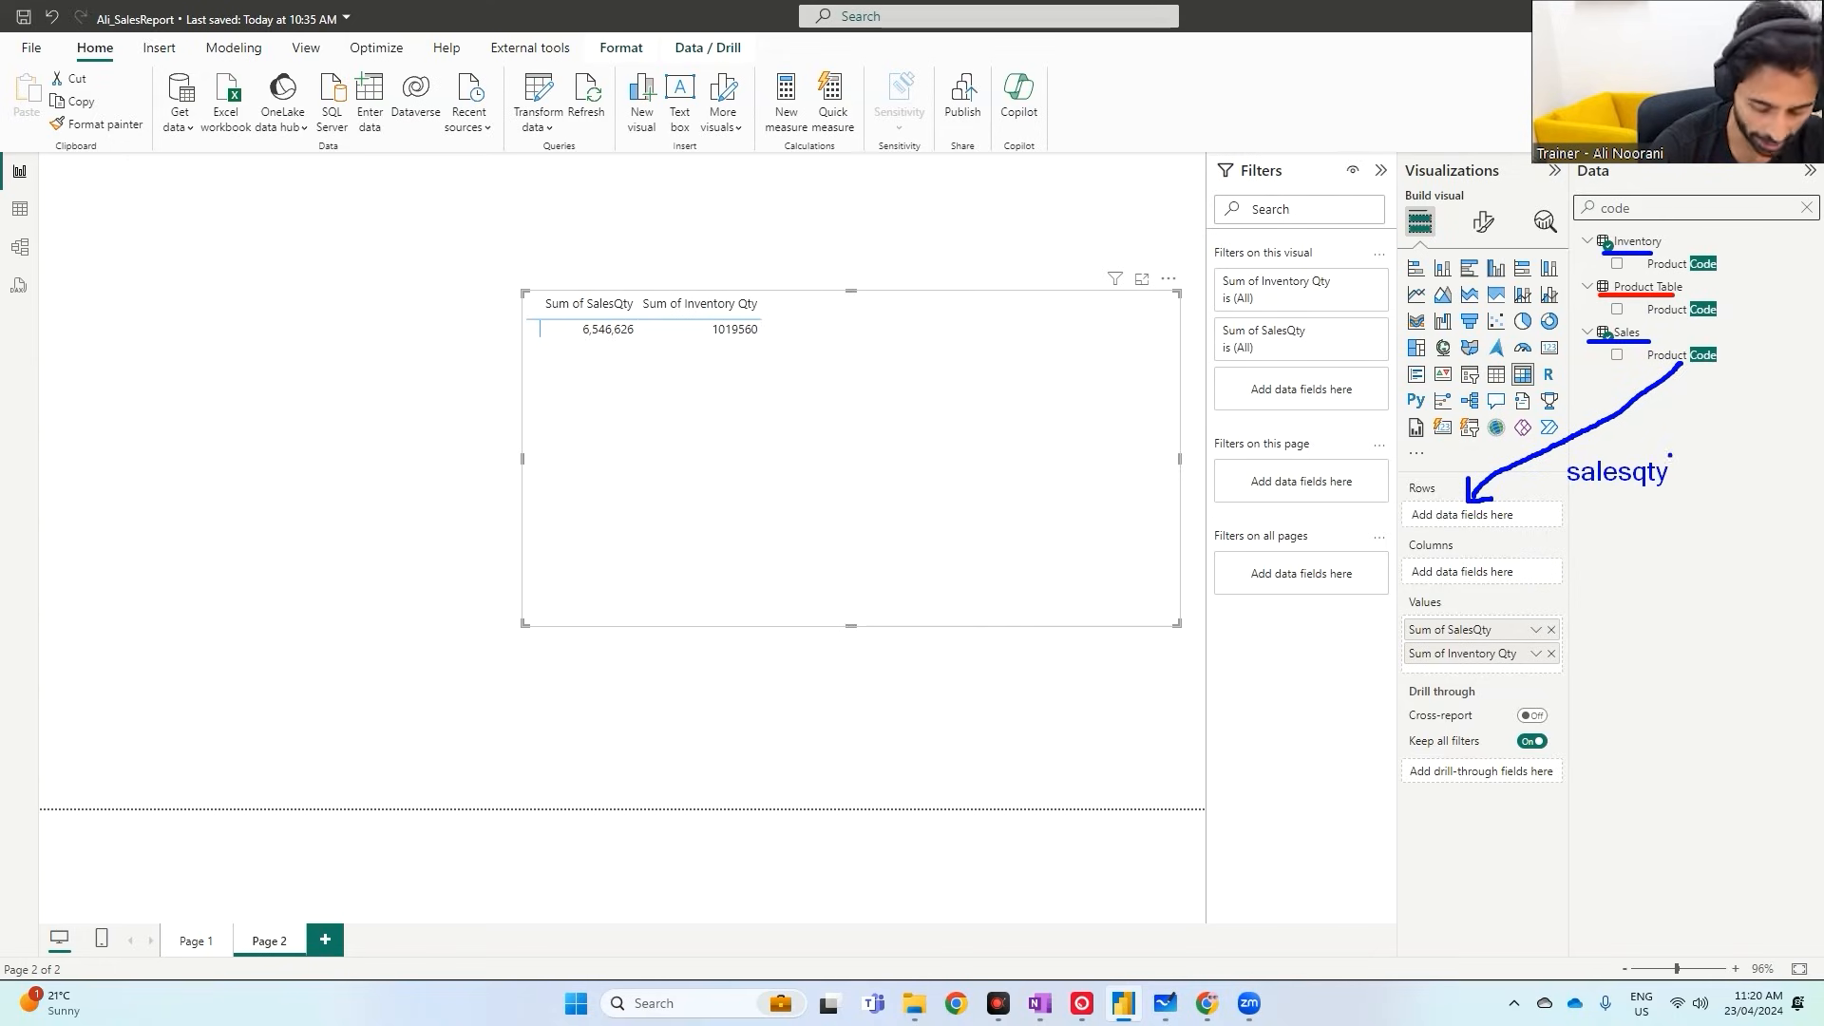
mouse_move(1699, 249)
mouse_down()
mouse_move(1506, 183)
mouse_move(1256, 416)
mouse_move(1285, 390)
mouse_up()
text(inv qty)
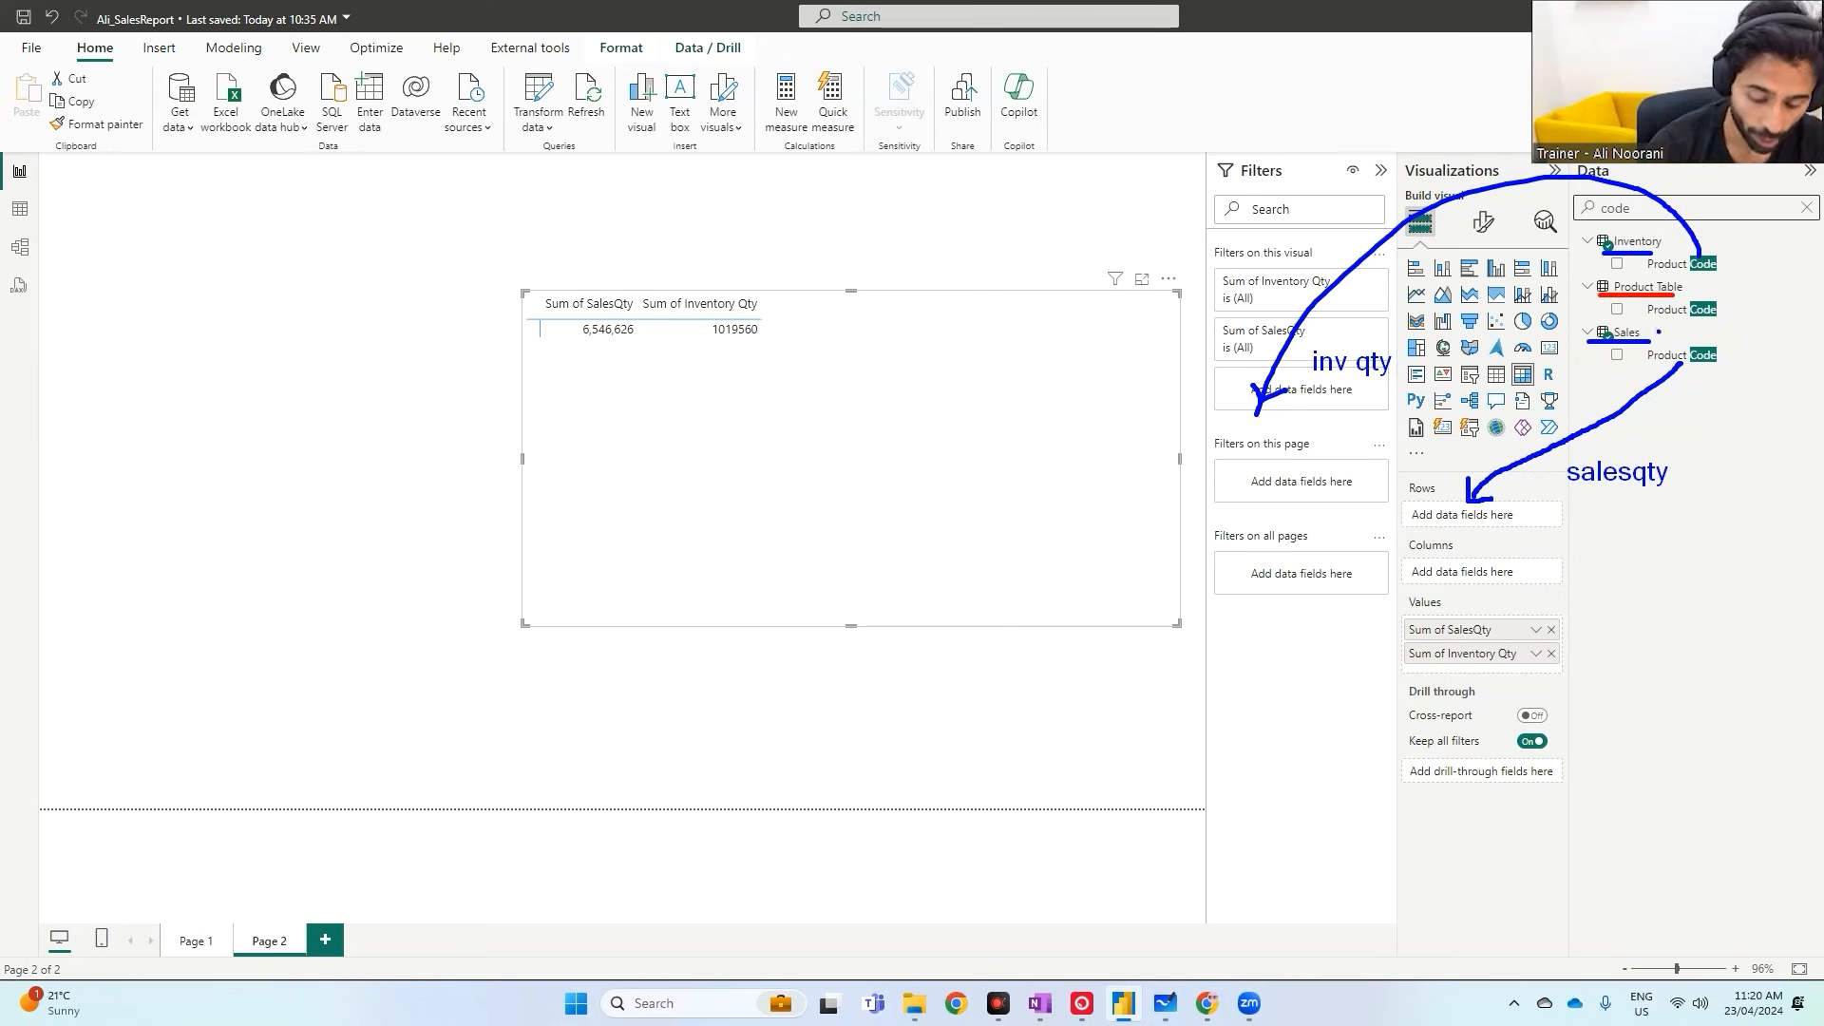
drag(1702, 291, 1720, 750)
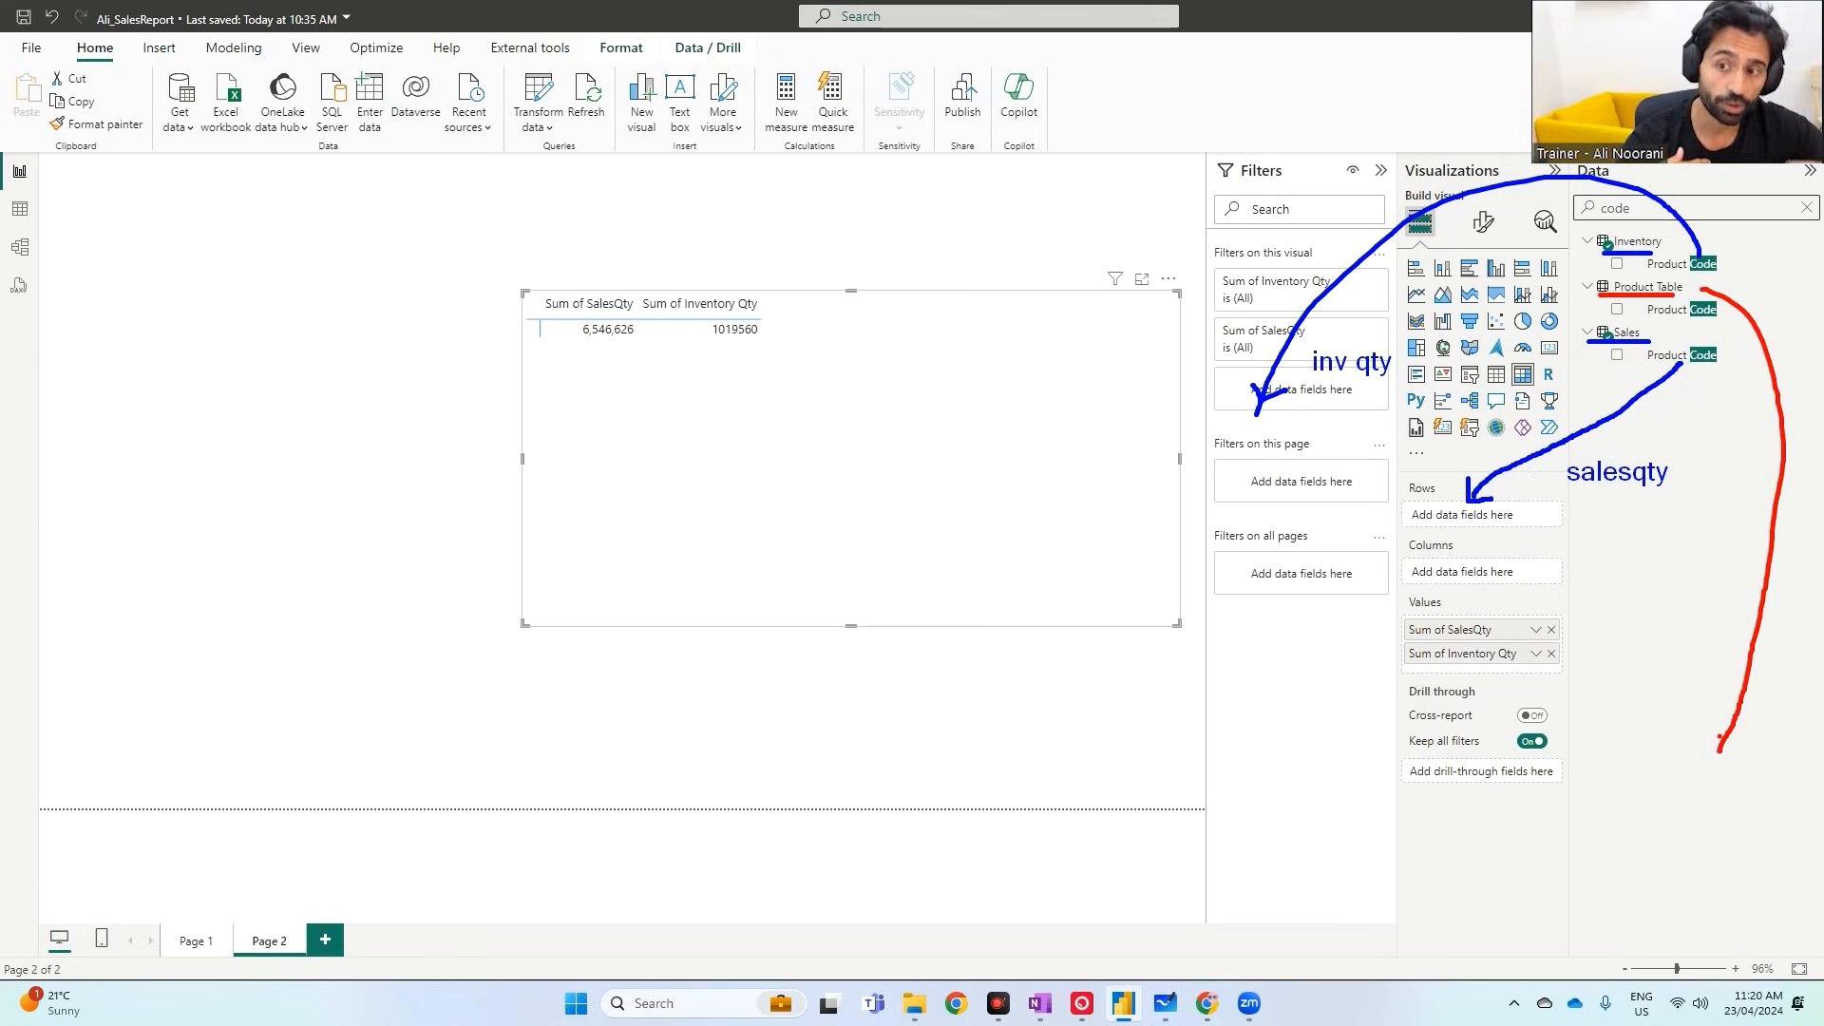
key(Escape)
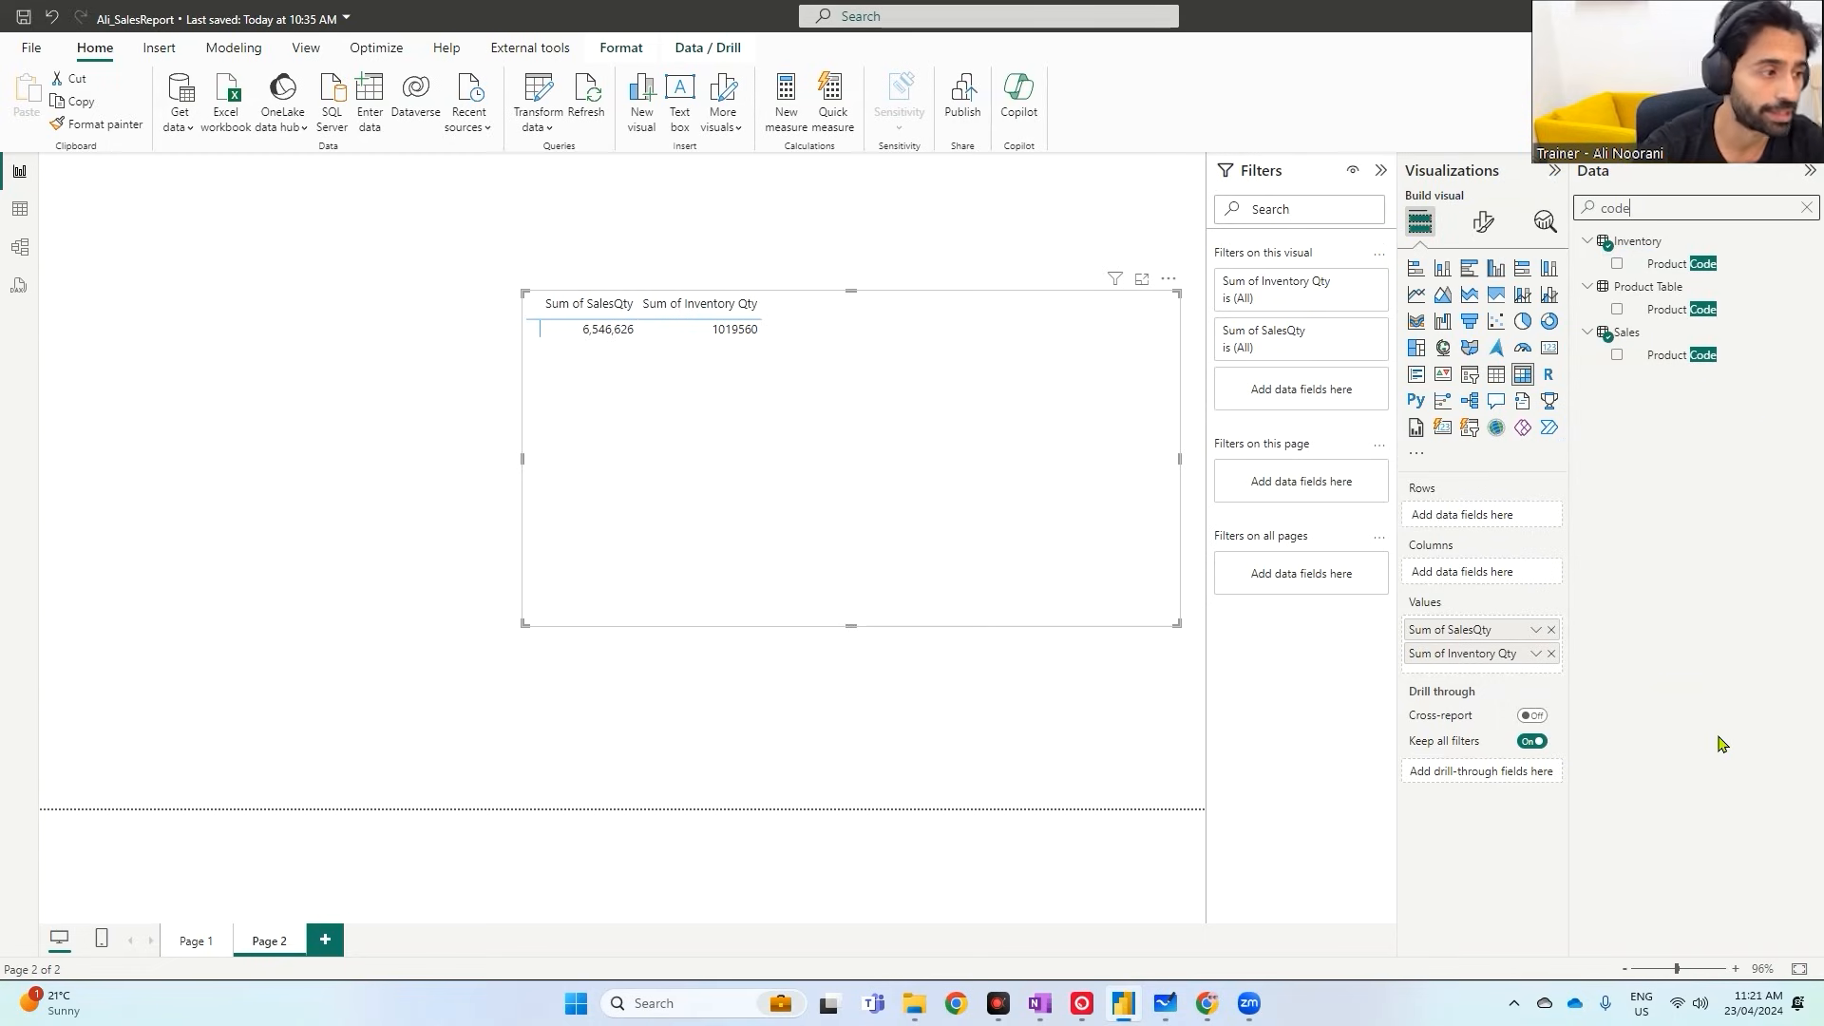
- Try Product Code from the Sales table as the matrix rows, and in its place Product Code from the Inventory table
drag(1688, 363, 1515, 522)
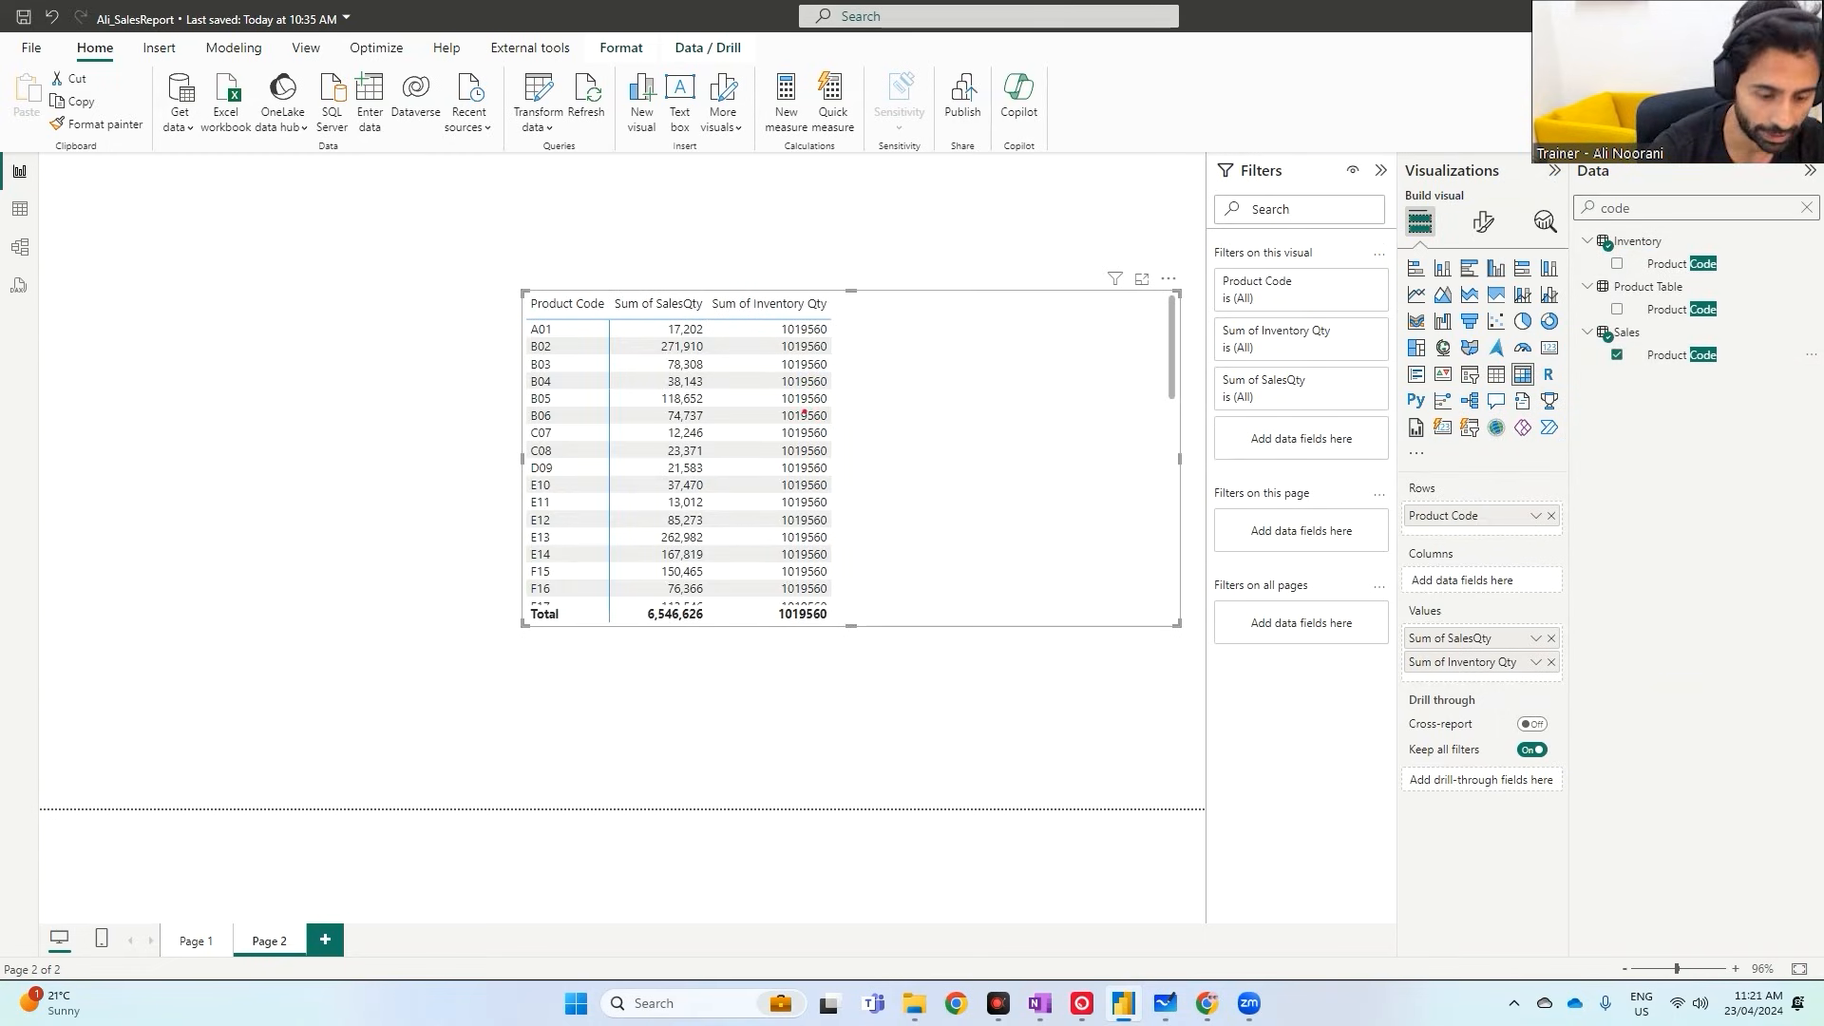
drag(761, 301, 844, 631)
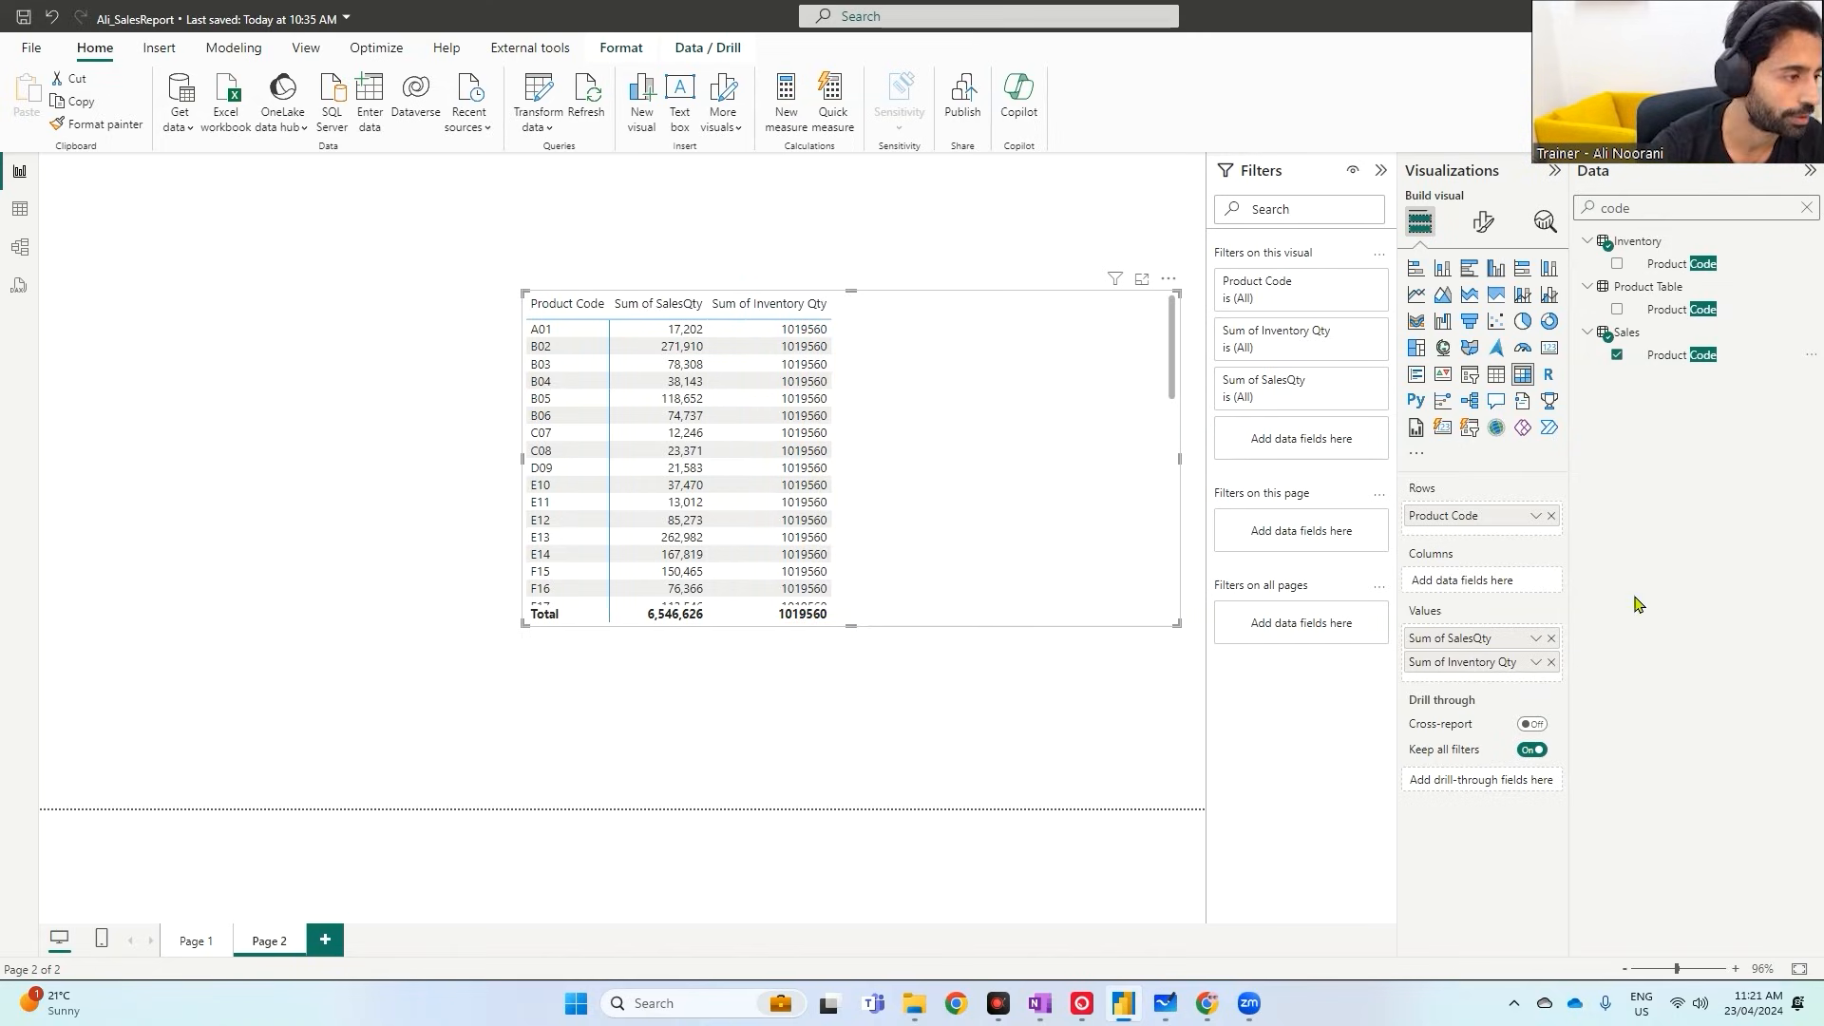
click(1551, 515)
drag(1666, 264, 1491, 523)
mouse_move(613, 275)
mouse_down()
mouse_move(622, 413)
mouse_move(707, 717)
mouse_up()
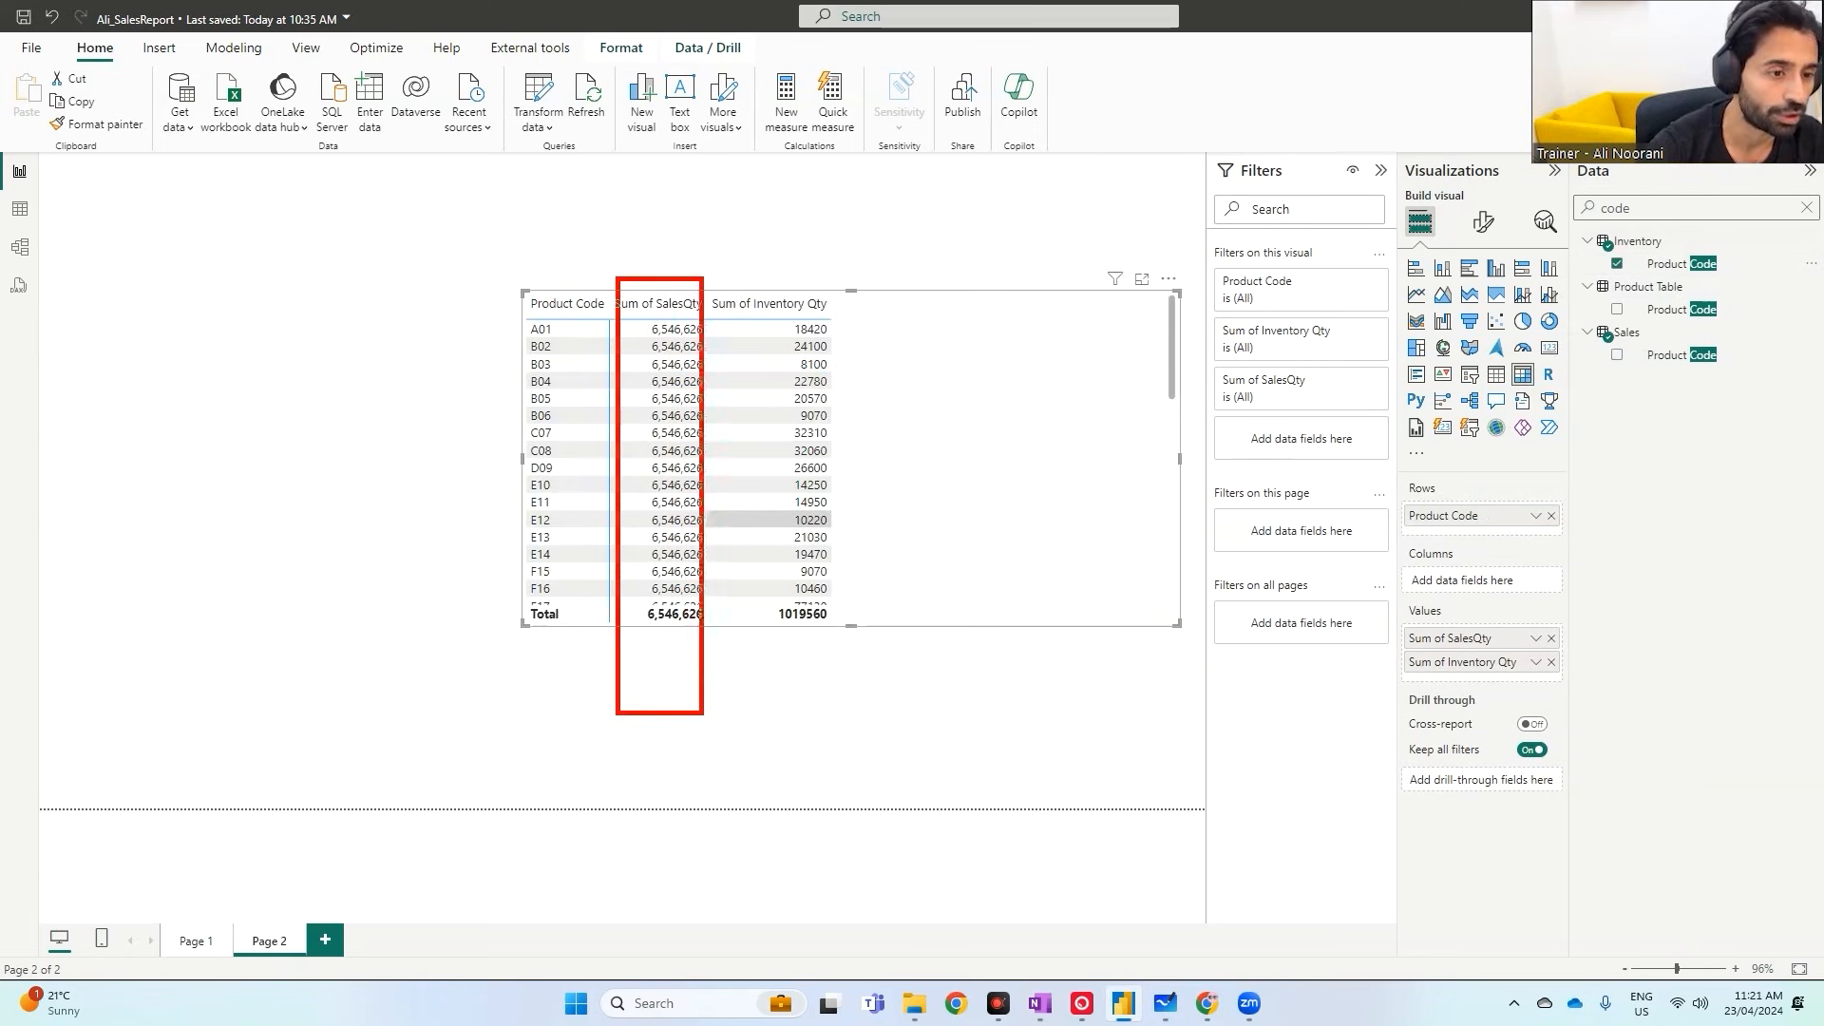
- Replace the matrix's row field with Product Code from the Product Table
click(1551, 515)
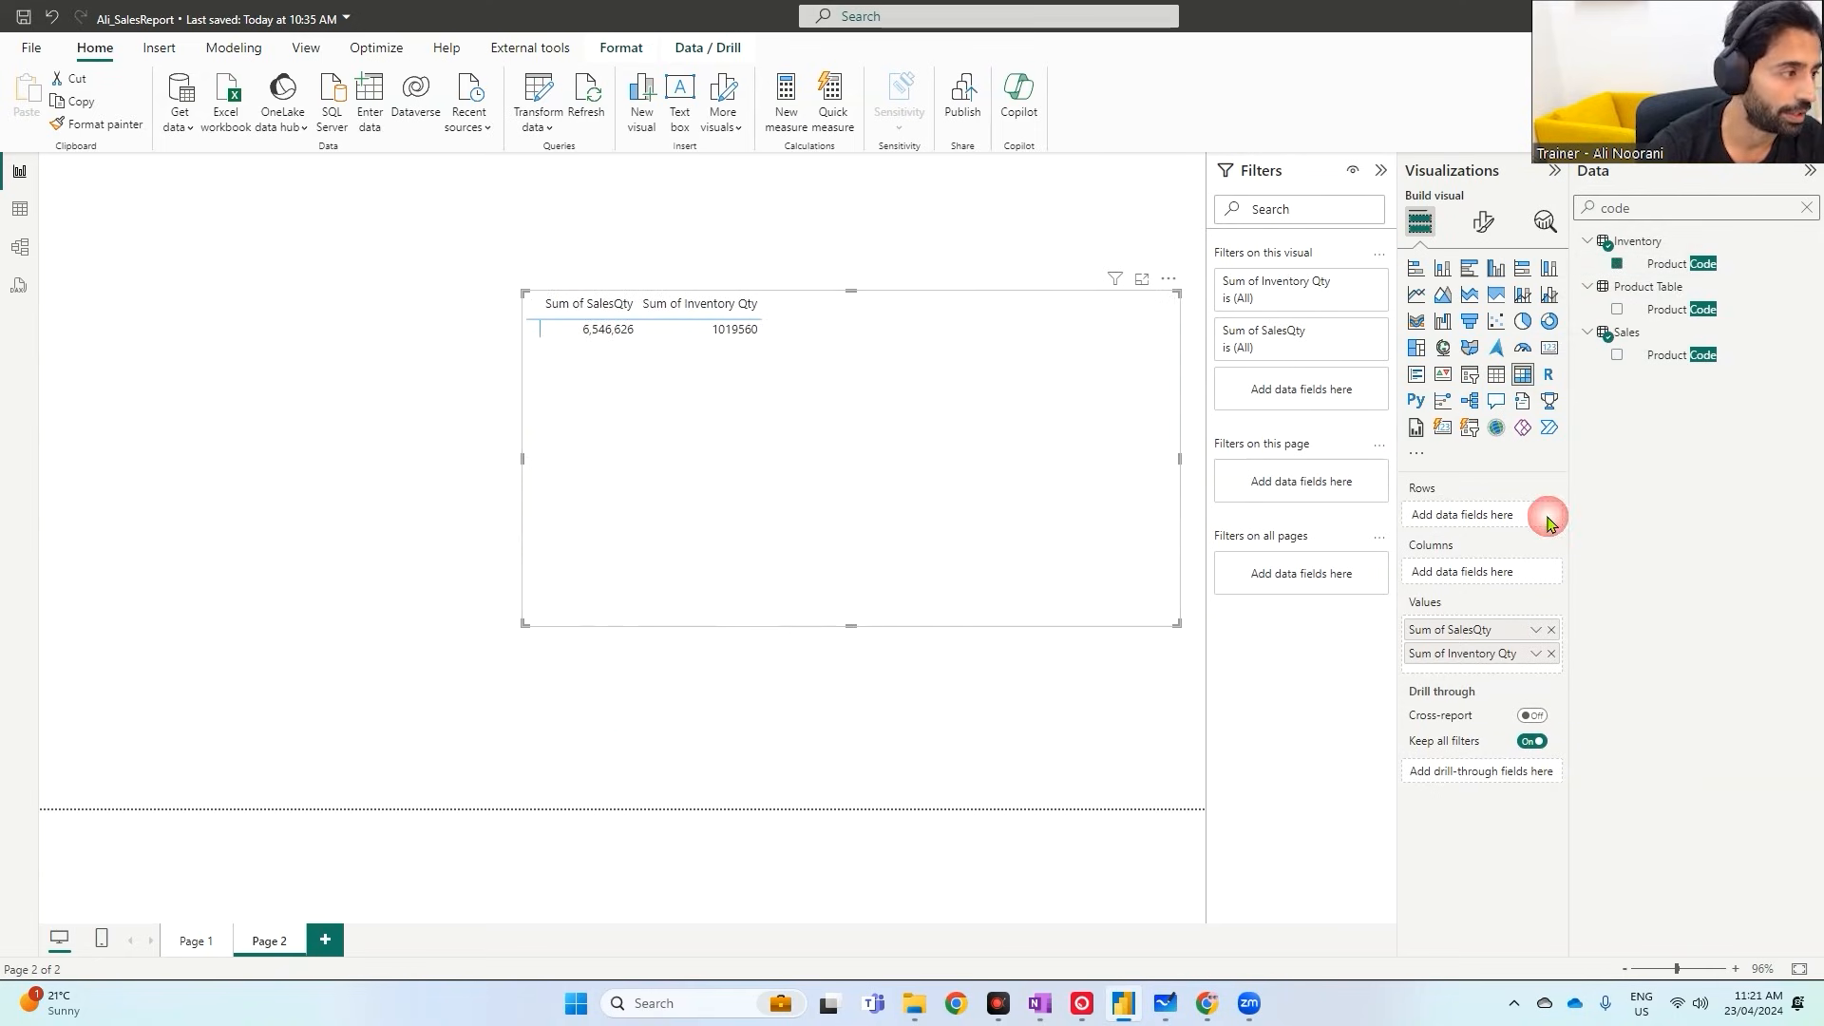
drag(1672, 309, 1479, 523)
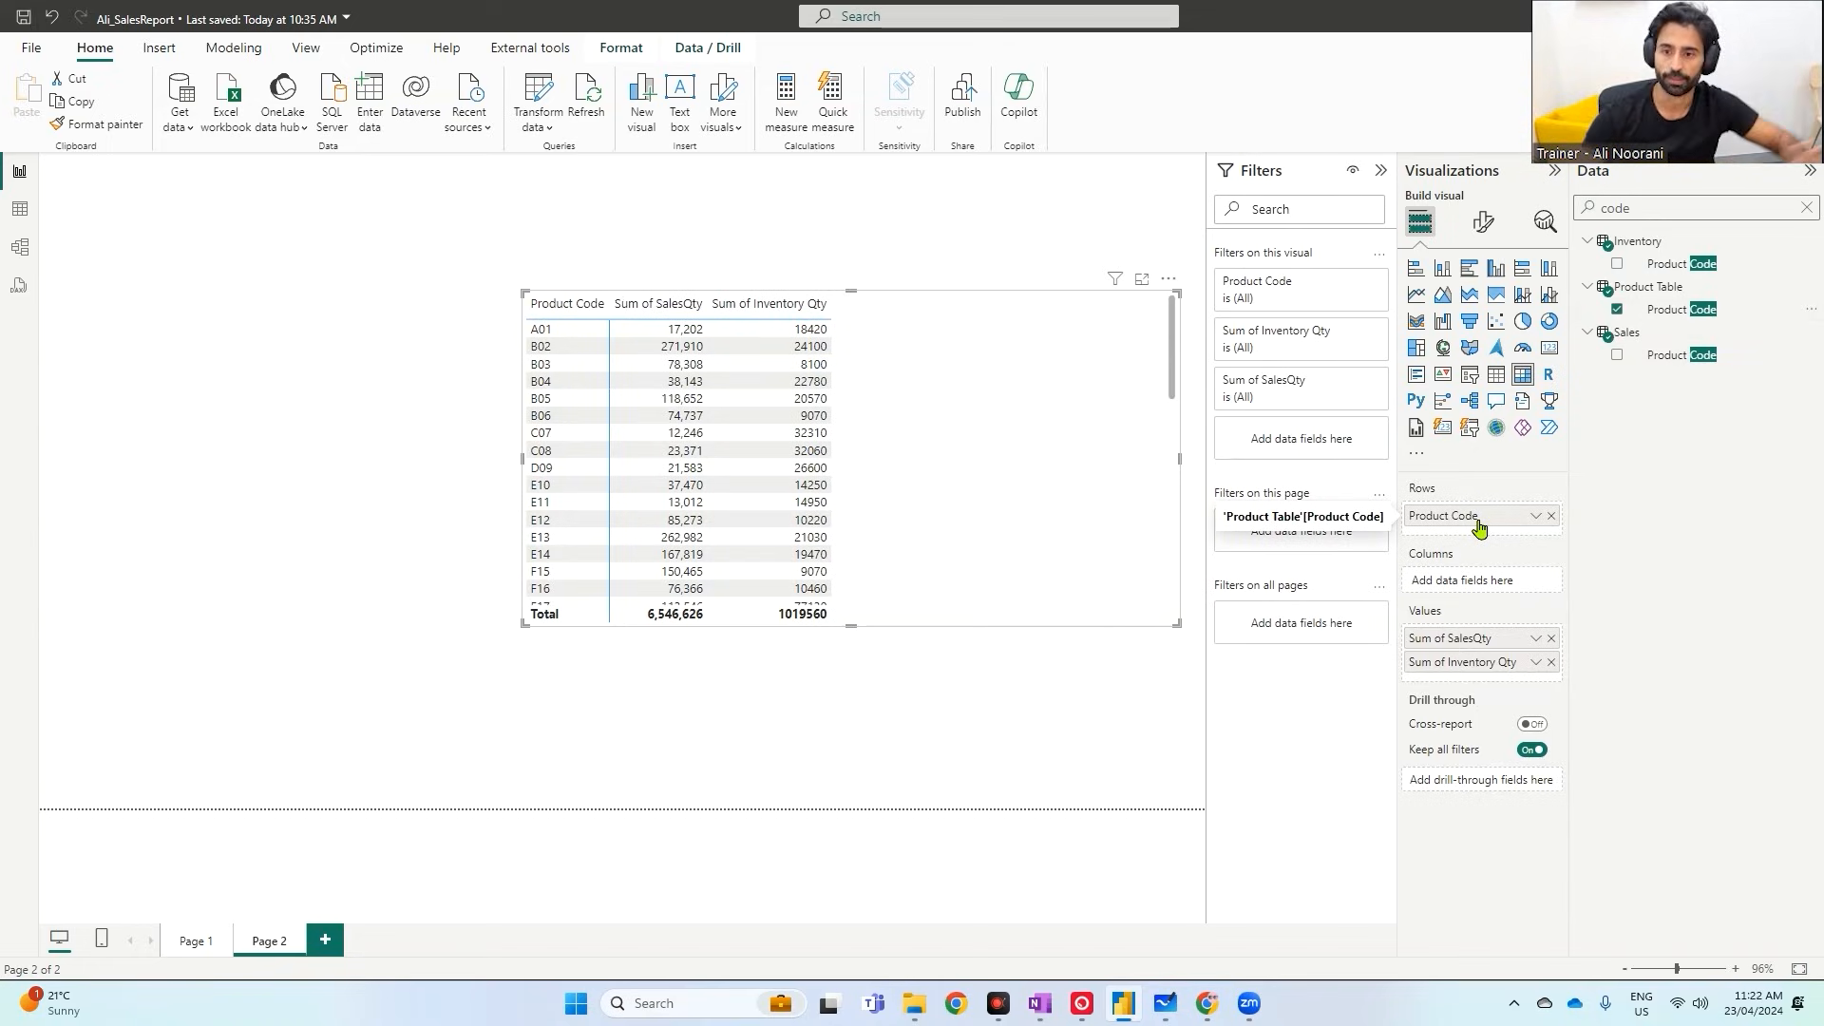
- Hide Product Code and Product in the Inventory table and Product Code in the Sales table of the data model
double_click(1658, 207)
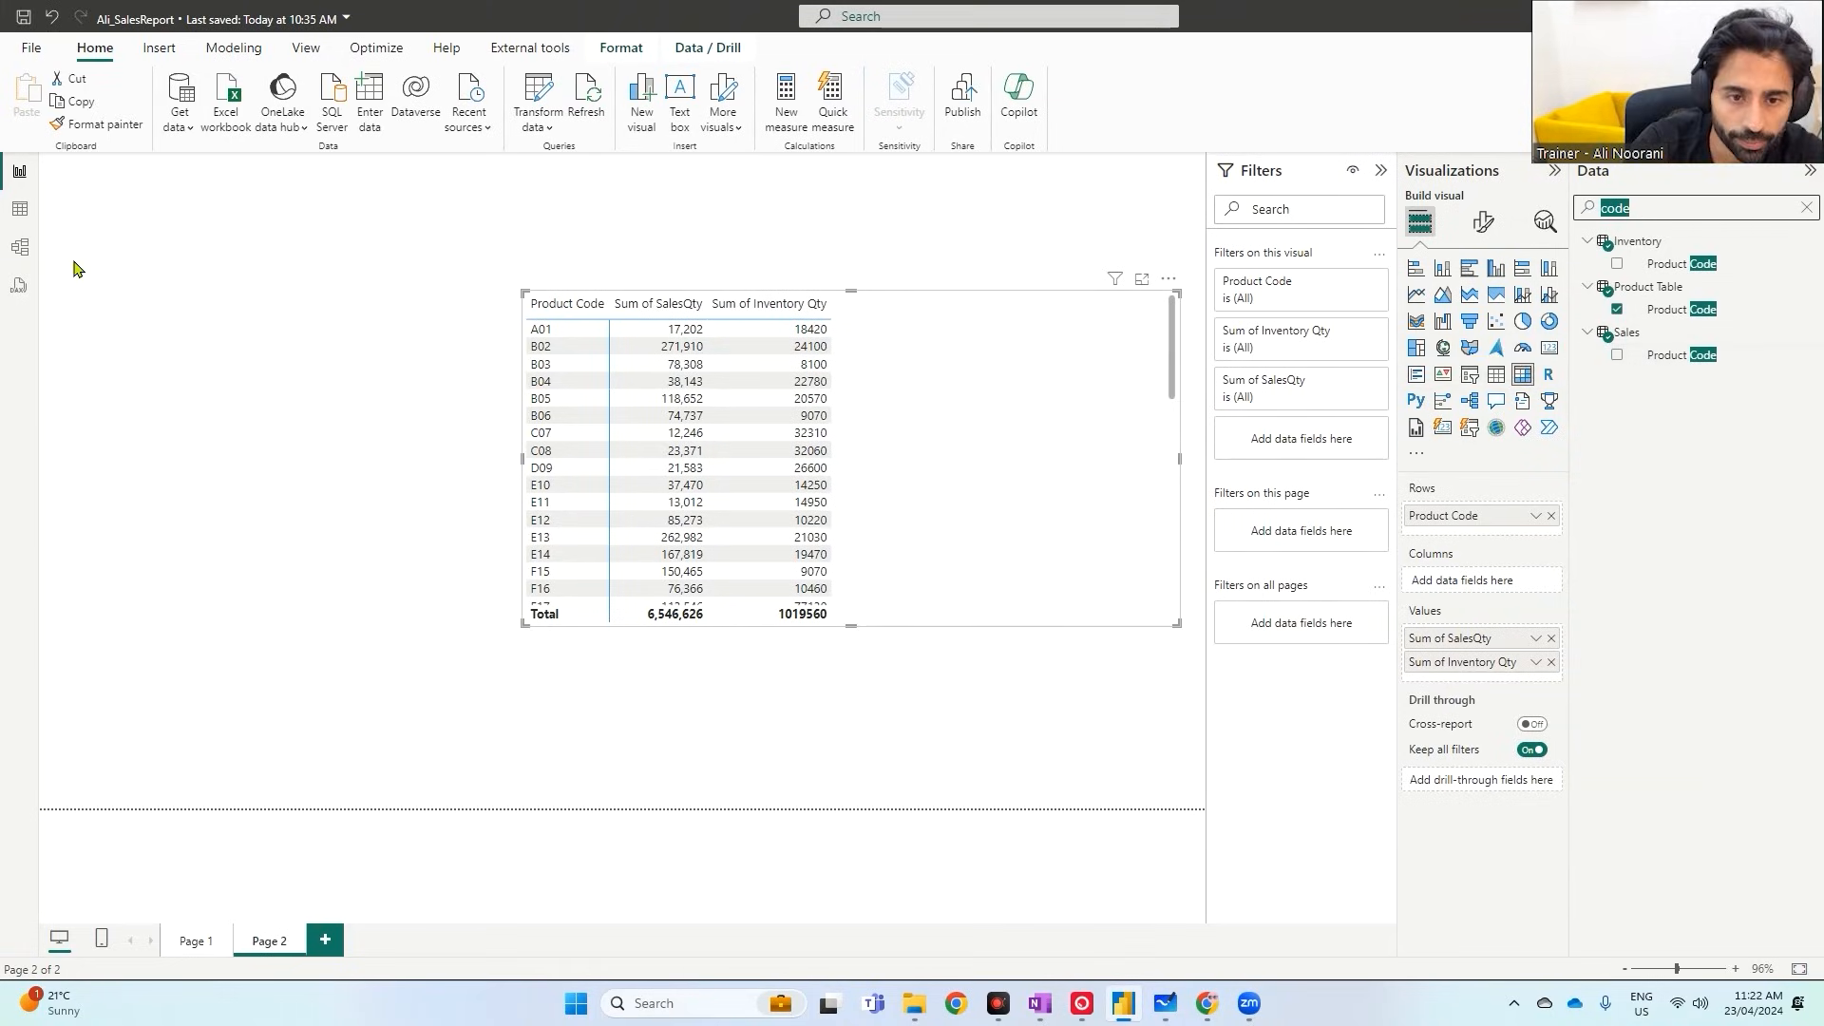
click(13, 251)
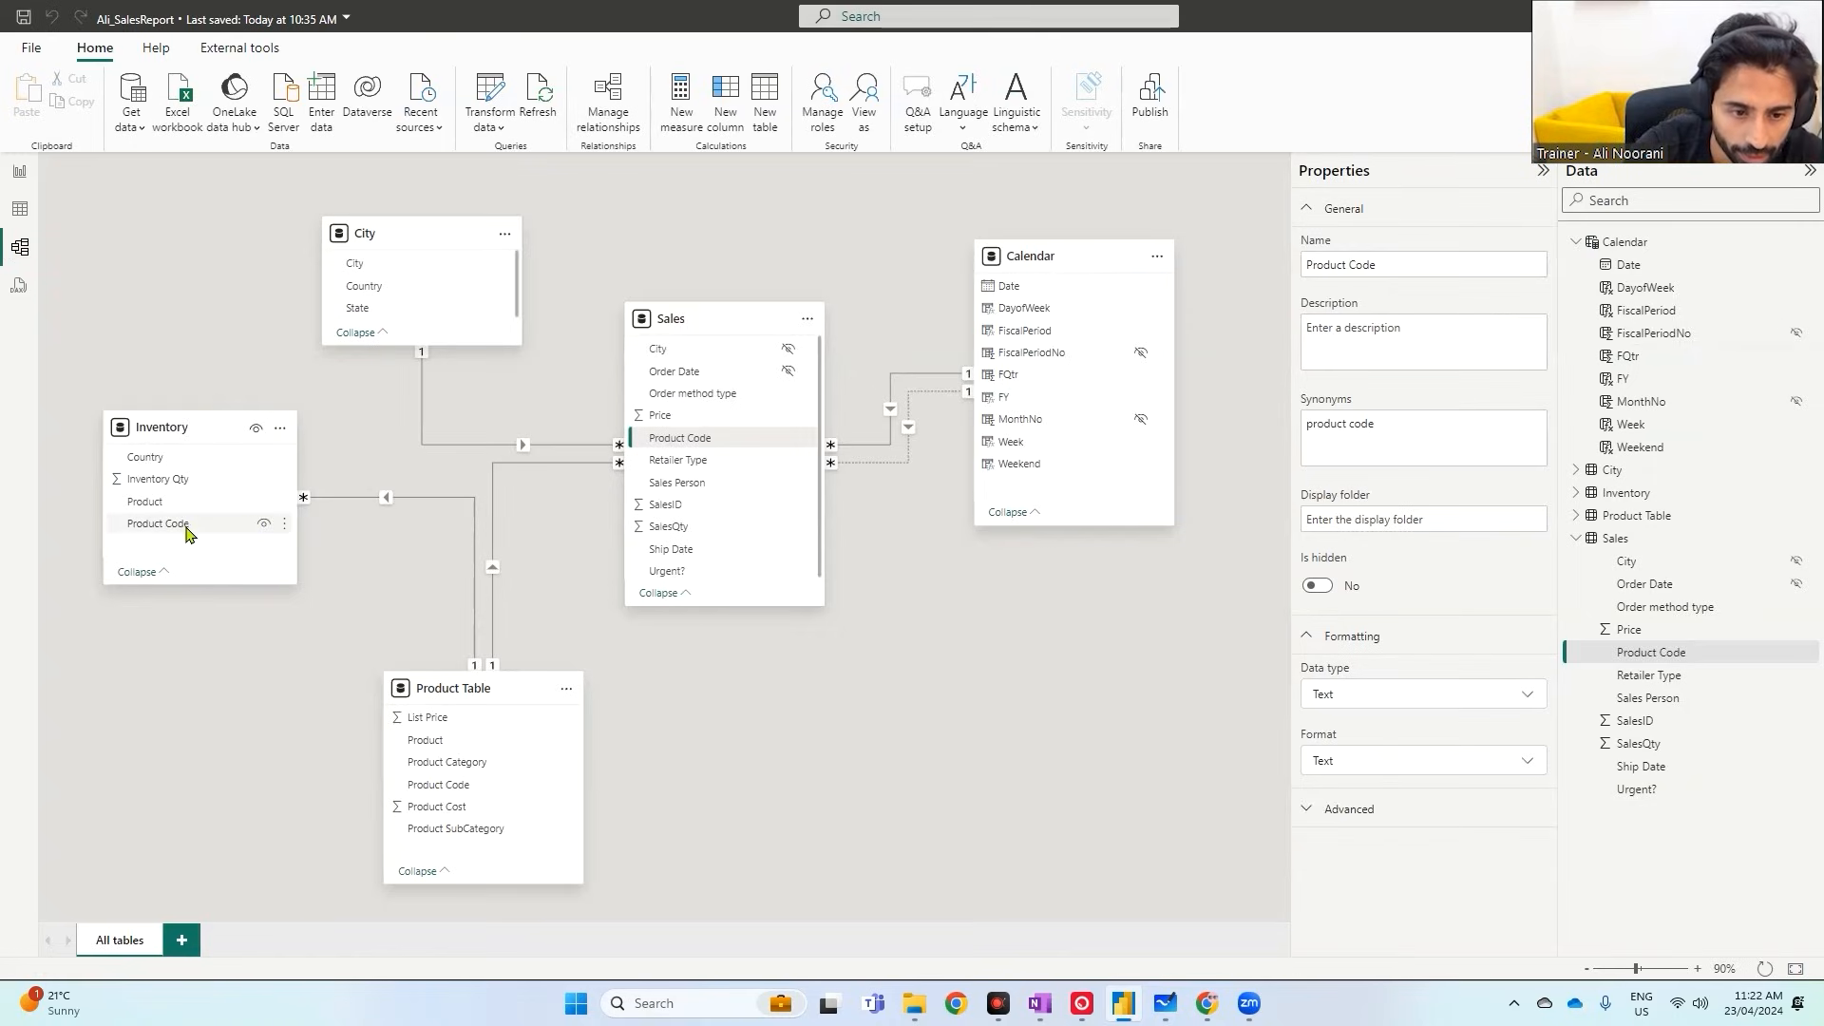
click(257, 529)
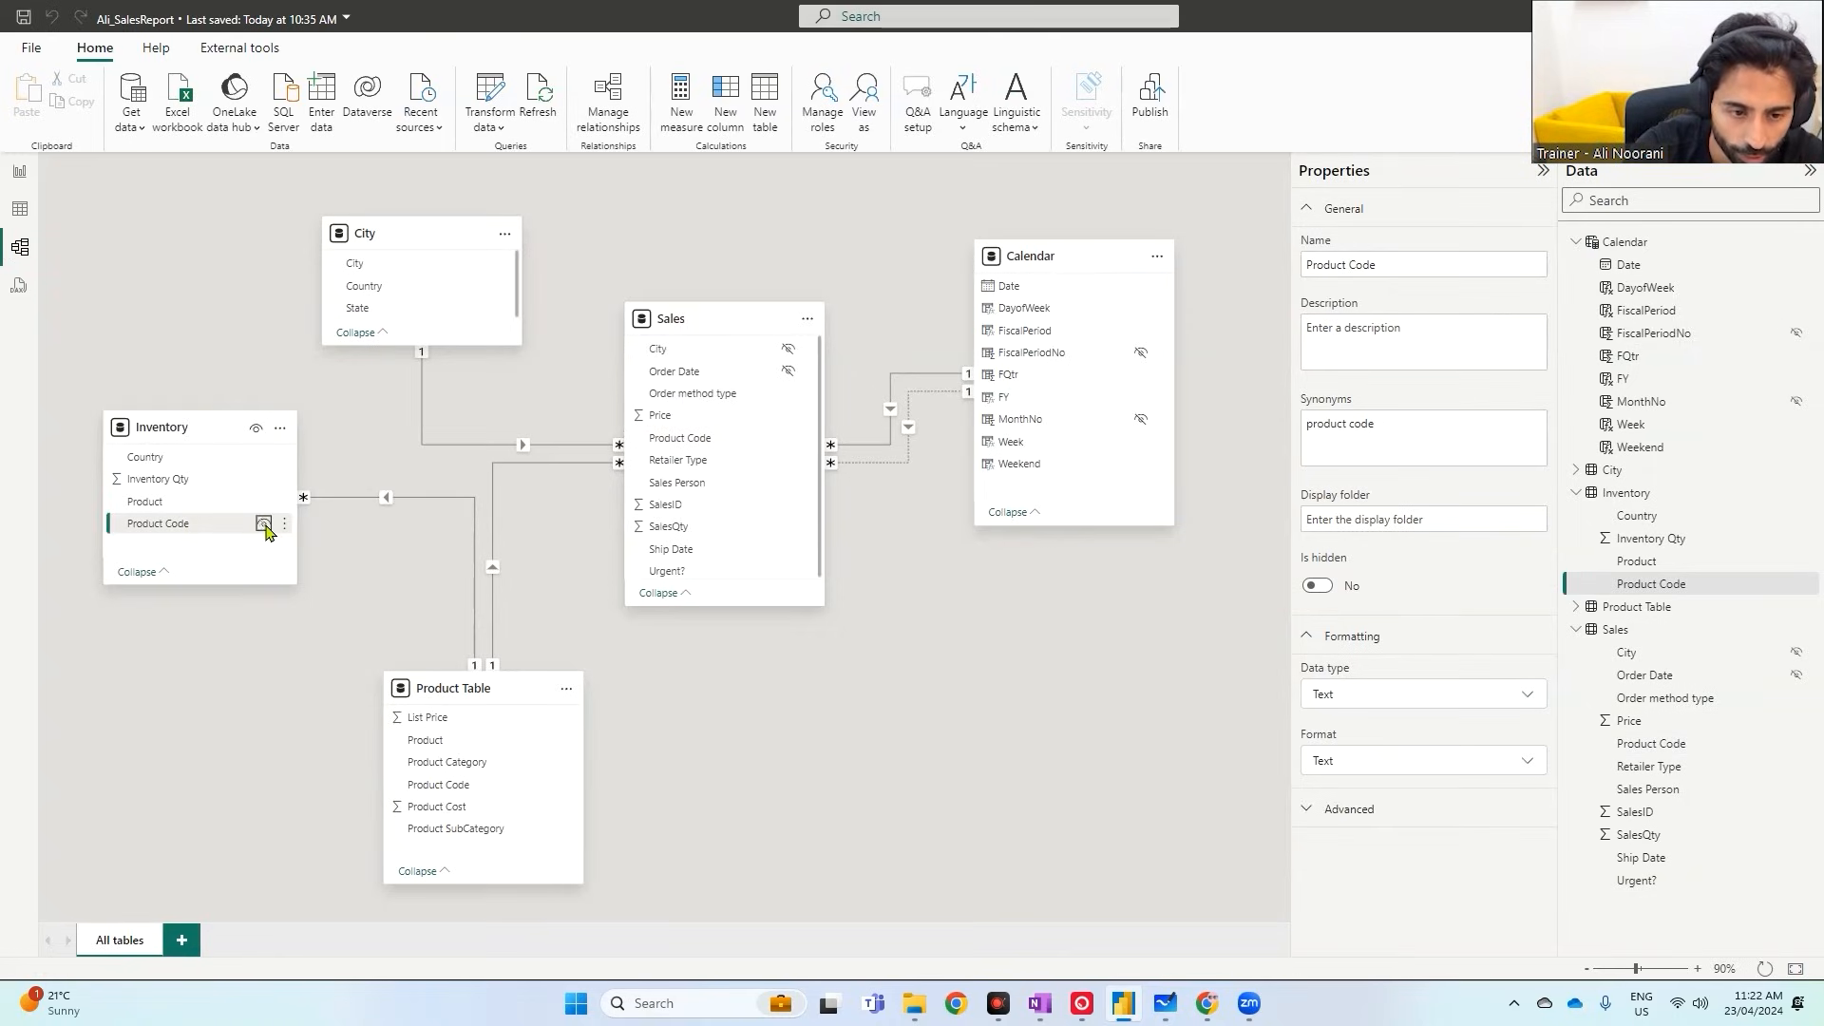
click(264, 525)
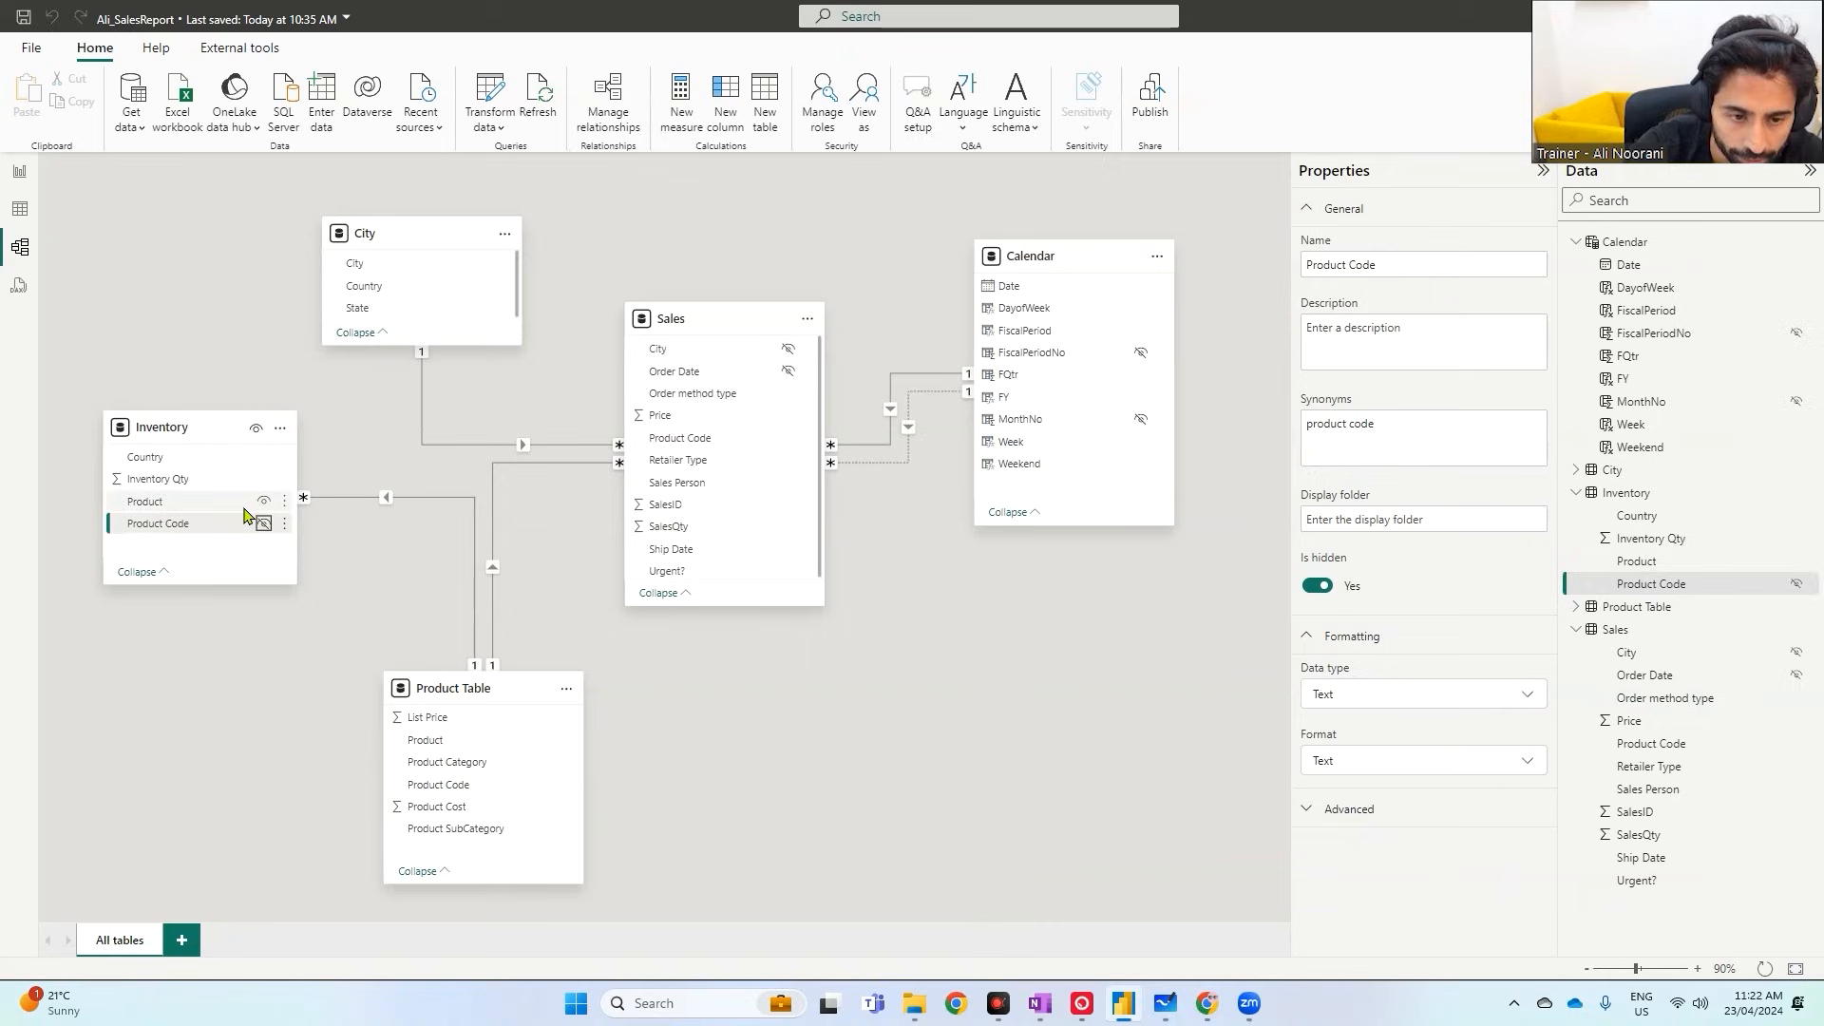
click(317, 500)
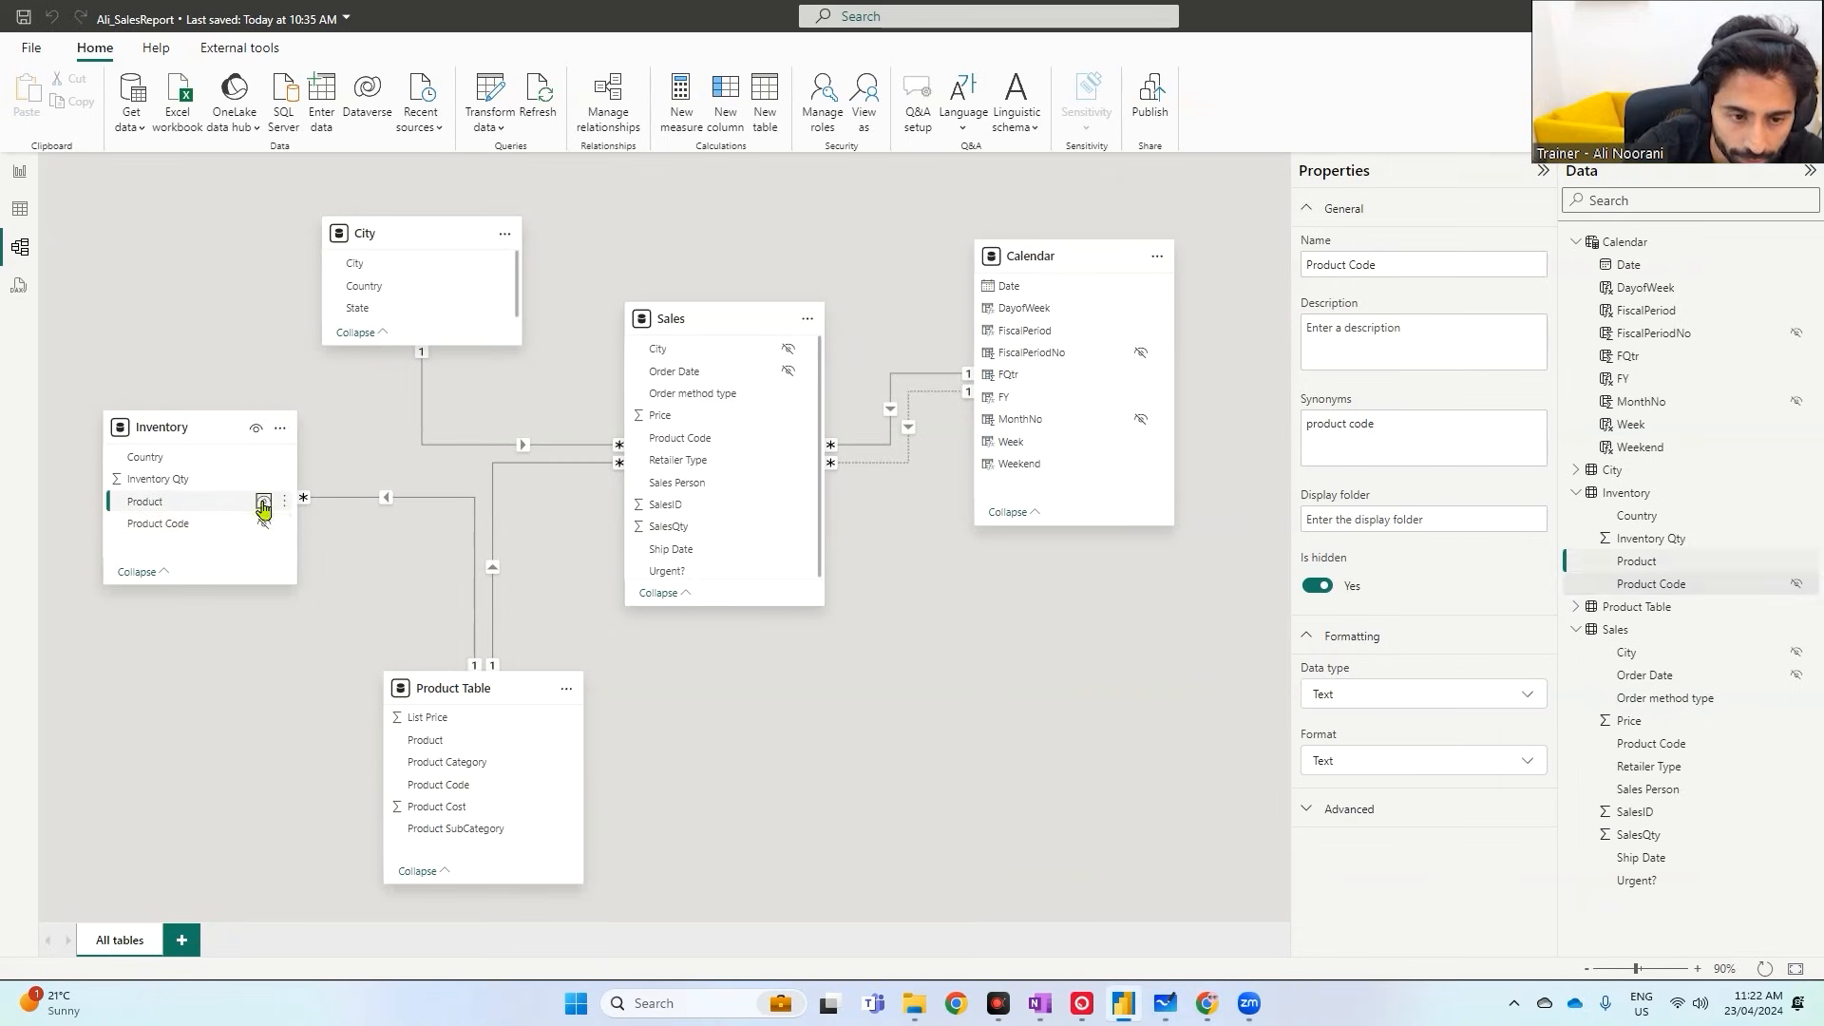
click(329, 499)
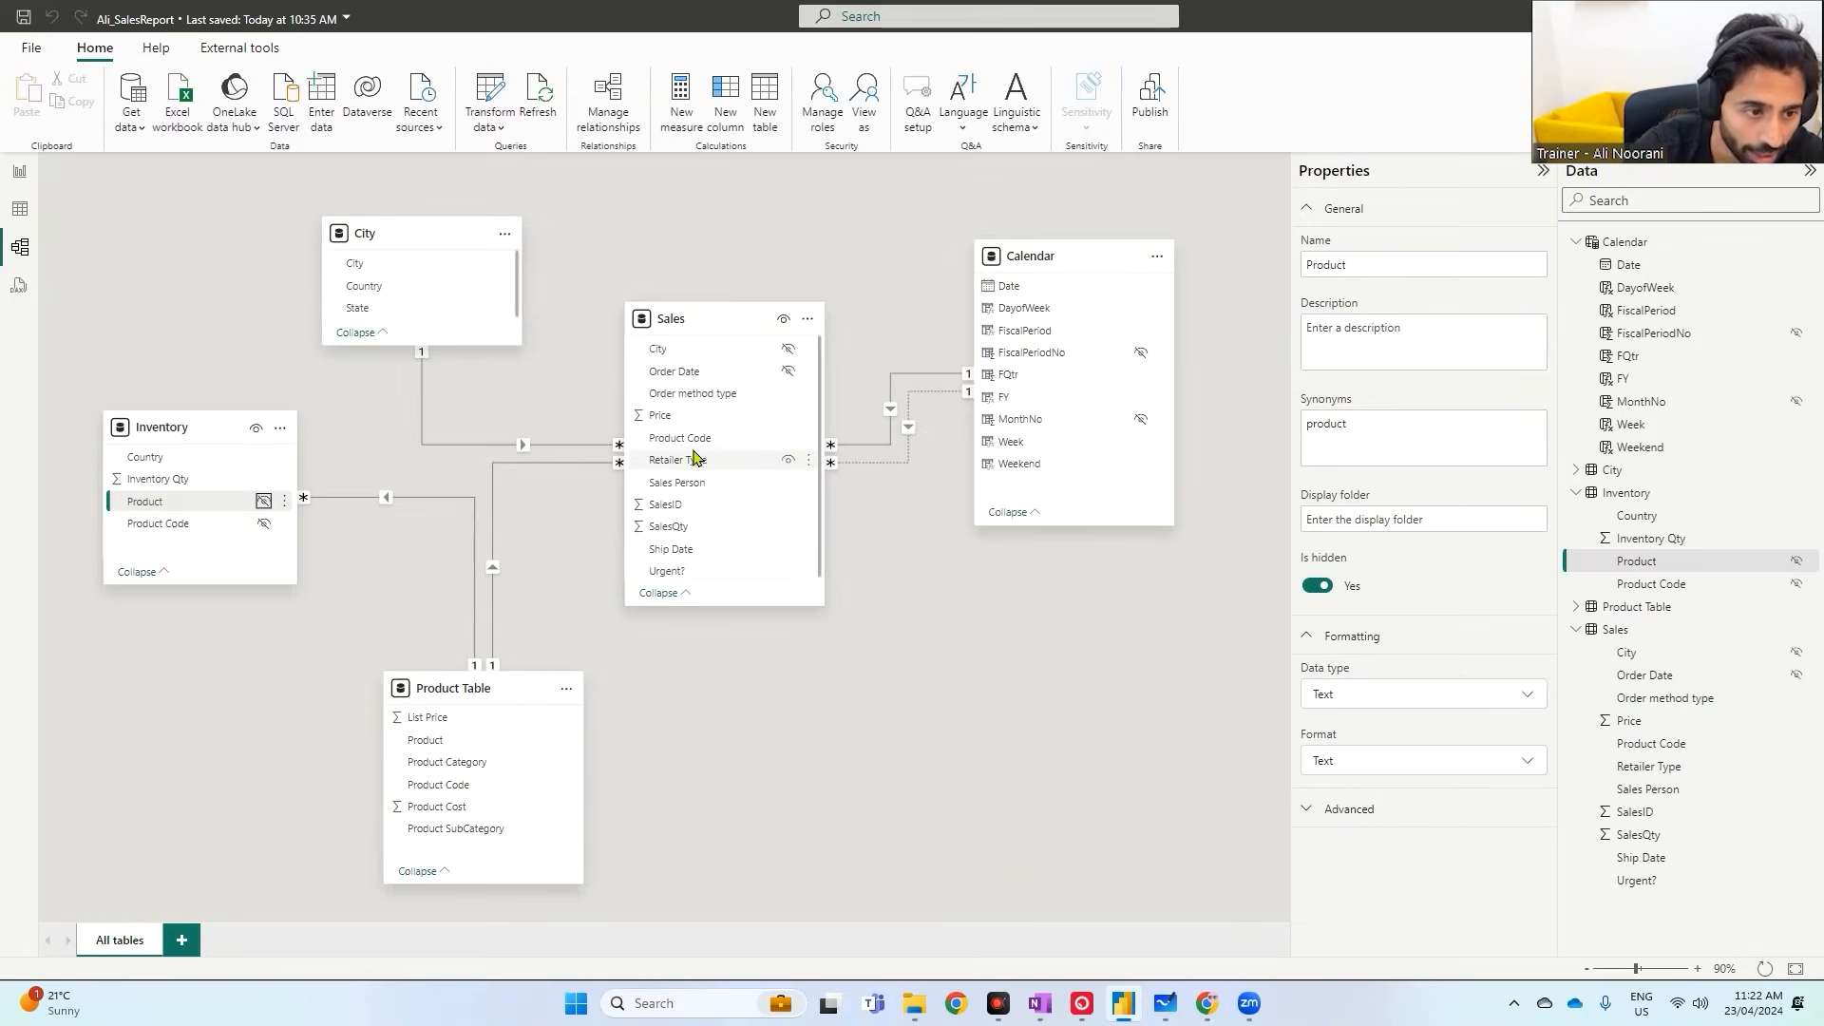
click(788, 439)
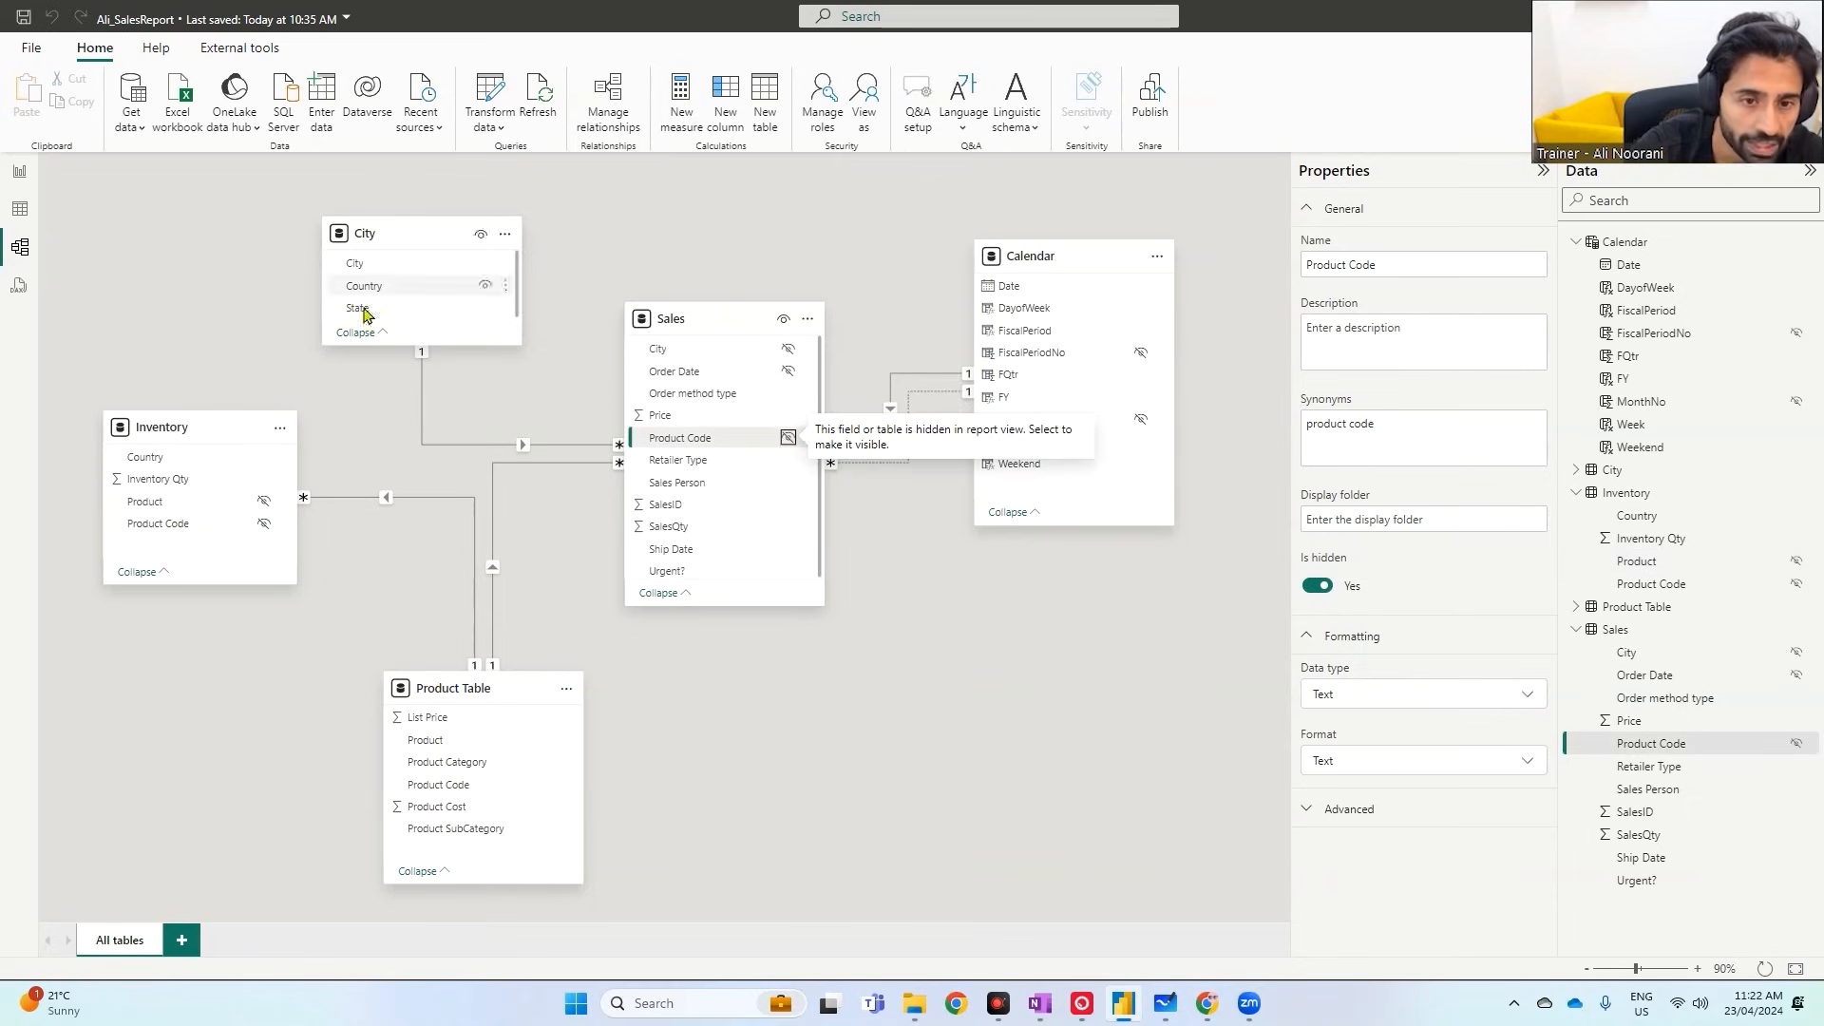
- Search the report's data fields for "code" and make the matrix taller and slightly narrower so more product rows fit
click(19, 171)
double_click(1689, 211)
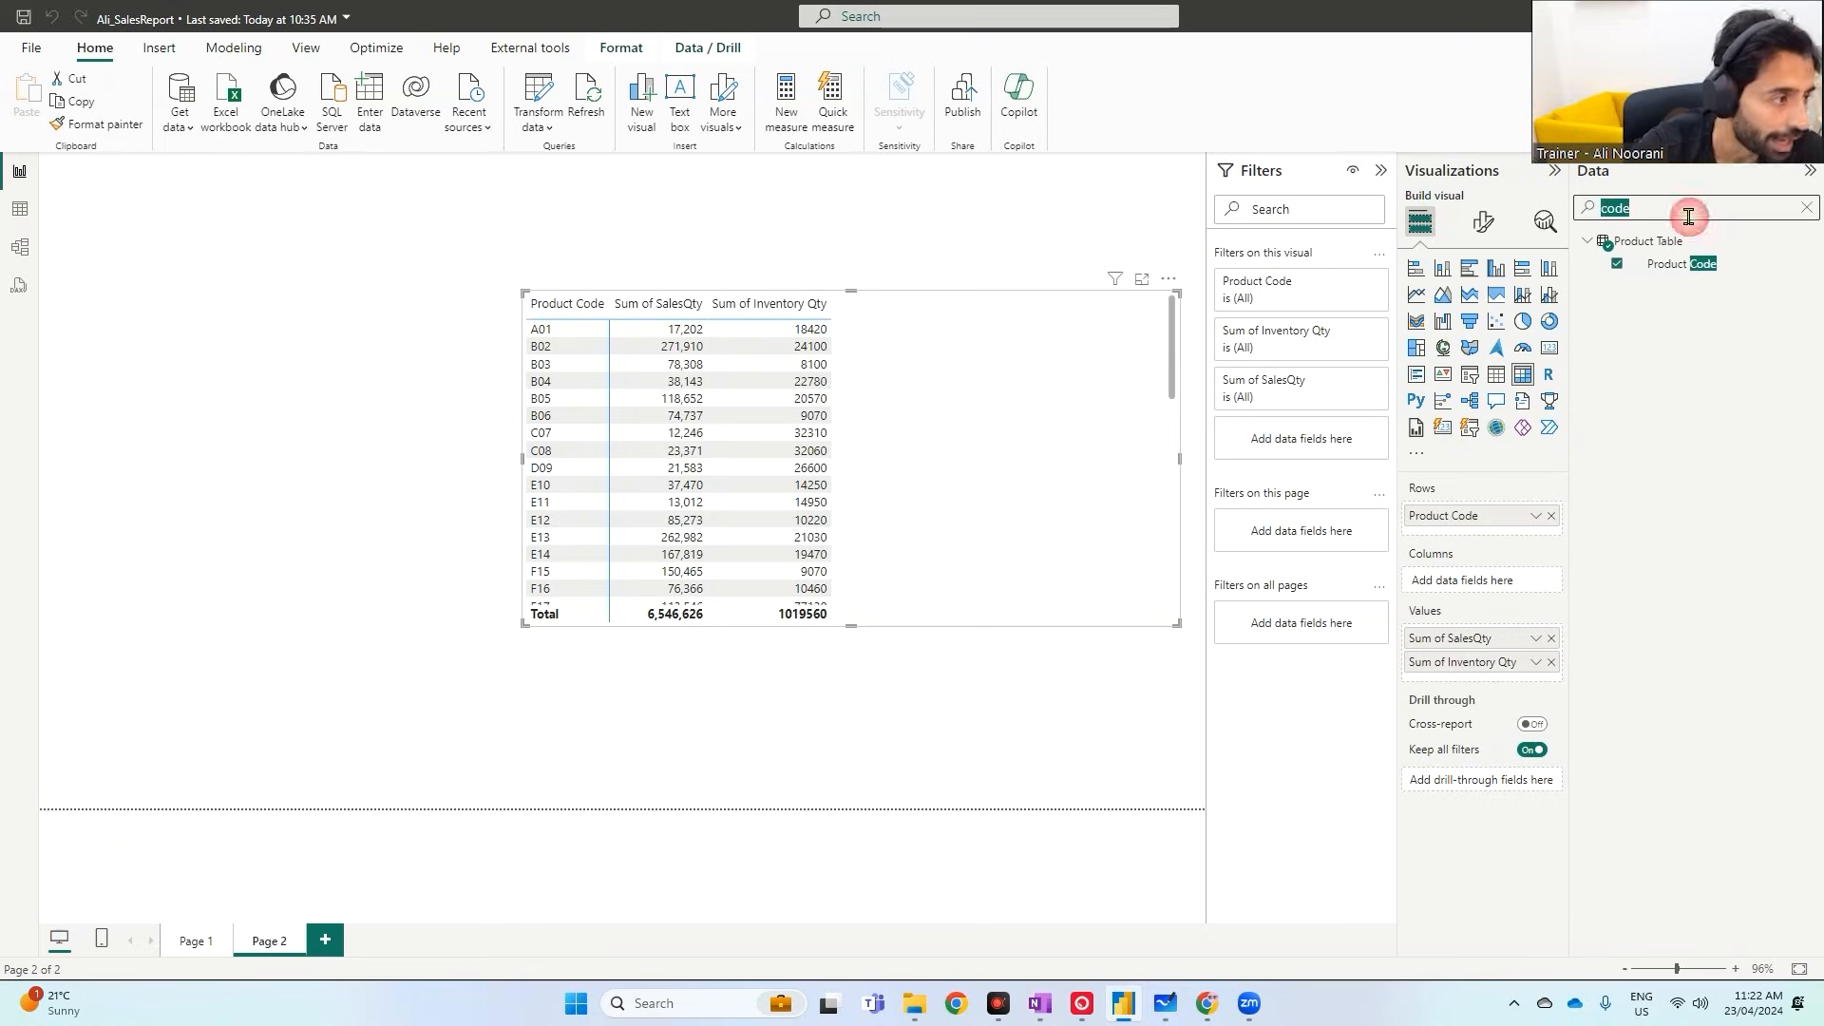
key(BackSpace)
text(code)
drag(1684, 266, 1484, 528)
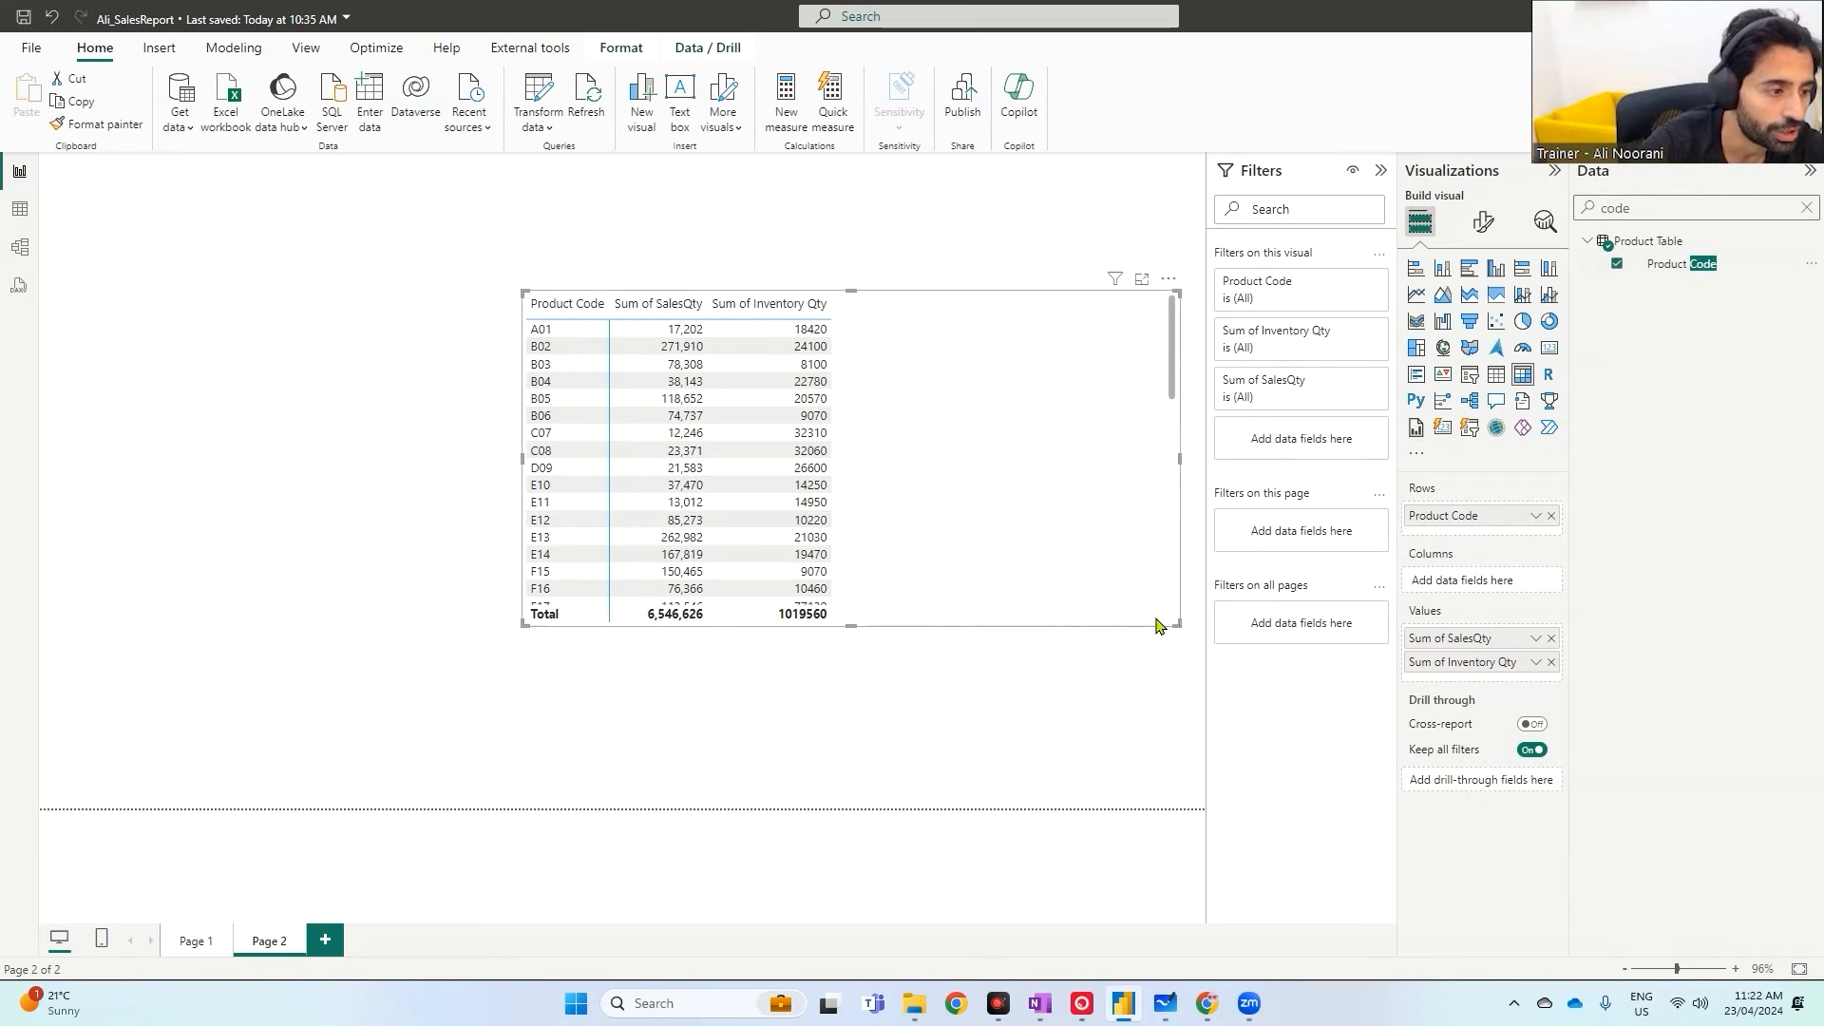
drag(1177, 624, 1122, 789)
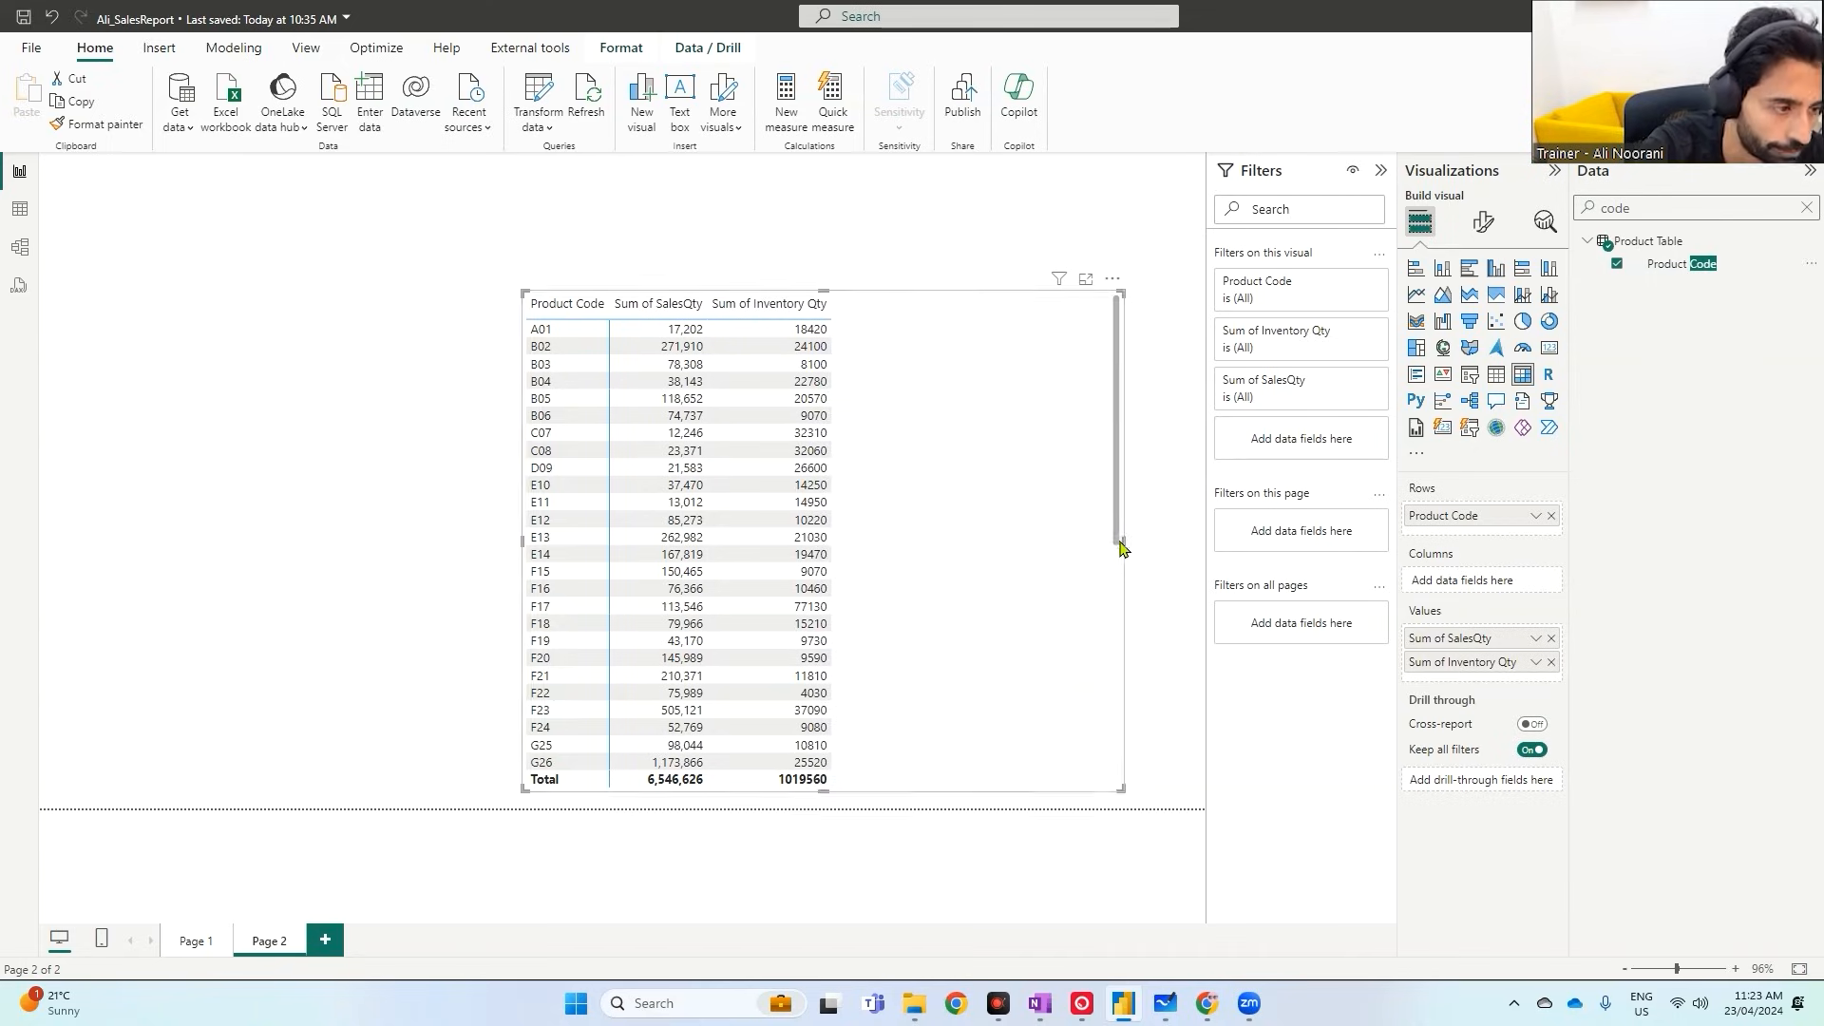
click(379, 391)
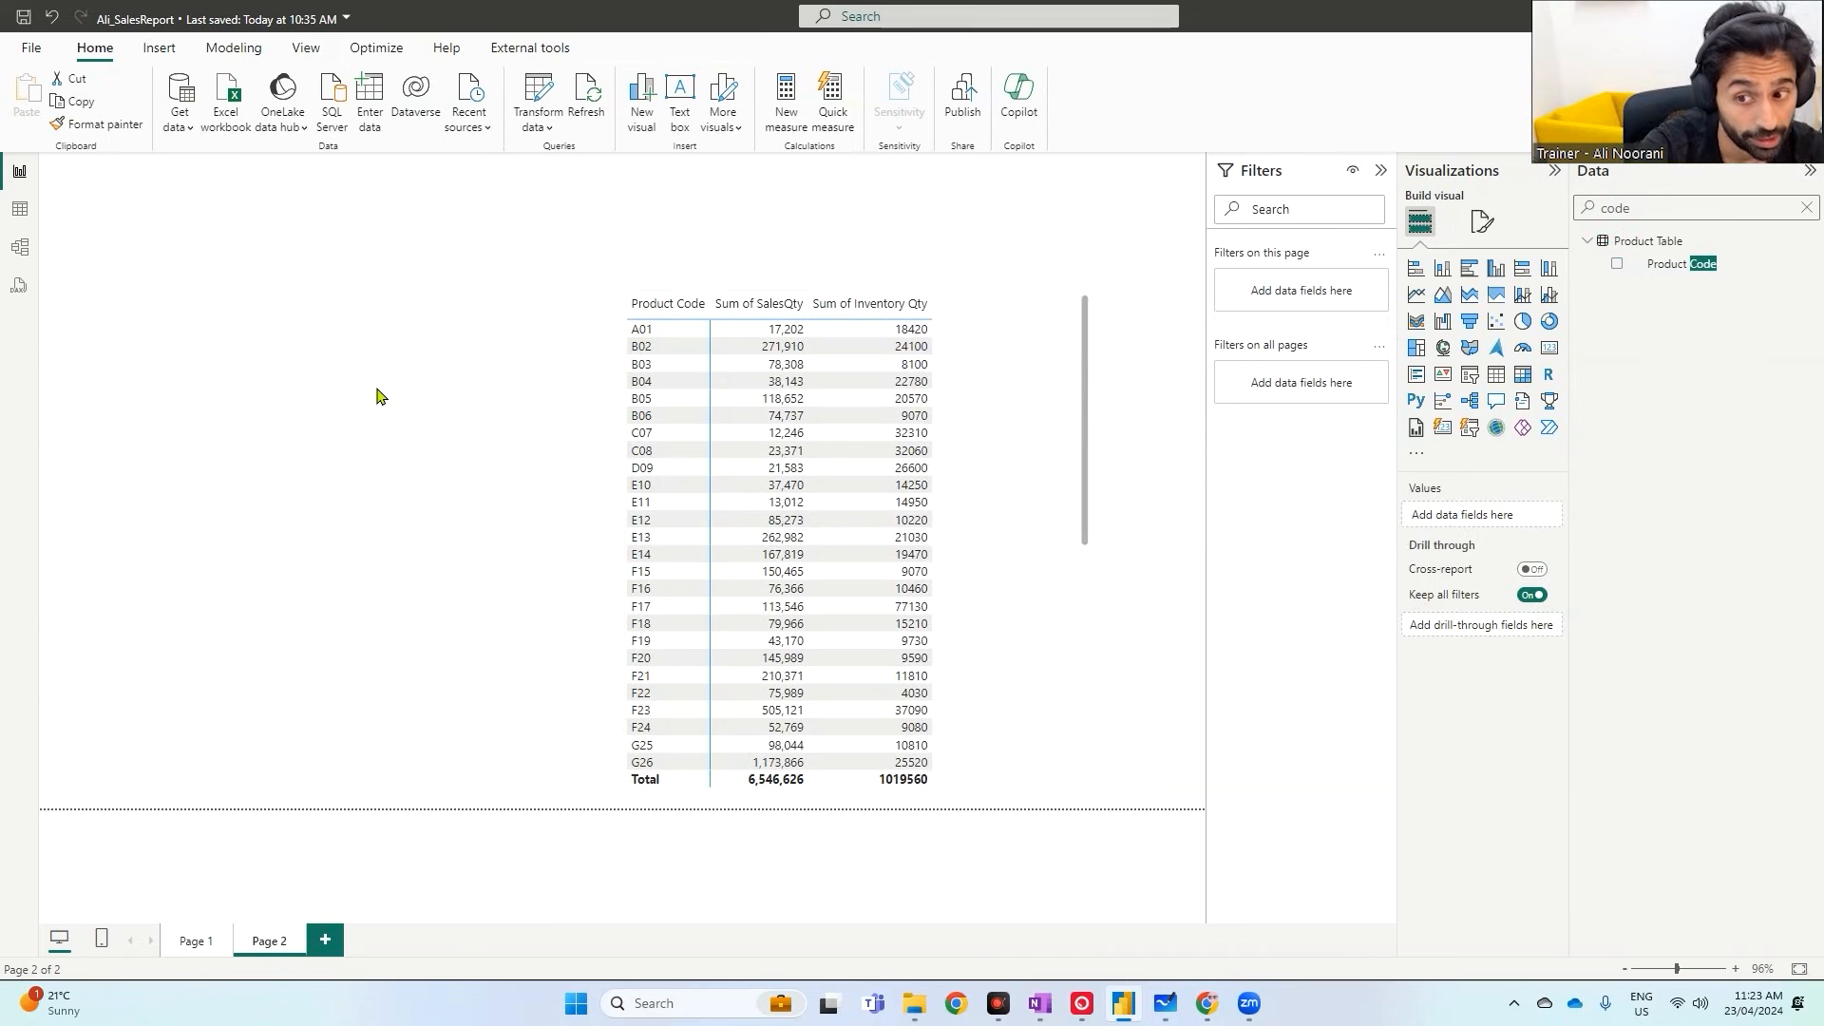
- Add an empty slicer beside the matrix and search the data fields for "count"
click(1469, 373)
double_click(1620, 207)
text(count)
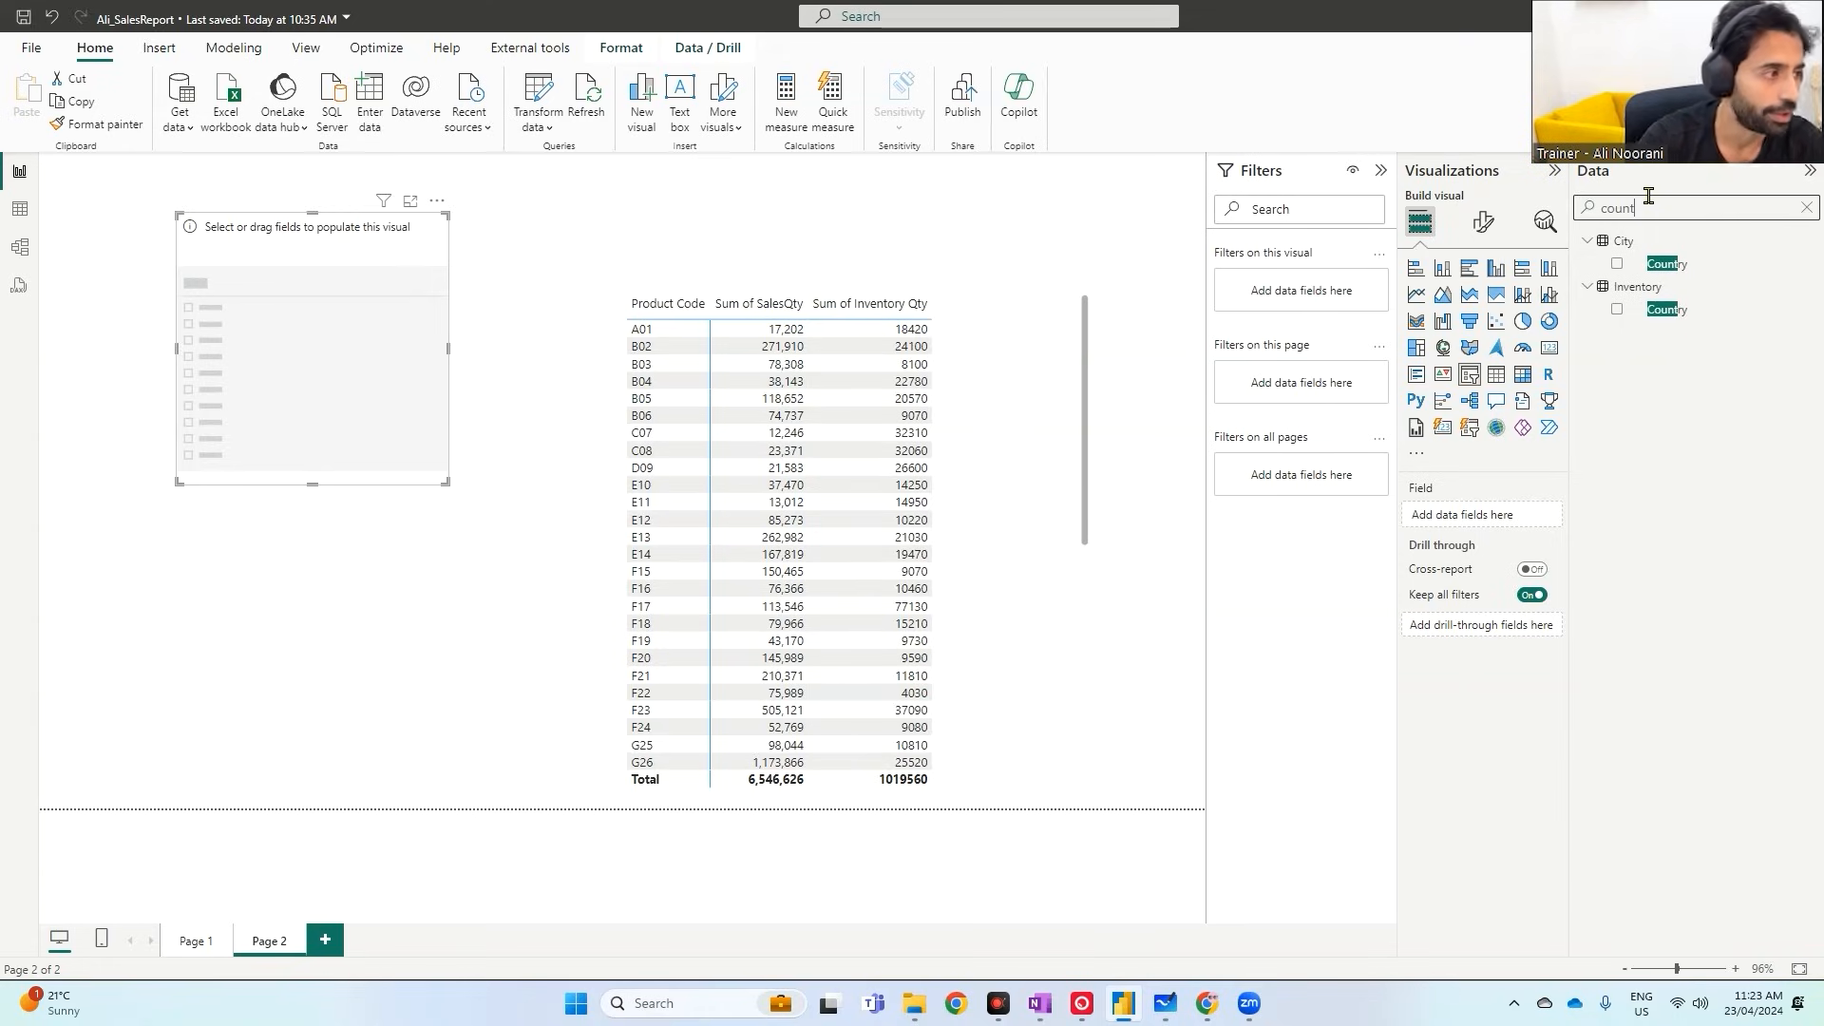
key(ctrl+1)
click(1649, 197)
drag(1605, 297, 1675, 296)
drag(1600, 359, 1629, 360)
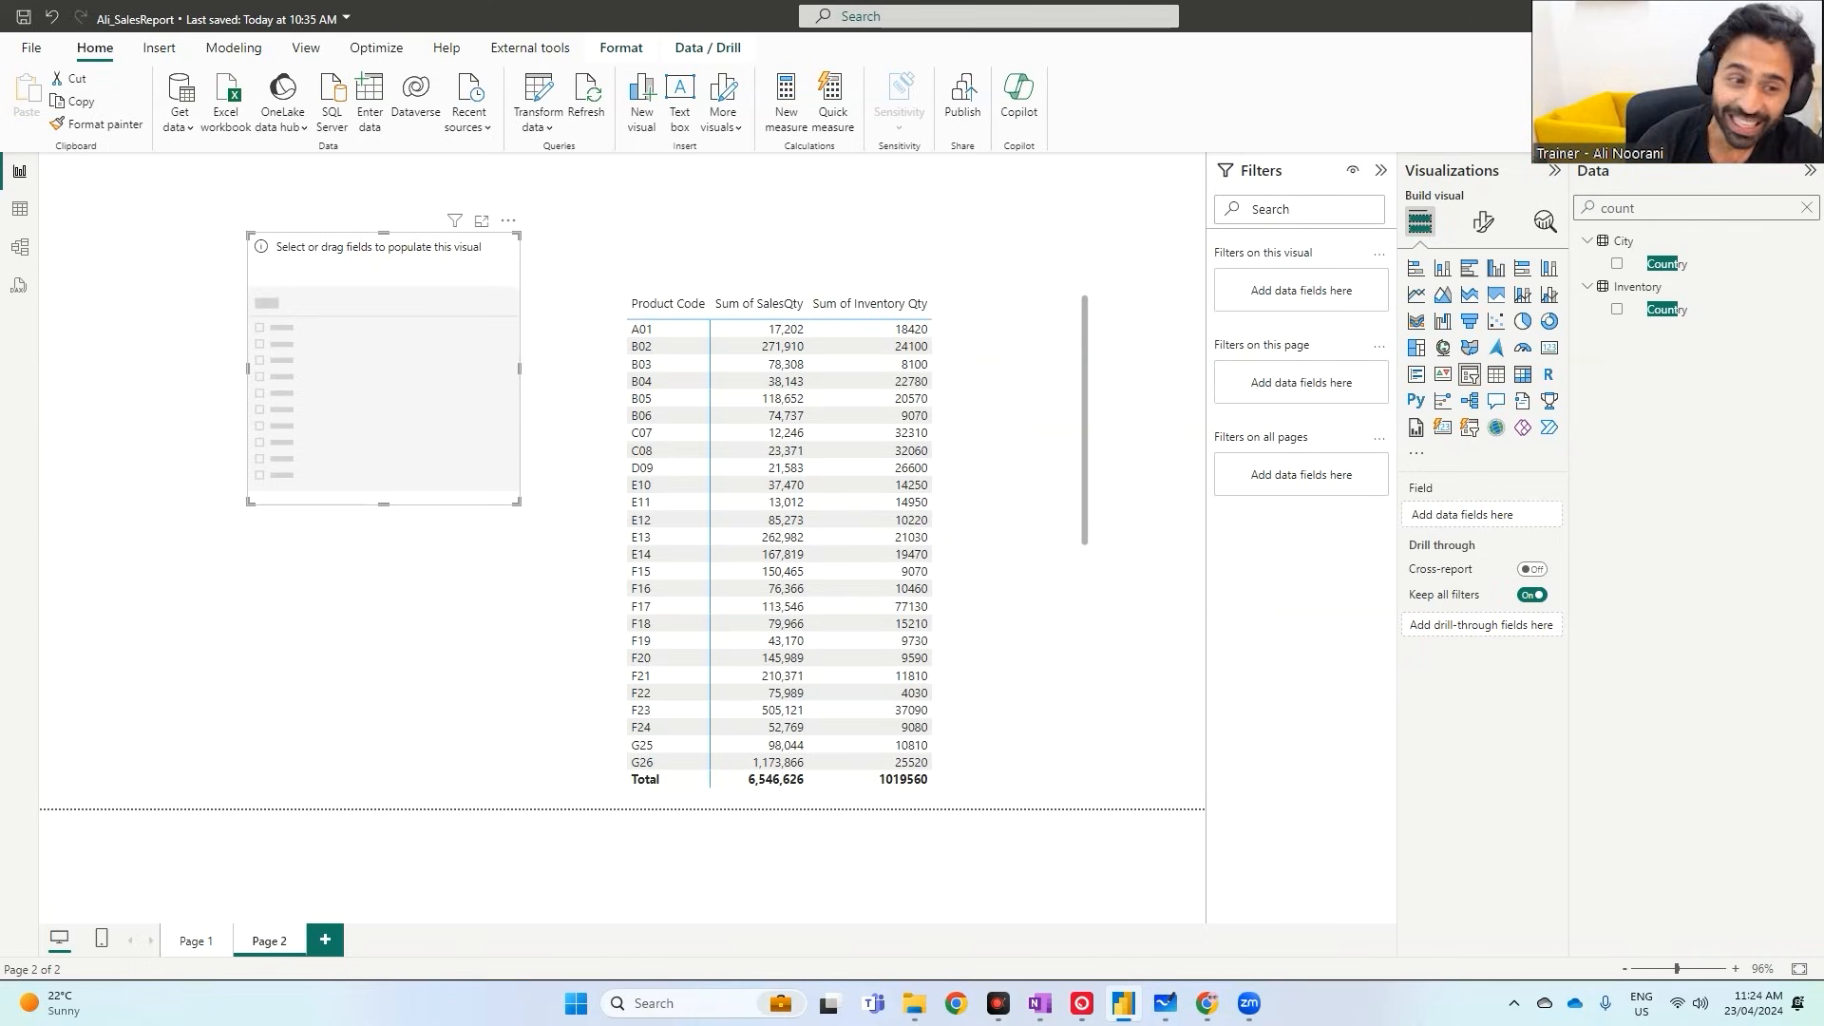
- Fill the slicer with Country from the Inventory table, narrow it and place it higher on the report page
drag(1678, 314, 410, 335)
drag(481, 395, 371, 392)
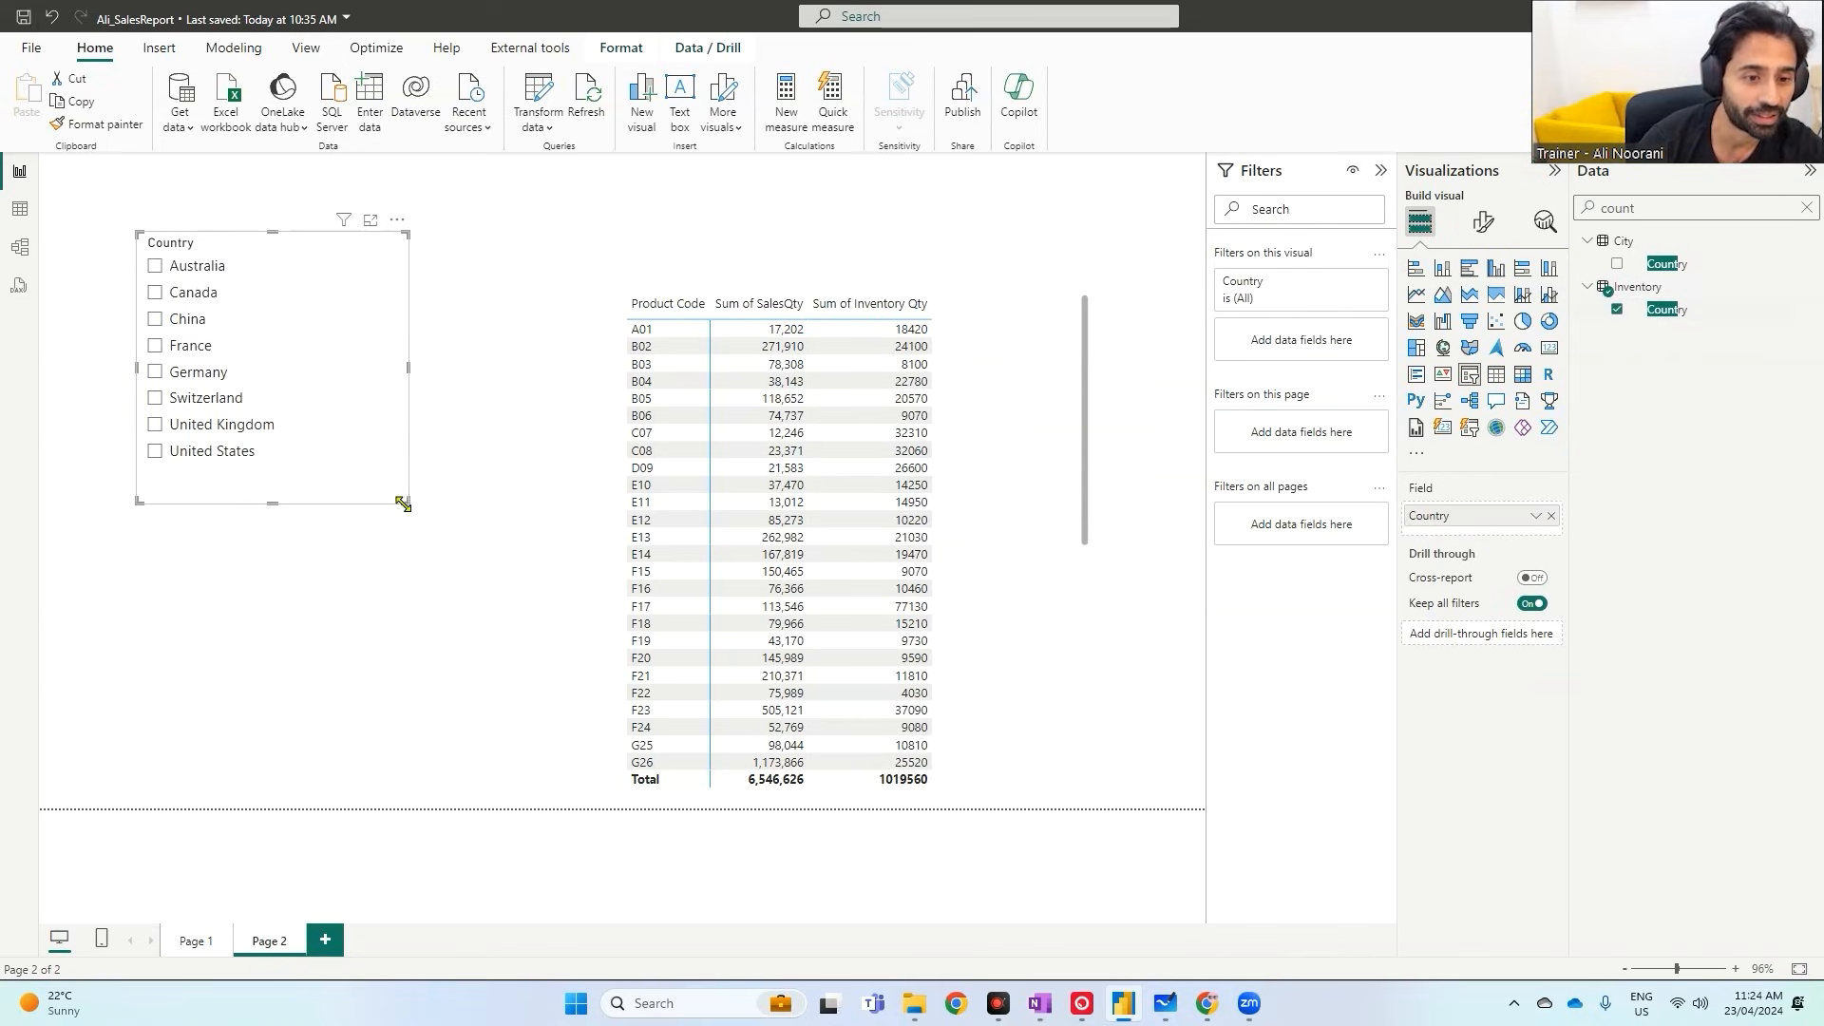
drag(281, 345, 321, 308)
- Add a second slicer with Country from the City table below the Inventory country slicer
click(301, 541)
drag(1660, 275, 338, 586)
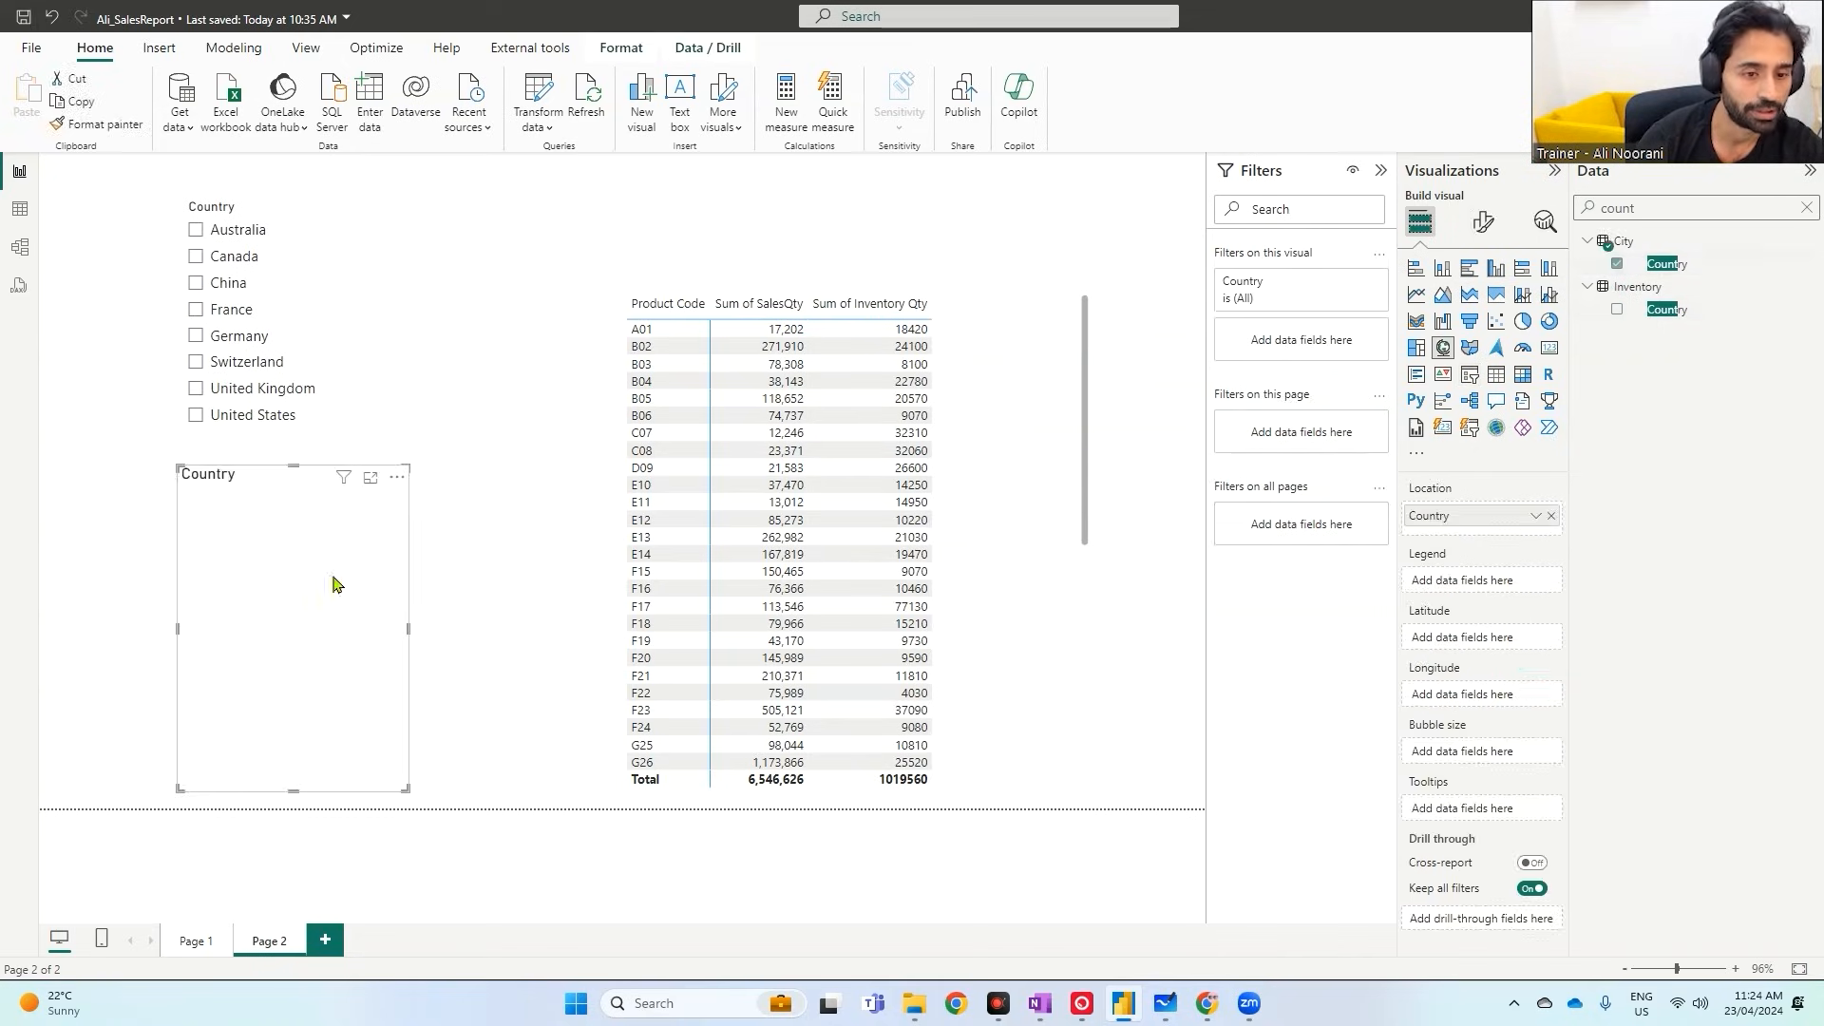
click(1470, 375)
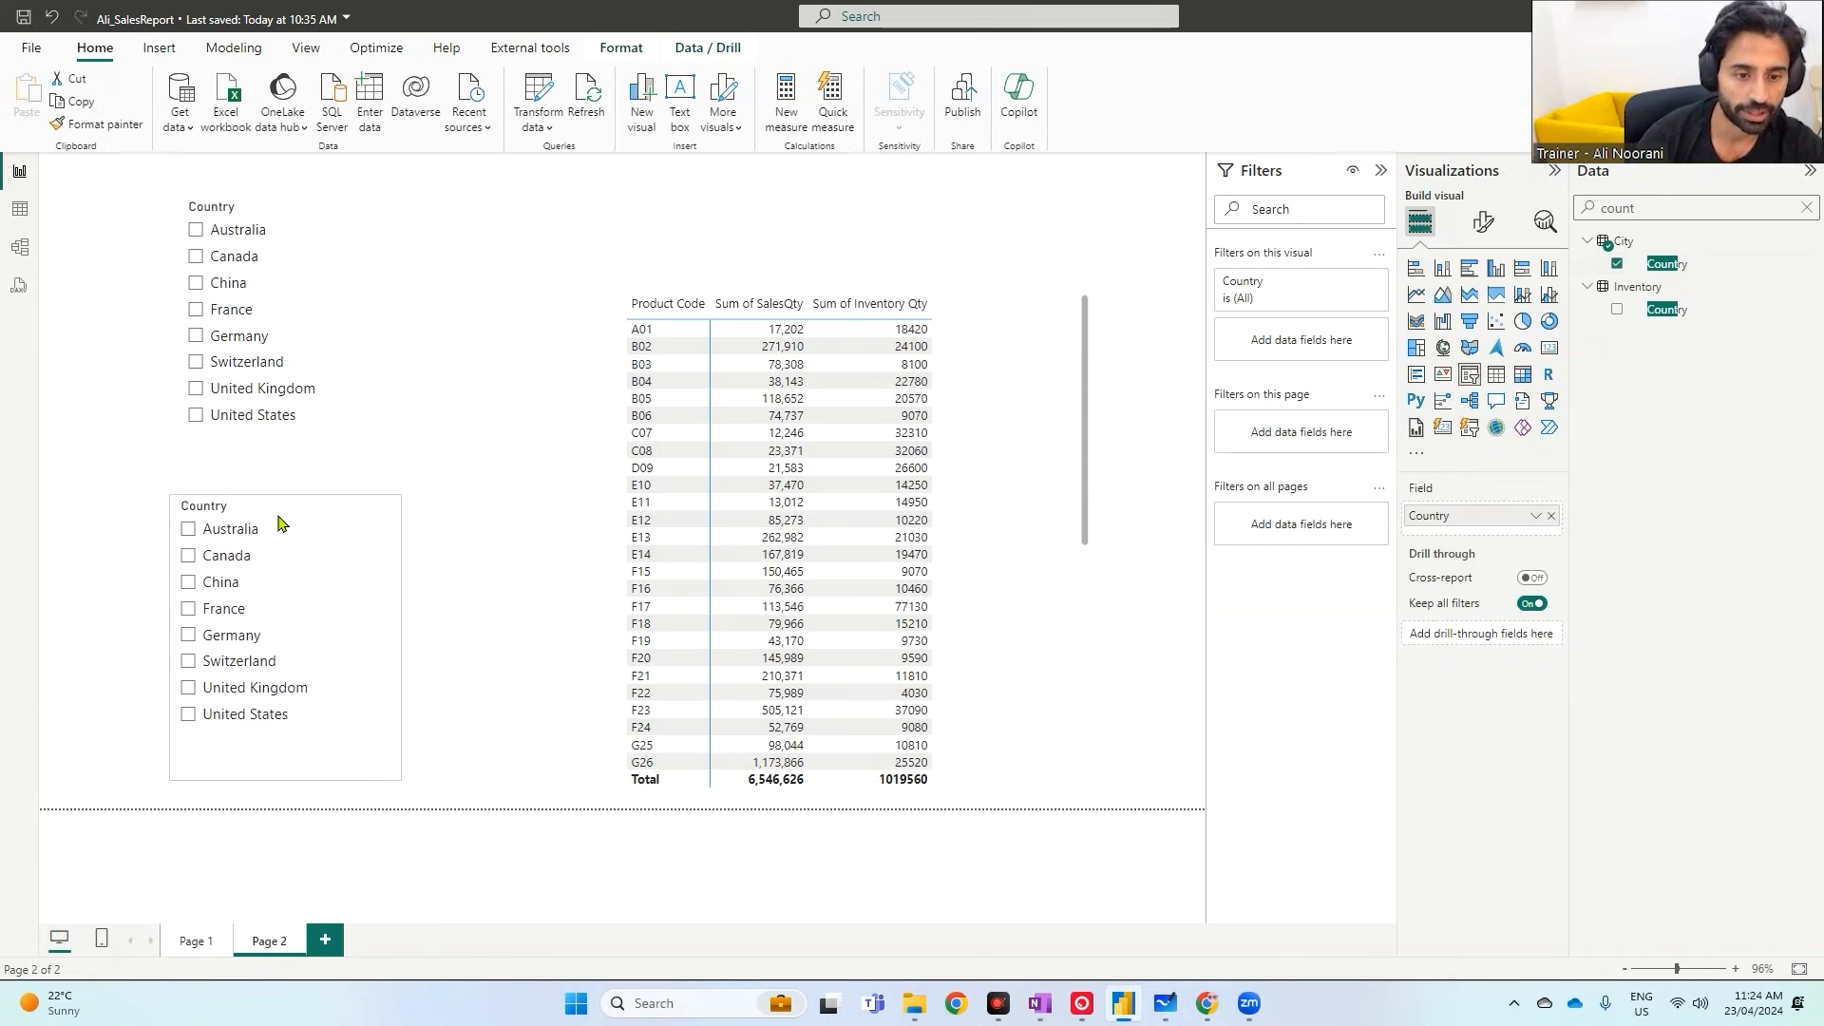
- Rename the Country field as Inv_Country in the Inventory slicer and as City_Country in the City slicer
click(301, 317)
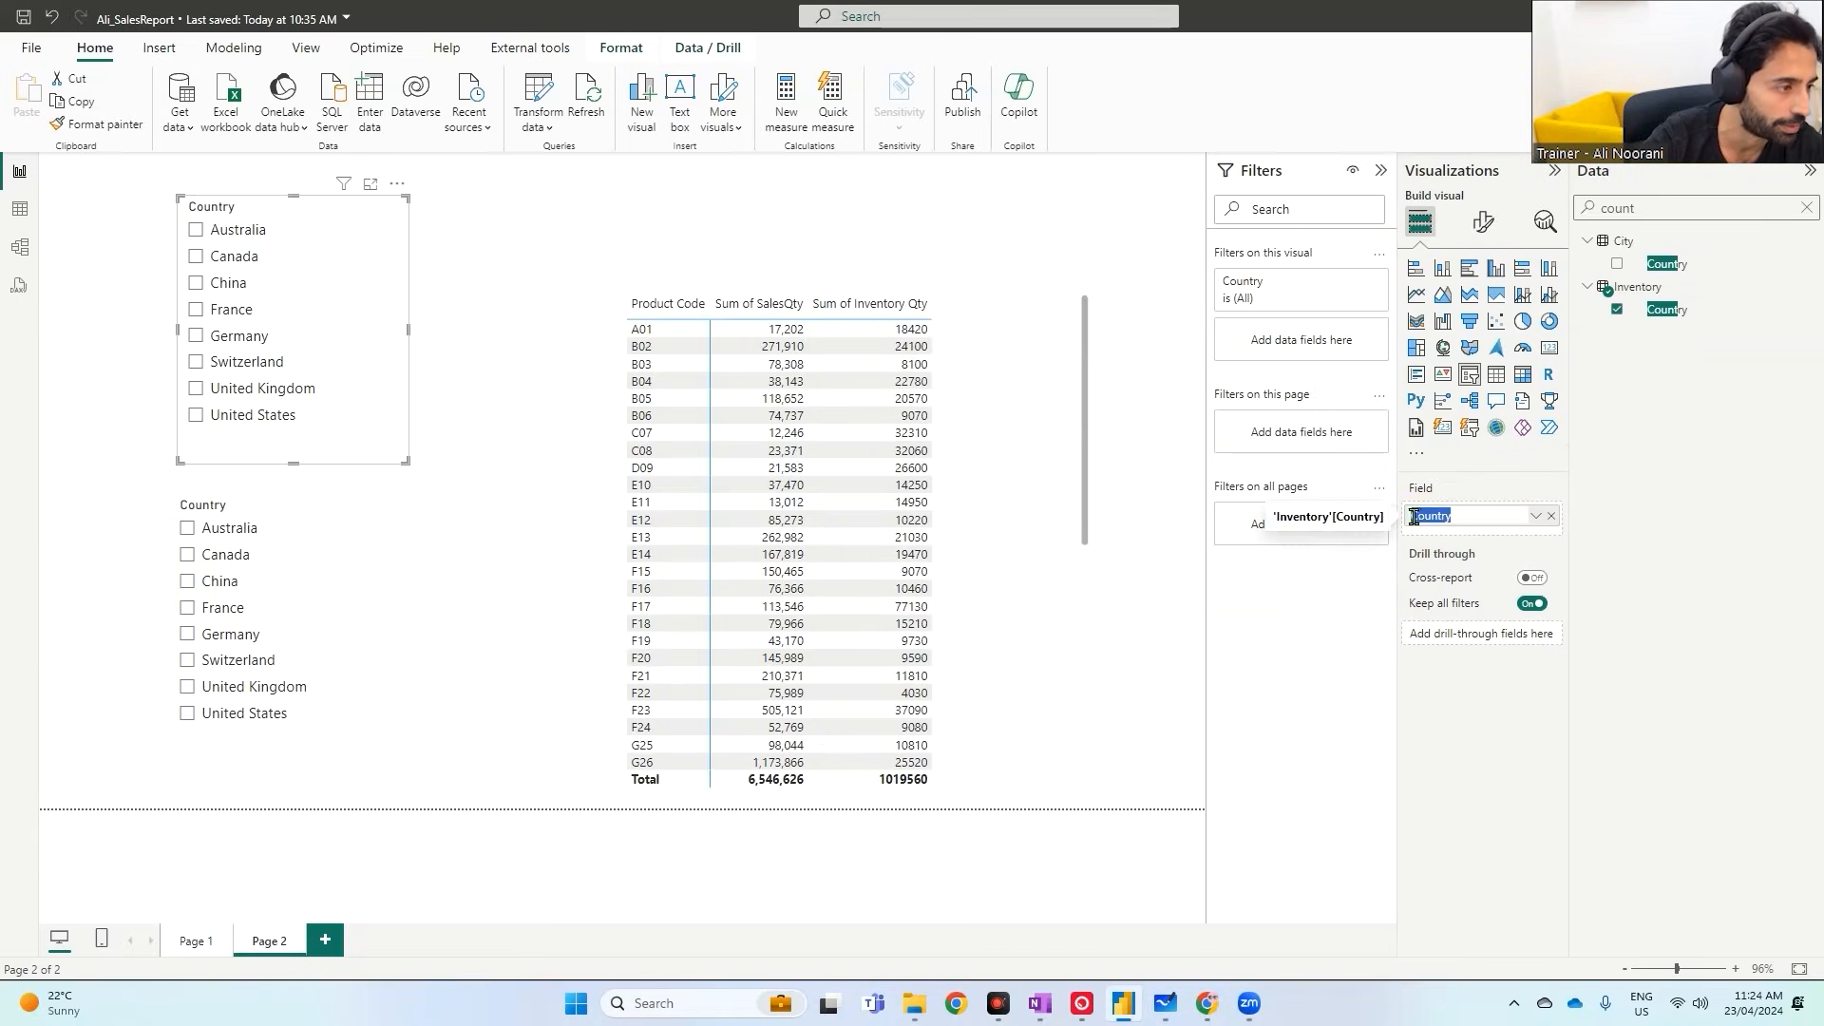
text(Inv_)
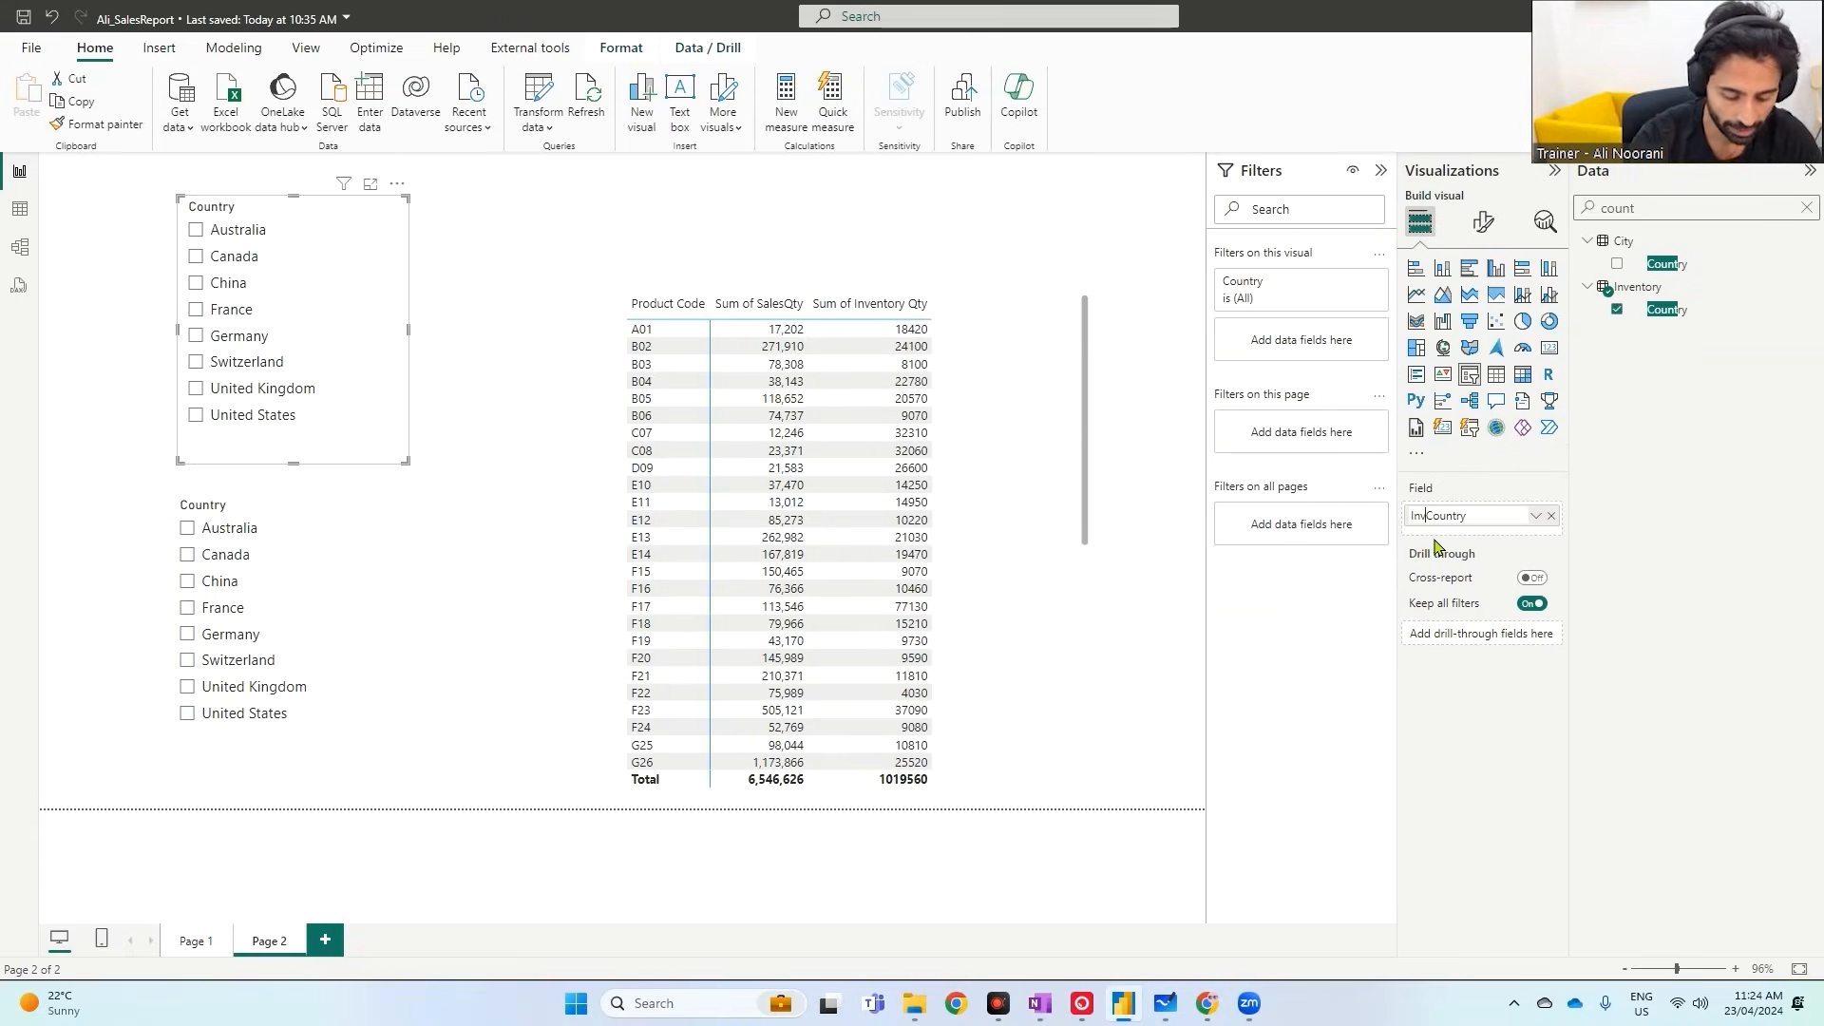
key(Return)
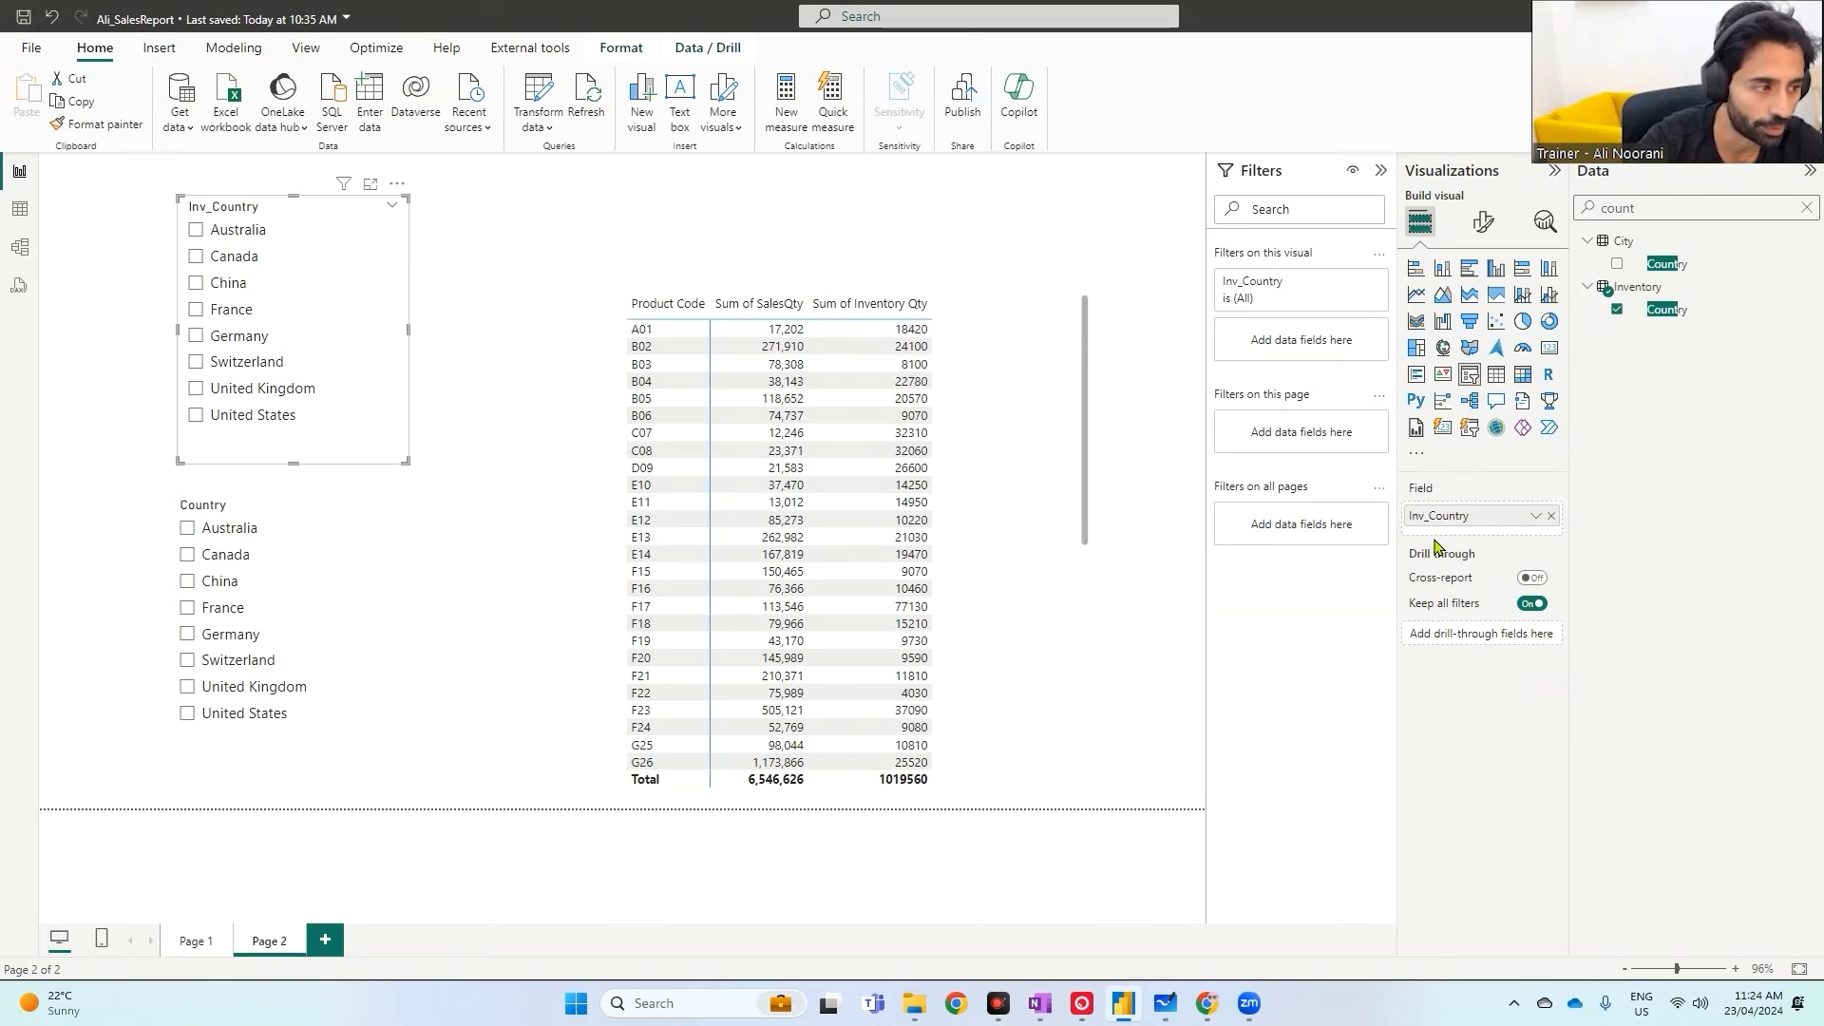
click(267, 514)
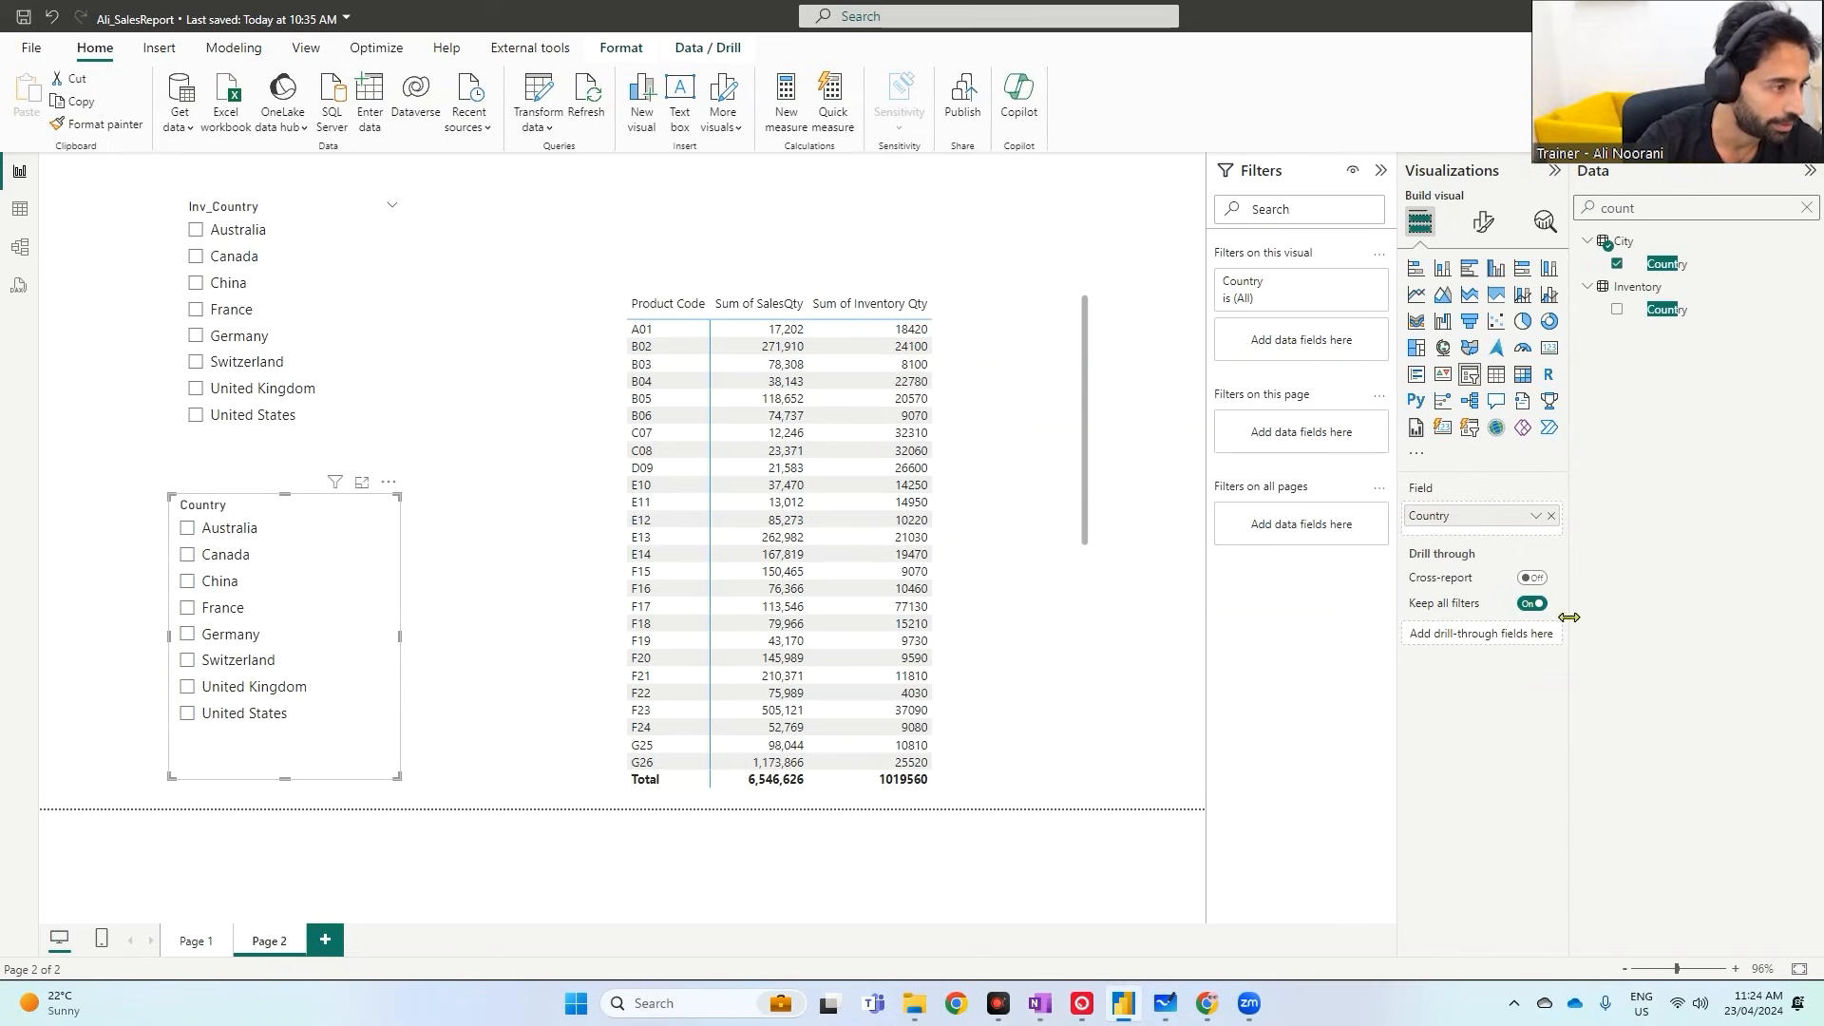
mouse_move(1430, 554)
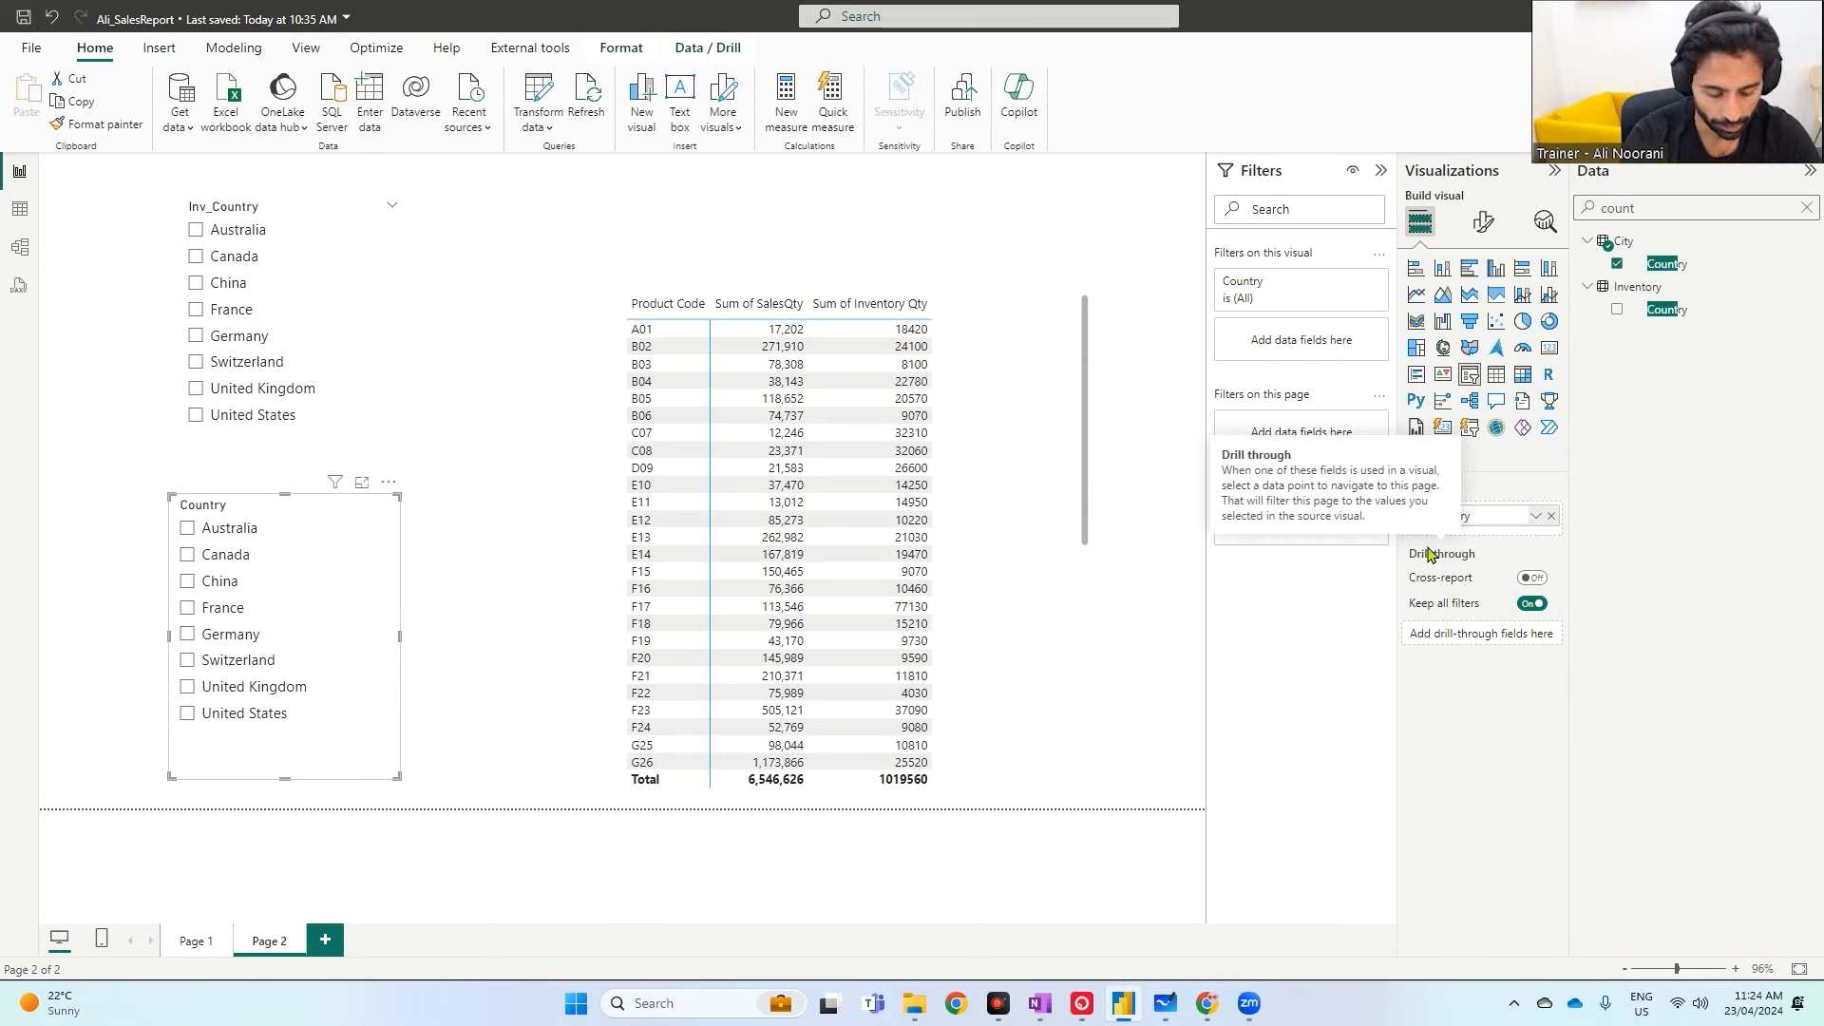
- Filter the matrix by Australia, China and Canada one at a time with the Inv_Country slicer and compare the quantity columns
click(277, 206)
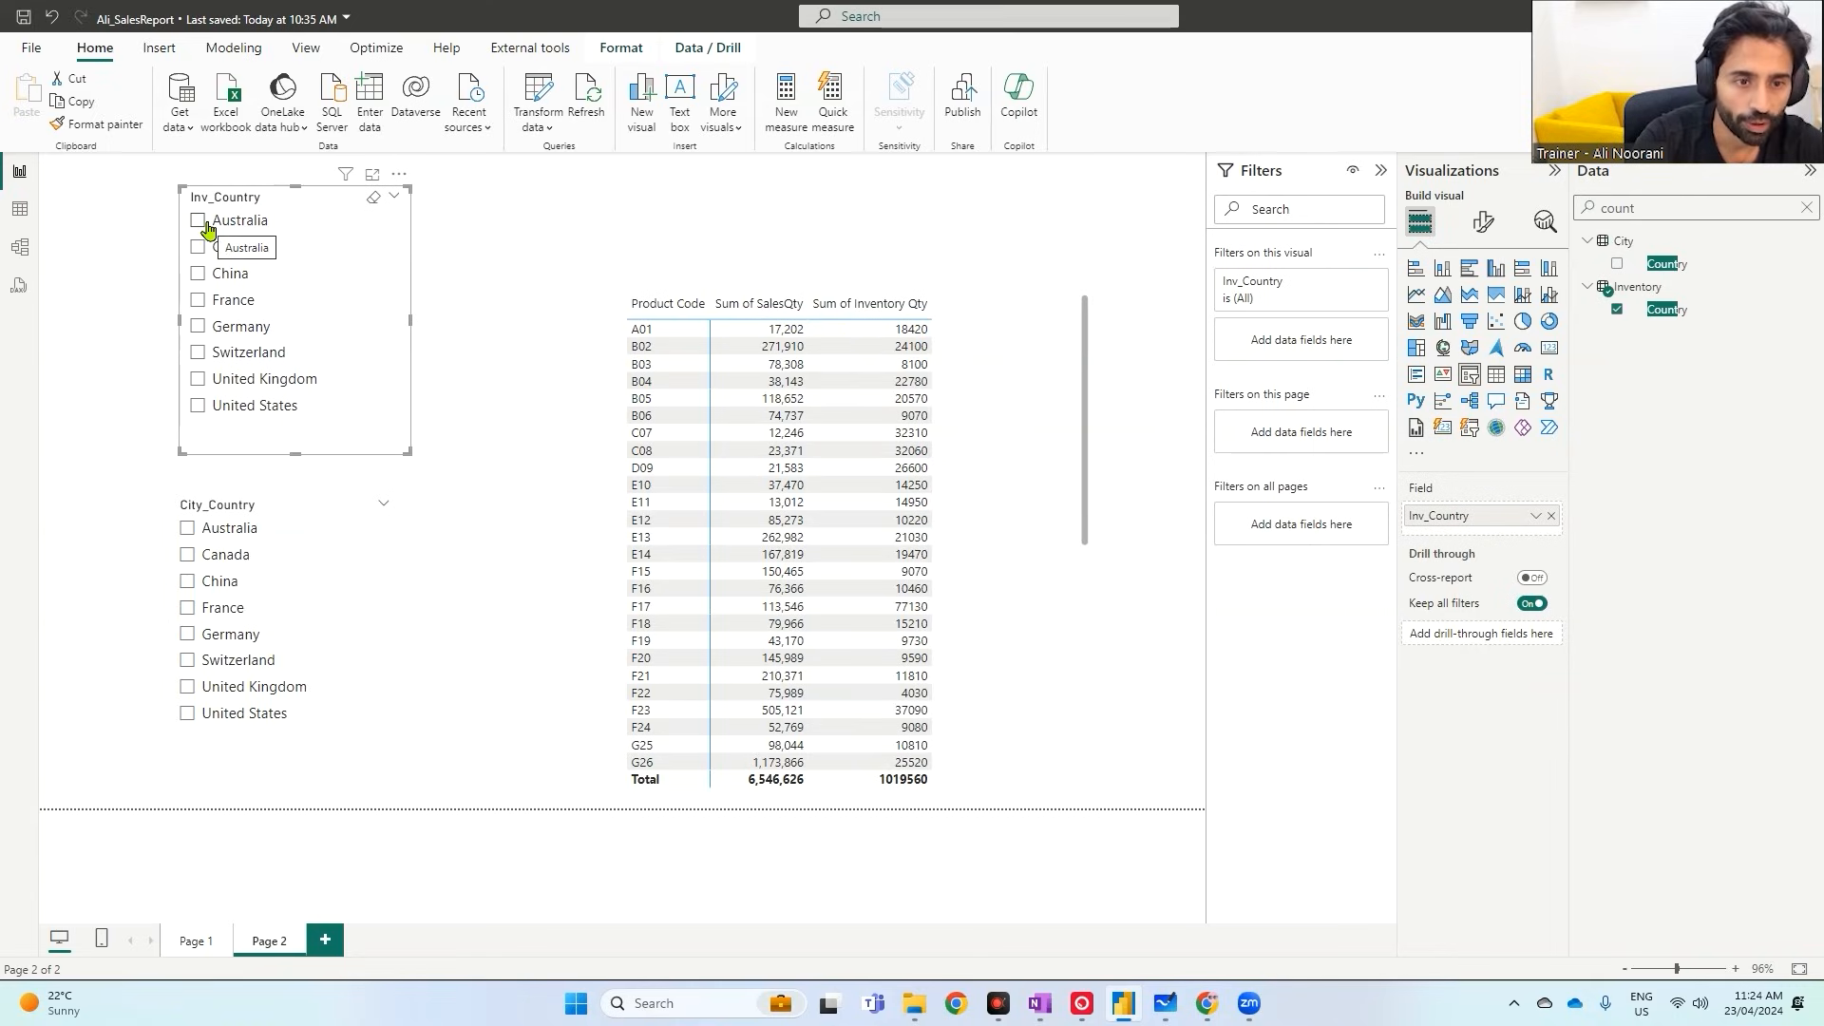
click(203, 223)
click(201, 273)
click(202, 248)
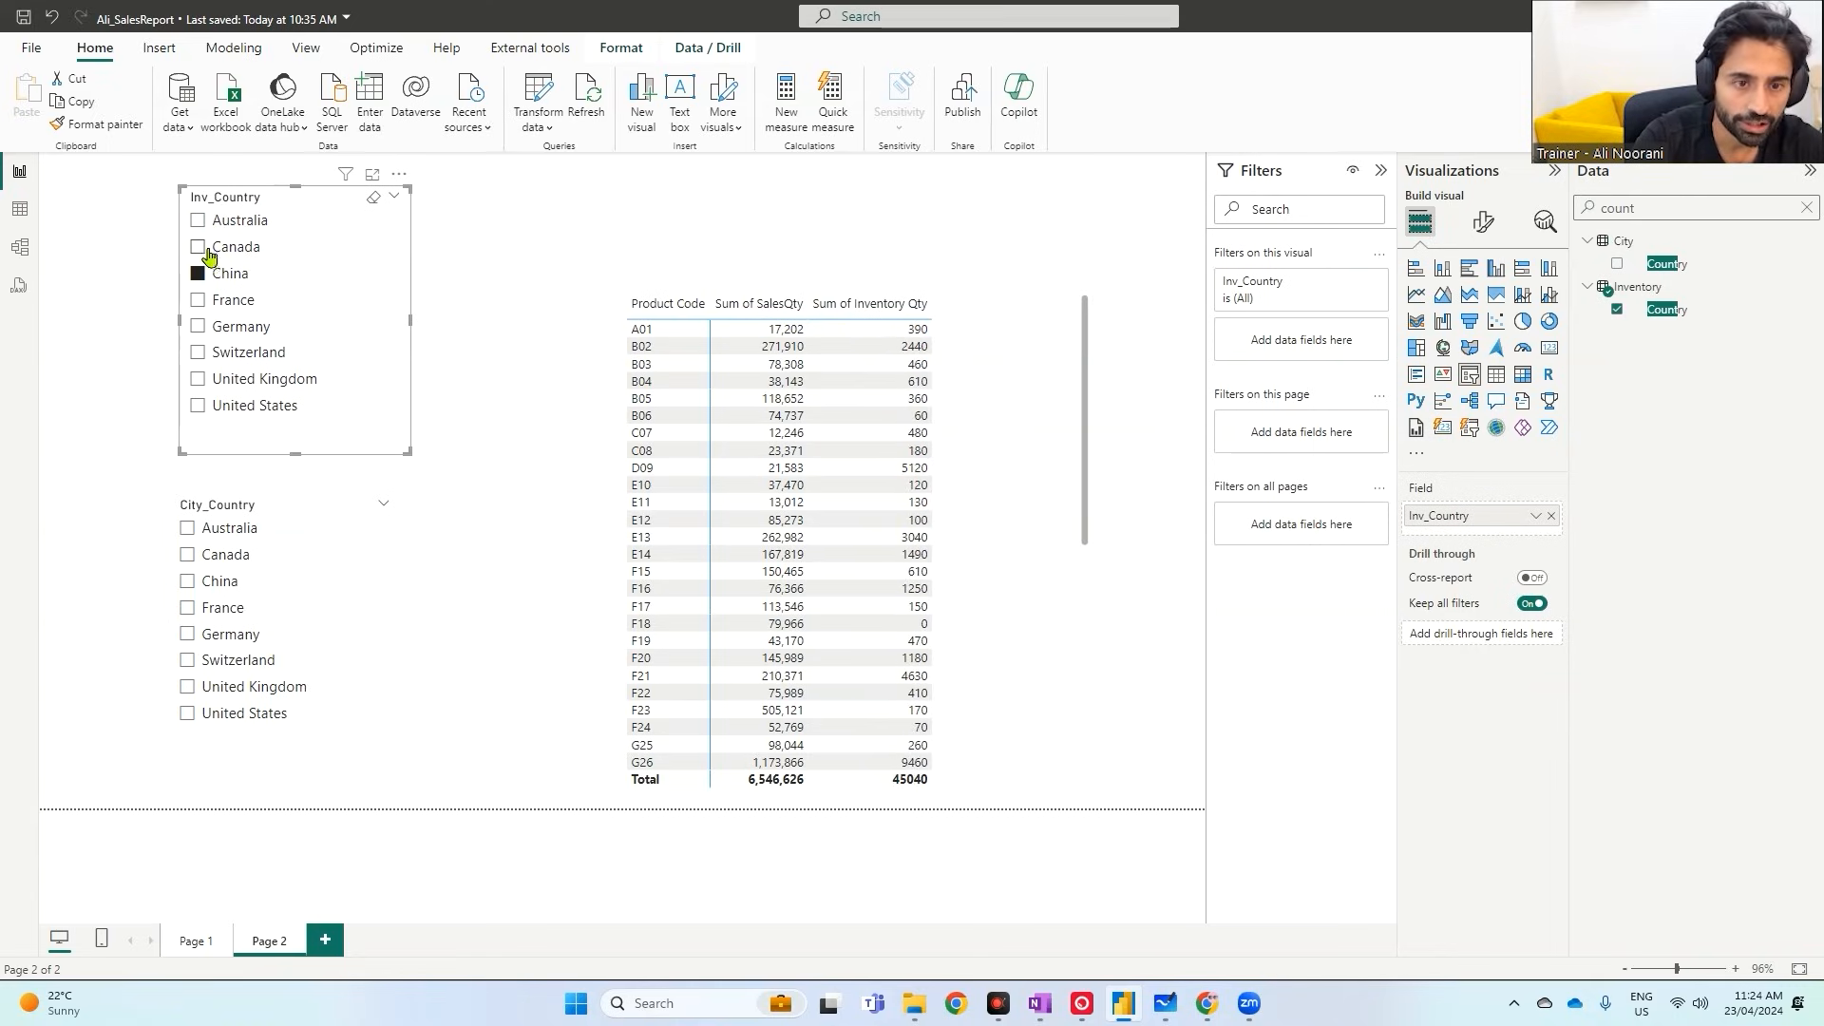
mouse_move(222, 257)
mouse_down()
mouse_move(590, 249)
mouse_move(879, 288)
mouse_move(915, 317)
mouse_move(869, 330)
mouse_move(964, 359)
mouse_move(949, 320)
mouse_up()
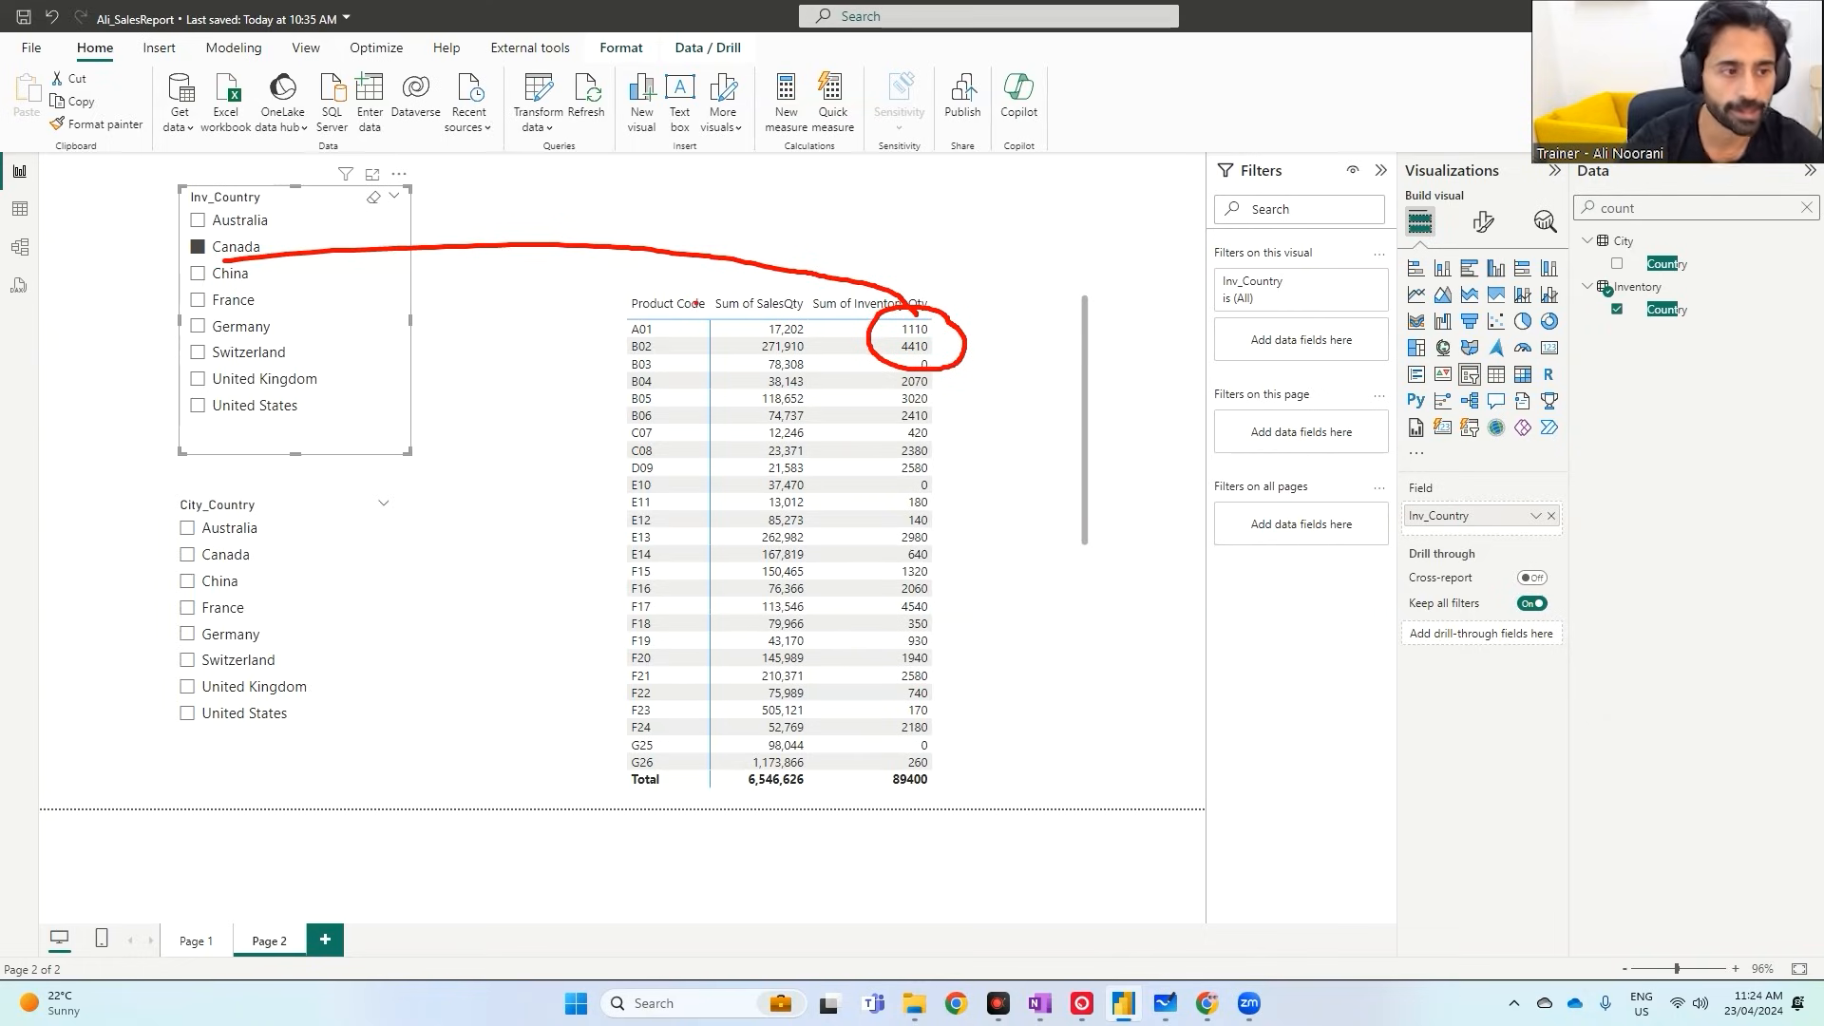
key(Escape)
- Go through China and the remaining countries in the Inv_Country slicer one by one, finishing with its selection cleared
click(226, 273)
click(230, 303)
click(232, 328)
click(236, 353)
click(237, 380)
click(234, 407)
click(235, 380)
click(222, 355)
click(232, 328)
click(231, 300)
click(226, 297)
- Filter the matrix by Australia, Canada, China, France and Germany in turn with the City_Country slicer and compare both quantity columns
click(238, 509)
click(204, 530)
click(208, 559)
click(208, 583)
click(209, 611)
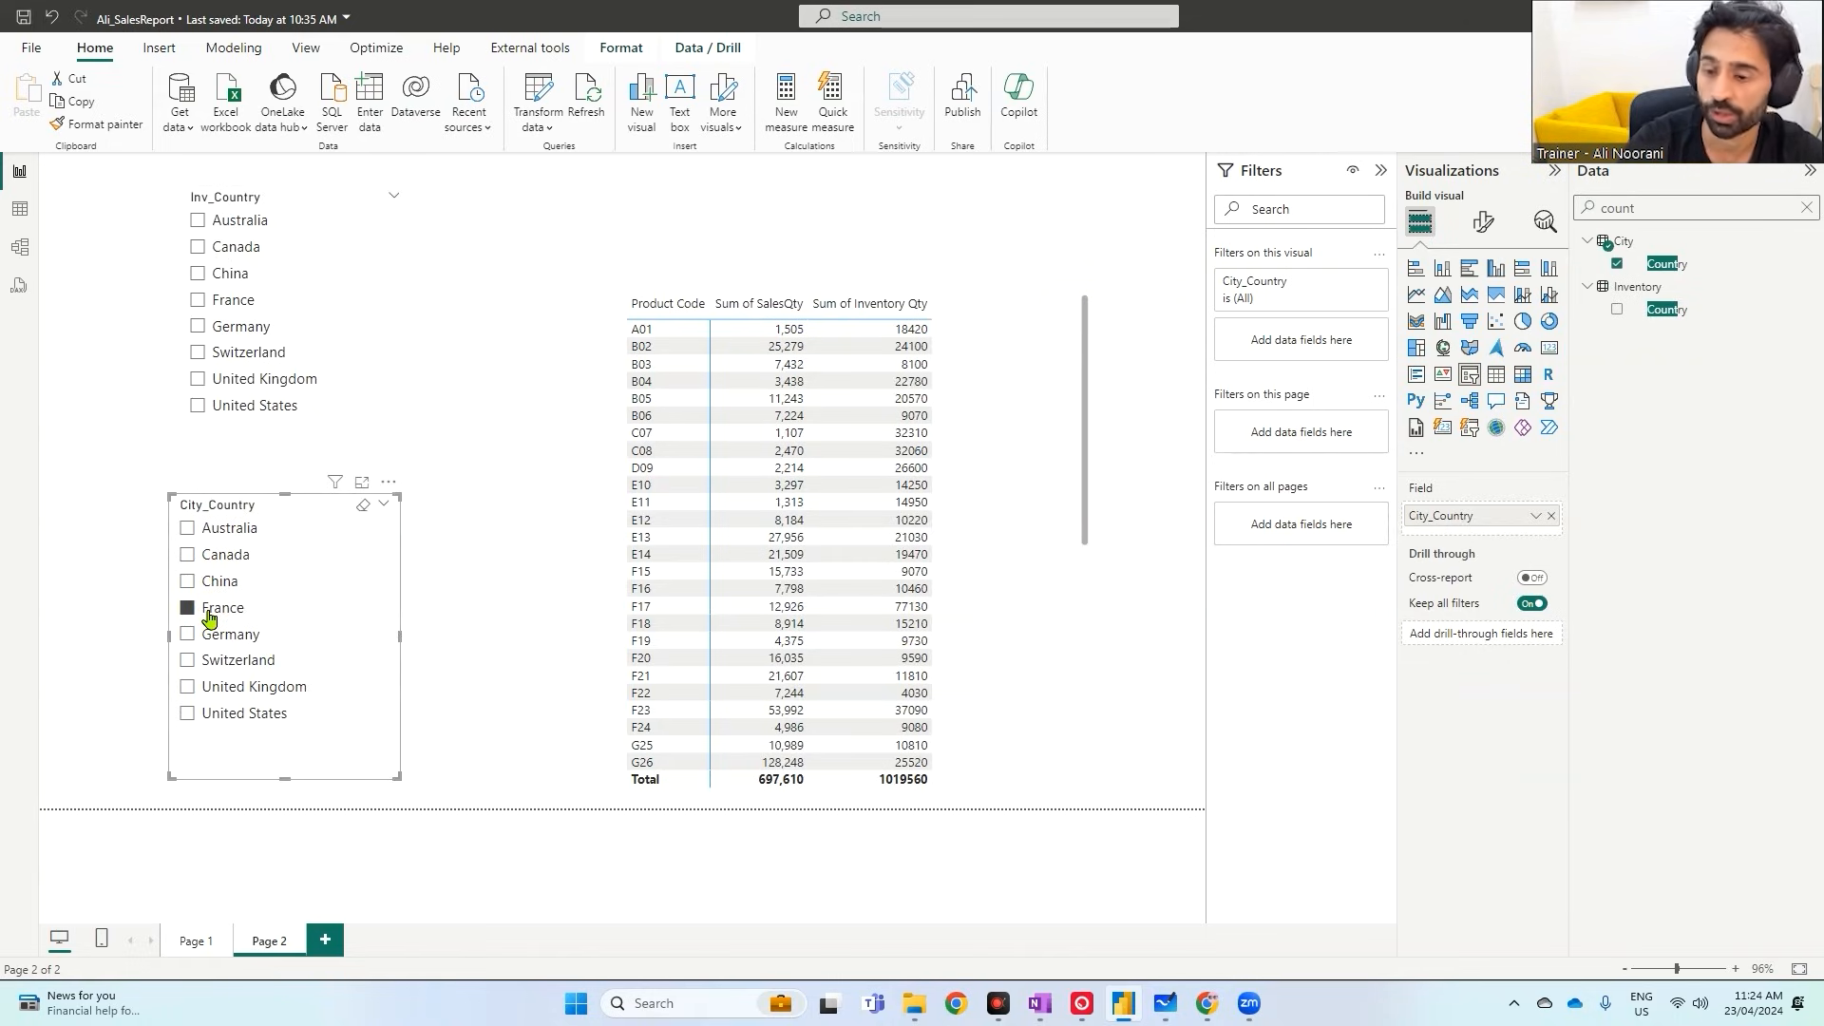
click(208, 636)
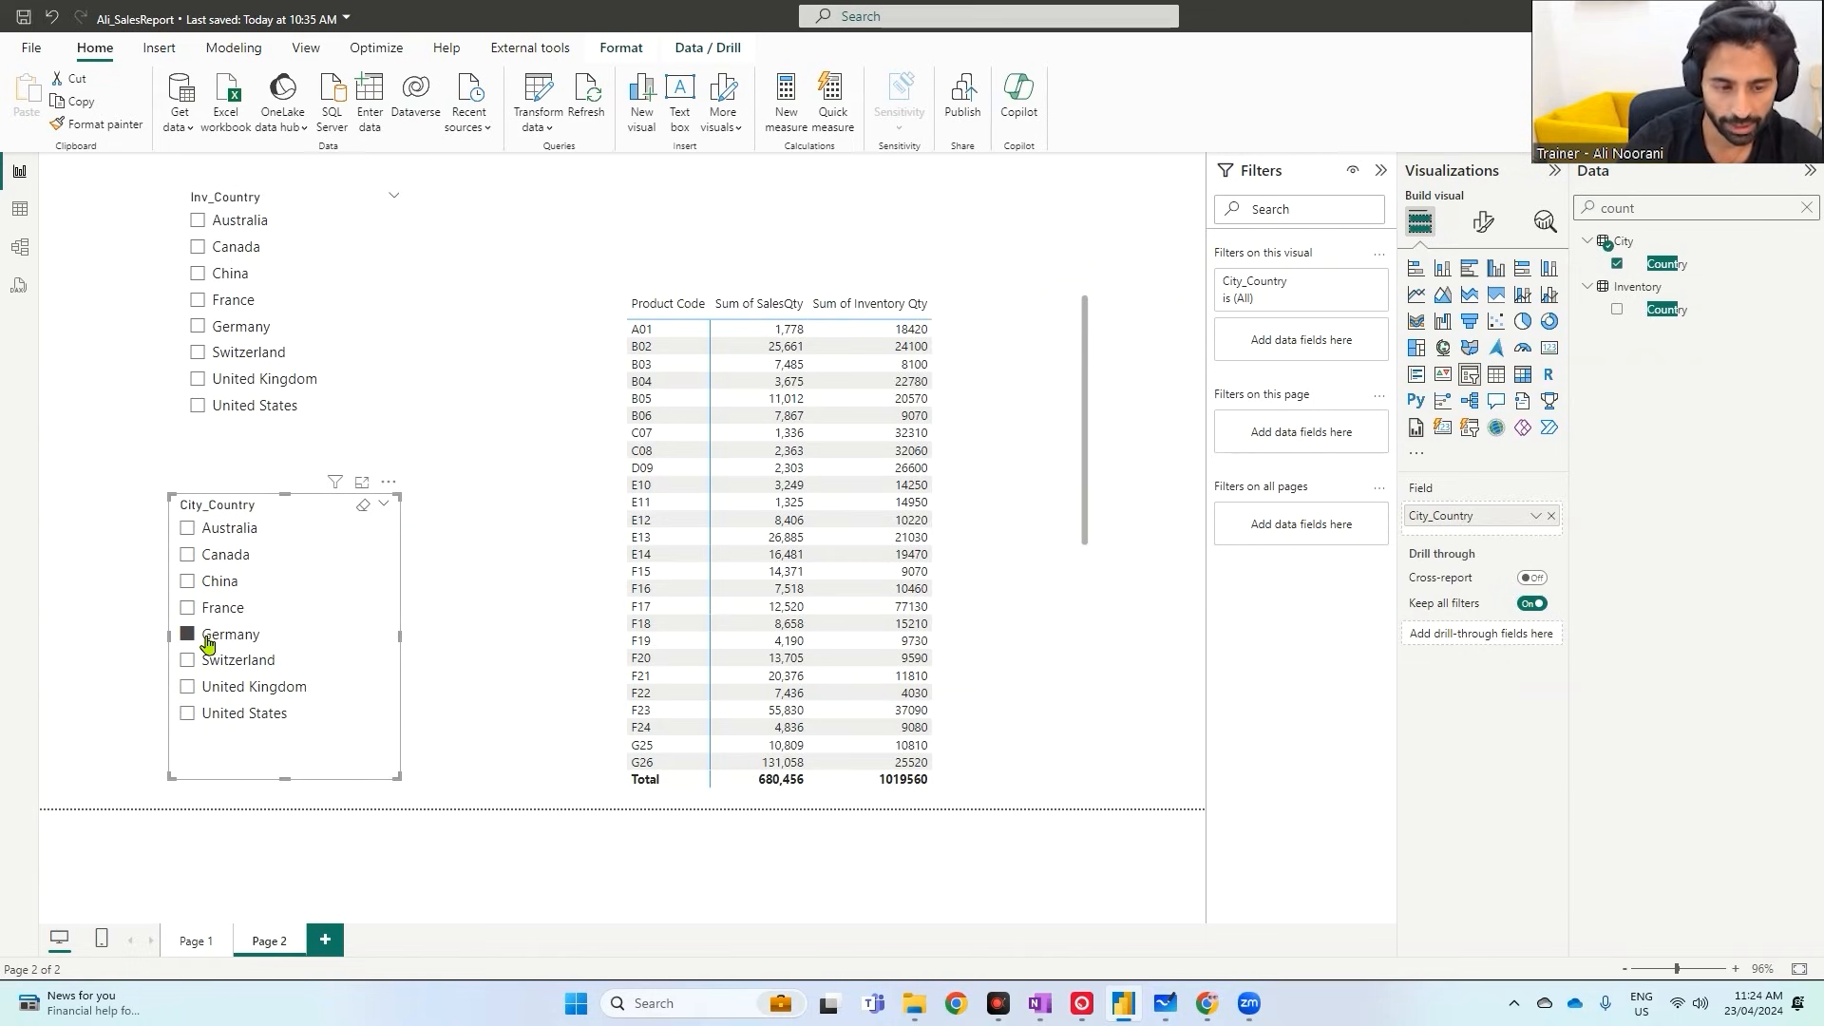
mouse_move(226, 642)
mouse_down()
mouse_move(335, 484)
mouse_move(722, 259)
mouse_move(753, 306)
mouse_up()
key(Escape)
- Create an active many-to-many relationship between Country in City and Country in Inventory, with cross filter direction Single (City filters Inventory)
click(19, 255)
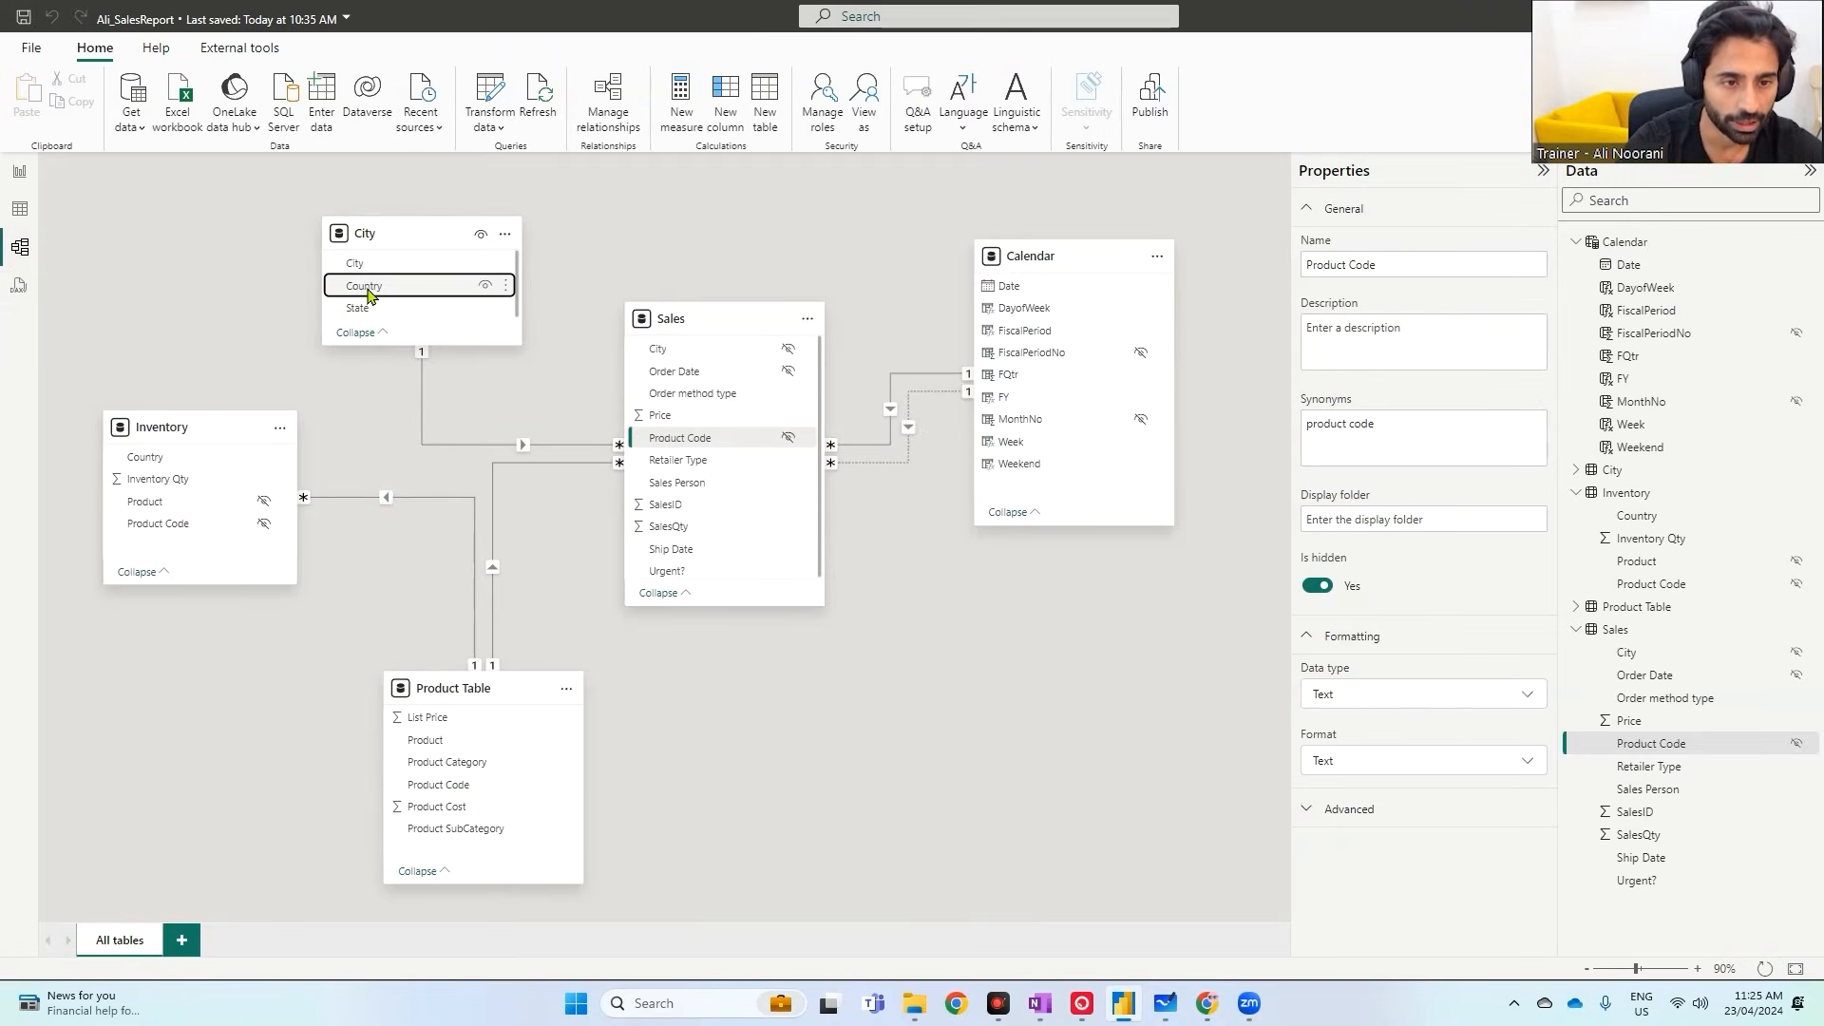
drag(369, 296, 147, 465)
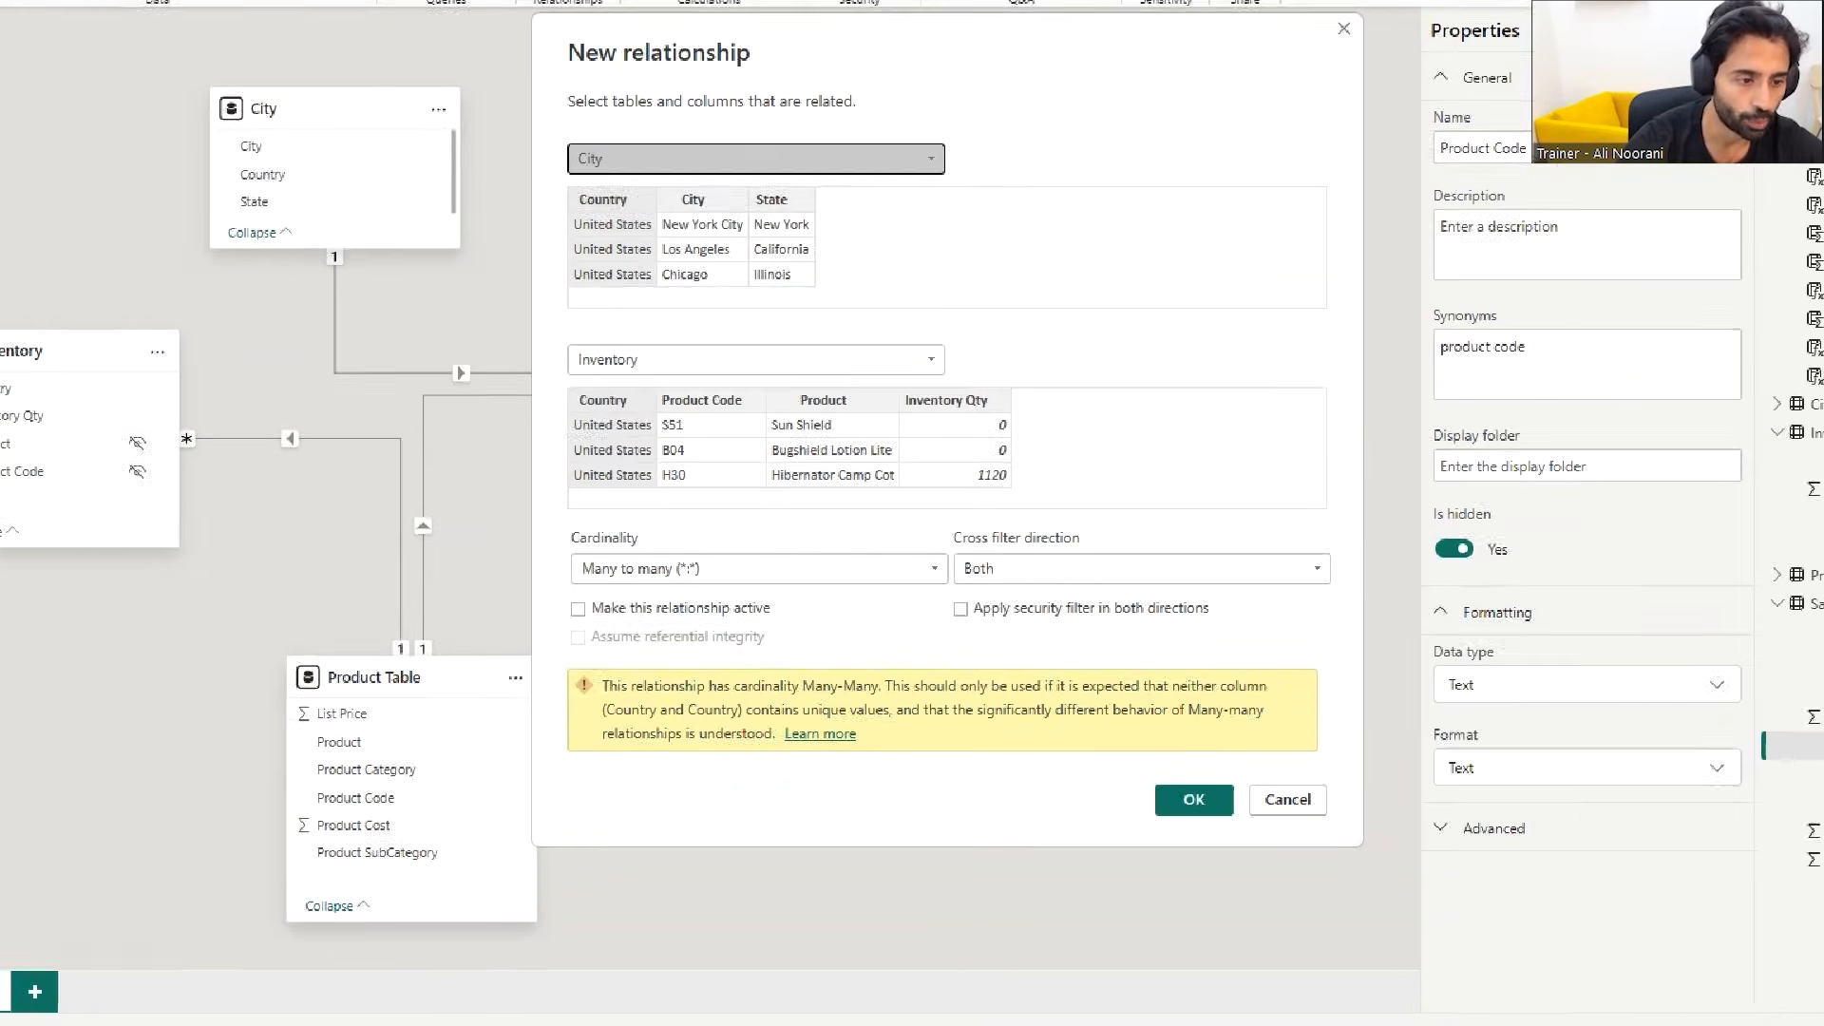
drag(663, 701, 862, 713)
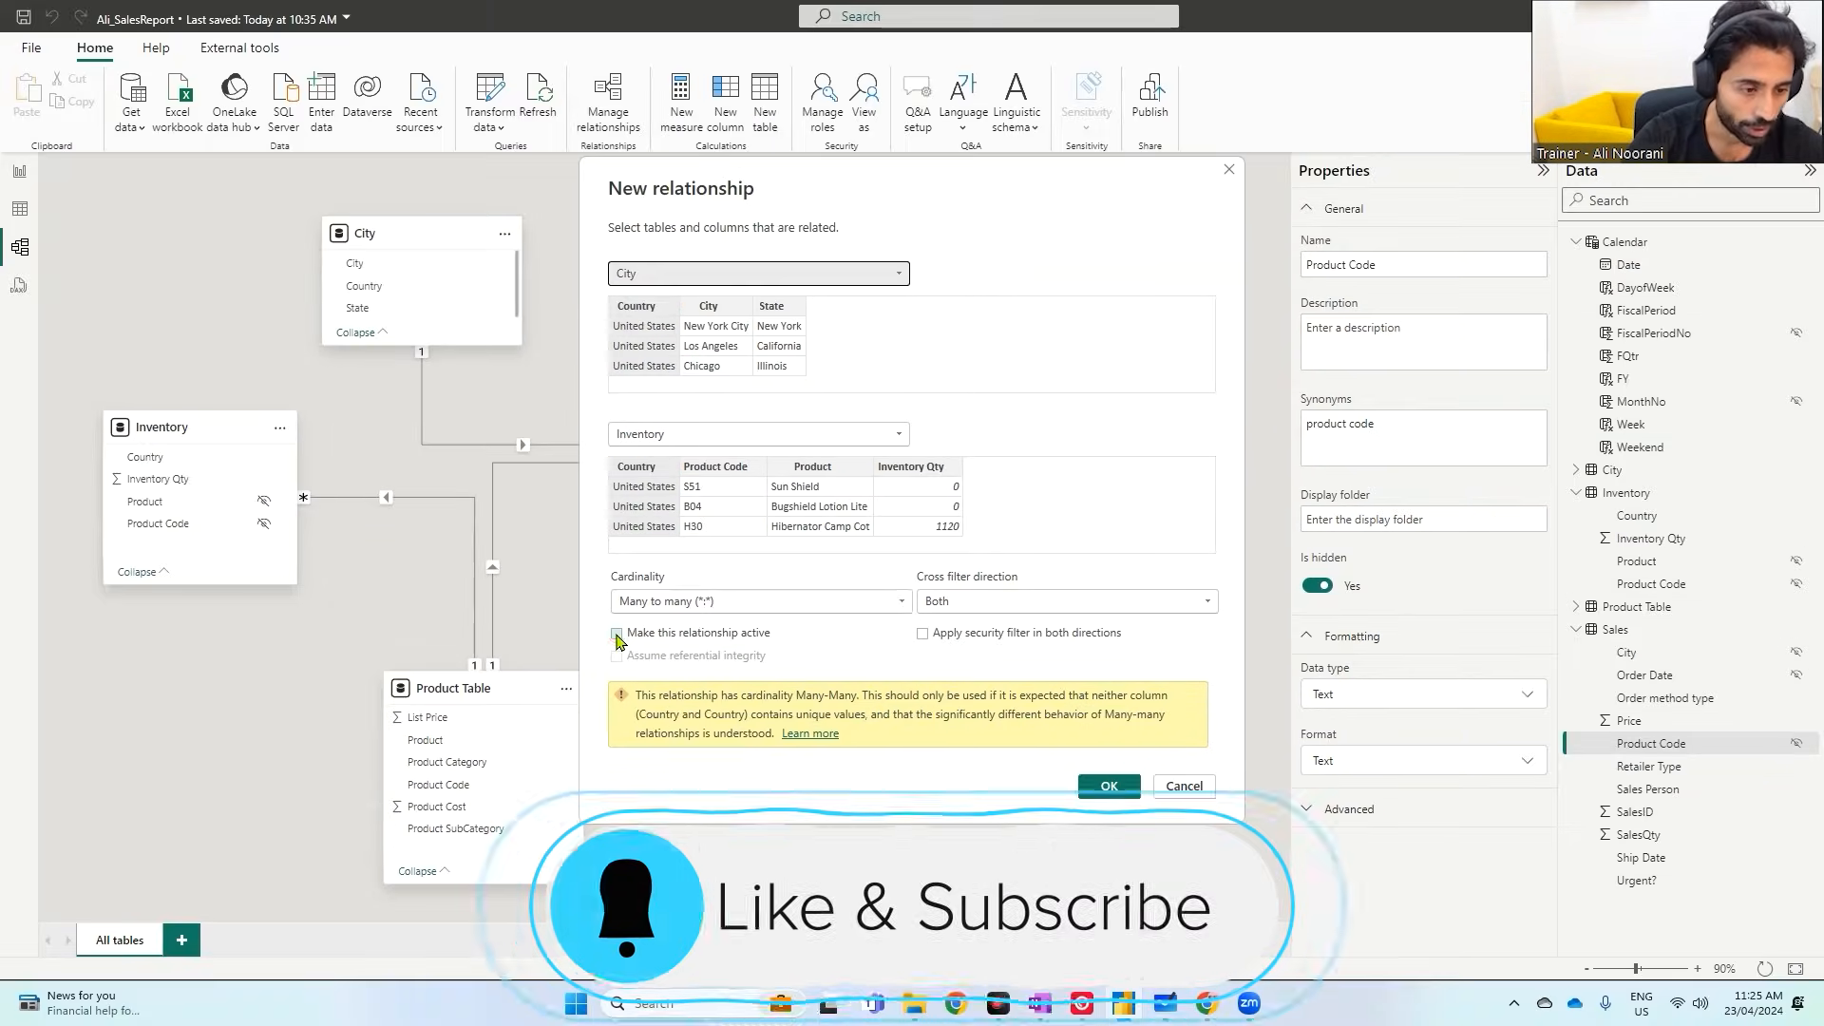
click(617, 634)
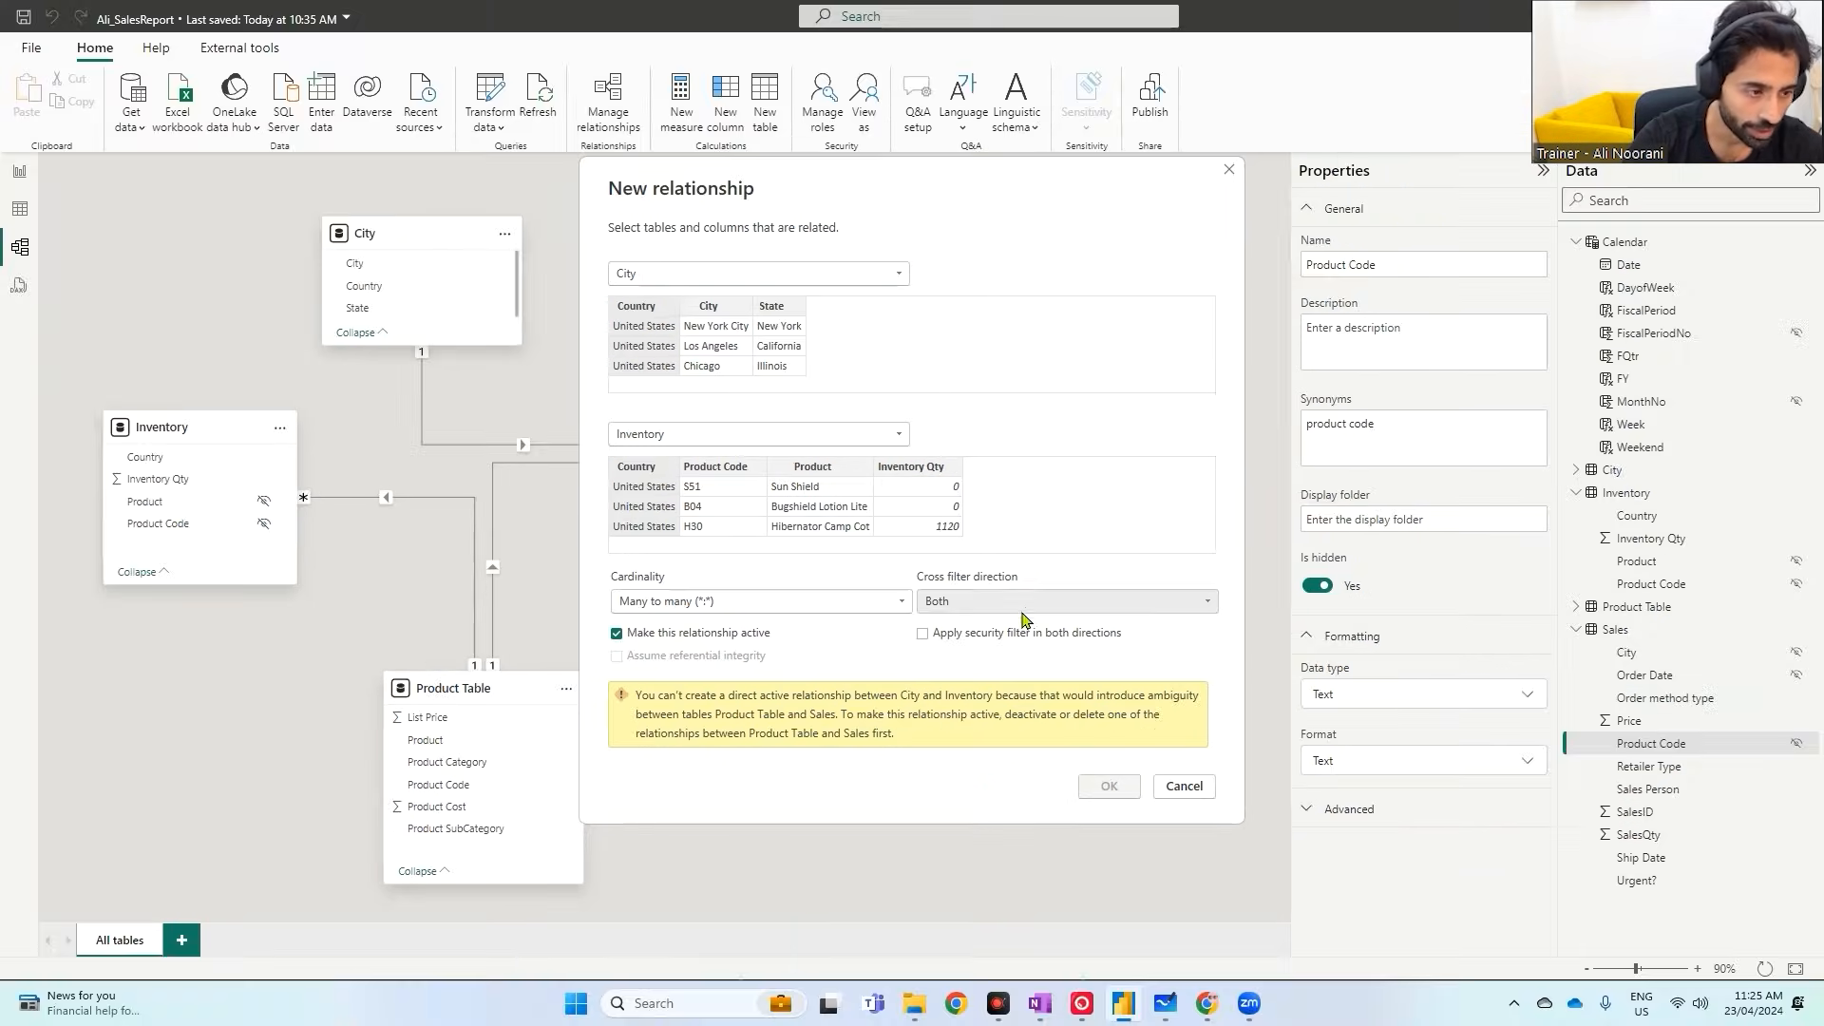
click(1024, 612)
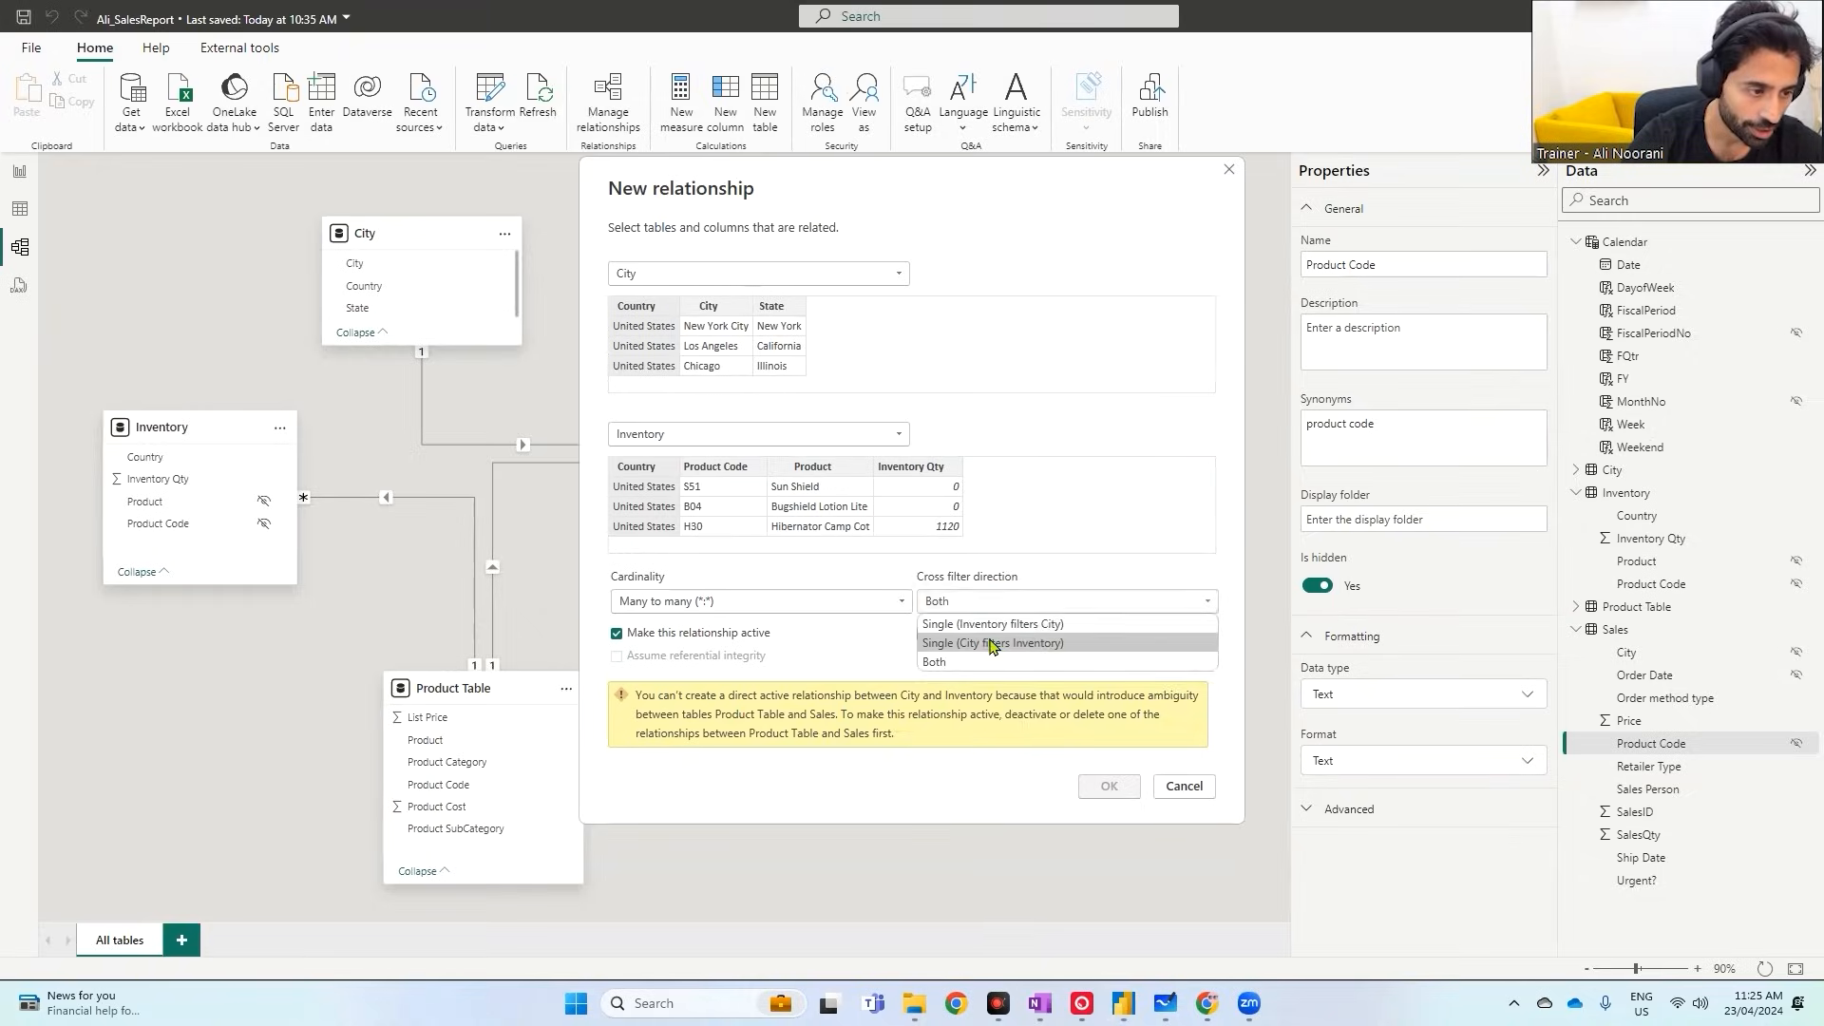
click(965, 618)
click(1105, 787)
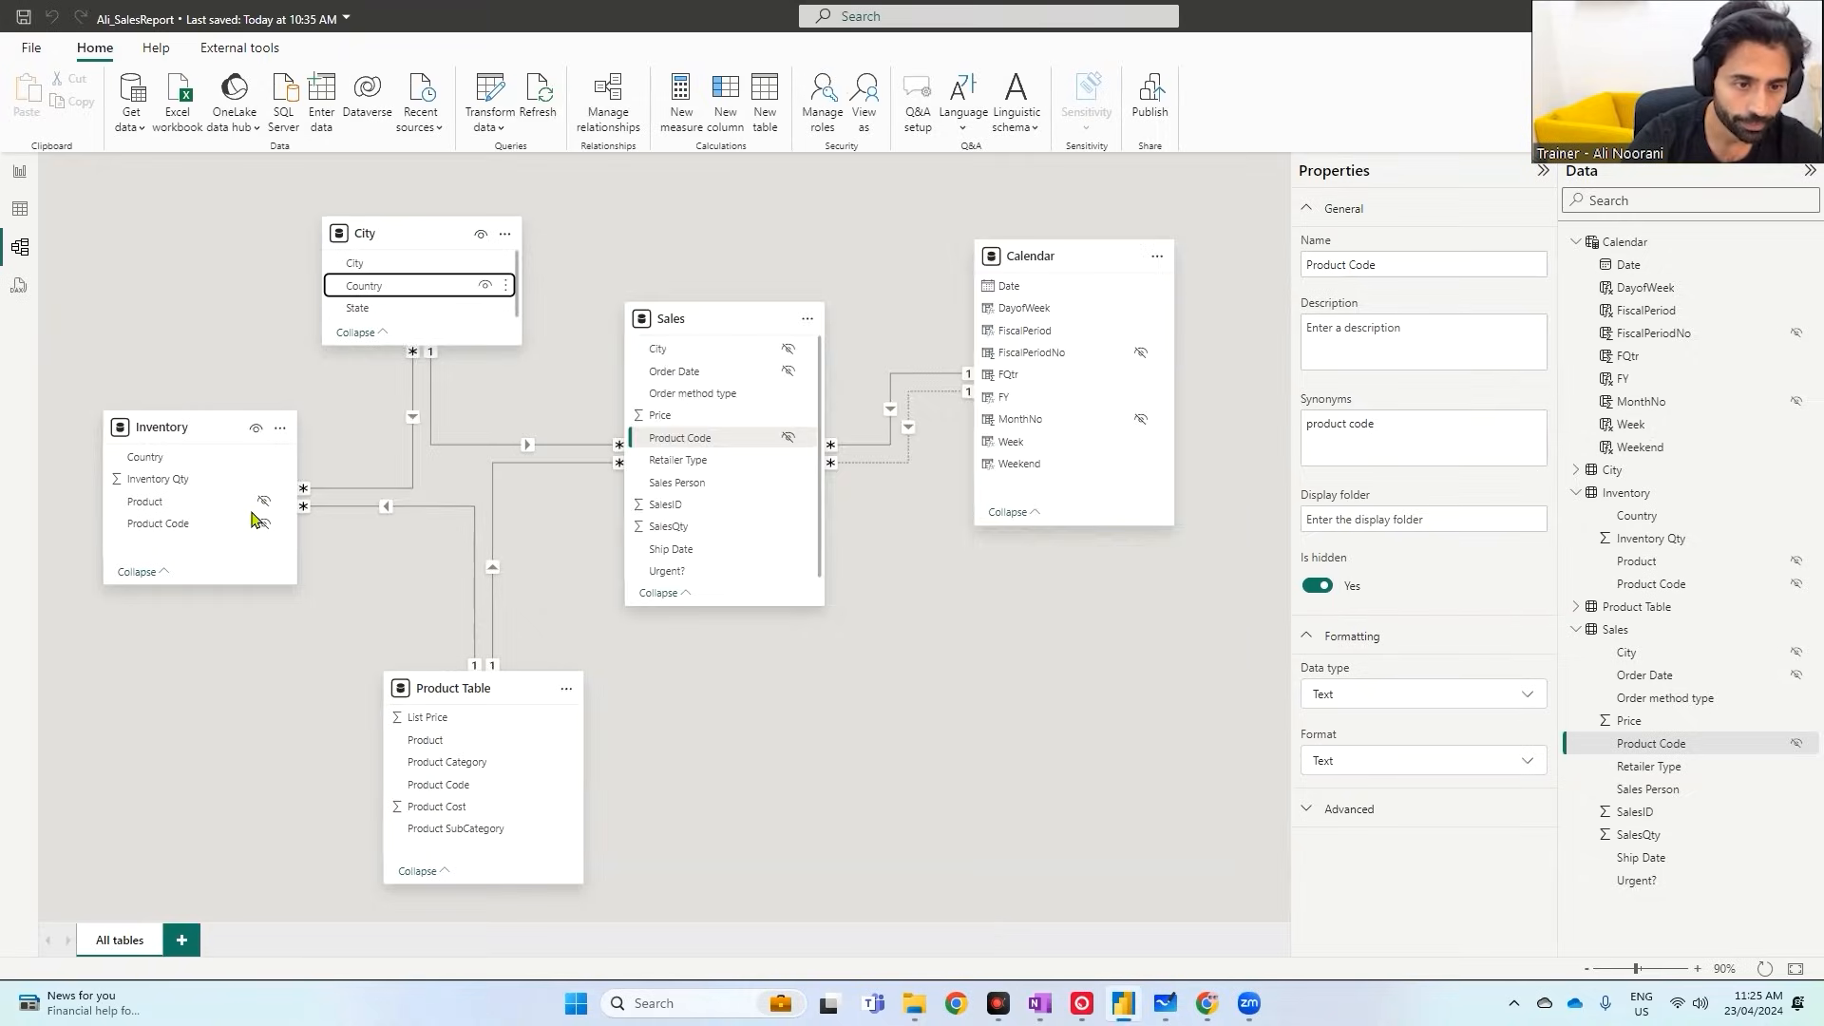
mouse_move(350, 214)
mouse_down()
mouse_move(449, 239)
mouse_move(433, 376)
mouse_move(389, 466)
mouse_move(326, 484)
mouse_up()
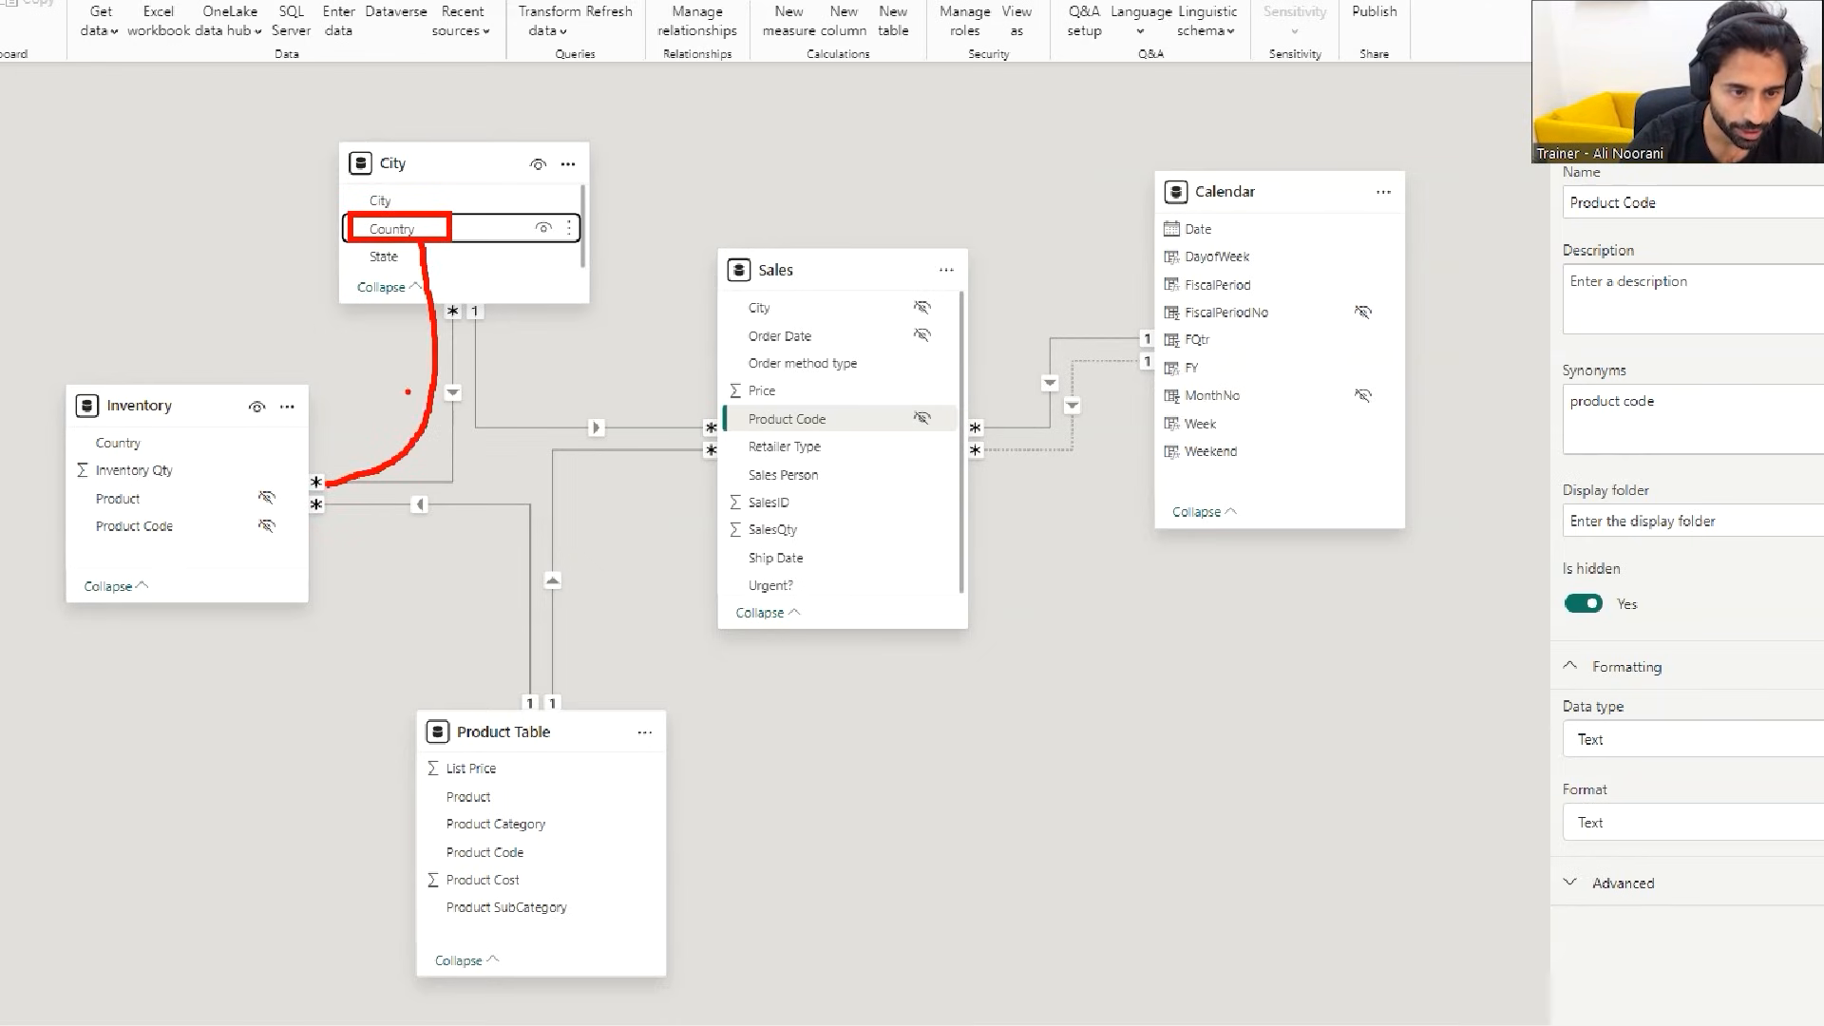
drag(428, 431, 470, 416)
key(ctrl+z)
key(ctrl+z)
drag(579, 410, 626, 453)
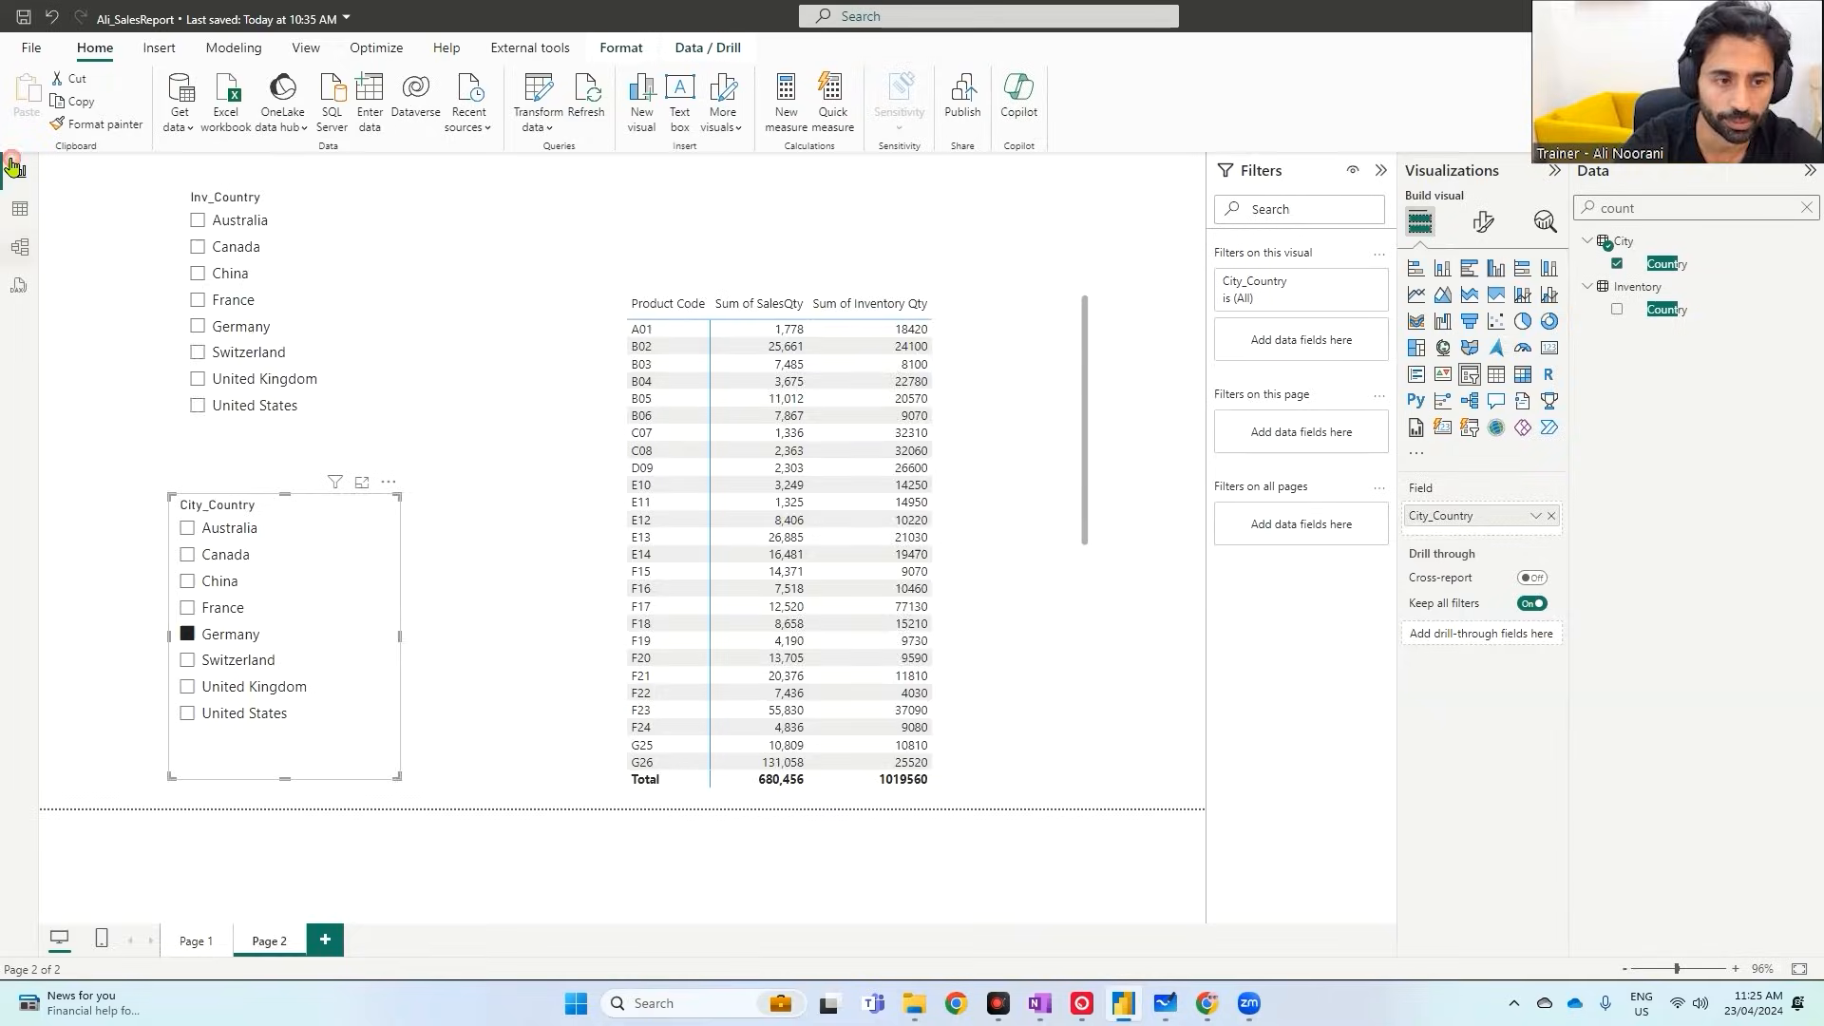
- Filter the matrix by France and Australia in turn with the City_Country slicer and compare both quantities for product A01
click(154, 627)
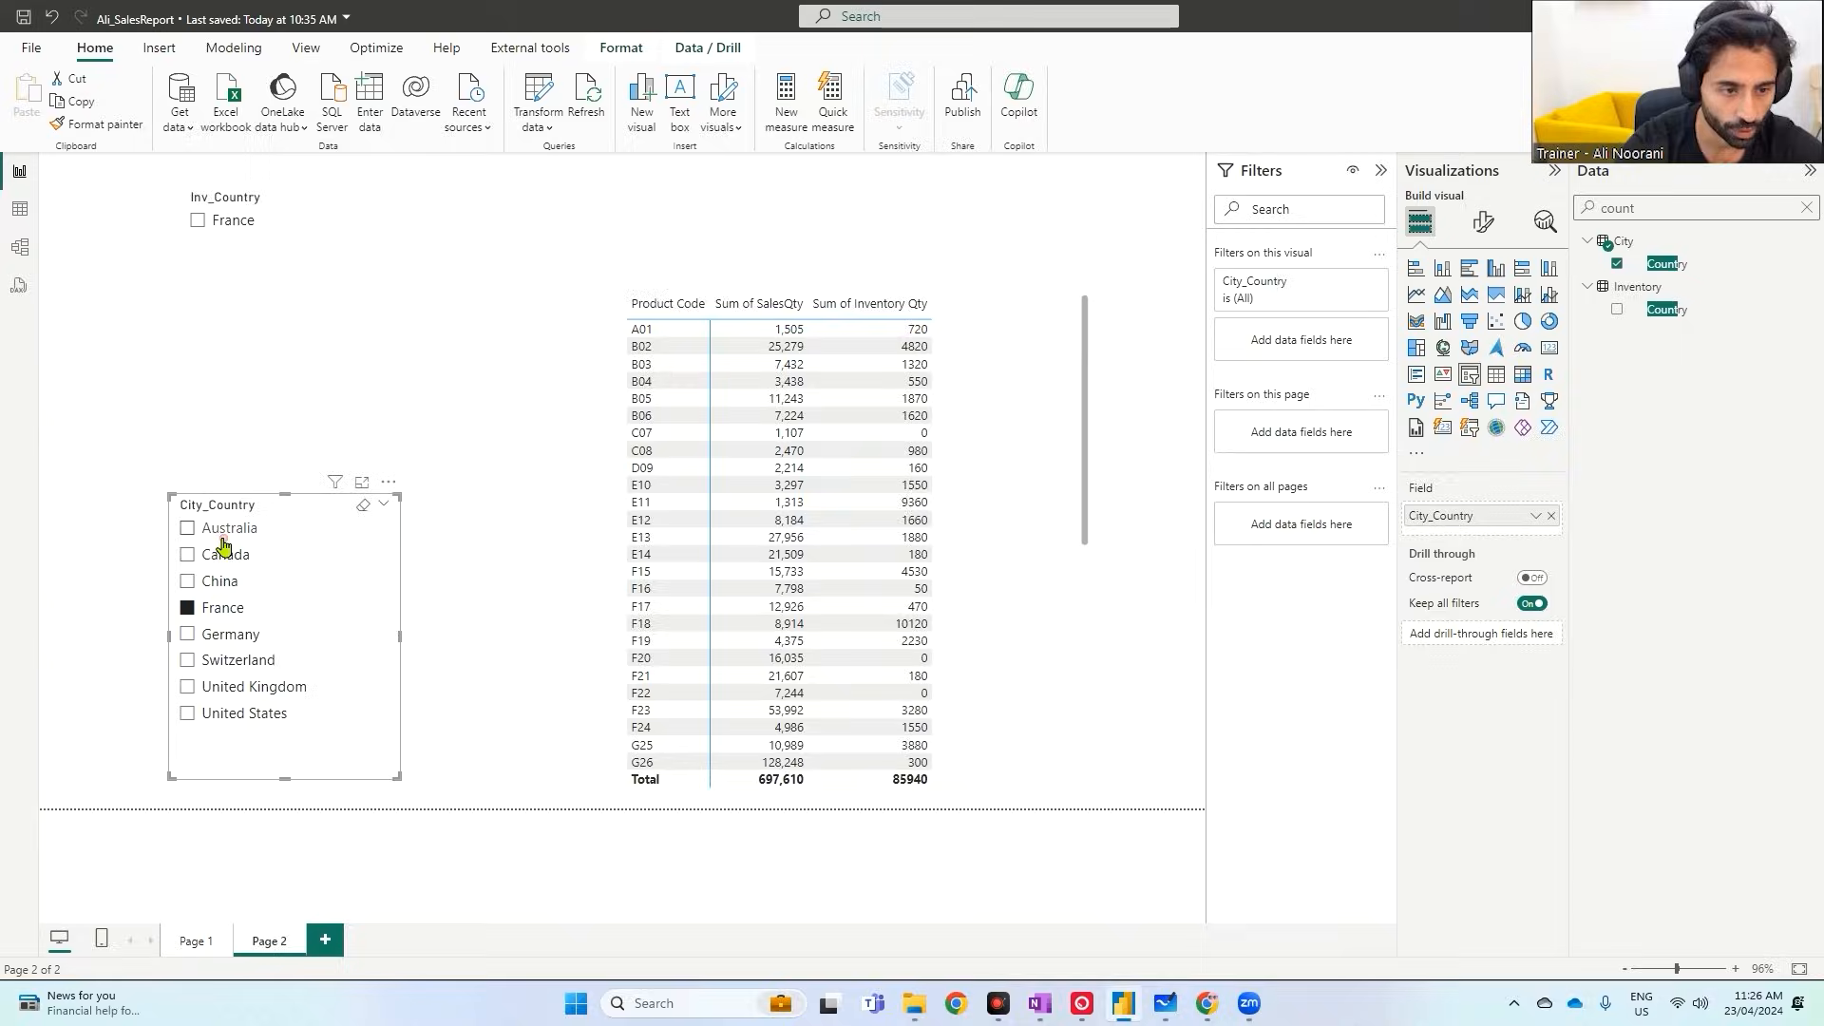
click(210, 513)
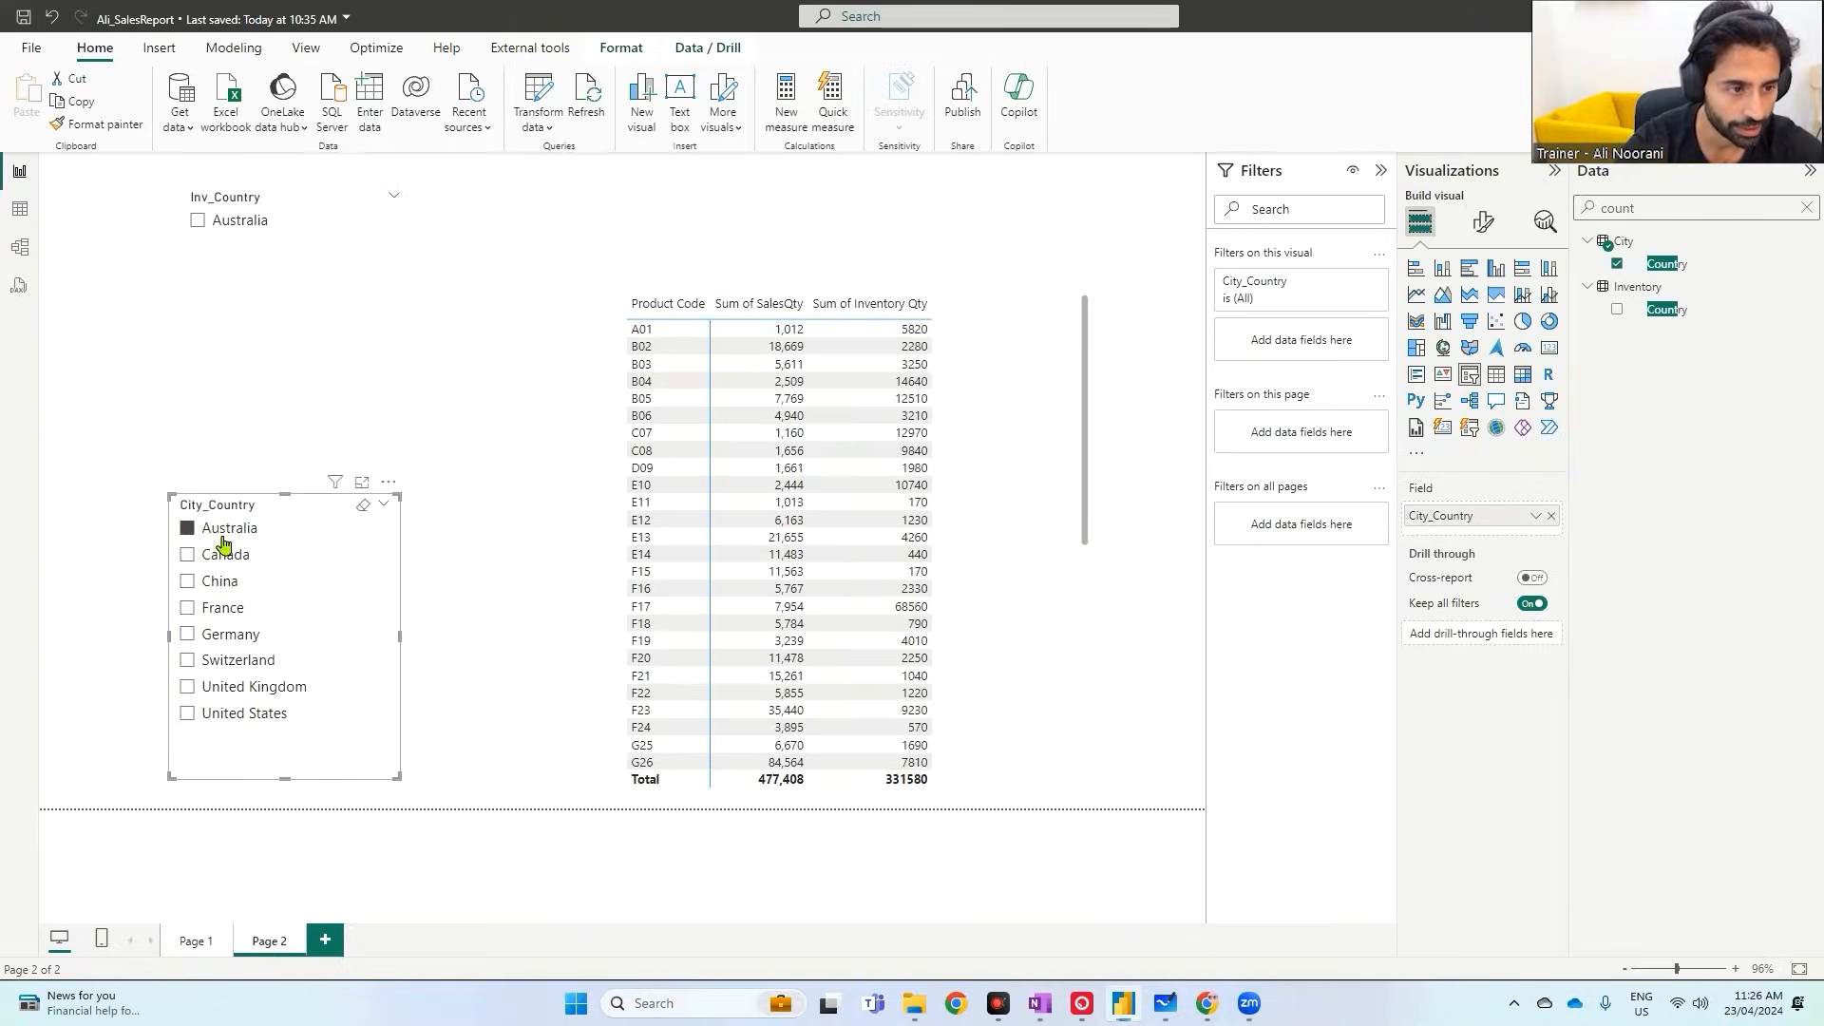
mouse_move(812, 327)
mouse_down()
mouse_move(756, 329)
mouse_move(809, 340)
mouse_up()
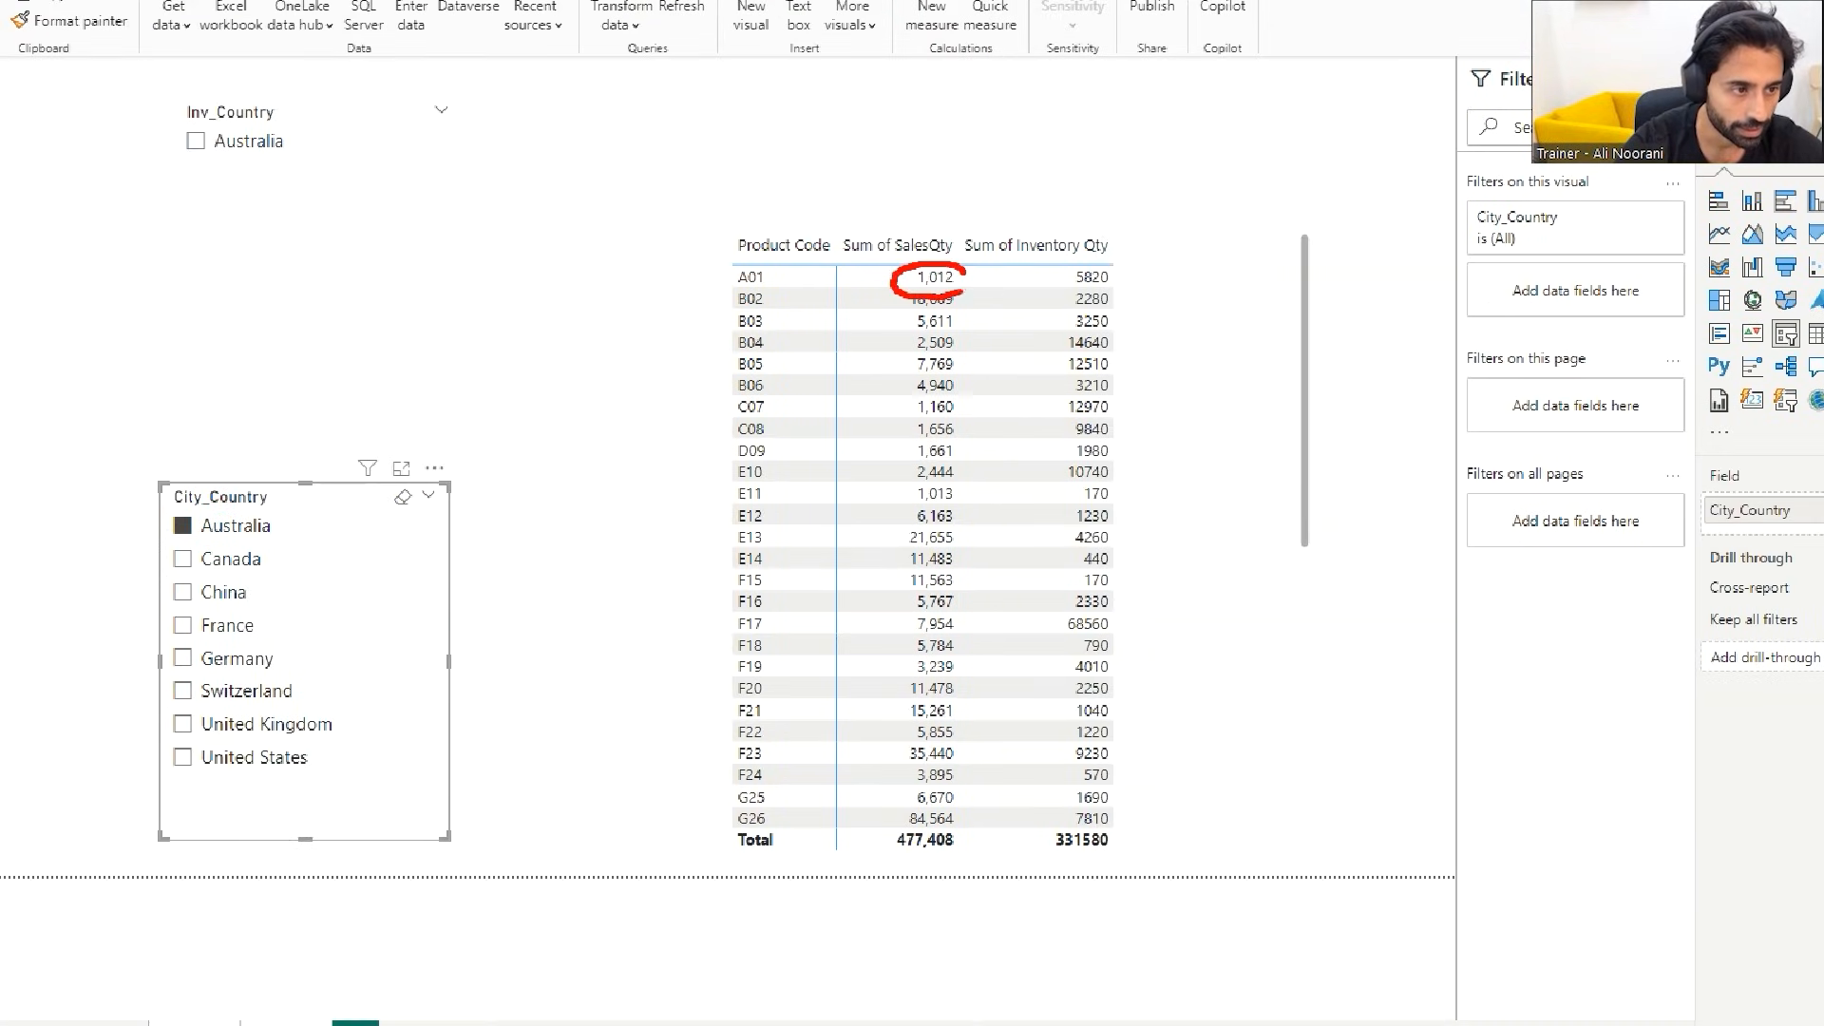
drag(963, 295, 976, 276)
mouse_move(1123, 266)
mouse_down()
mouse_move(1083, 296)
mouse_move(1136, 268)
mouse_up()
drag(766, 144, 926, 255)
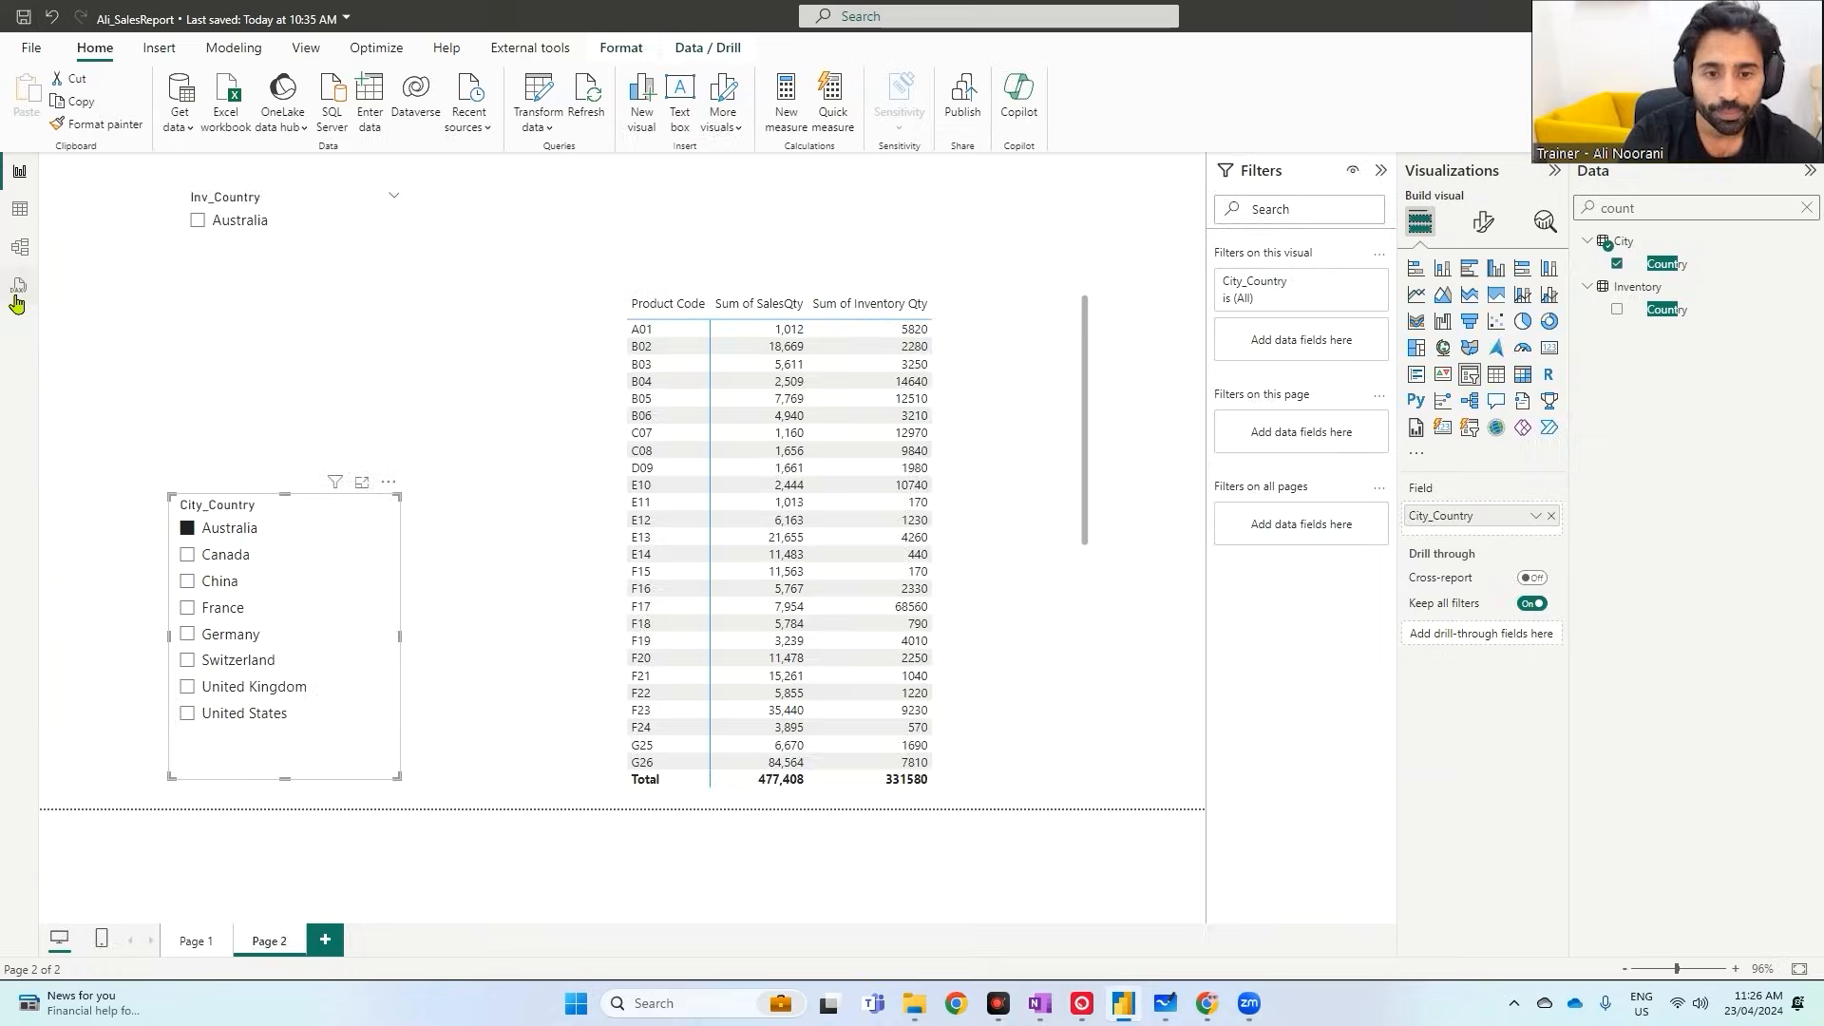
- Try to set the cross filter direction of the City–Inventory Country relationship to Single (Inventory filters City) and read the notice
click(20, 302)
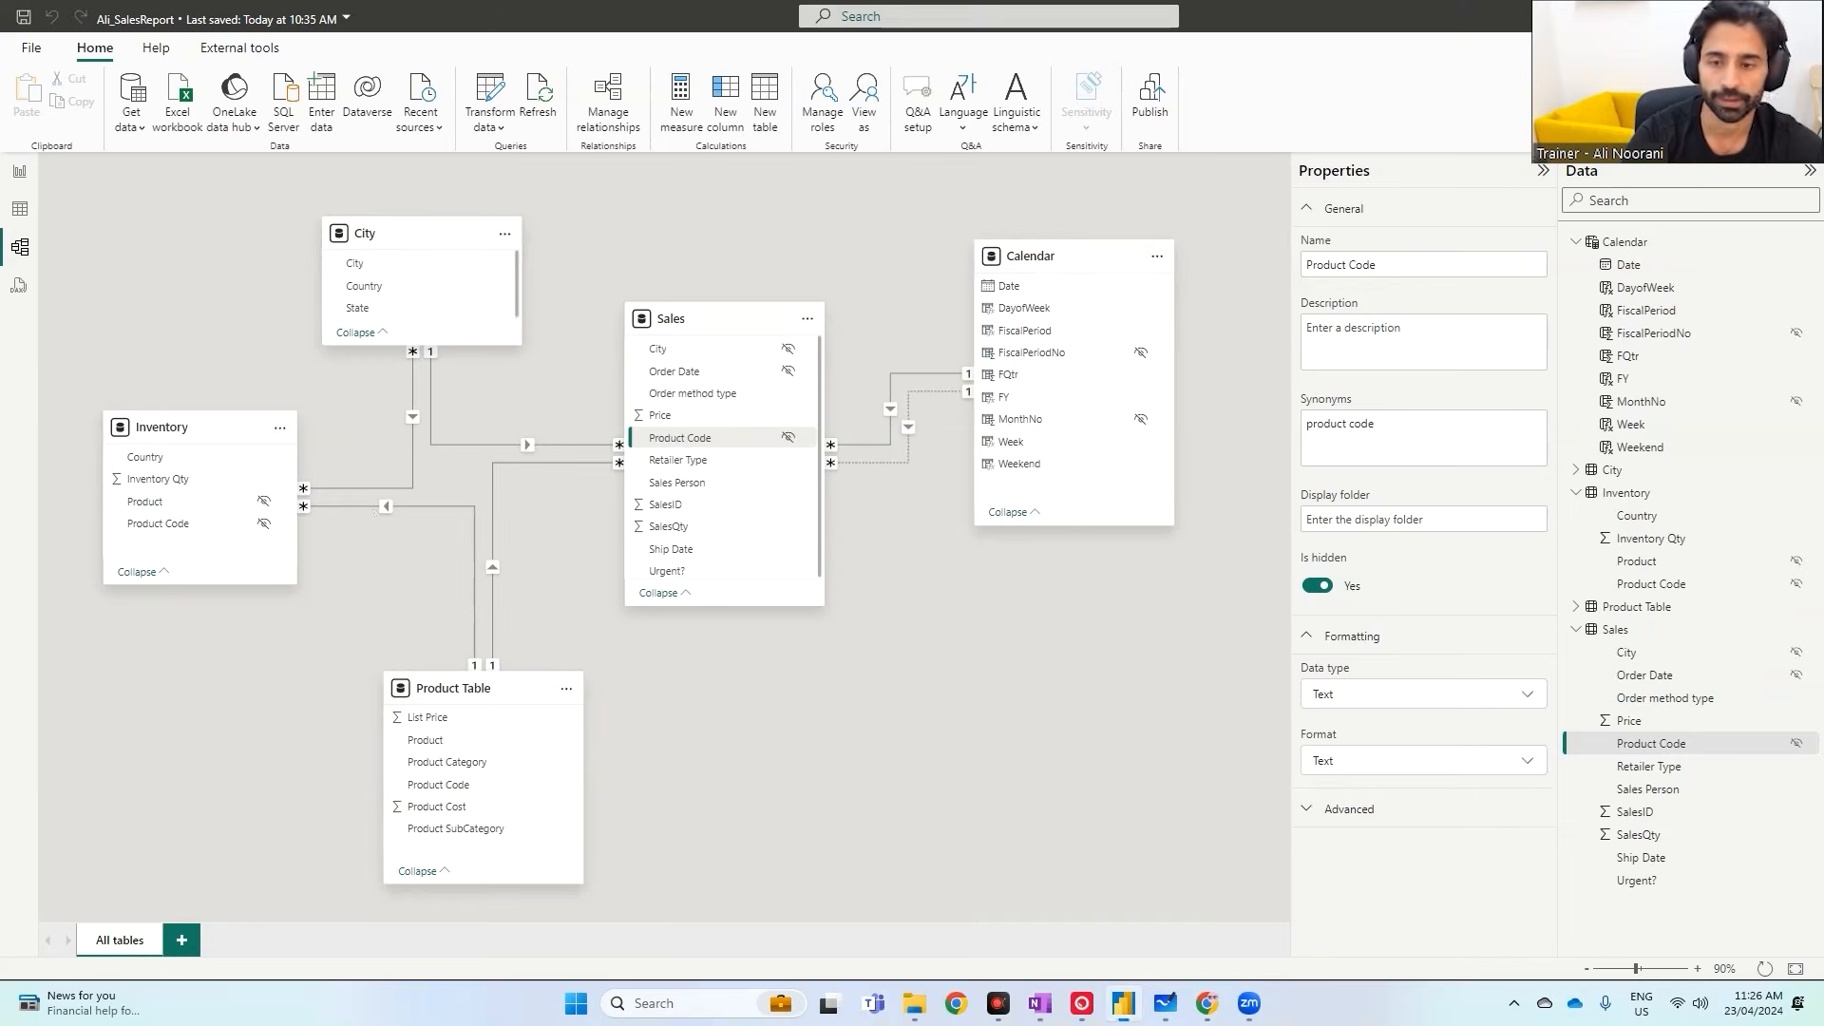
click(13, 115)
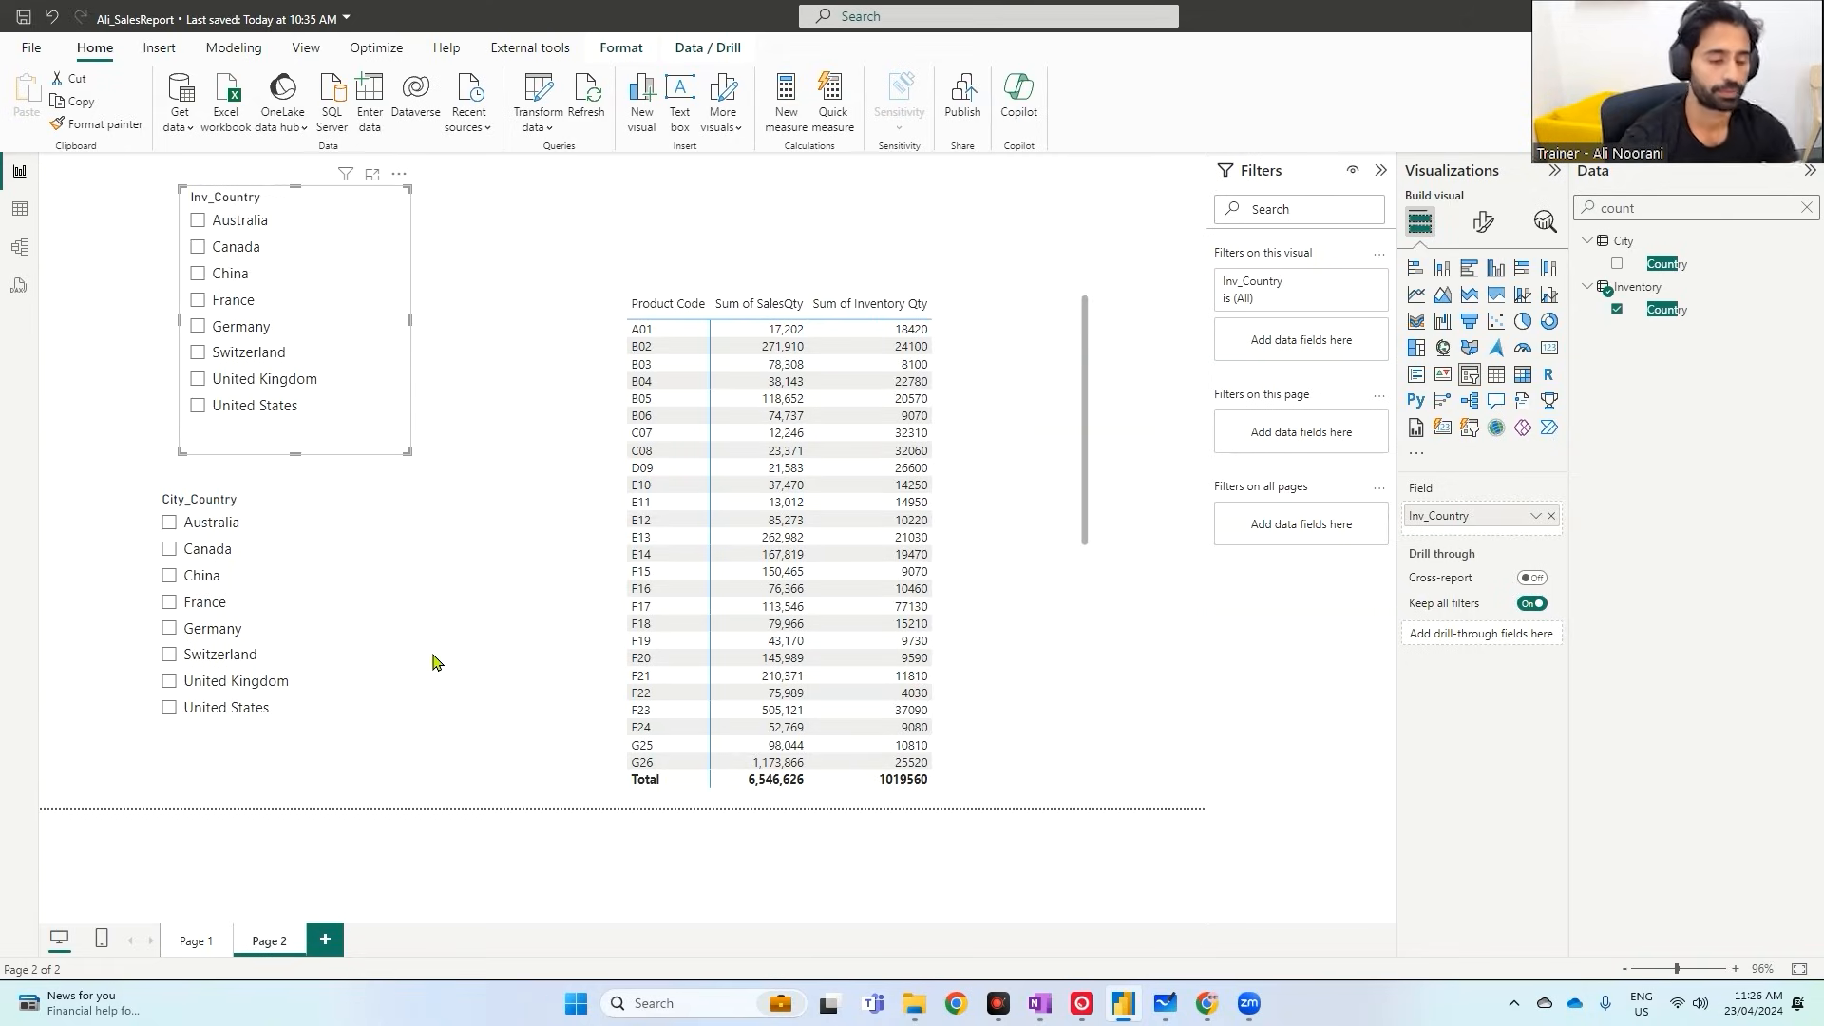
click(20, 247)
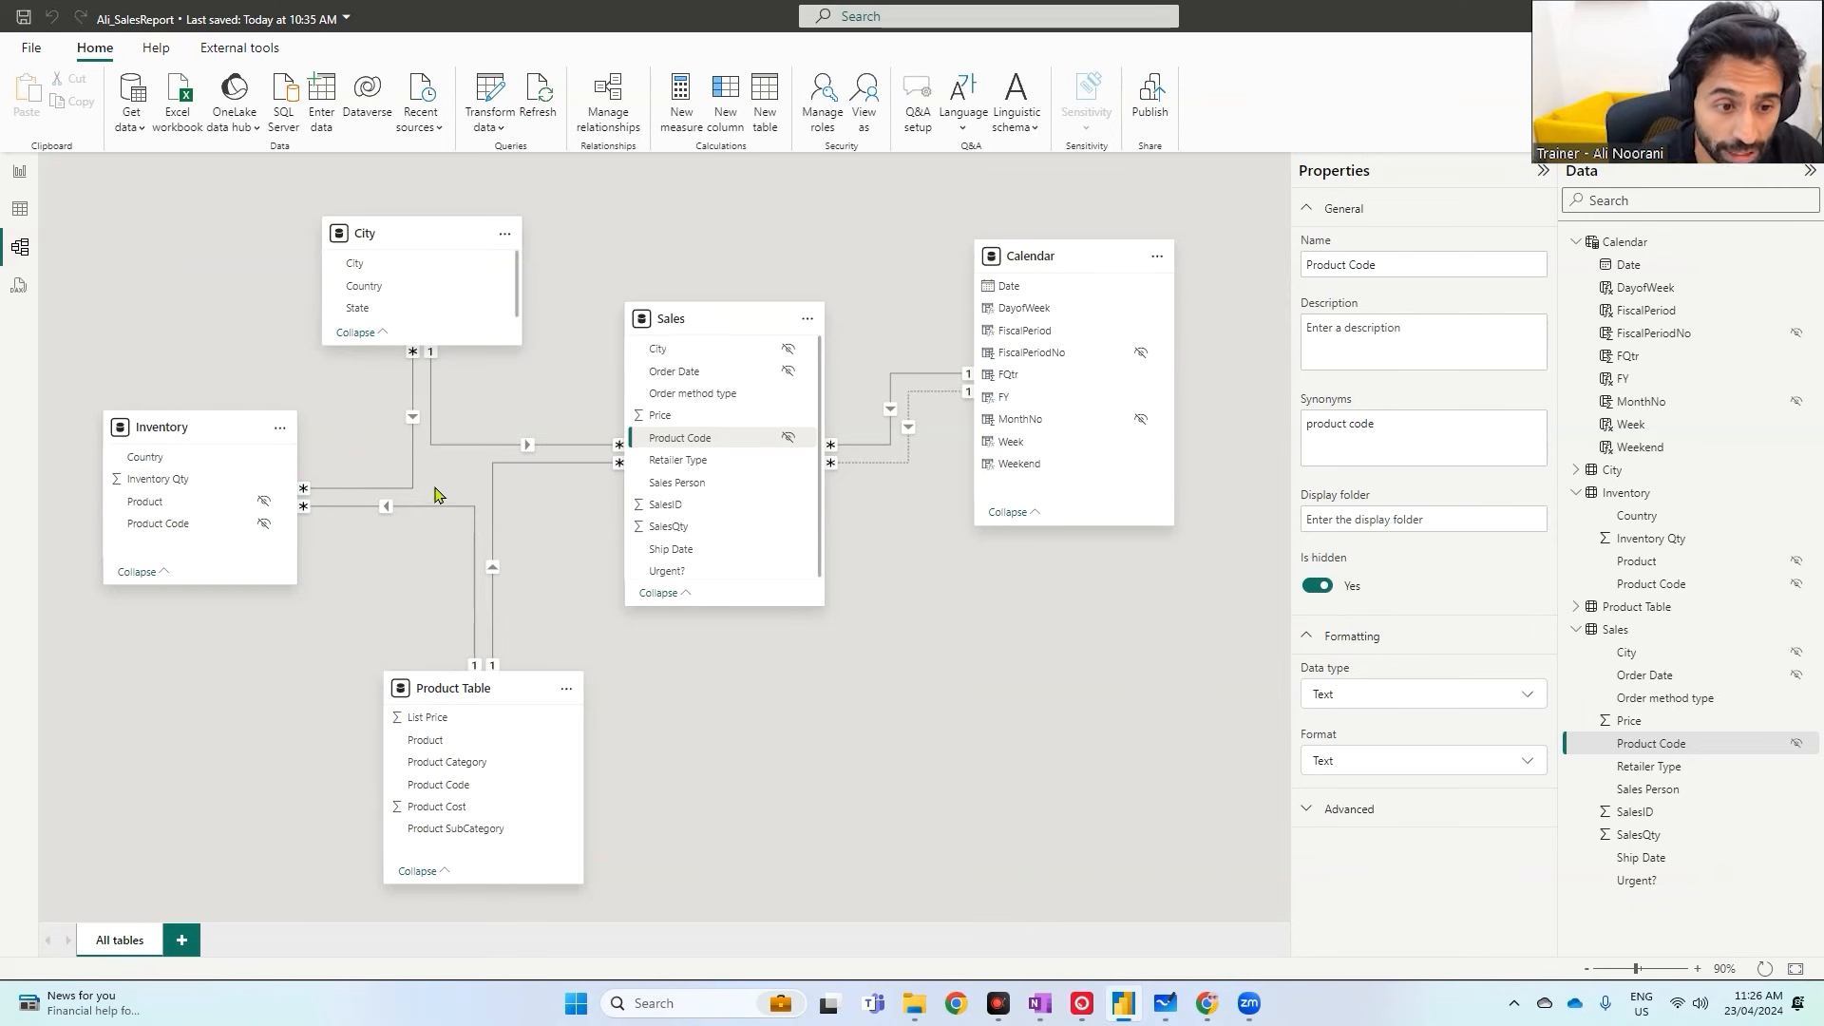
double_click(411, 494)
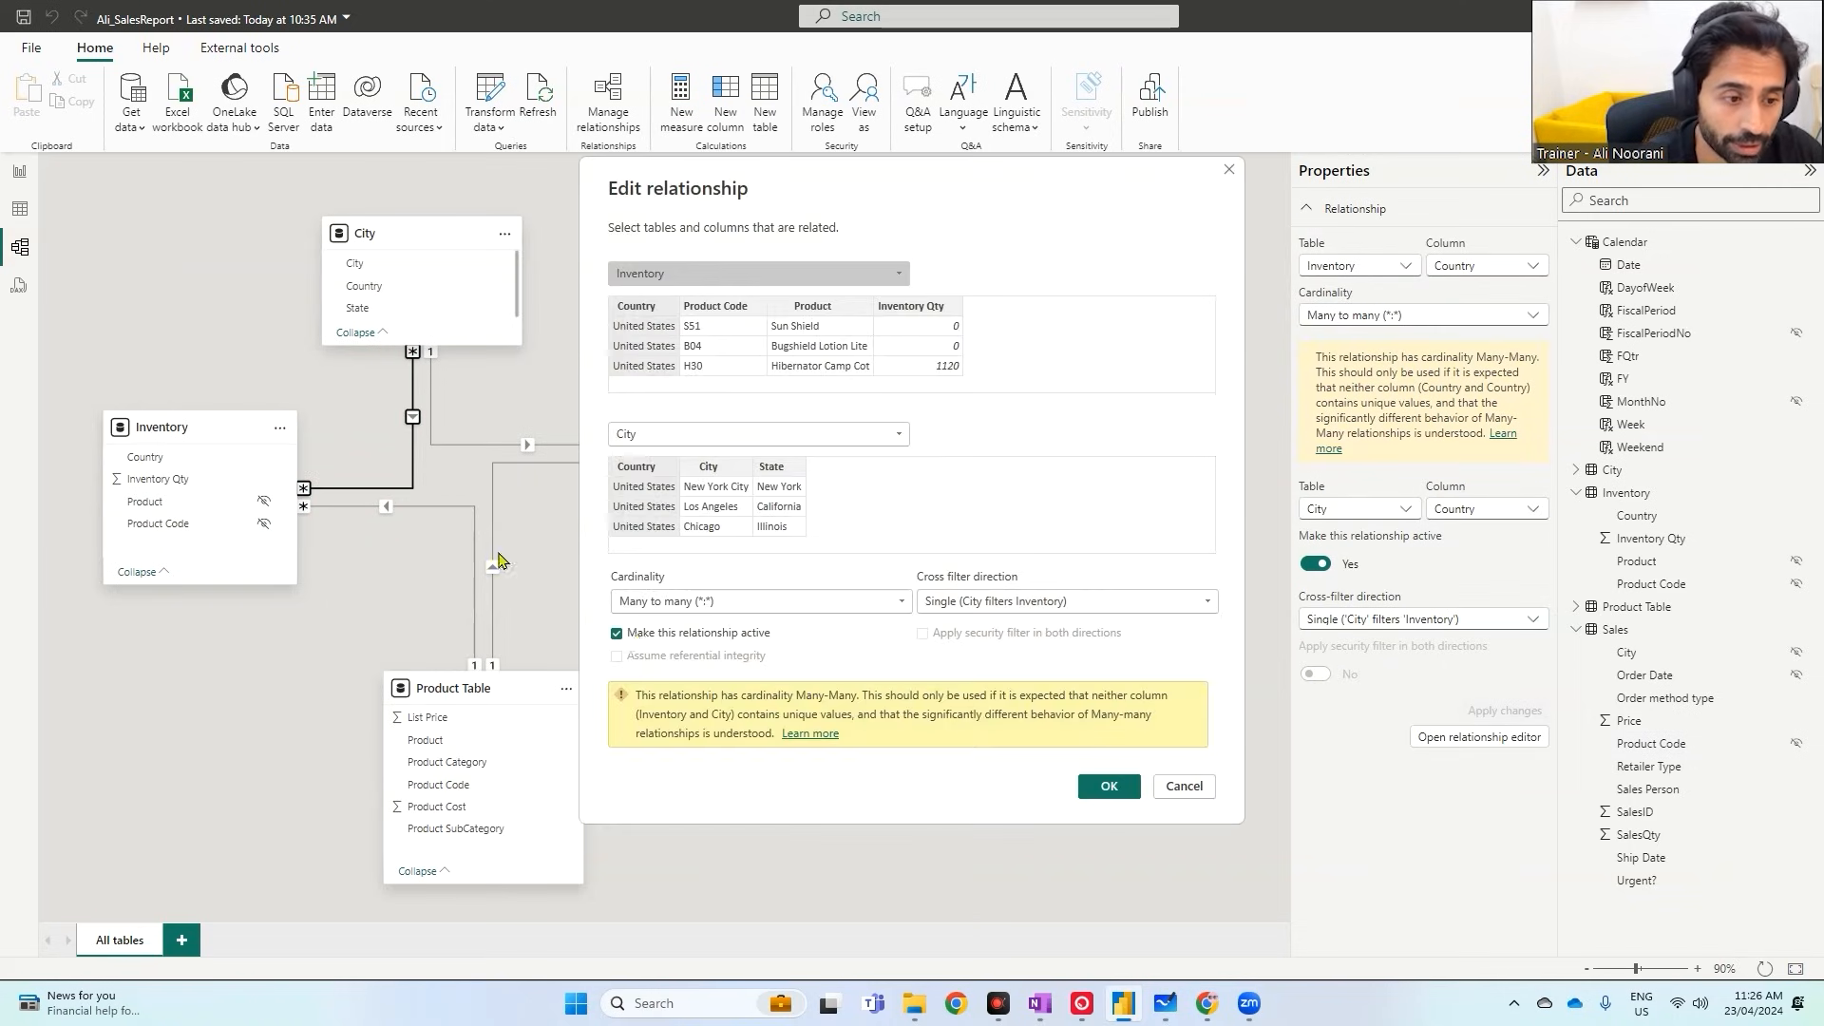
click(950, 608)
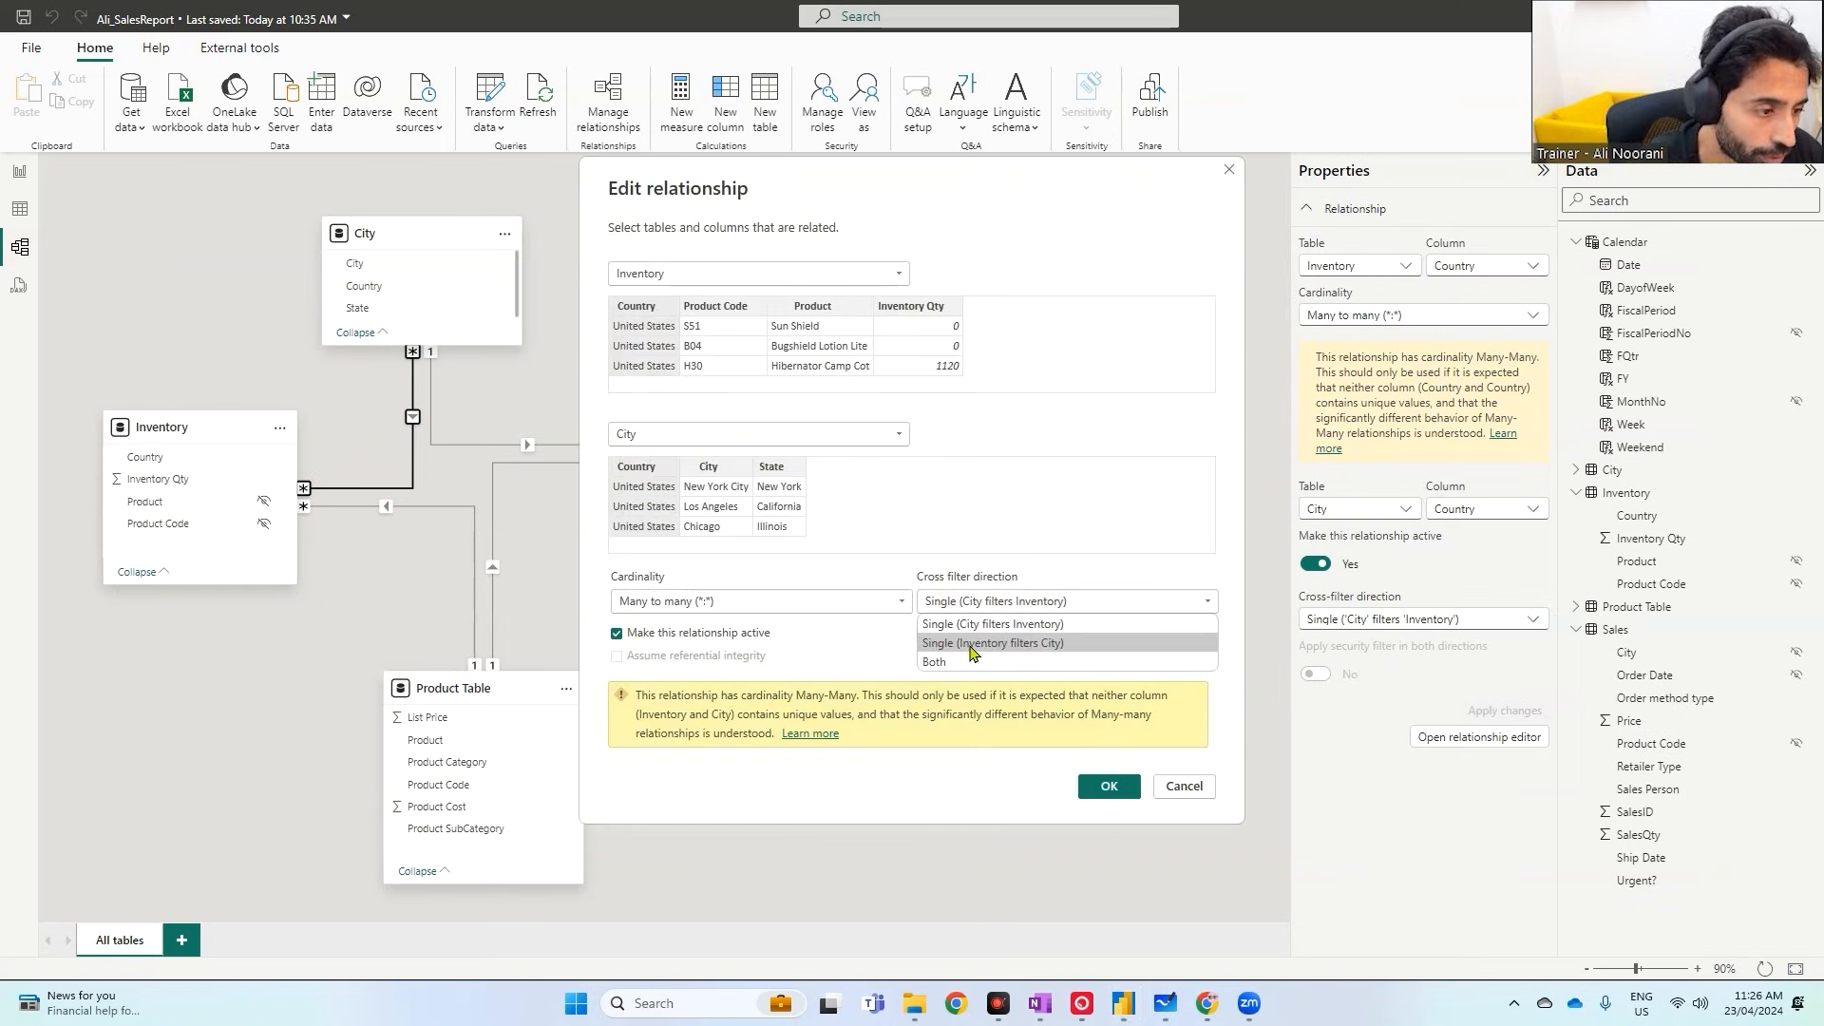
click(972, 646)
click(971, 646)
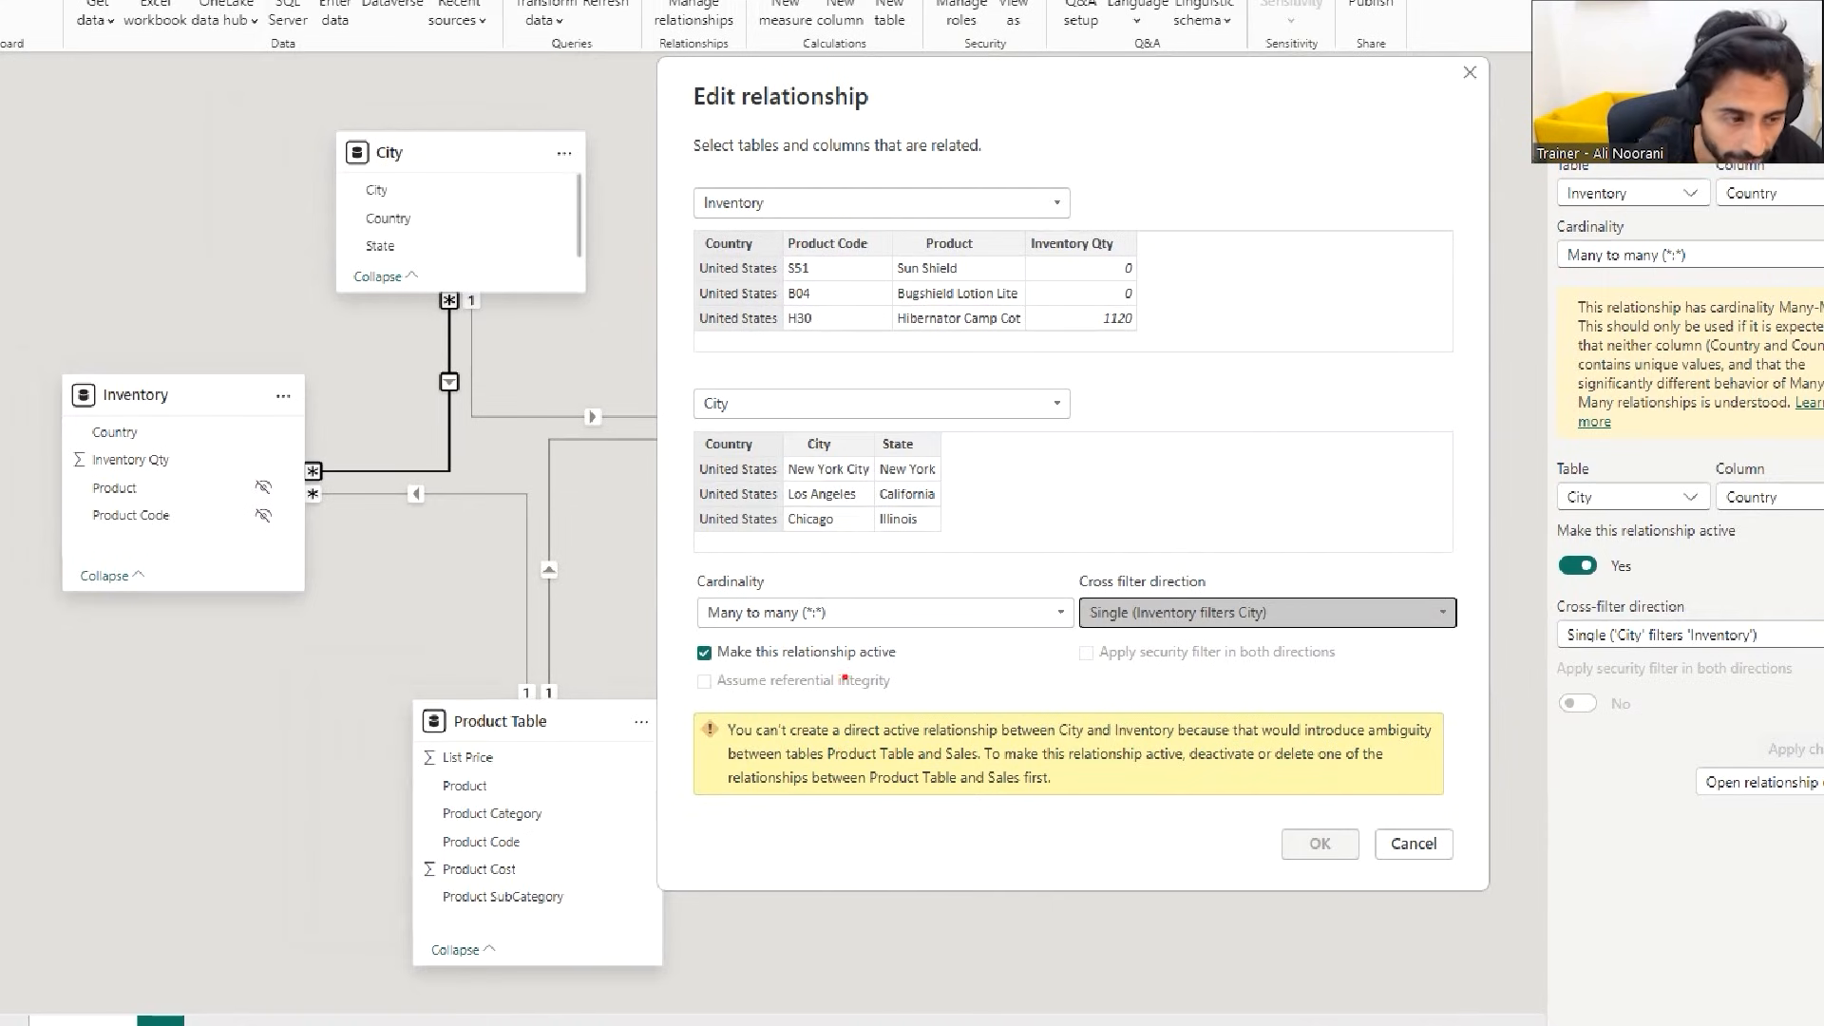
drag(767, 740, 1022, 743)
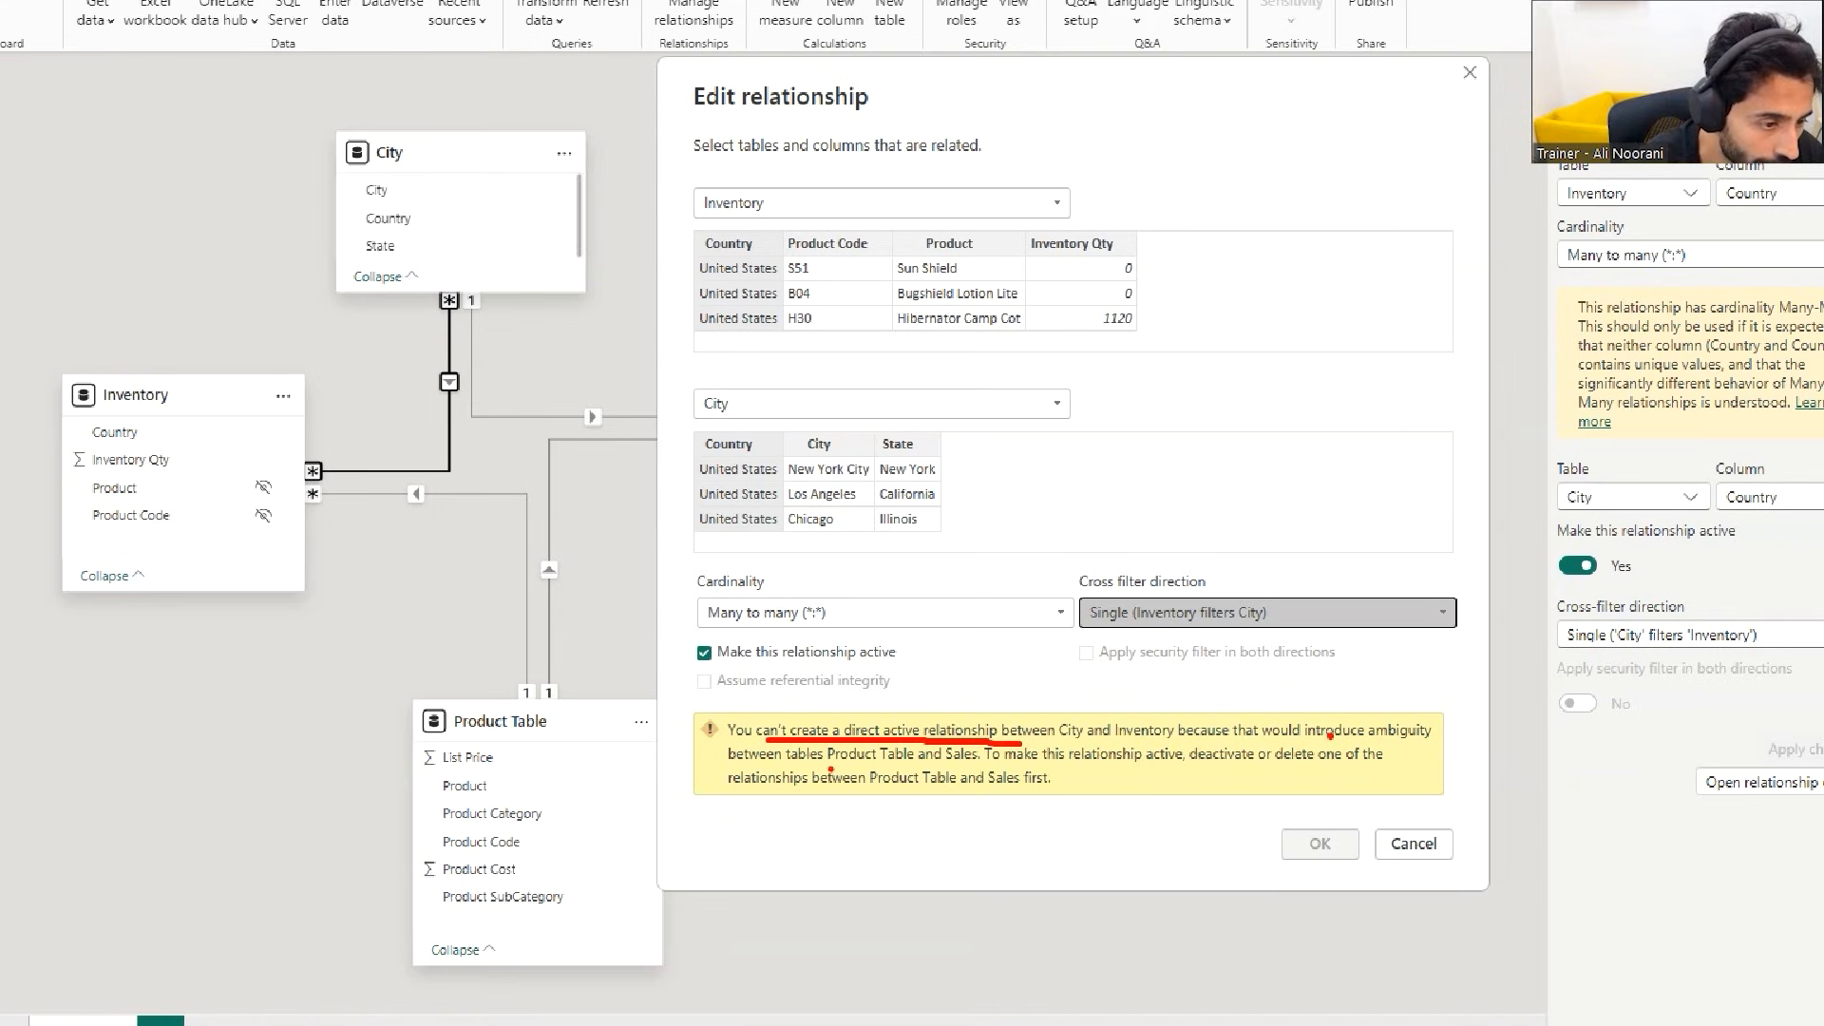
drag(855, 765, 983, 766)
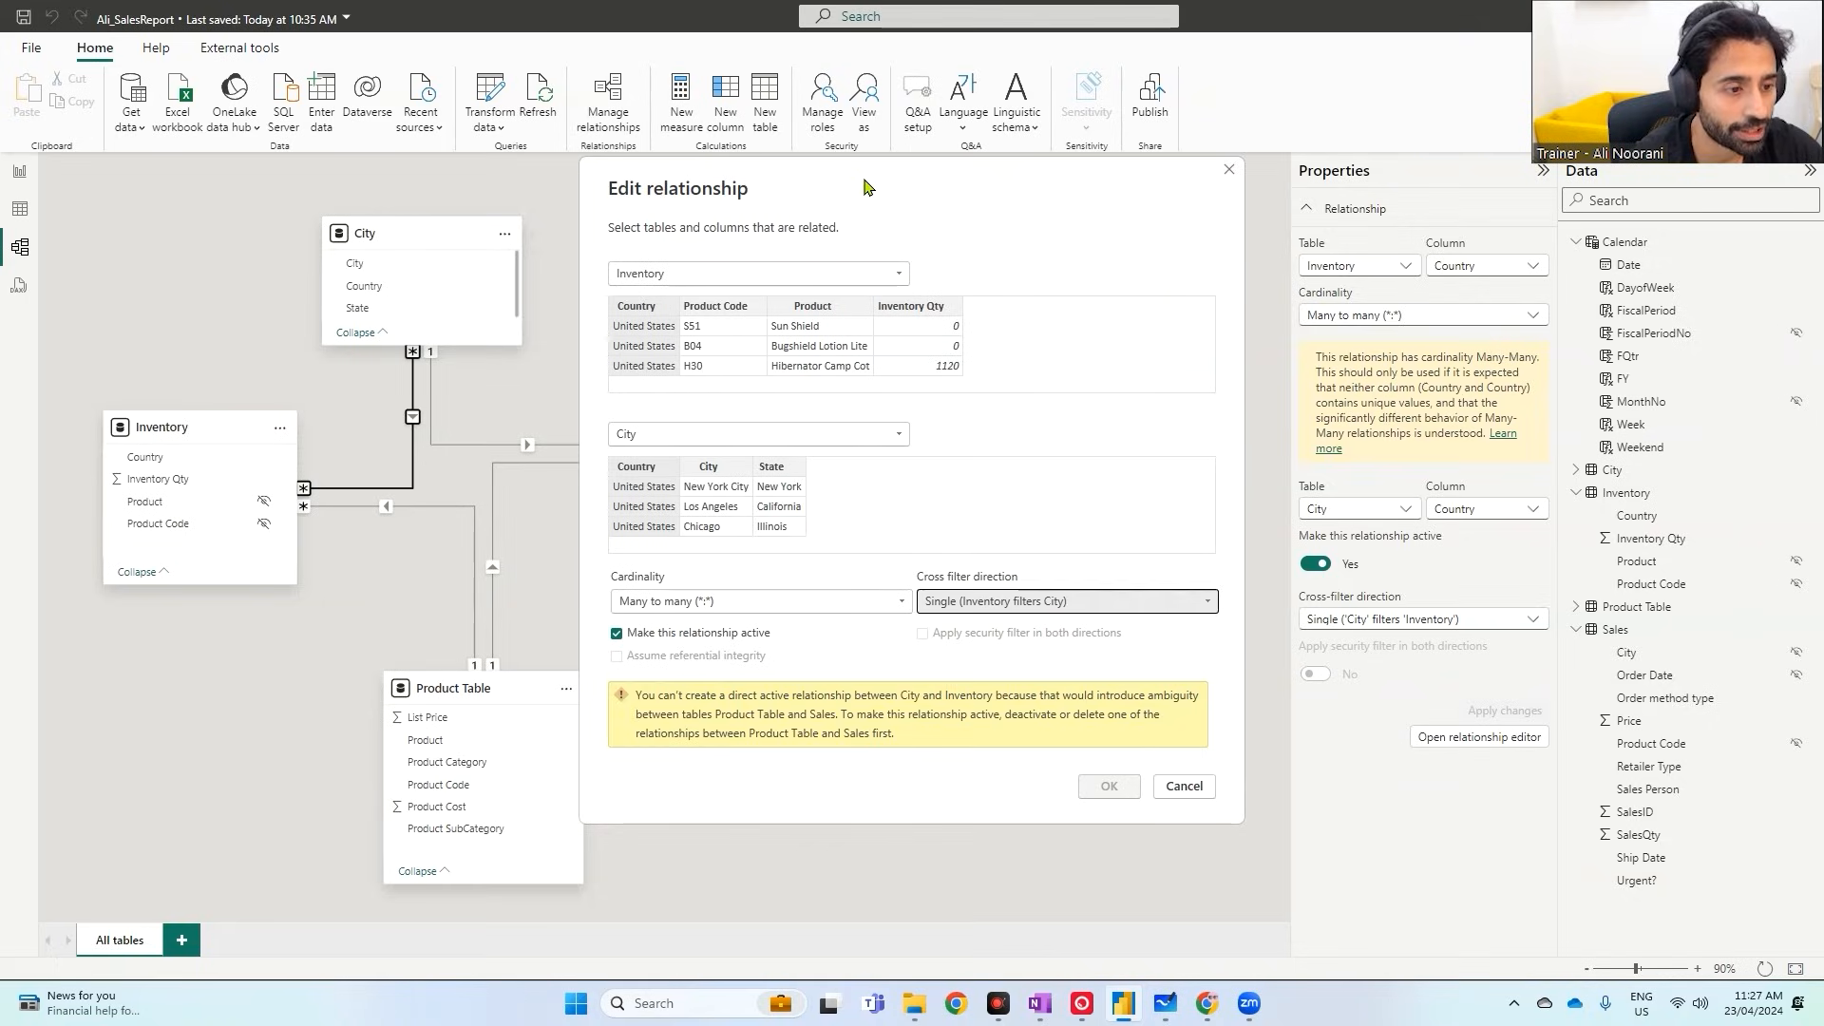
- Move the Edit relationship dialog clear of the diagram and reselect Single (Inventory filters City) as the cross filter direction
mouse_move(1016, 88)
mouse_down()
mouse_move(1424, 186)
mouse_move(1414, 148)
mouse_up()
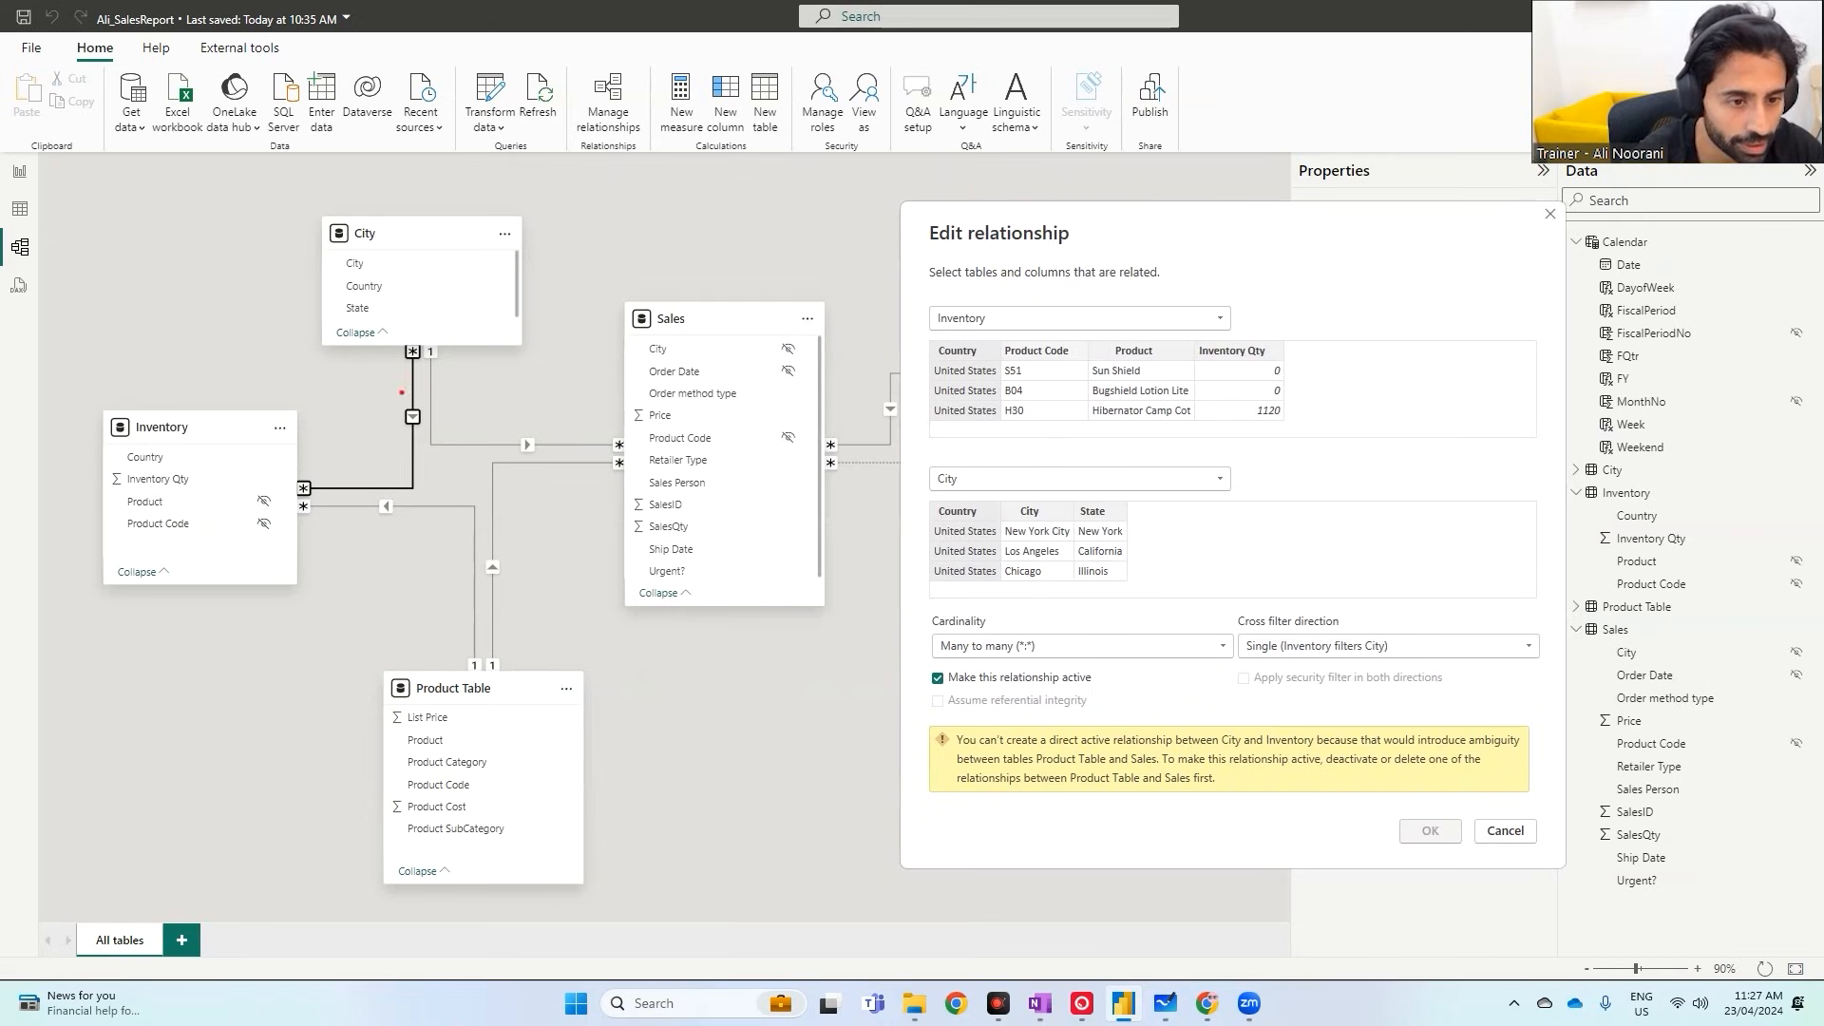
click(1359, 645)
click(1348, 669)
click(1331, 686)
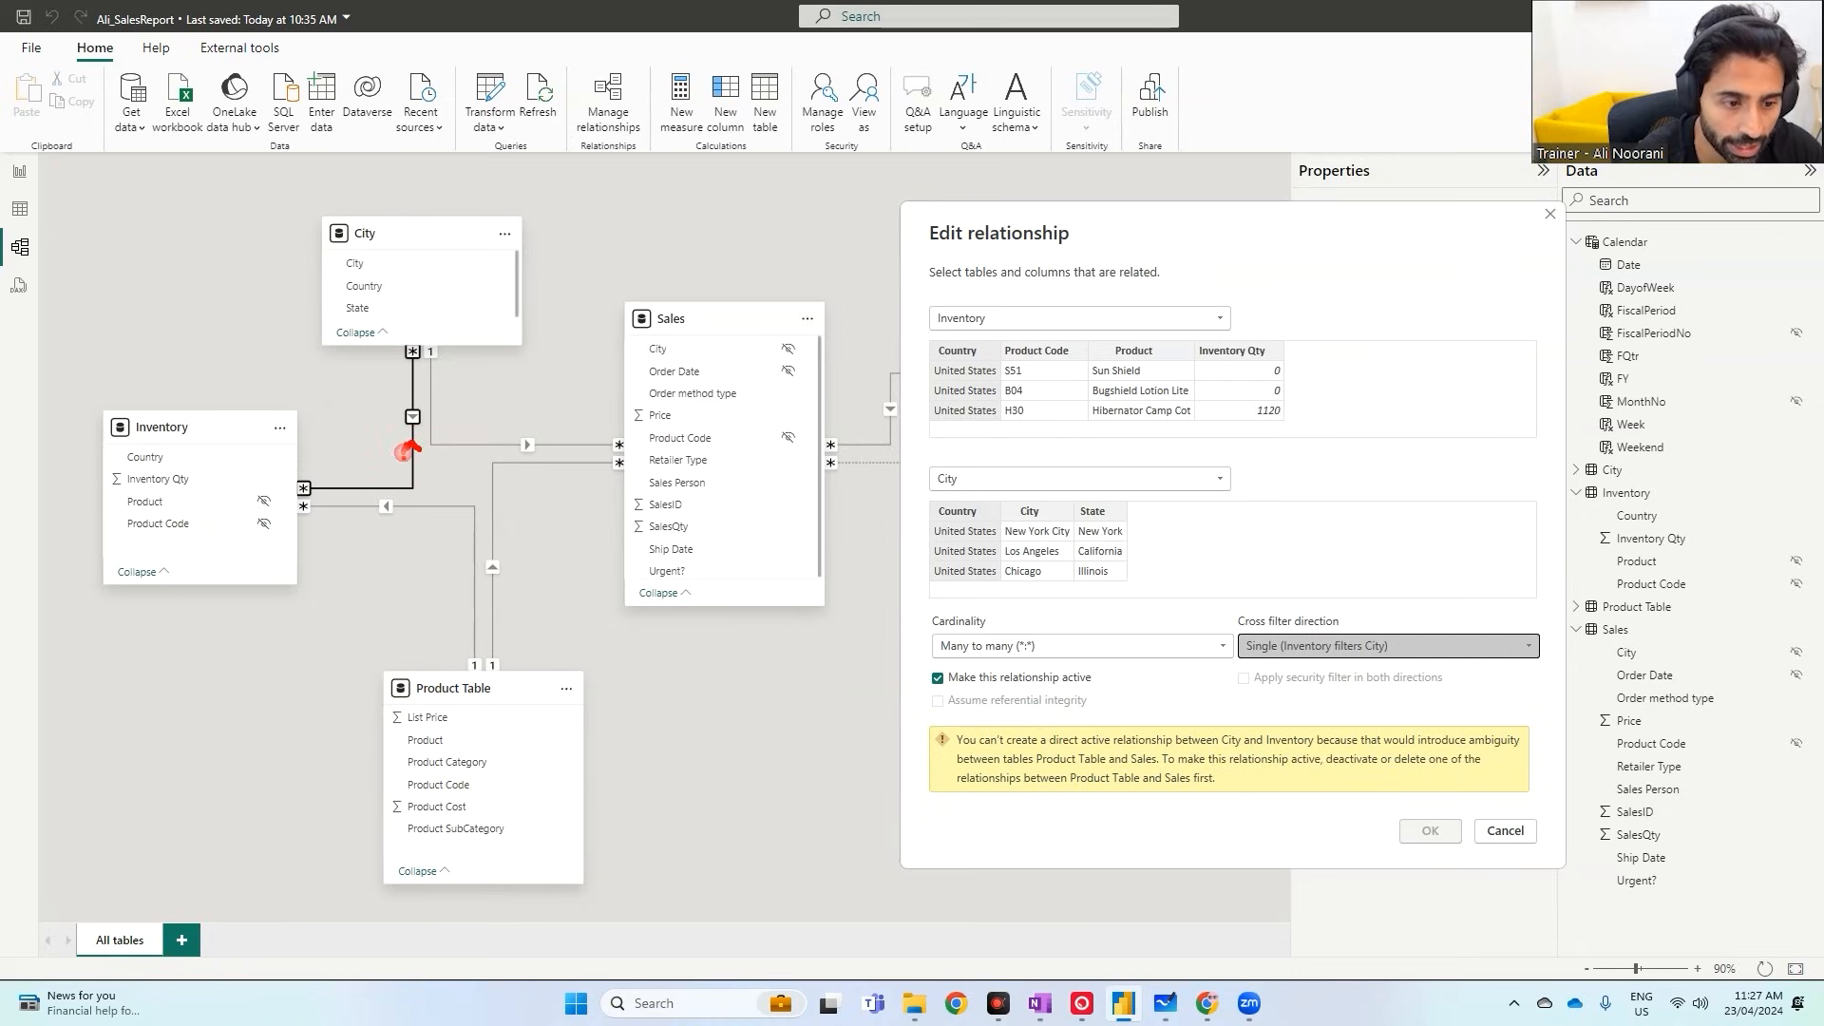
- Trace the filter paths from Product Table to Sales, one directly and one through Inventory and City
text(1)
key(Escape)
text(2)
key(Escape)
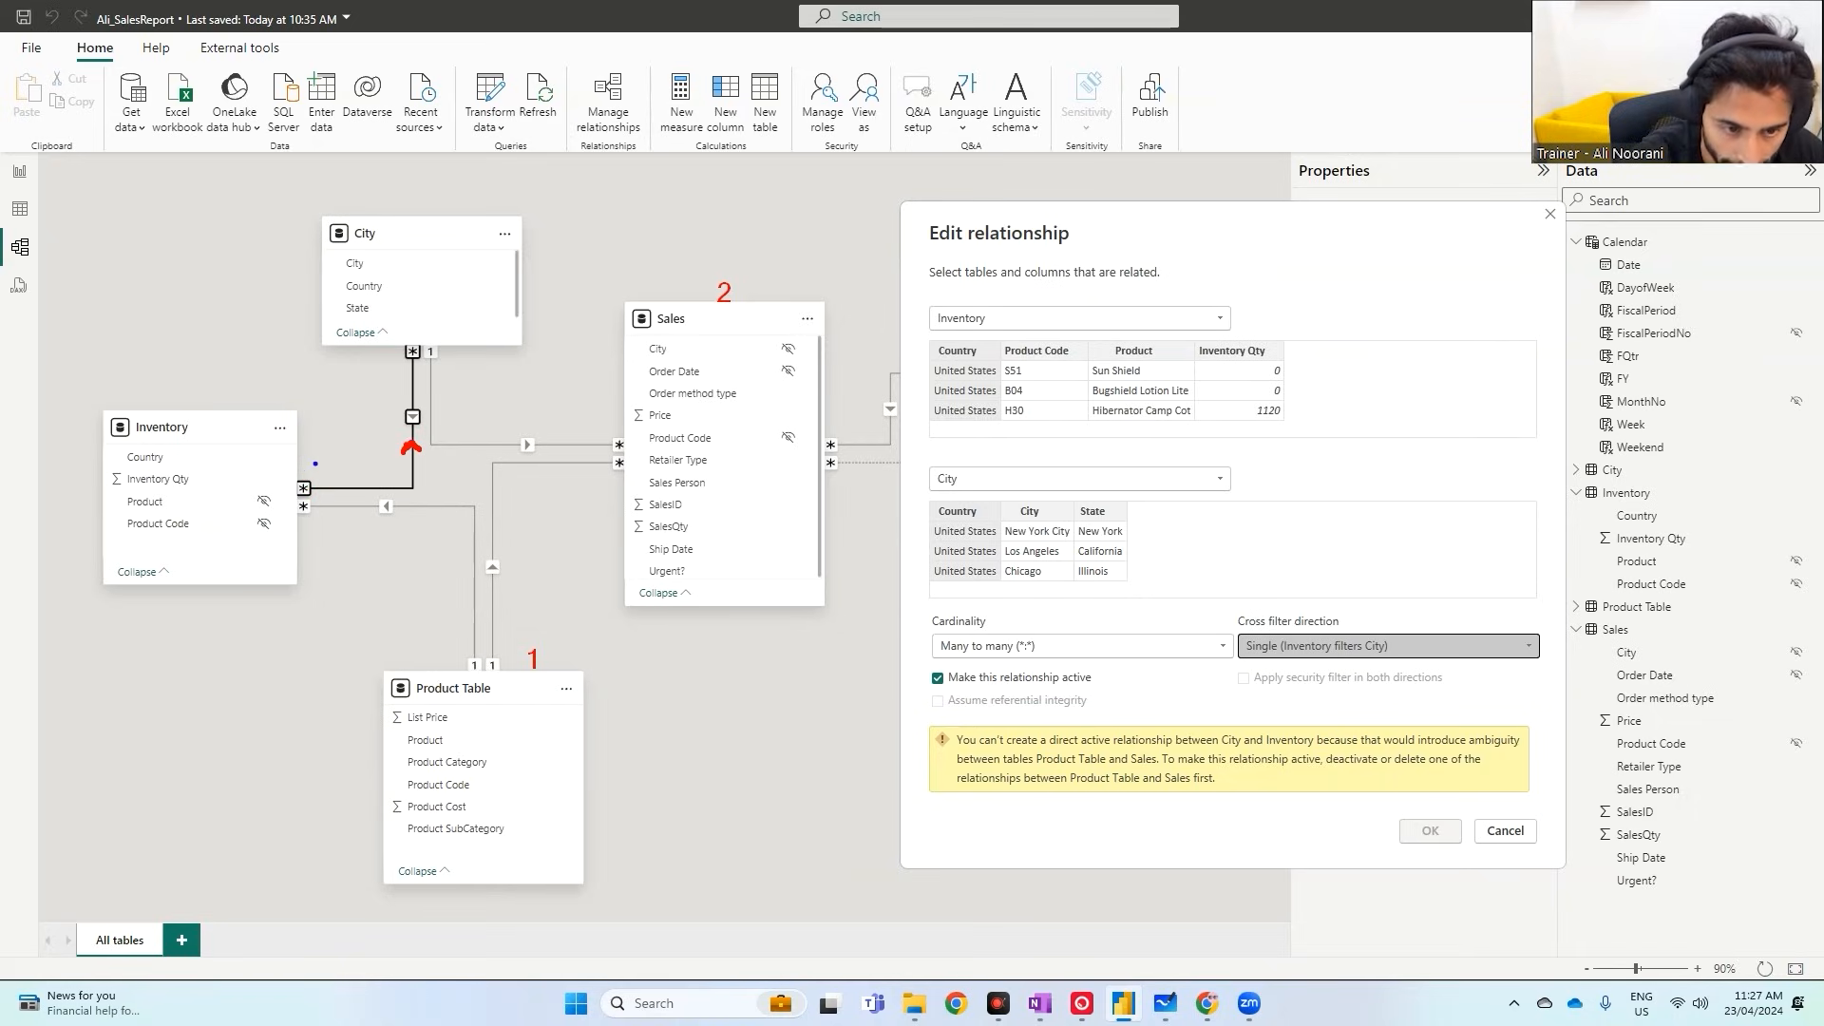
drag(252, 471, 398, 438)
mouse_move(399, 388)
mouse_down()
mouse_move(400, 348)
mouse_move(422, 336)
mouse_move(475, 452)
mouse_move(638, 448)
mouse_up()
mouse_move(469, 719)
mouse_down()
mouse_move(470, 533)
mouse_move(402, 506)
mouse_move(285, 516)
mouse_move(245, 482)
mouse_move(271, 480)
mouse_up()
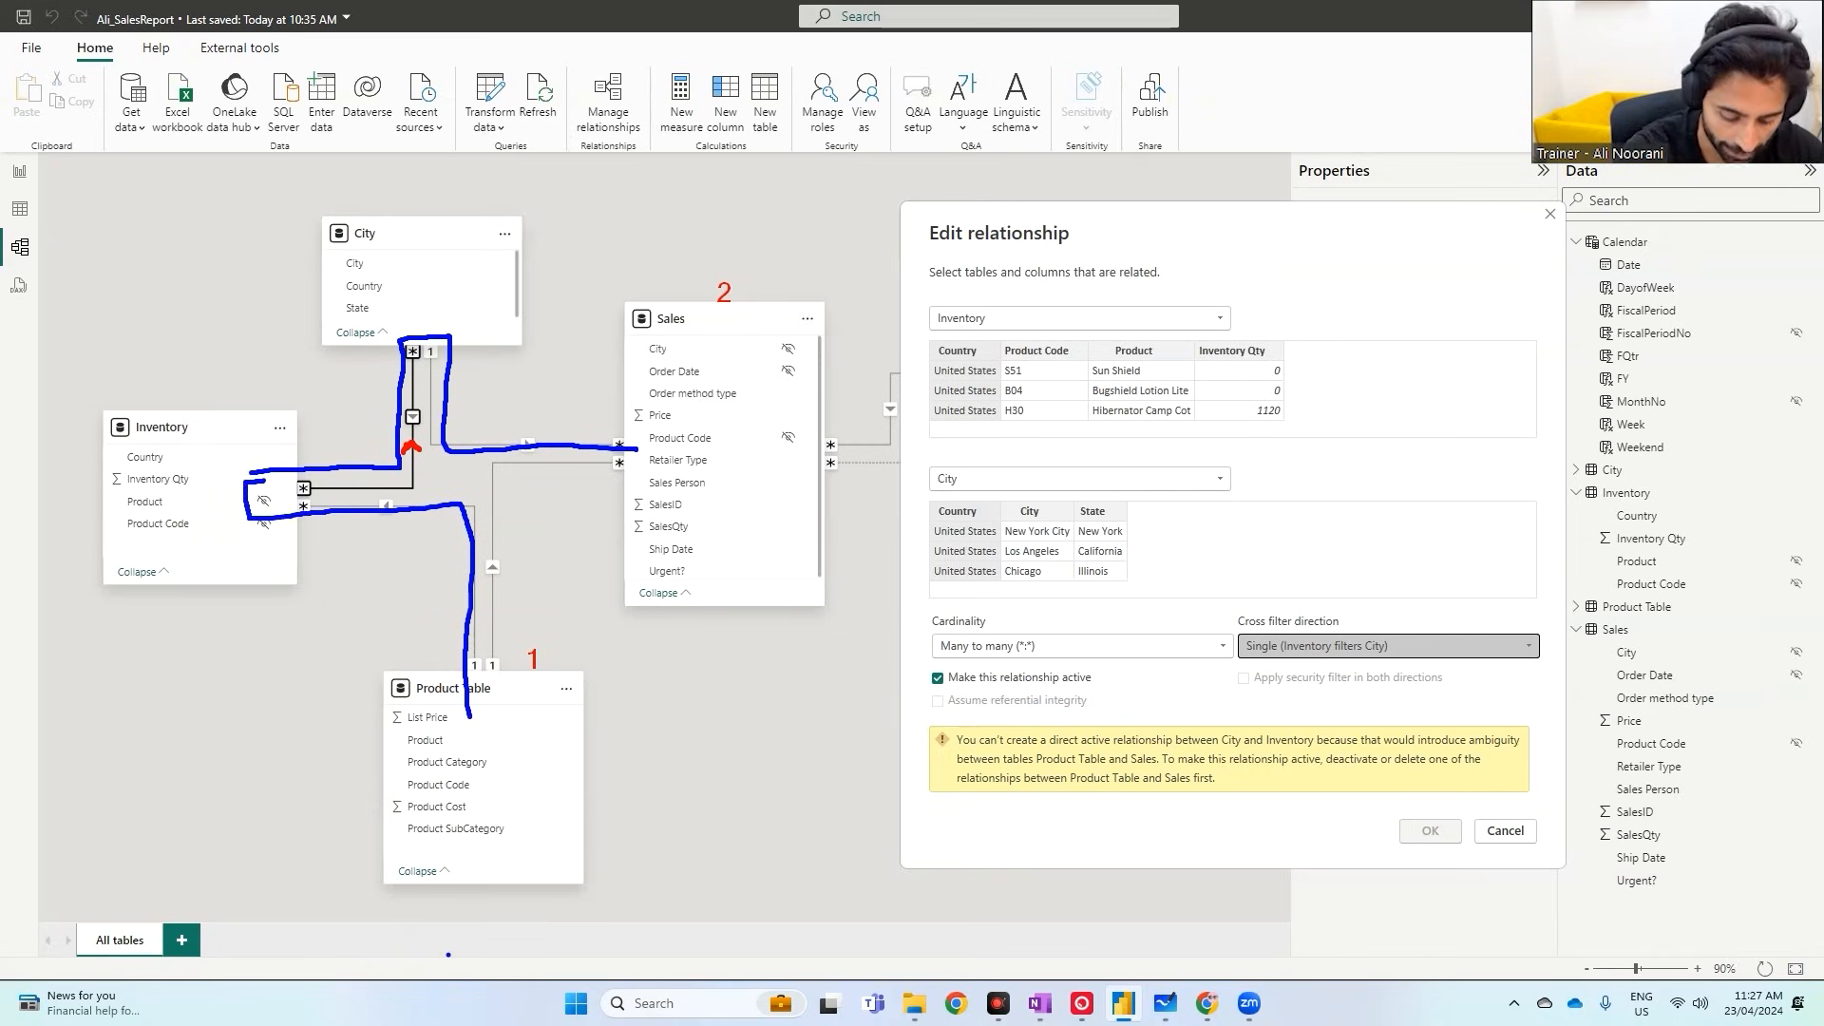
mouse_move(521, 686)
mouse_down()
mouse_move(537, 487)
mouse_move(654, 485)
mouse_up()
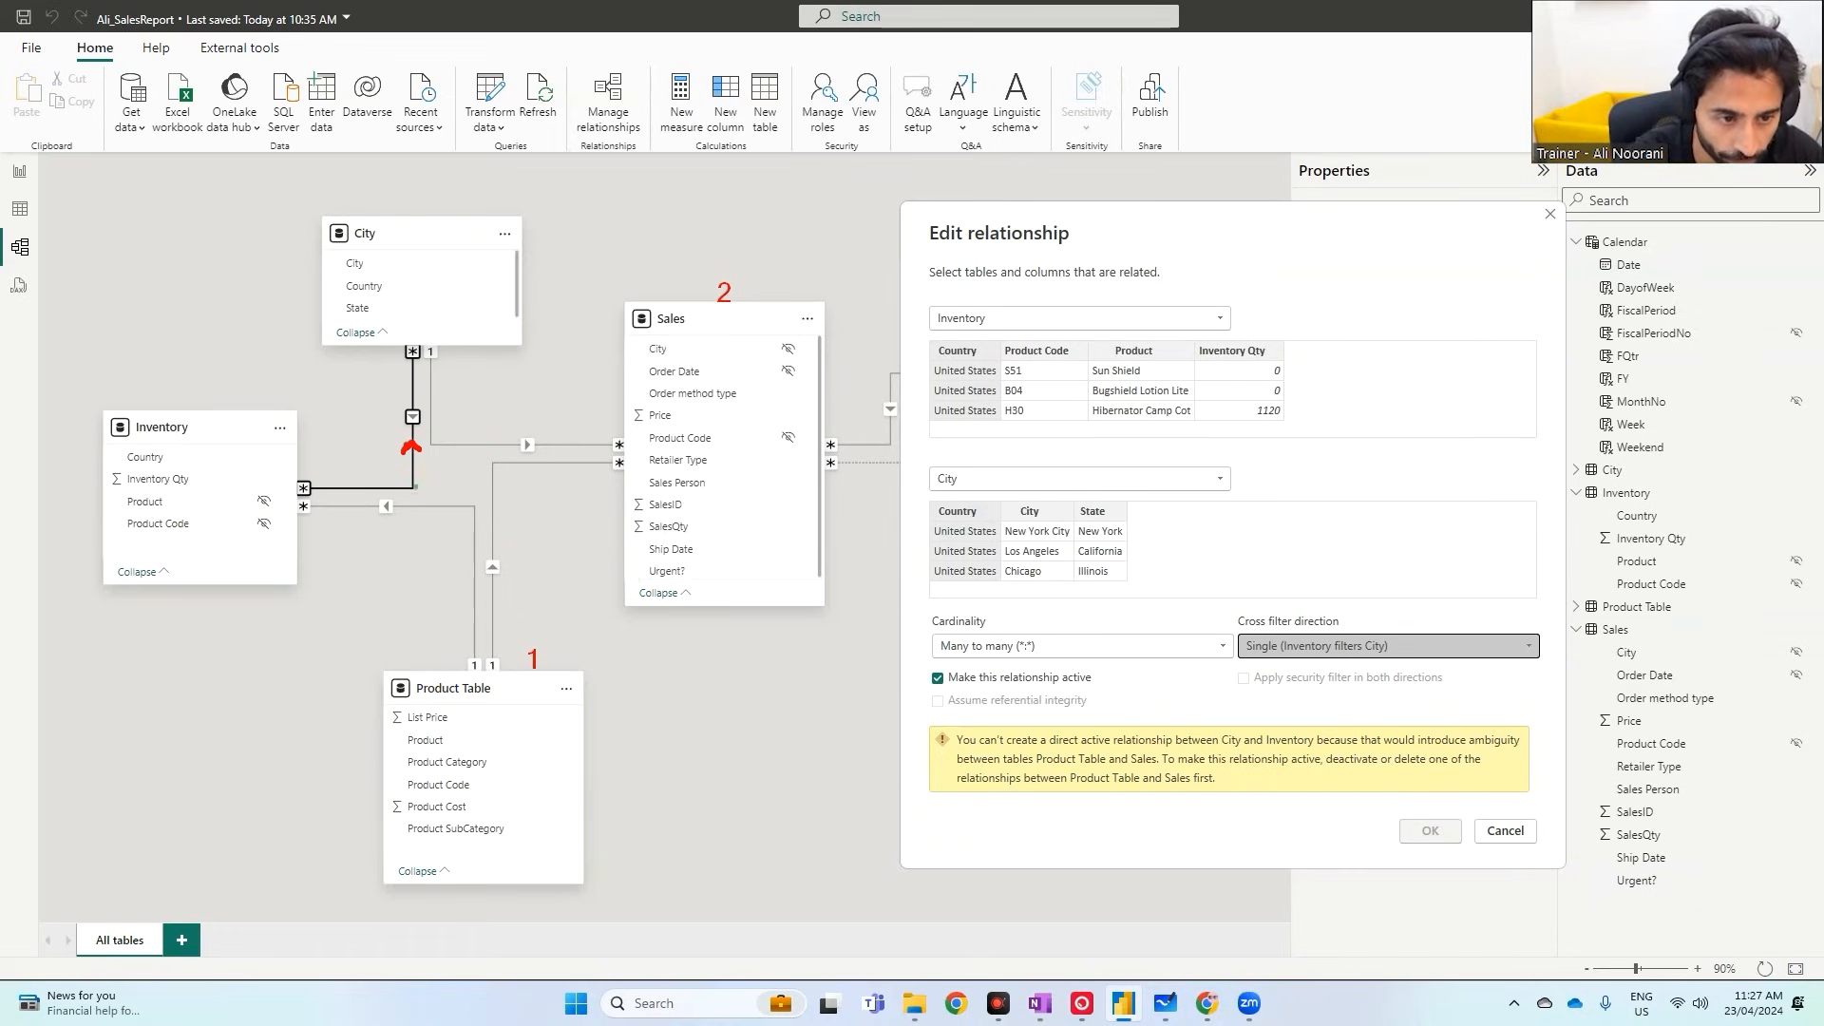
drag(393, 430, 429, 465)
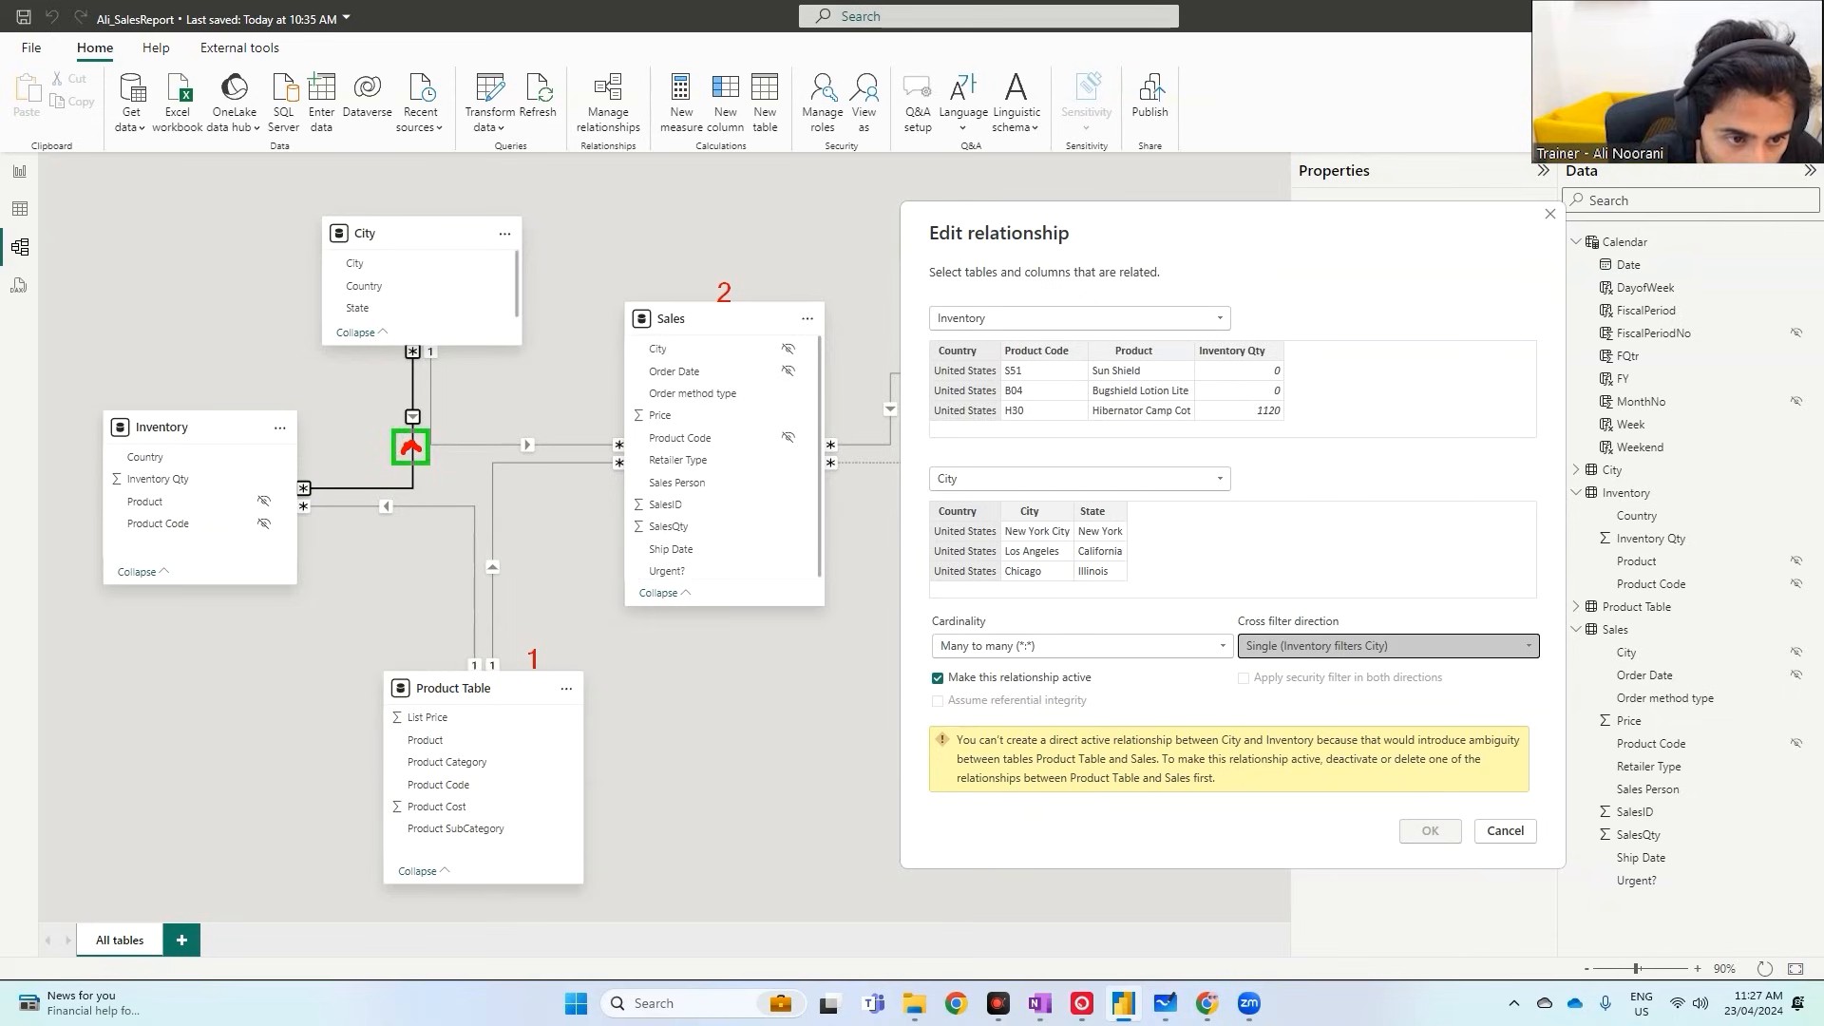
mouse_move(455, 679)
mouse_down()
mouse_move(456, 530)
mouse_move(270, 512)
mouse_move(269, 474)
mouse_move(642, 430)
mouse_up()
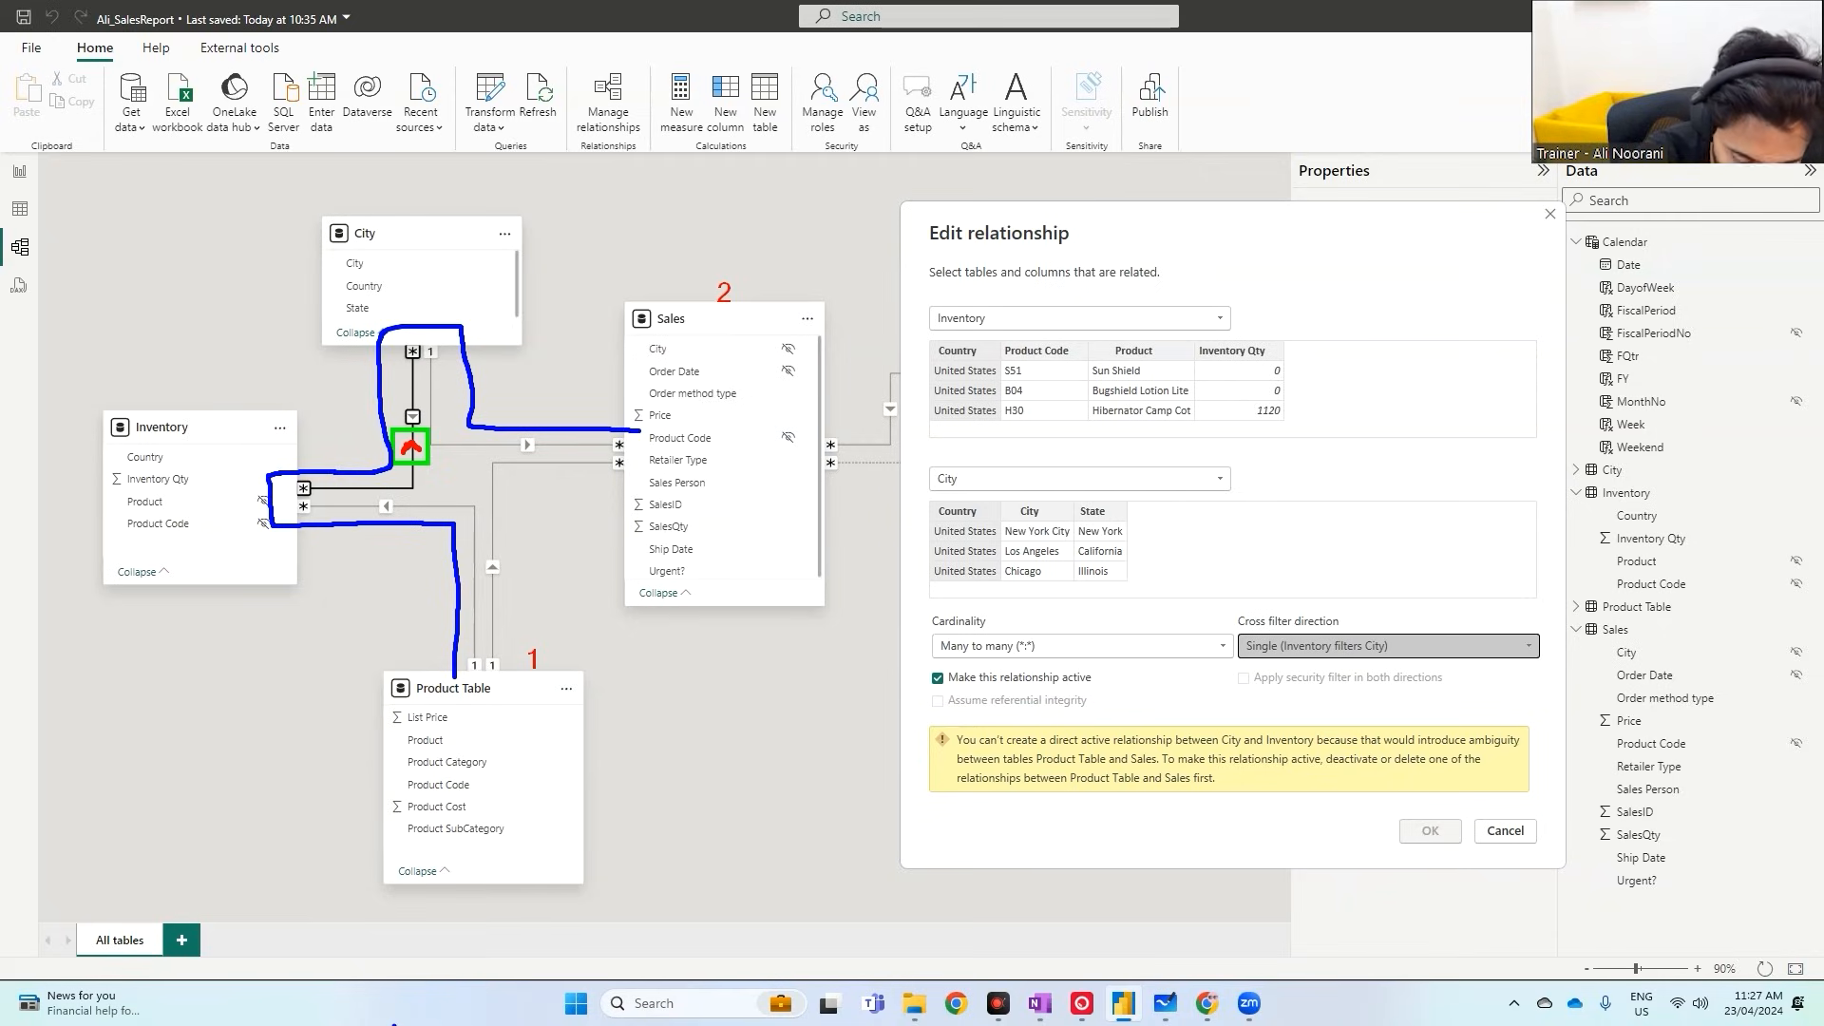
mouse_move(513, 674)
mouse_down()
mouse_move(513, 490)
mouse_move(650, 485)
mouse_up()
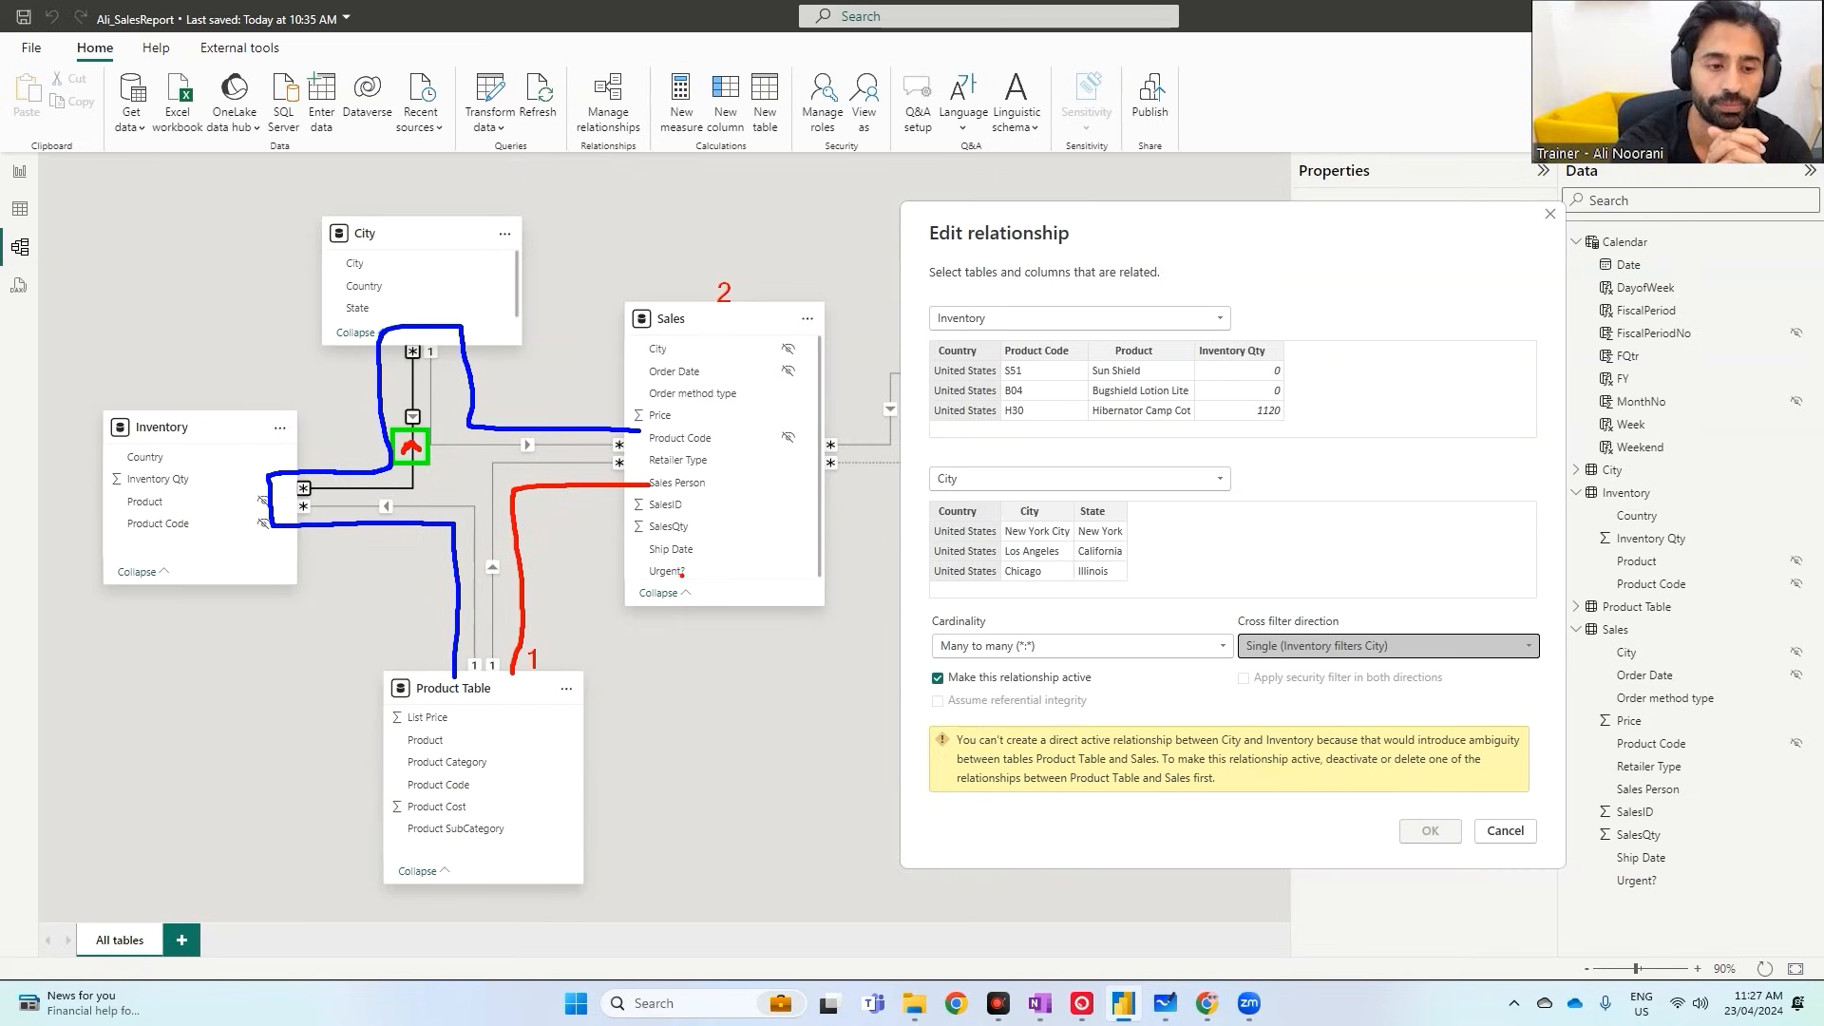
- Set the City–Inventory relationship's cross filter direction to Both and examine the link between the Country columns in the diagram
click(1387, 646)
click(1327, 708)
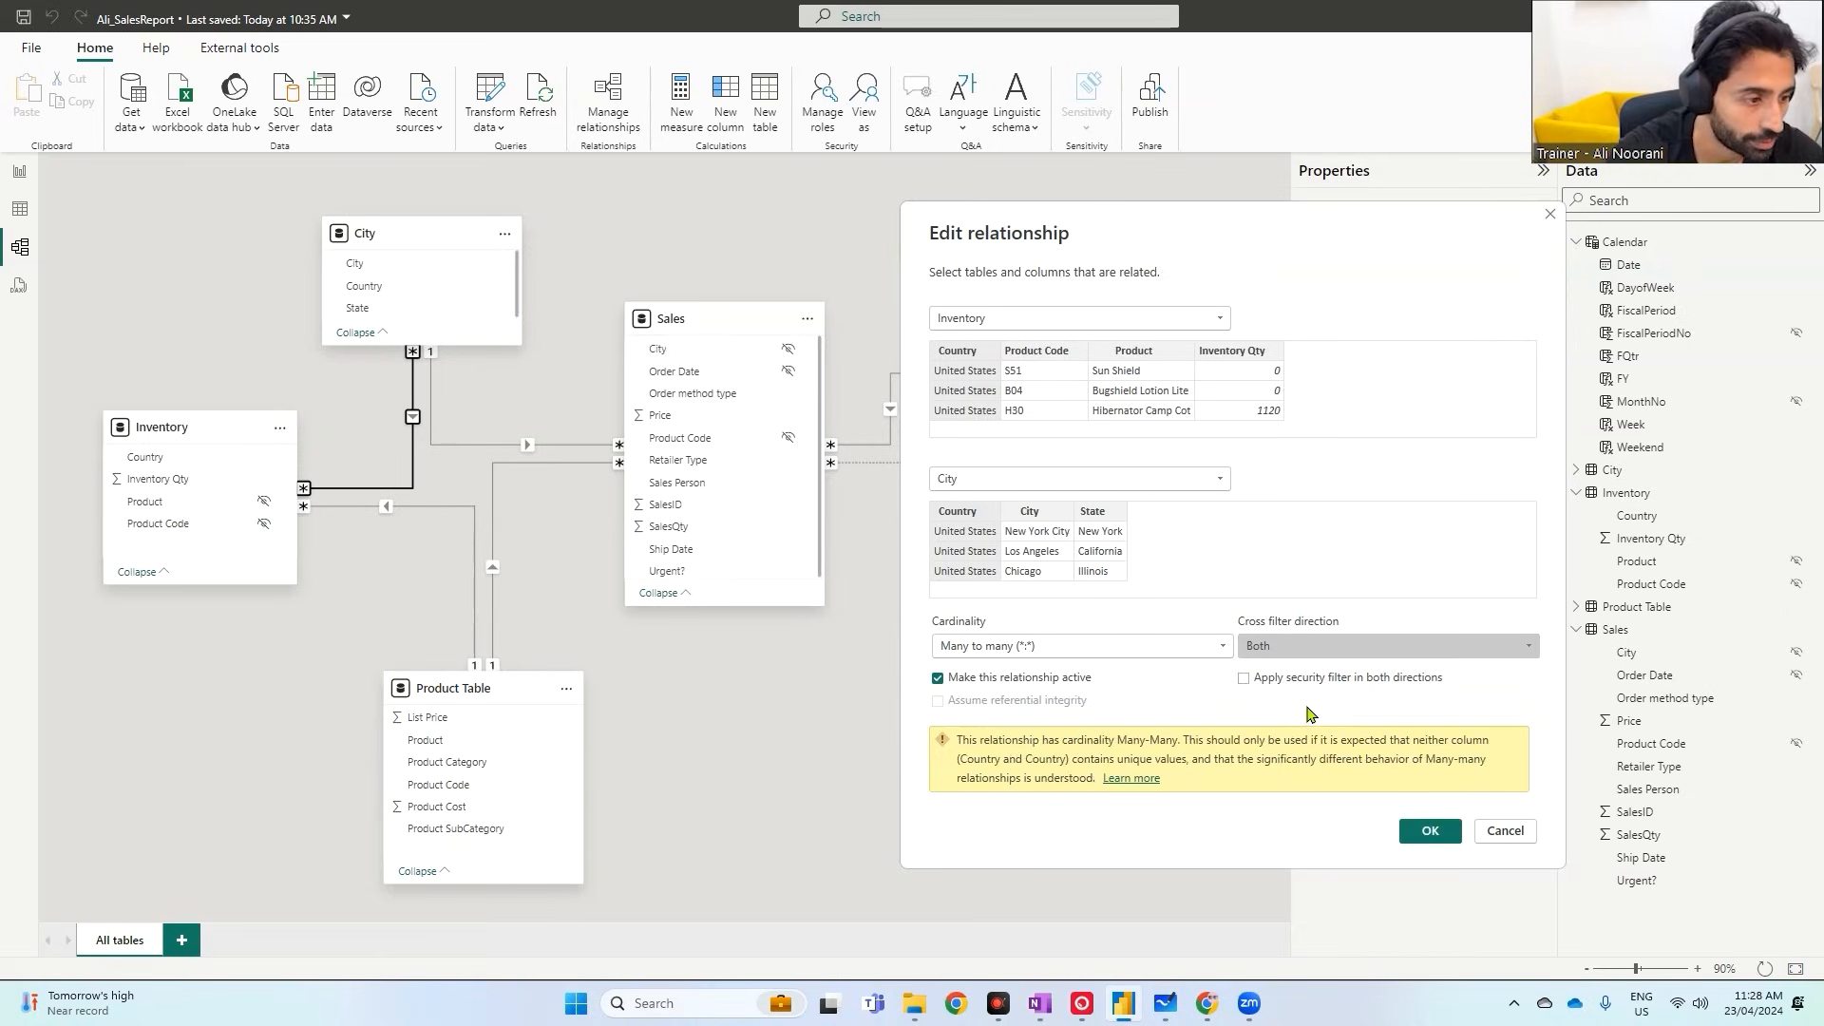
click(1432, 830)
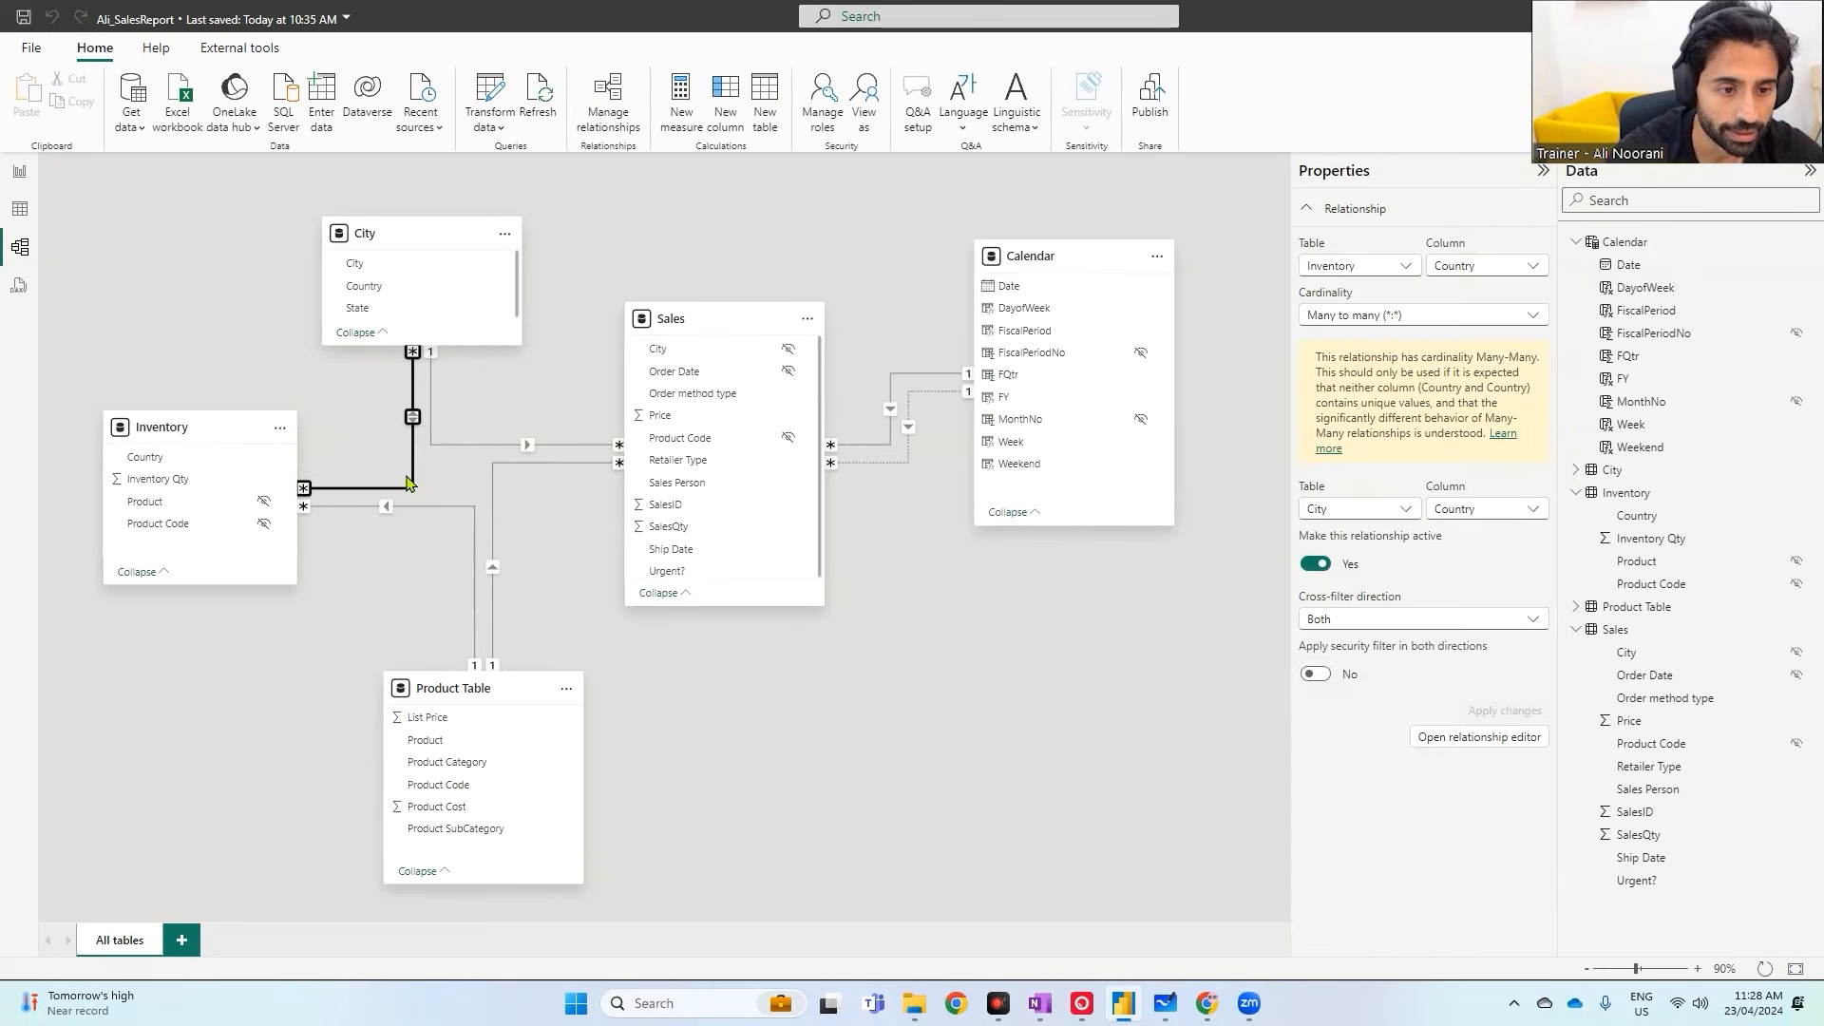
key(ctrl+1)
click(406, 463)
drag(392, 383, 428, 432)
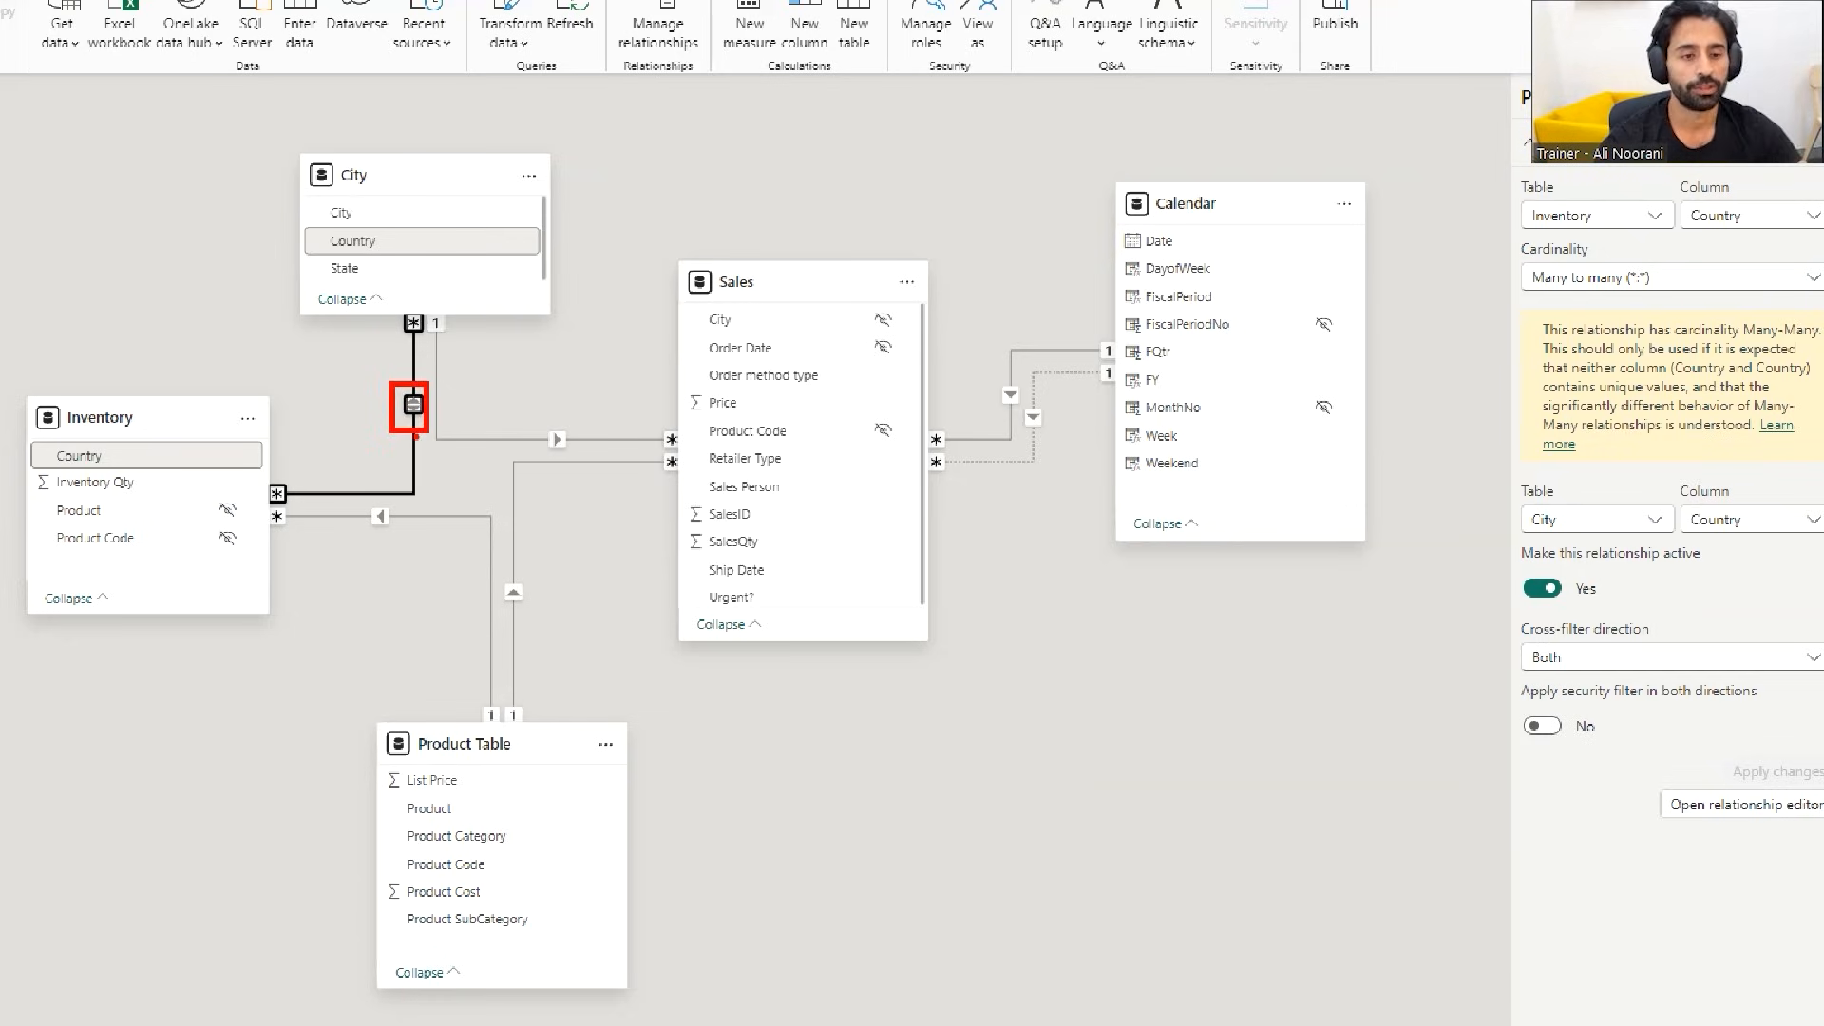
mouse_move(368, 231)
mouse_down()
mouse_move(332, 489)
mouse_move(244, 497)
mouse_up()
key(Escape)
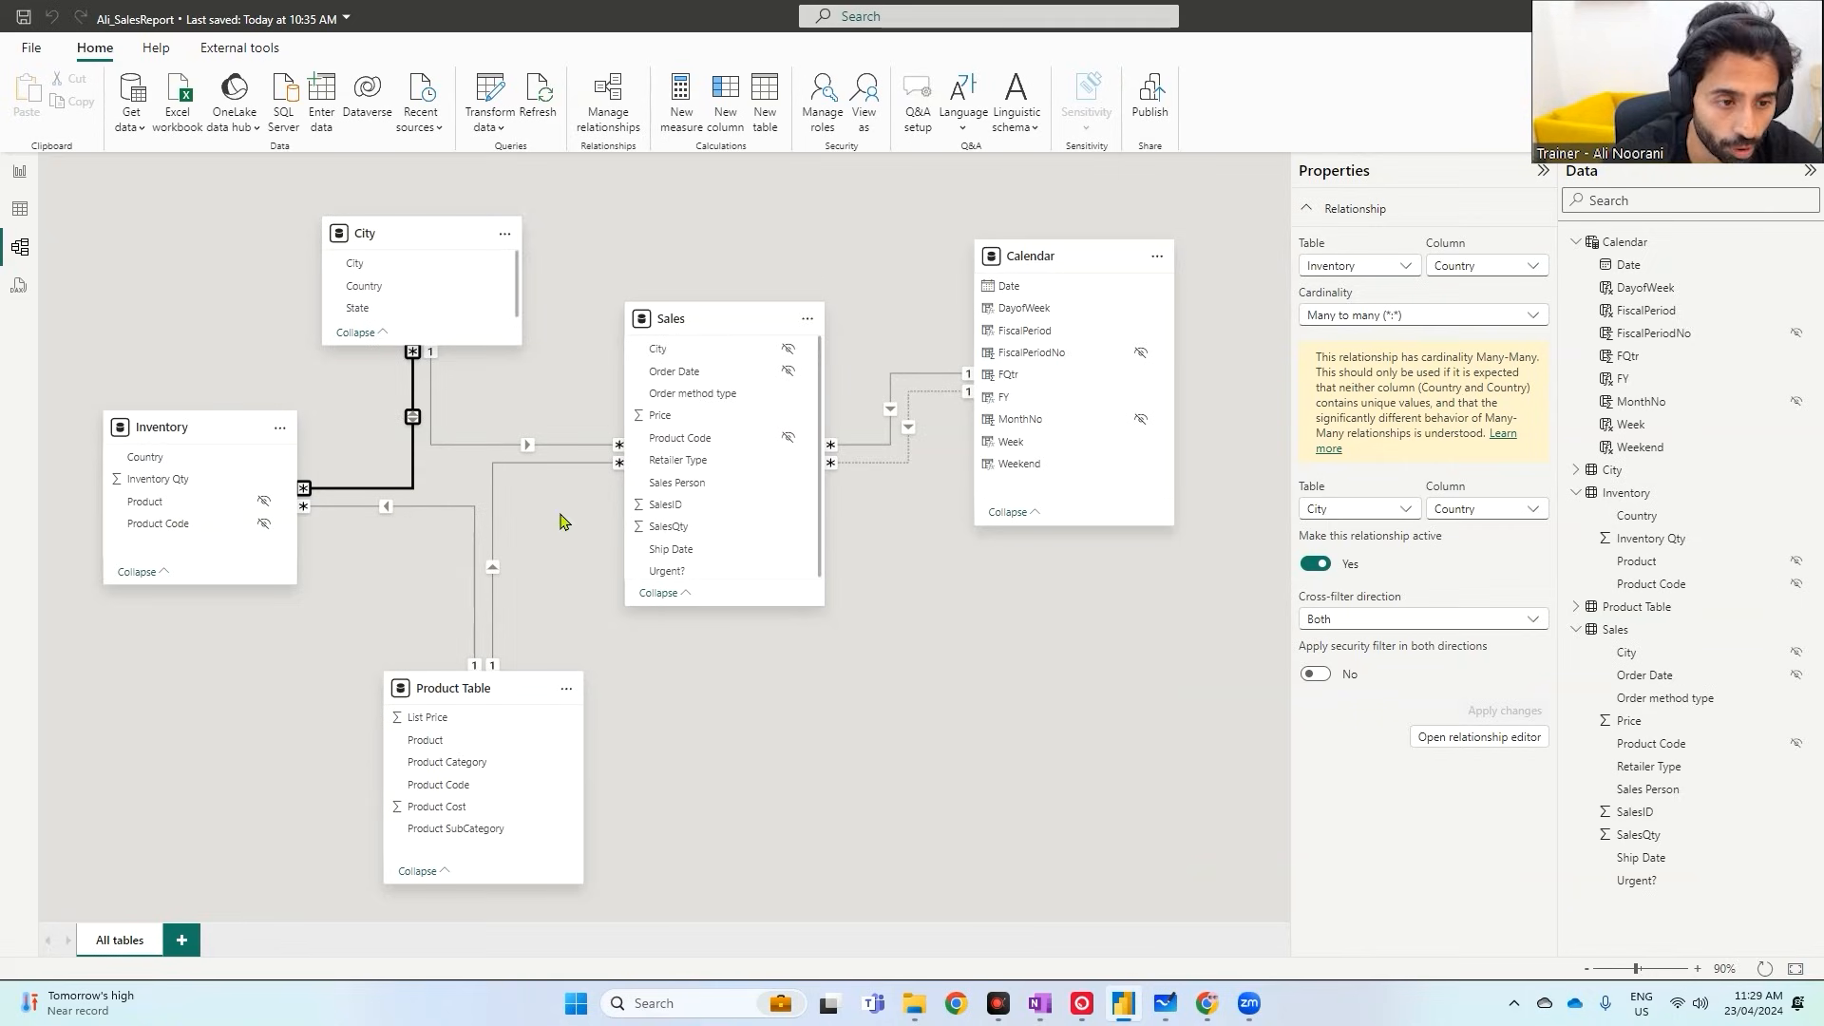
- Set the City–Inventory relationship's cross filter direction to Single (City filters Inventory) and trace how City filters Inventory and Sales
double_click(414, 489)
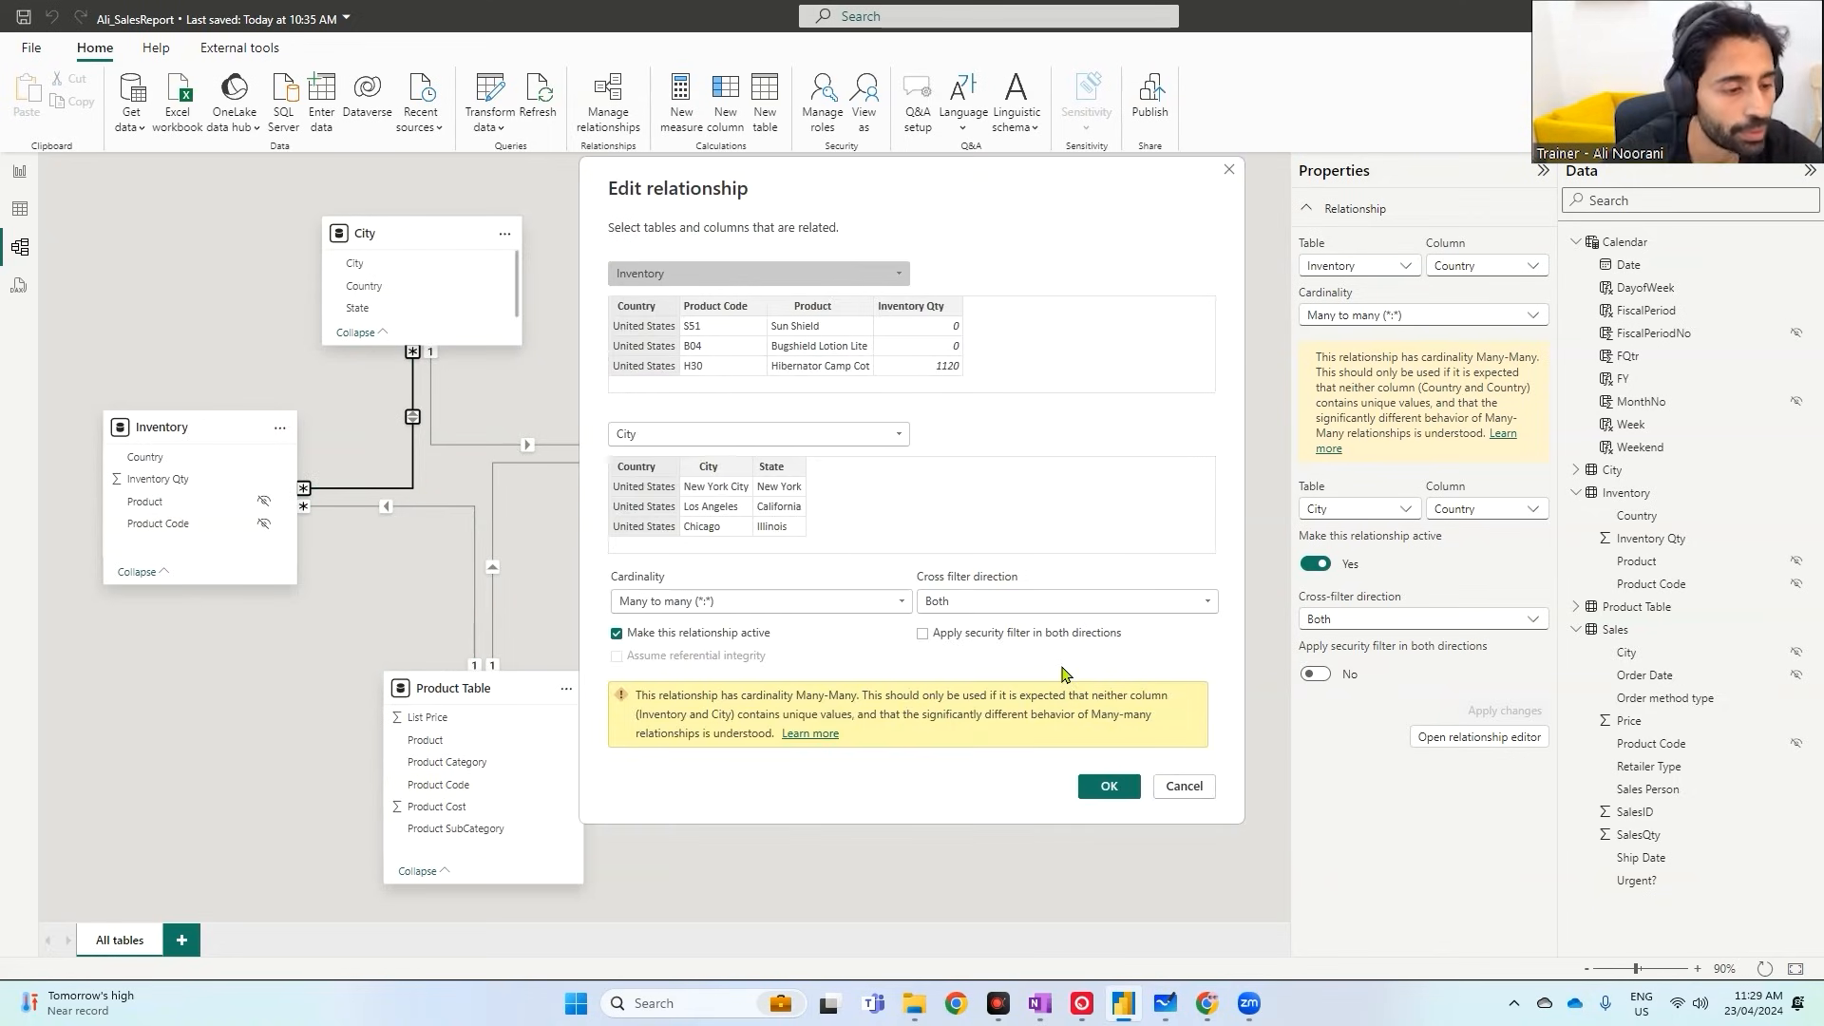
click(1040, 601)
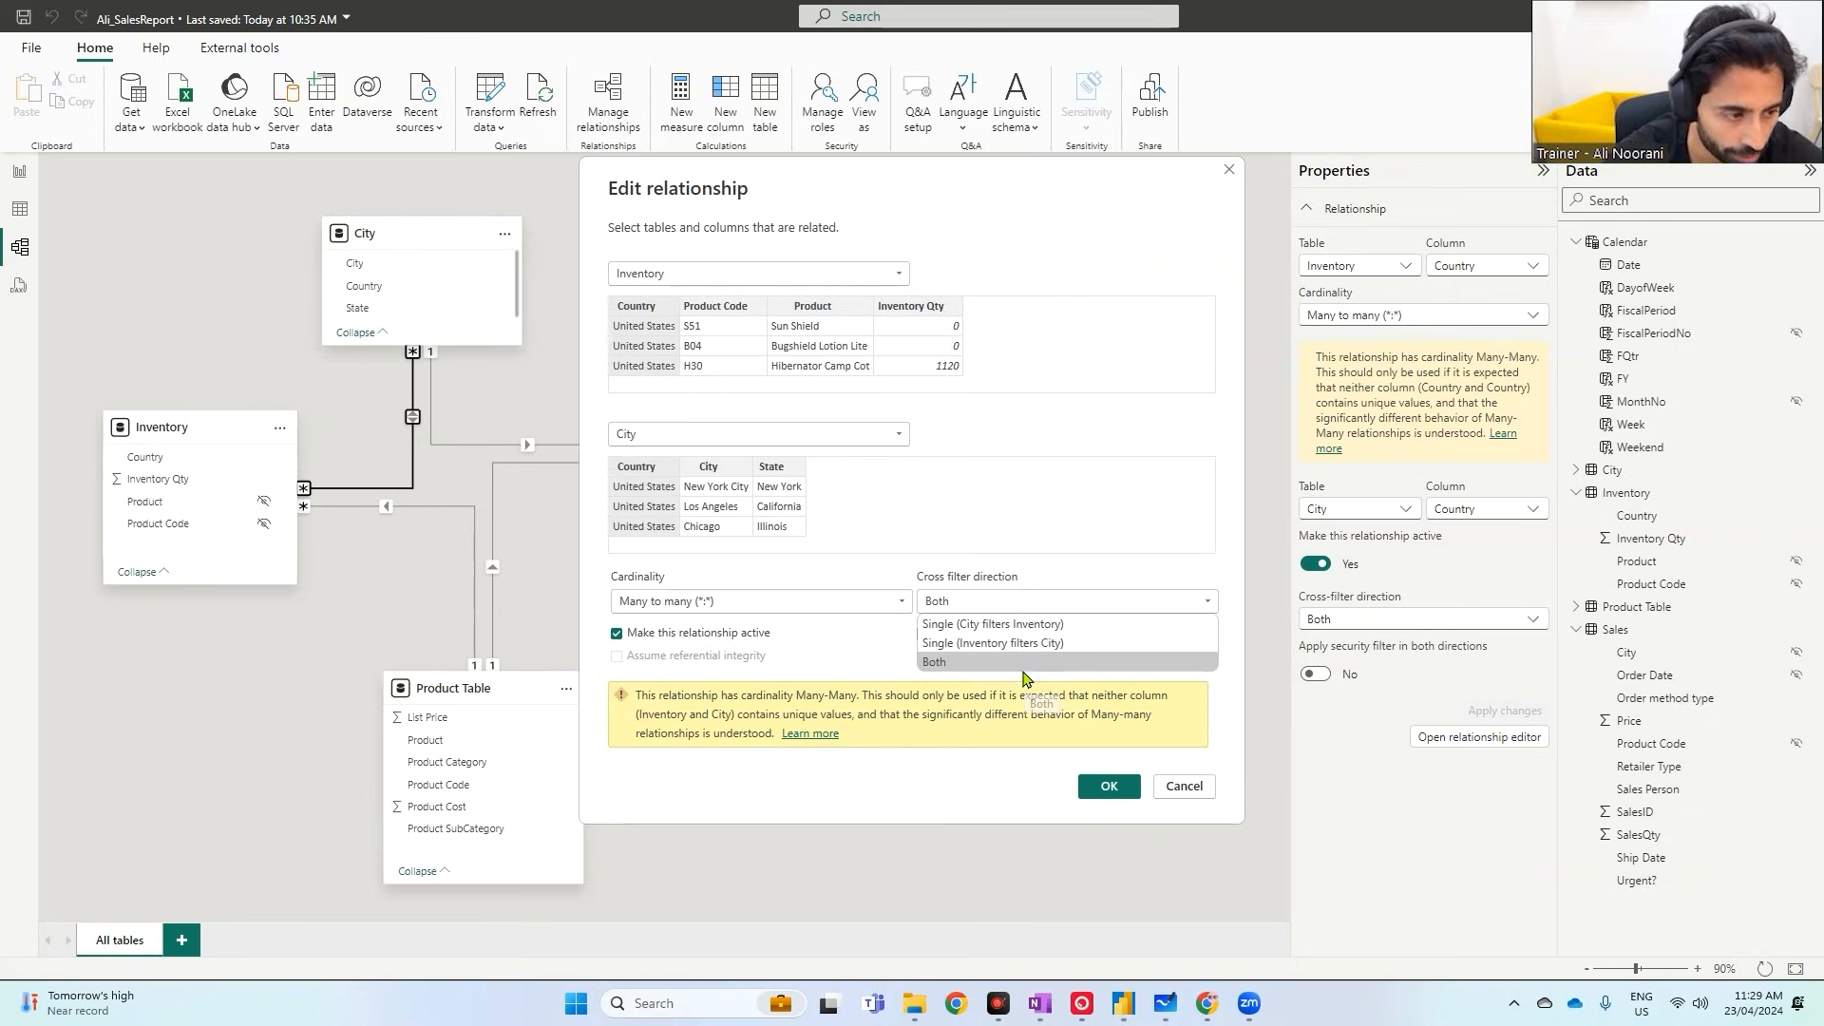
click(1021, 624)
click(1105, 787)
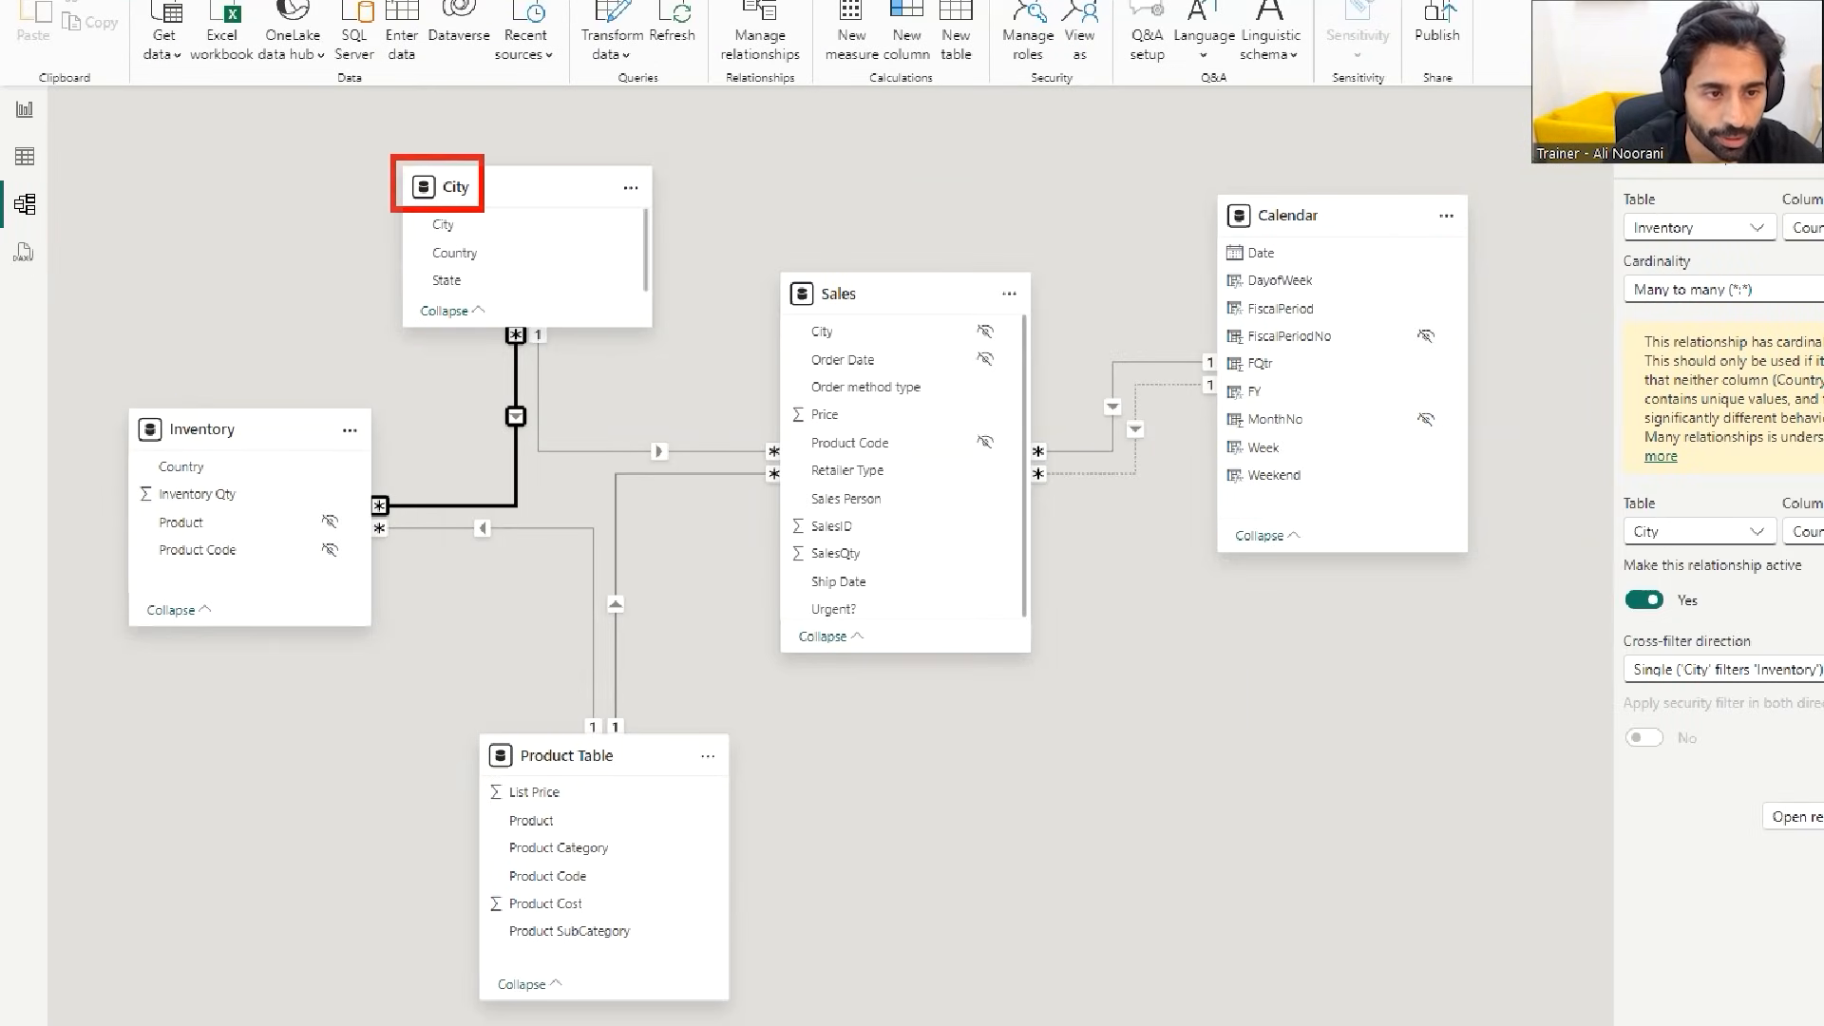
mouse_move(496, 353)
mouse_down()
mouse_move(487, 490)
mouse_move(388, 503)
mouse_up()
mouse_move(554, 338)
mouse_down()
mouse_move(724, 433)
mouse_move(808, 433)
mouse_up()
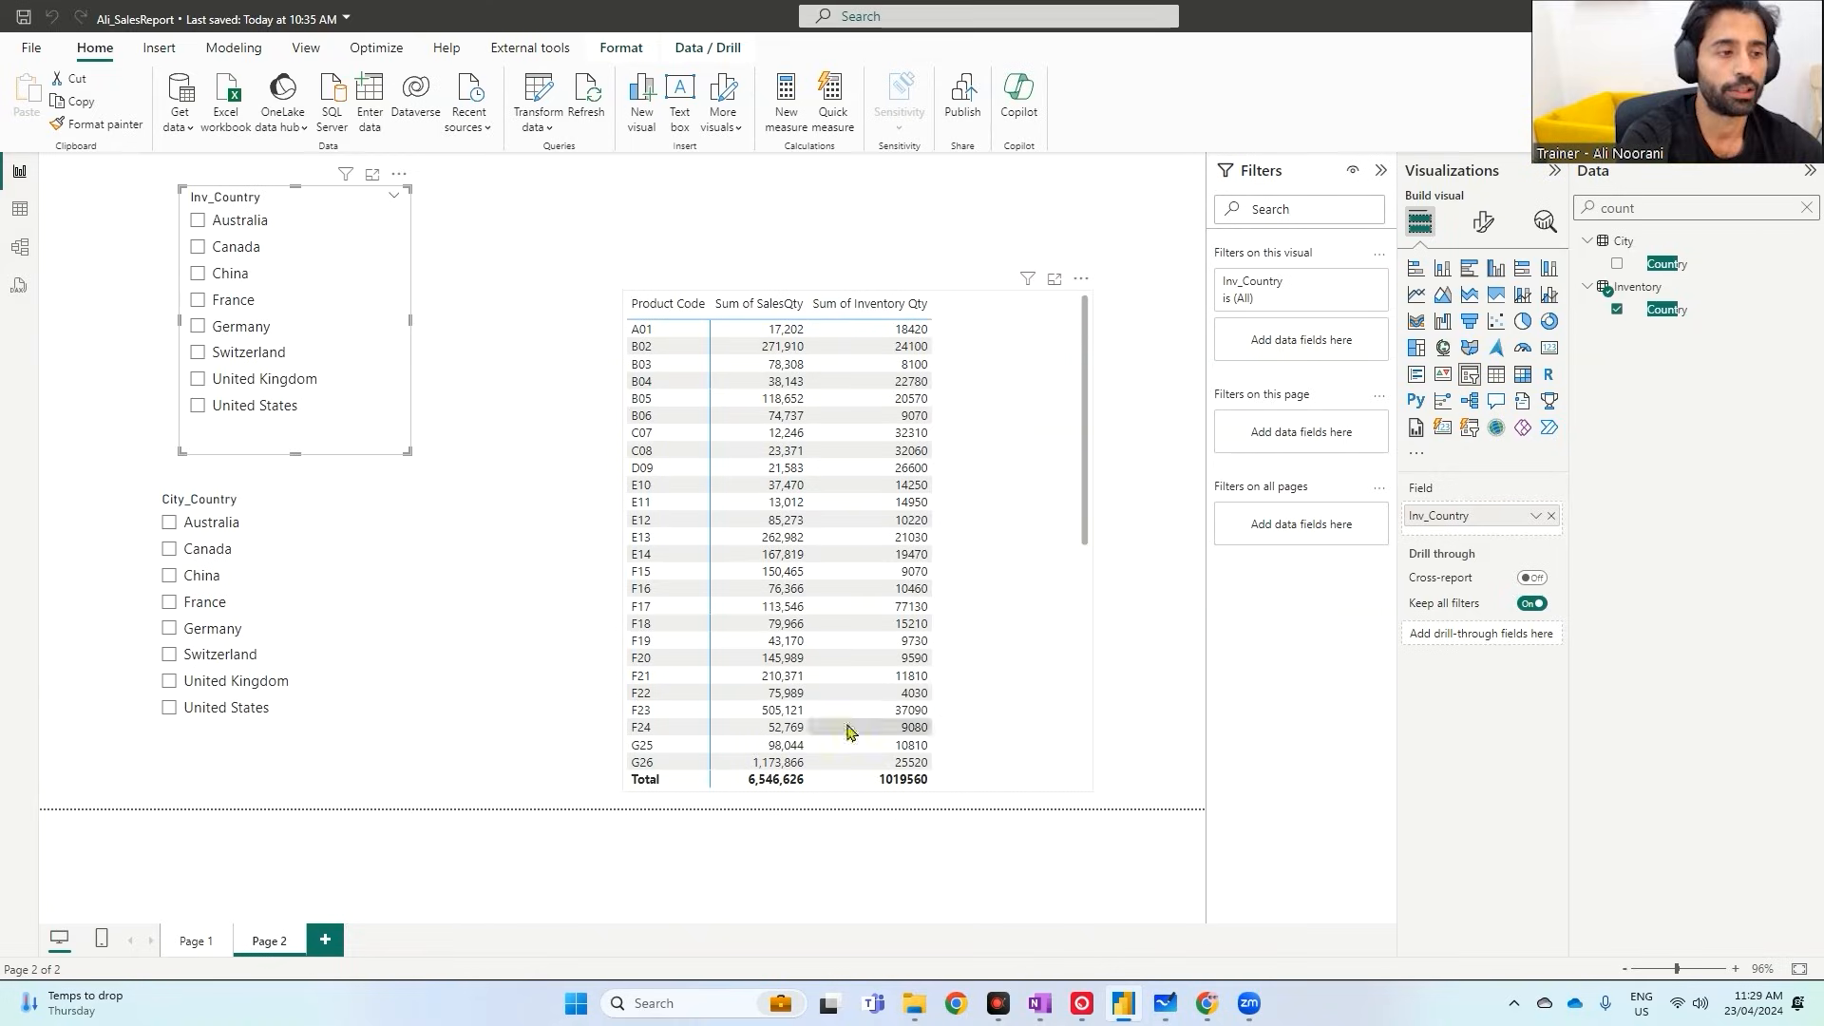
- Delete the quantity matrix and the City_Country and Inv_Country slicers from Page 2
click(1057, 713)
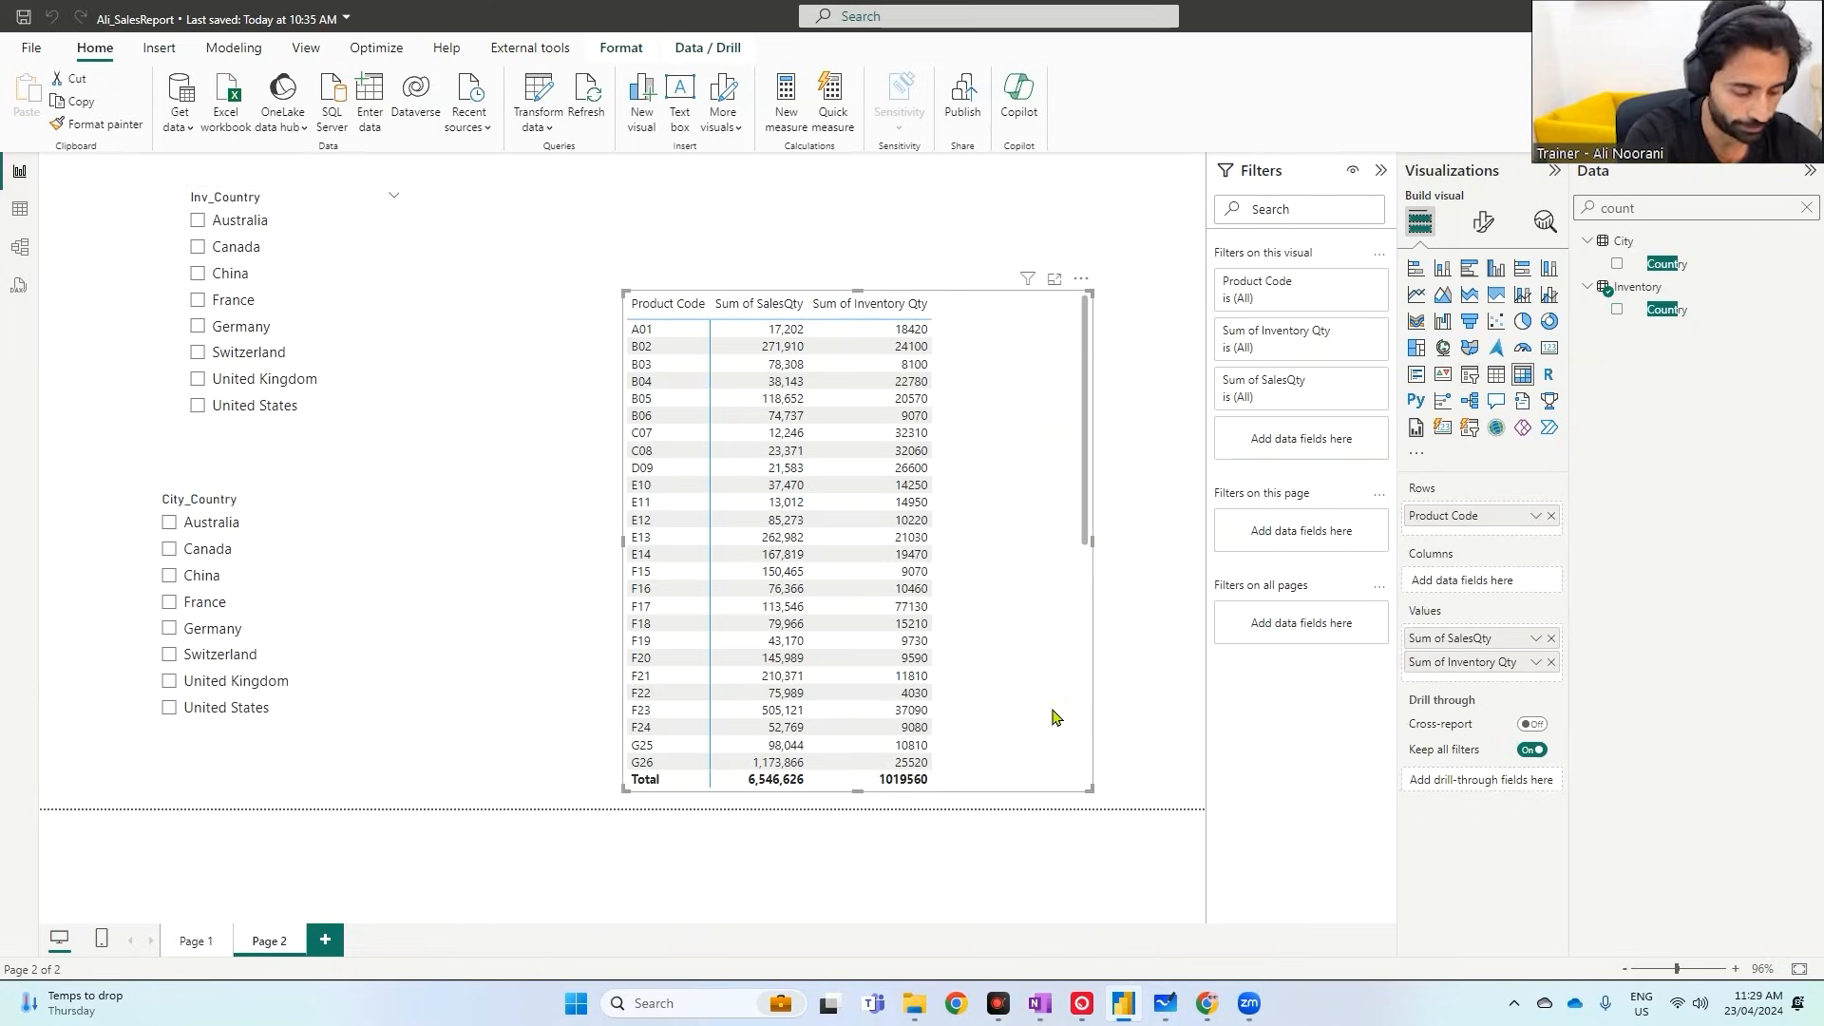
key(Delete)
click(265, 515)
key(Delete)
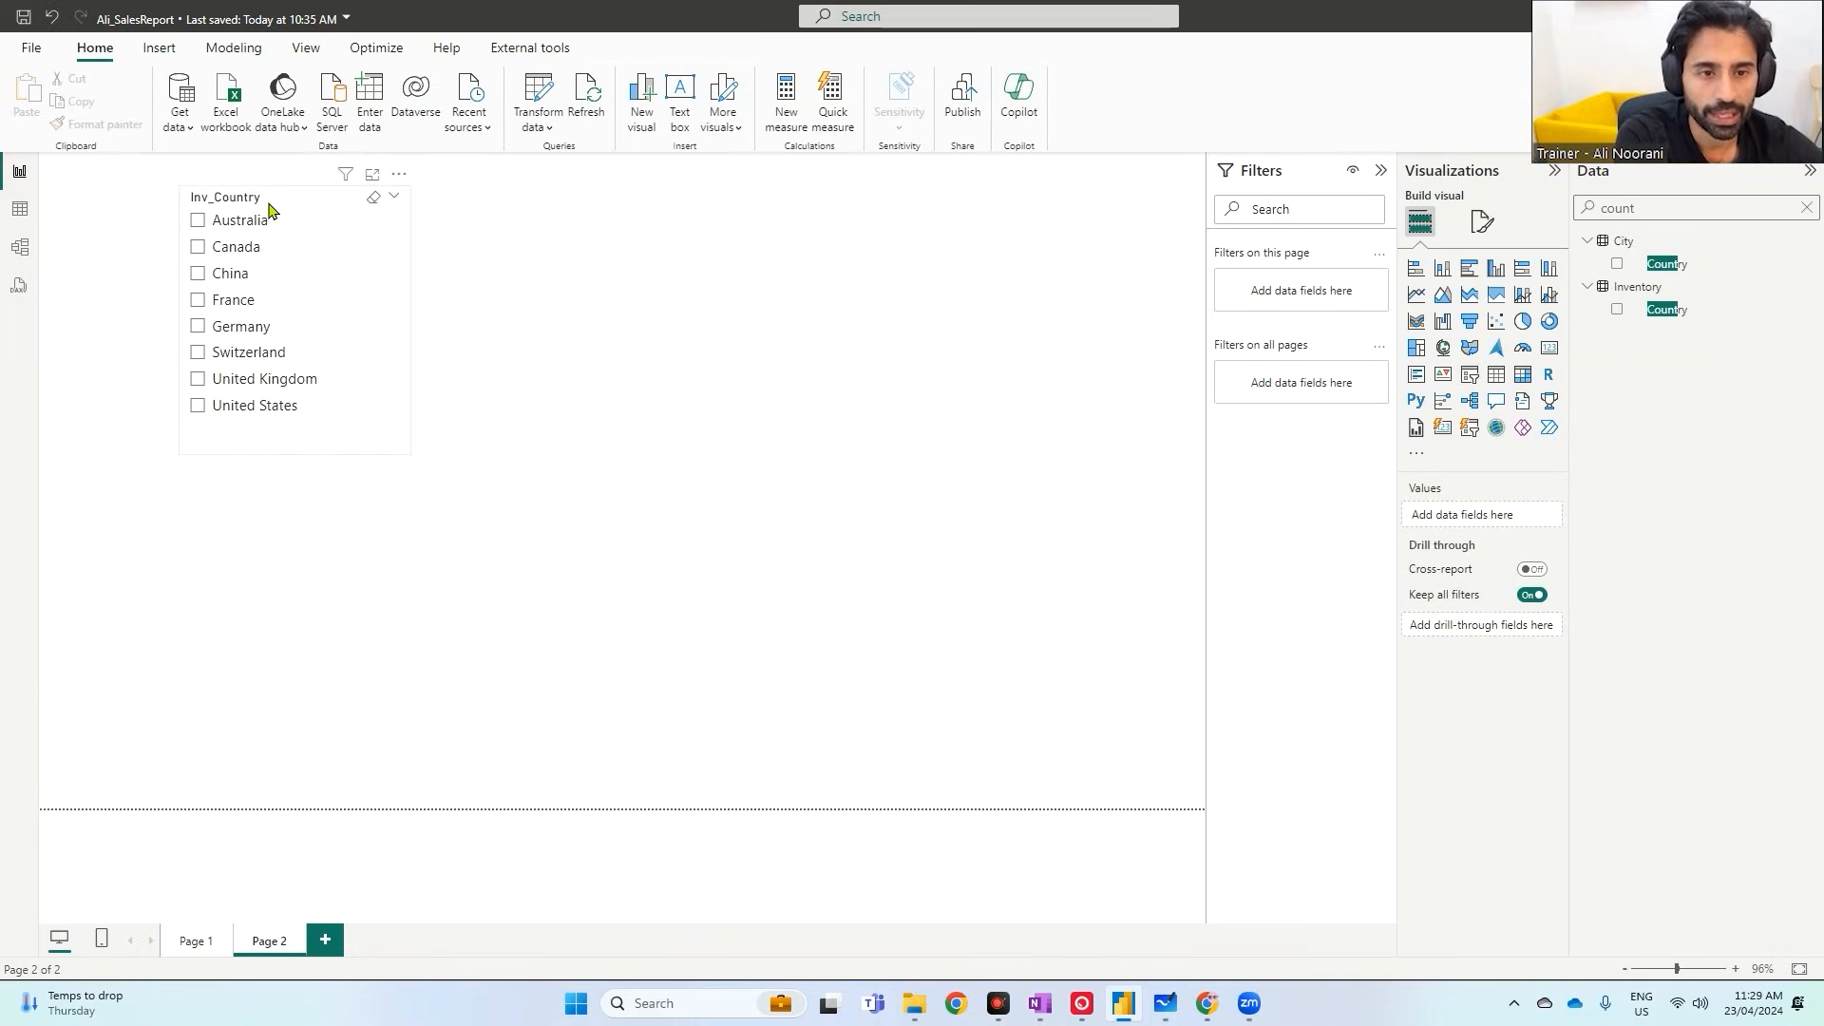
click(271, 203)
key(Delete)
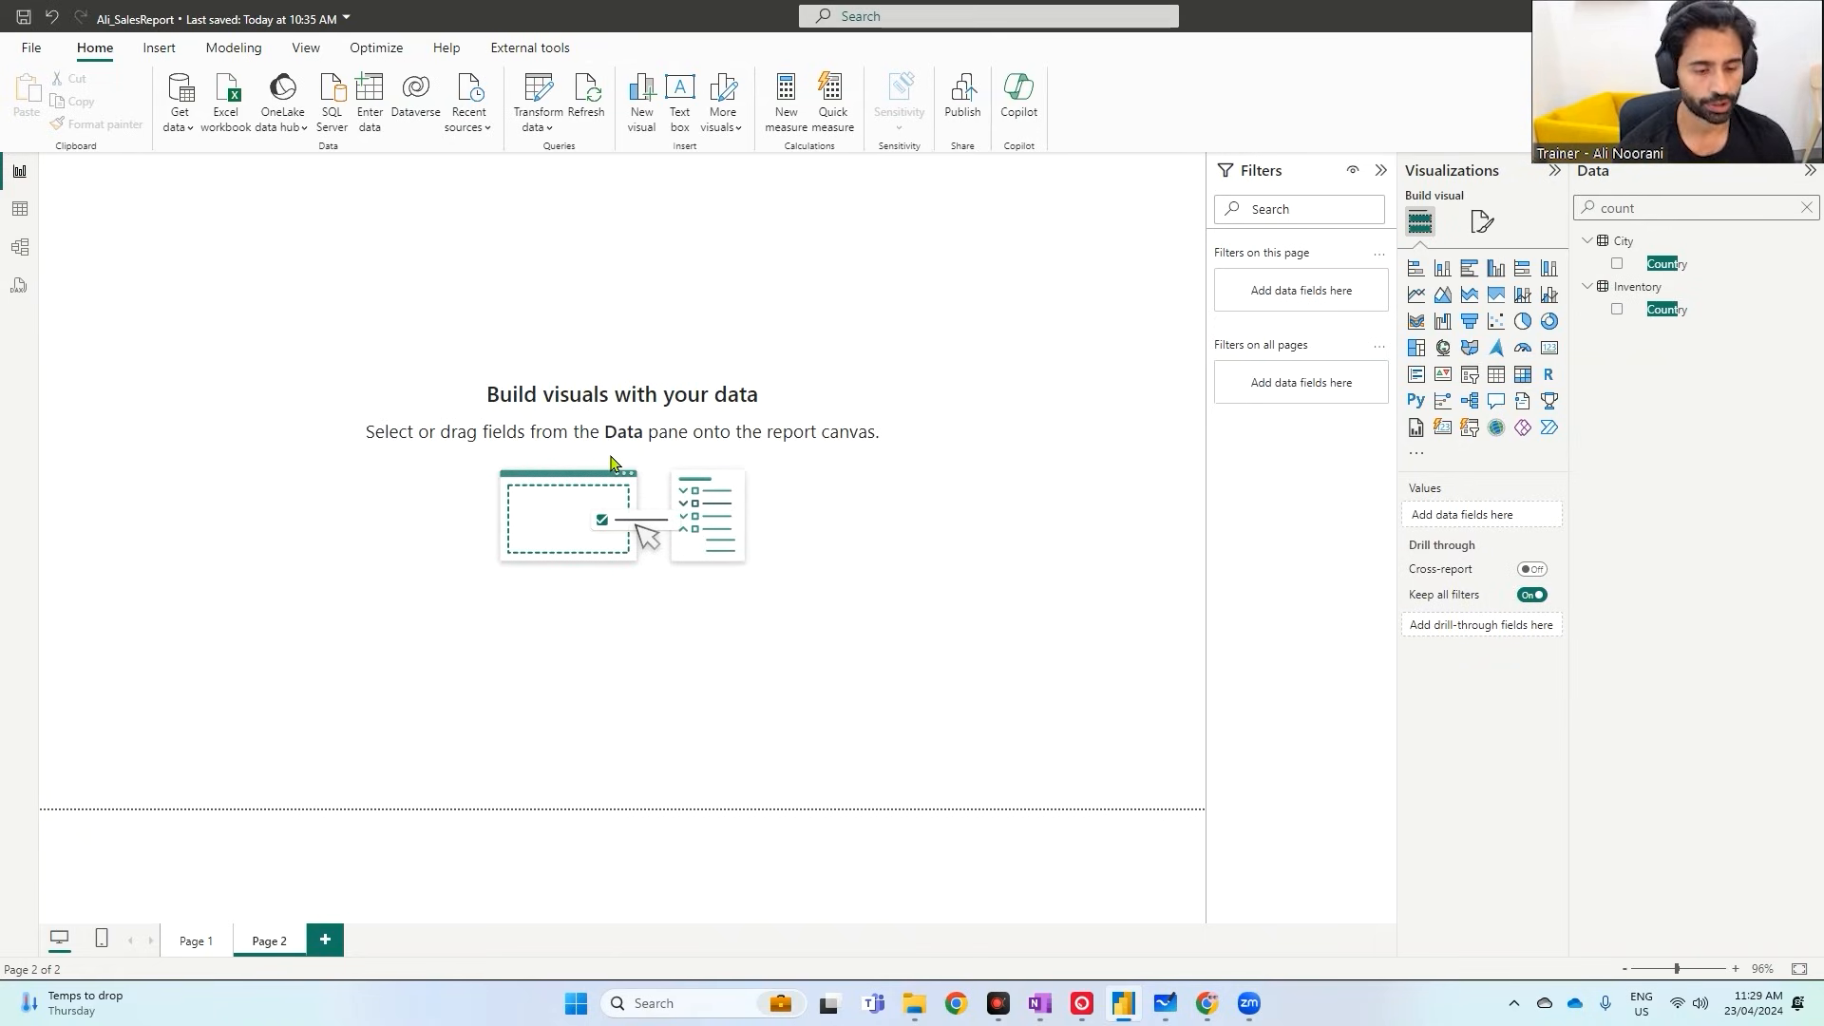
- Examine the Product Code relationship between Inventory and Product Table in the model diagram and the hidden setting of Inventory's Product Code
click(20, 247)
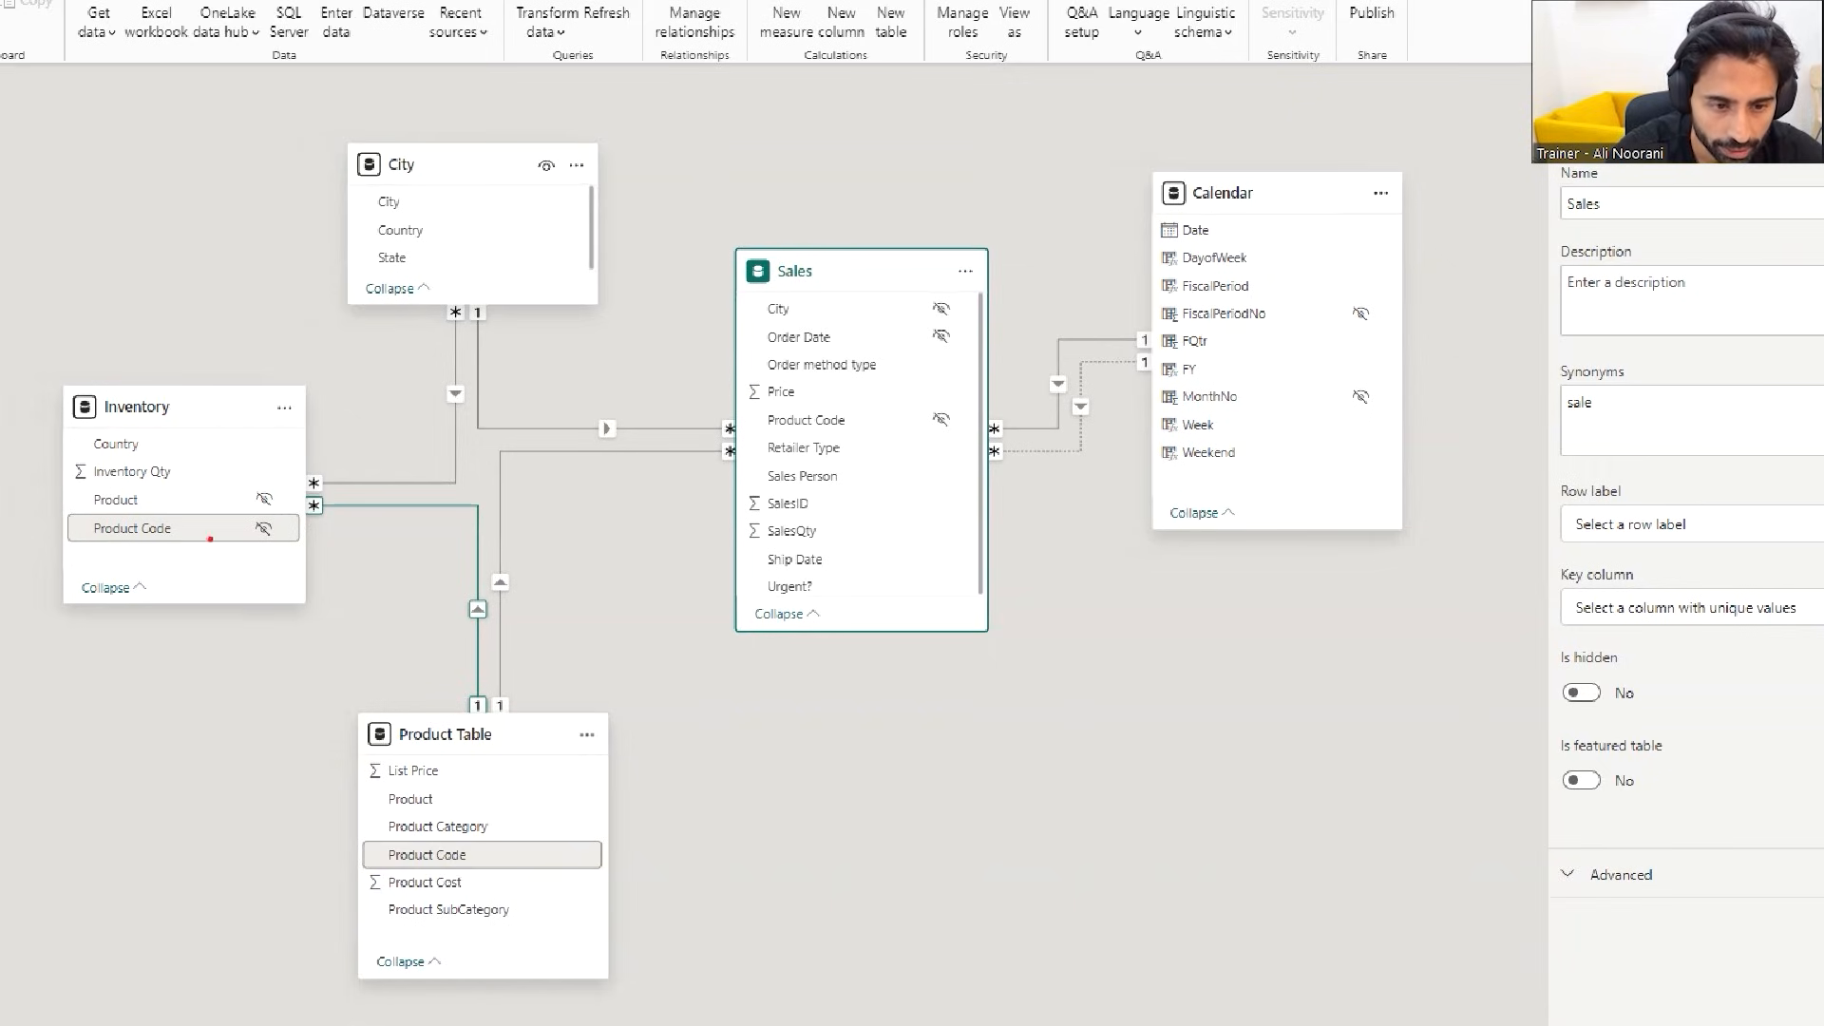
drag(83, 516, 183, 545)
drag(376, 837, 485, 869)
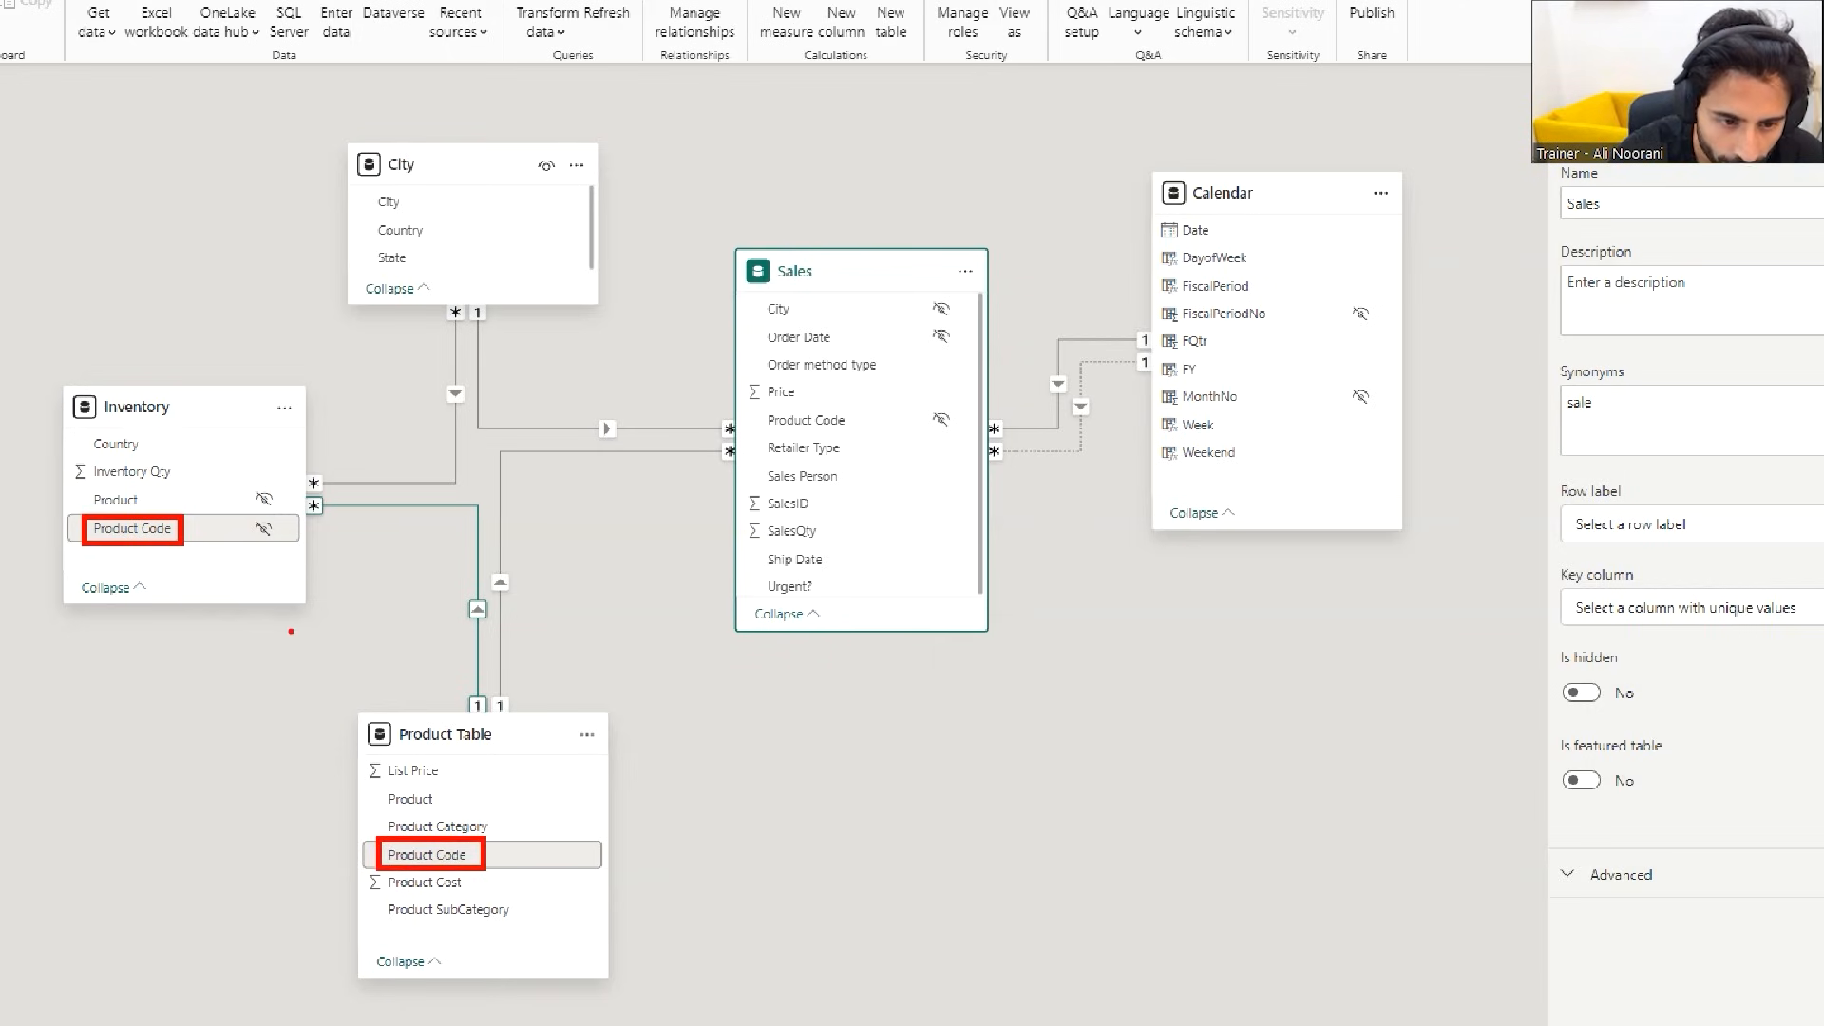
key(b)
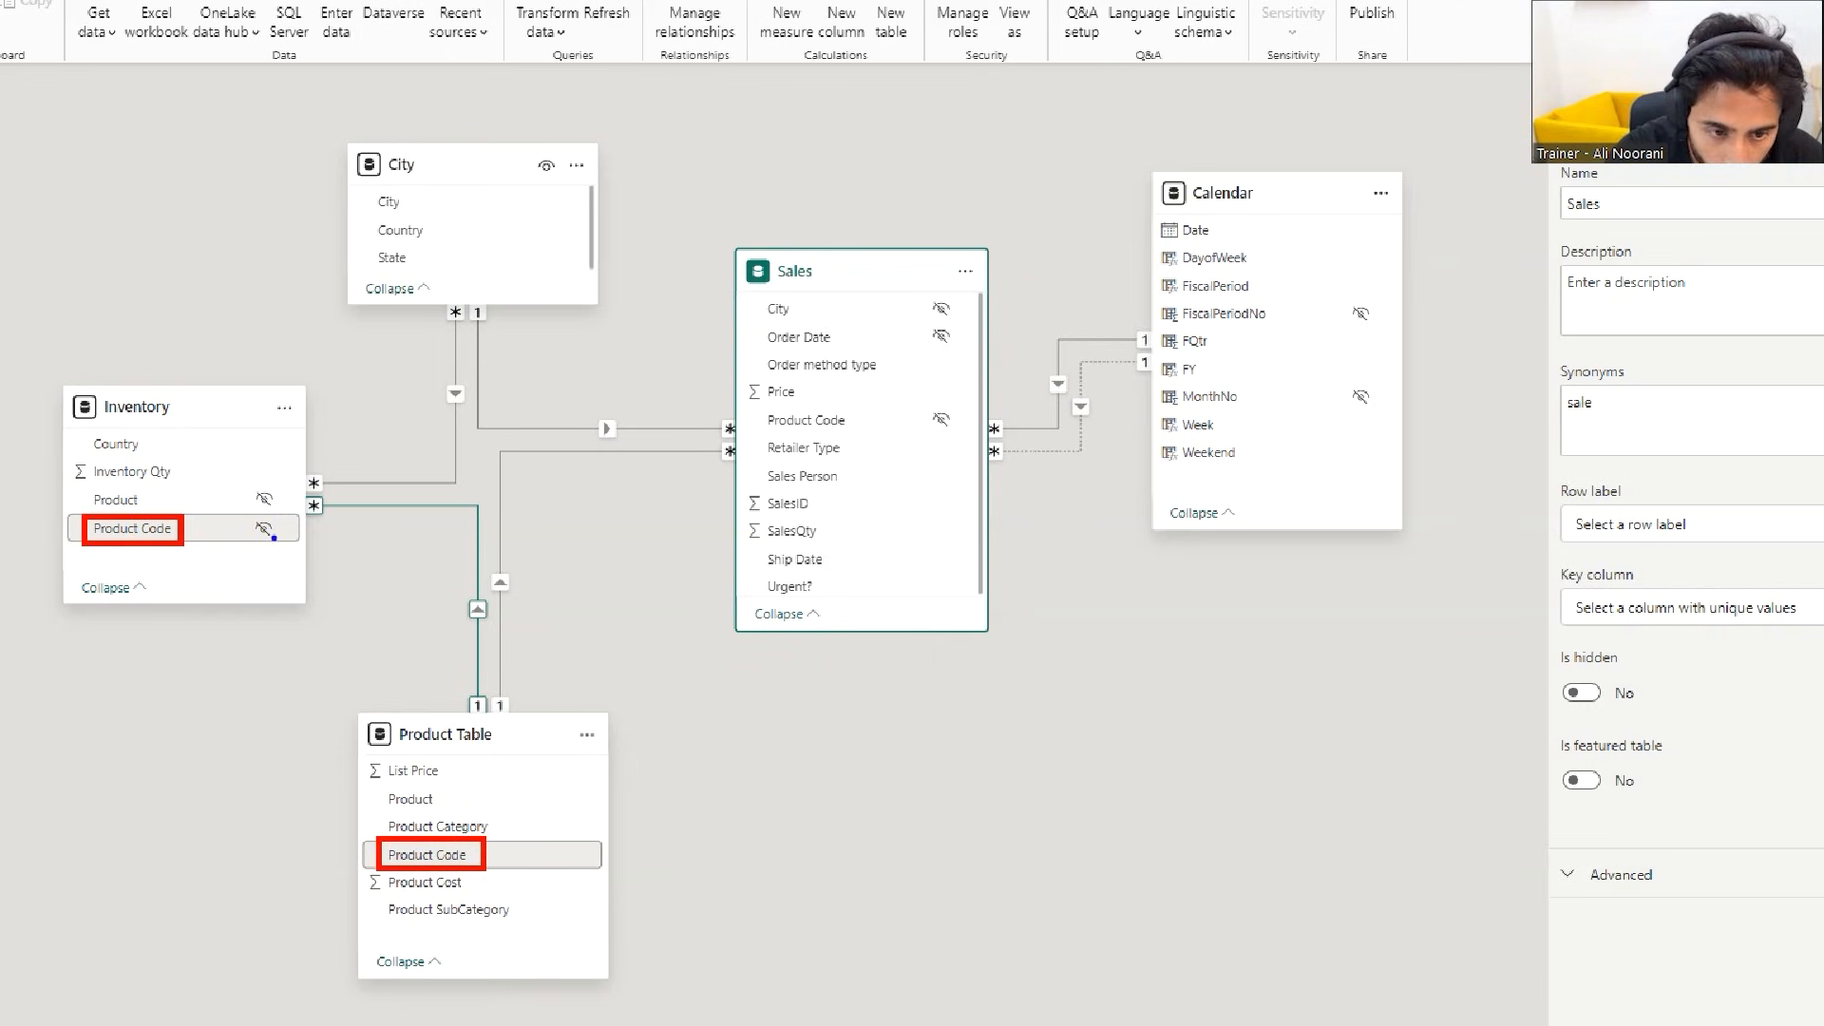
drag(243, 512, 285, 549)
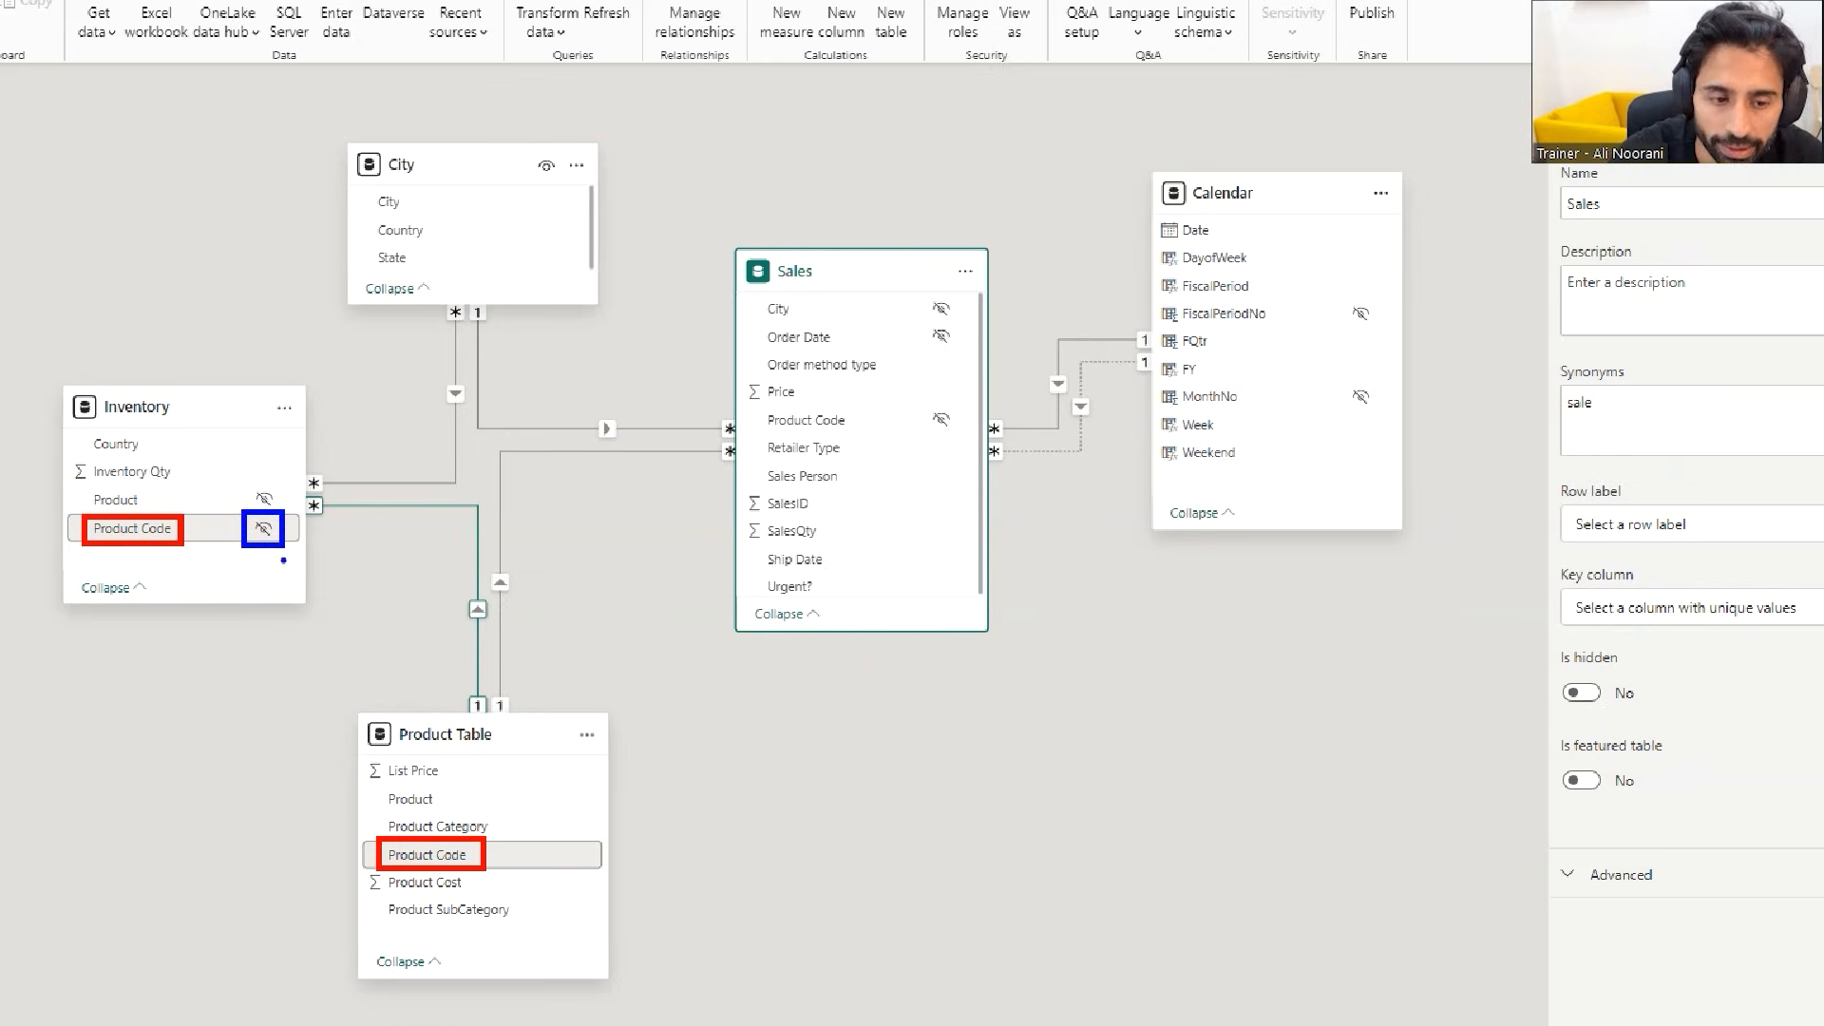
- Examine which Product, Product Code and Country columns are shared or hidden across Inventory, Product Table and City, and the City–Inventory filter direction
drag(498, 845, 527, 844)
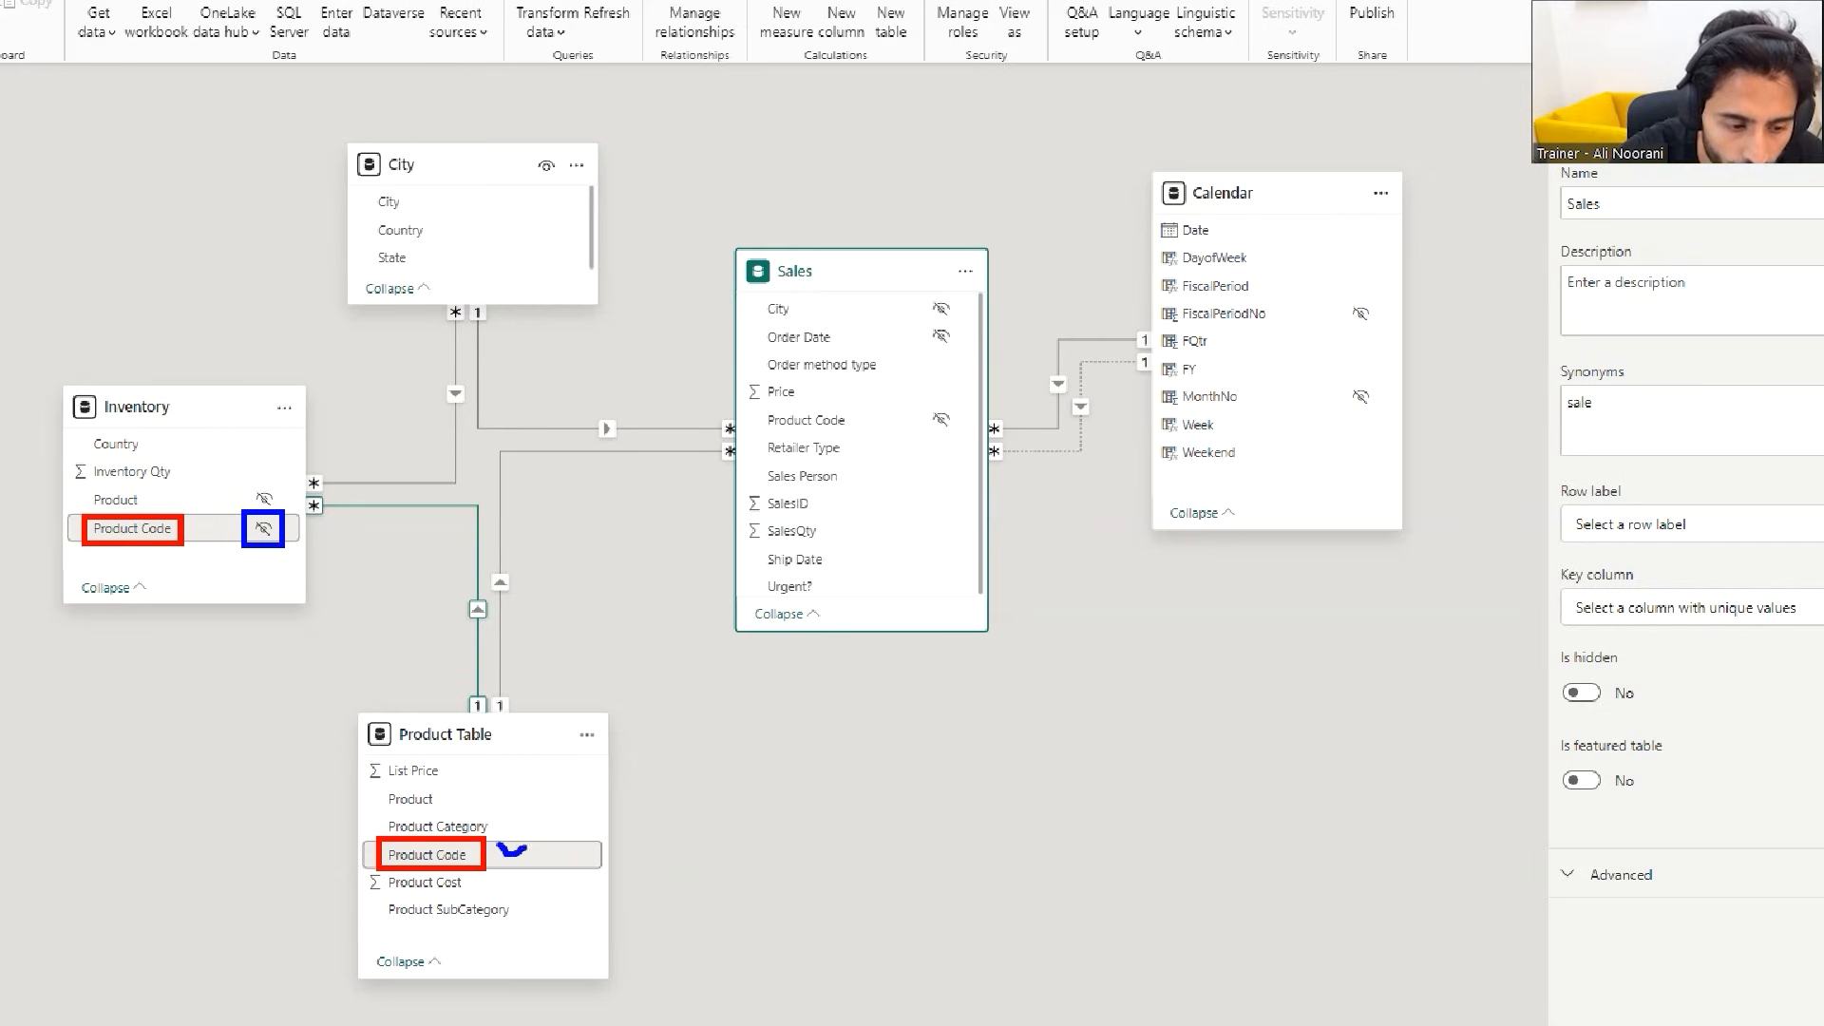
drag(244, 481, 284, 515)
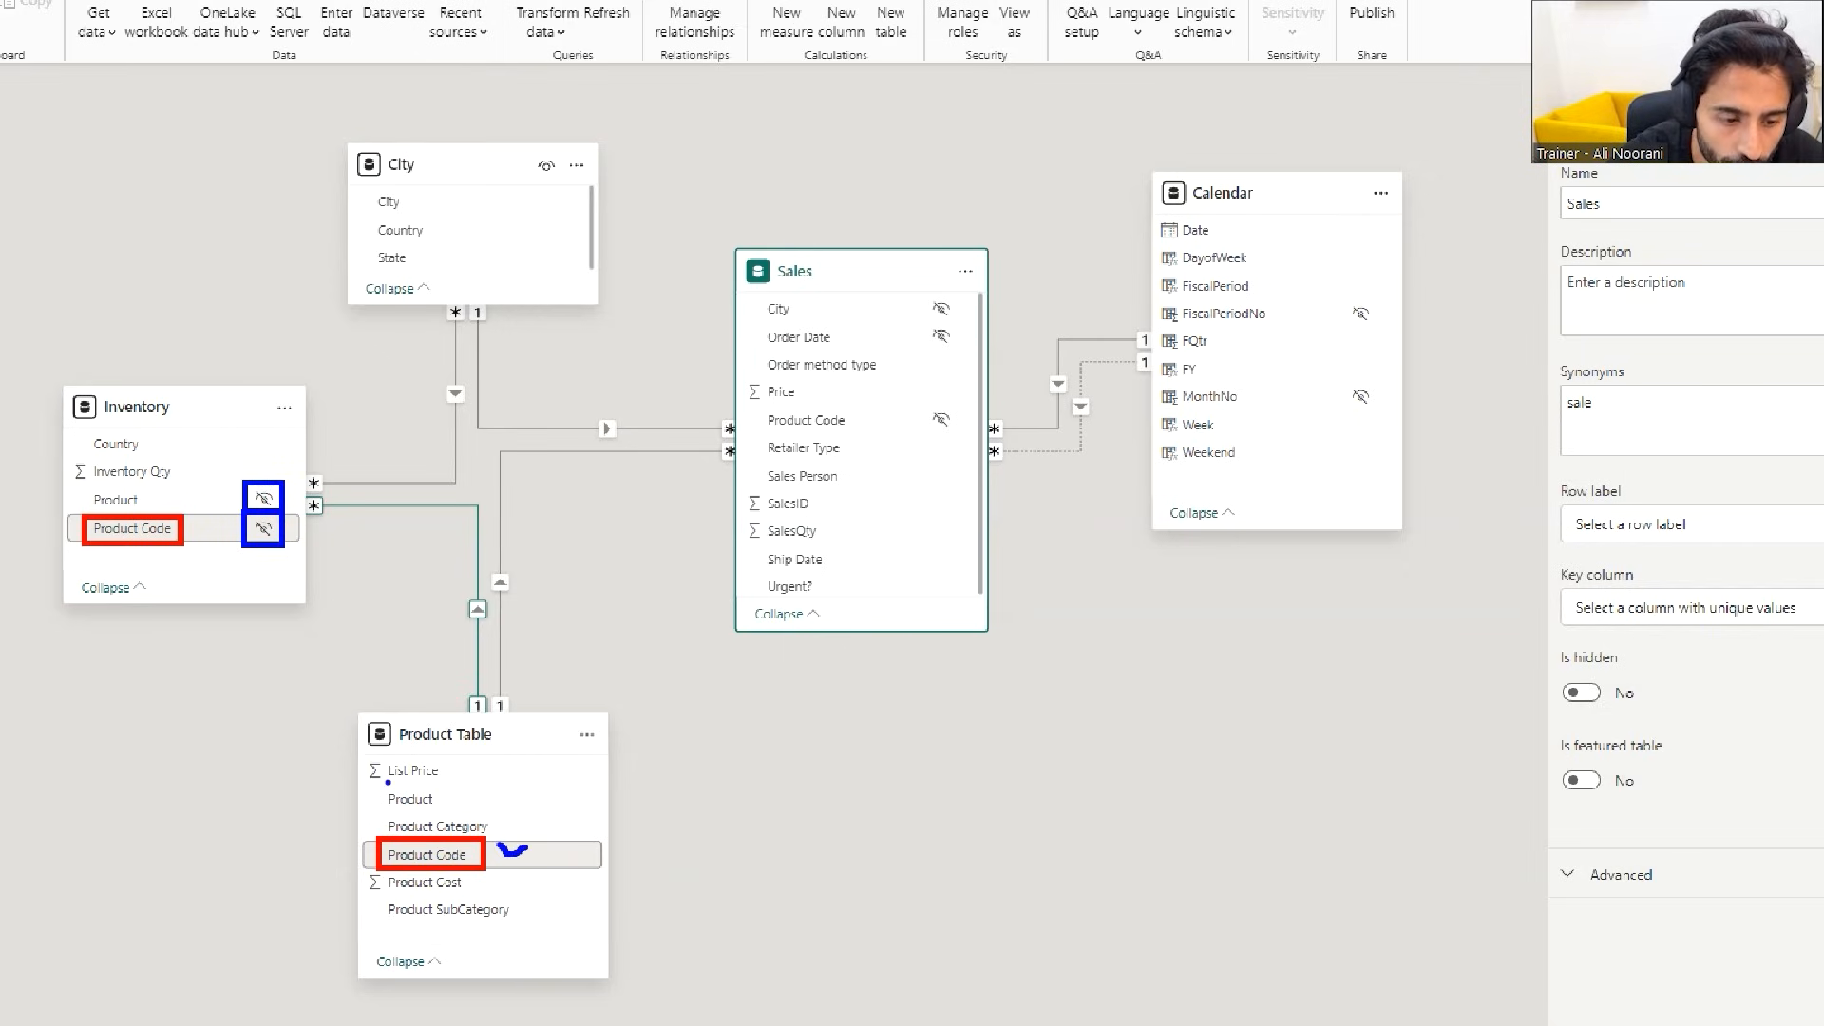
mouse_move(379, 784)
mouse_down()
mouse_move(449, 813)
mouse_move(485, 796)
mouse_up()
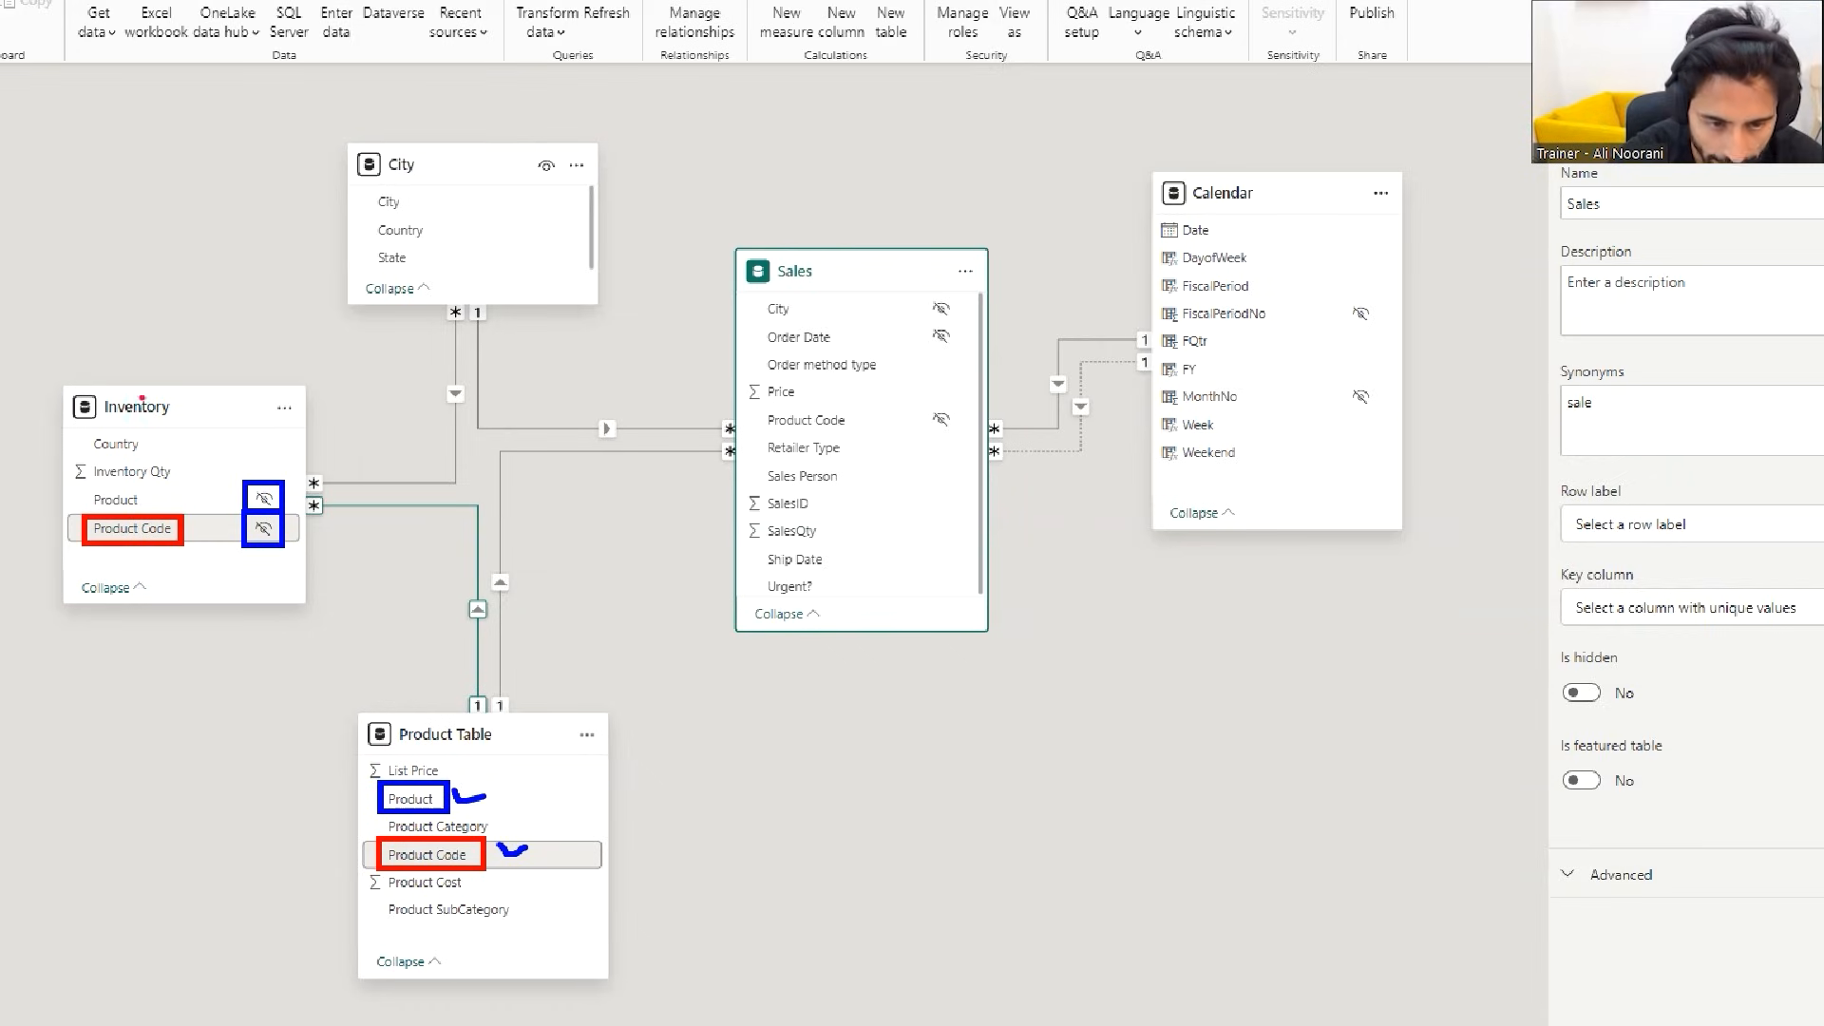
drag(84, 430, 151, 459)
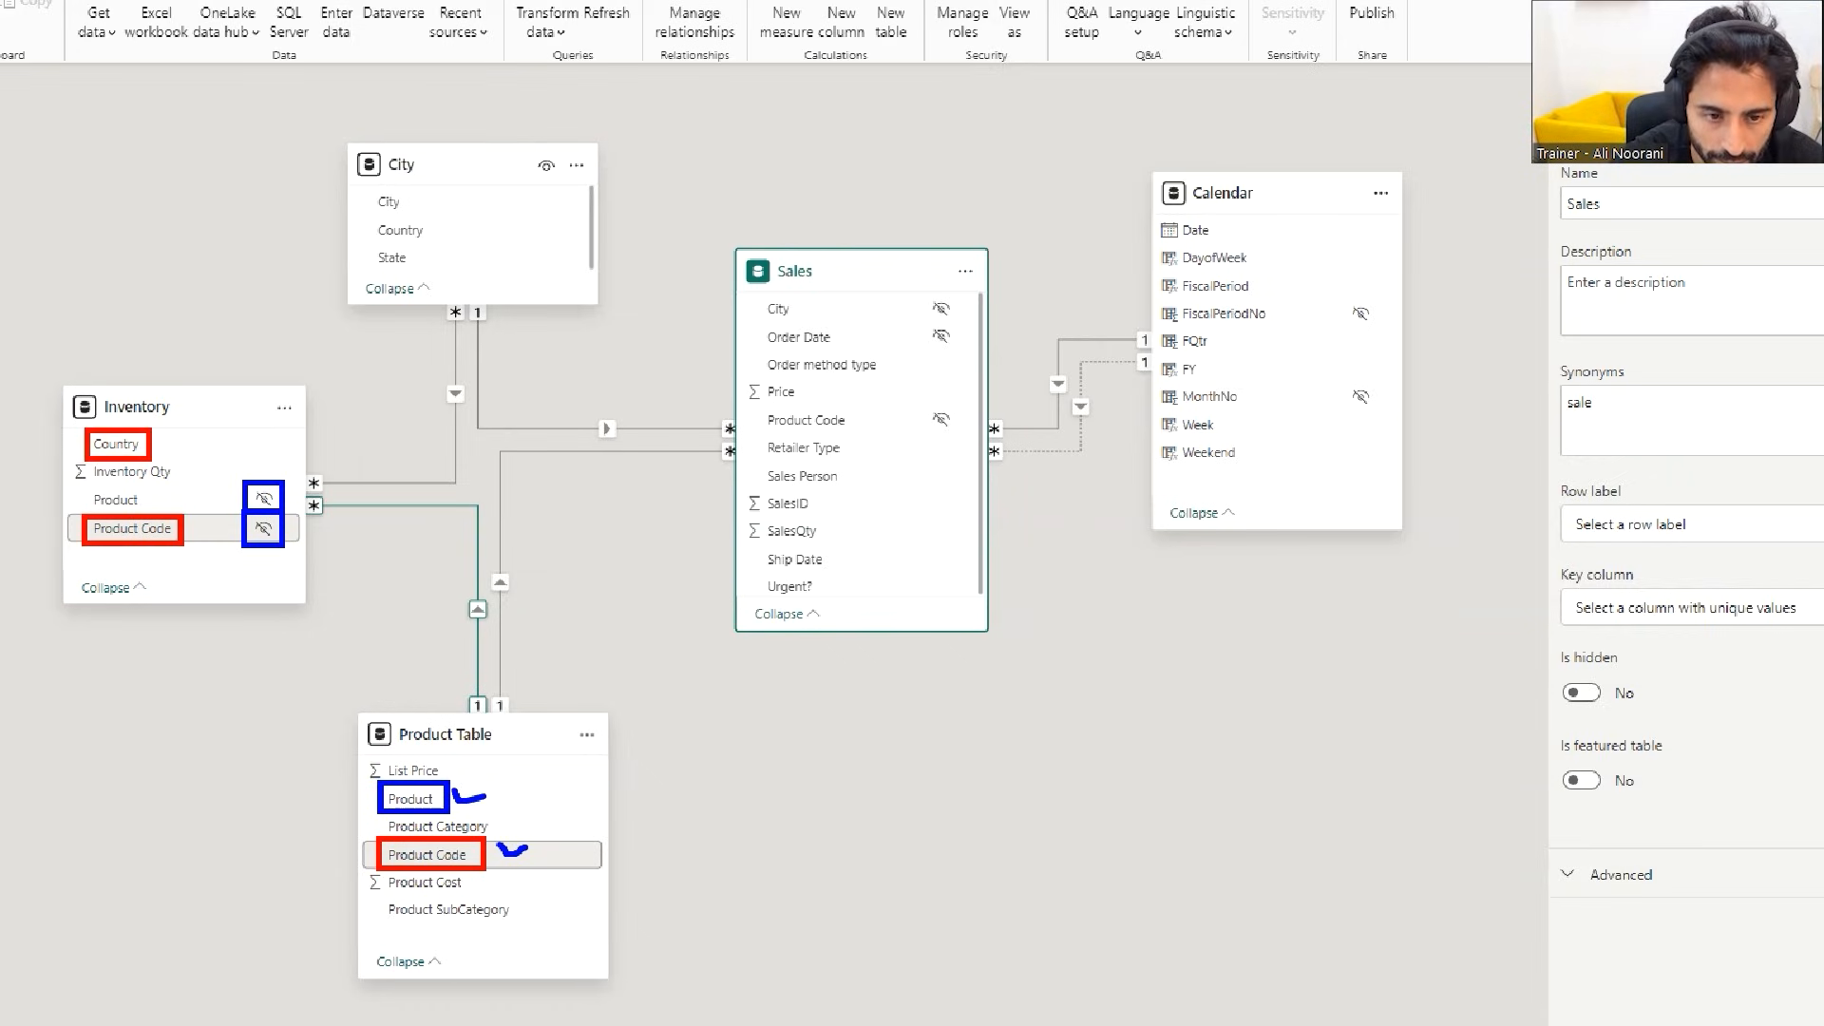
drag(370, 217, 438, 249)
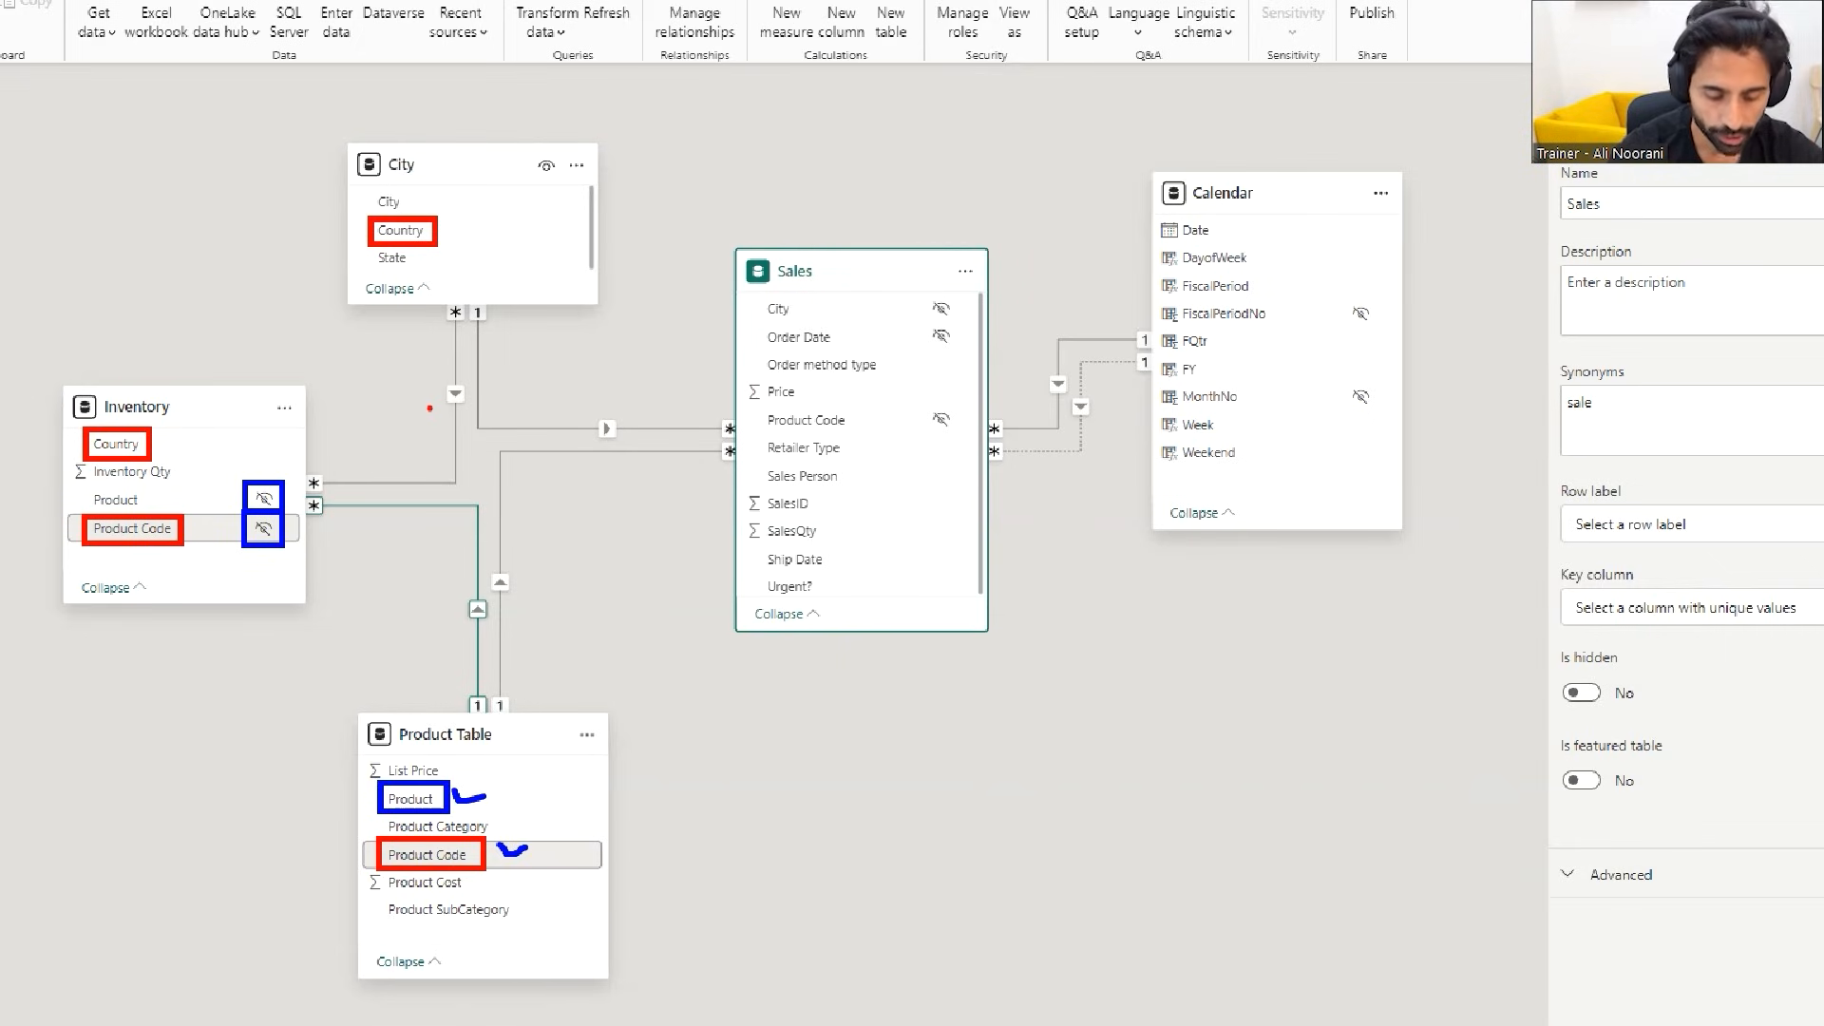
key(b)
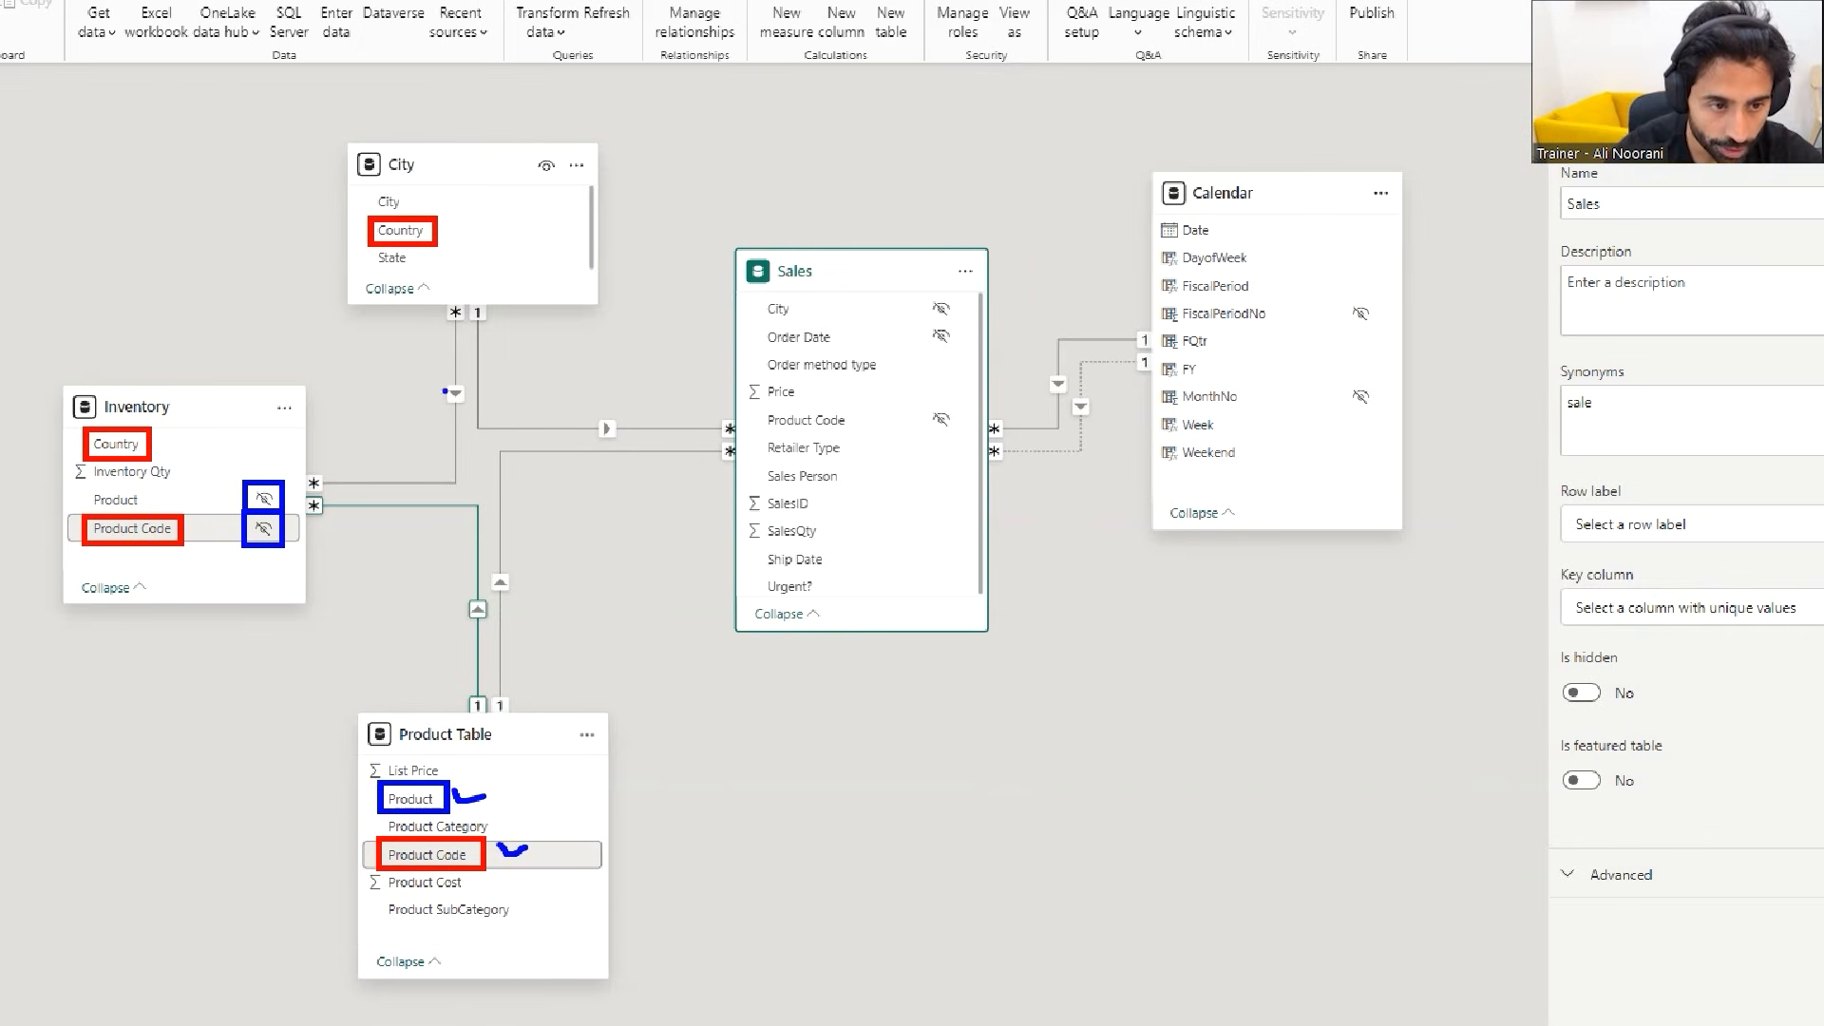
drag(440, 378, 476, 412)
key(ctrl+z)
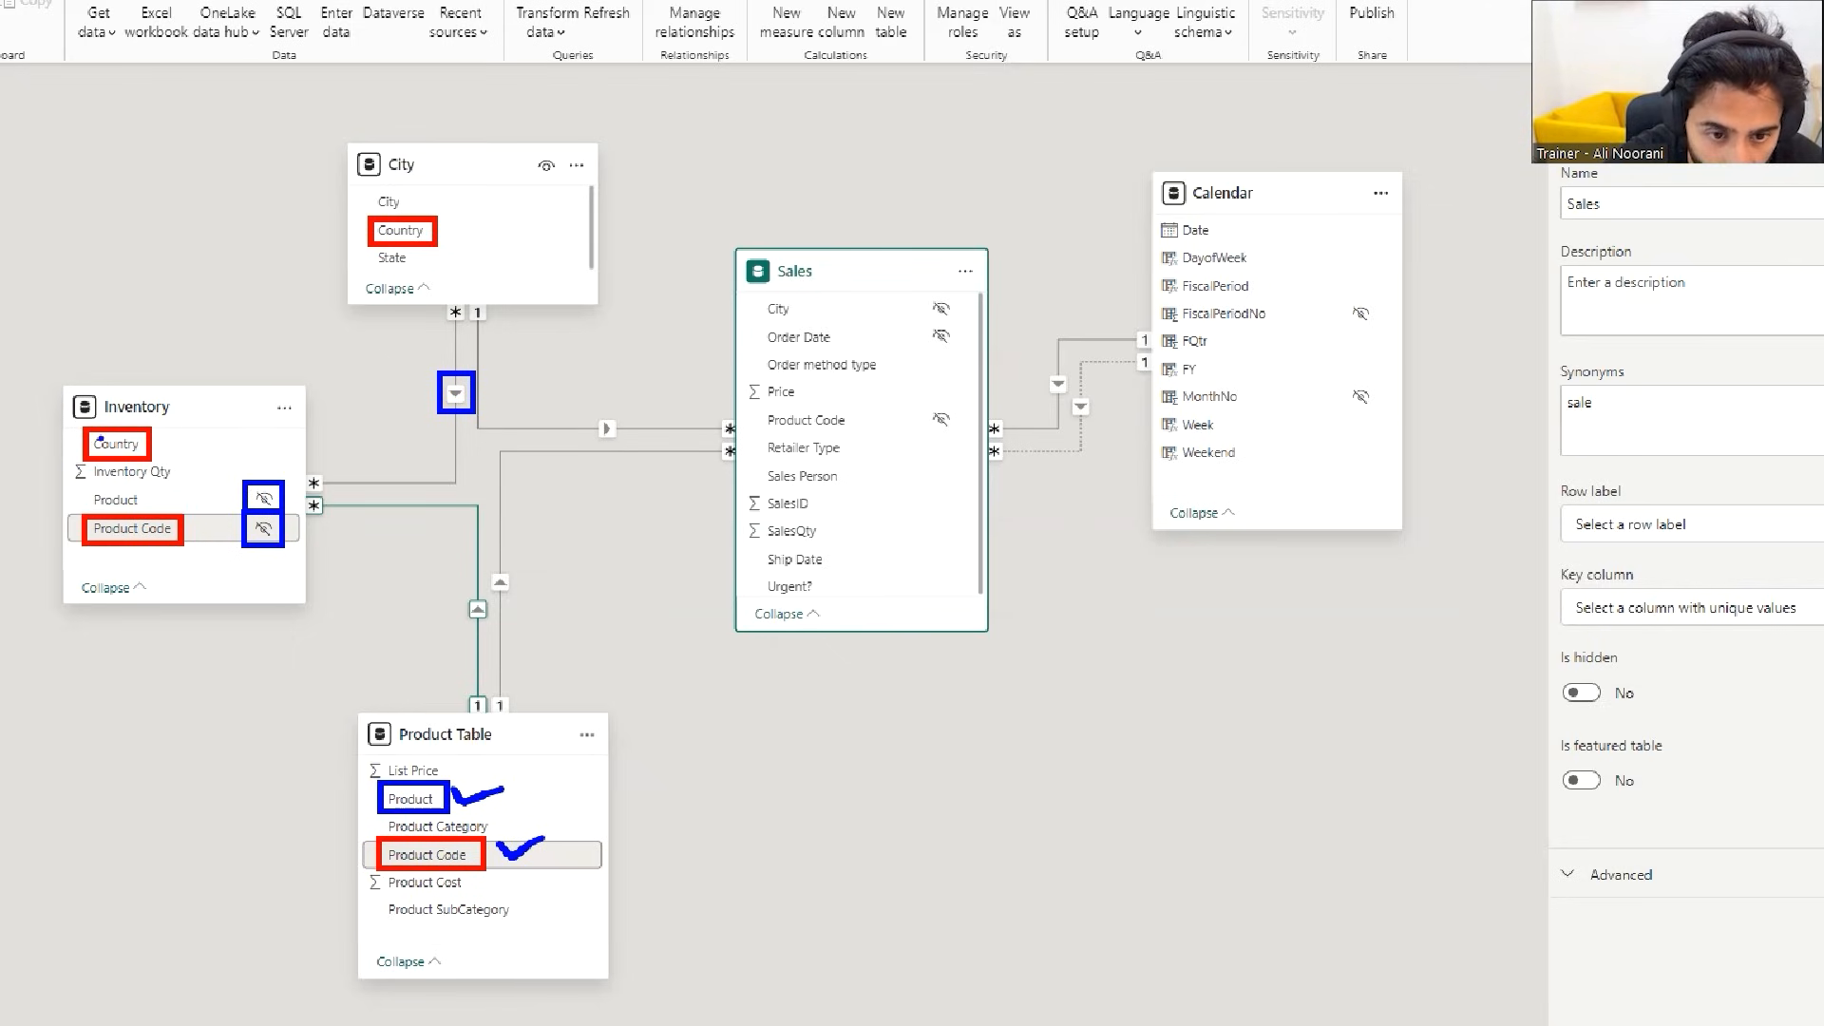
drag(98, 437, 120, 455)
drag(119, 433, 100, 456)
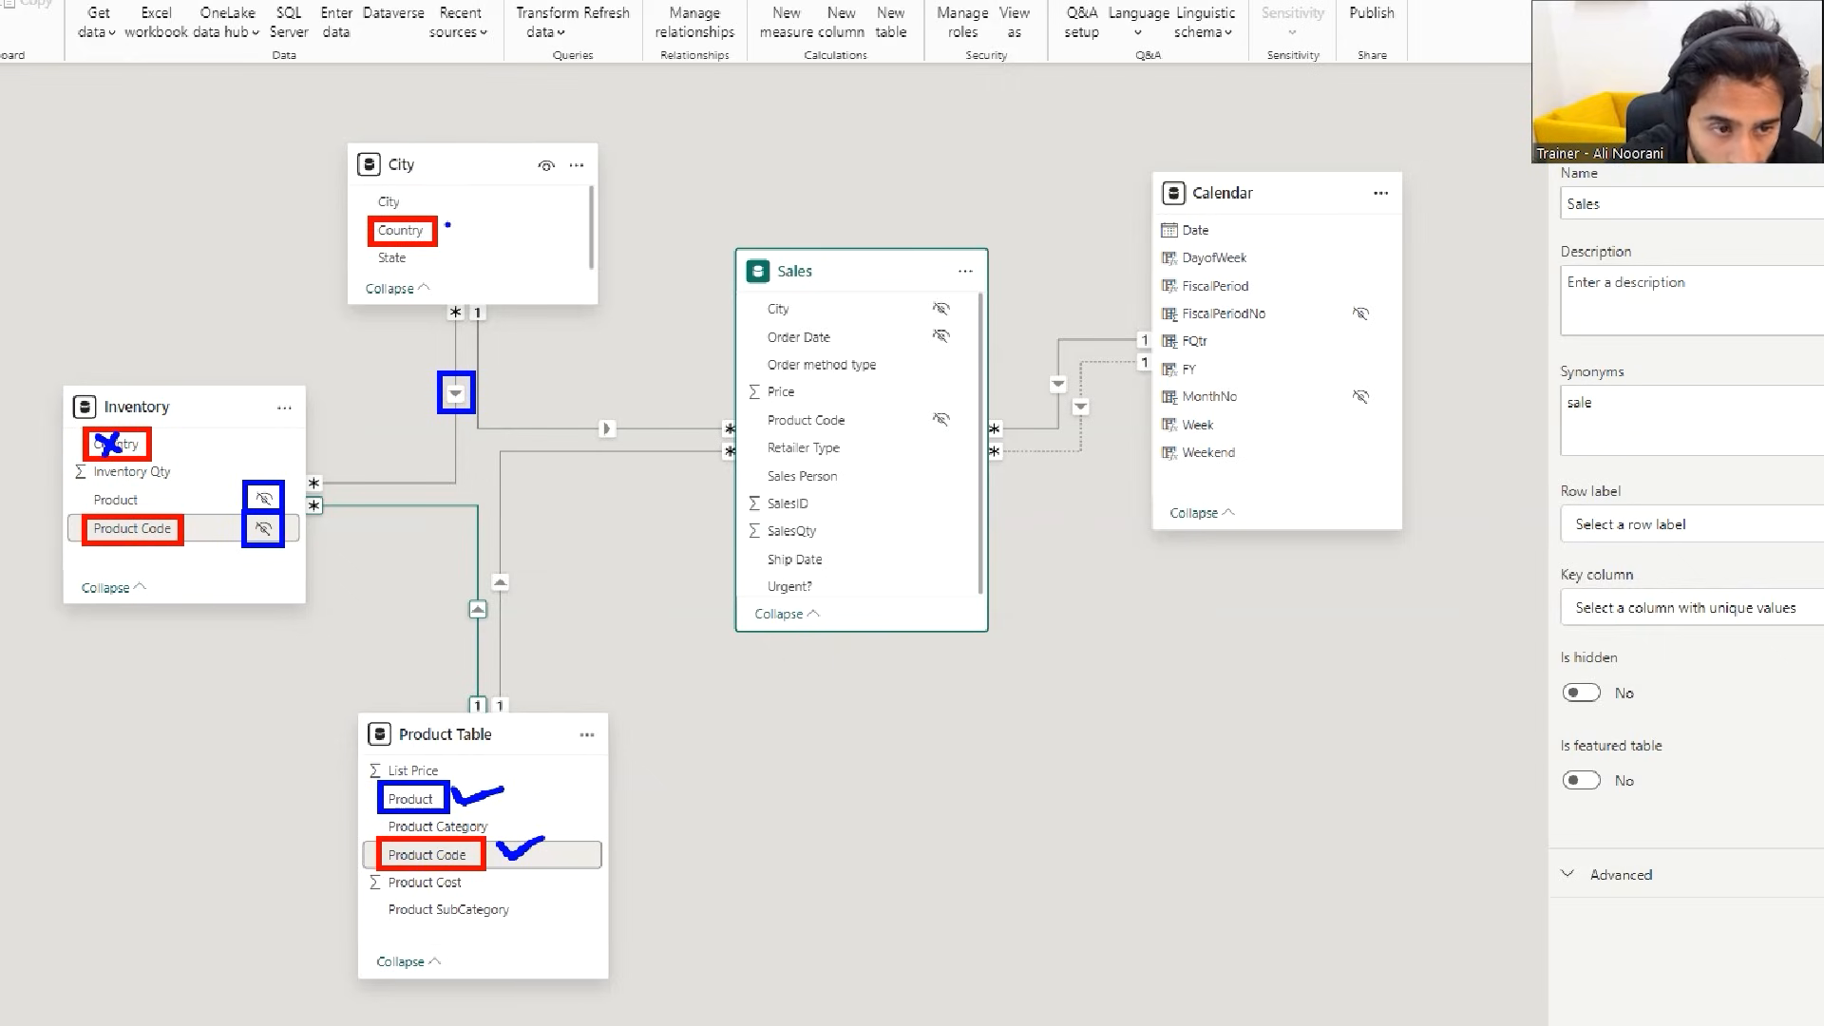
drag(445, 224, 477, 222)
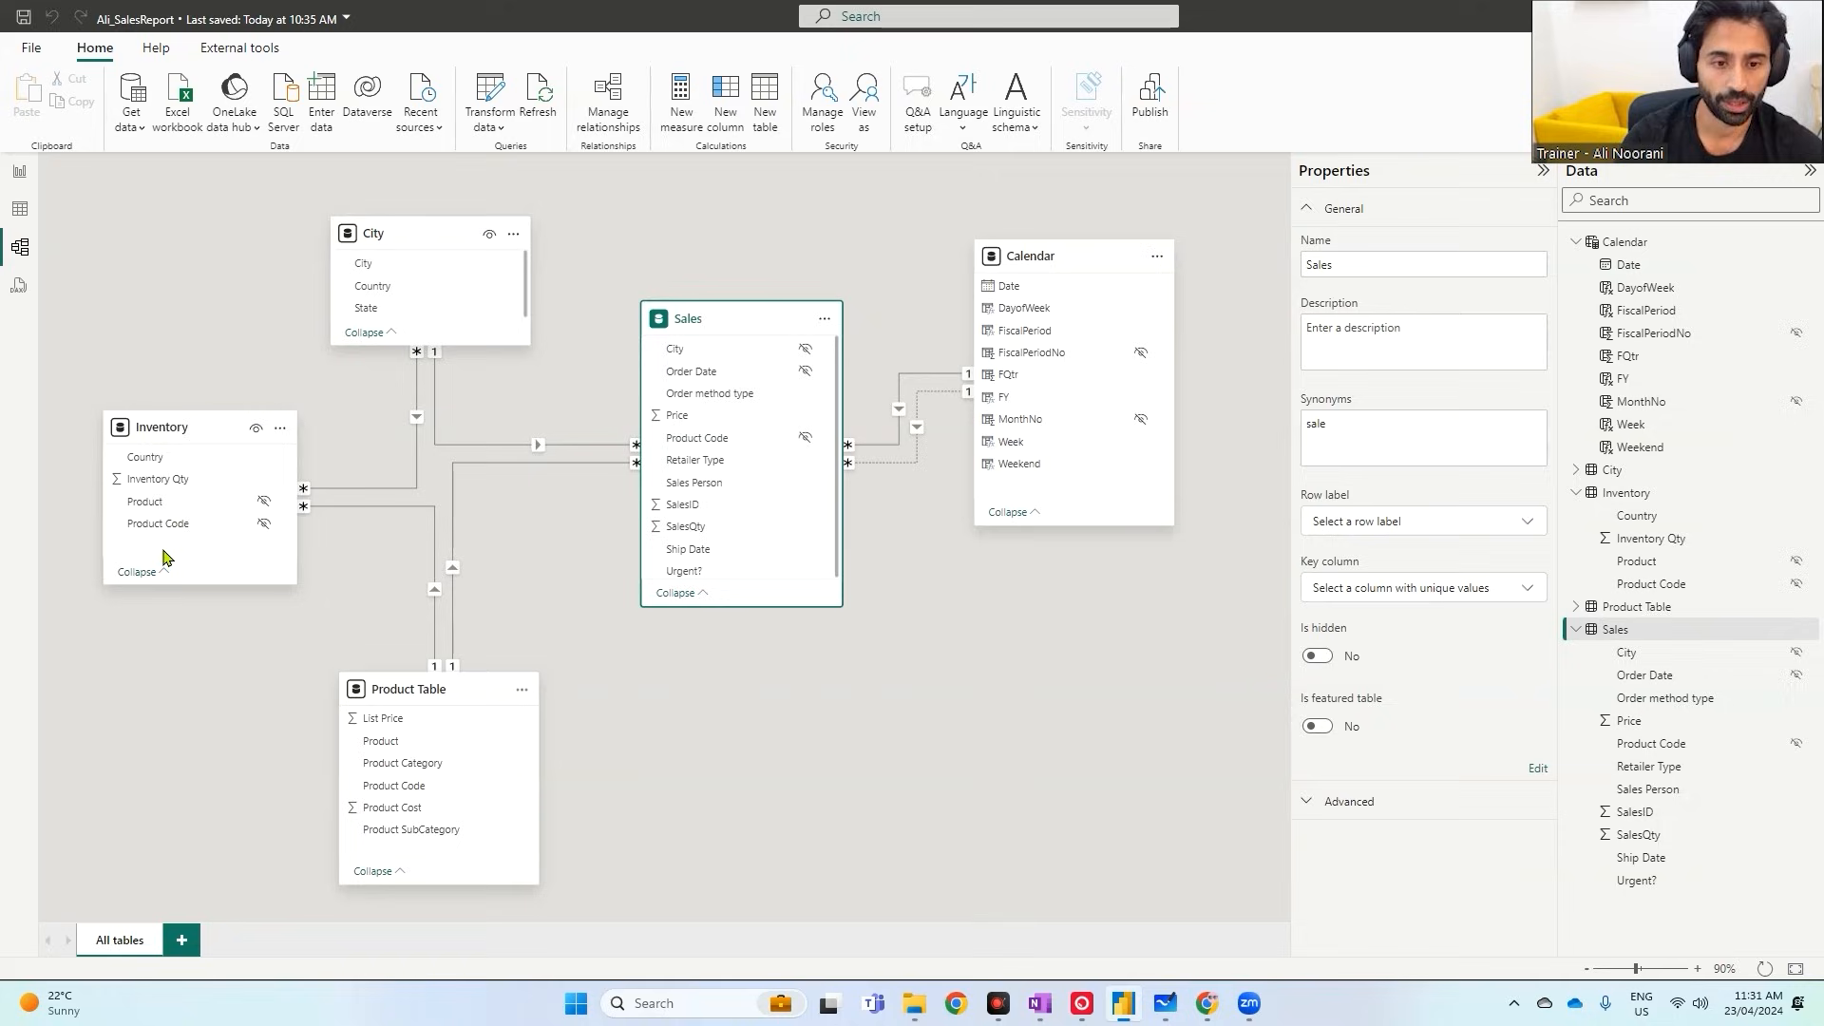
- Hide Inventory's Country column and go back to the report page
click(142, 453)
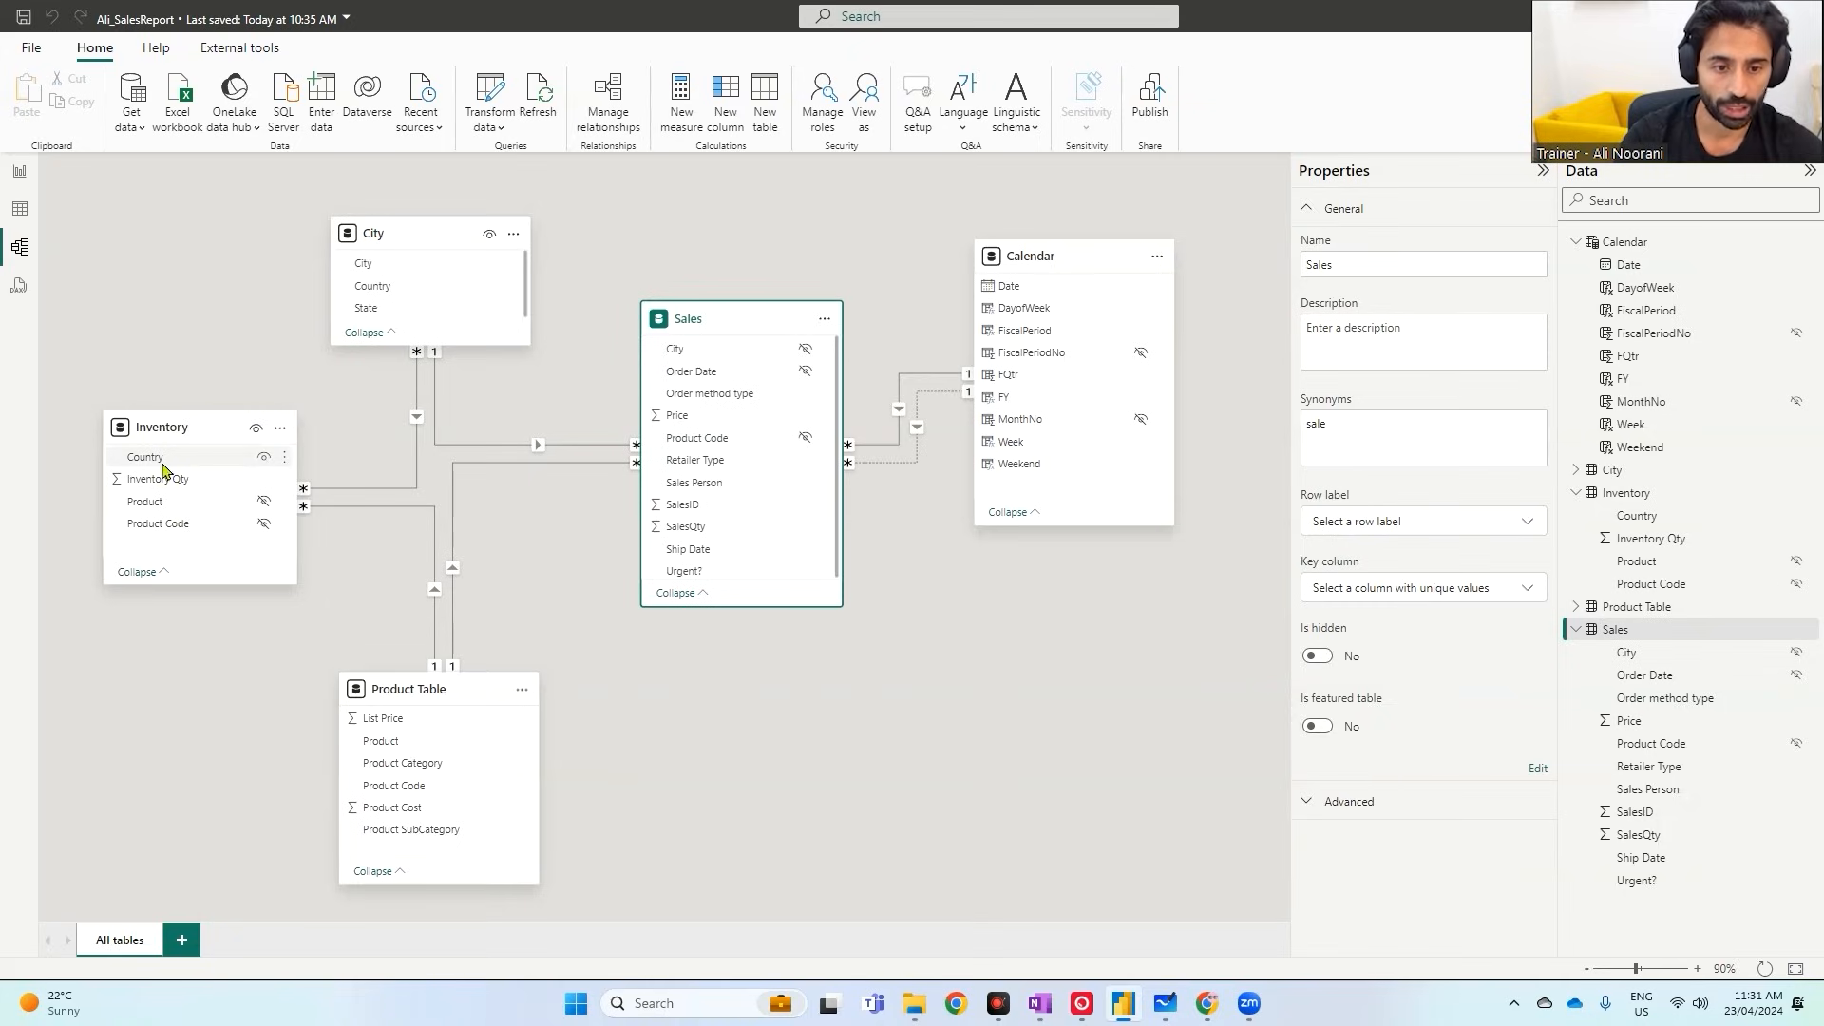
click(262, 458)
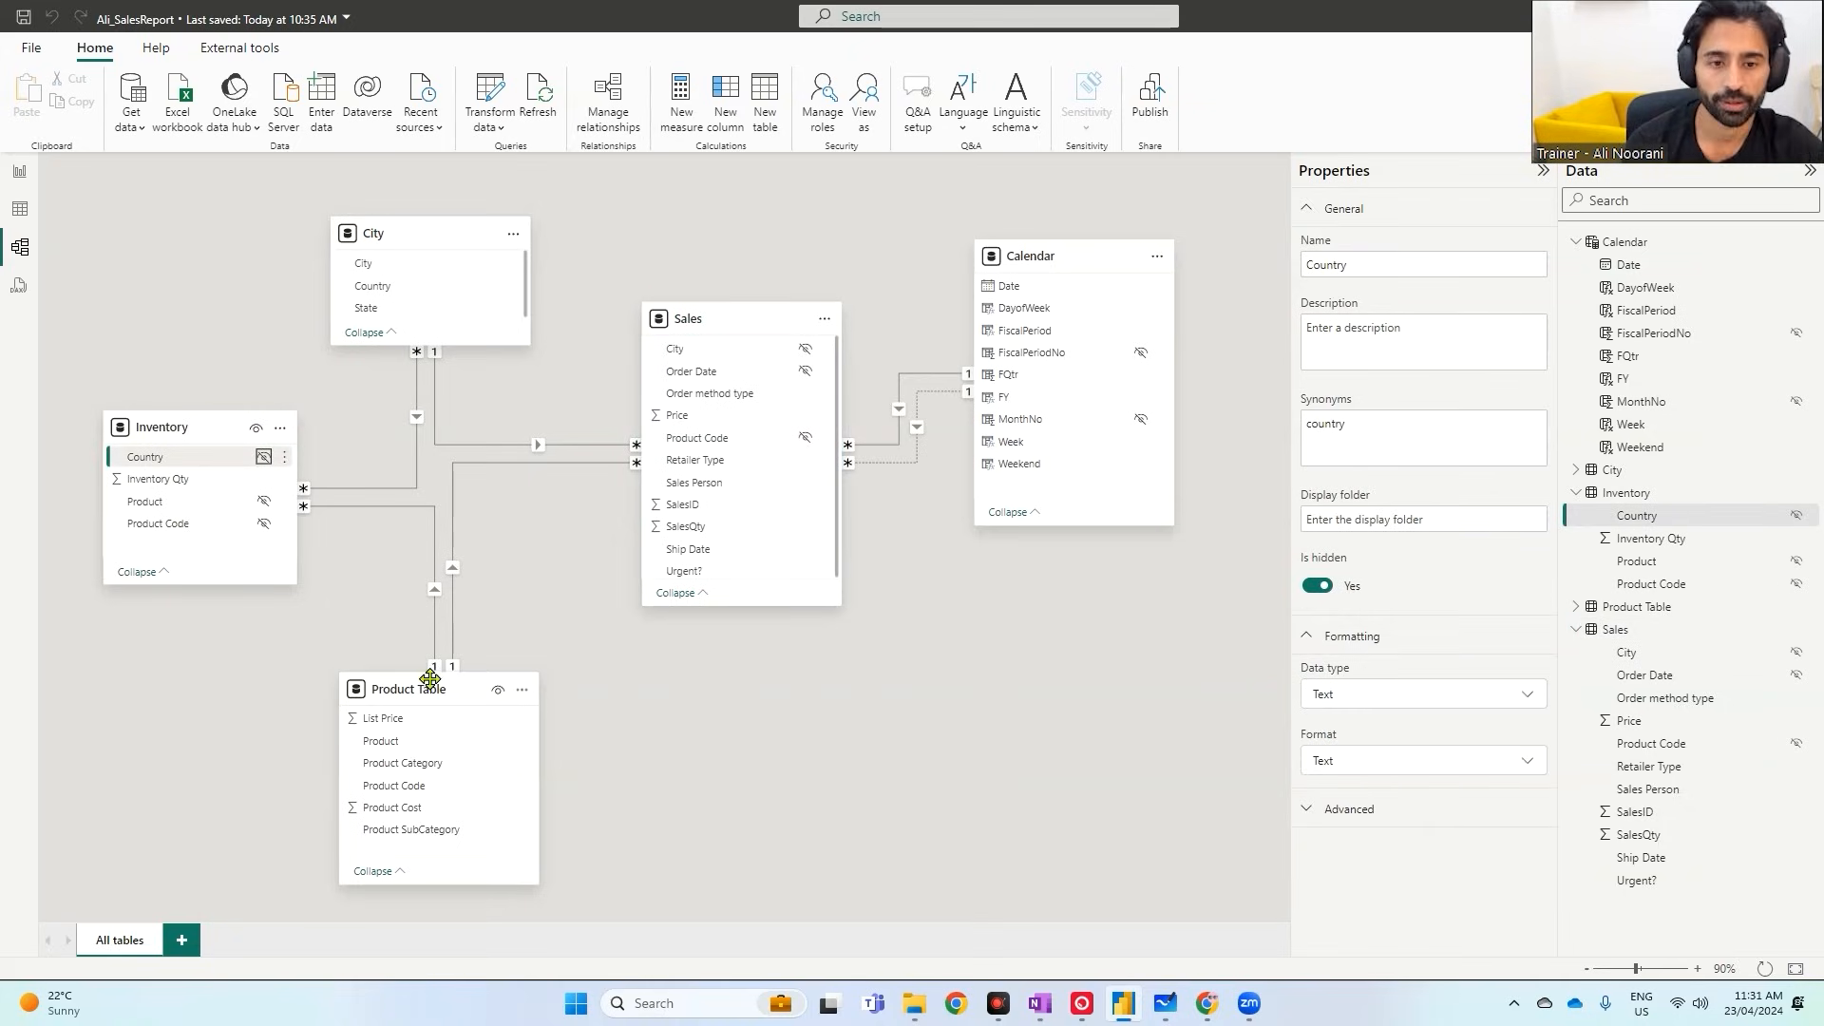
click(19, 171)
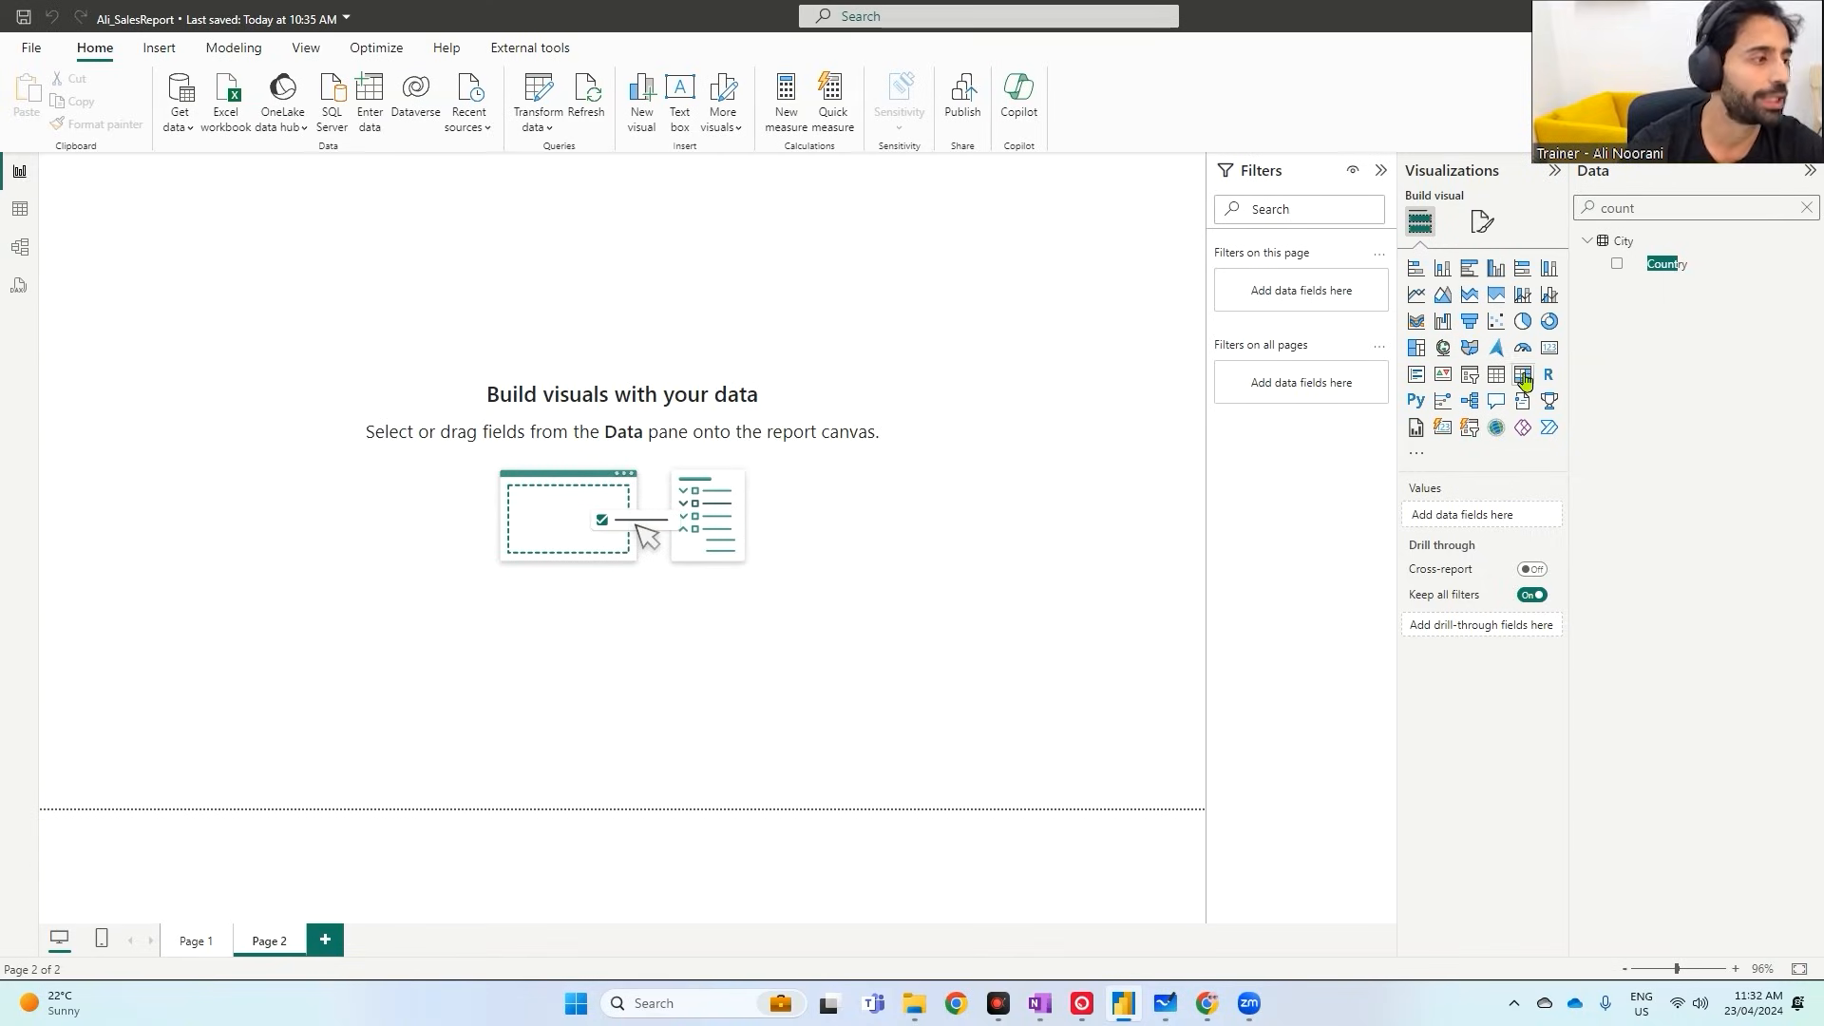
- Insert an empty matrix on Page 2 and review the available Inventory Qty, Product Table and SalesQty fields
click(1523, 374)
drag(78, 175, 448, 224)
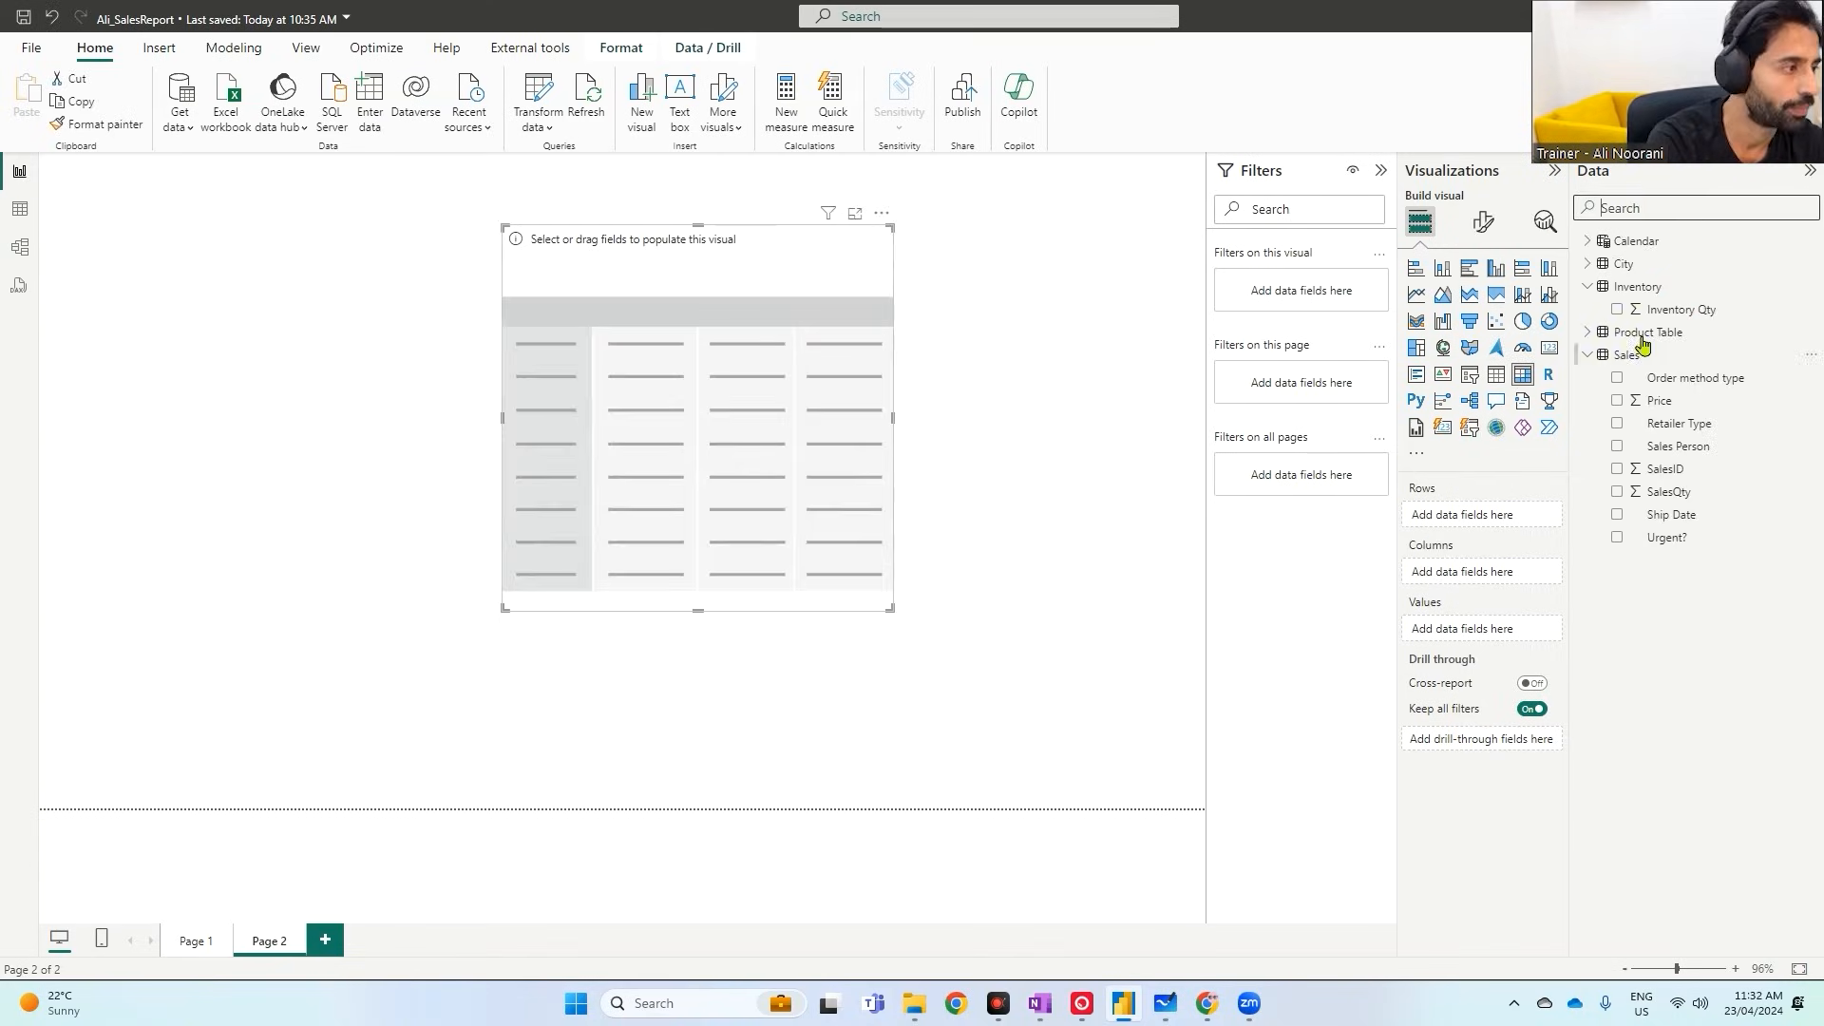
click(1631, 333)
click(1705, 490)
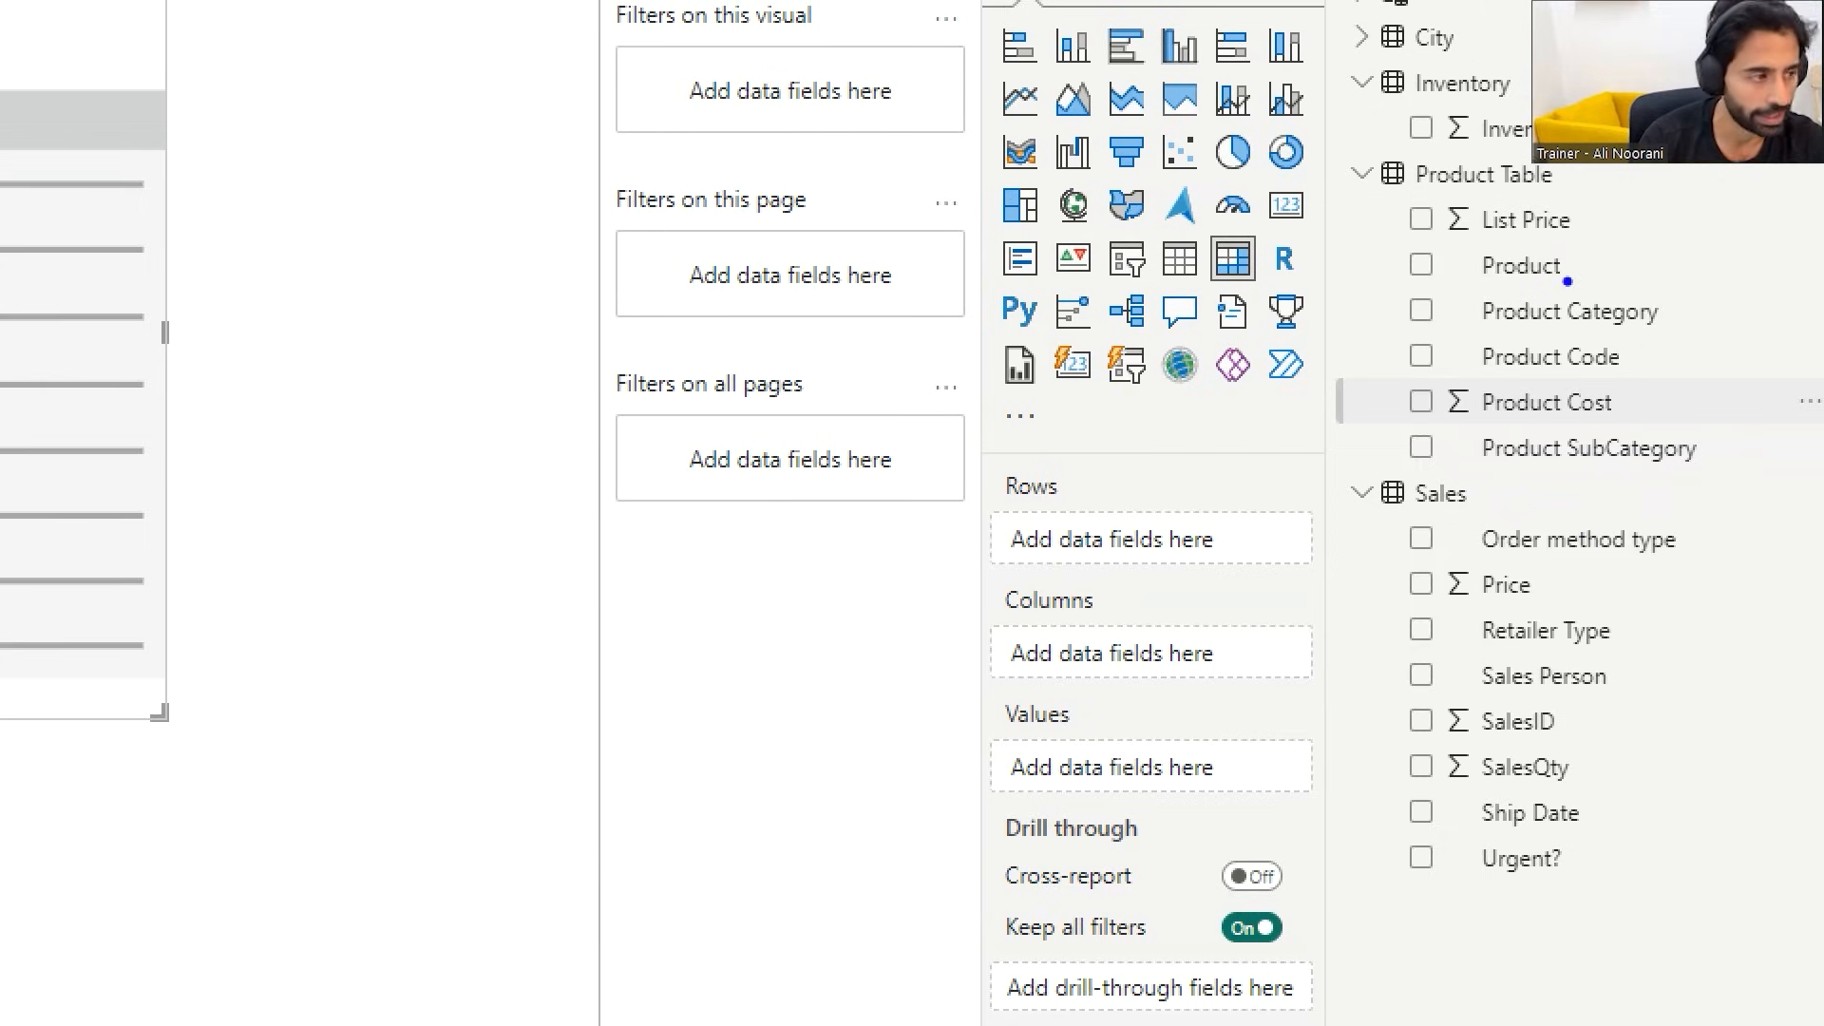
drag(1441, 106, 1559, 157)
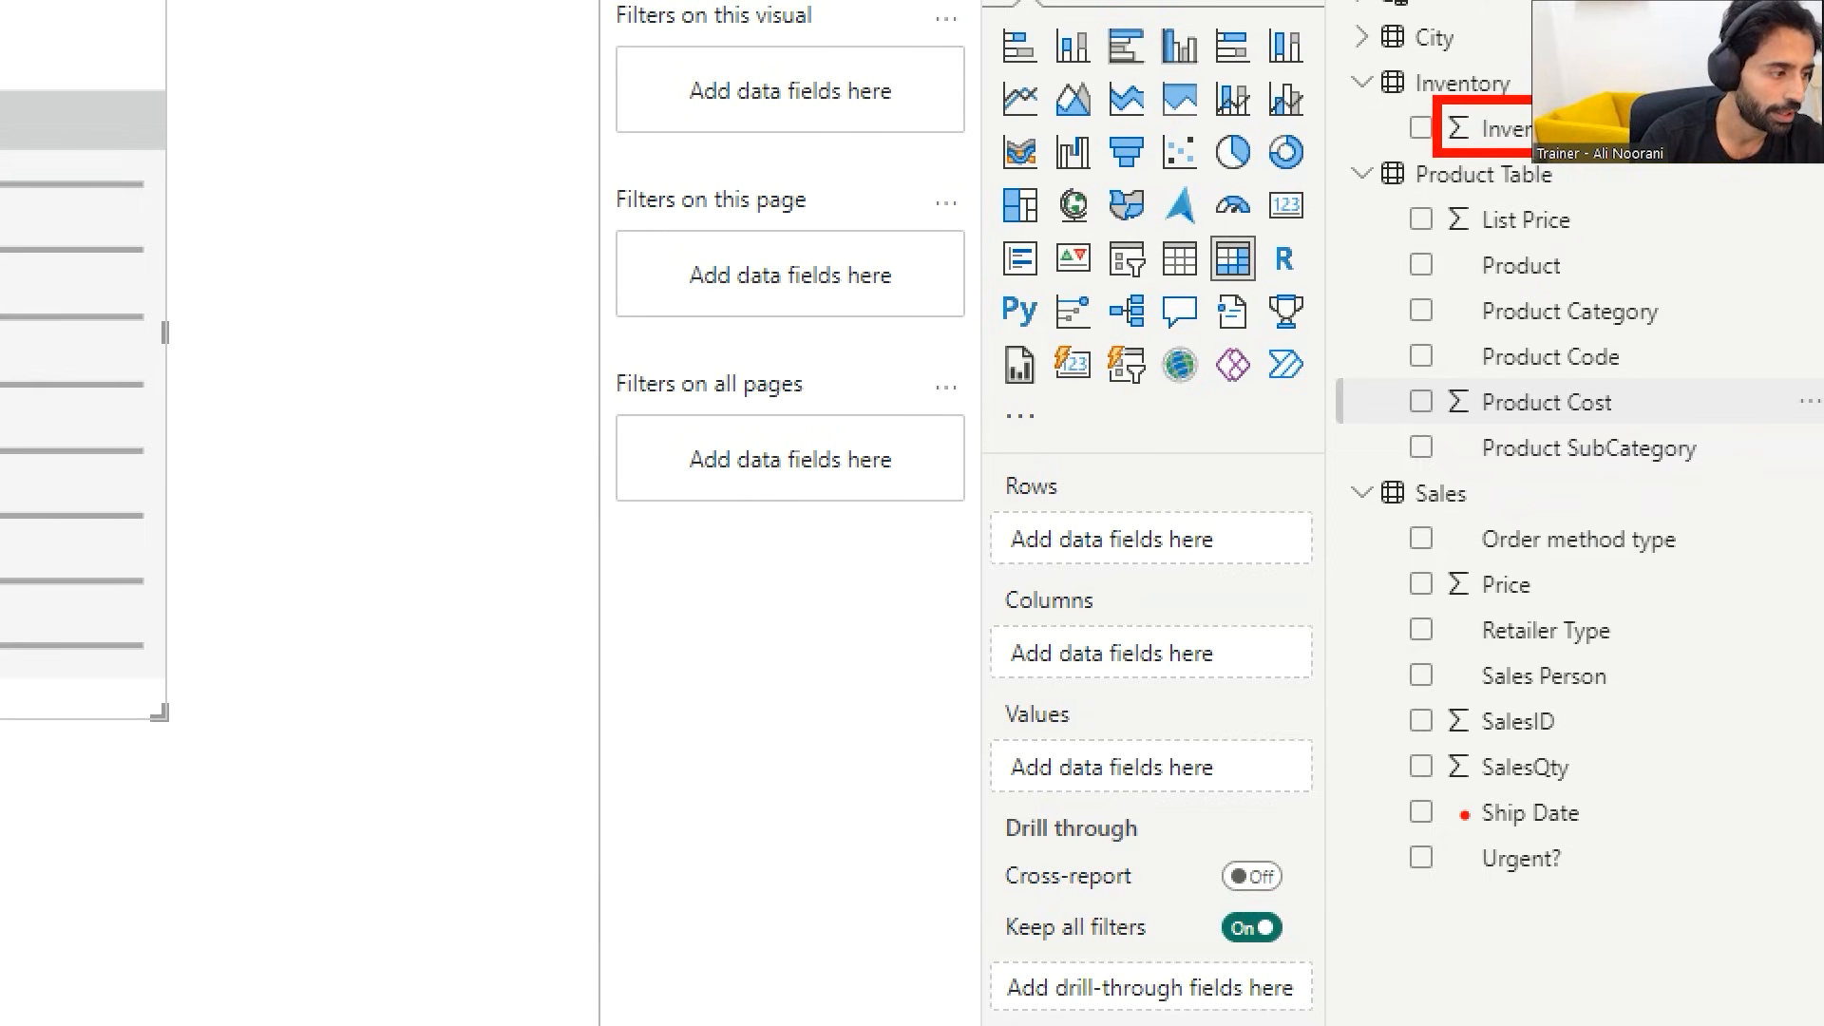
drag(1403, 742, 1598, 790)
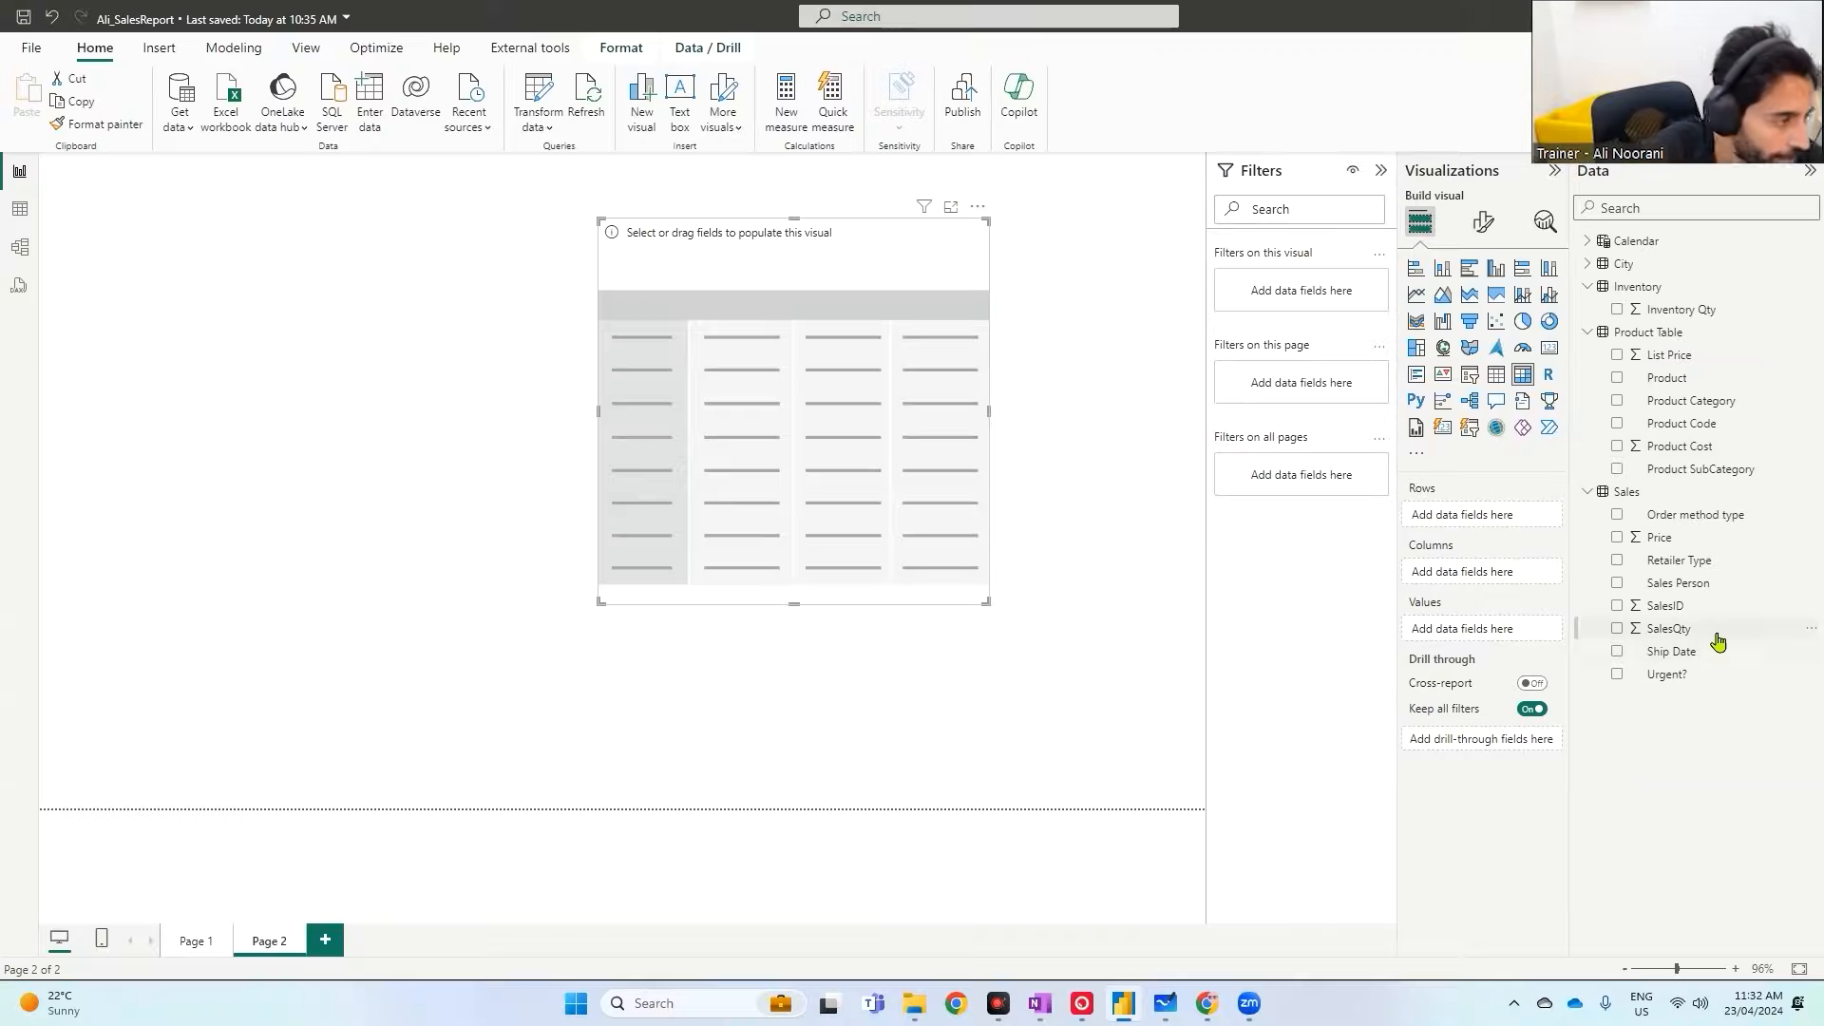
- Fill the matrix with SalesQty and Inventory Qty as values and Product Table's Product as rows
drag(1716, 639, 1478, 635)
drag(1664, 309, 1463, 635)
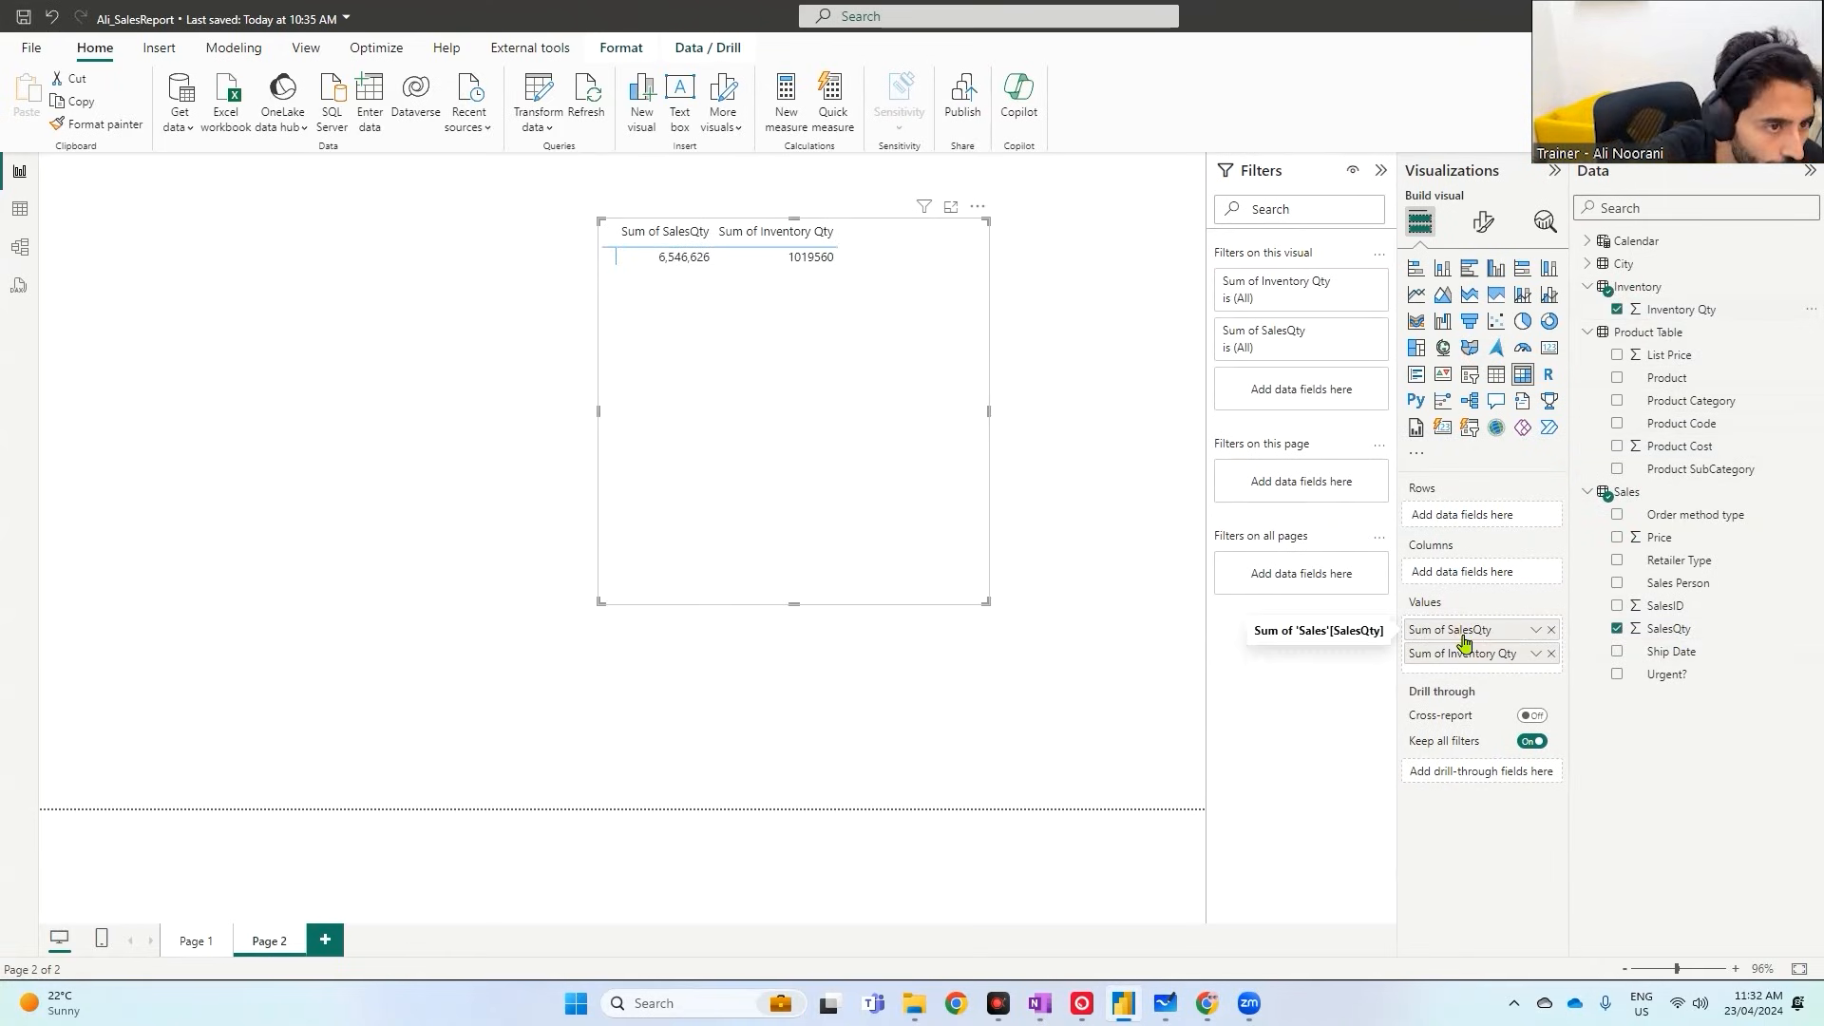
drag(927, 533, 1087, 601)
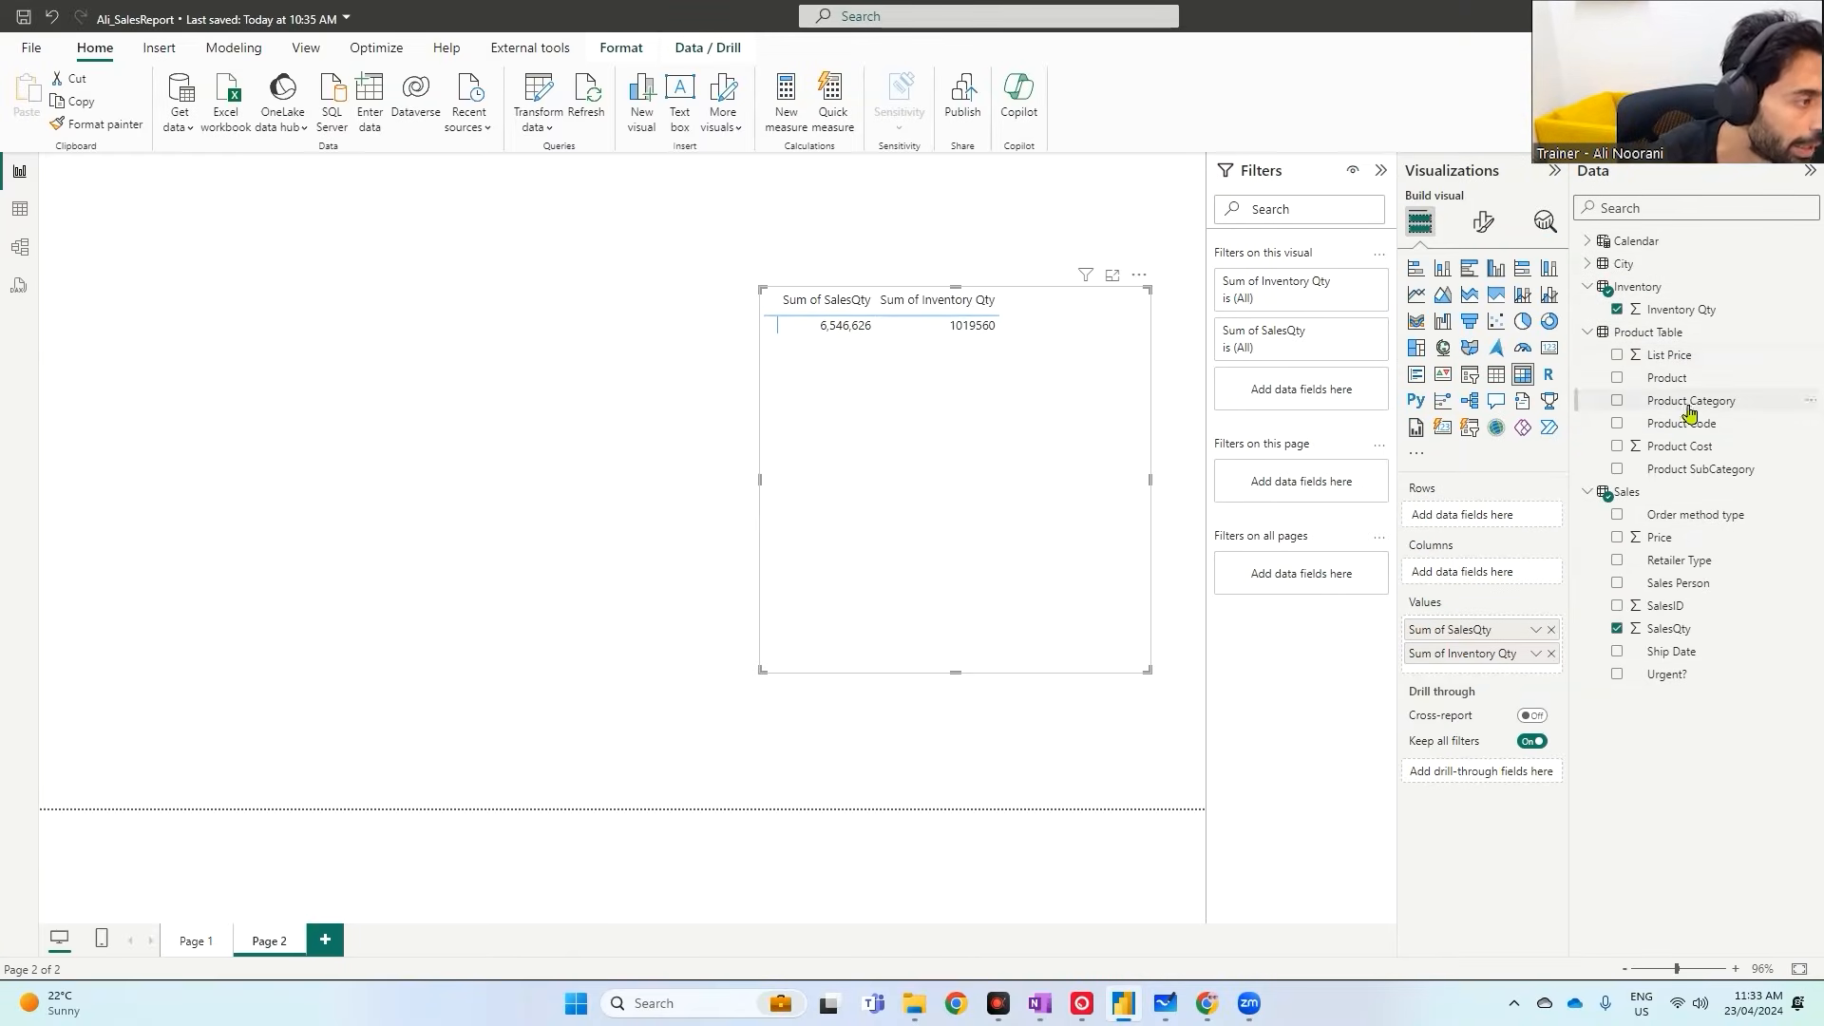
drag(1683, 382, 1509, 515)
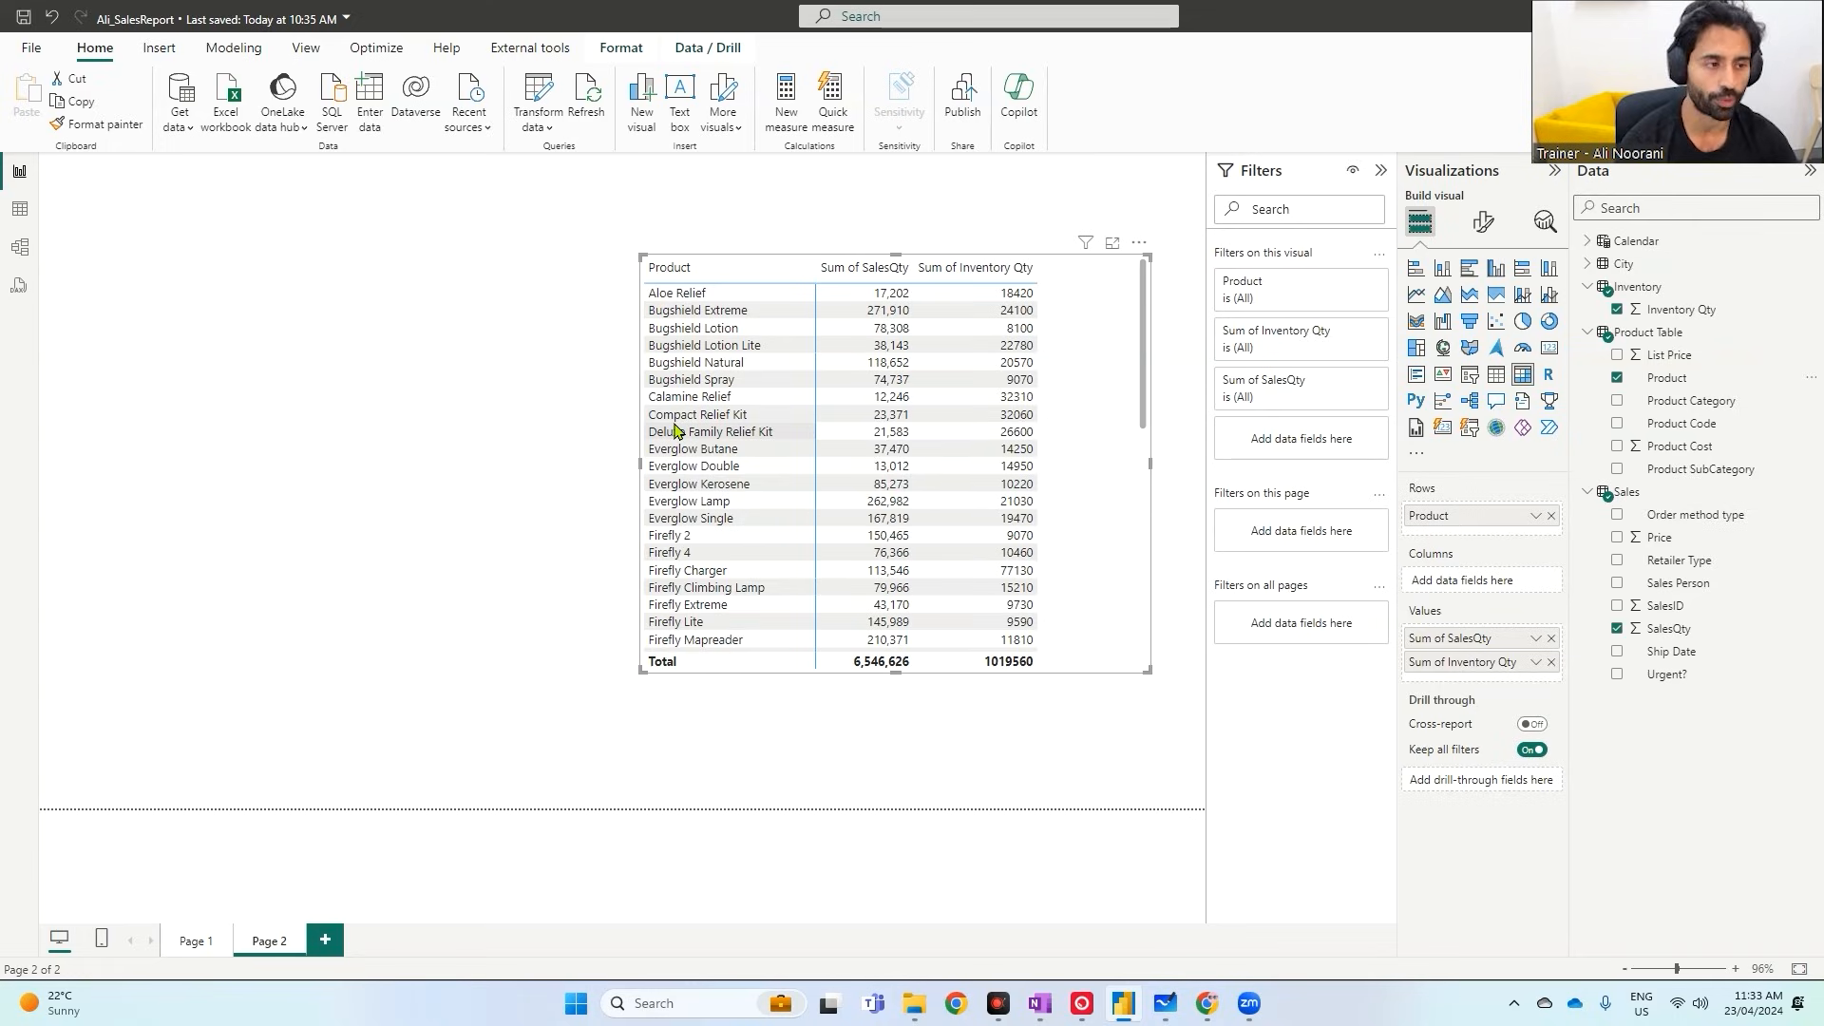
click(416, 362)
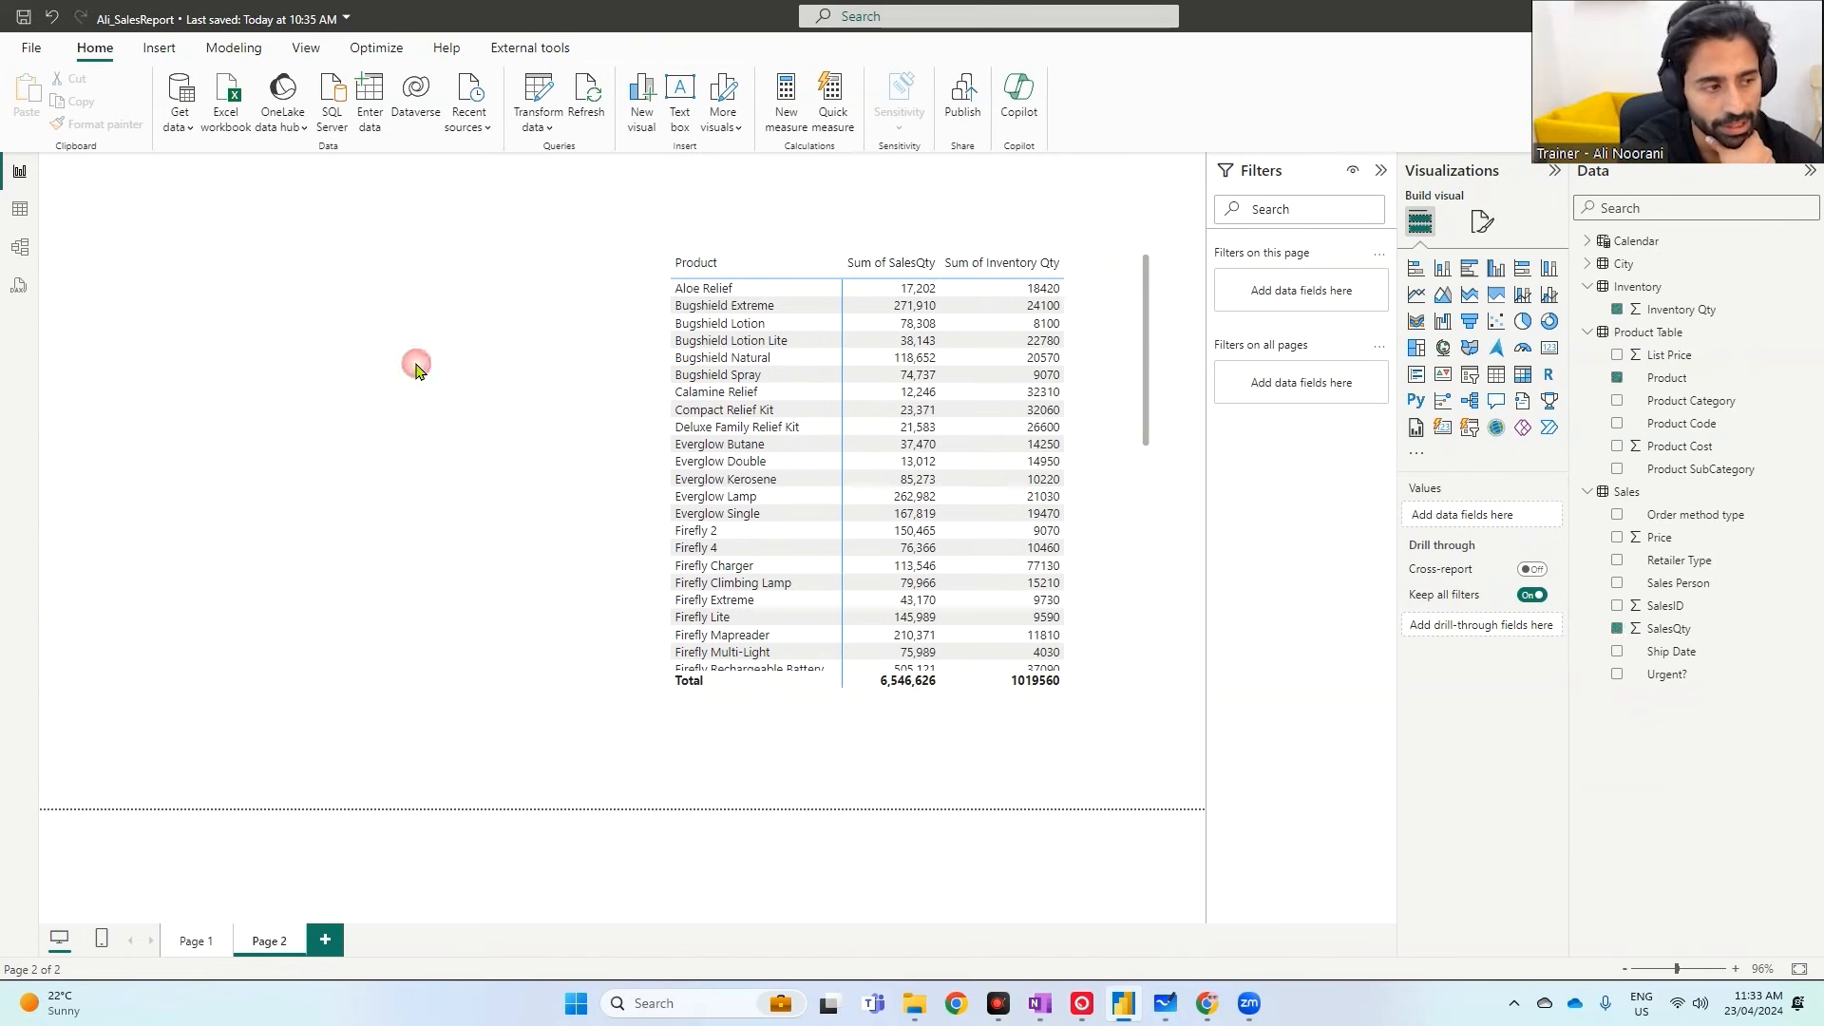
- Add a slicer on City's Country column and size and place it beside the product quantities
click(1469, 377)
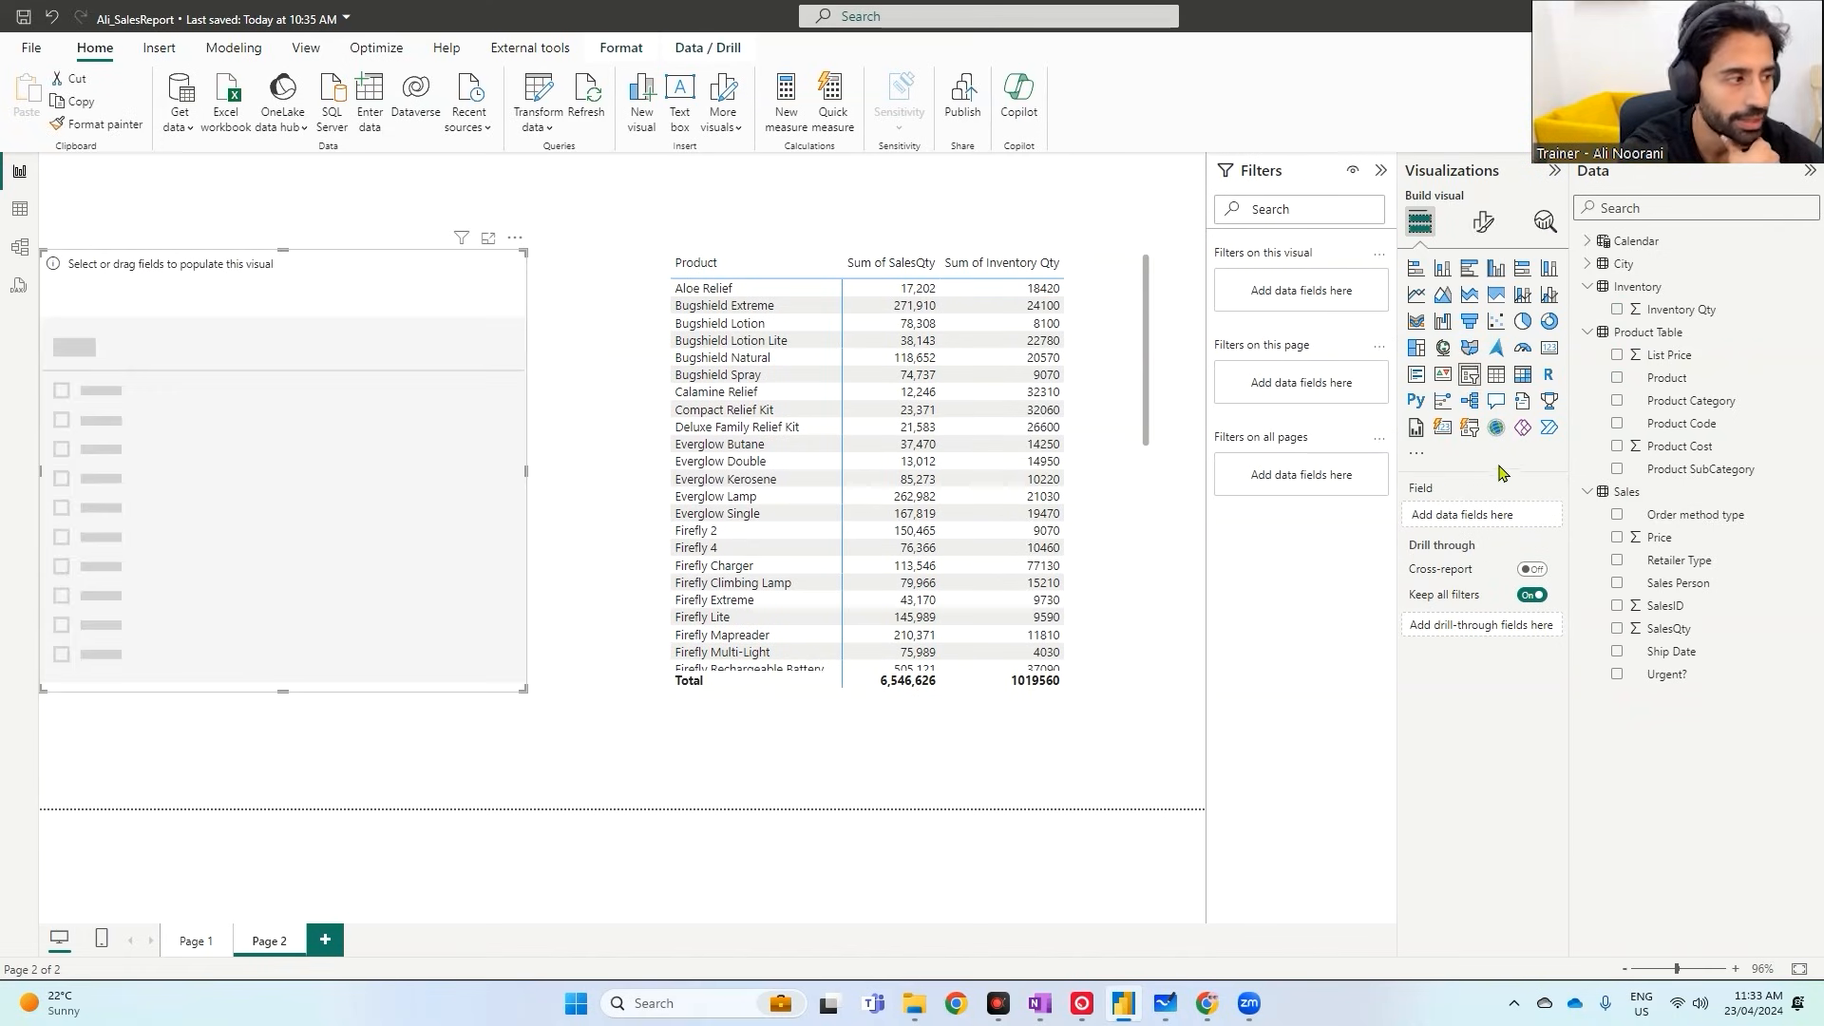
click(1624, 265)
drag(1667, 310, 411, 616)
drag(642, 663, 372, 549)
drag(291, 460, 333, 521)
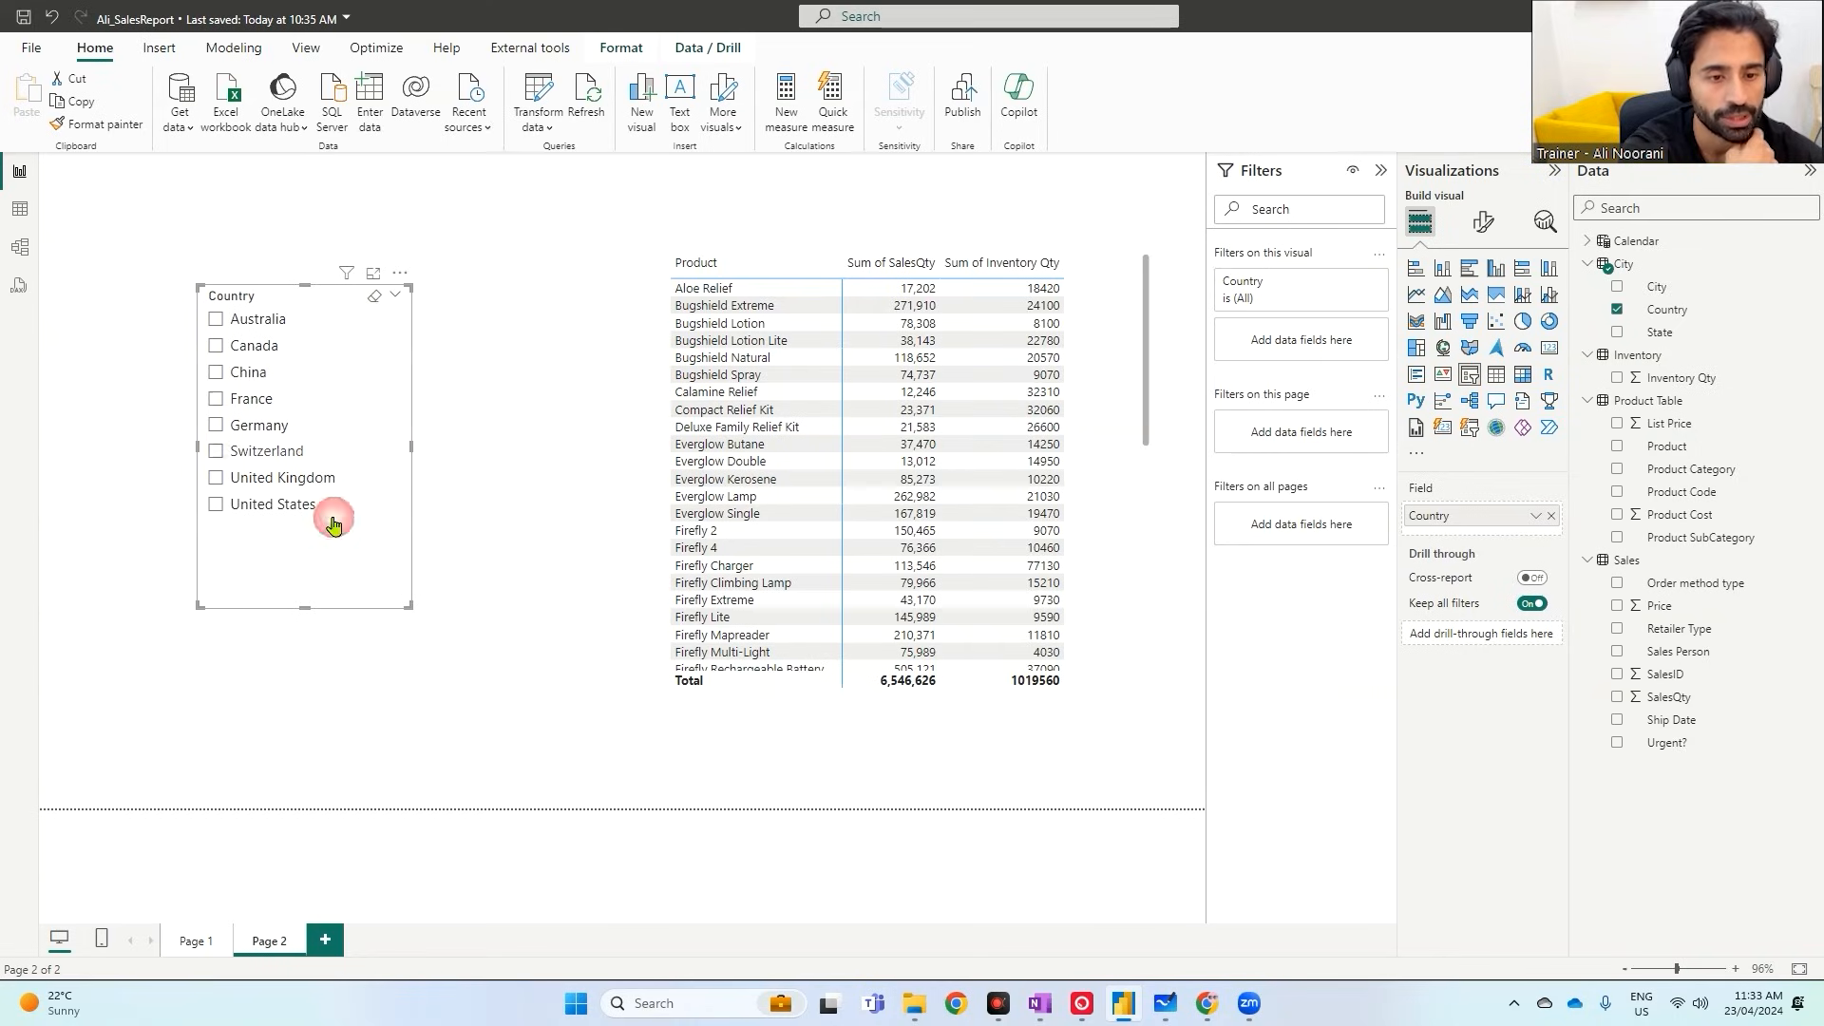
- Try several countries in the Country slicer, leave Australia selected and compare the sales and inventory quantities for Aloe Relief
click(264, 323)
click(262, 346)
click(260, 375)
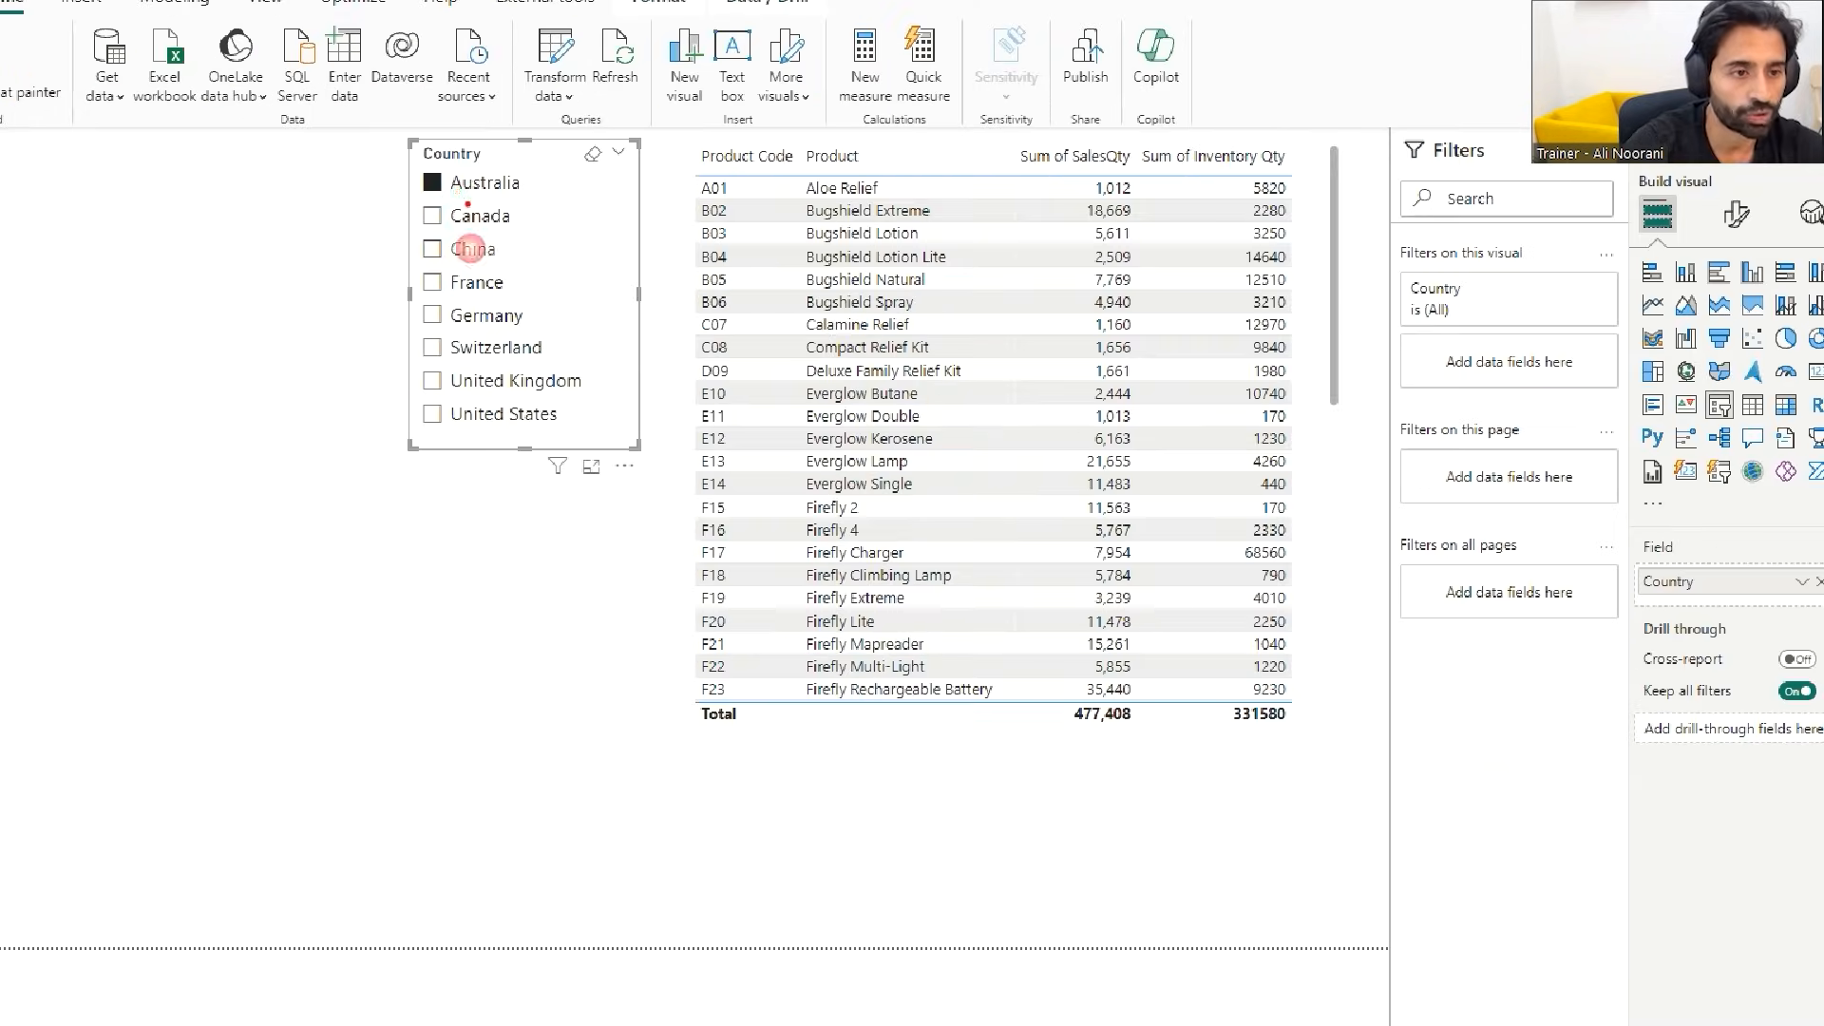
drag(437, 215, 505, 215)
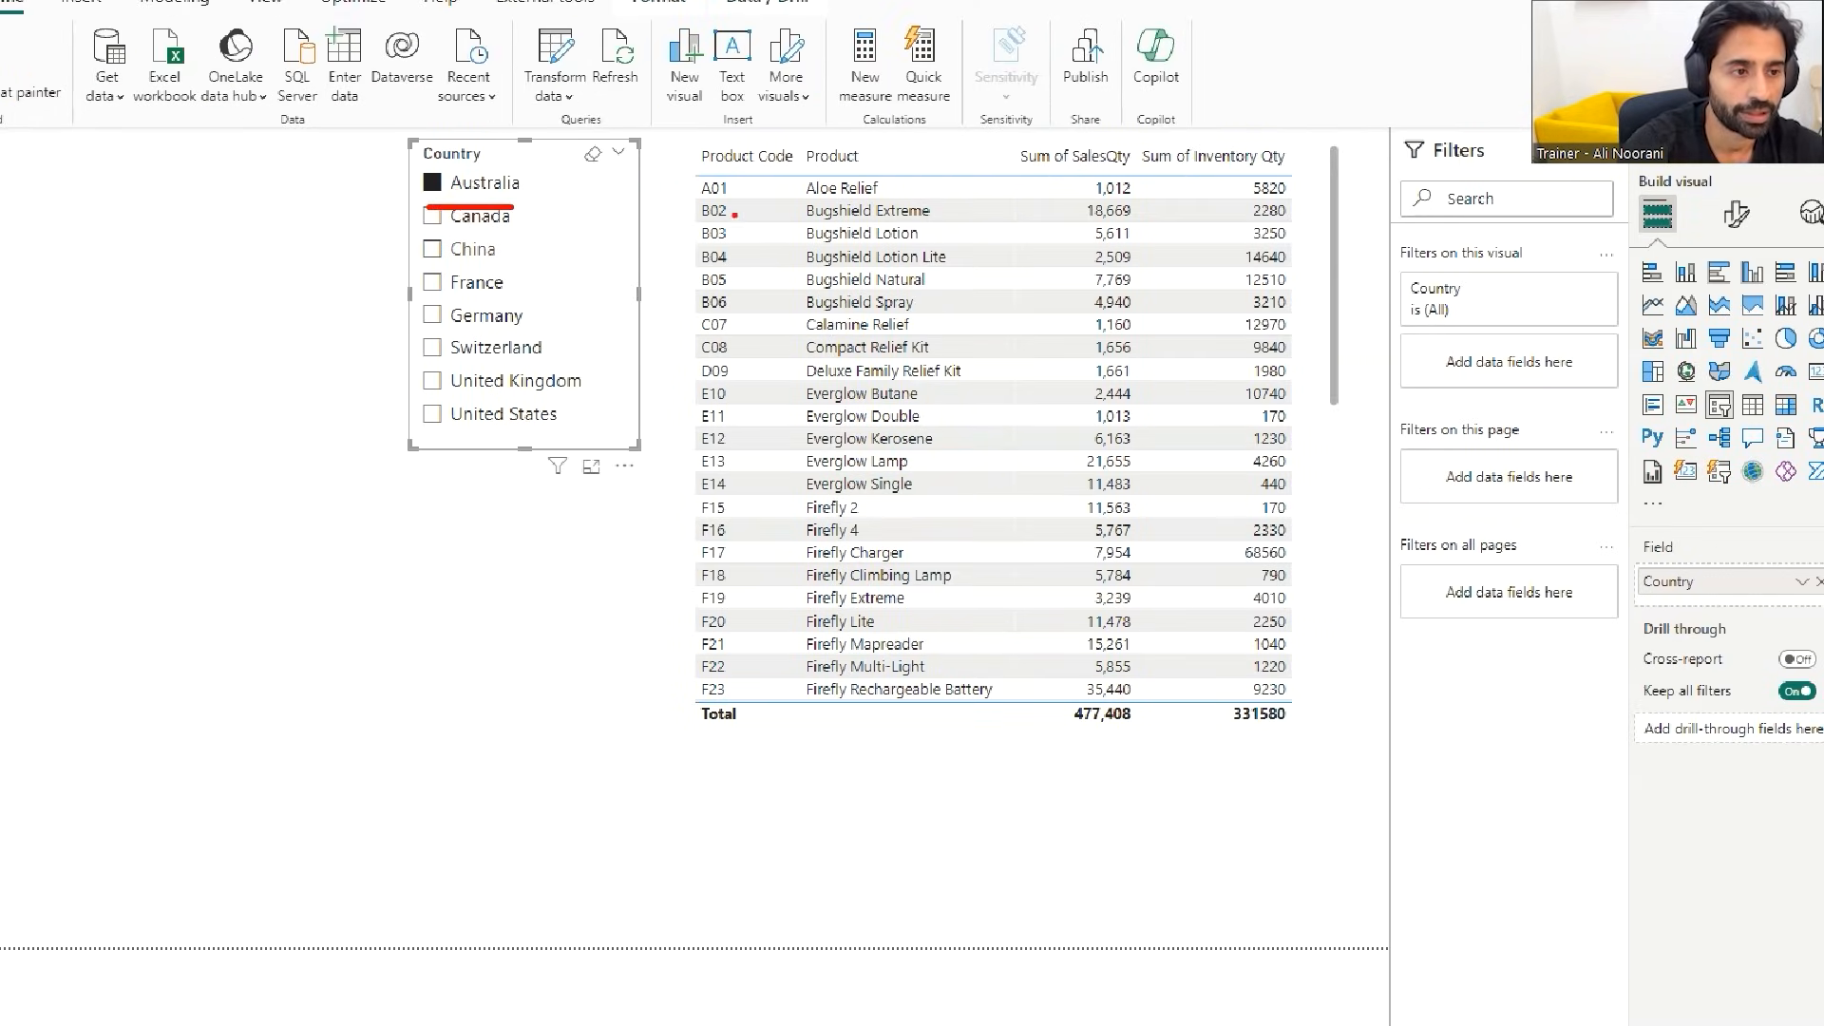
drag(699, 204, 1314, 202)
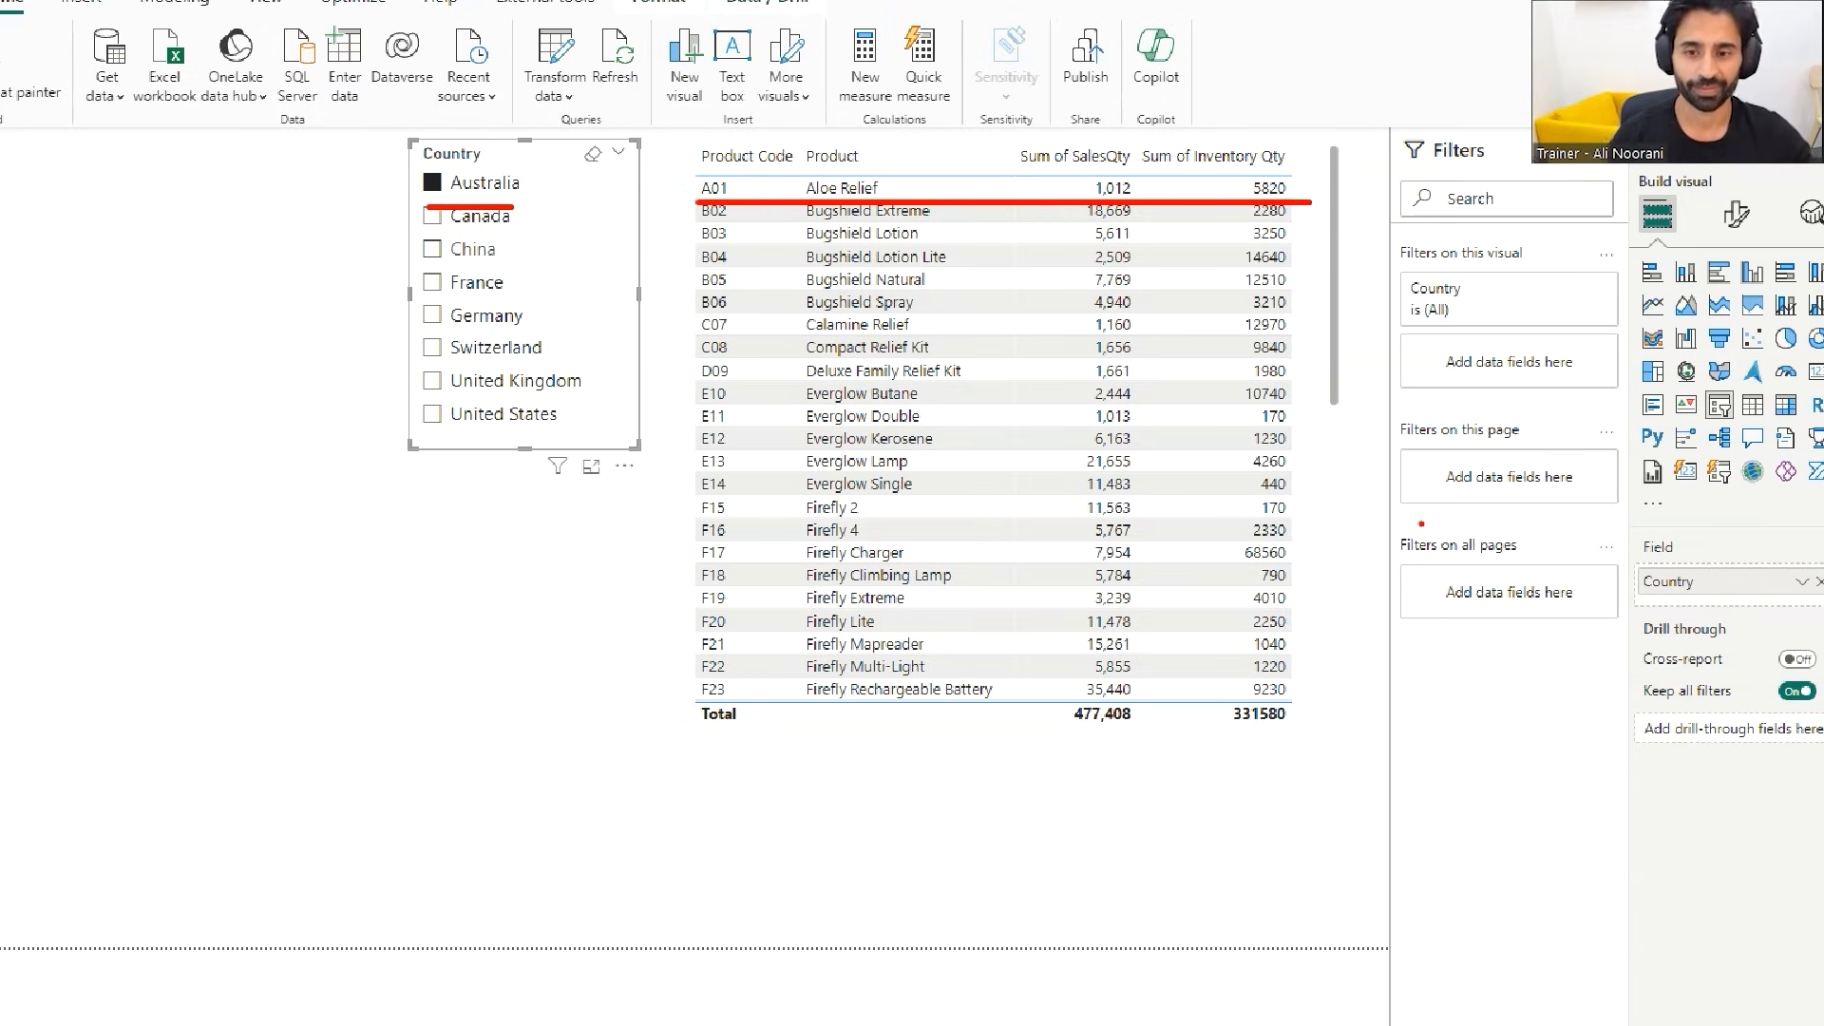
key(Escape)
- Shift the Country slicer slightly down and compare the standard slicer with the newer slicer type among the available visuals
drag(480, 171, 454, 202)
key(ctrl+1)
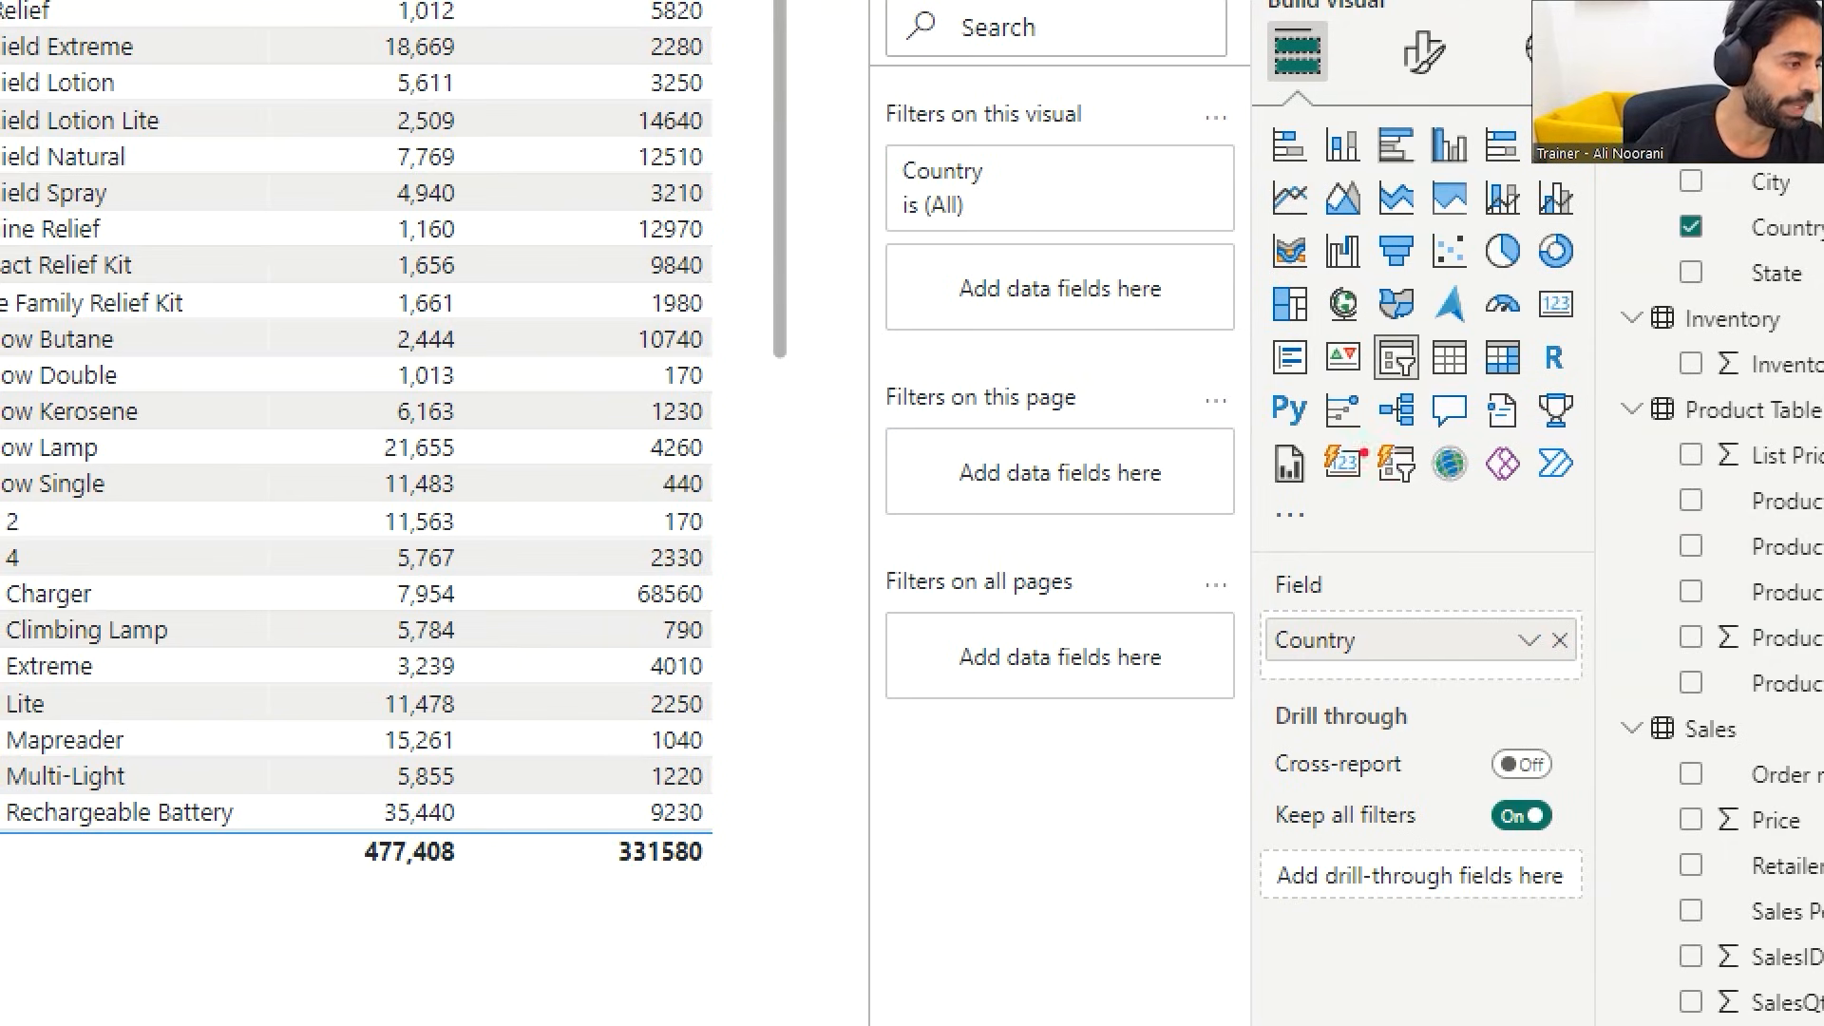
drag(1428, 412, 1476, 456)
drag(1361, 325, 1434, 391)
drag(1393, 275, 1445, 270)
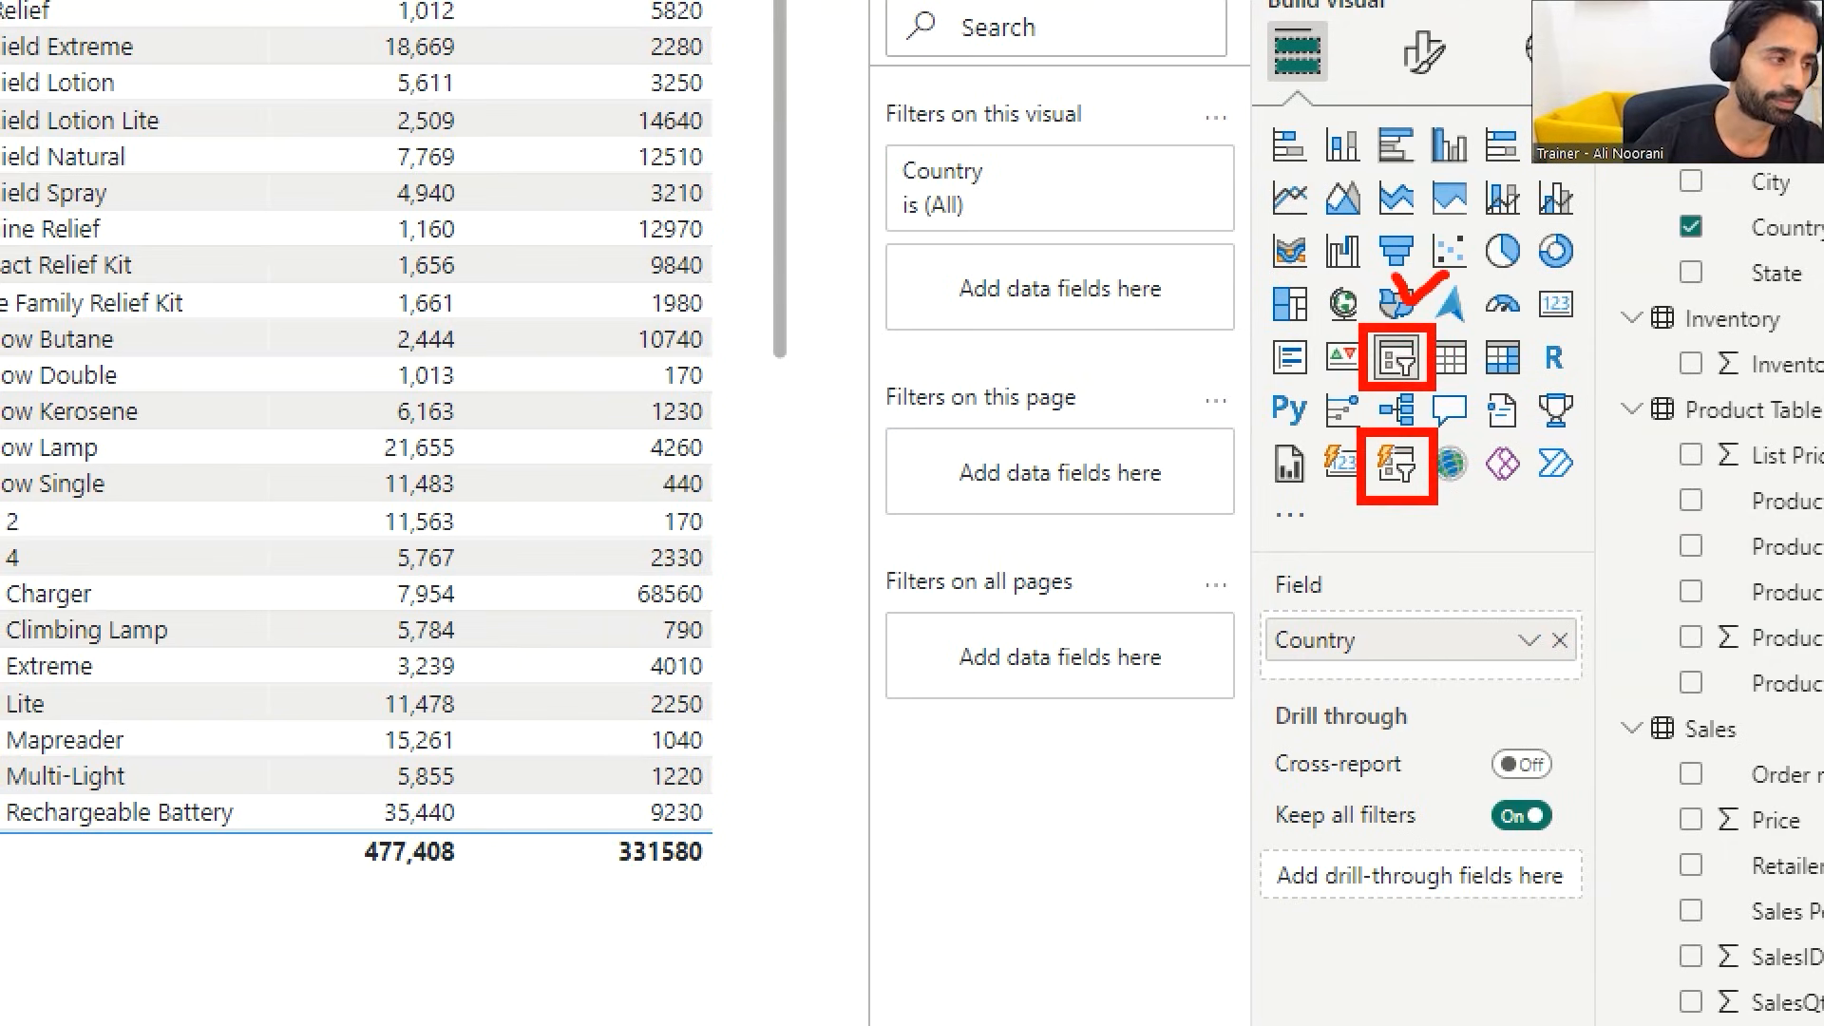
key(Escape)
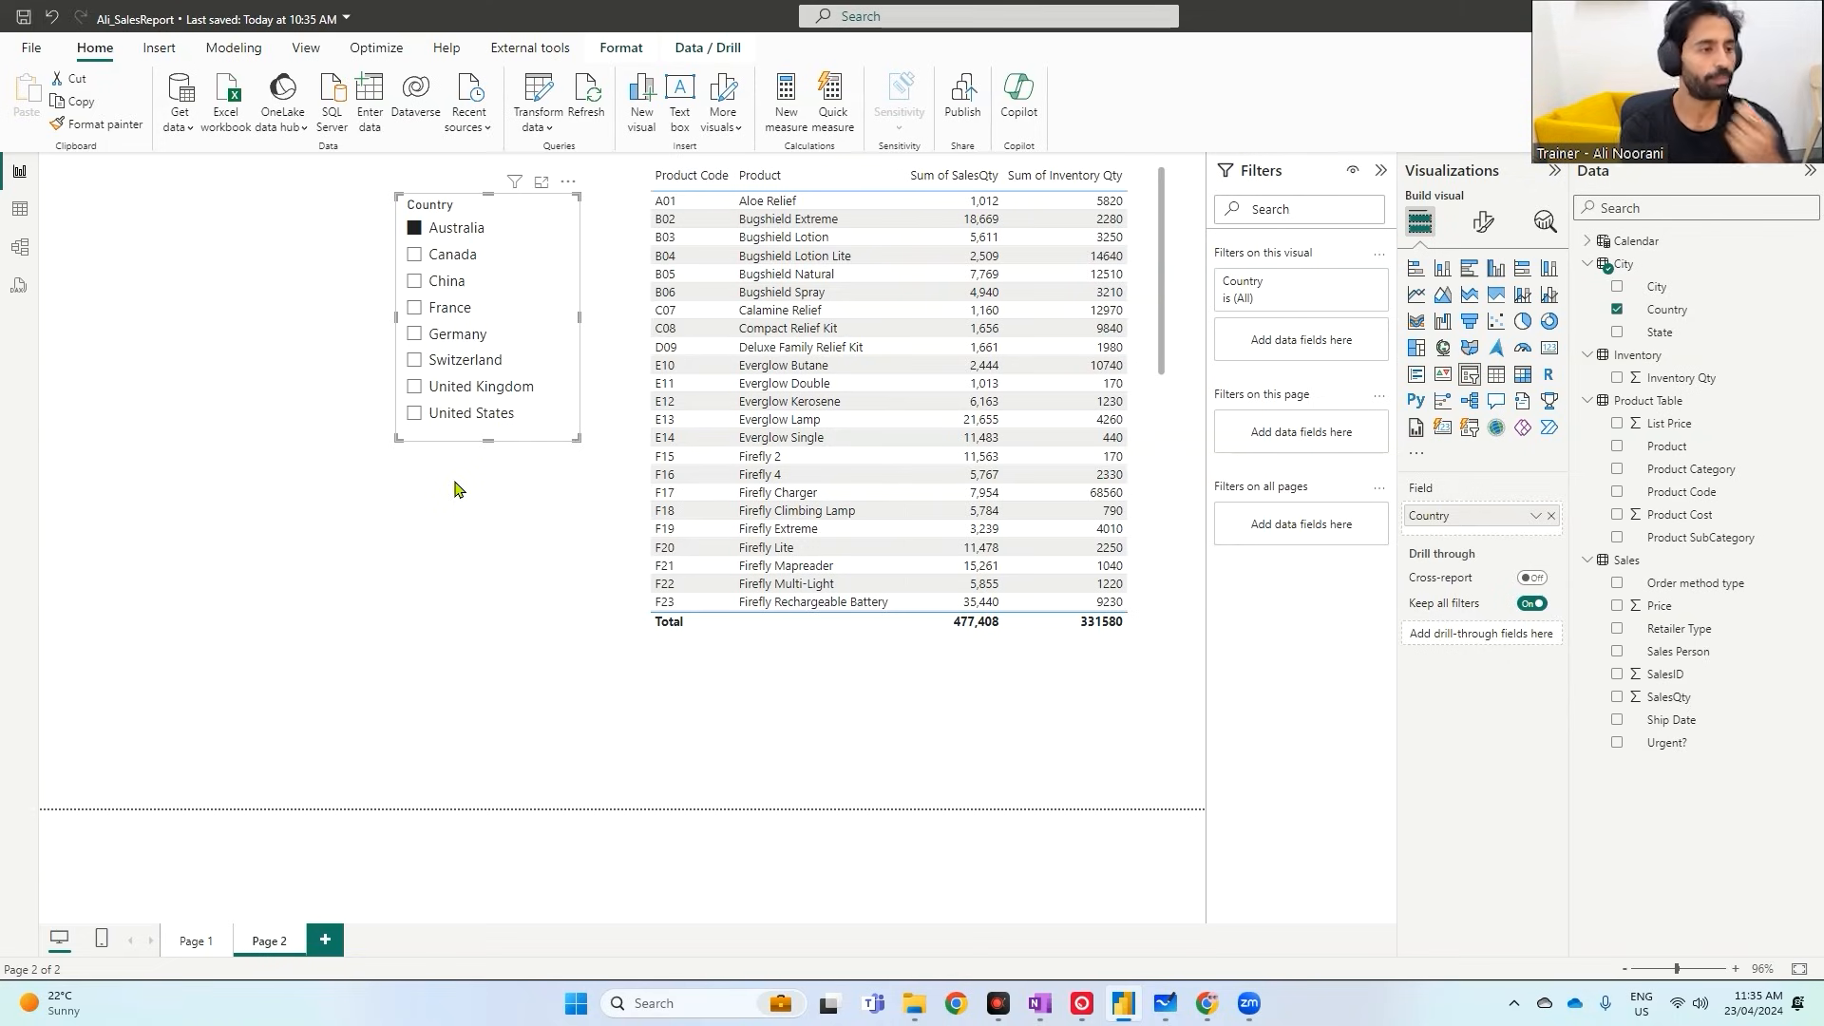
- Lengthen the product table, align the Country slicer with its upper edge and narrow the slicer slightly
click(1161, 466)
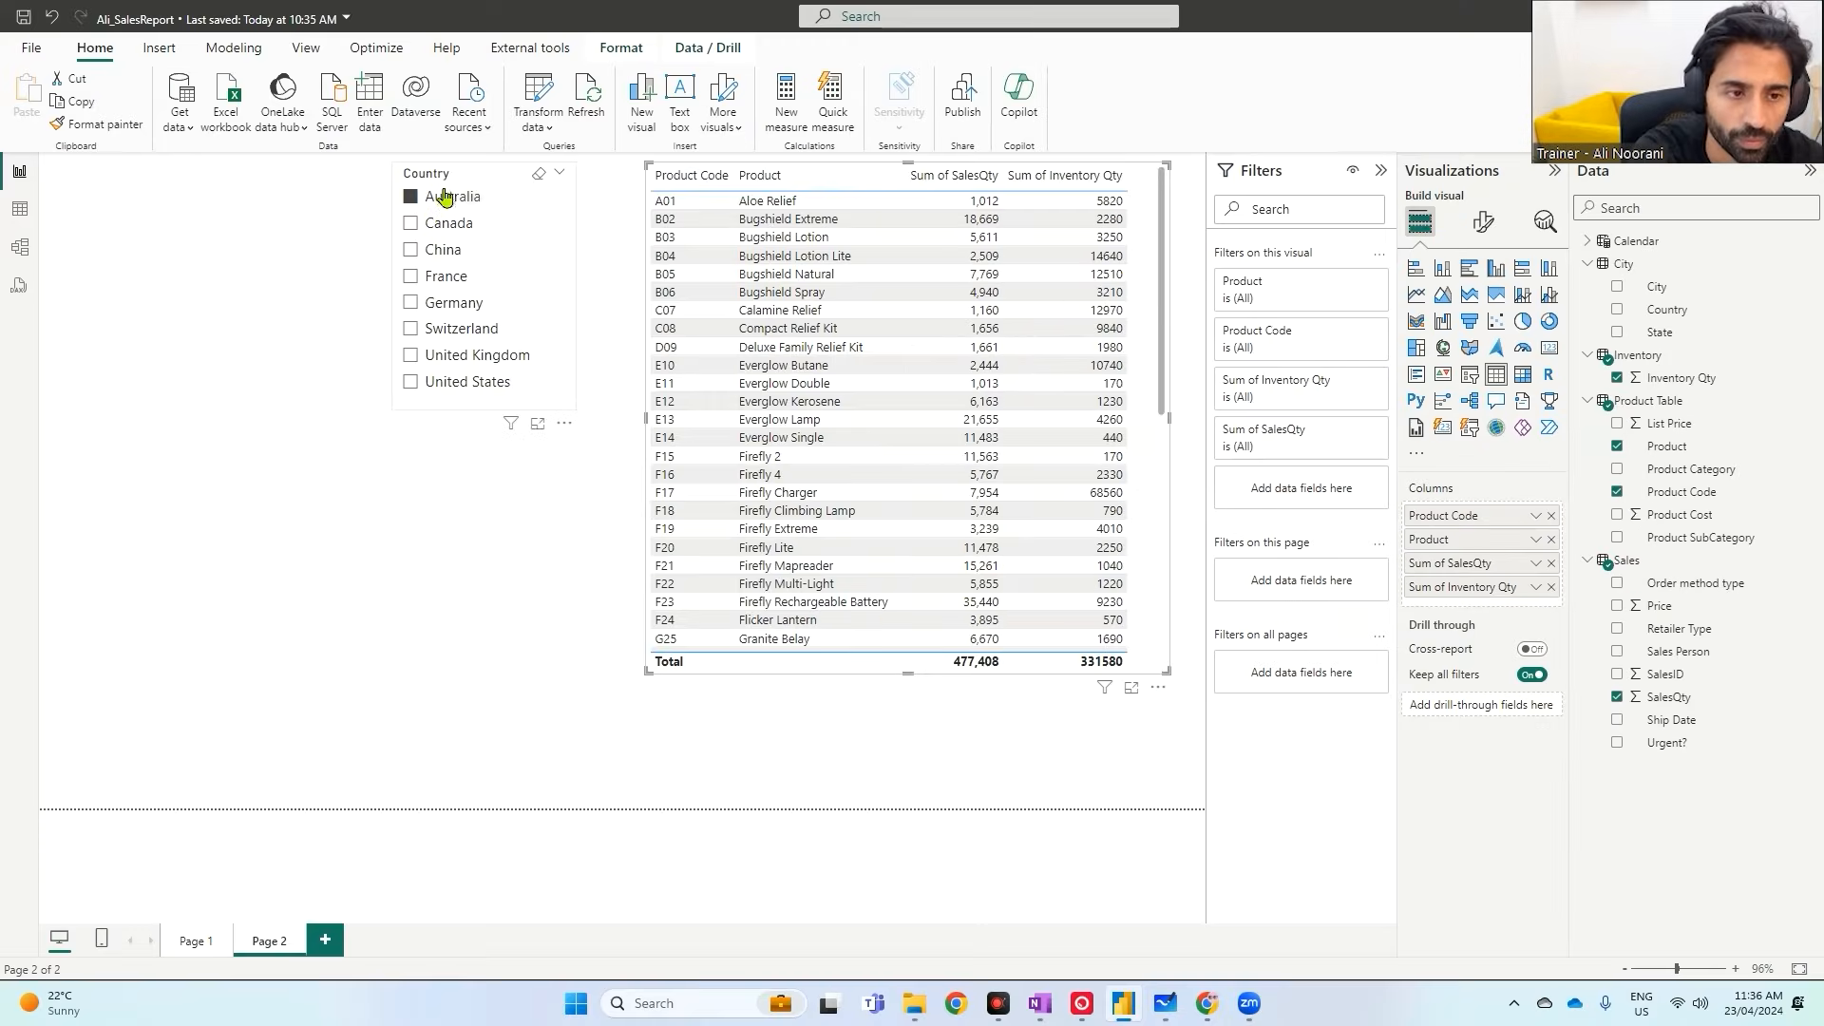
click(447, 194)
drag(574, 406, 567, 406)
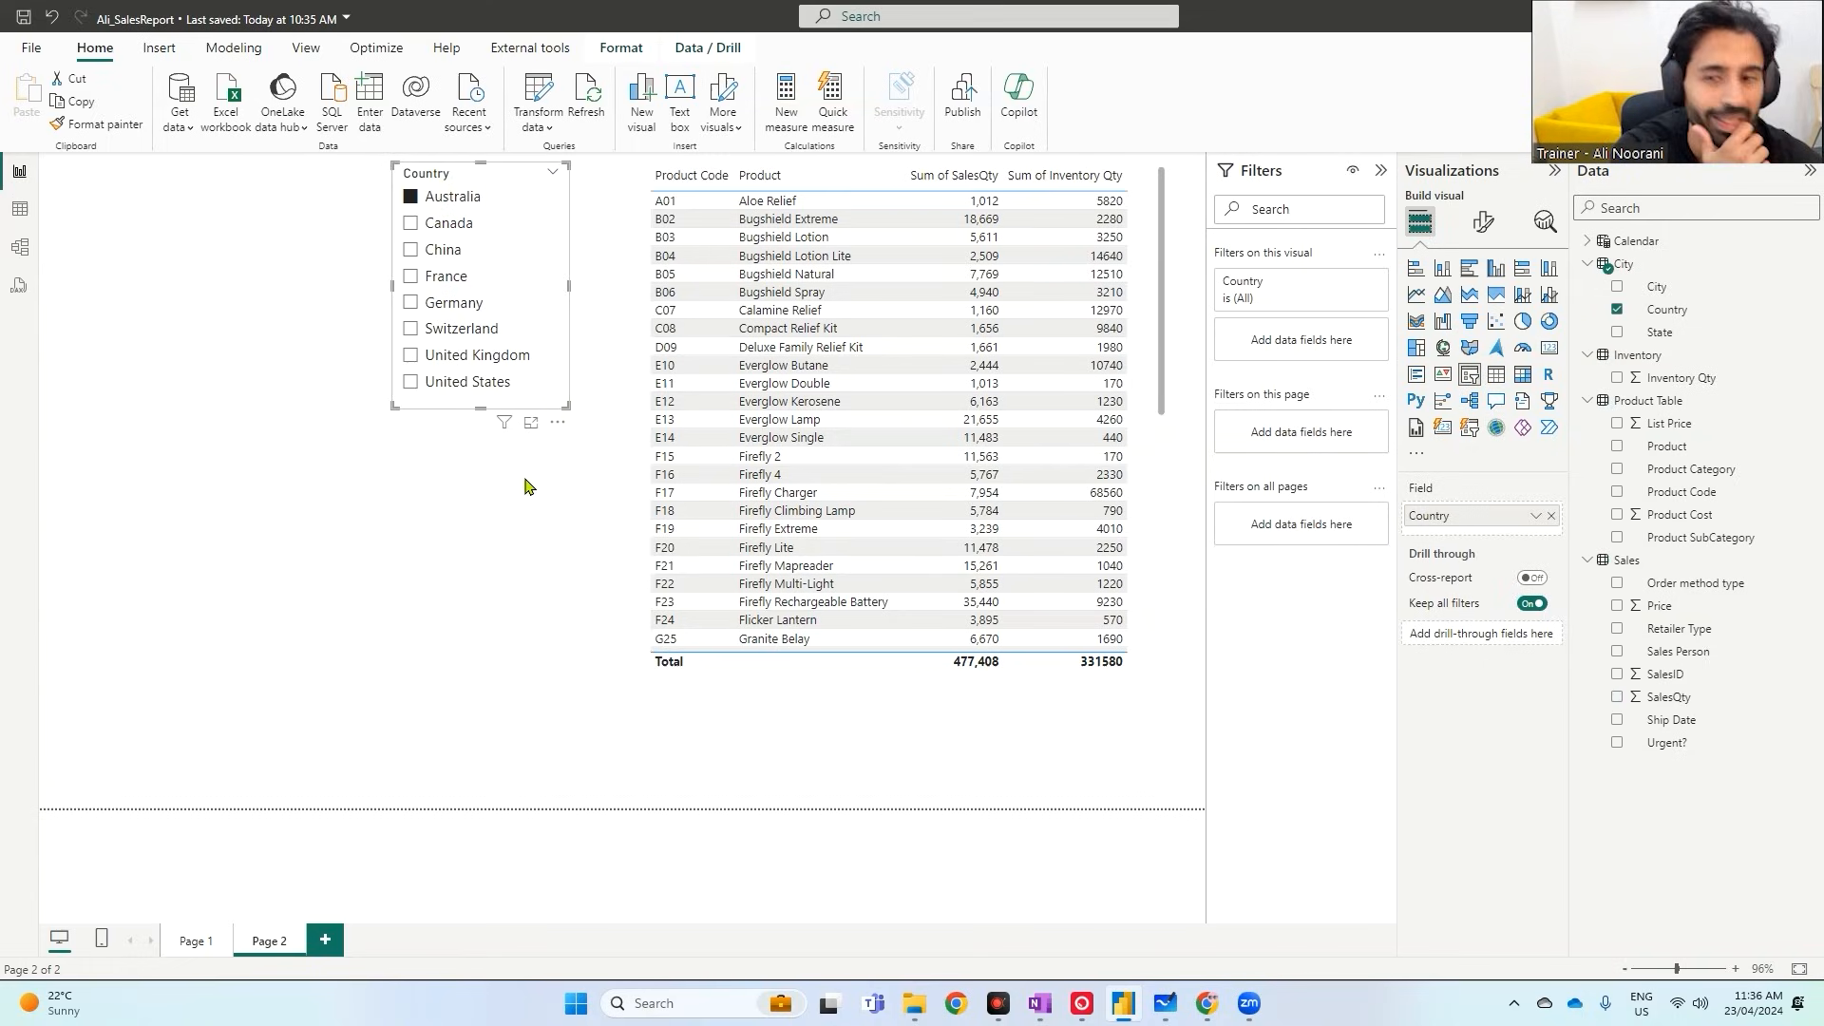
- Check the thousands separator format of SalesQty and apply the same separator to Inventory Qty
click(1674, 208)
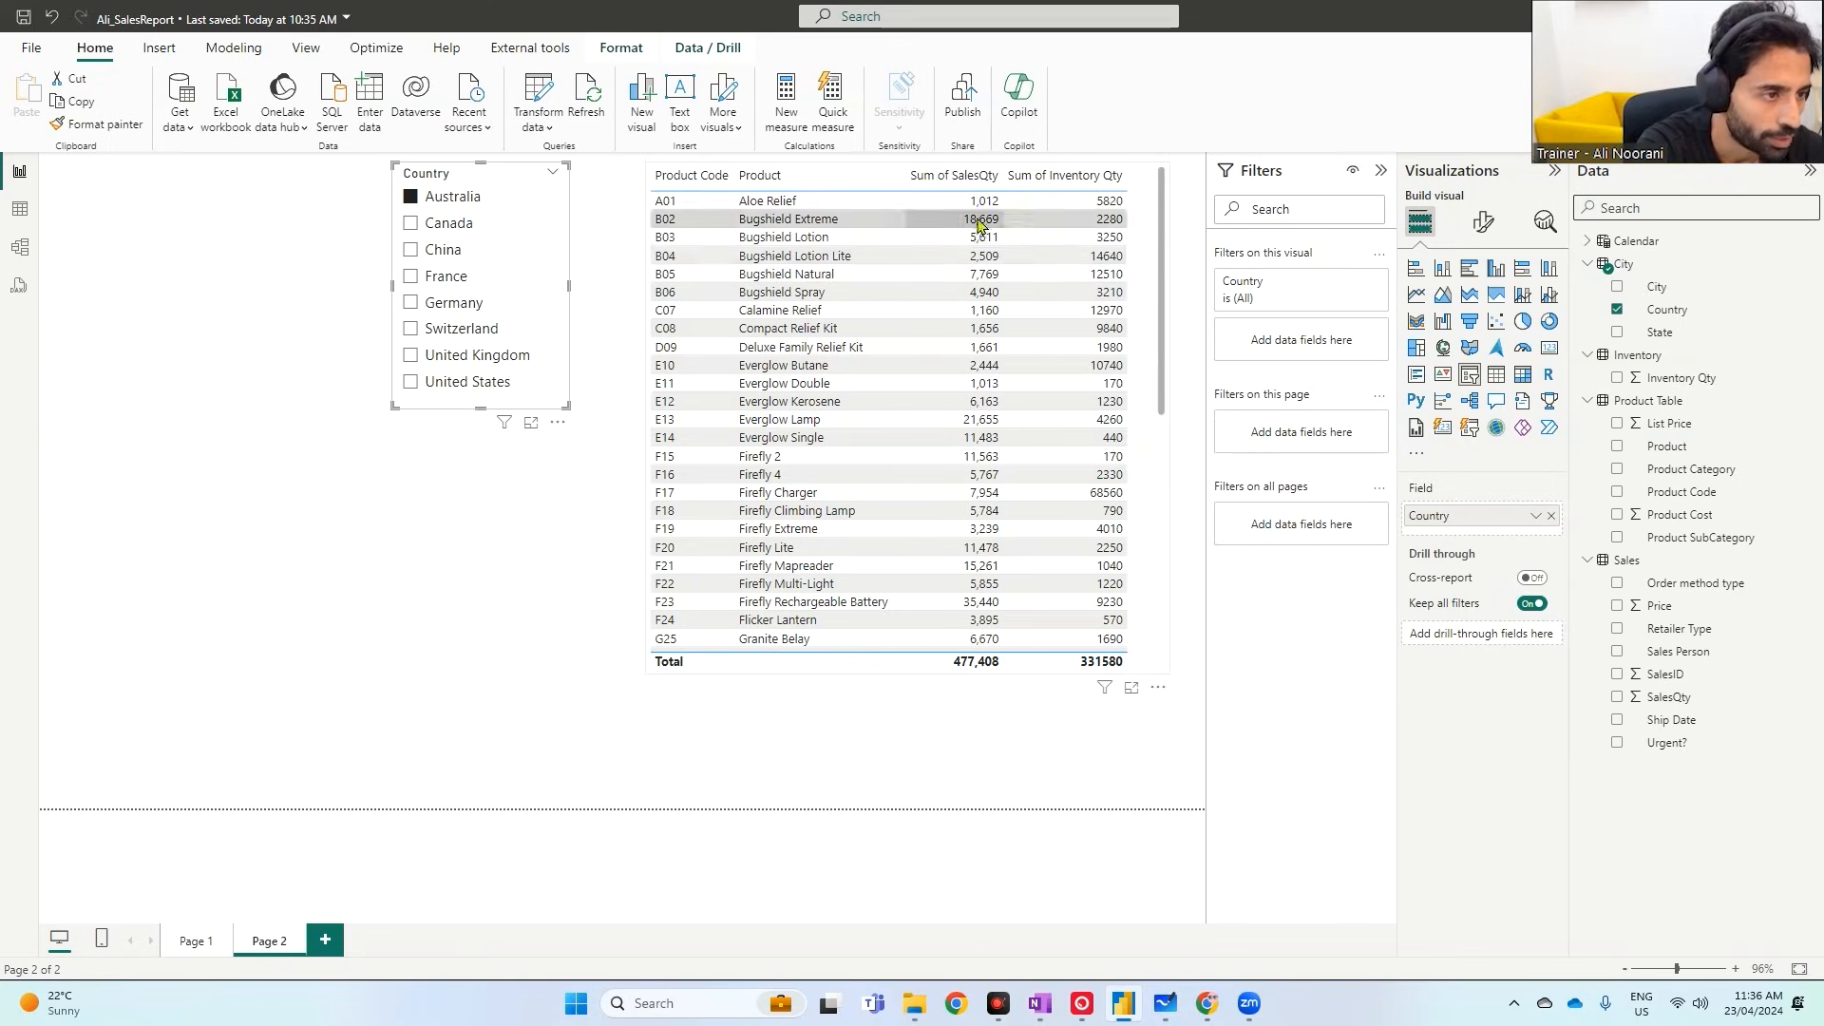
click(1670, 699)
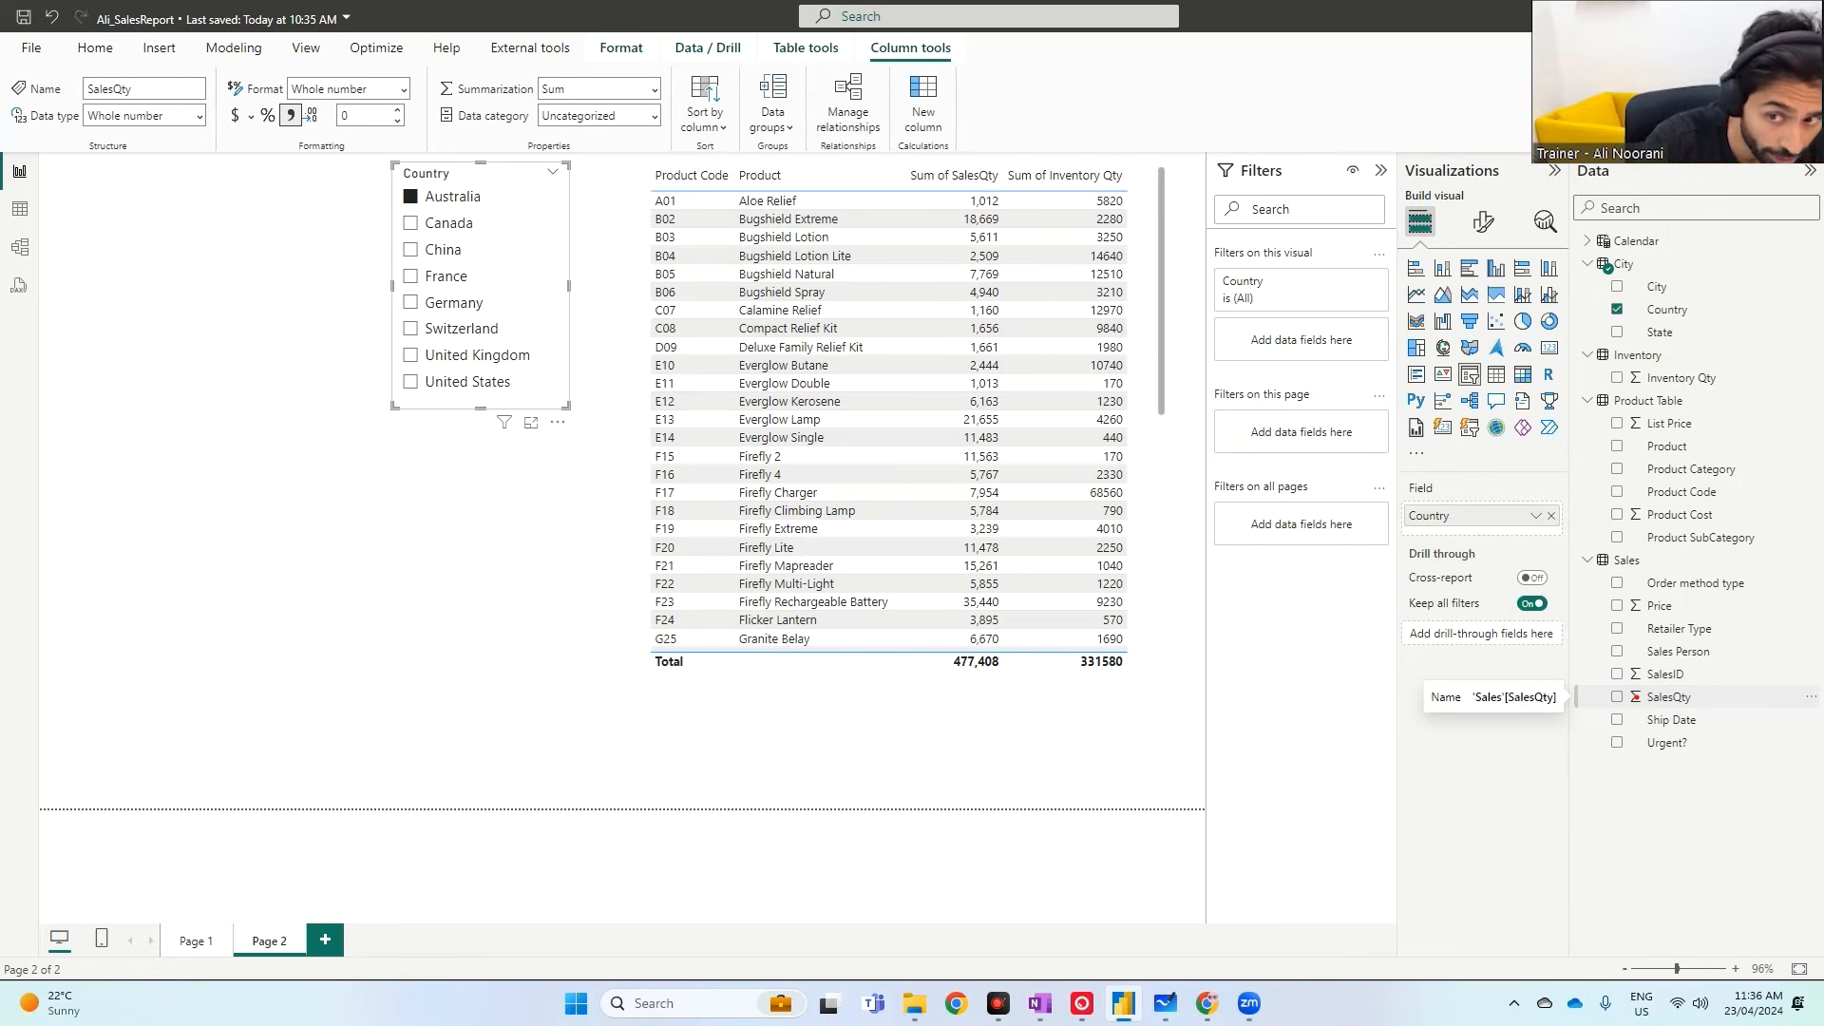
mouse_move(1624, 684)
mouse_down()
mouse_move(1705, 709)
mouse_move(1748, 684)
mouse_move(1615, 418)
mouse_move(1145, 309)
mouse_move(907, 163)
mouse_move(898, 64)
mouse_move(860, 54)
mouse_move(975, 65)
mouse_move(727, 245)
mouse_move(290, 183)
mouse_move(276, 138)
mouse_move(290, 116)
mouse_move(304, 133)
mouse_up()
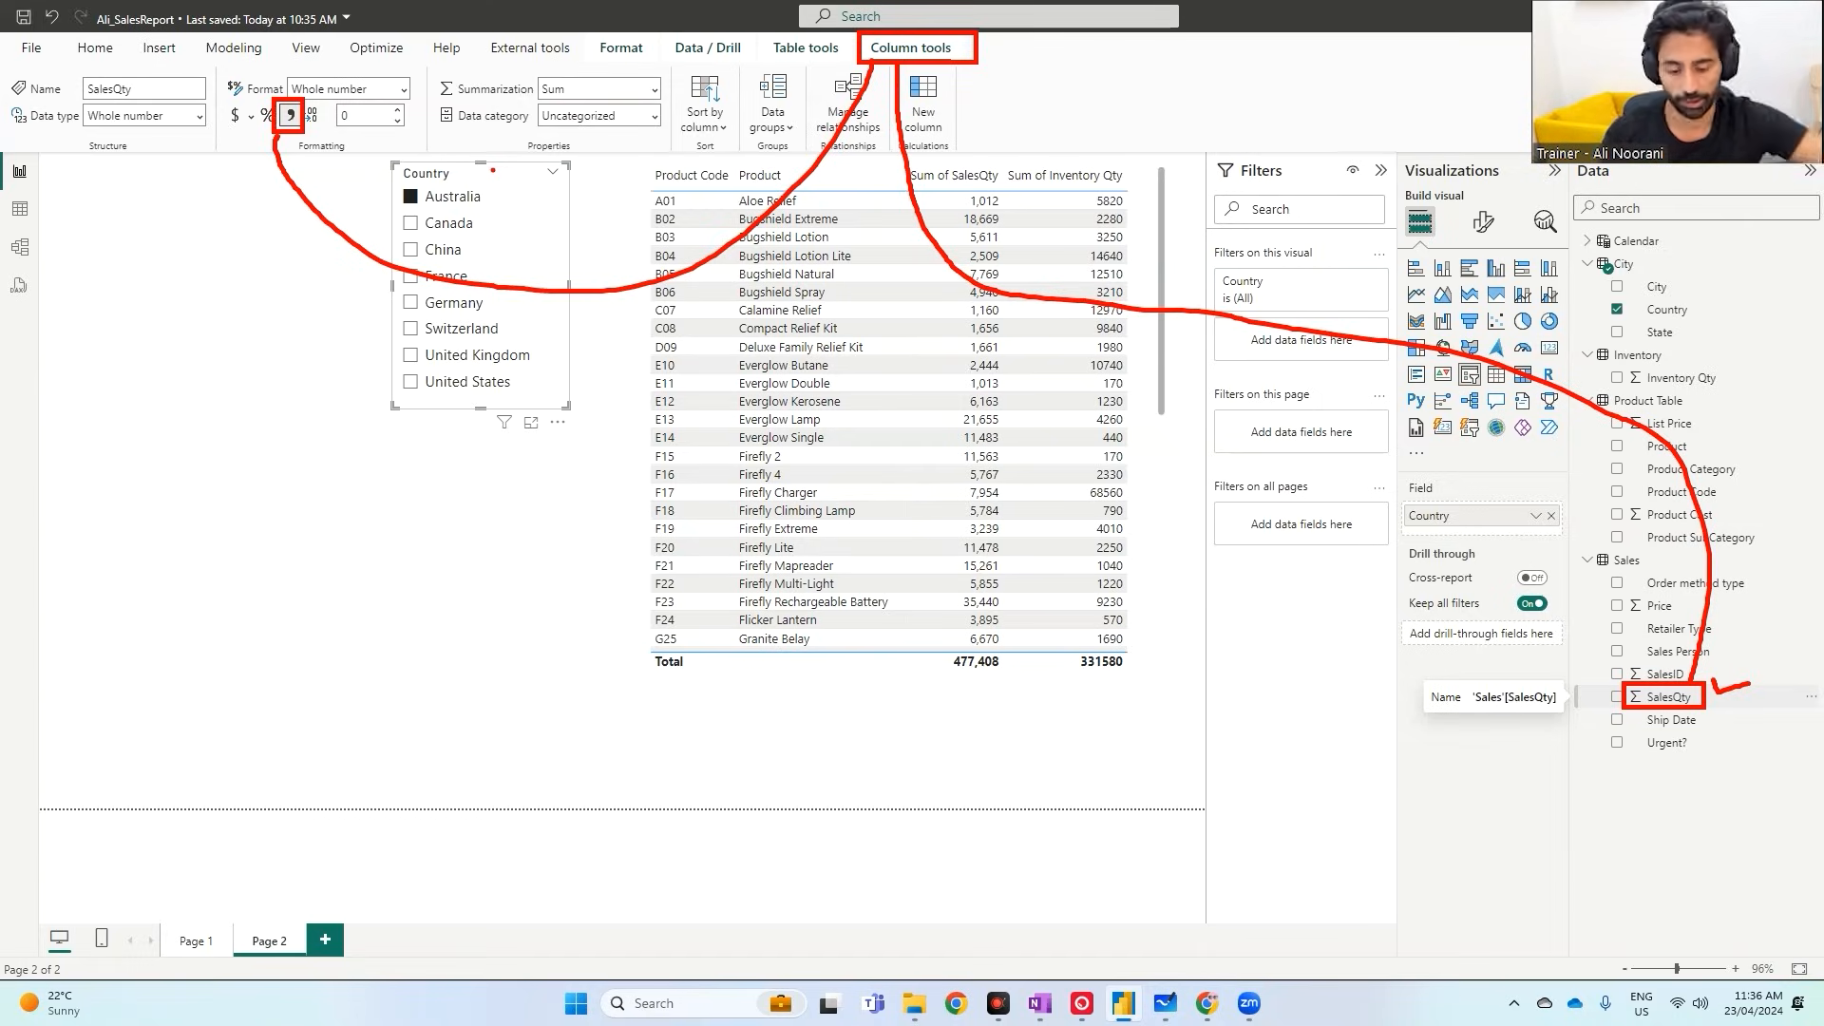
key(Escape)
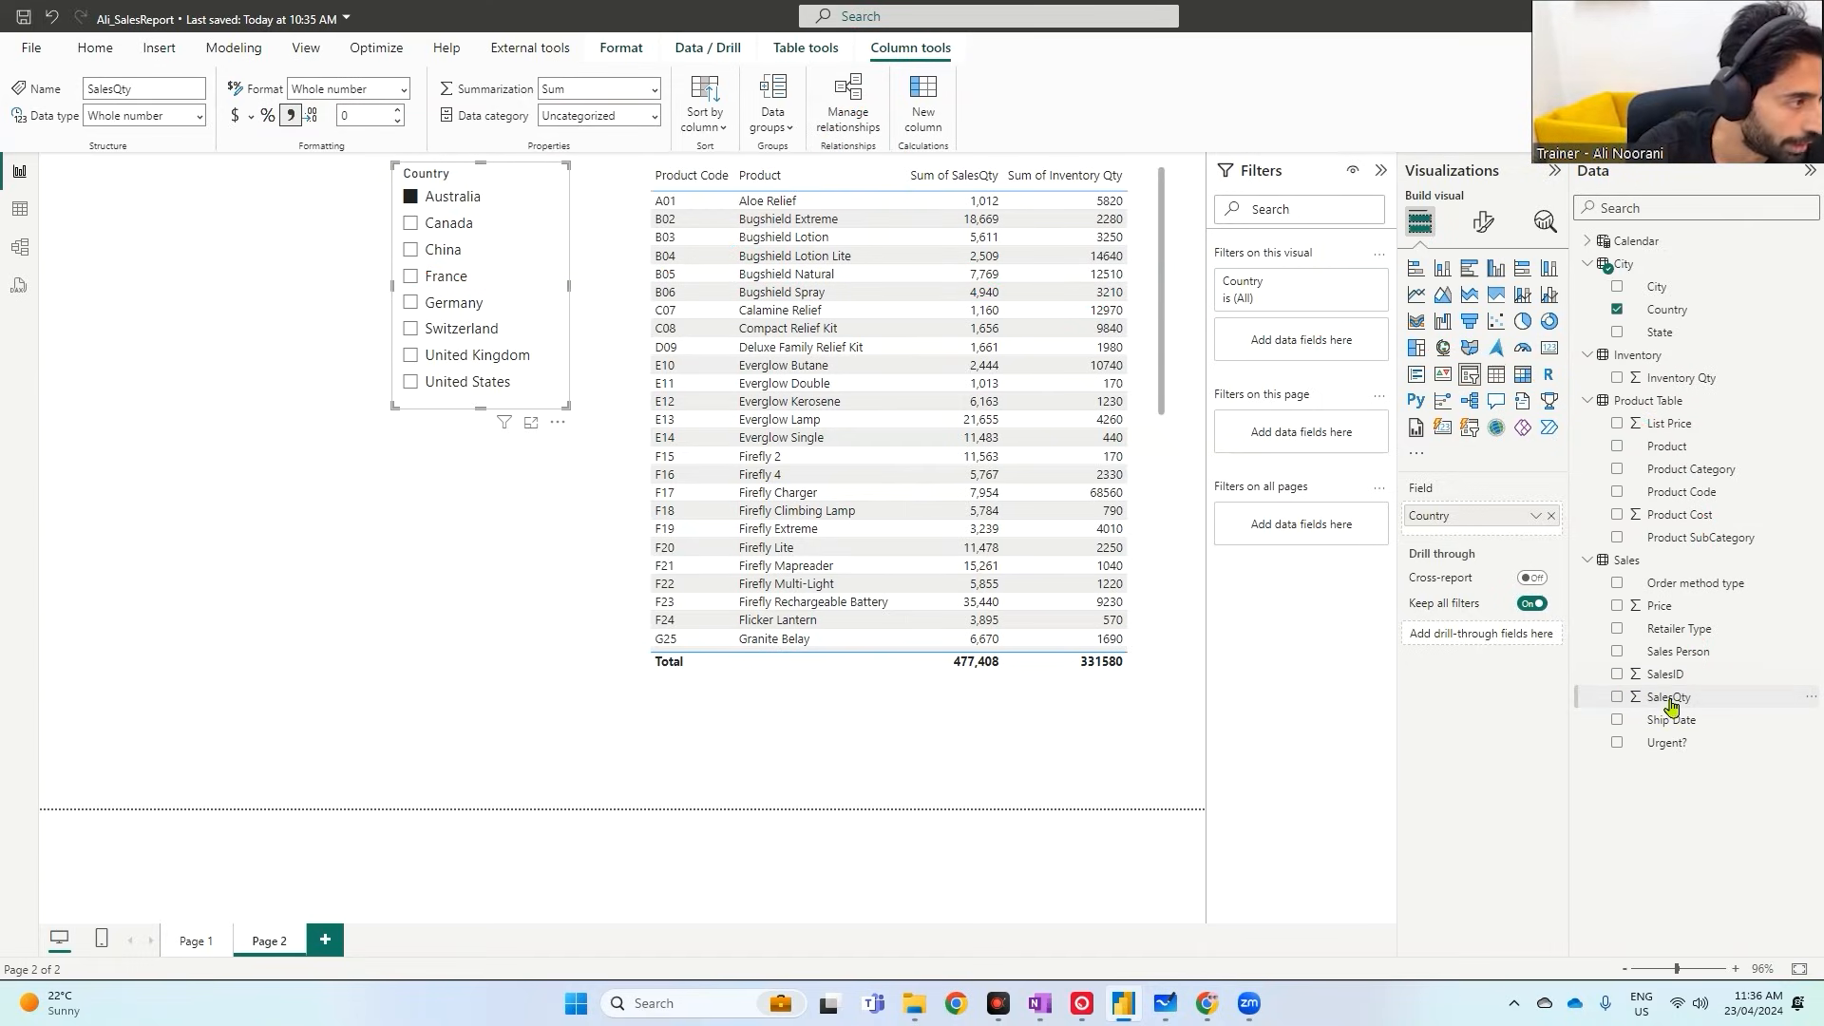
click(1691, 380)
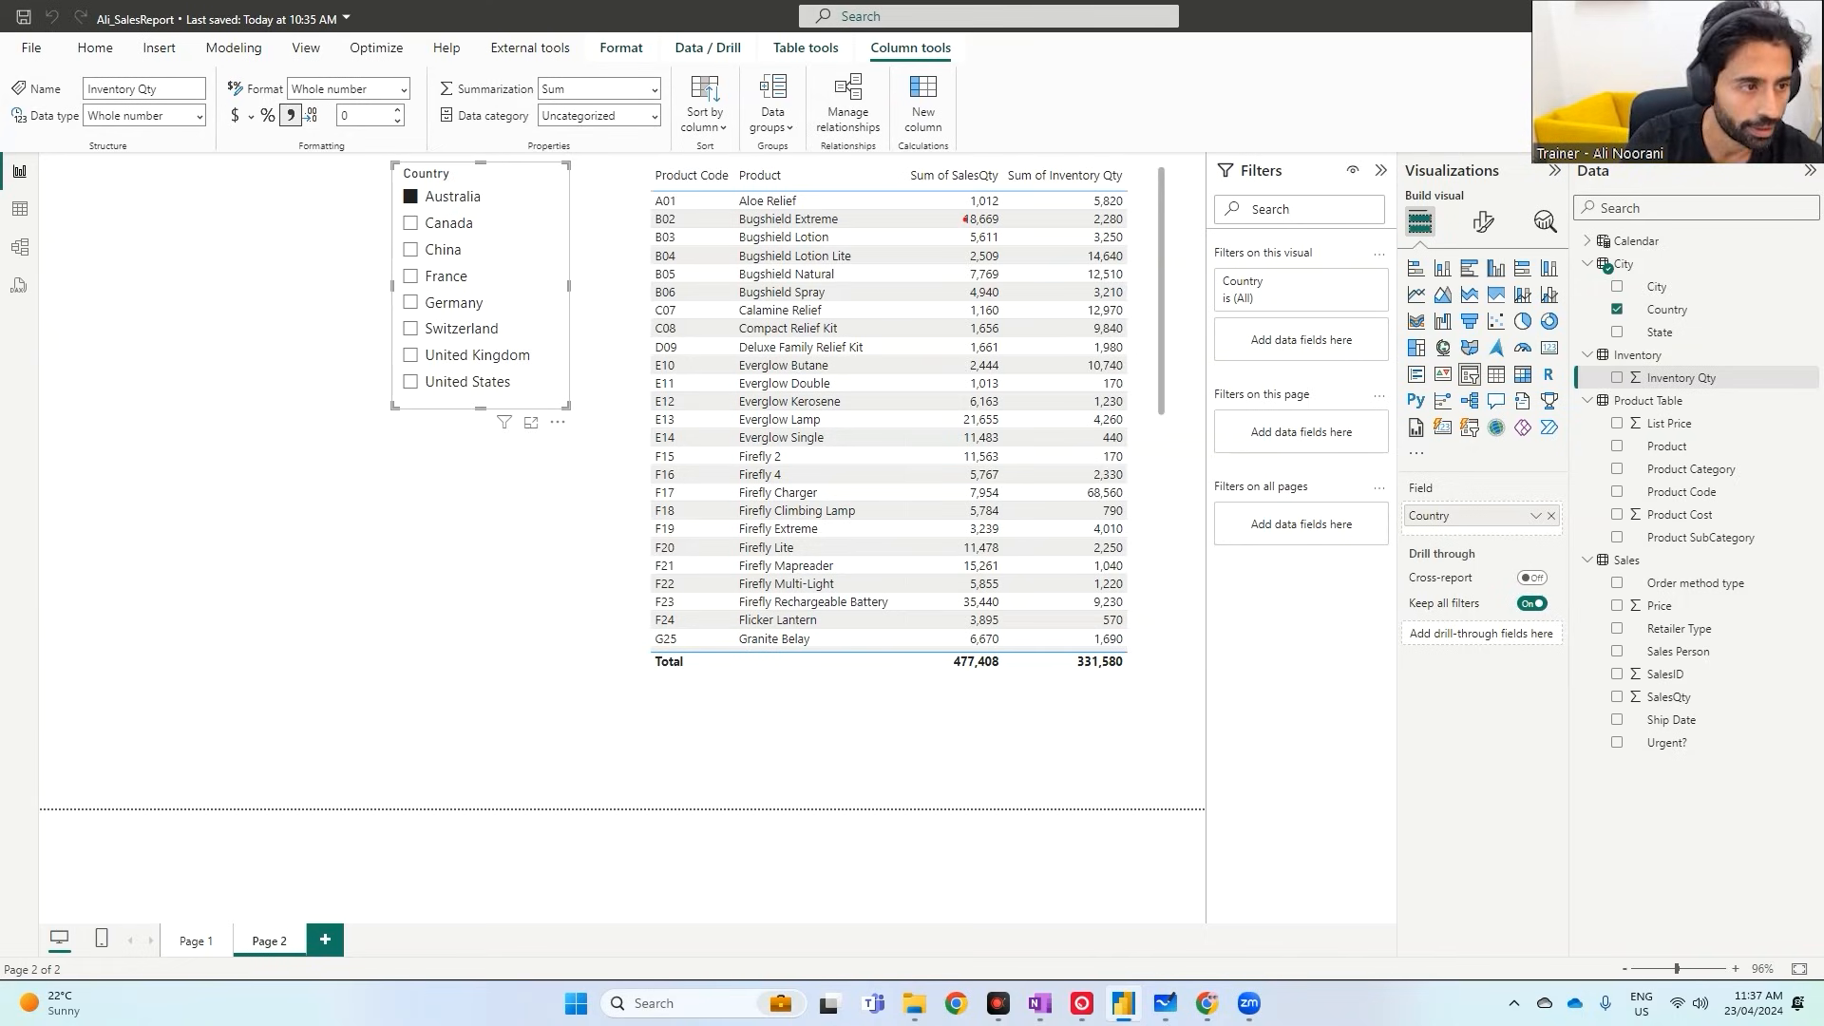
- Box the sales and inventory quantities of Aloe Relief in red and underline Australia in the Country slicer with screen annotations
drag(966, 192, 1148, 229)
click(1149, 252)
drag(956, 193, 1012, 214)
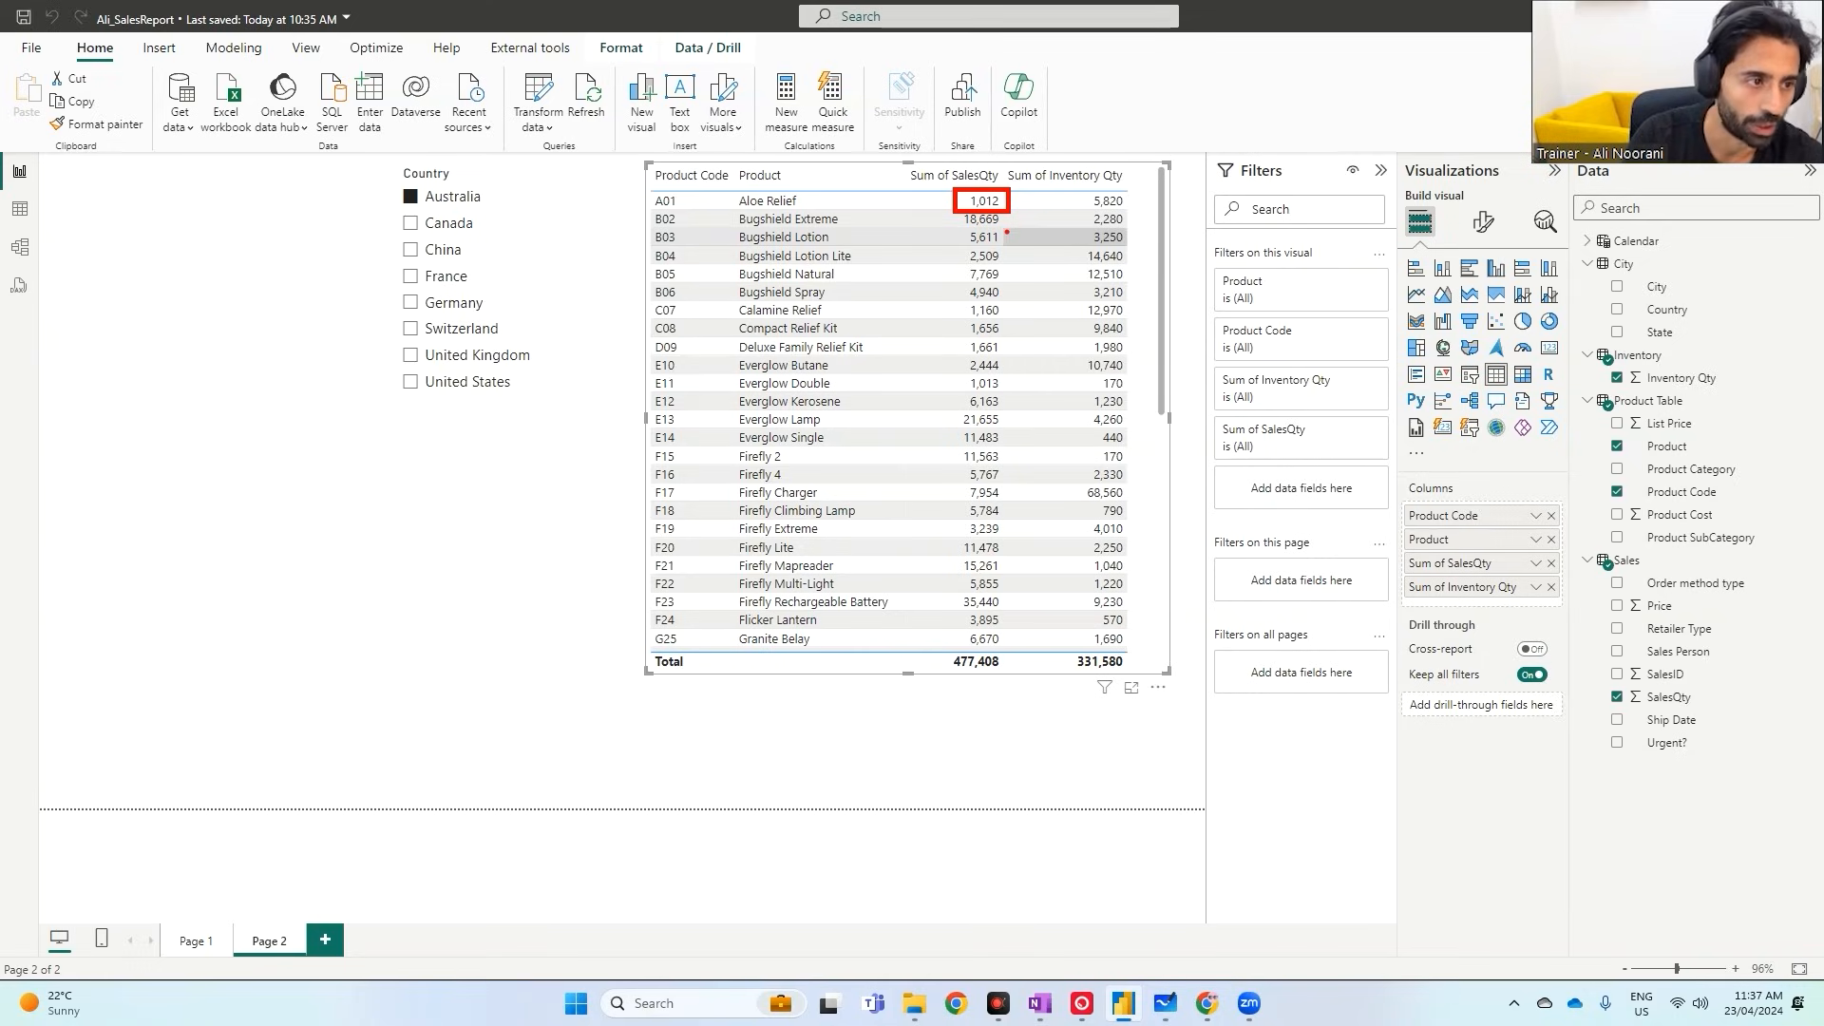
drag(1085, 189, 1131, 212)
drag(405, 209, 476, 210)
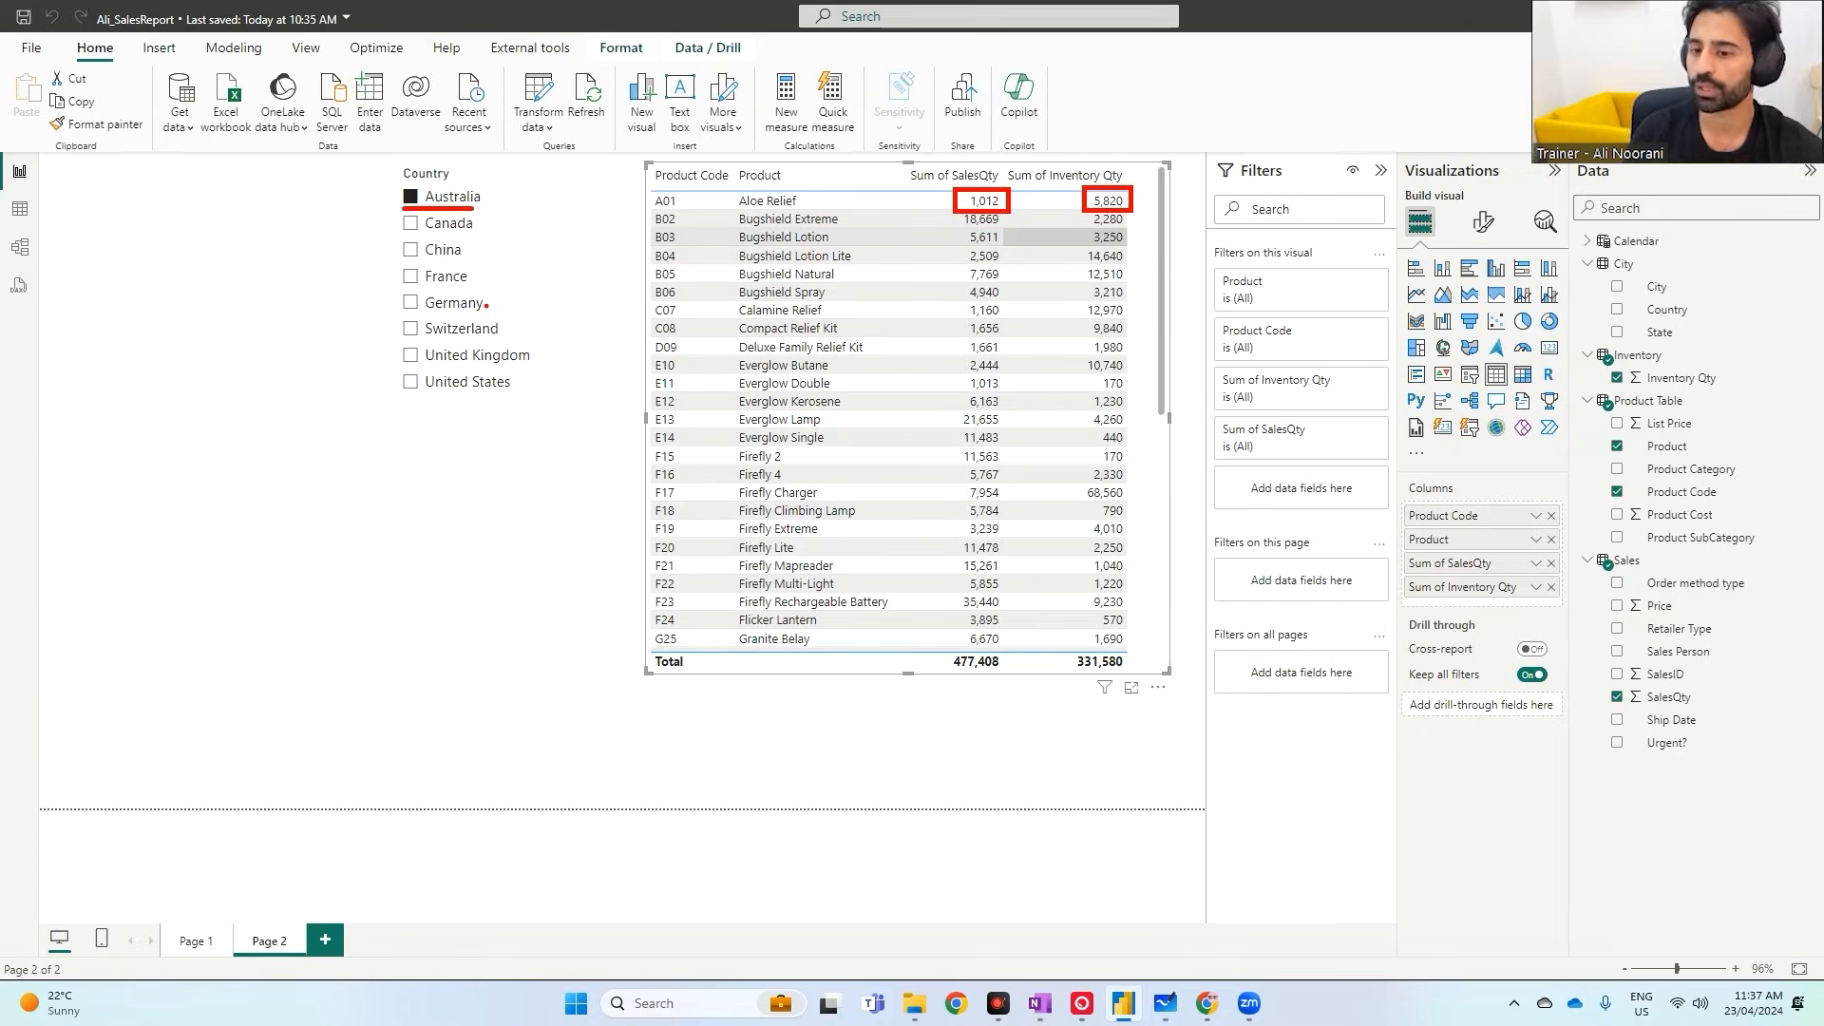
- Draw a blue annotation box on the empty canvas below the Country slicer and label it "inventory"
mouse_move(210, 575)
mouse_down()
mouse_move(210, 652)
mouse_move(211, 576)
mouse_up()
key(ctrl+z)
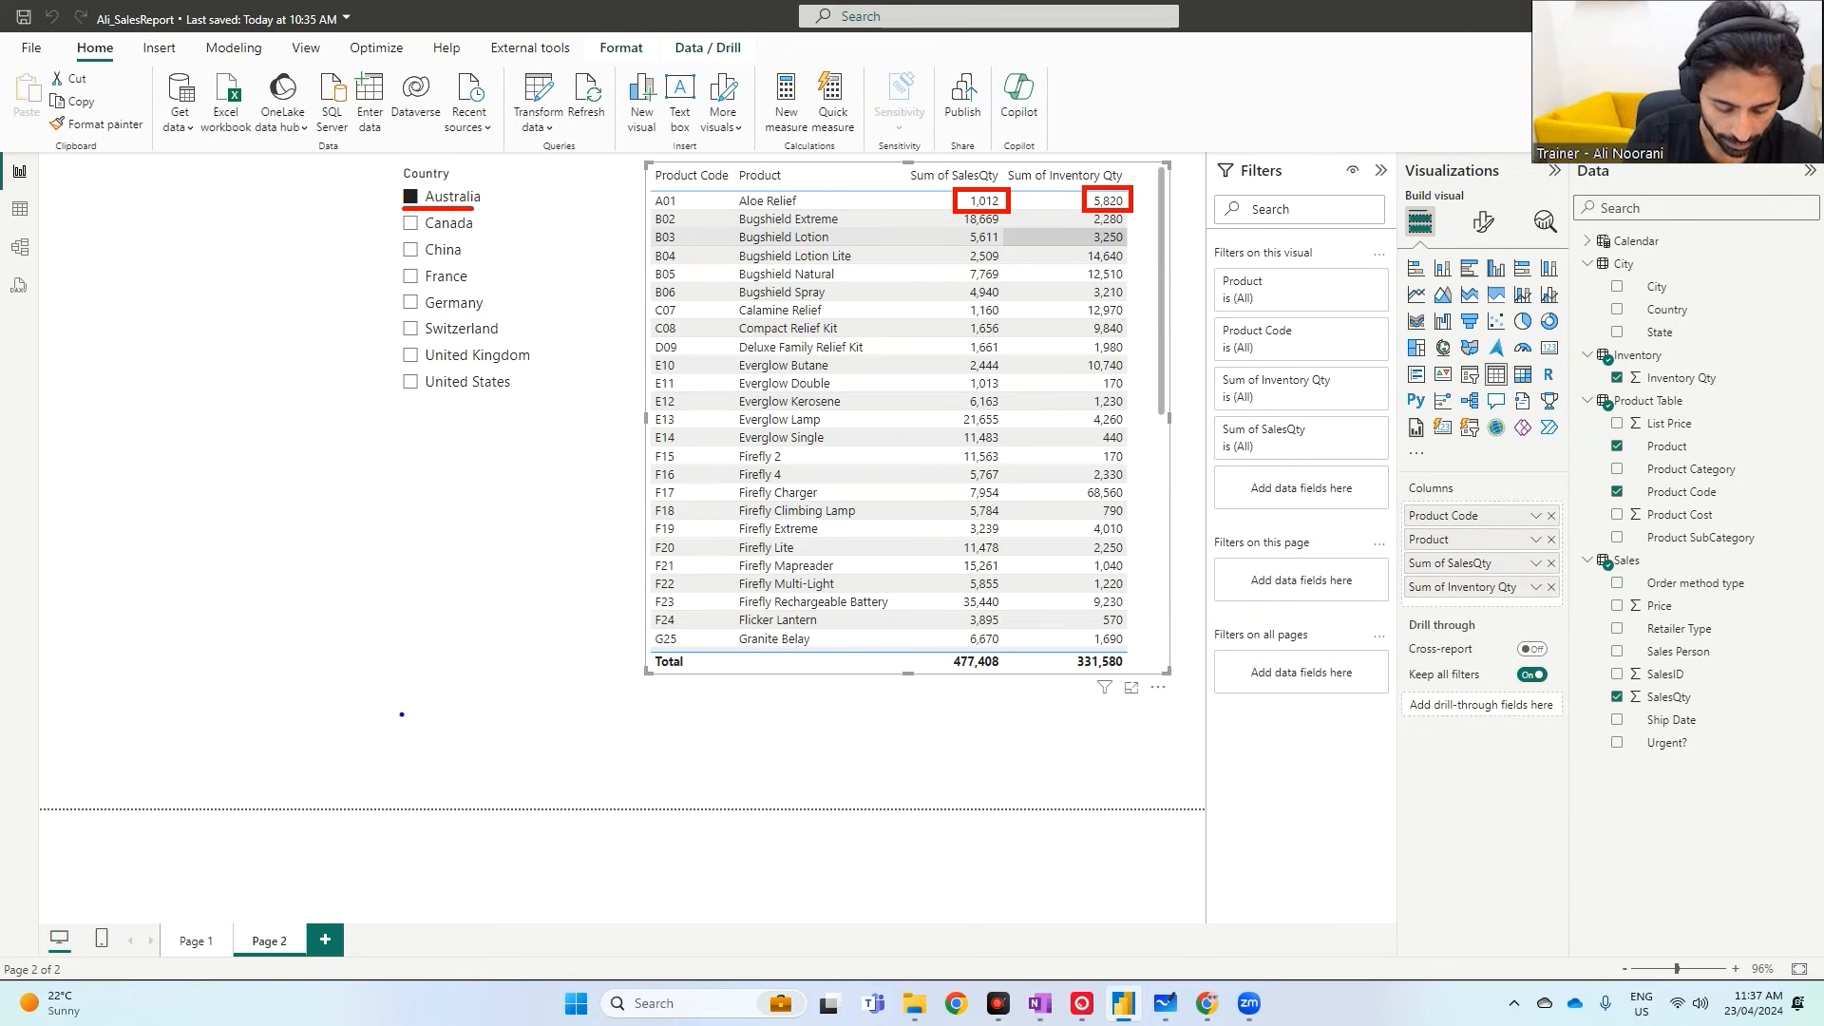
drag(368, 644, 453, 741)
key(ctrl+z)
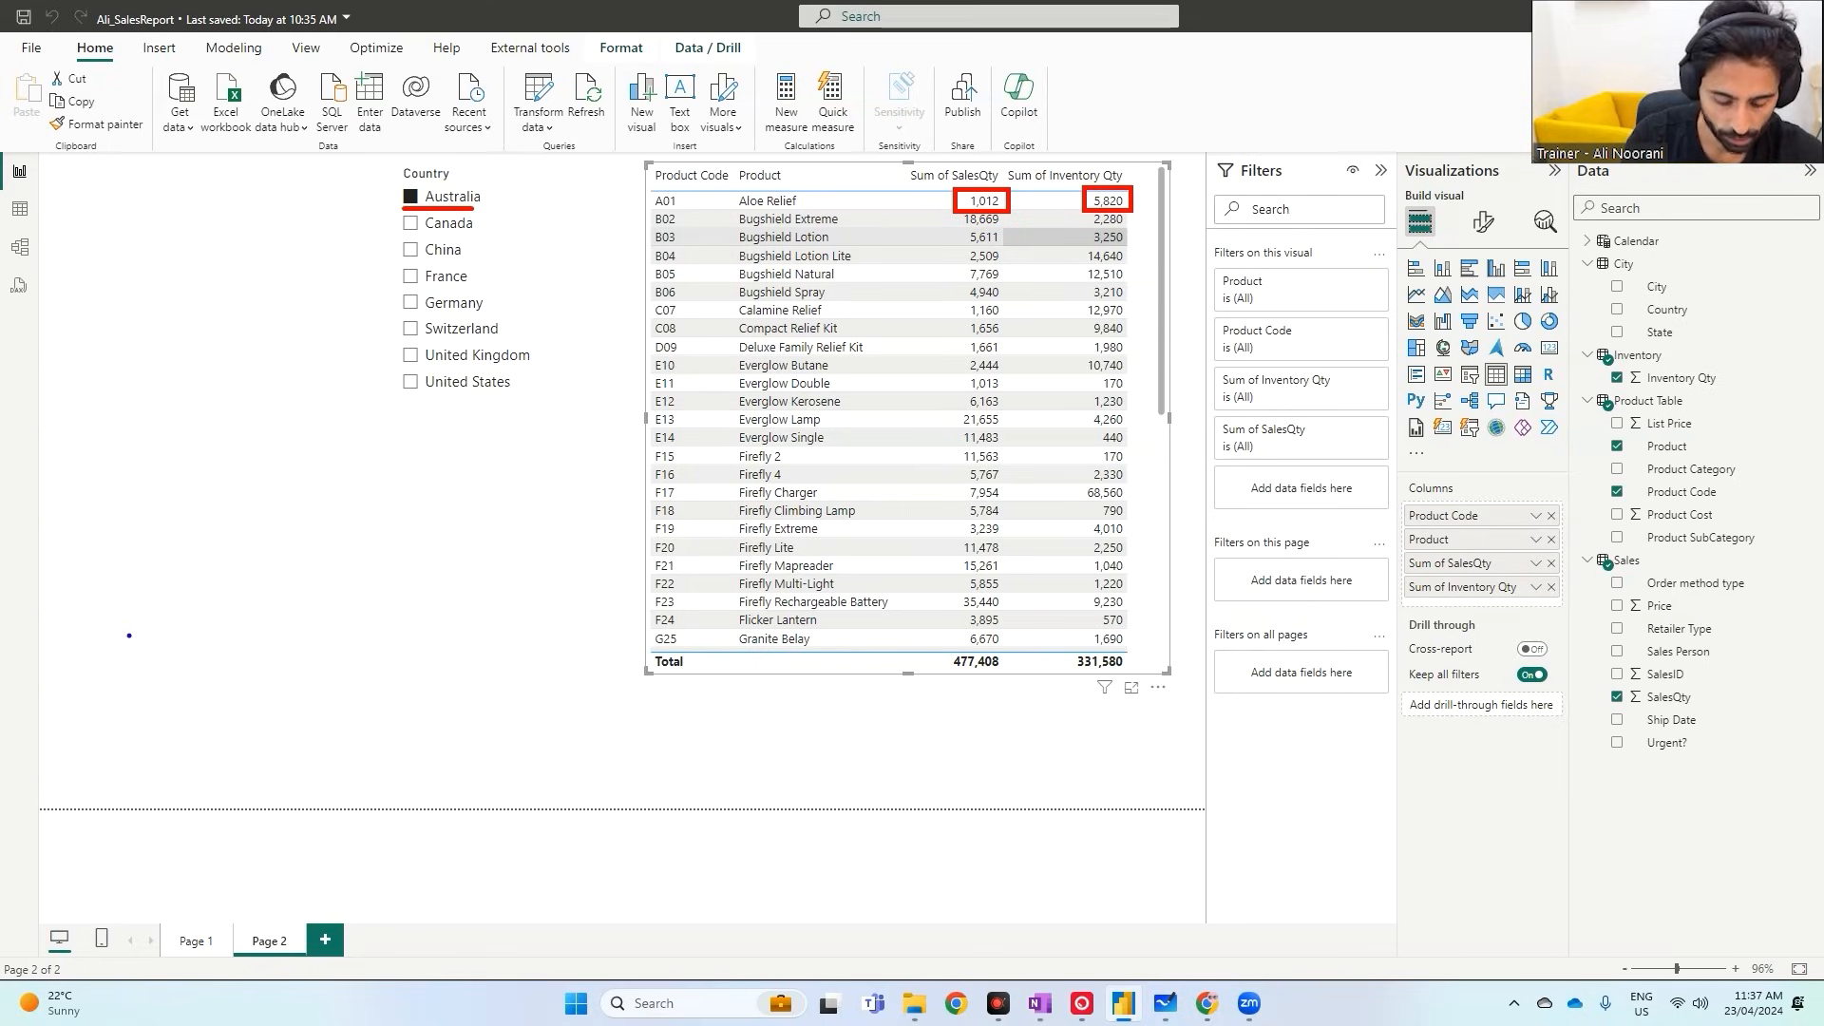
drag(124, 632, 222, 738)
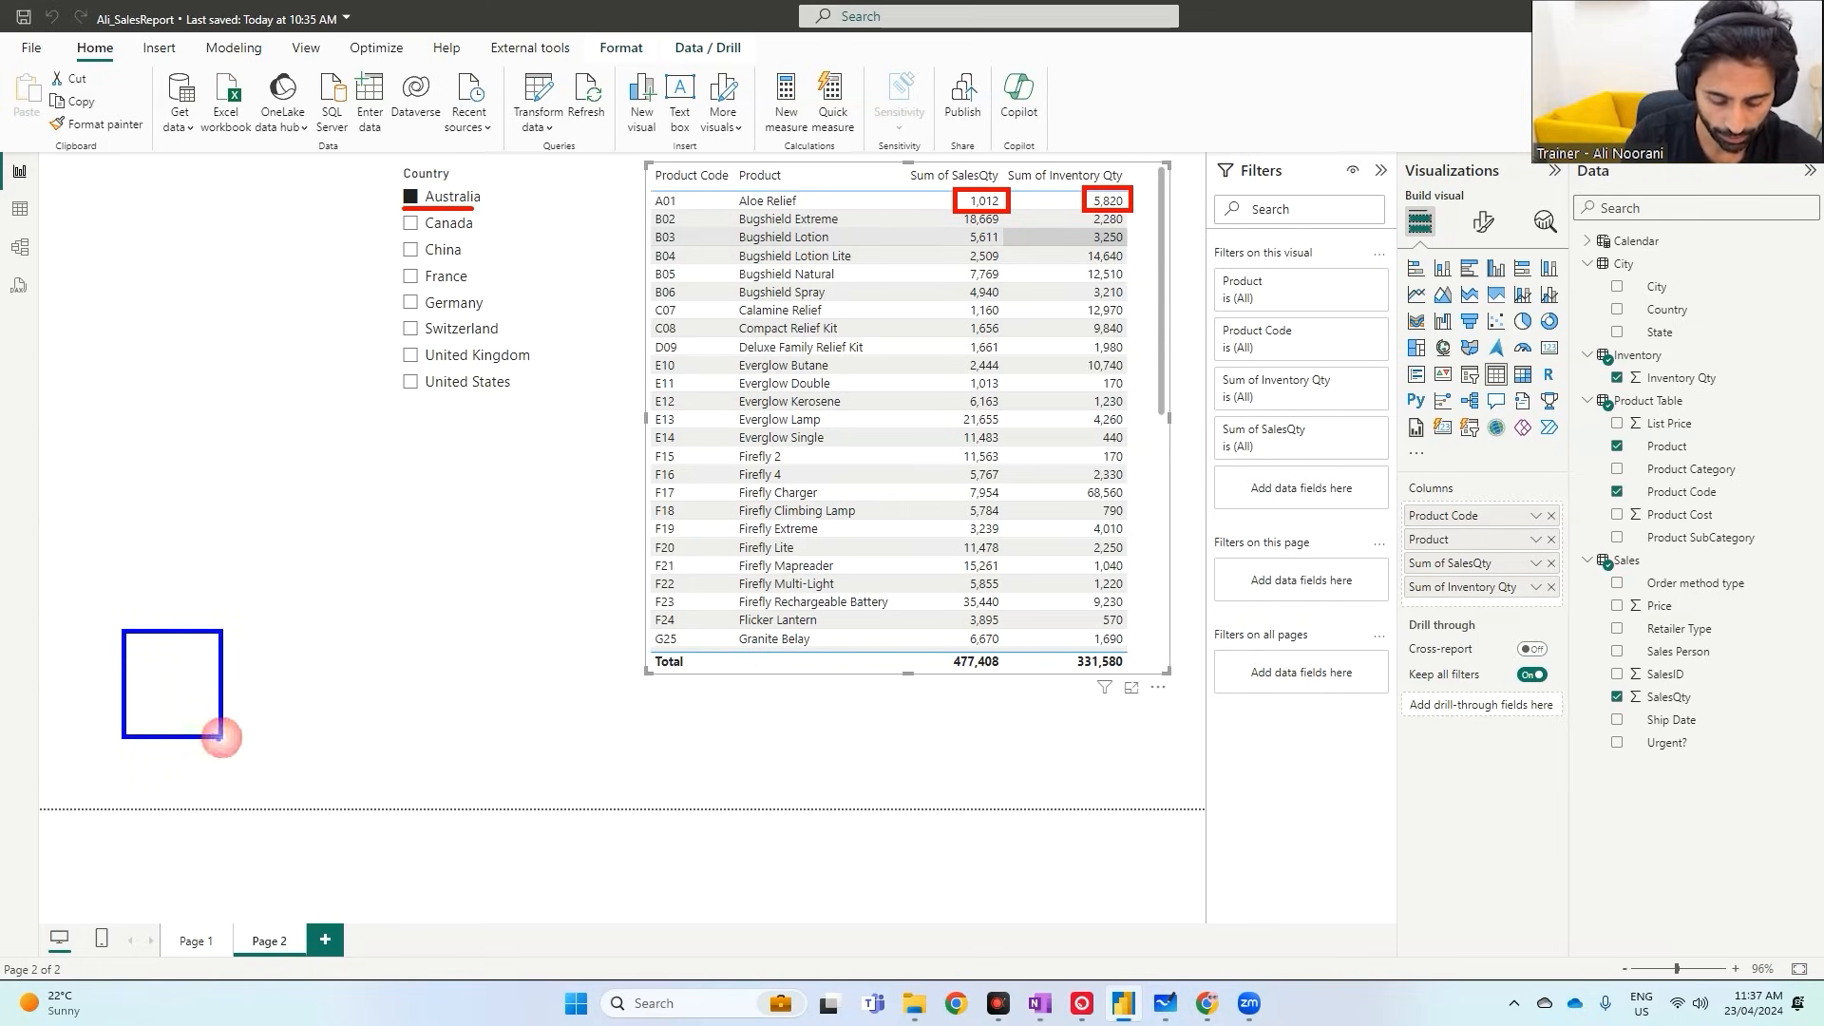
text(inventory)
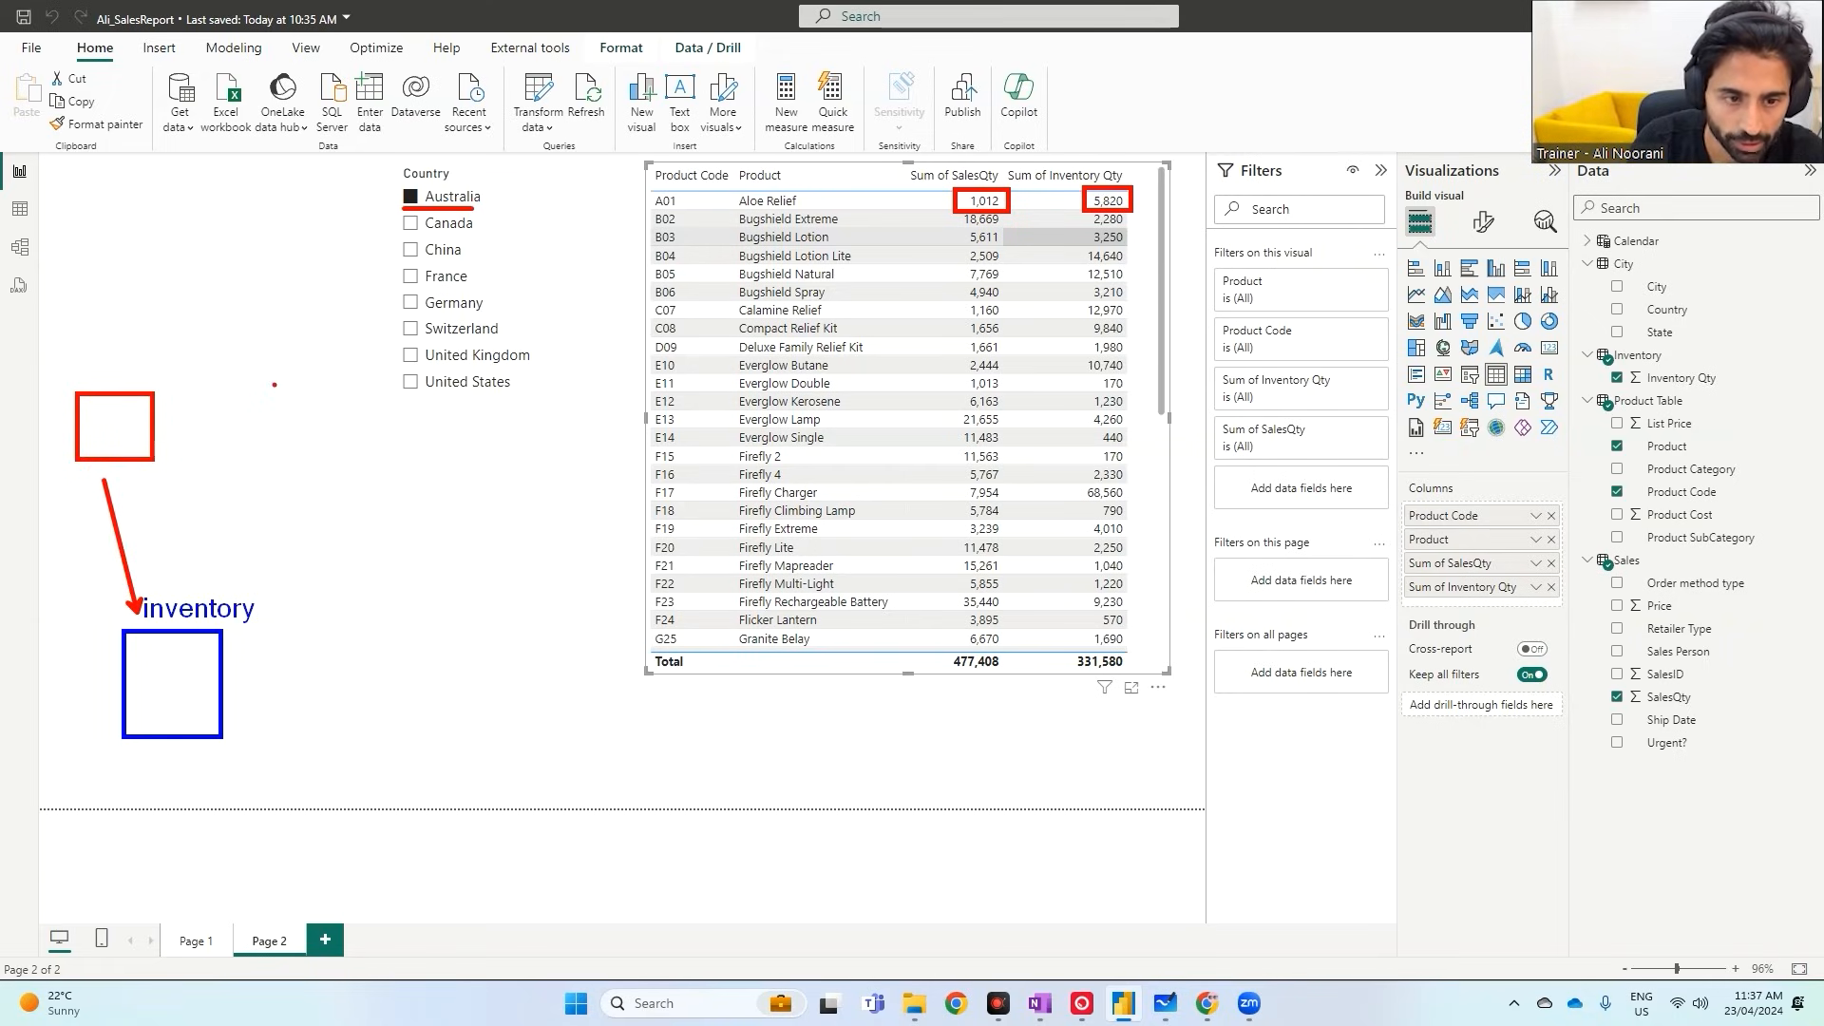
- Draw a red arrow from the second upper box to the inventory box and label the two upper boxes "city" and "product"
mouse_move(272, 383)
mouse_down()
mouse_move(335, 441)
mouse_move(216, 586)
mouse_up()
click(92, 370)
text(city)
click(285, 361)
text(product)
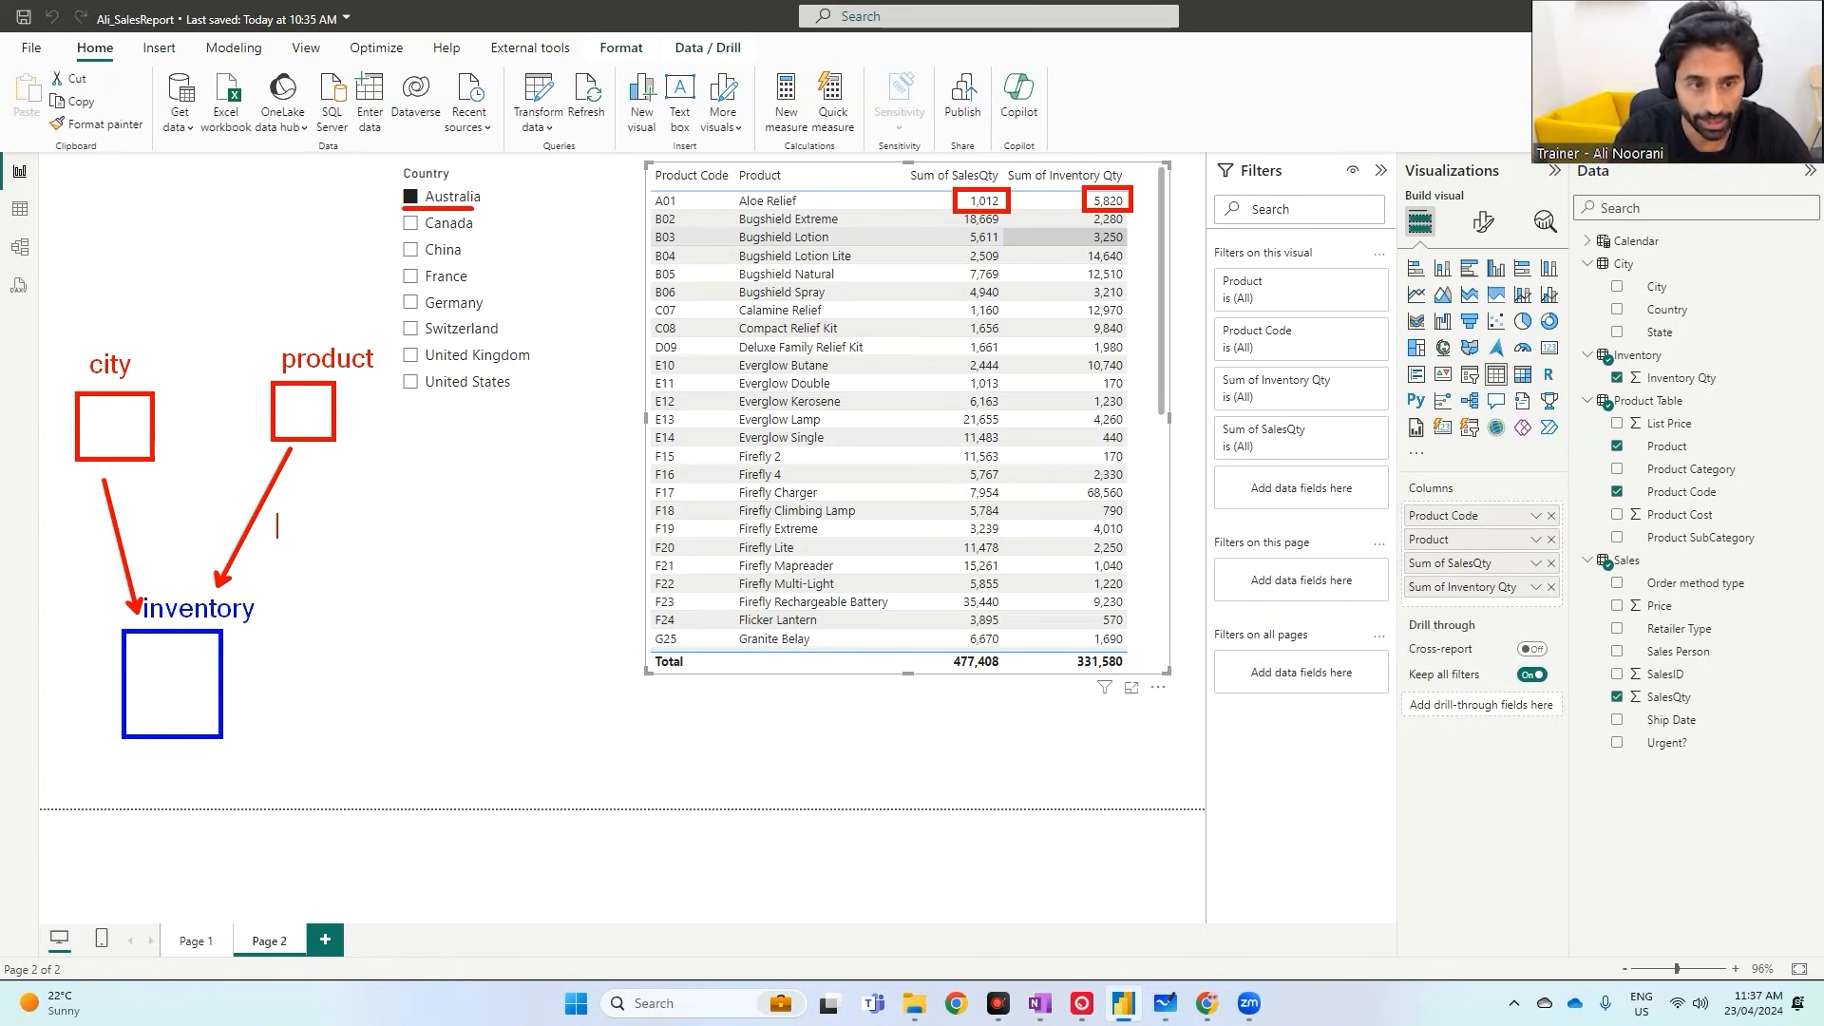
- Label the product-to-inventory arrow "A01" and the city-to-inventory arrow "Australia"
text(A01)
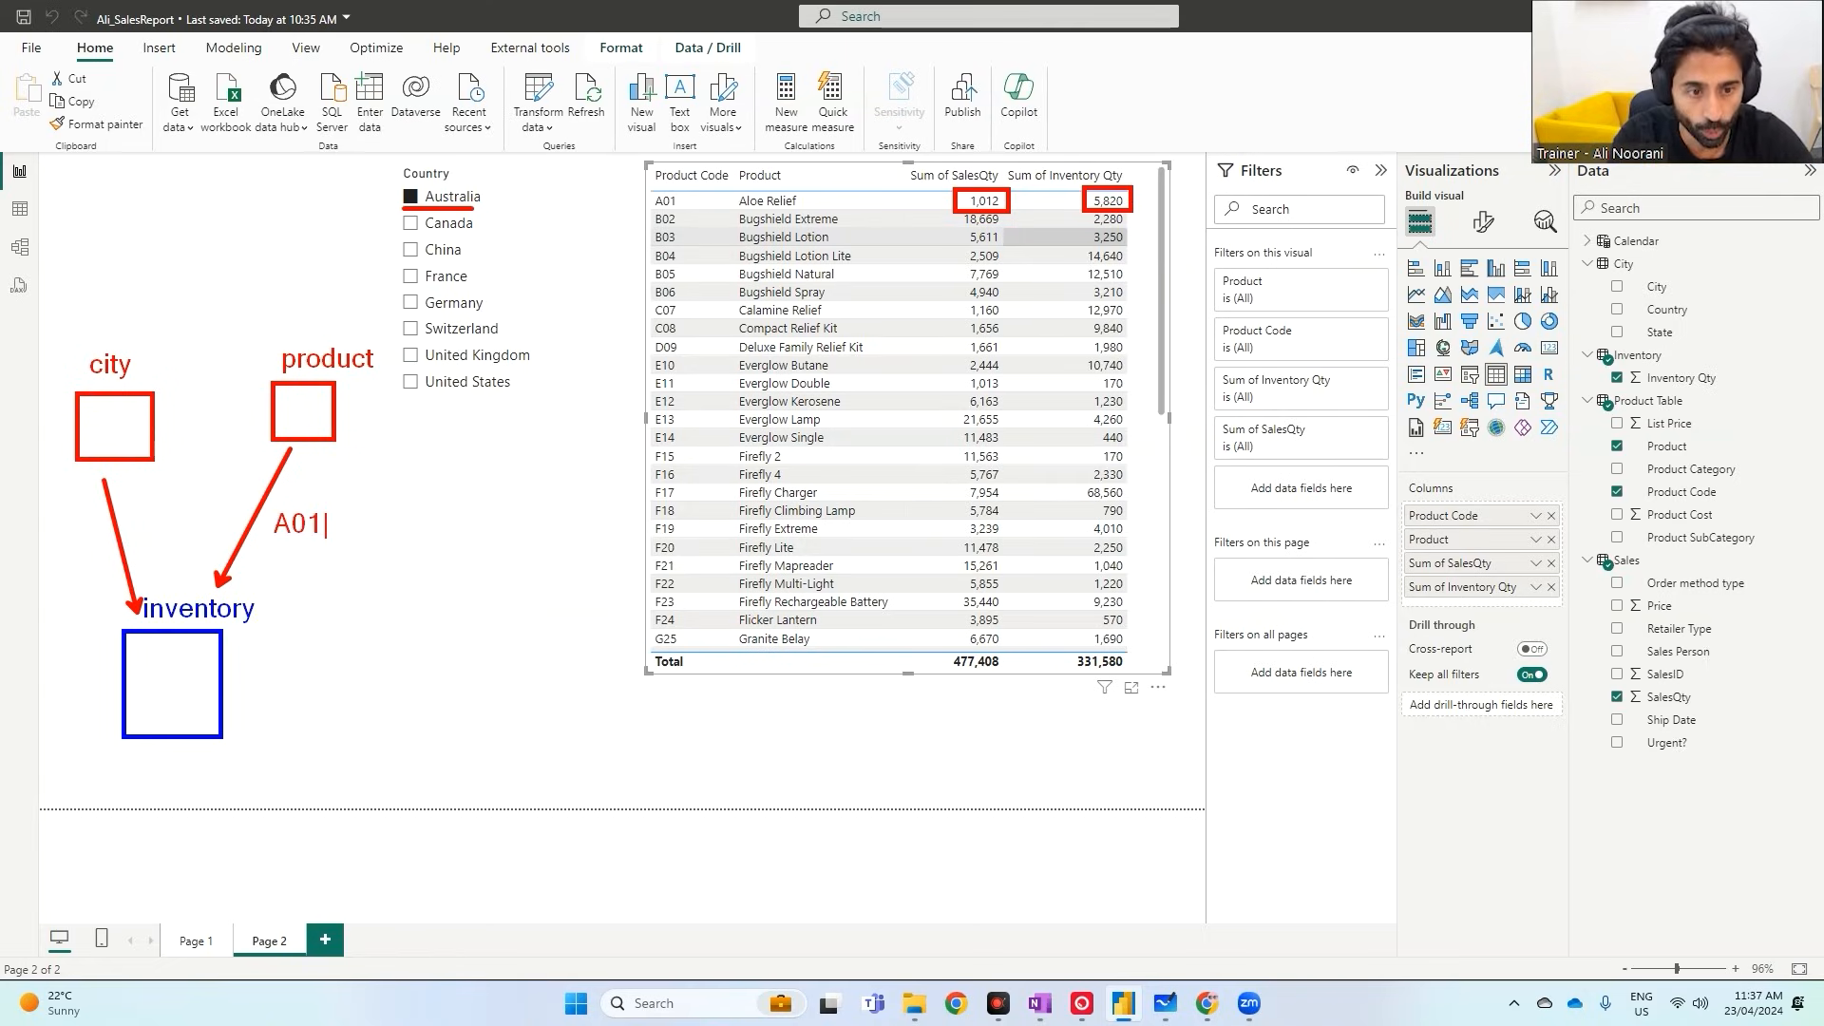
drag(337, 522, 660, 204)
key(ctrl+z)
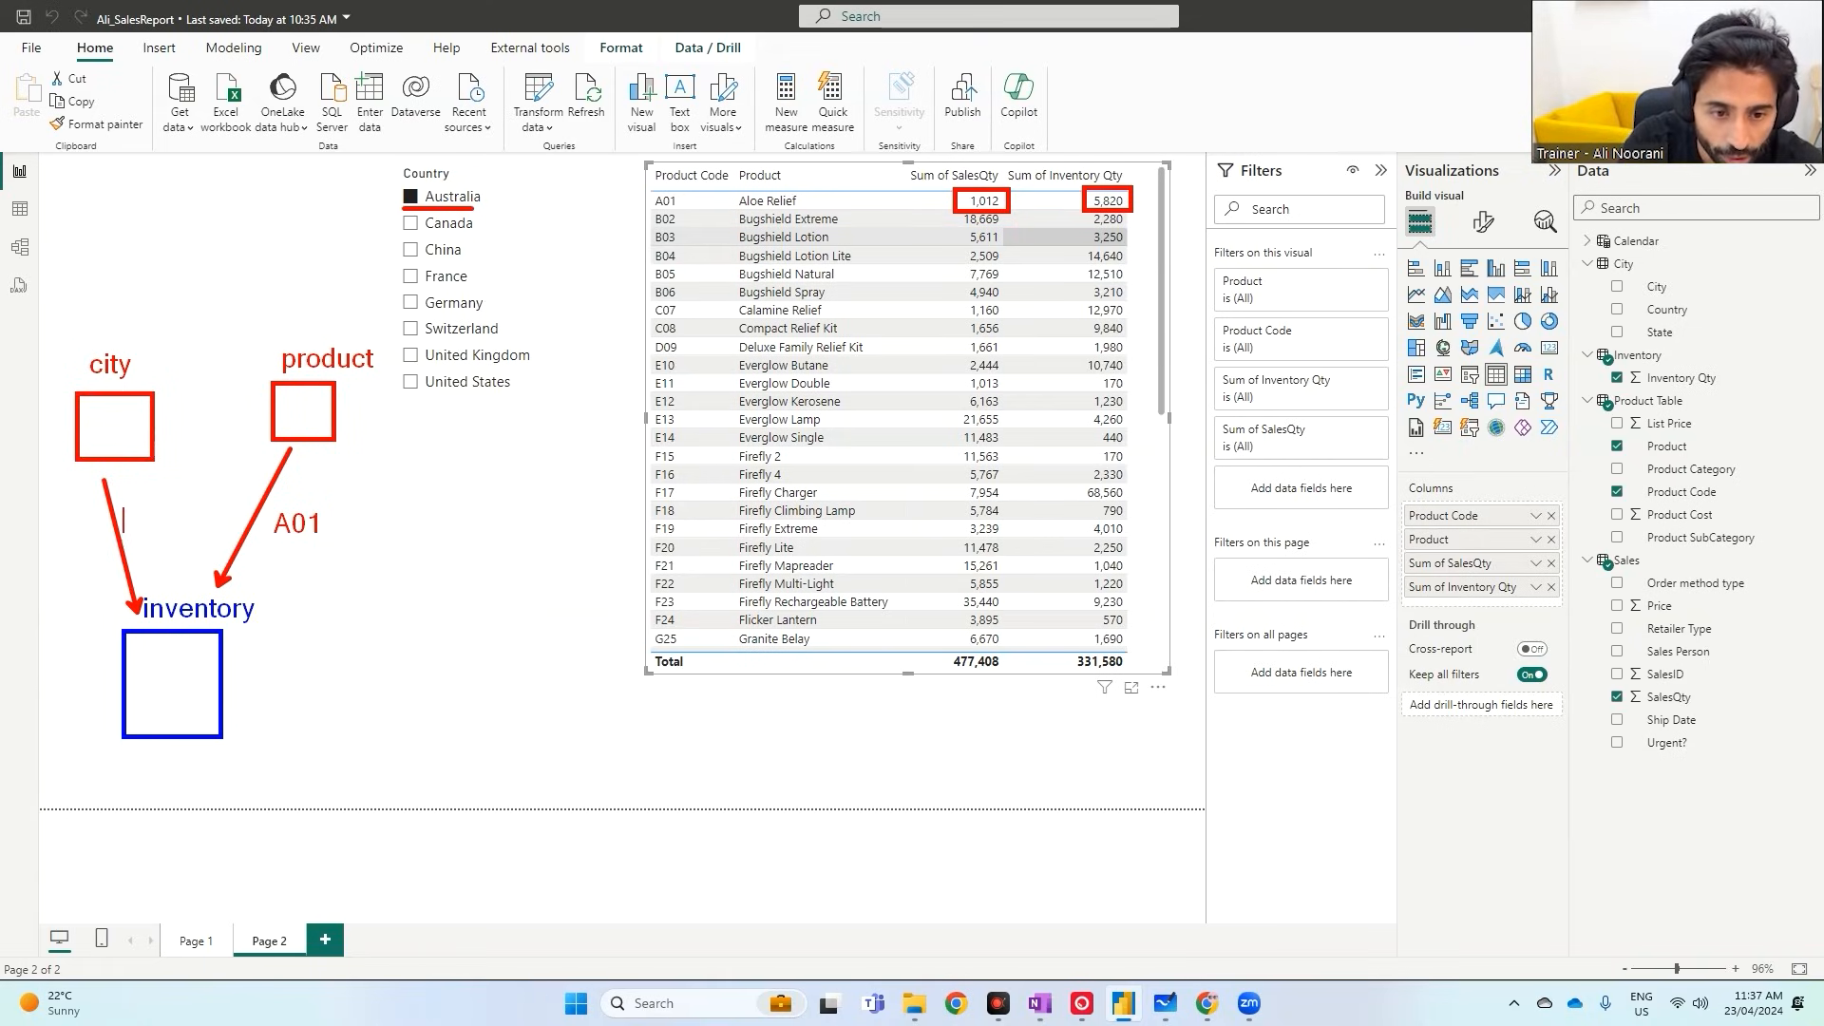
text(Australia)
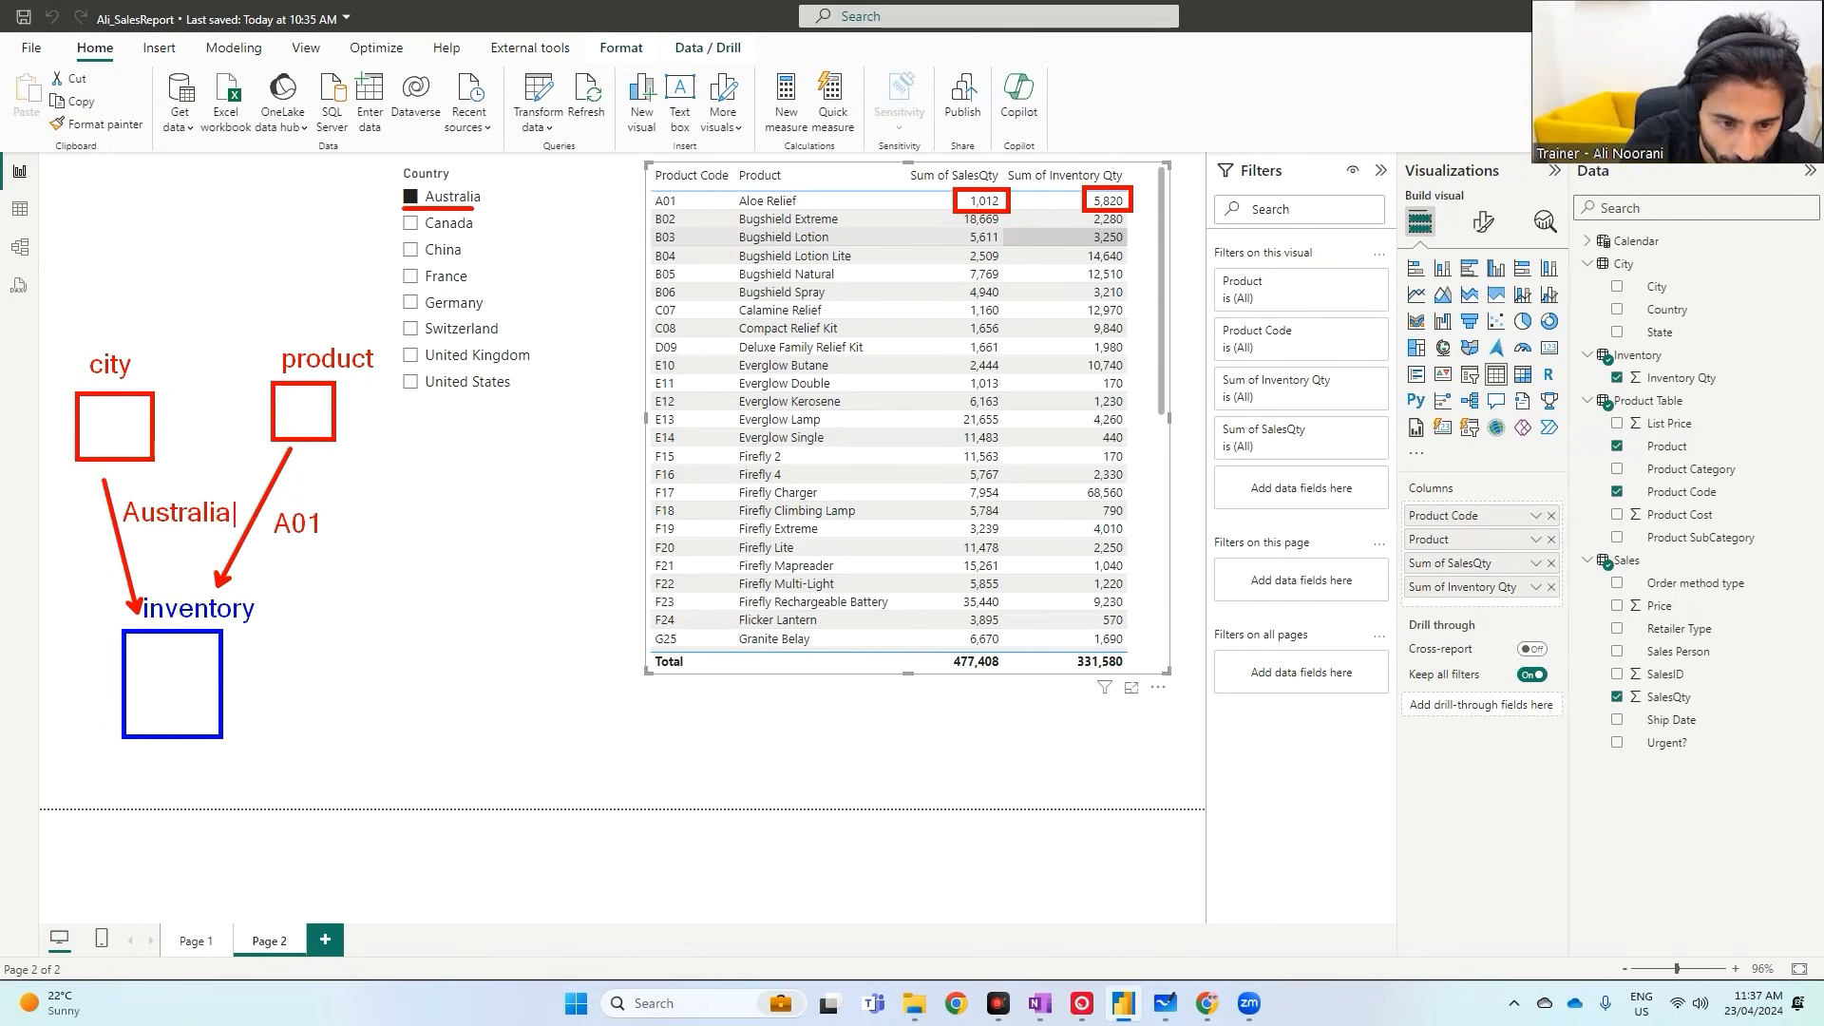
key(Escape)
- Write the blue note "inventory table gets filtered for product code A01 and Country Australia" beneath the inventory box
text(btinventory tab)
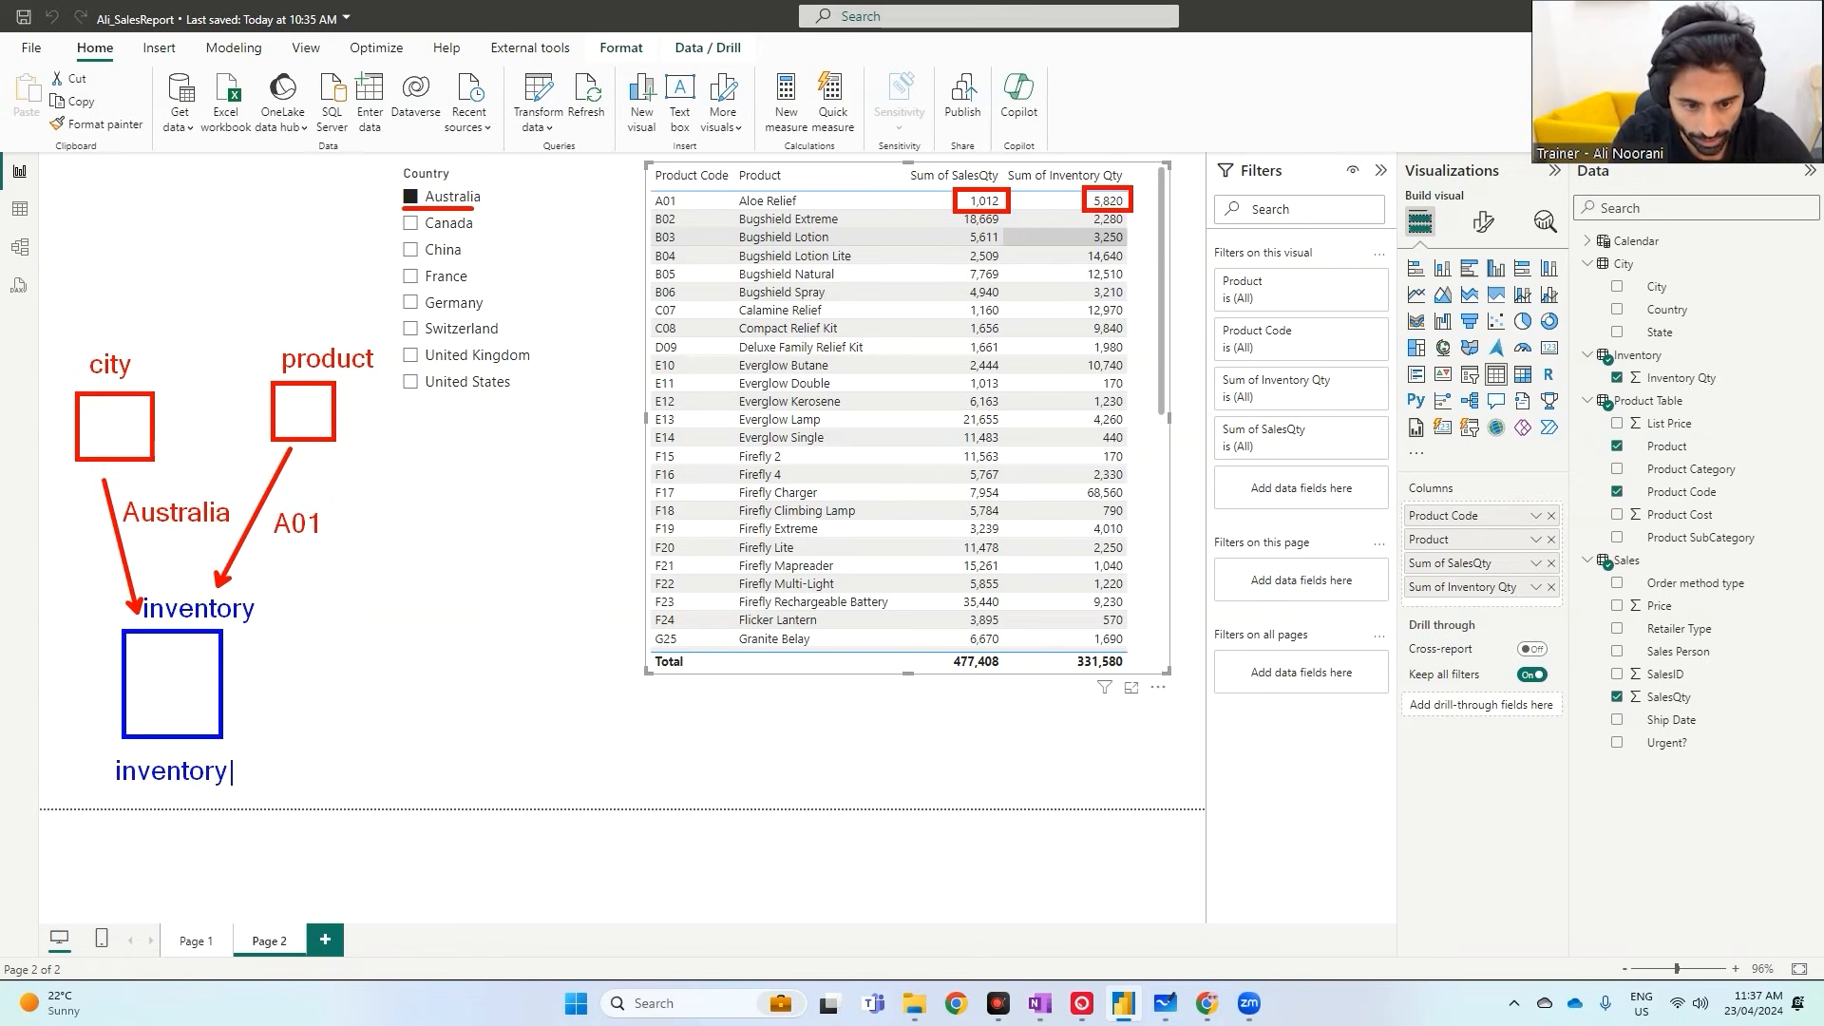
text(le gets fil)
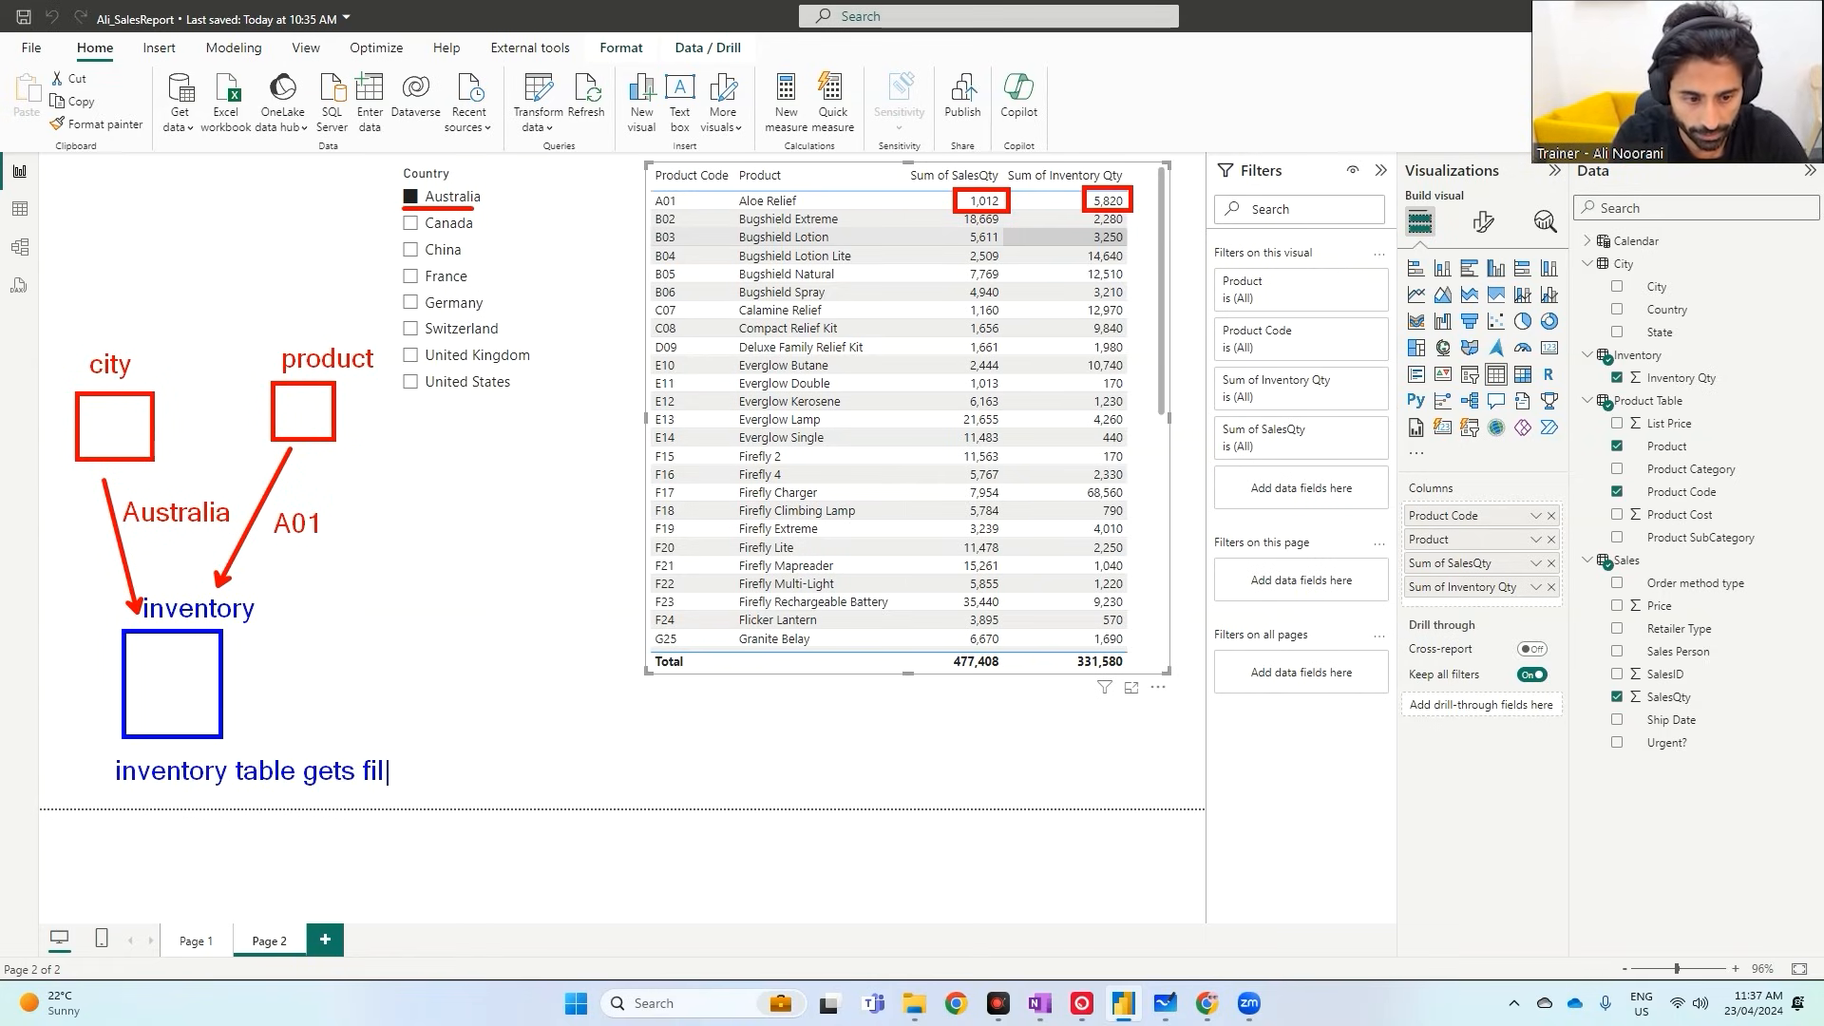
text(tered for product)
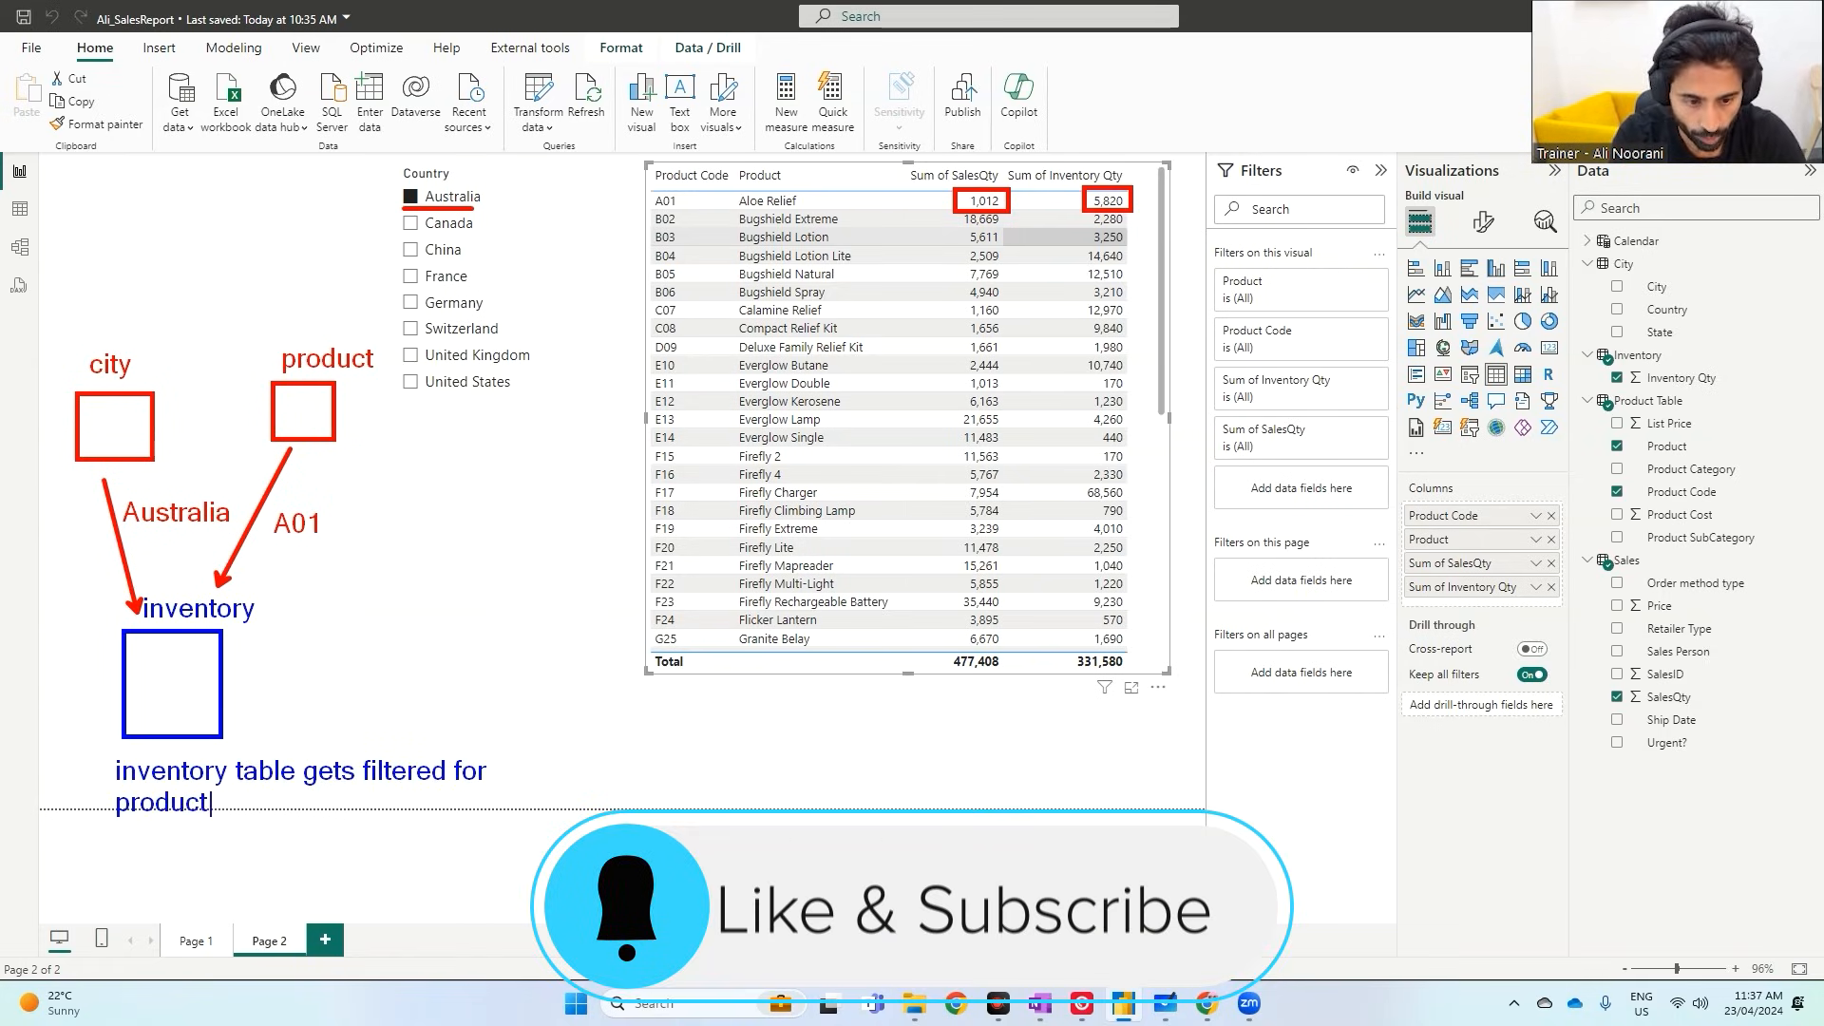
text( code A01 and )
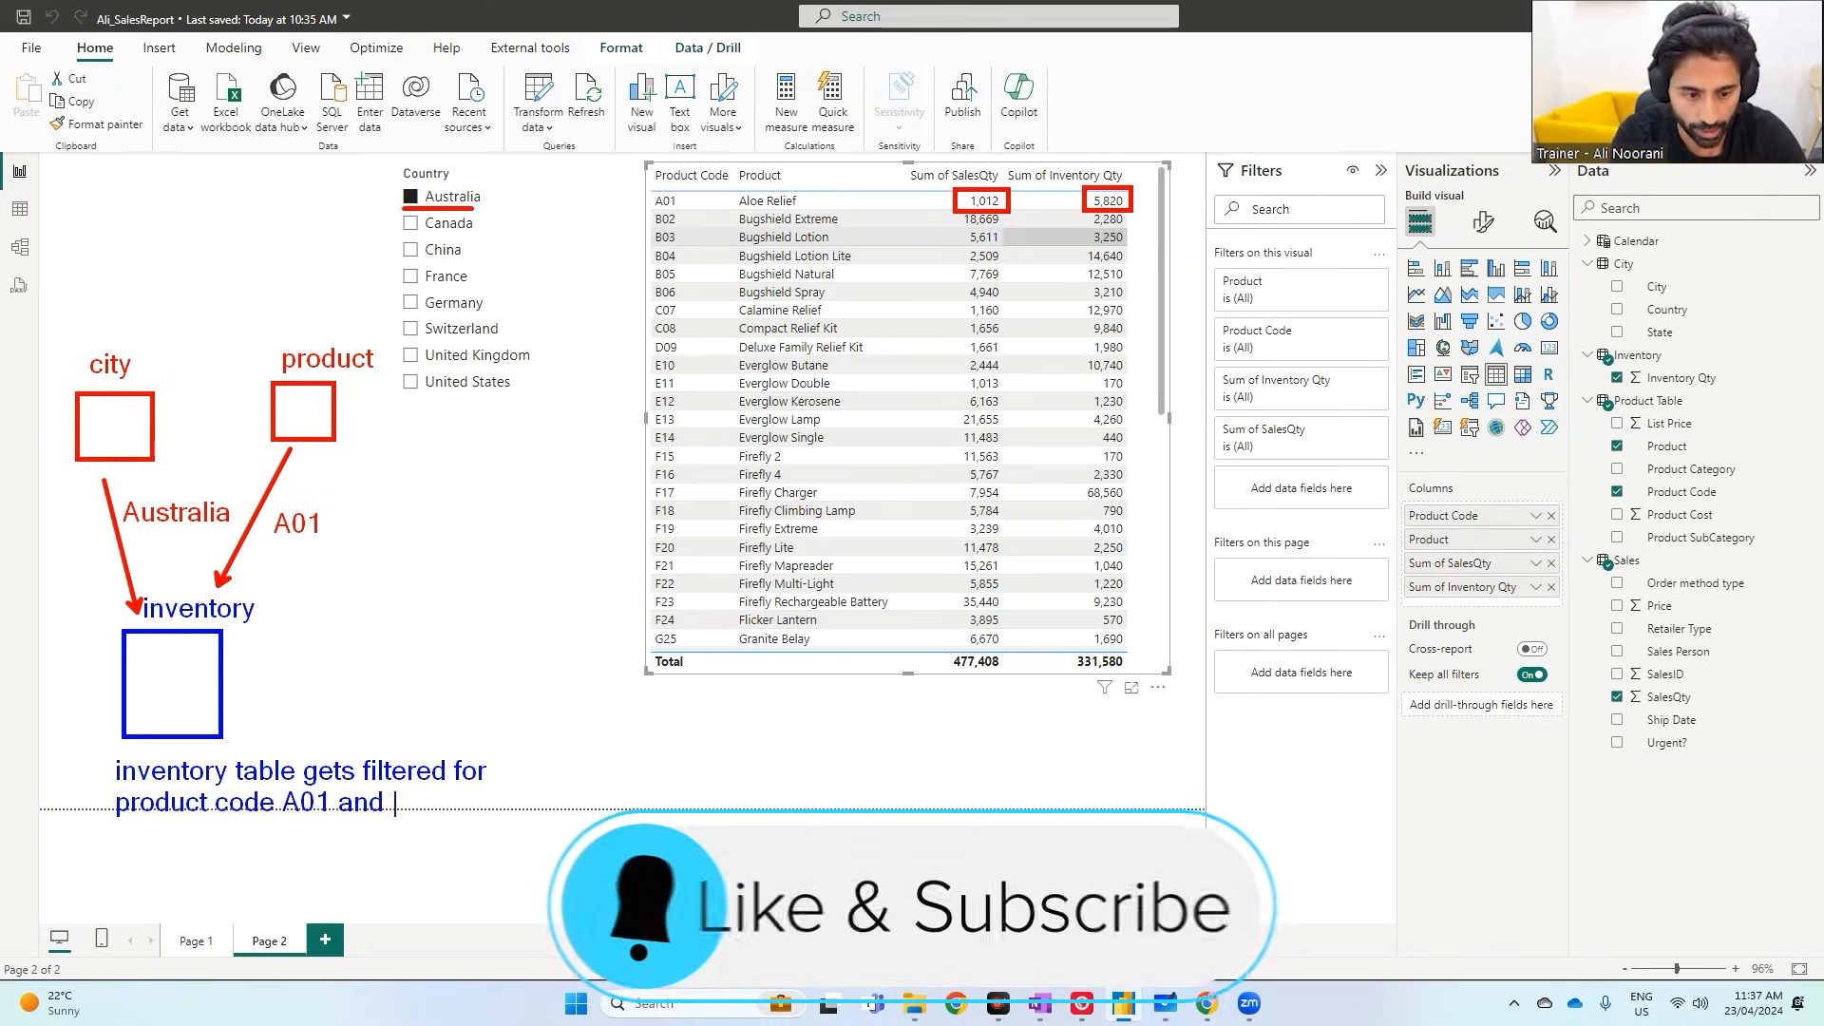
text(Country )
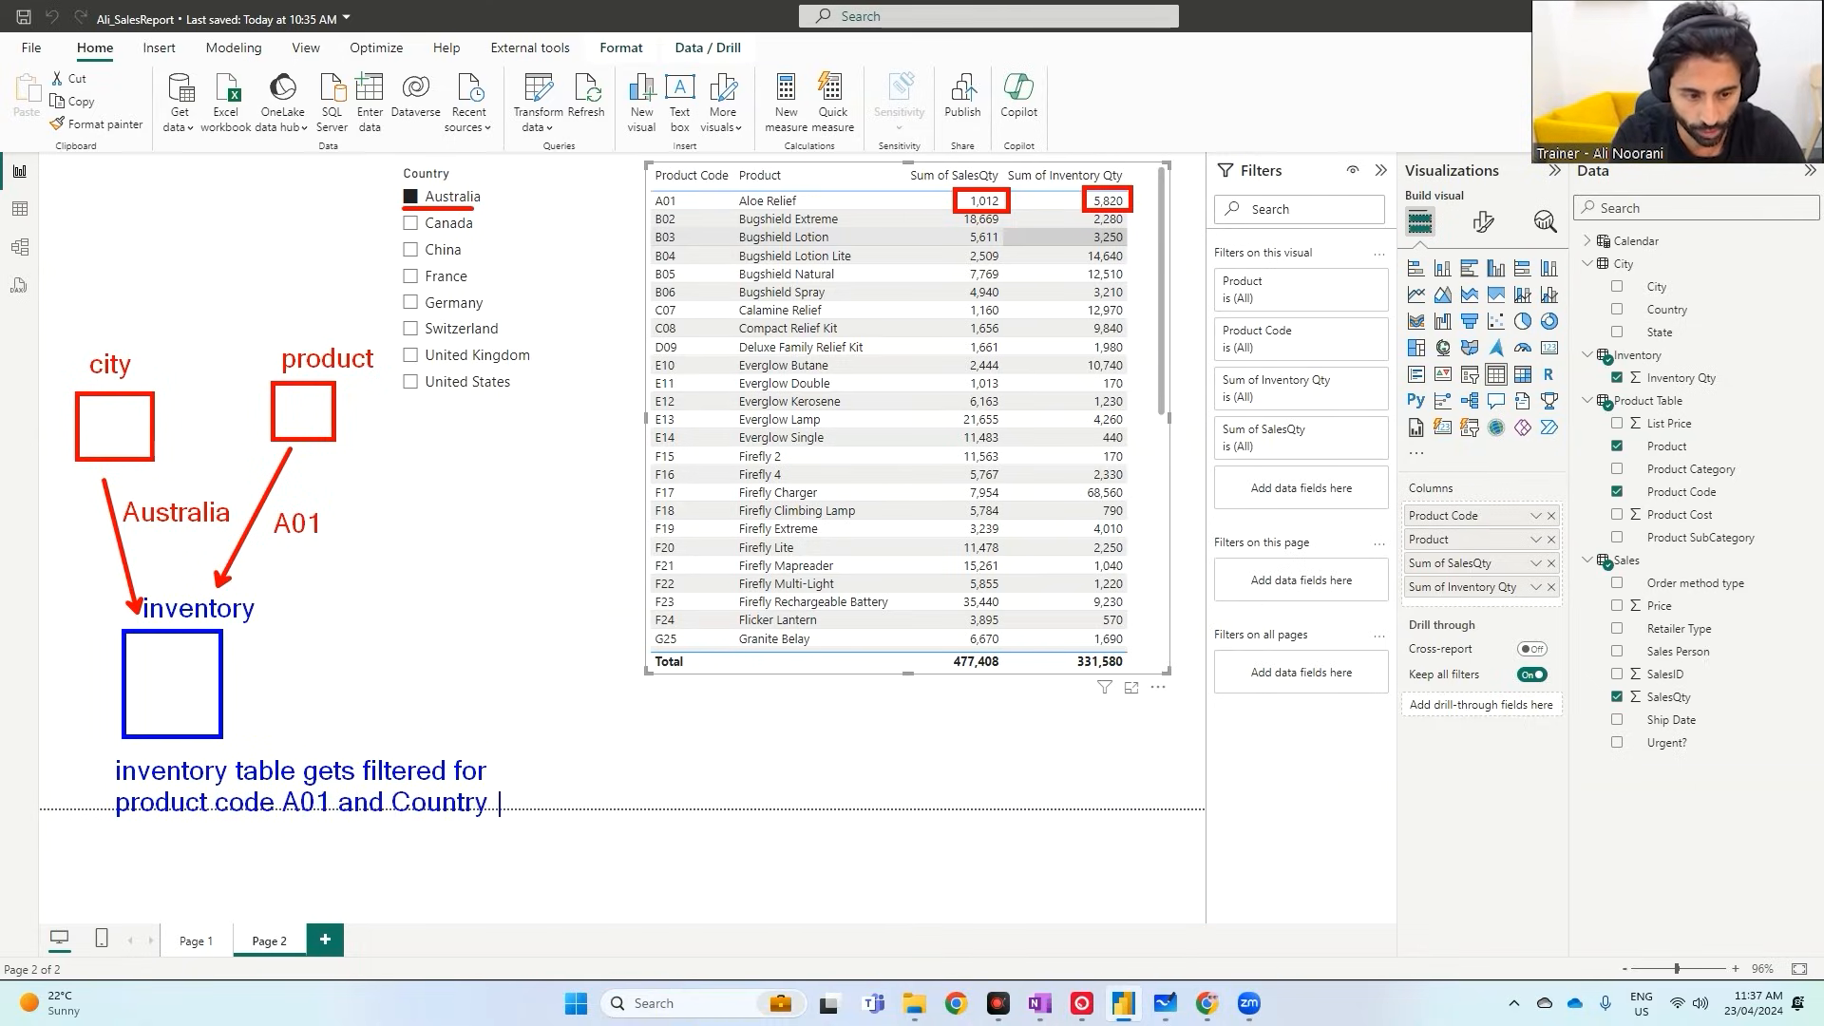
text(Australia)
- Draw a second blue box beside the inventory box and connect it with red arrows from the product and city boxes
drag(413, 594, 503, 722)
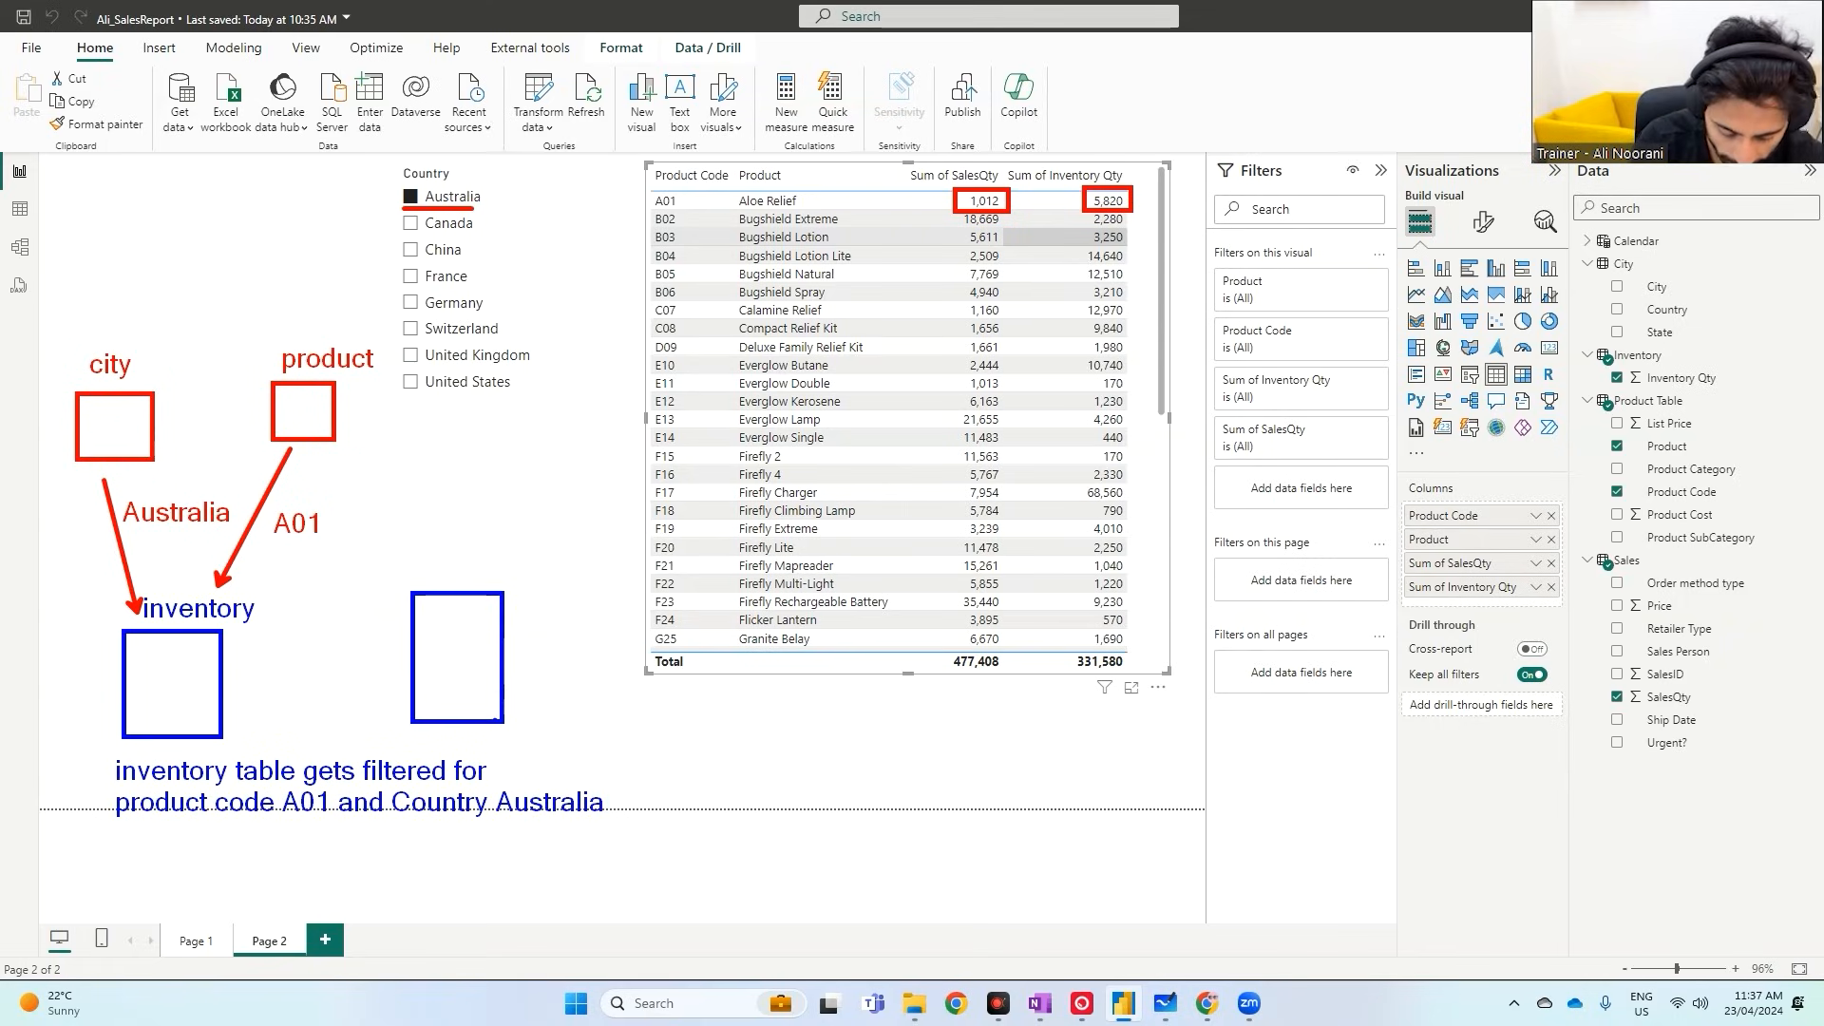
key(r)
drag(444, 587, 338, 443)
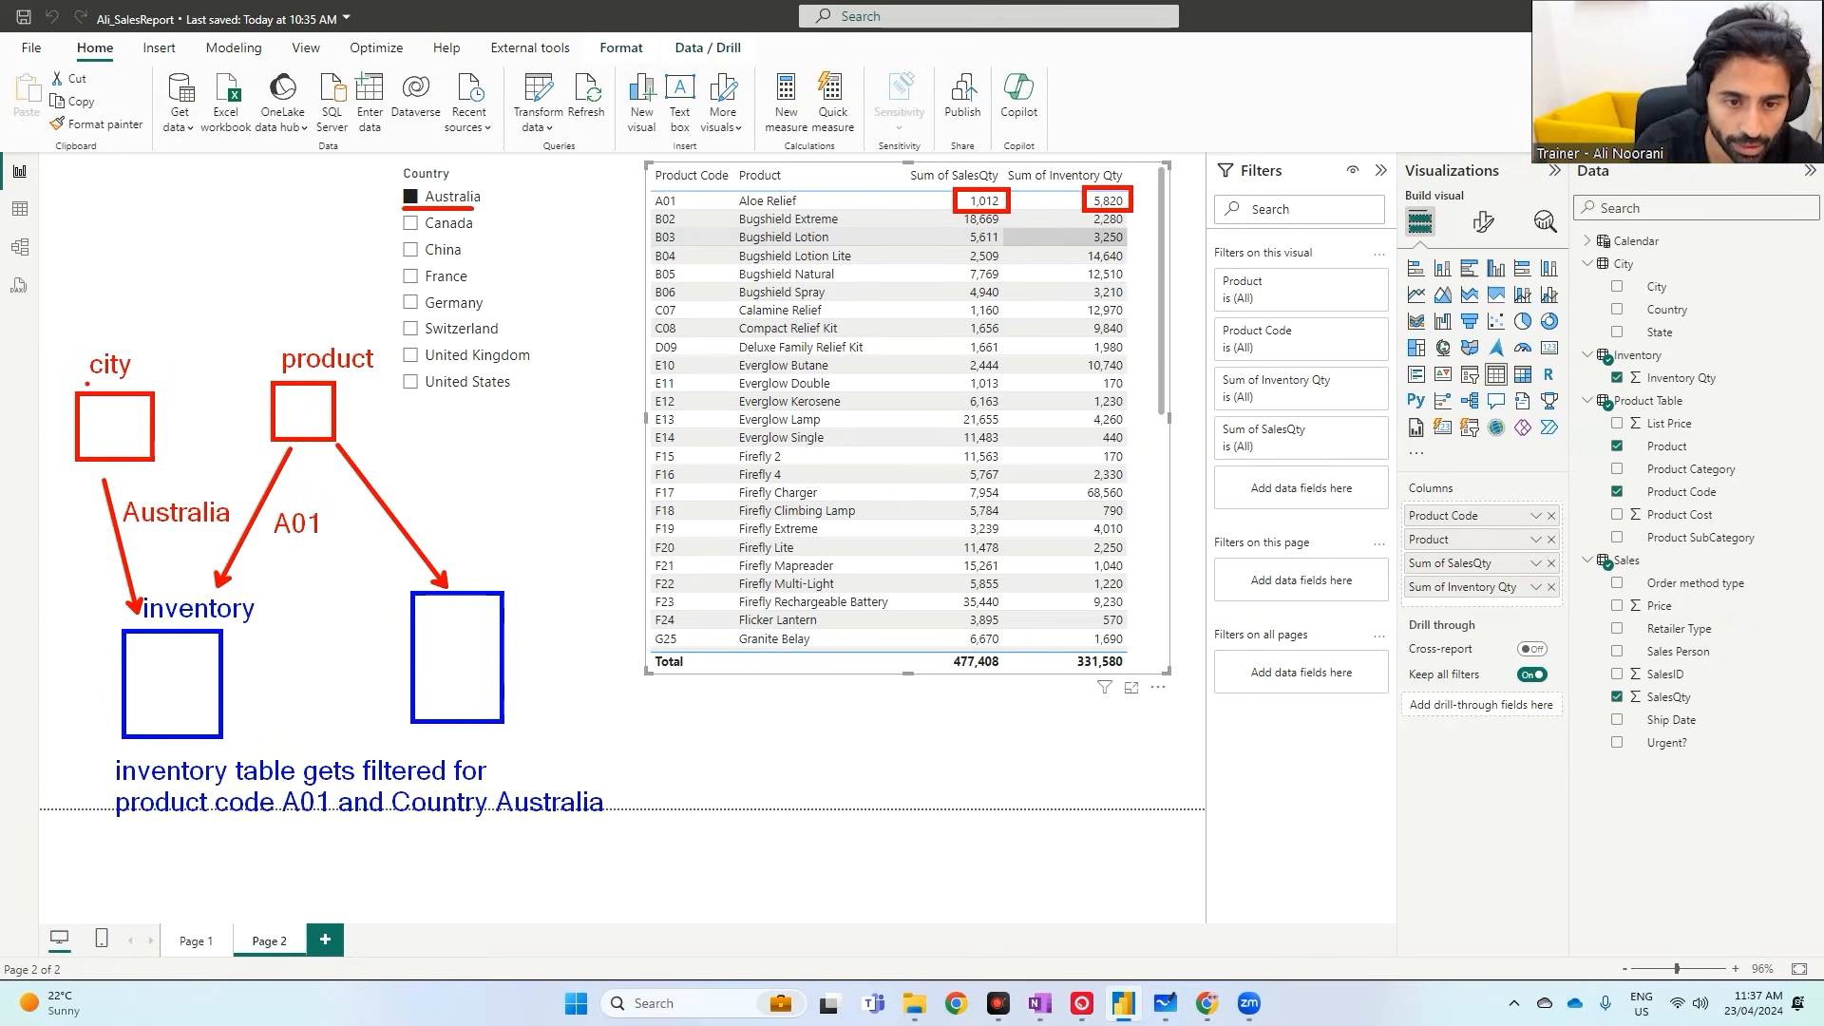
mouse_move(78, 390)
mouse_down()
mouse_move(66, 291)
mouse_move(416, 285)
mouse_move(541, 486)
mouse_move(502, 600)
mouse_up()
drag(516, 493, 557, 508)
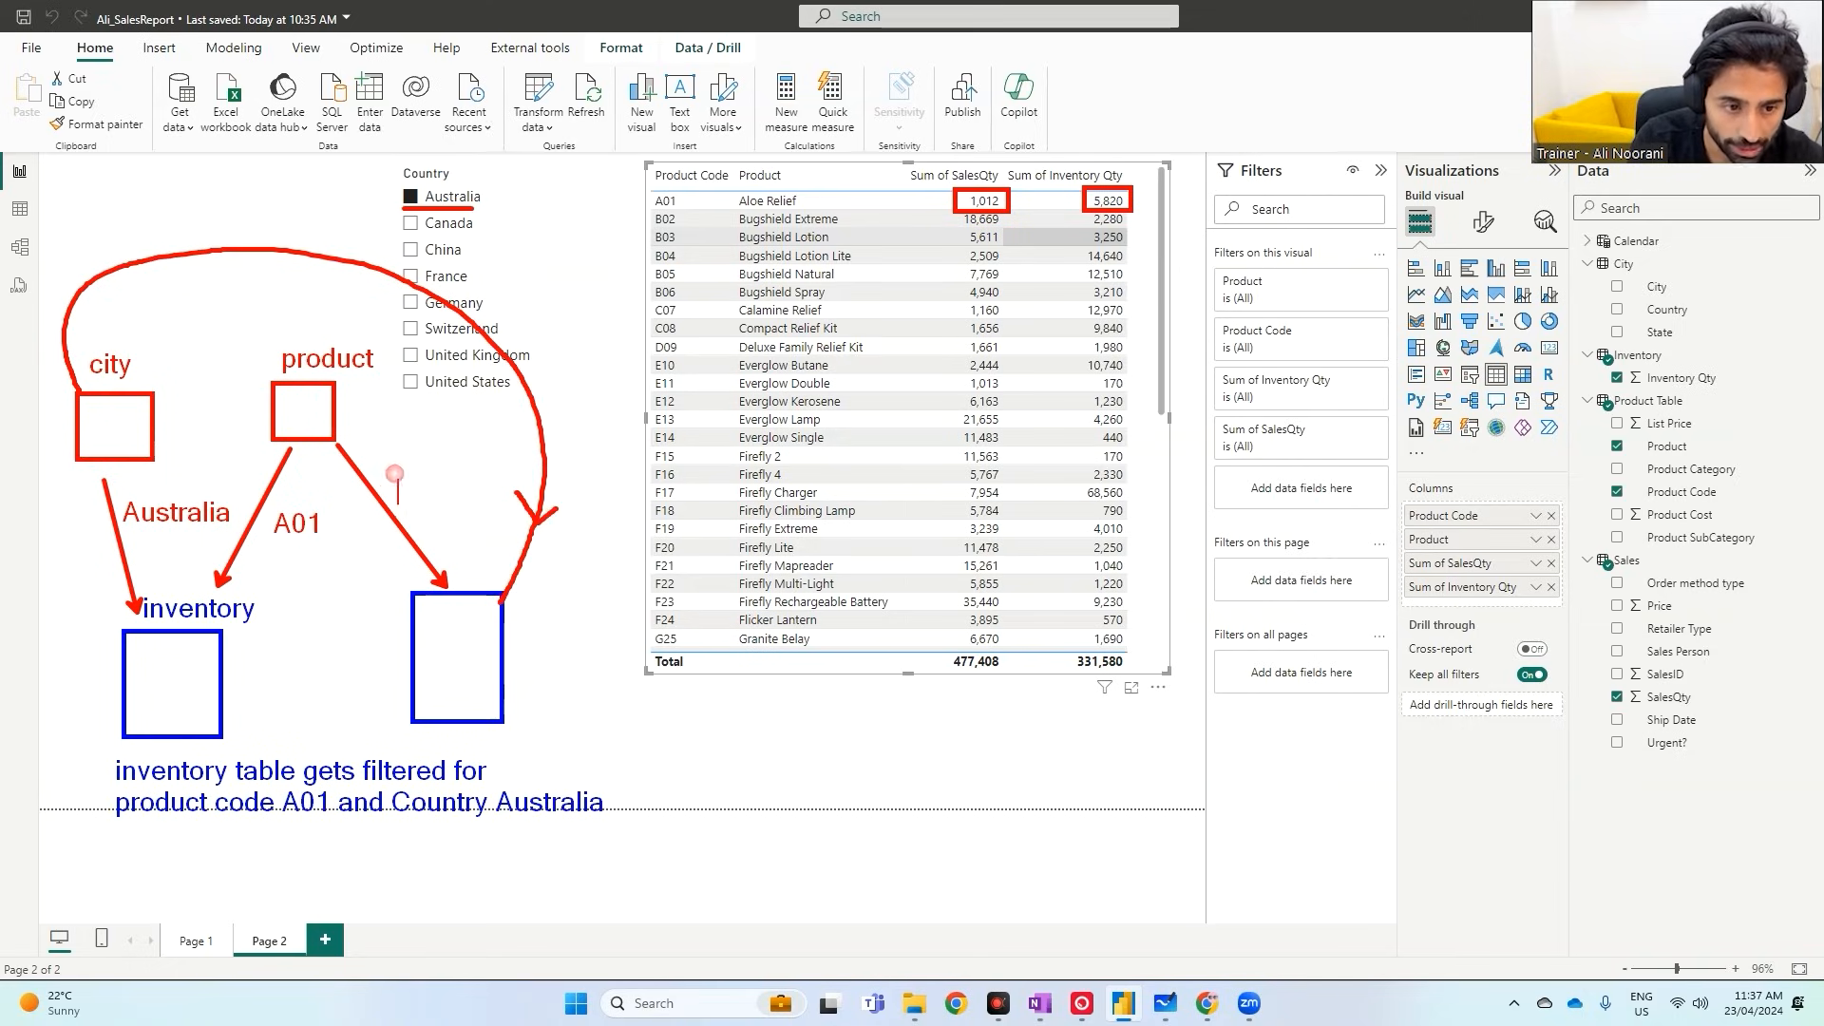
- Label the new product arrow "A01", the second blue box "sales" and the curved city arrow "all cities linked to australia"
text(A01)
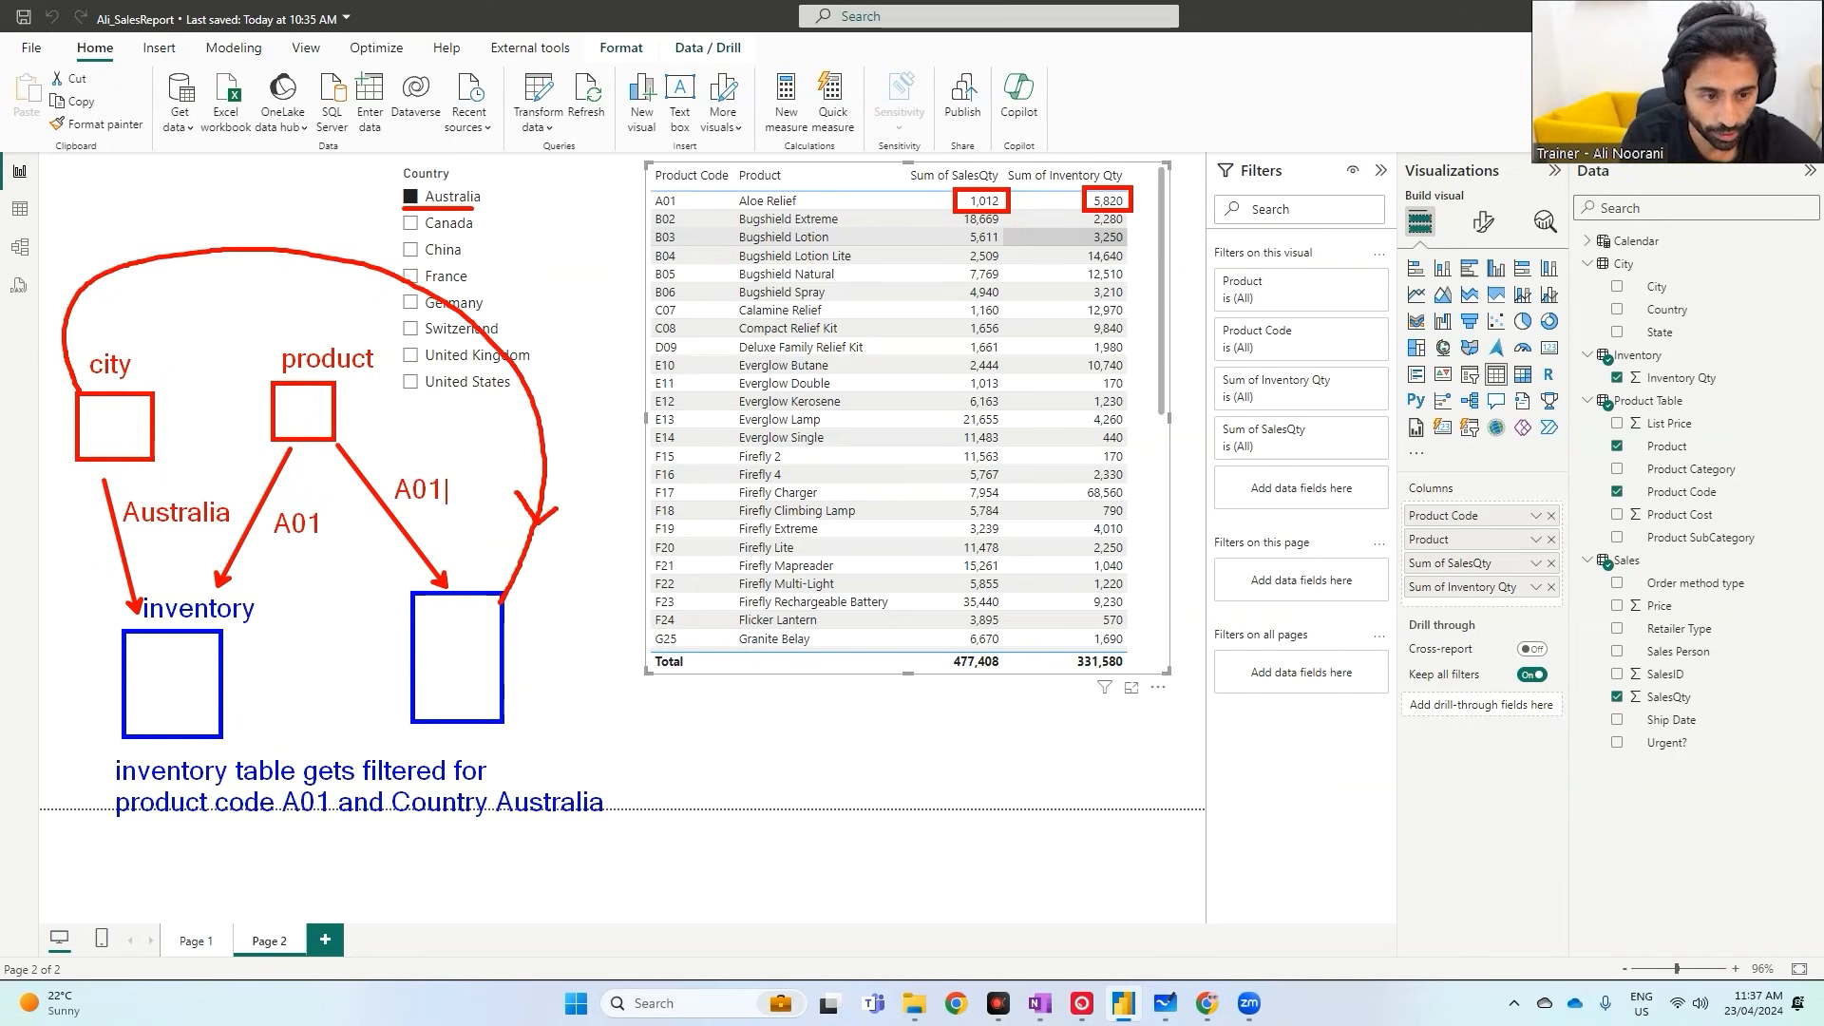
key(Escape)
text(btsales)
key(Escape)
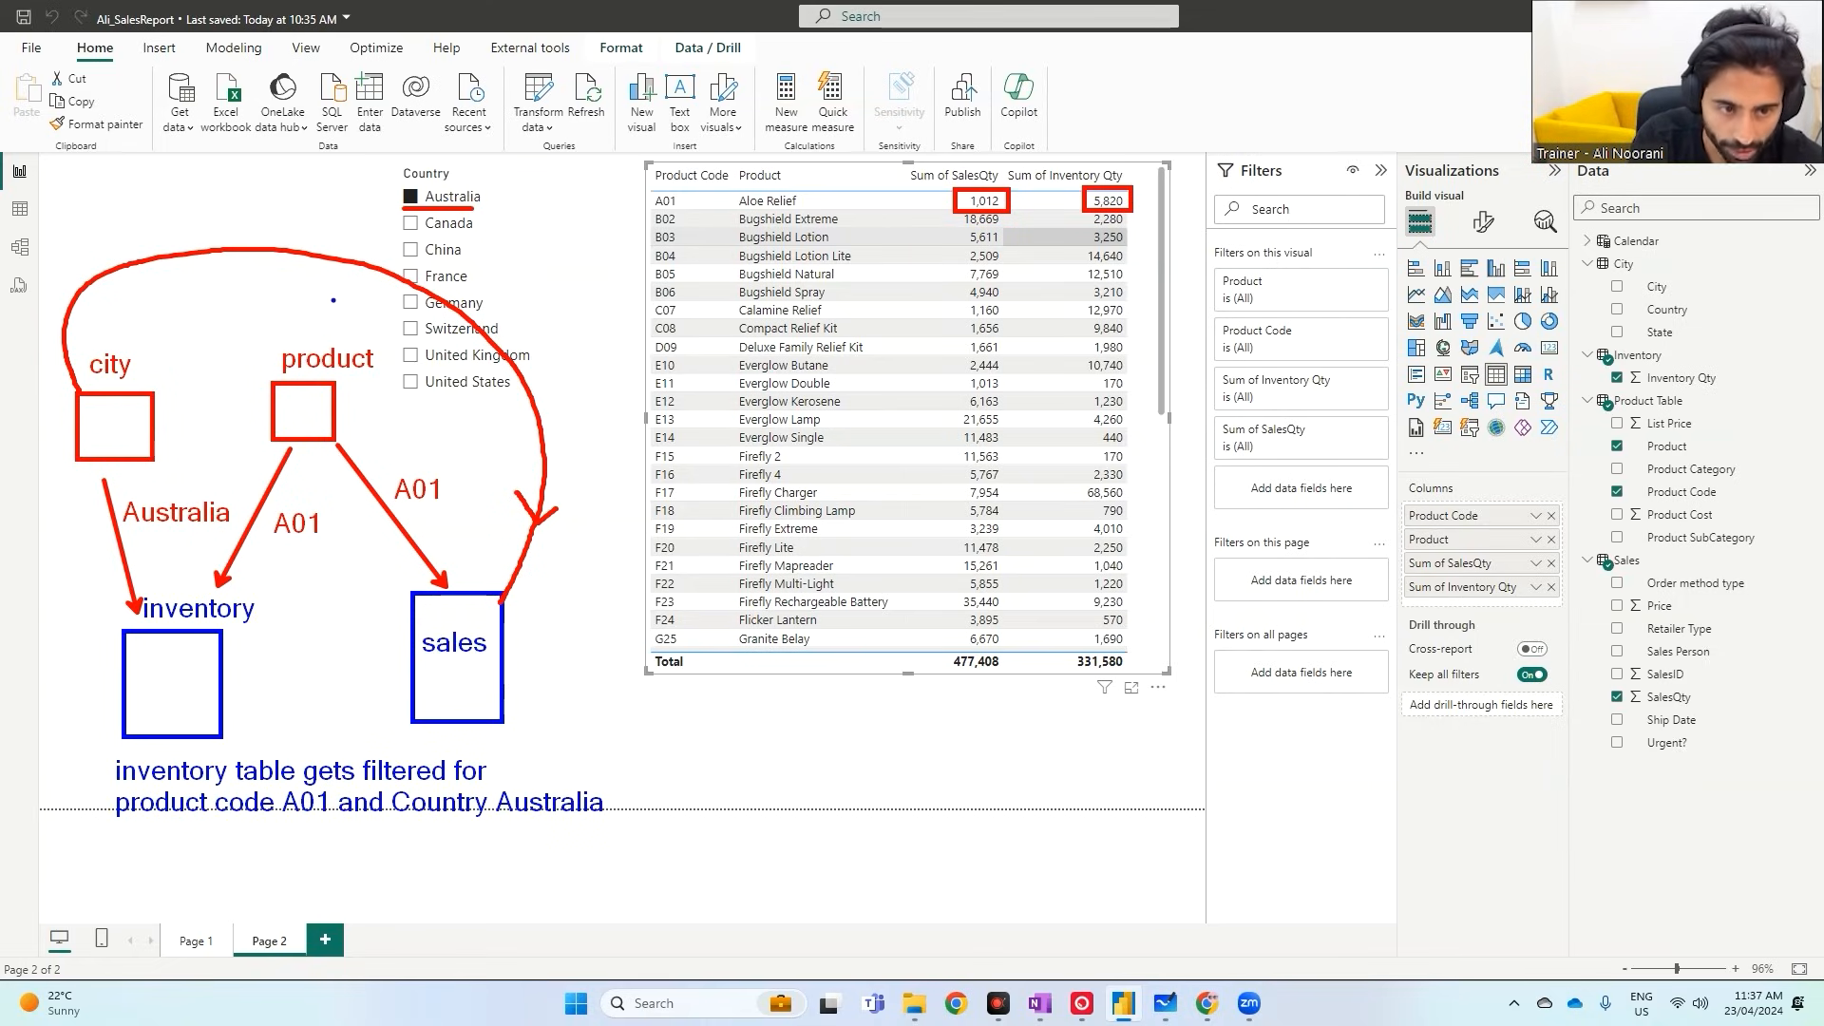
key(t)
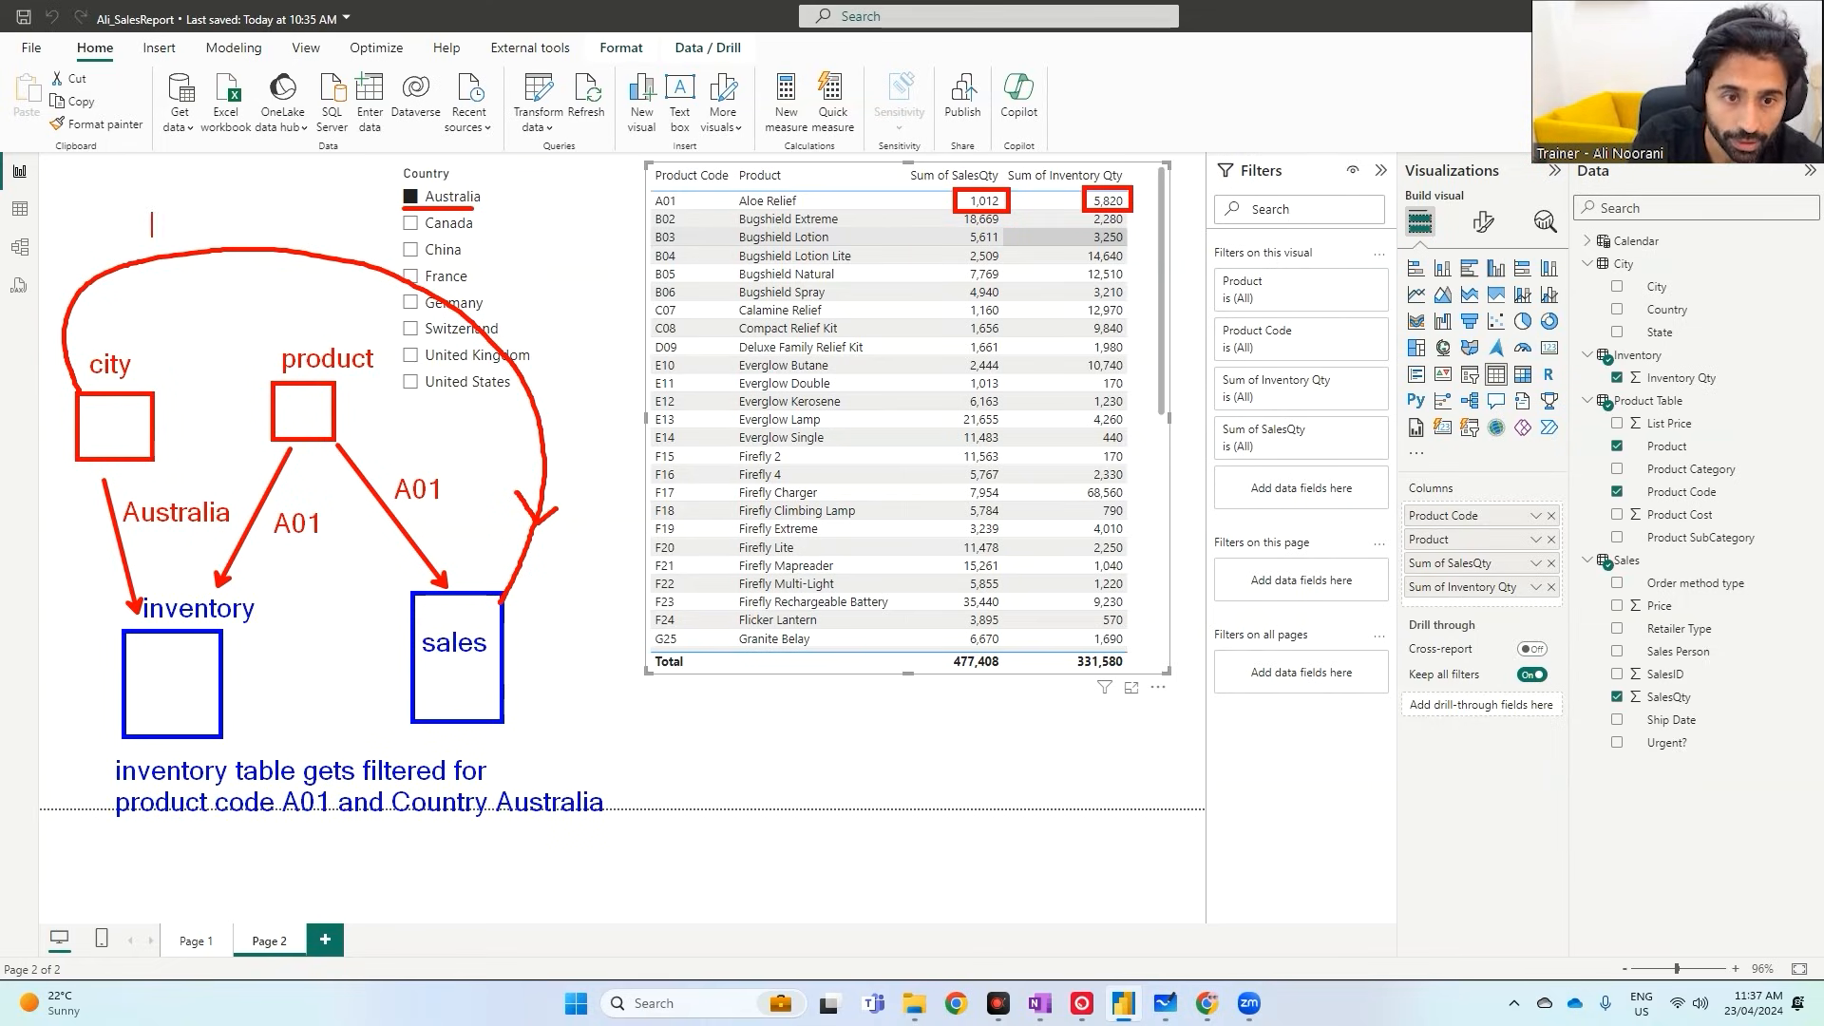
text(all cities linked to australia)
- Draw an arrow from the sales box to the note "sales table gets filtered for A01 and all the cities in country australia"
mouse_move(516, 670)
mouse_down()
mouse_move(753, 765)
mouse_move(741, 788)
mouse_up()
text(tsales table gets filtered for)
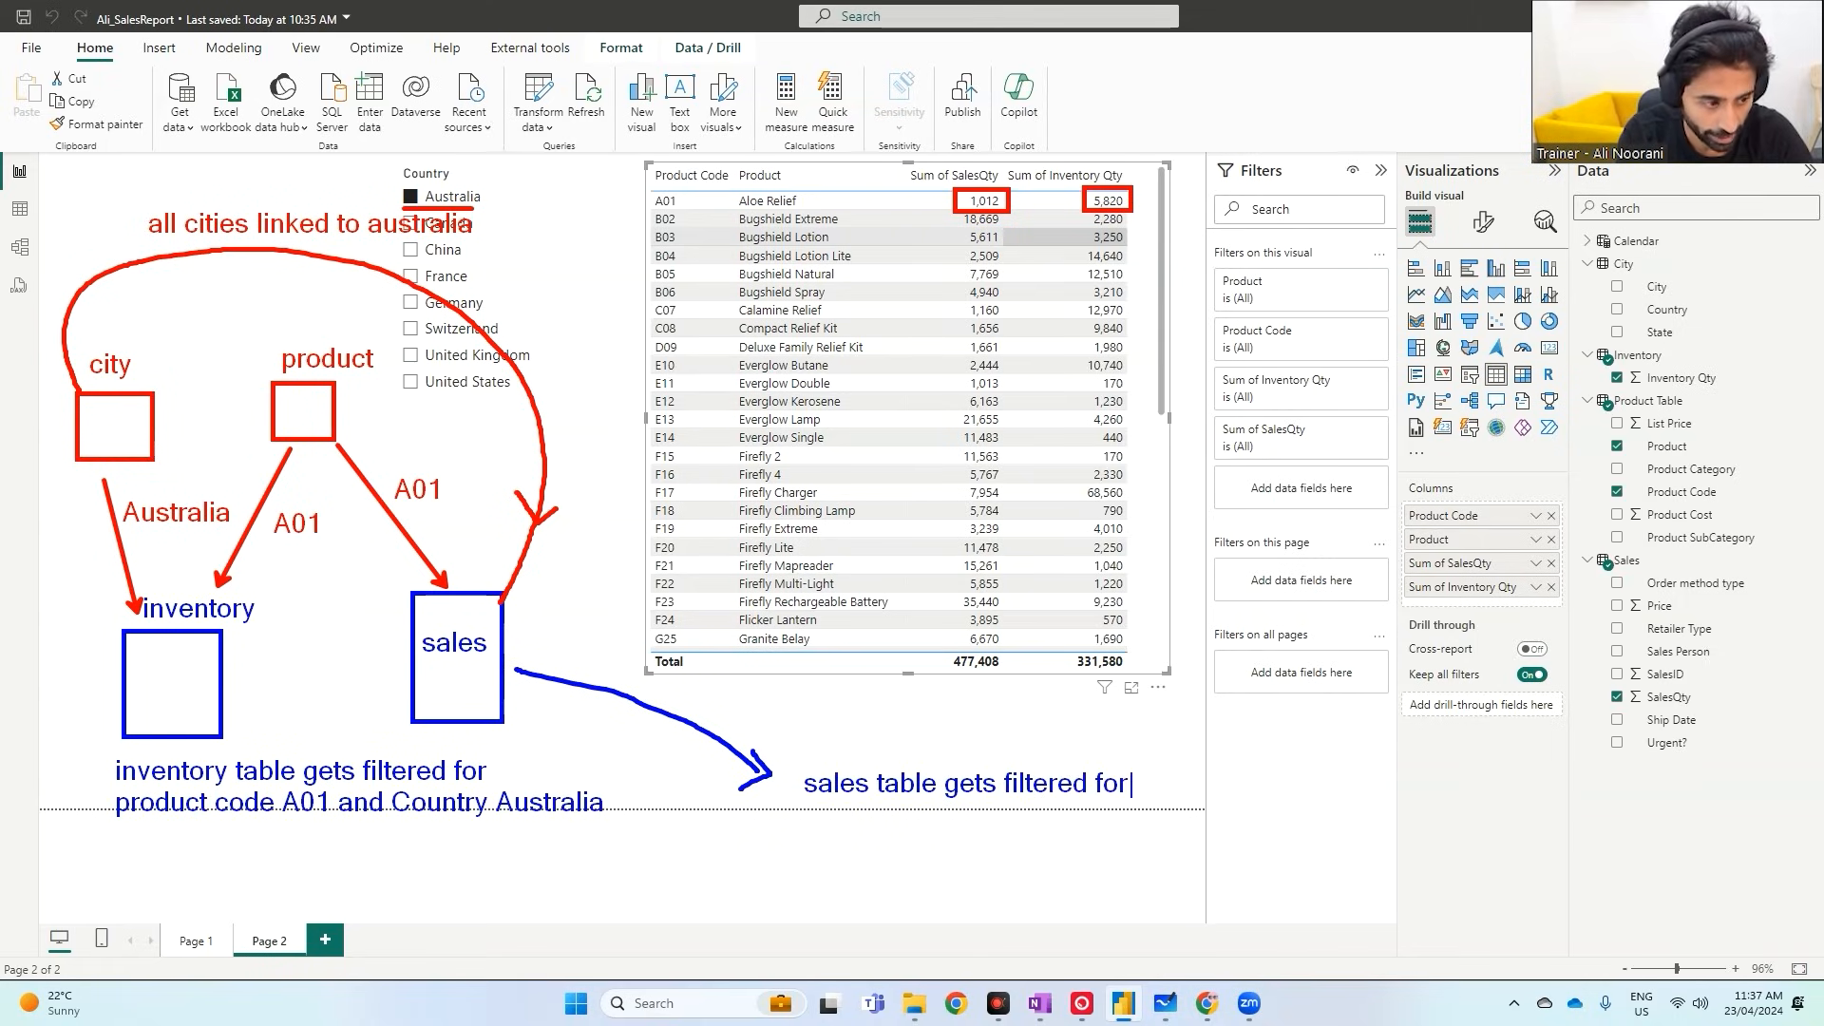
key(Return)
text(A01 and )
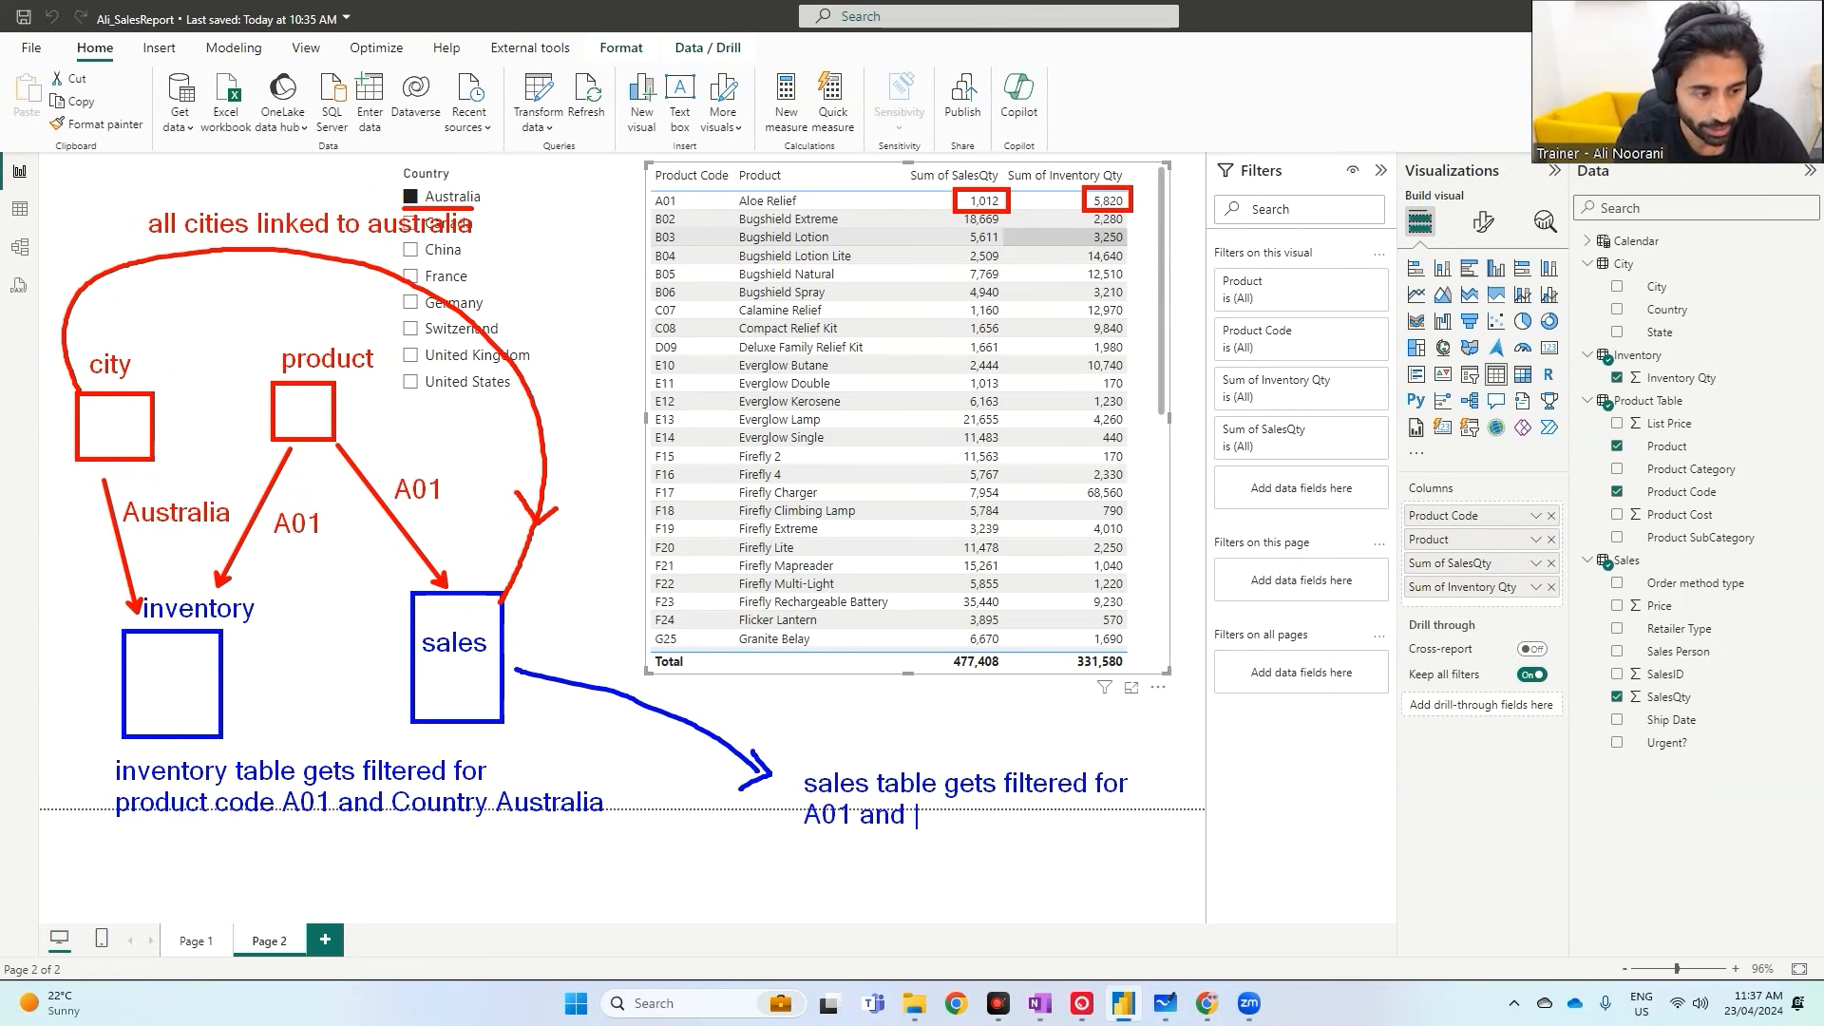
text(all the cities in )
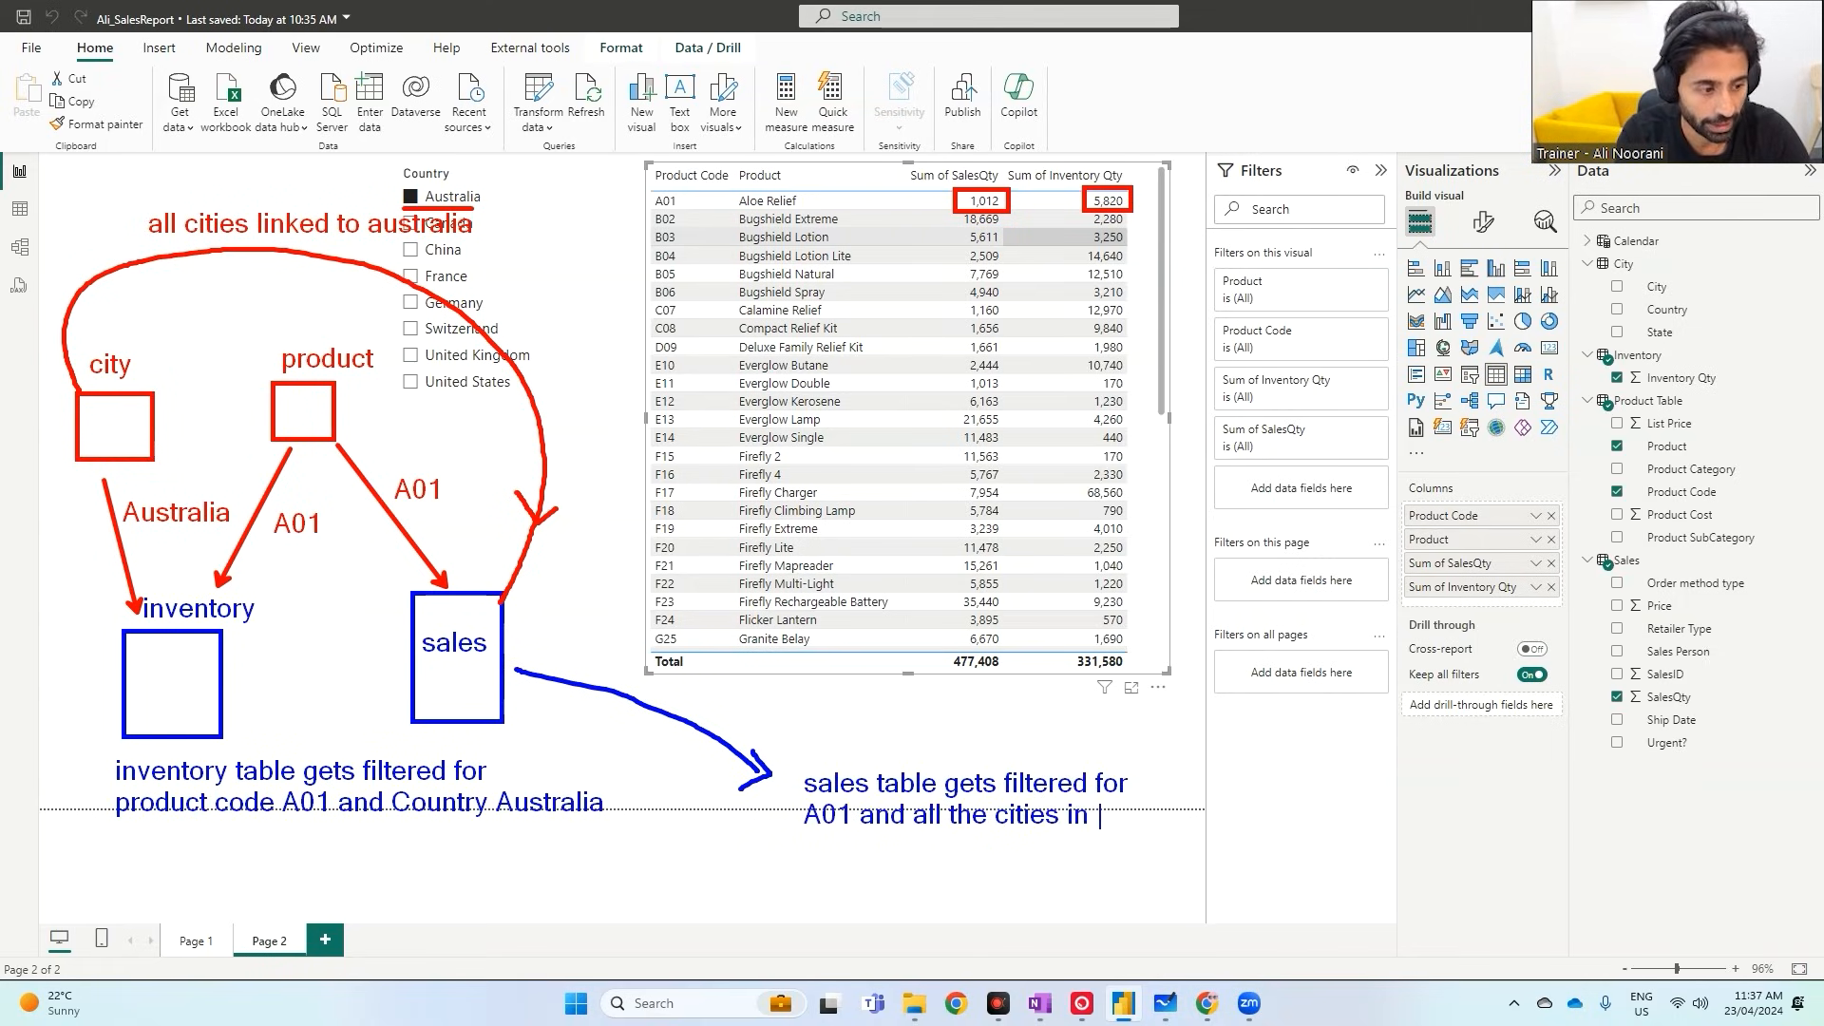
text(country australia)
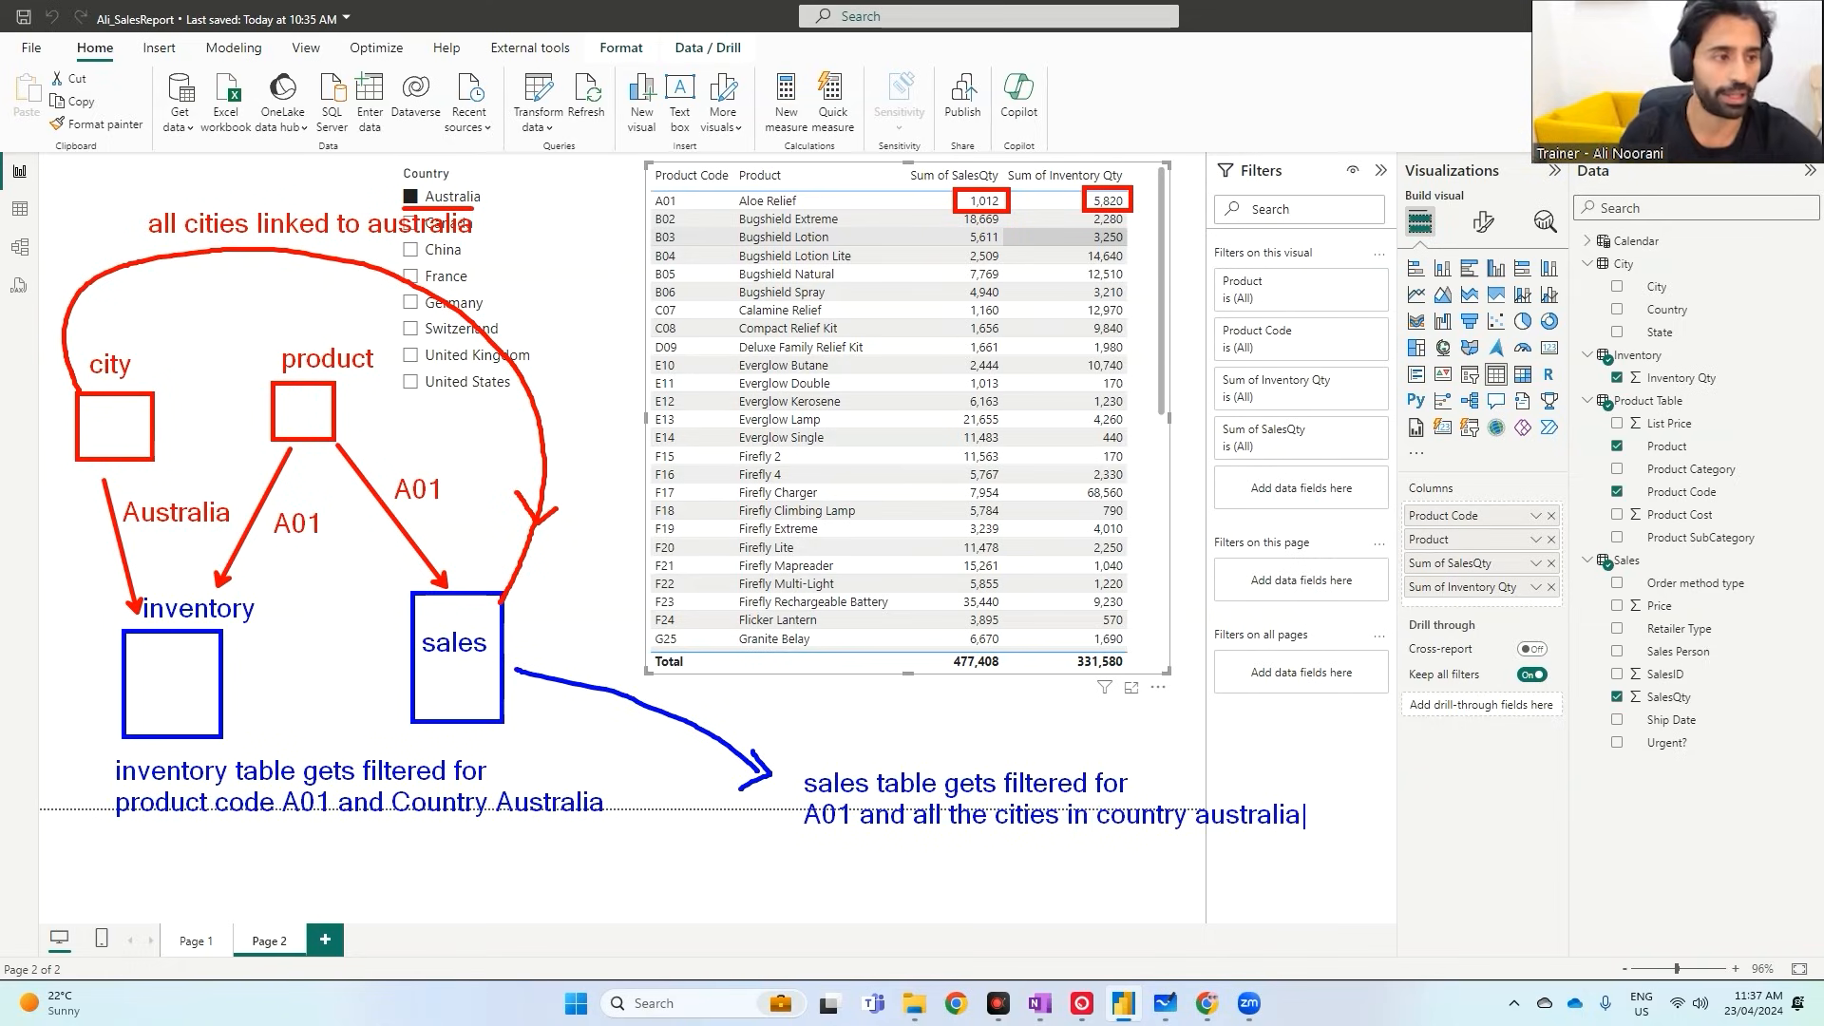
- Tick both Aloe Relief quantities, circle the sales quantity with an arrow leading from it, and exit annotation mode
drag(1129, 191, 1164, 179)
drag(960, 164, 988, 155)
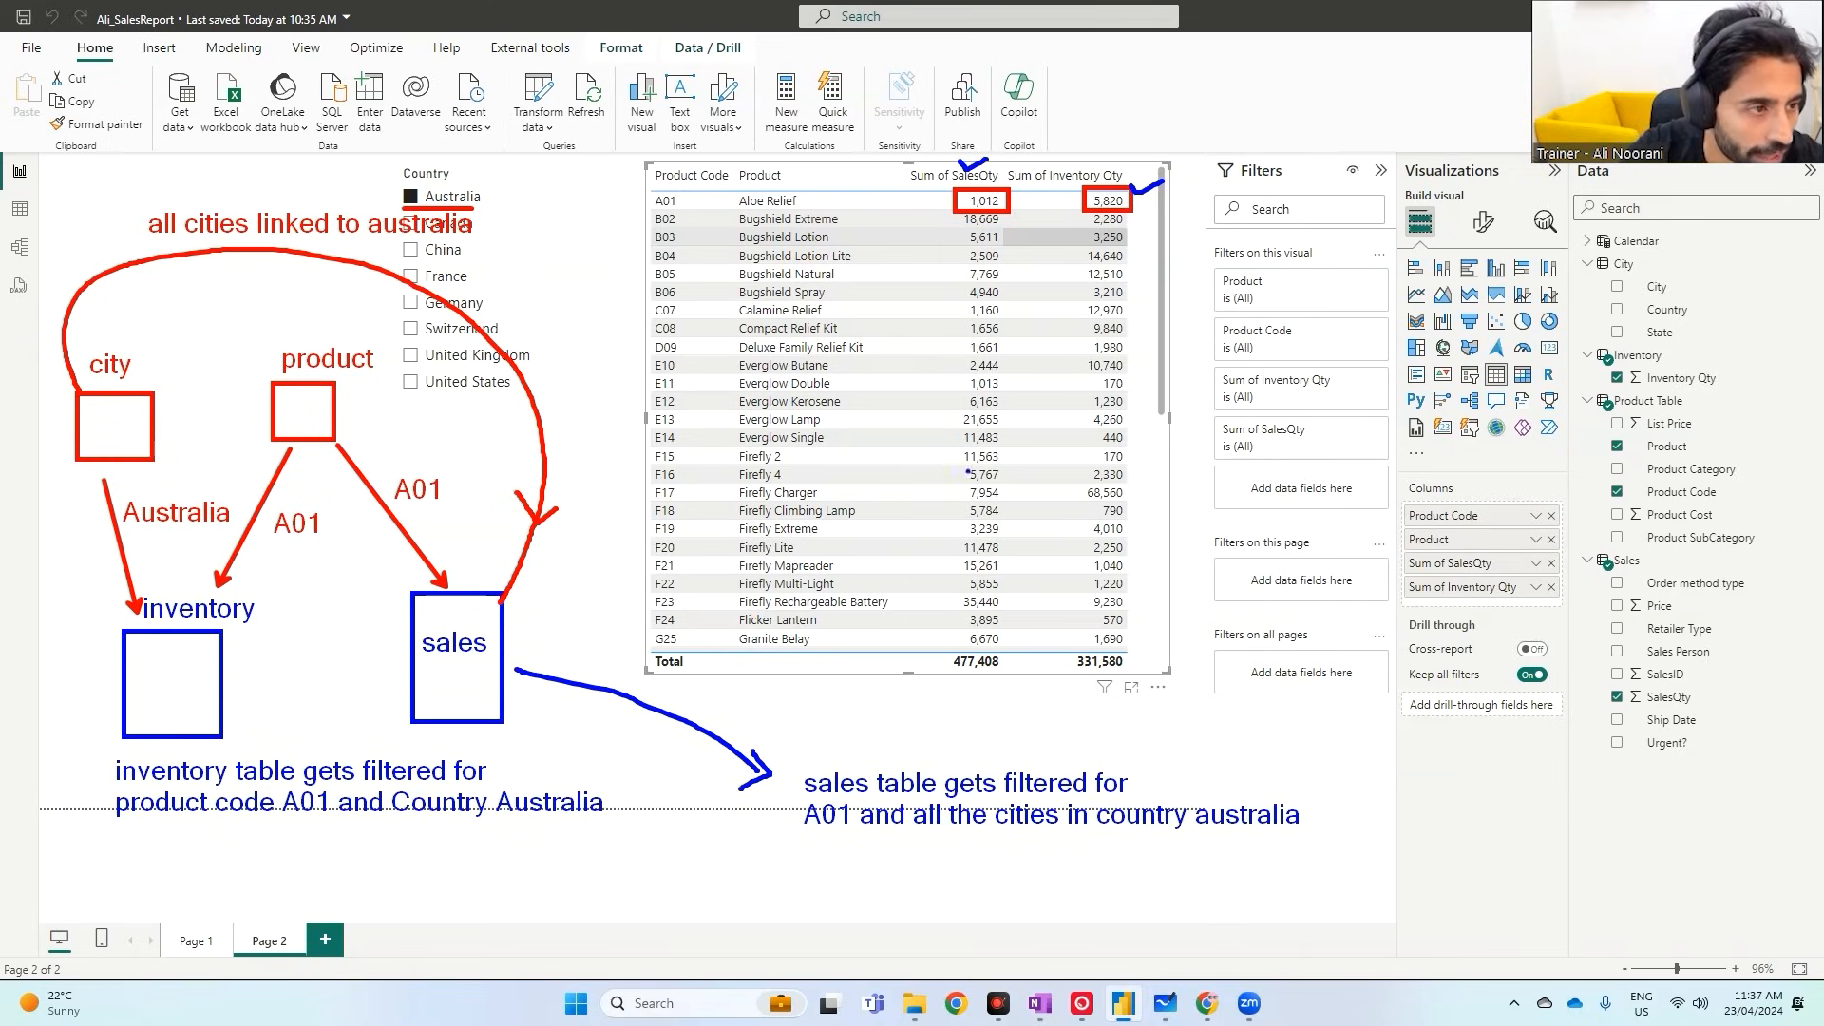
mouse_move(1016, 186)
mouse_down()
mouse_move(972, 176)
mouse_move(941, 218)
mouse_move(1015, 224)
mouse_move(1018, 182)
mouse_move(559, 354)
mouse_move(563, 371)
mouse_up()
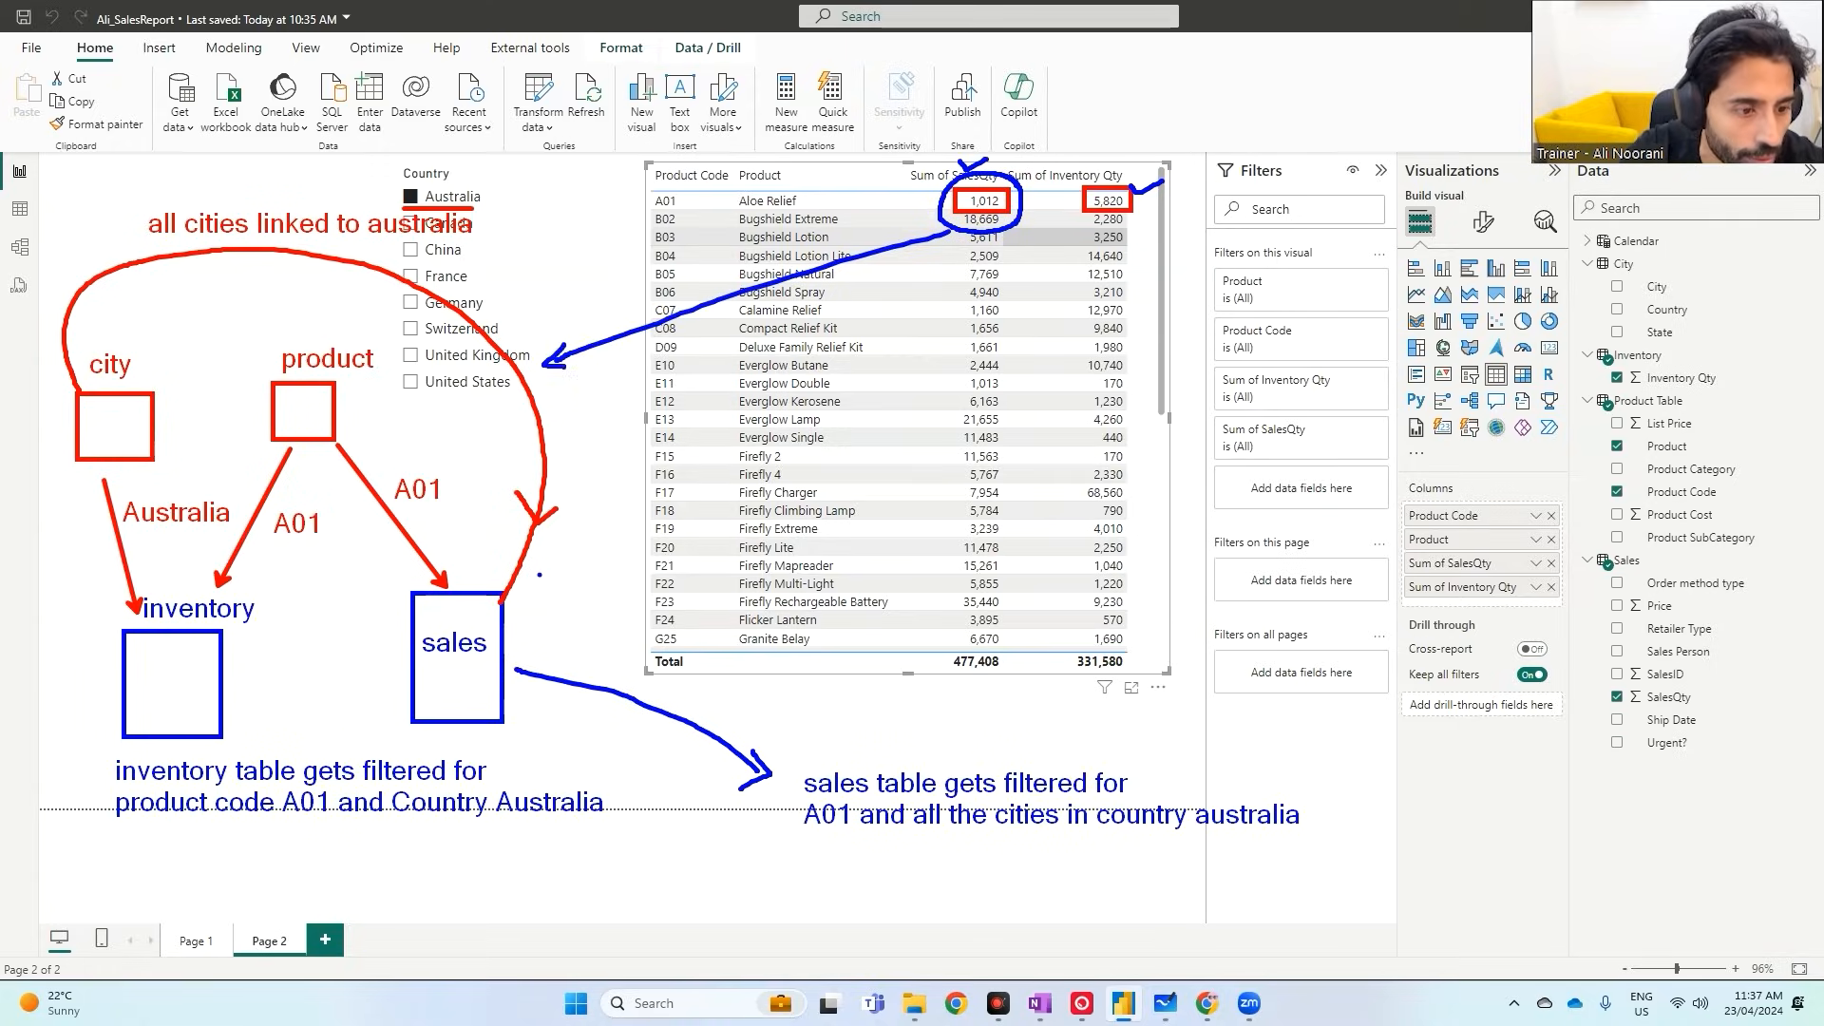
key(Escape)
- Show the Sales table in Table view and filter its Product Code column to A01 only
click(20, 220)
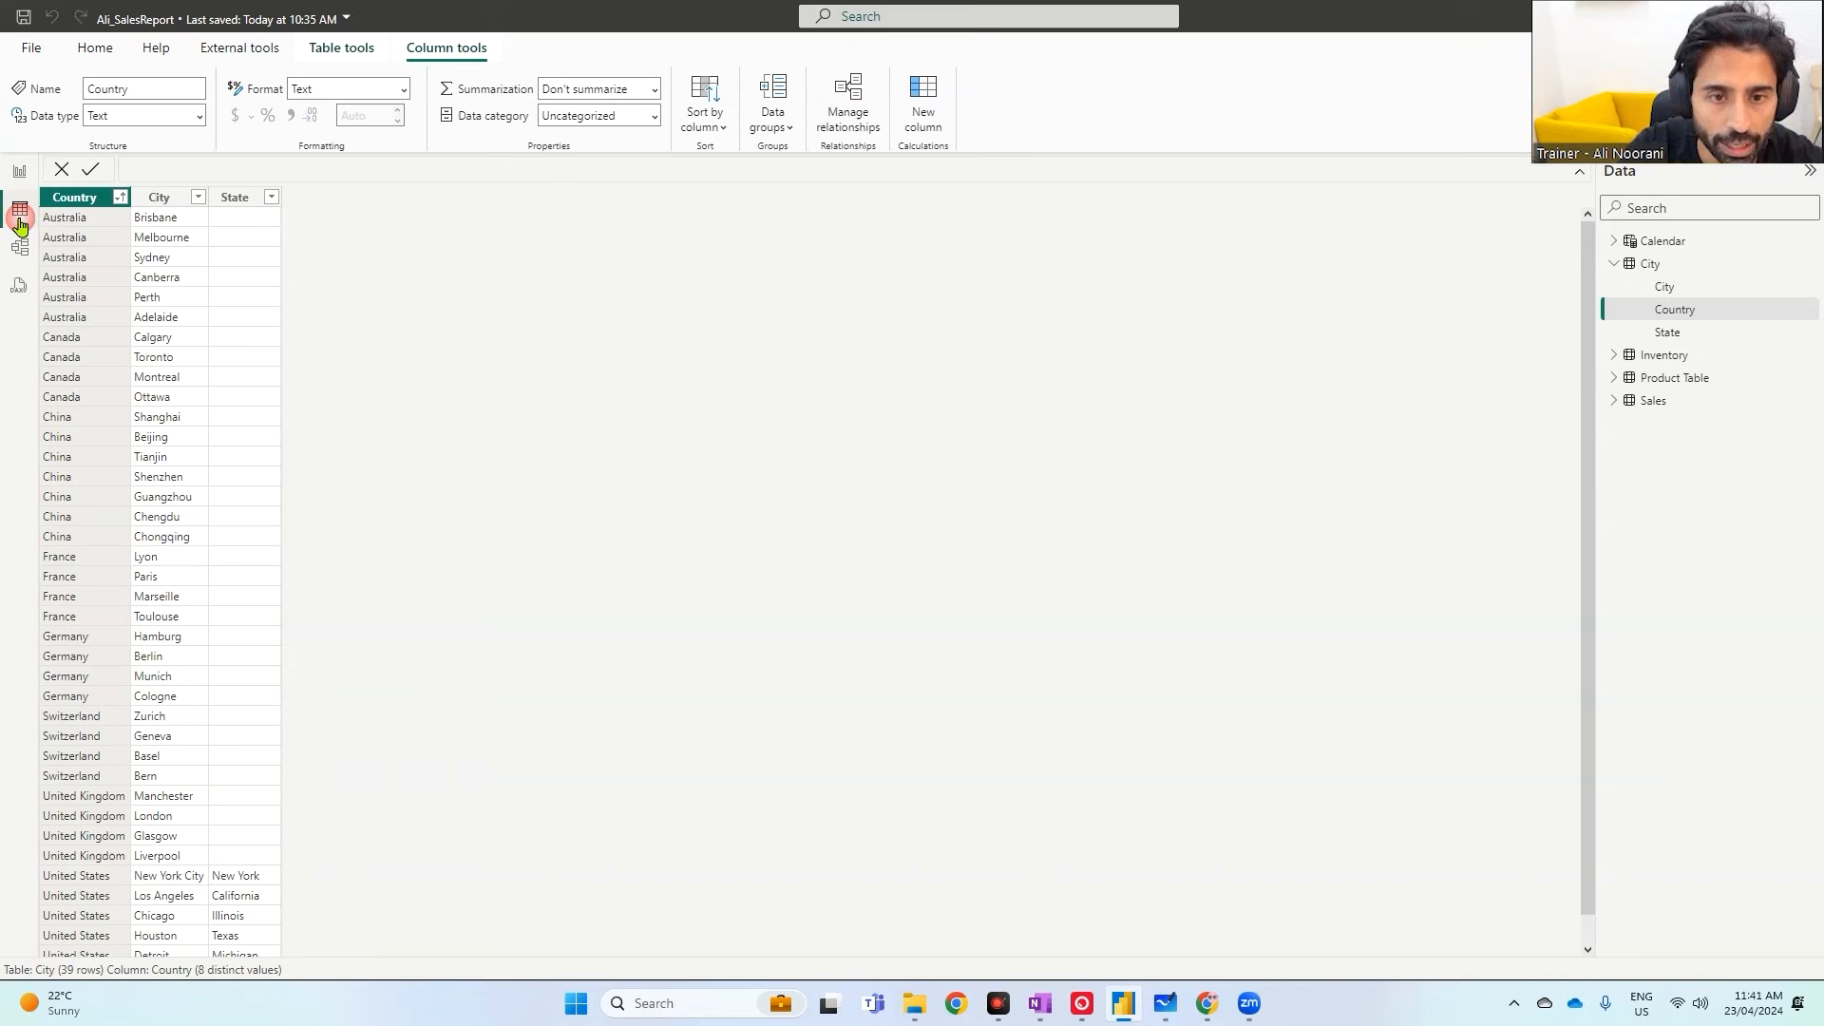
click(1658, 402)
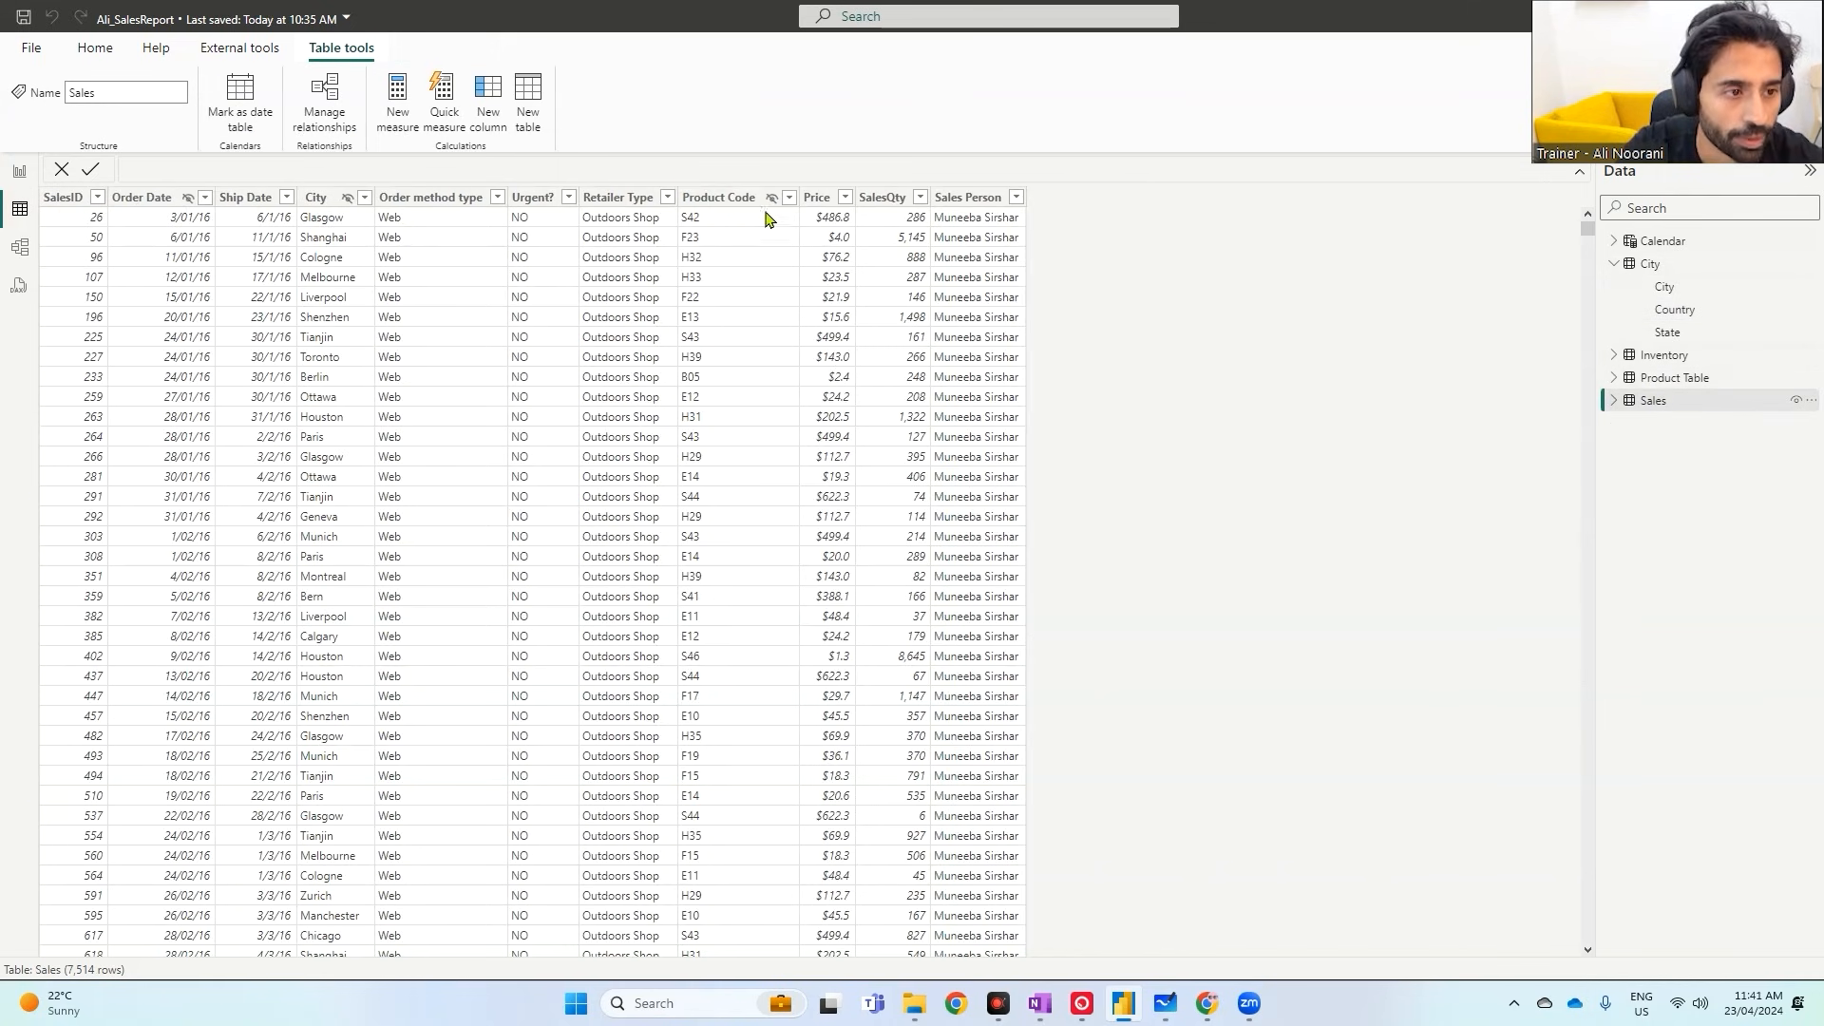
click(790, 197)
click(826, 393)
click(825, 408)
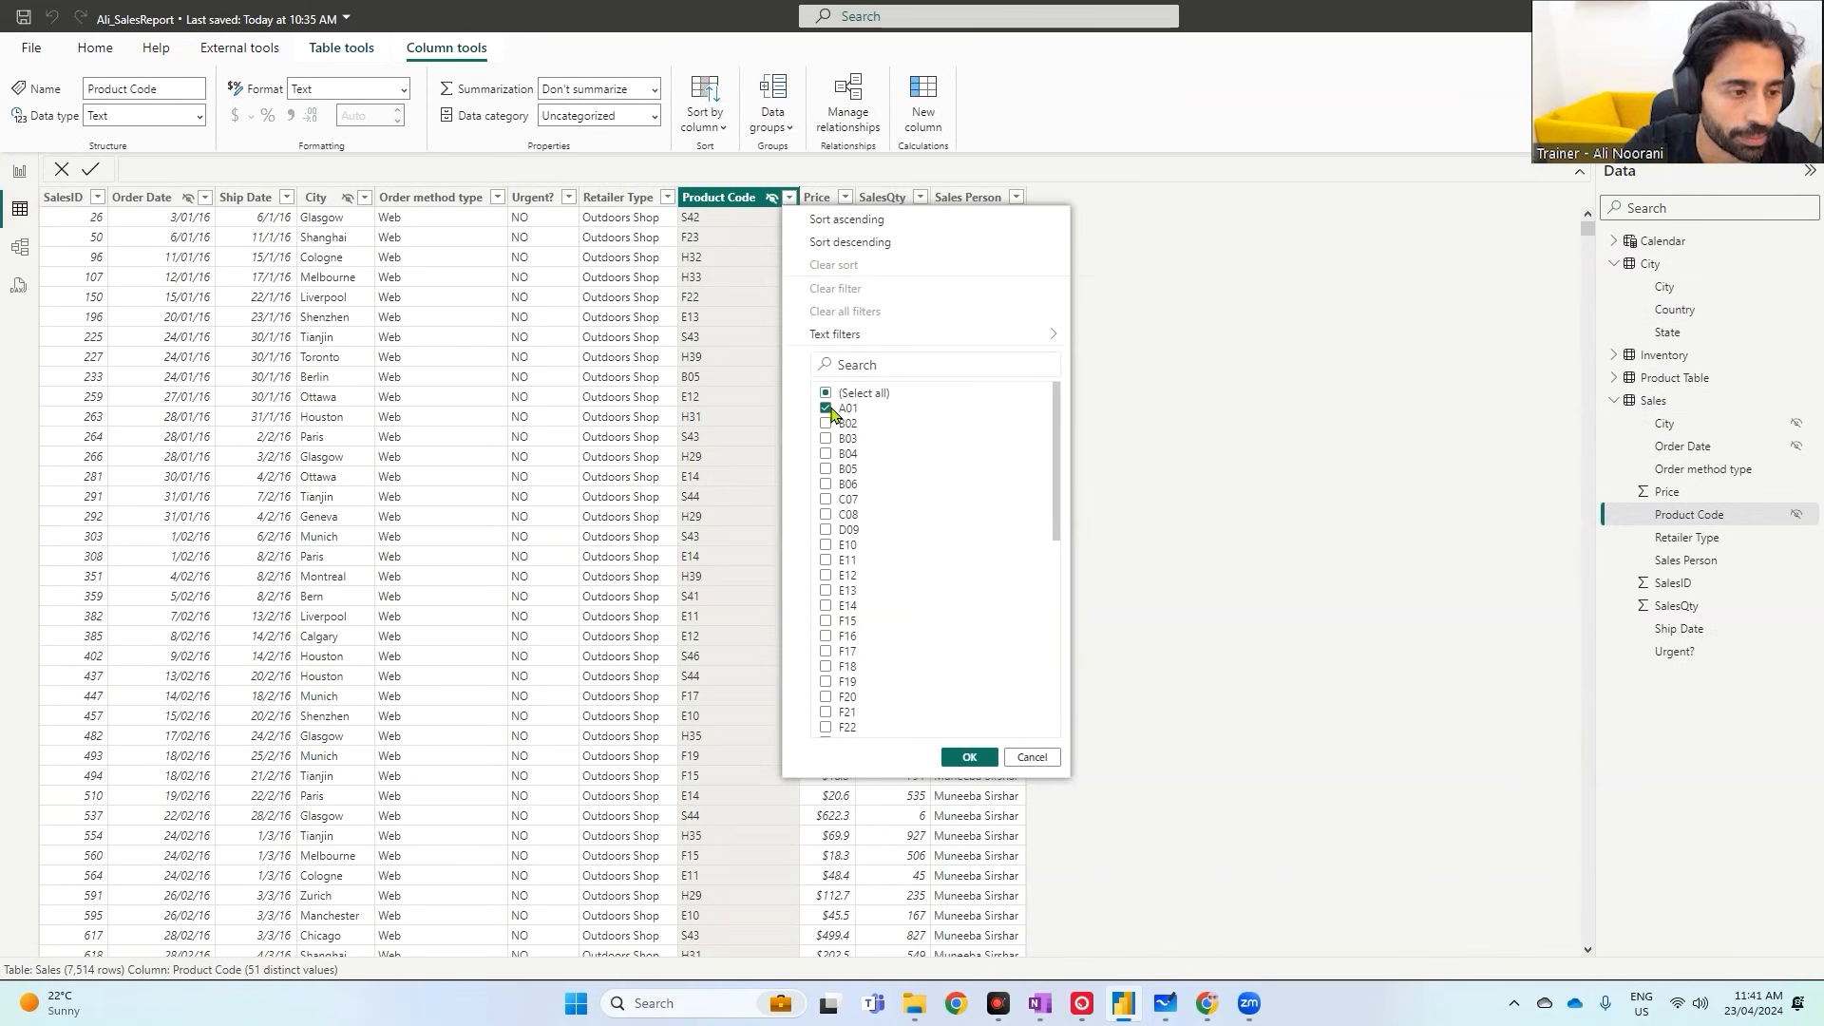
click(969, 758)
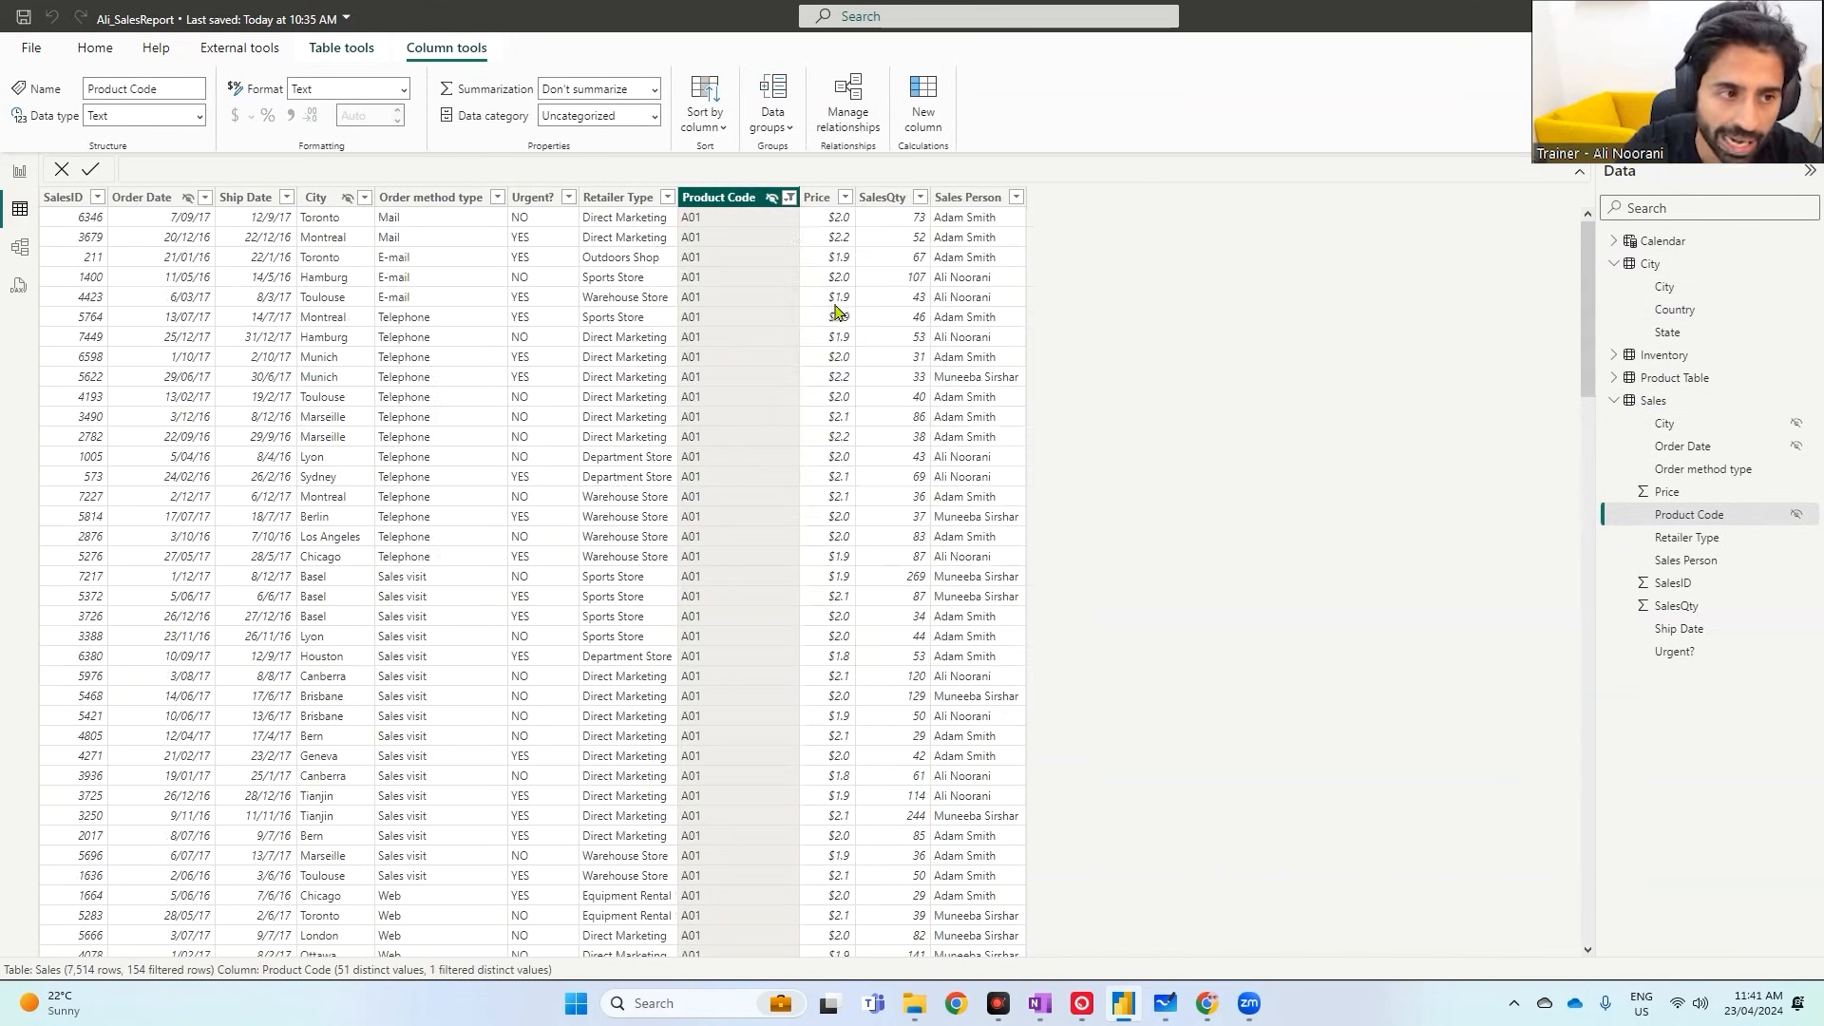
- Filter the Sales table's City column to Brisbane, Canberra, Melbourne and Sydney only
click(365, 197)
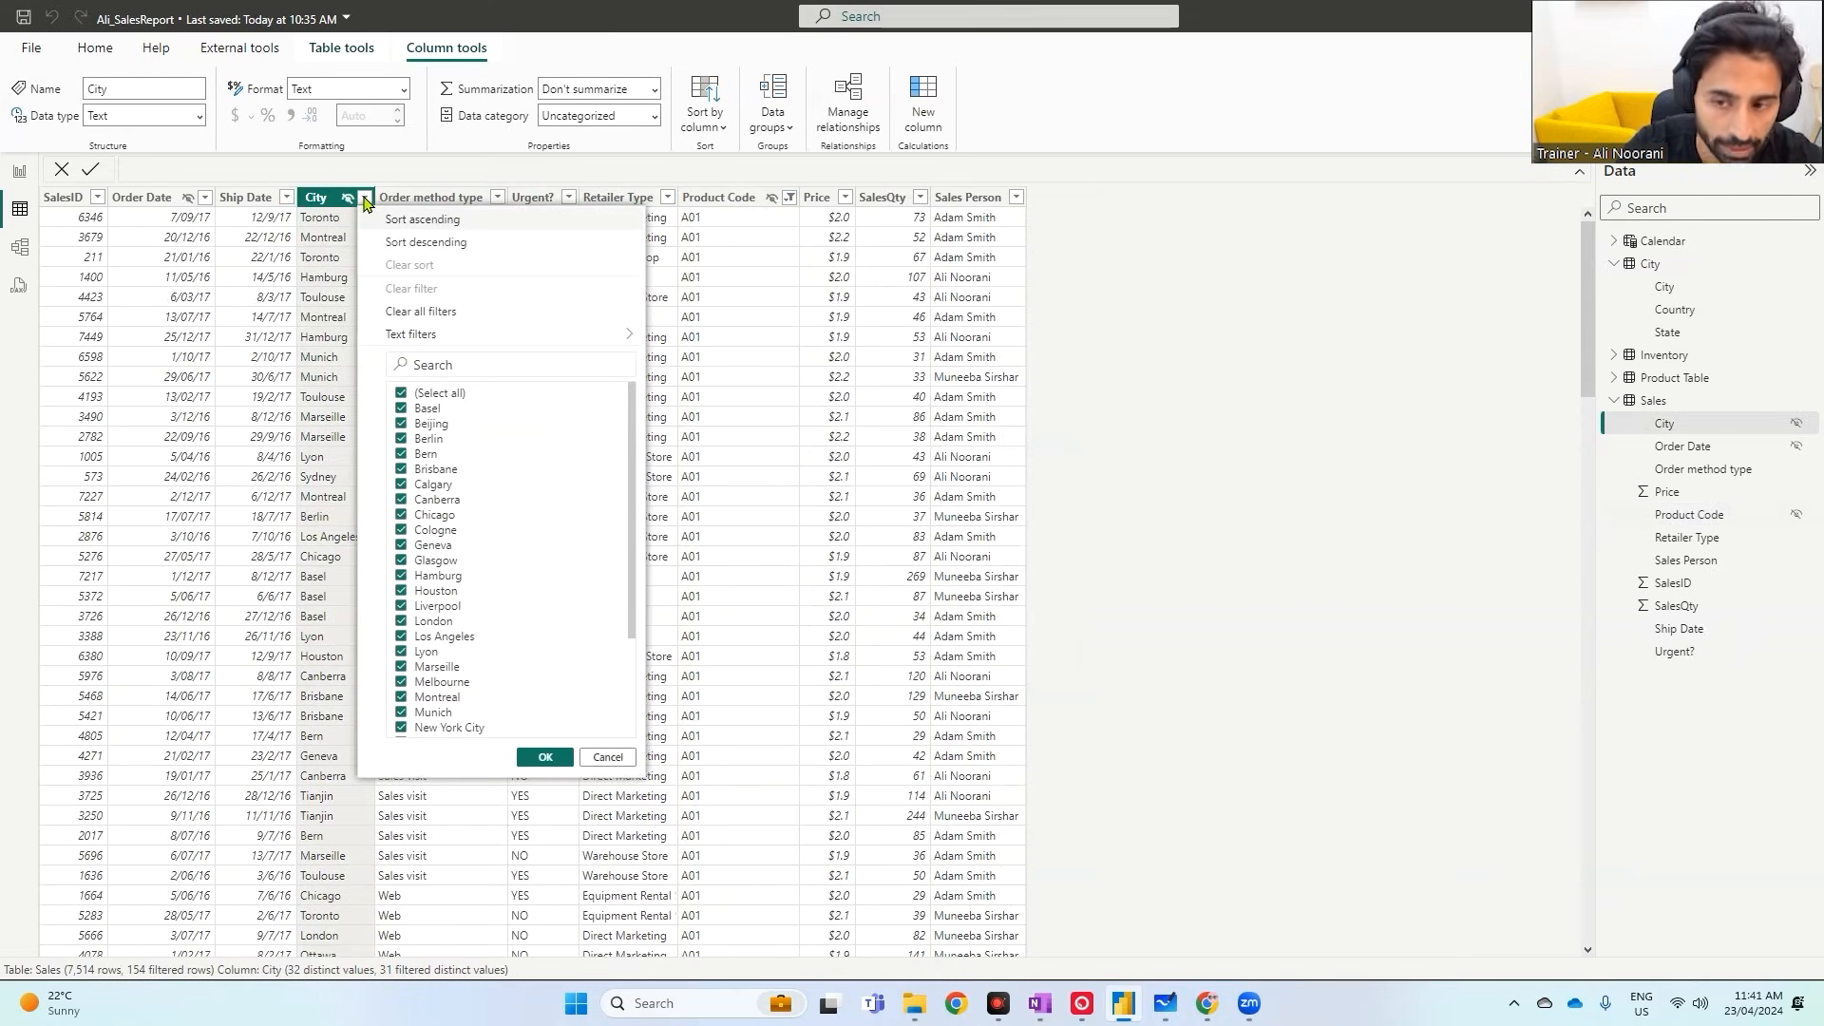
click(423, 393)
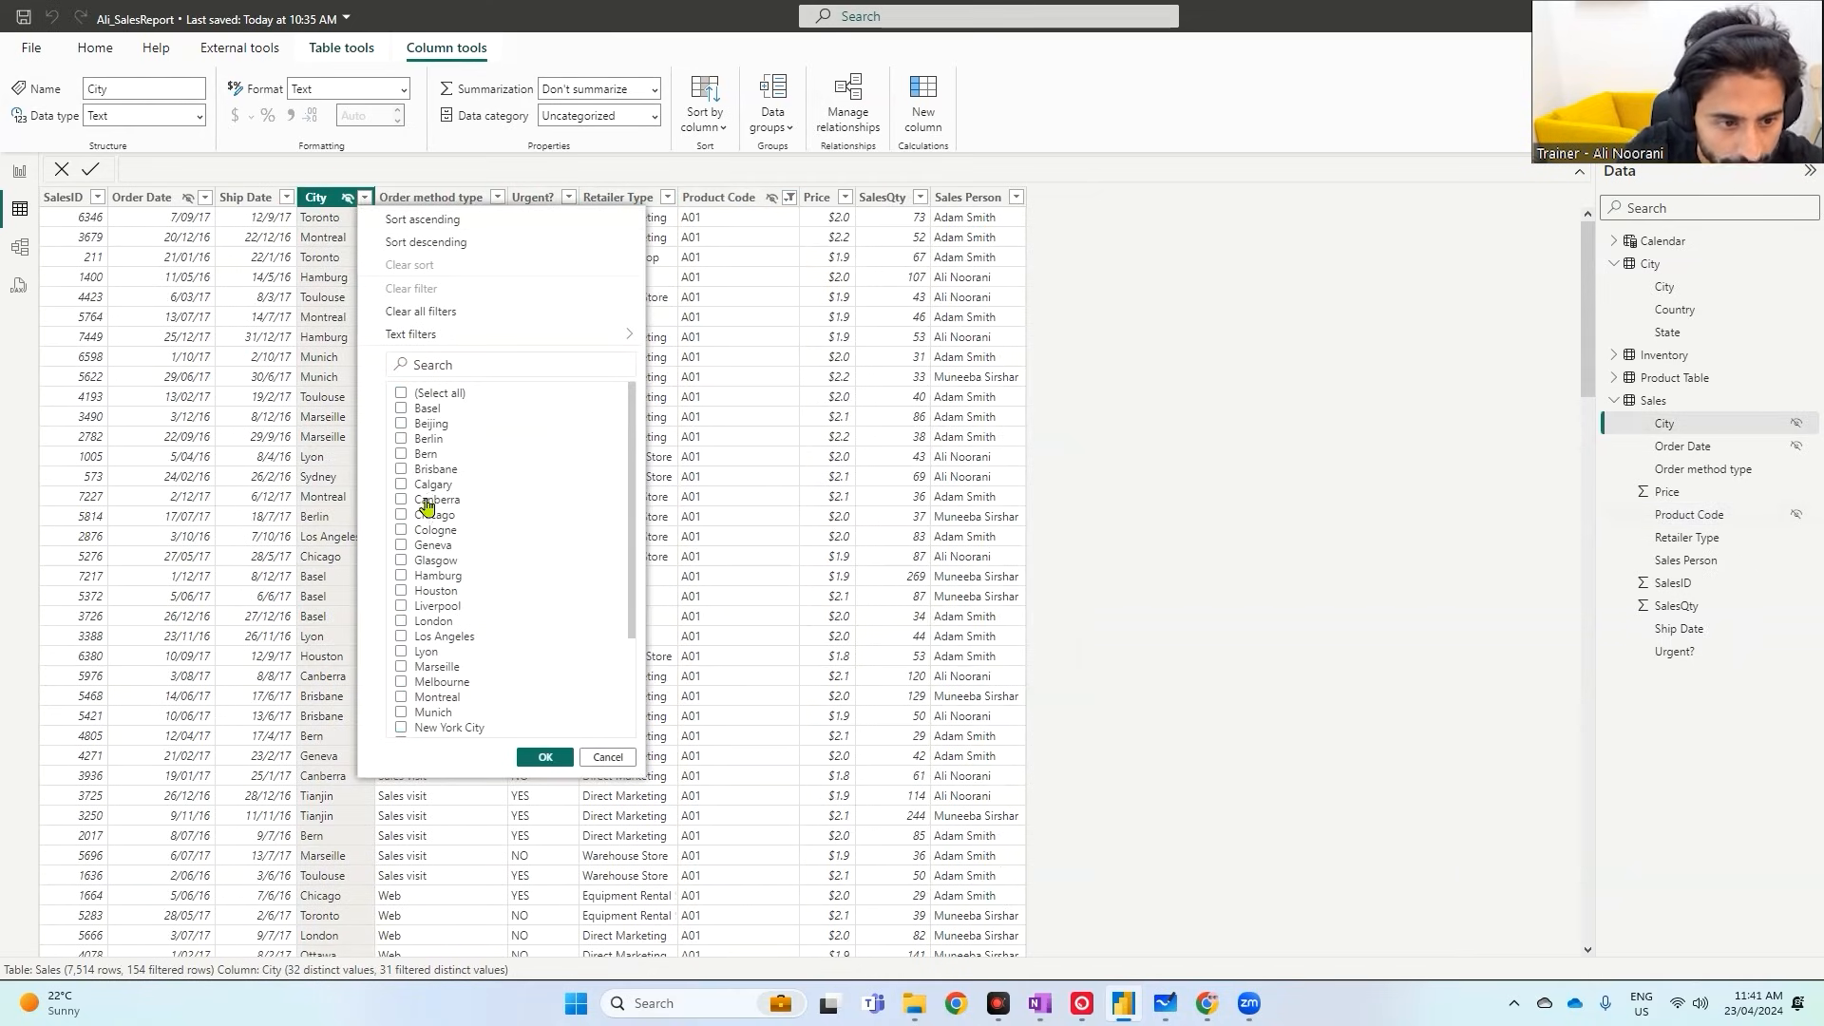
click(403, 471)
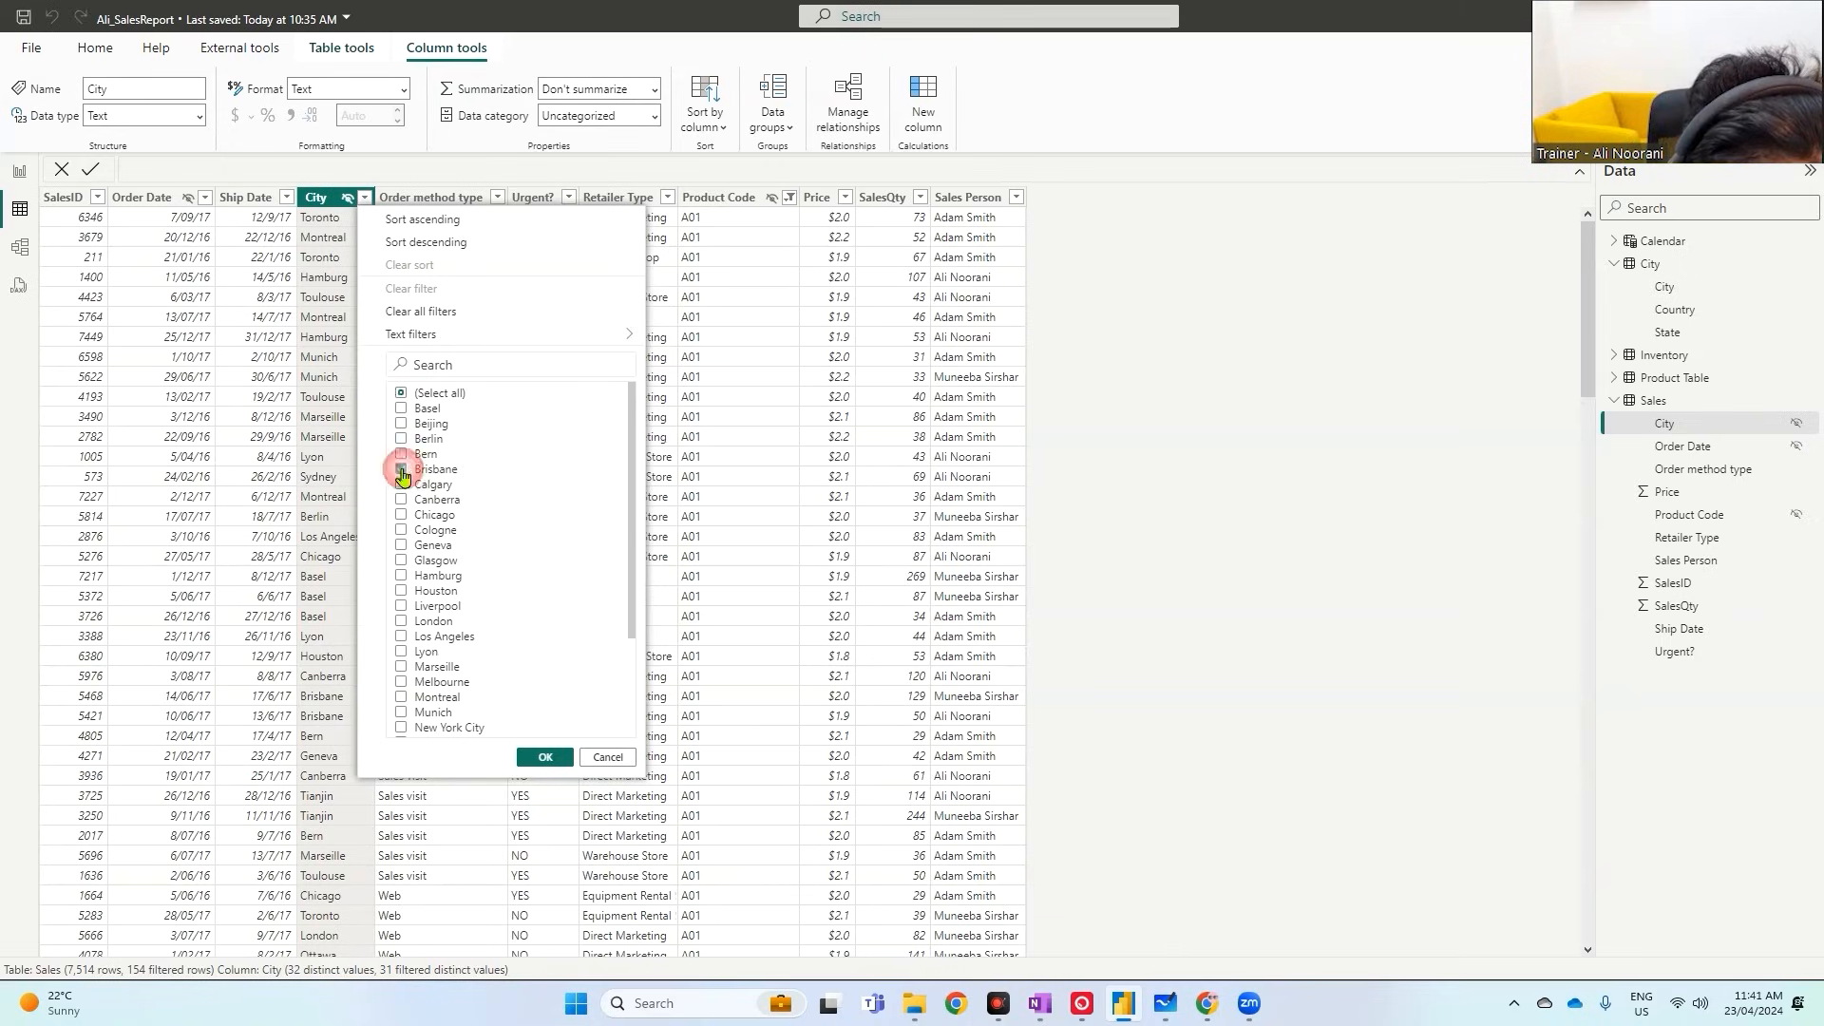
click(402, 503)
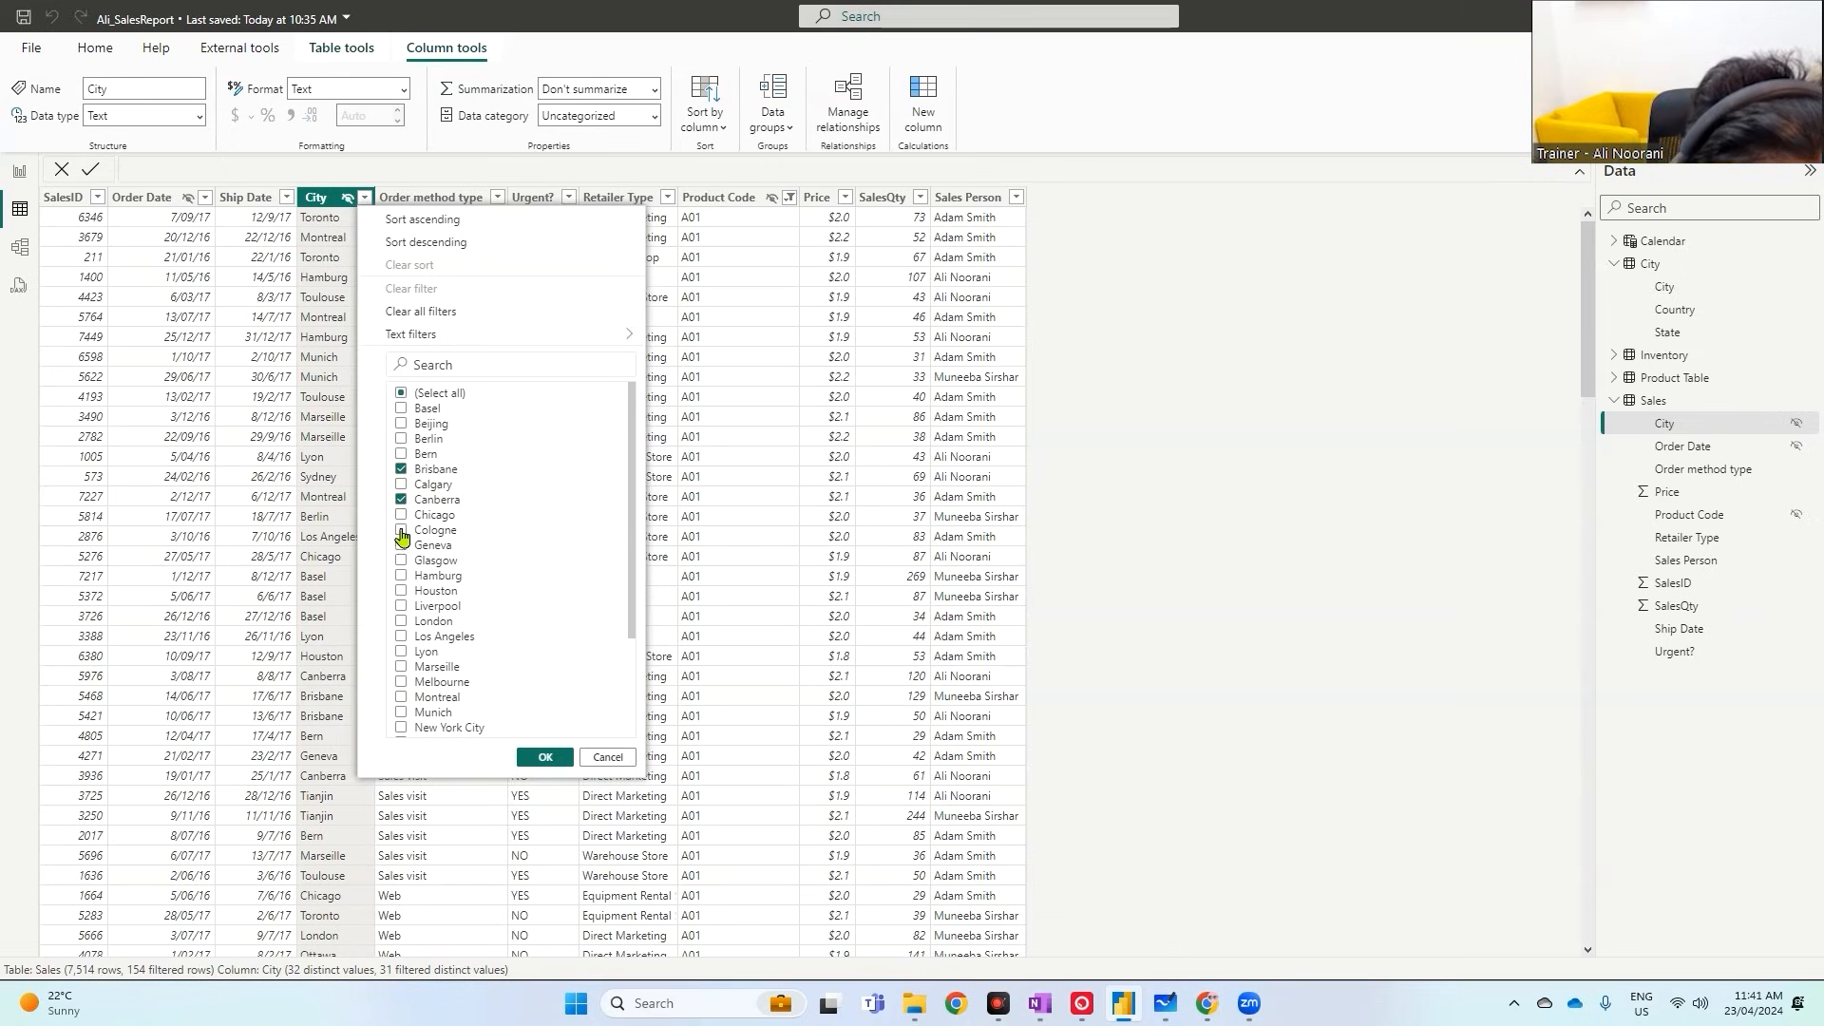
click(402, 683)
scroll(466, 682, down, 3)
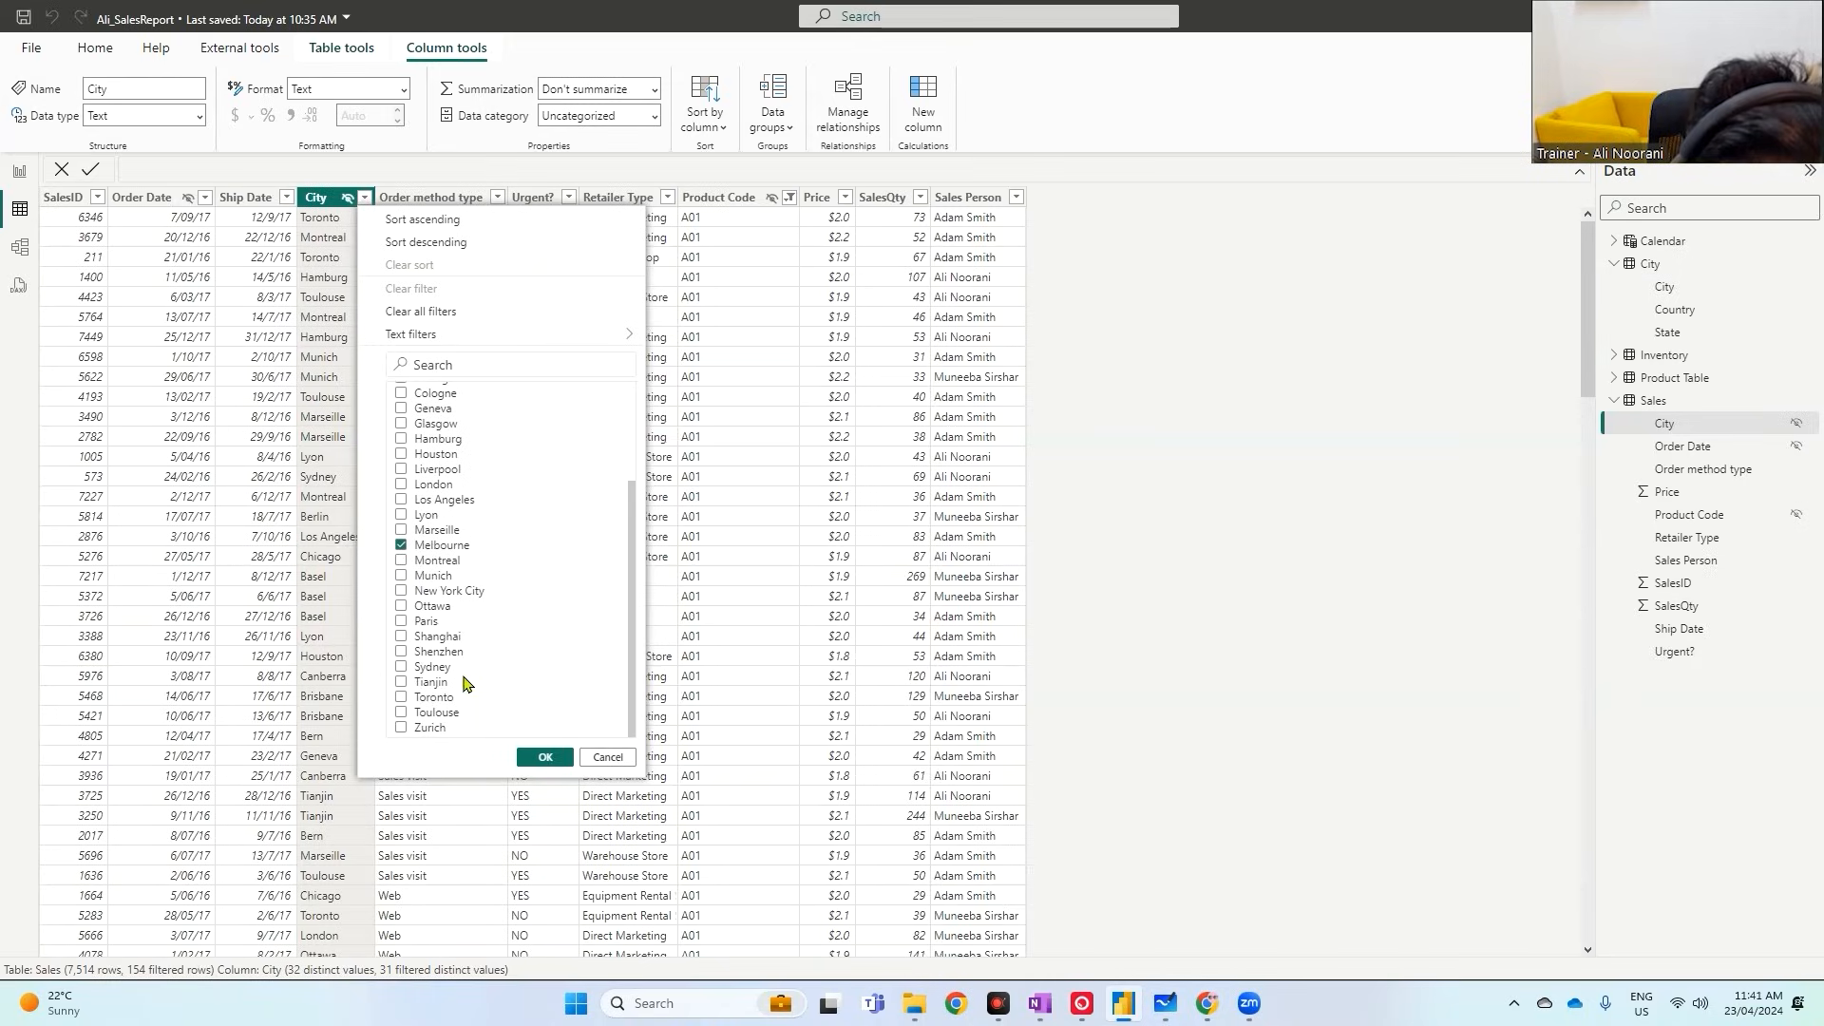
click(402, 668)
click(544, 757)
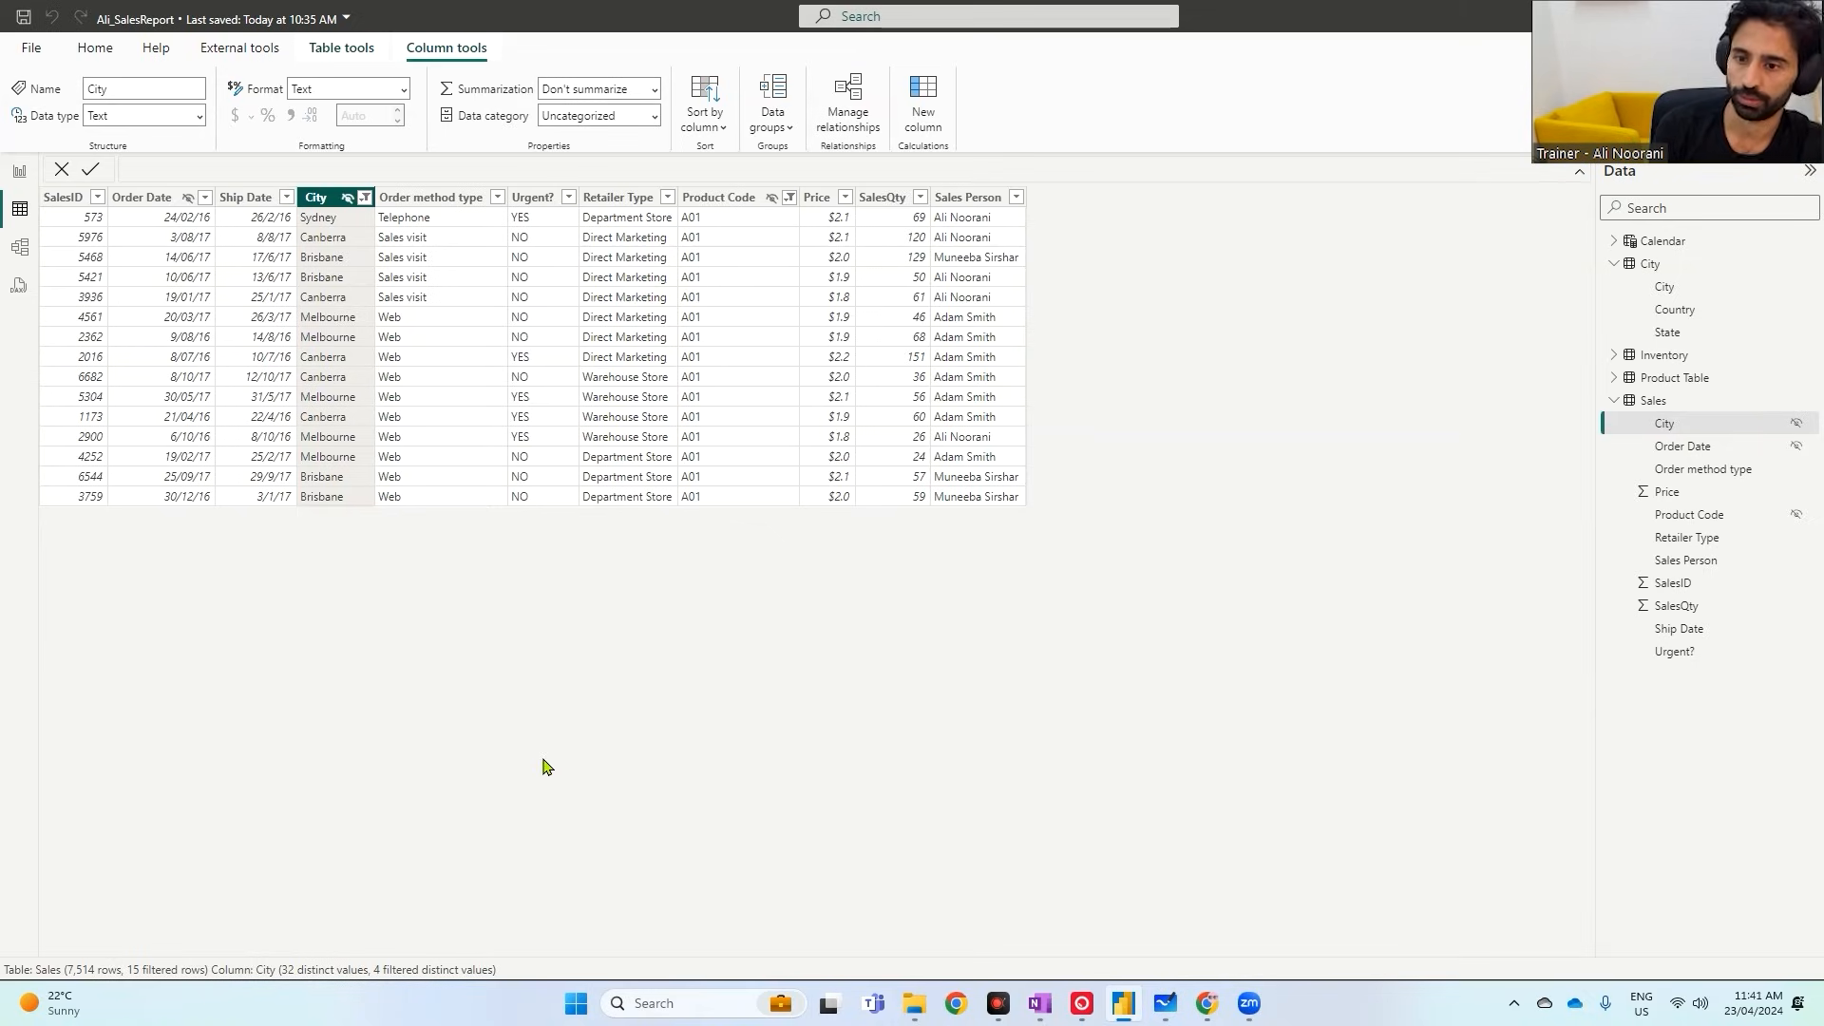
- Highlight the Copy command with an annotated box and arrow, and copy the filtered SalesQty column
click(886, 198)
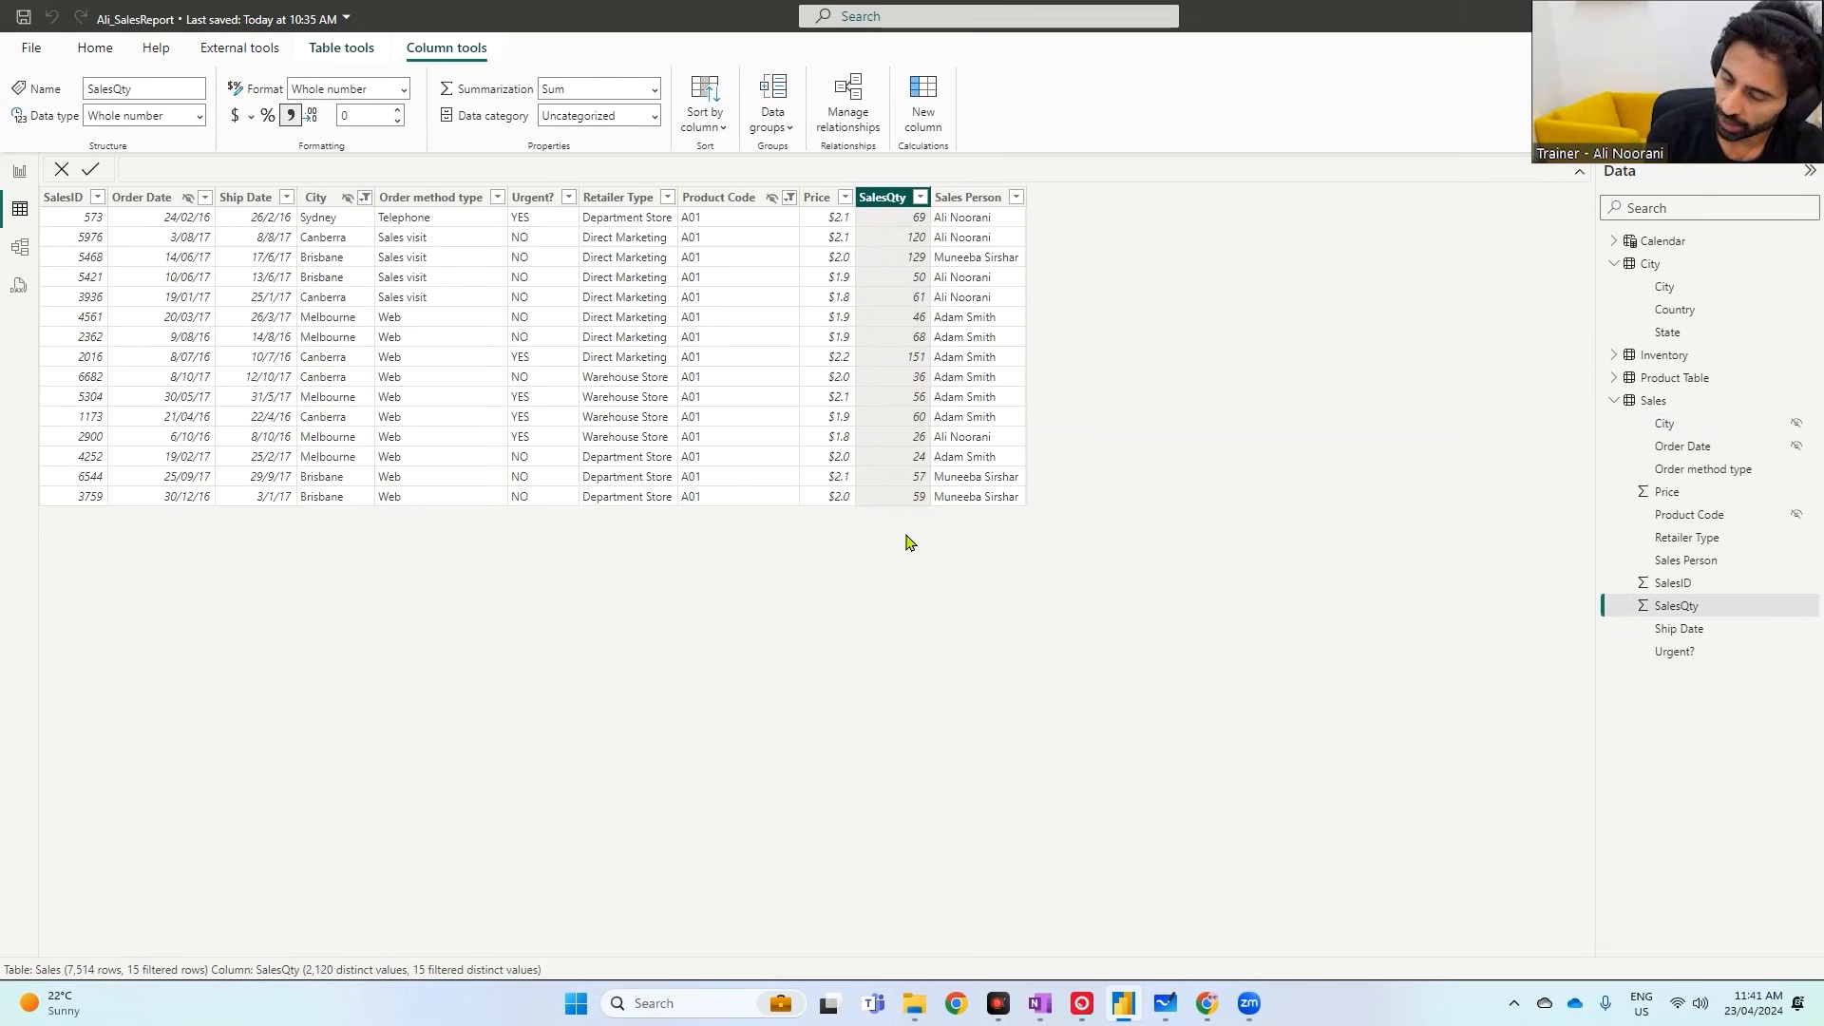
right_click(890, 198)
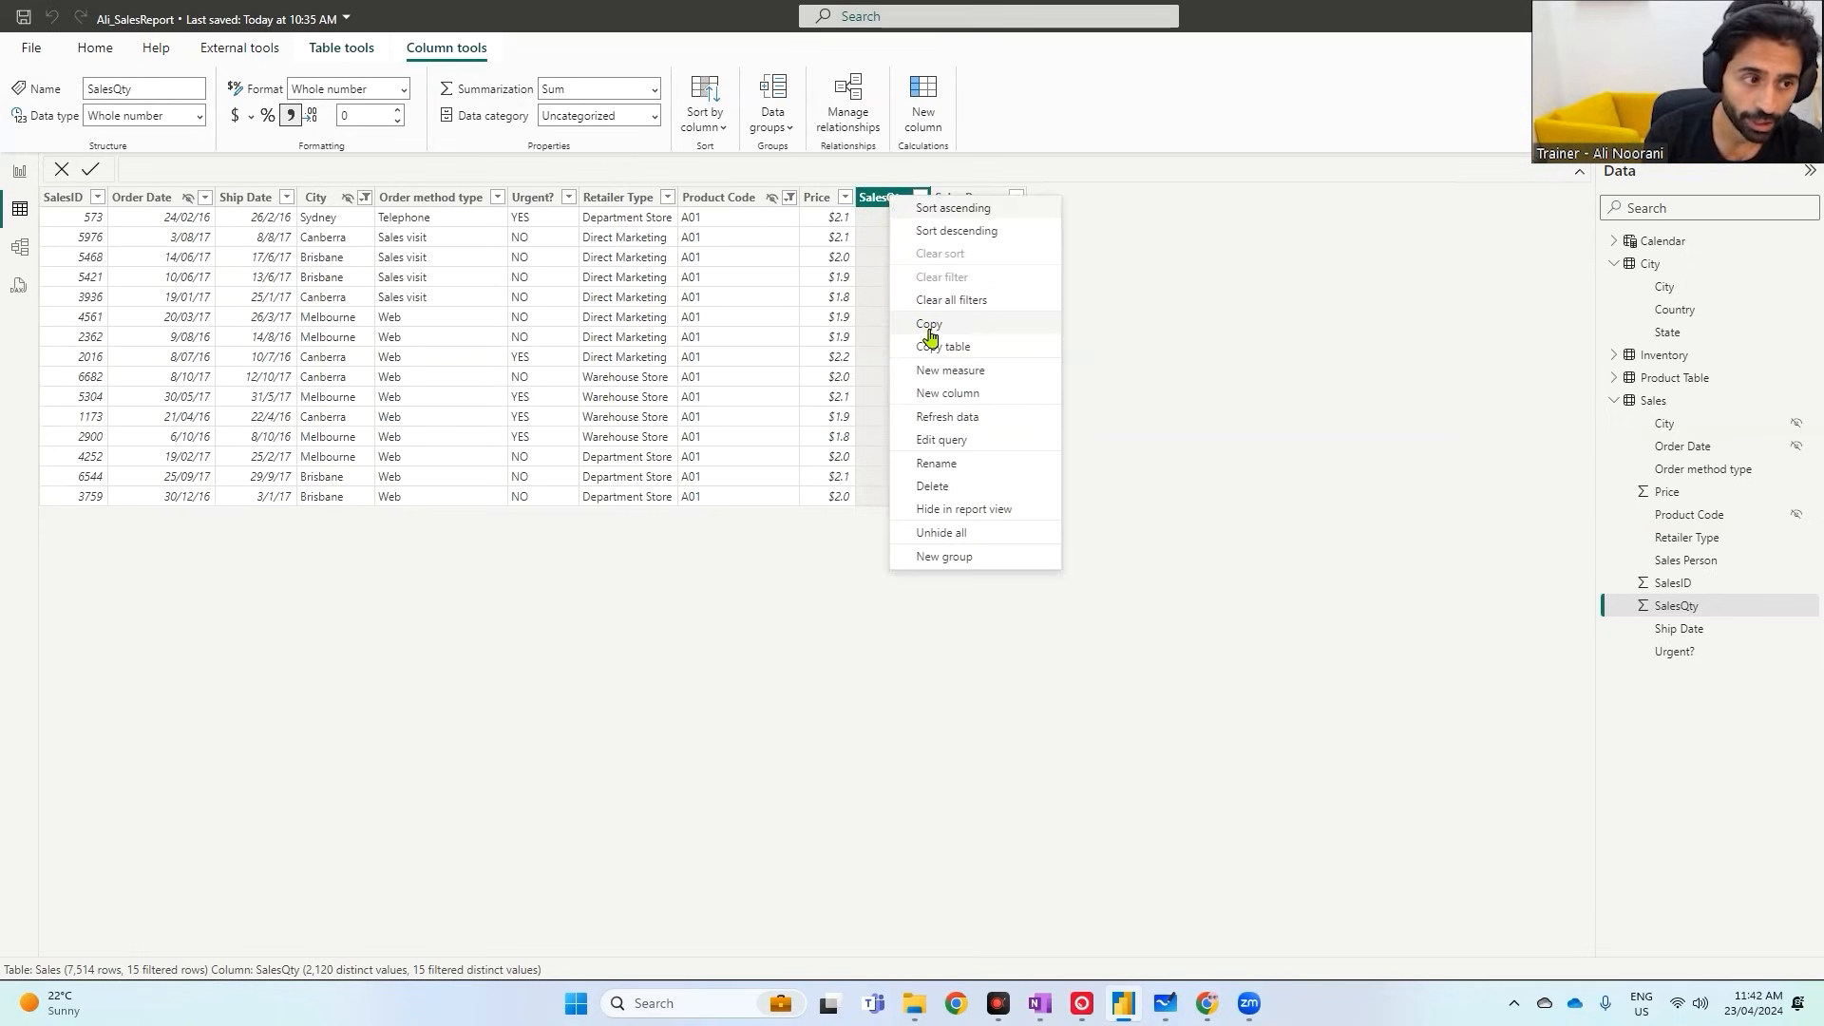
mouse_move(904, 309)
mouse_down()
mouse_move(947, 337)
mouse_move(895, 226)
mouse_move(908, 235)
mouse_up()
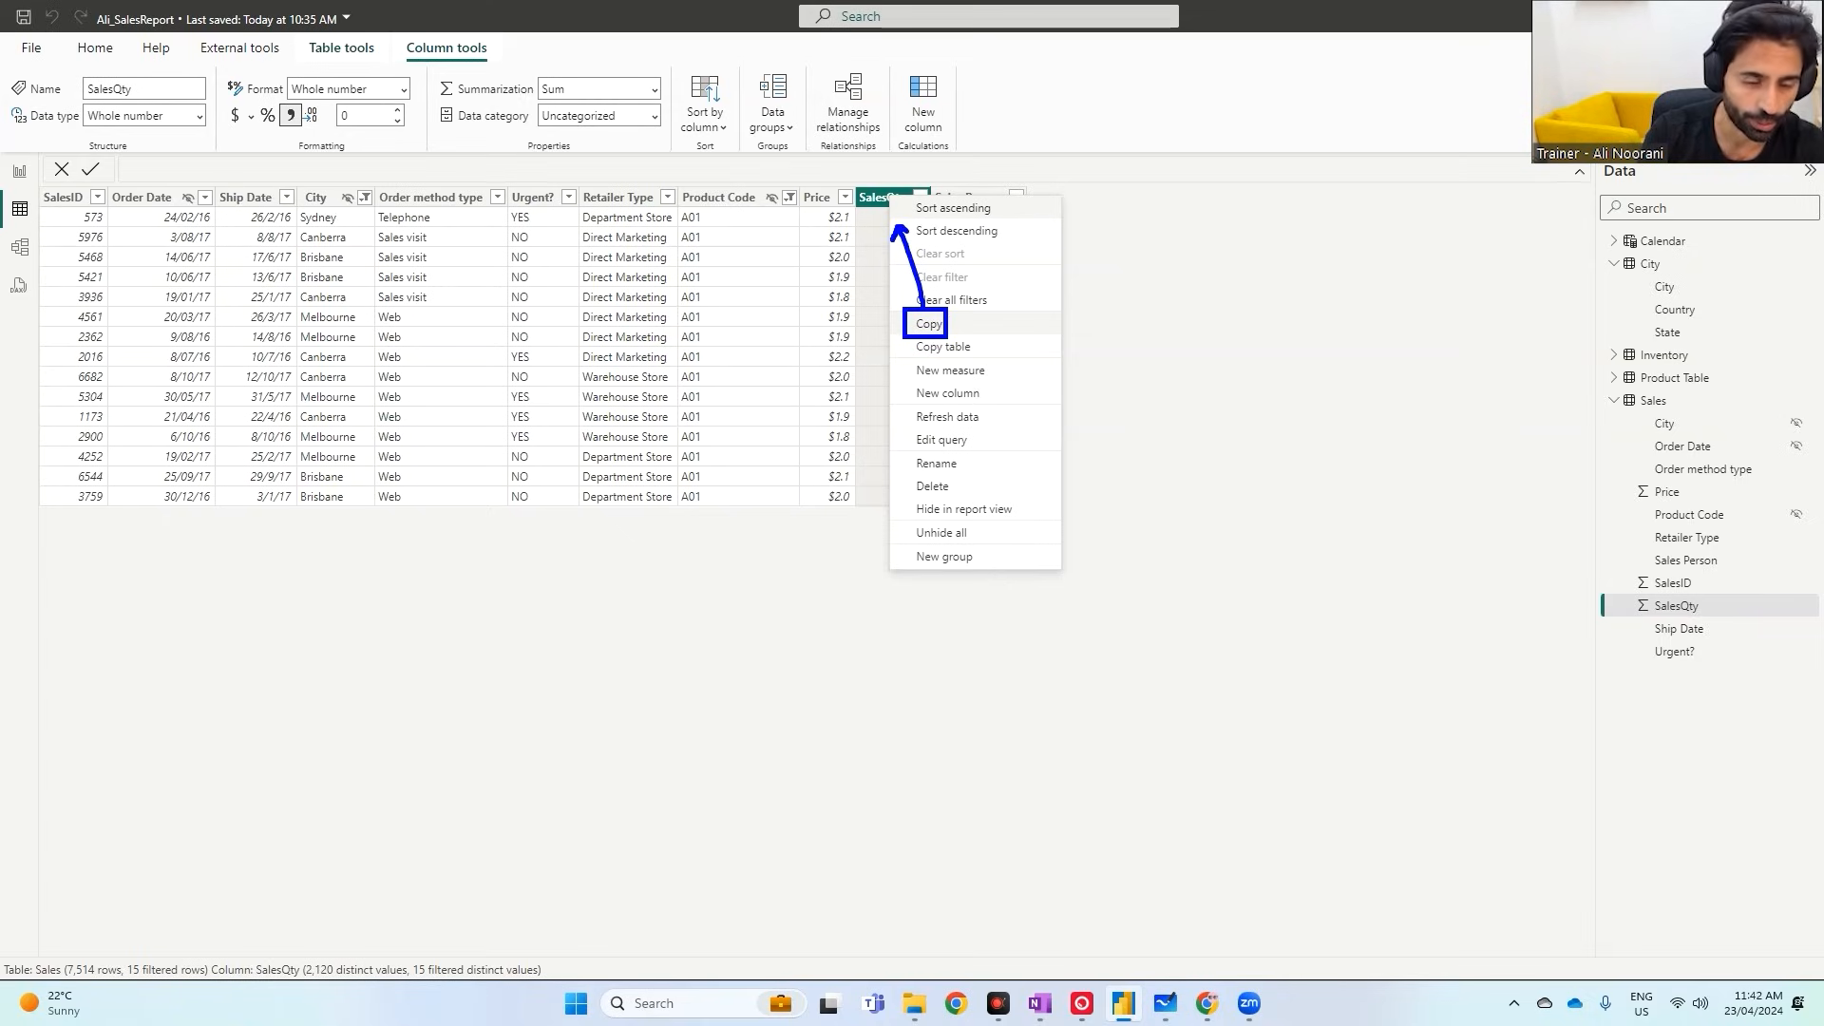
key(Escape)
click(929, 324)
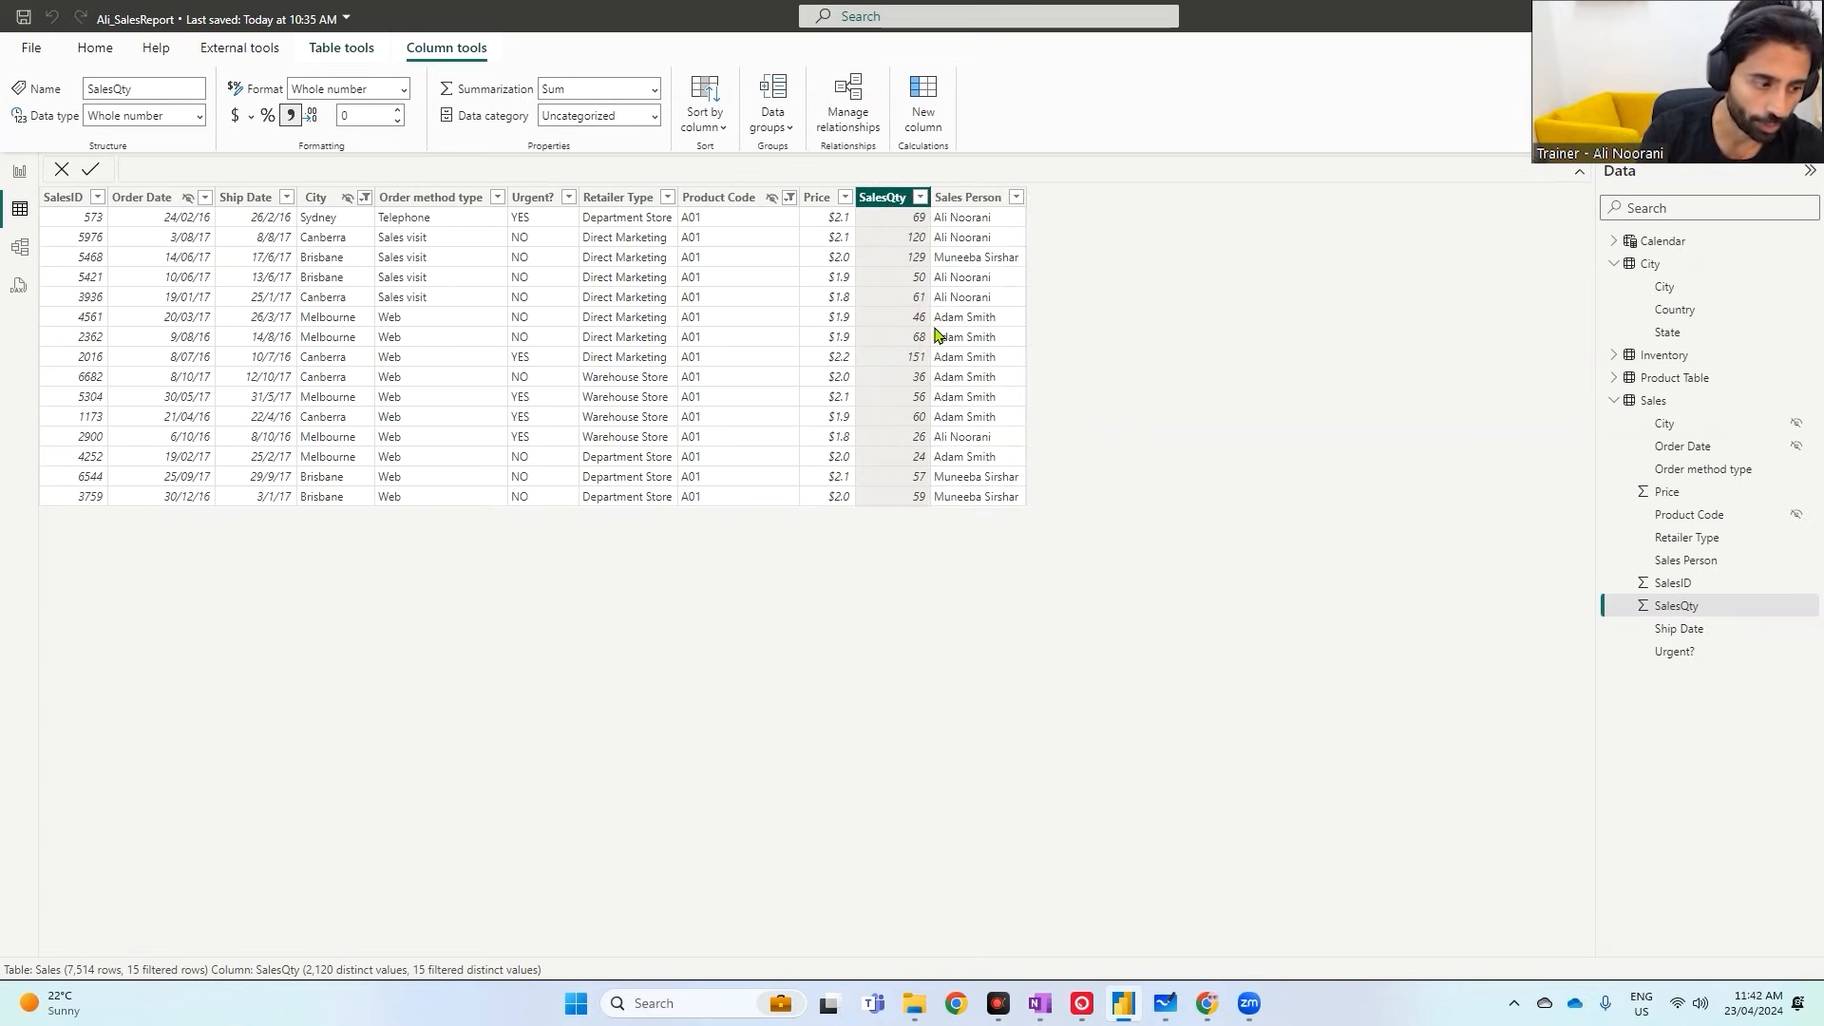
- Open Excel and paste the copied SalesQty values into a blank workbook starting at cell A1
click(706, 1005)
text(excel)
key(Return)
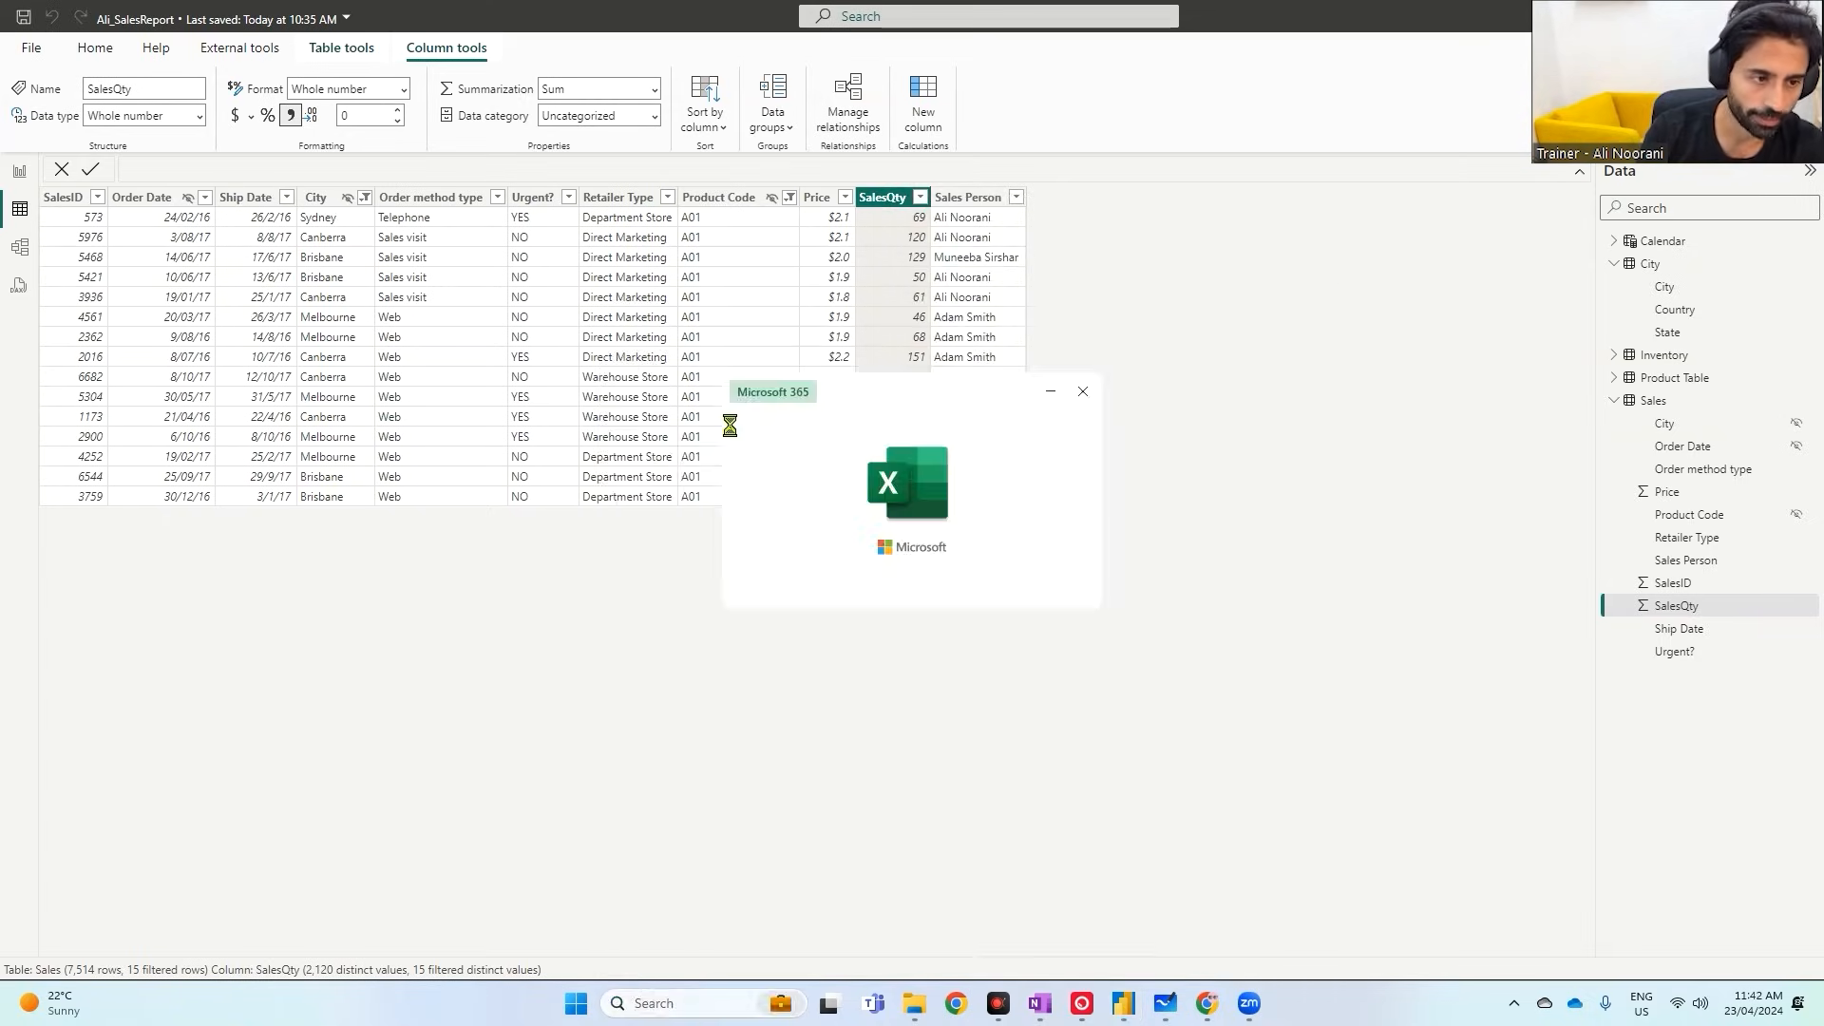
key(ctrl+v)
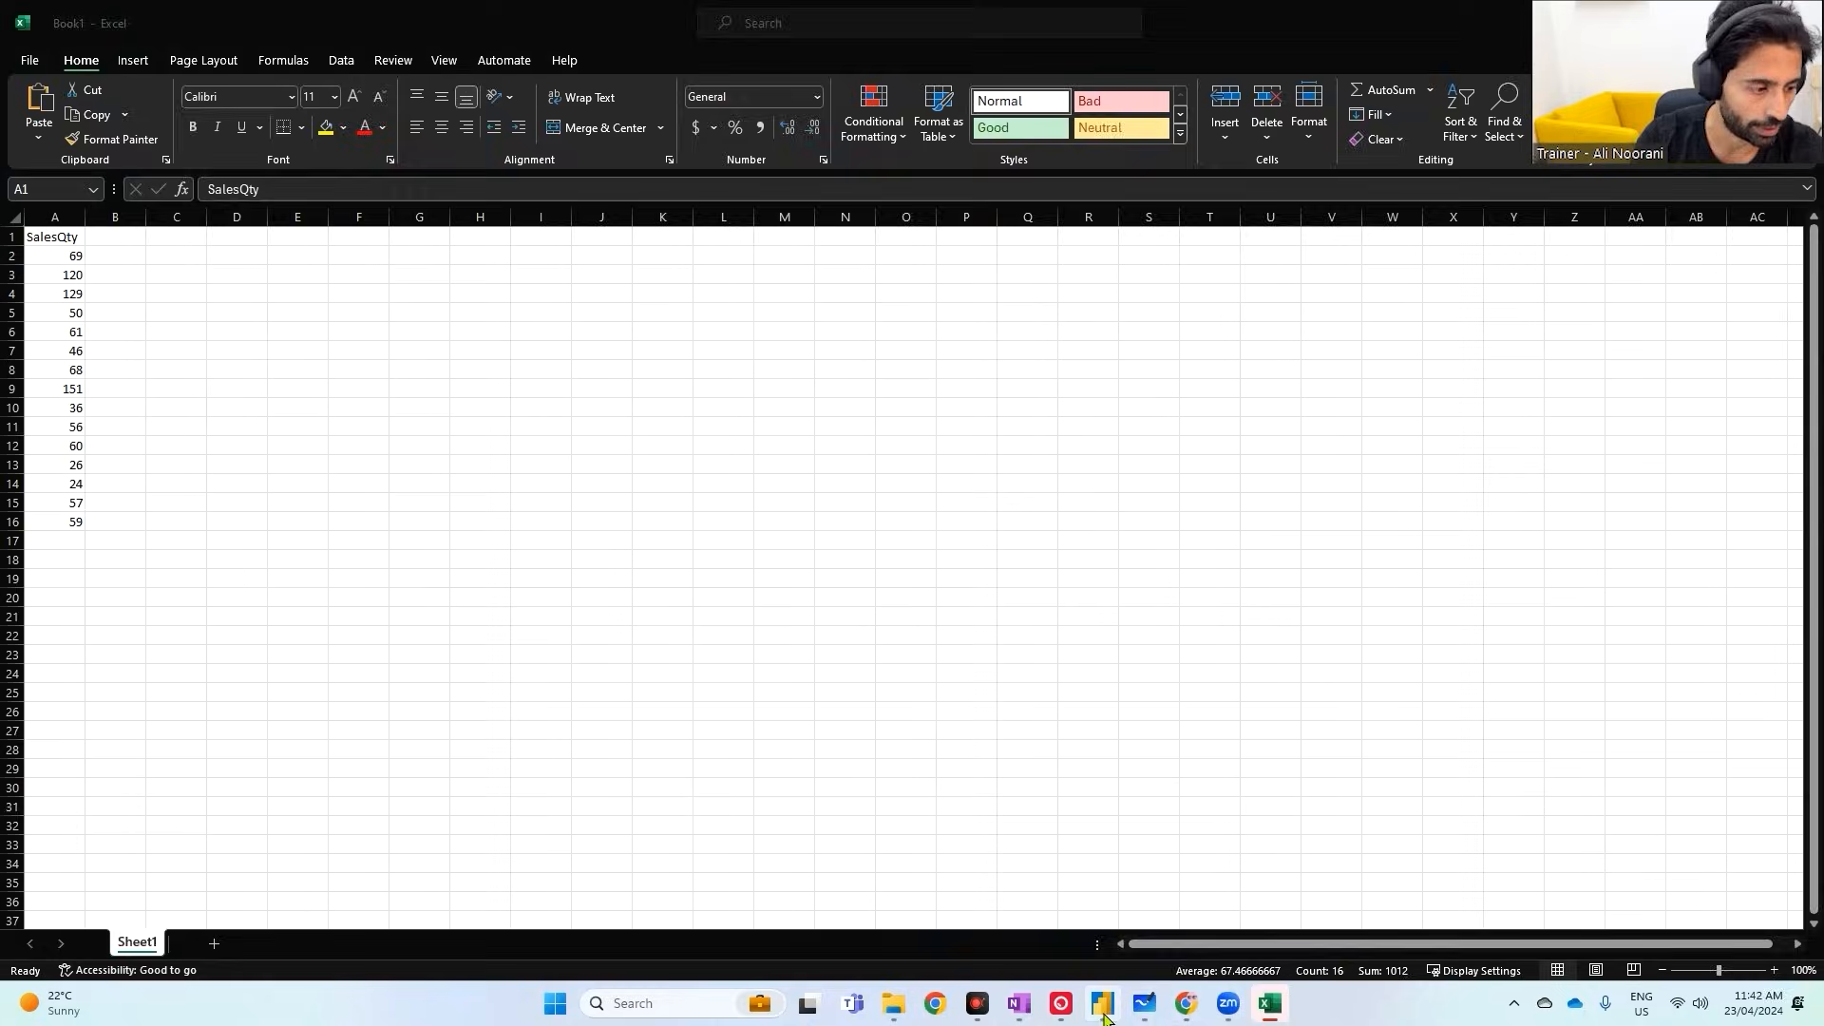
- Switch back to Power BI, show the Inventory table in Table view and filter its Country column to Australia
click(1102, 1005)
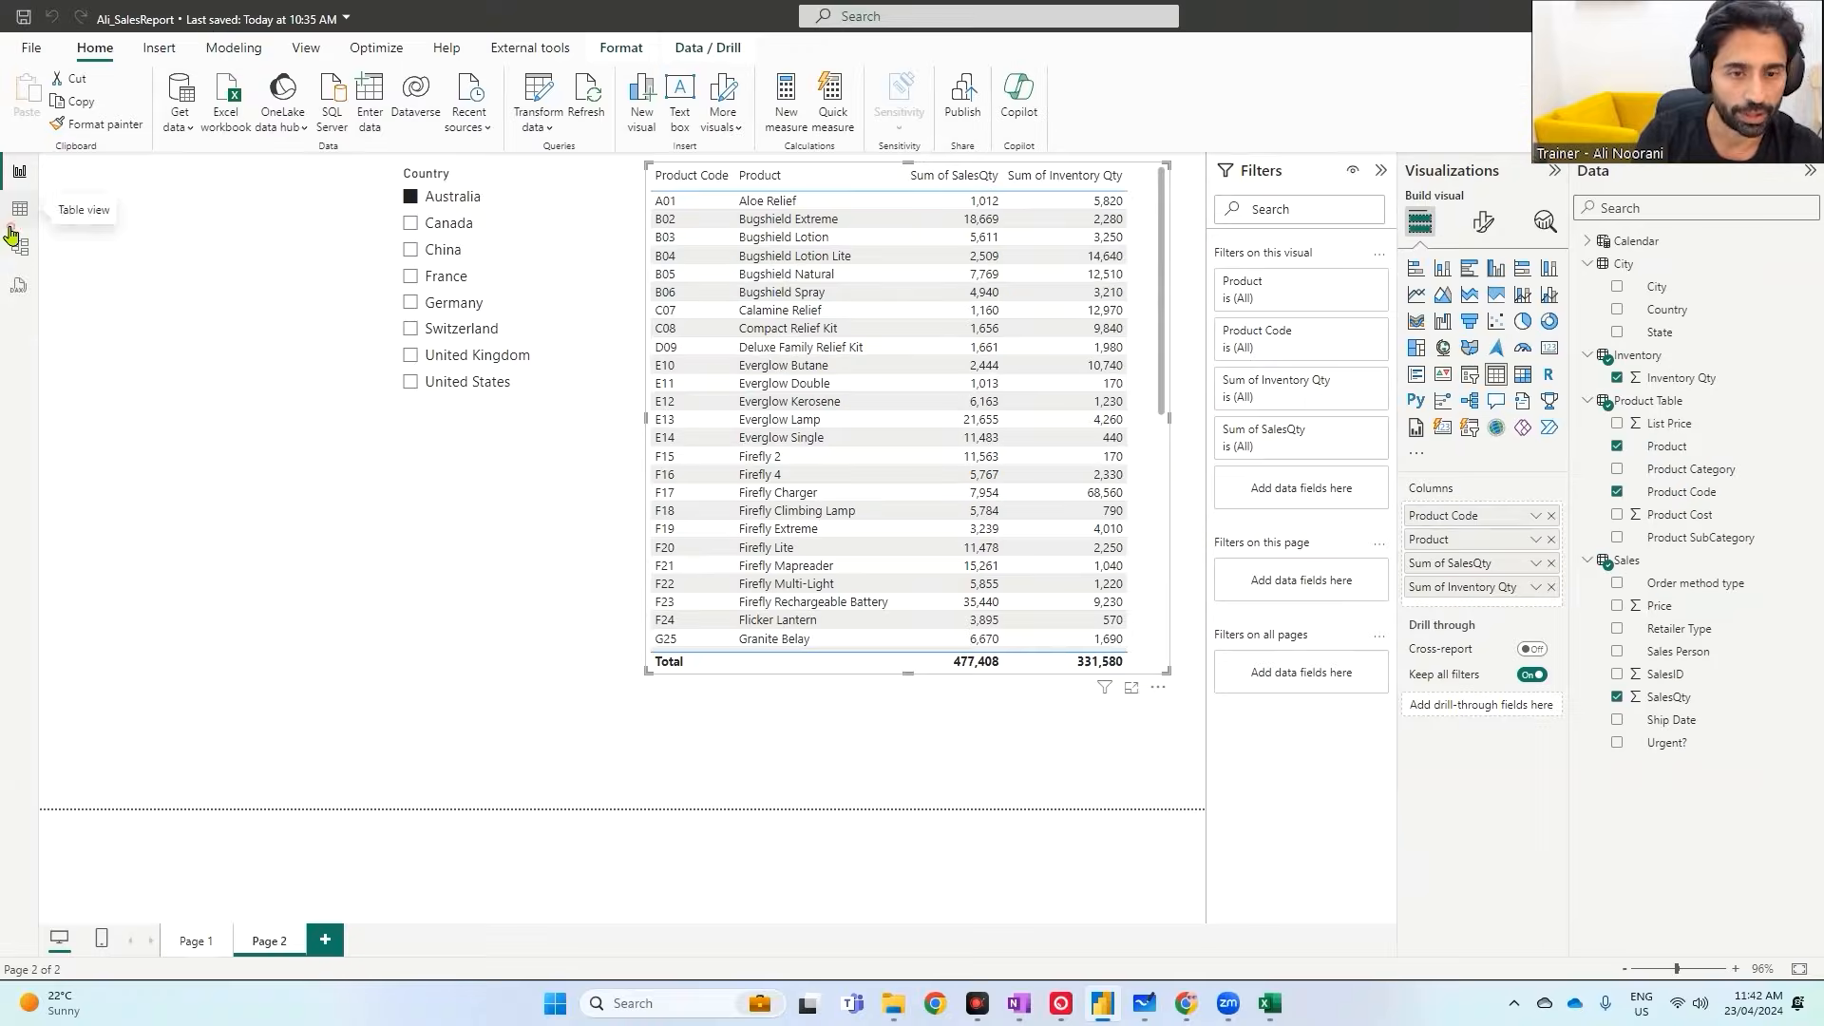
click(20, 208)
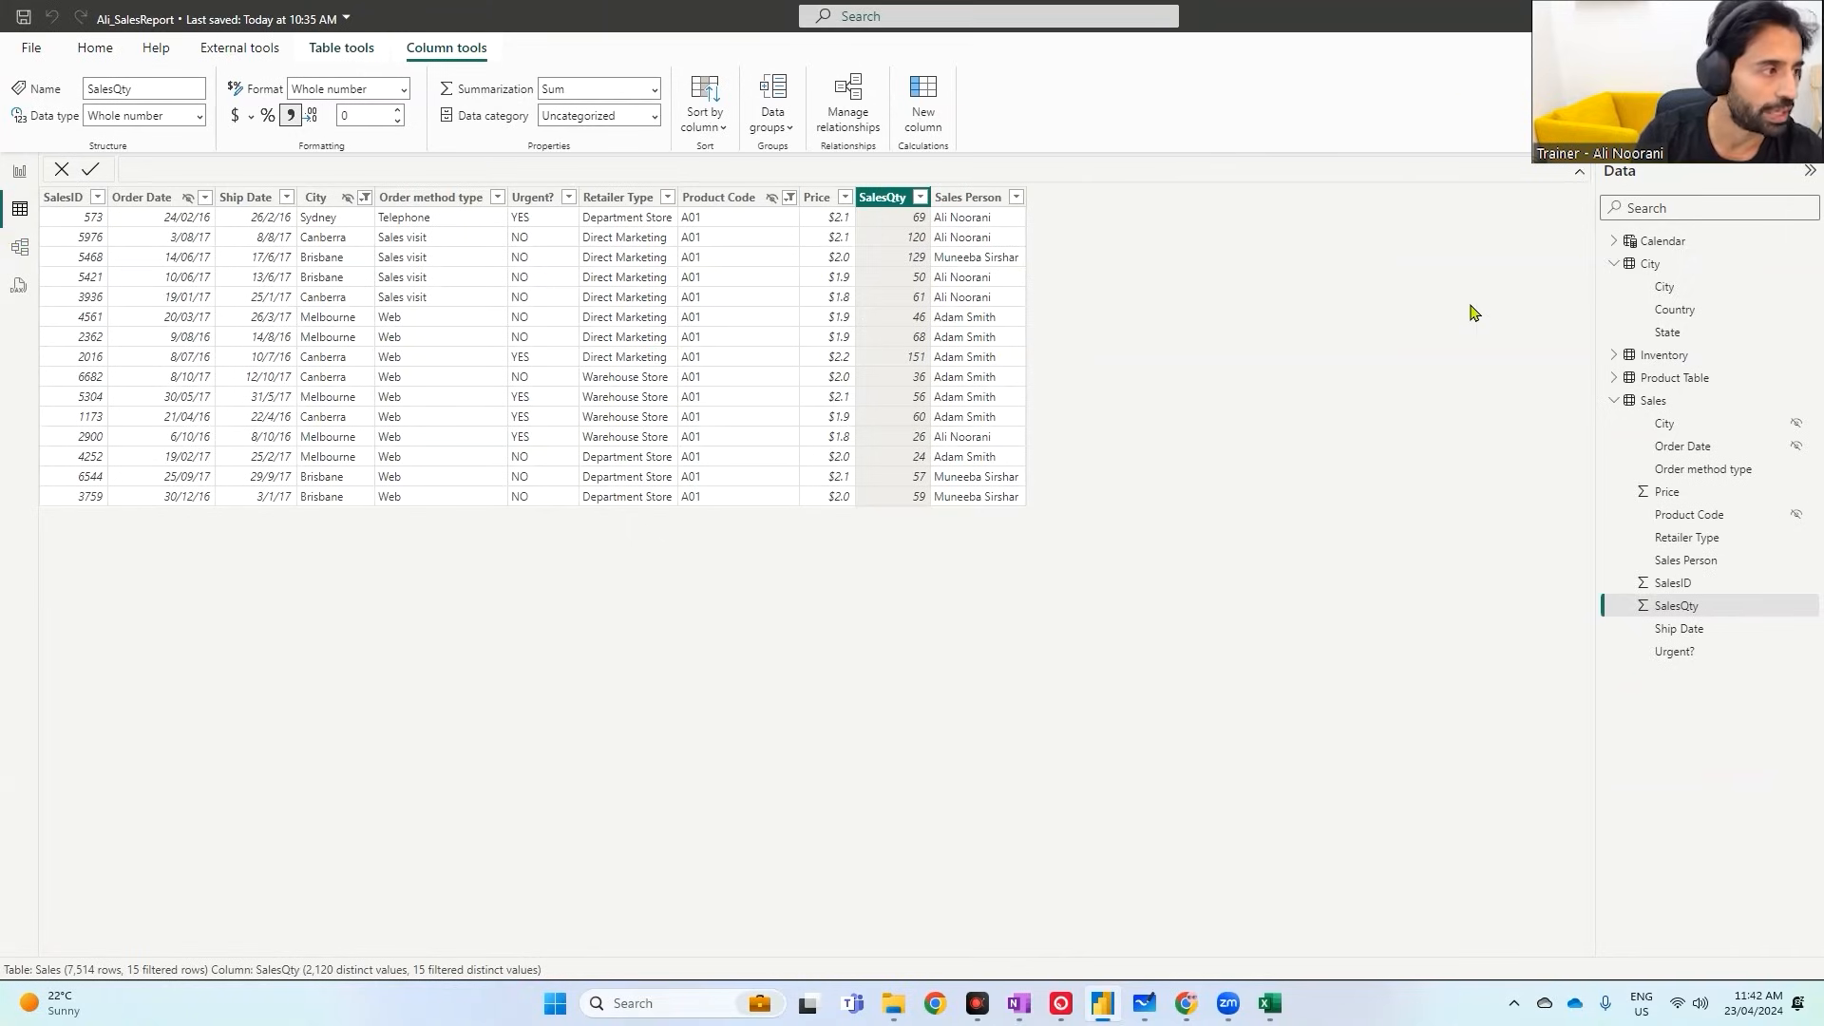
click(1614, 263)
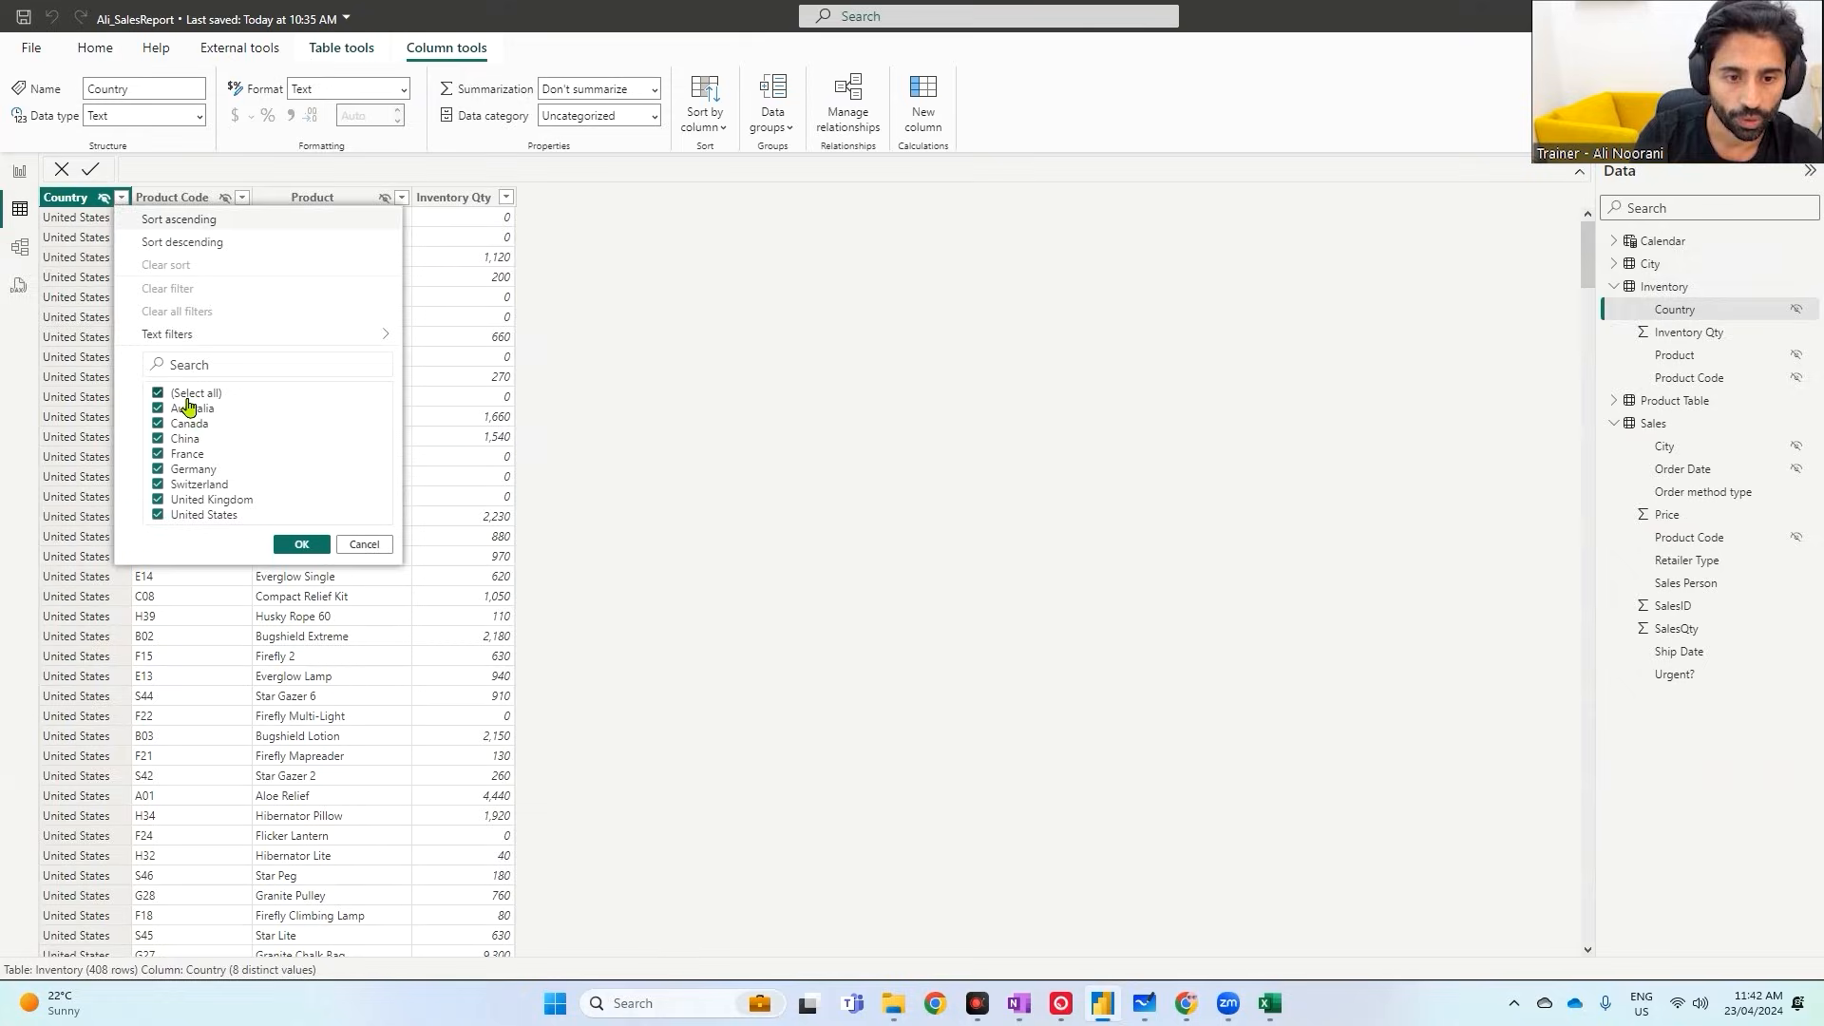
click(186, 393)
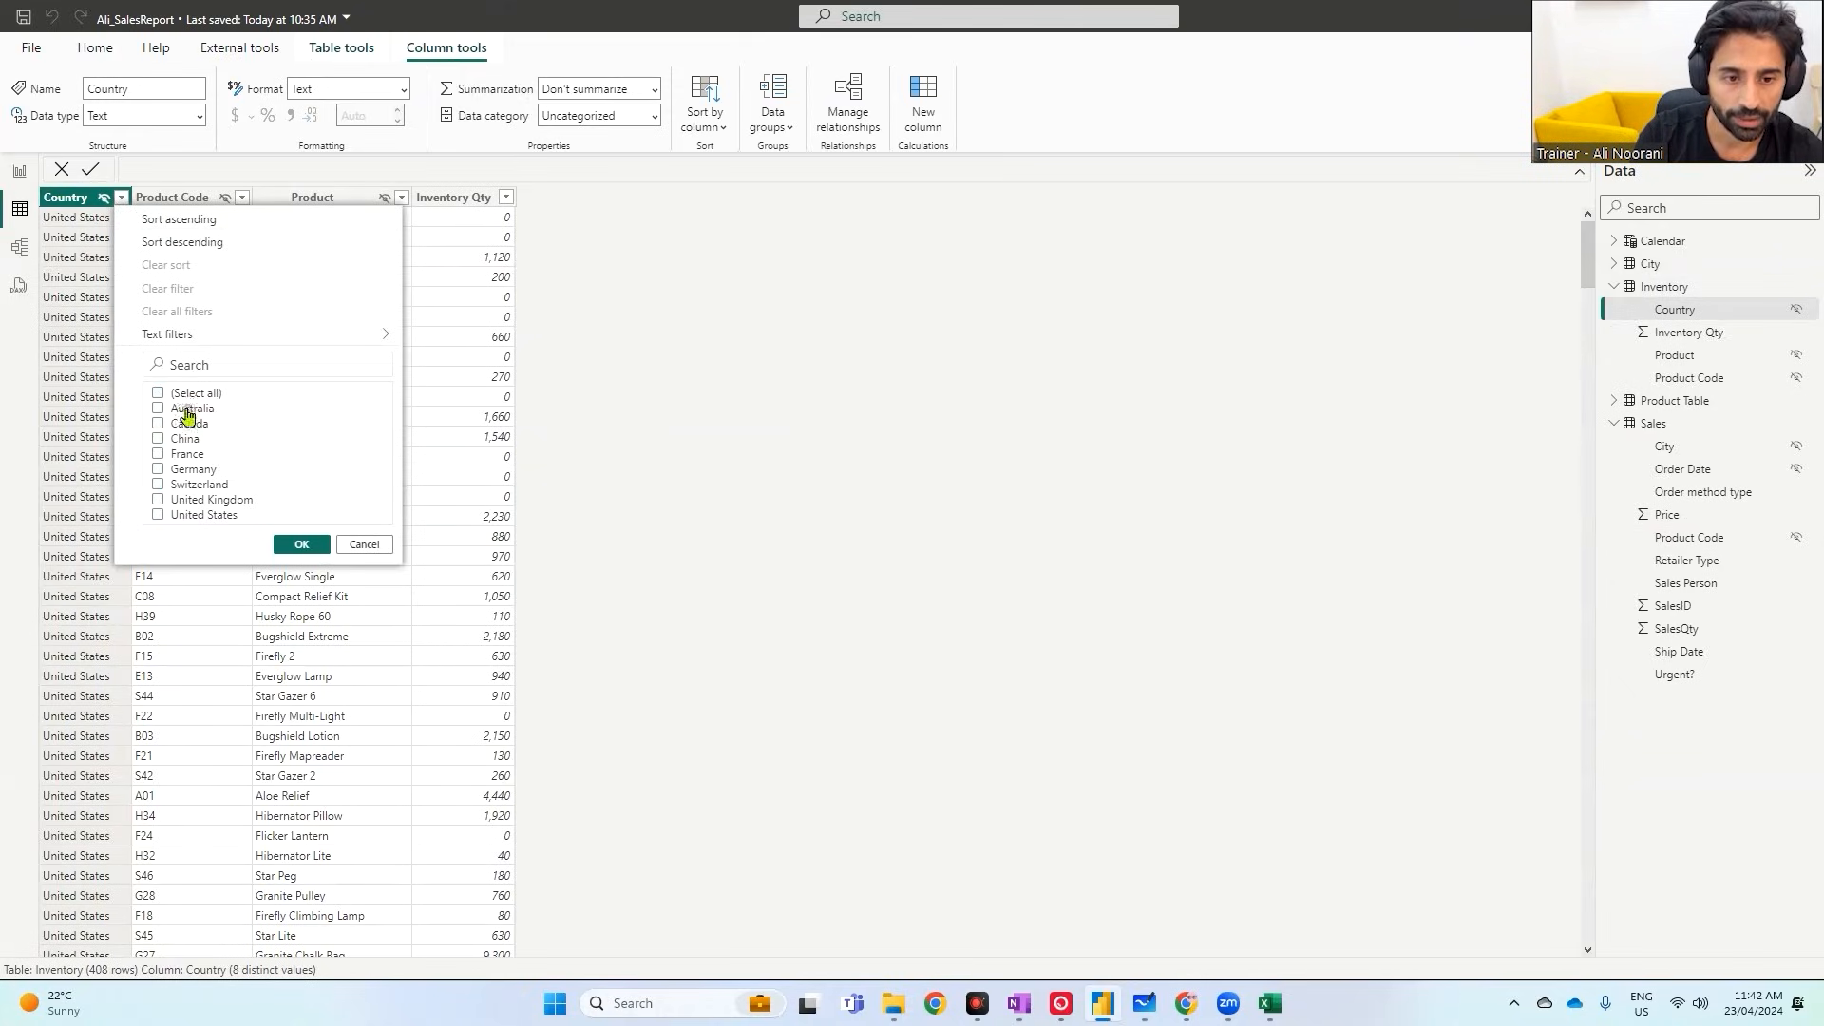
click(157, 408)
click(301, 544)
- Filter the Inventory table's Product Code column to A01 only
click(242, 197)
click(278, 393)
click(279, 408)
click(423, 758)
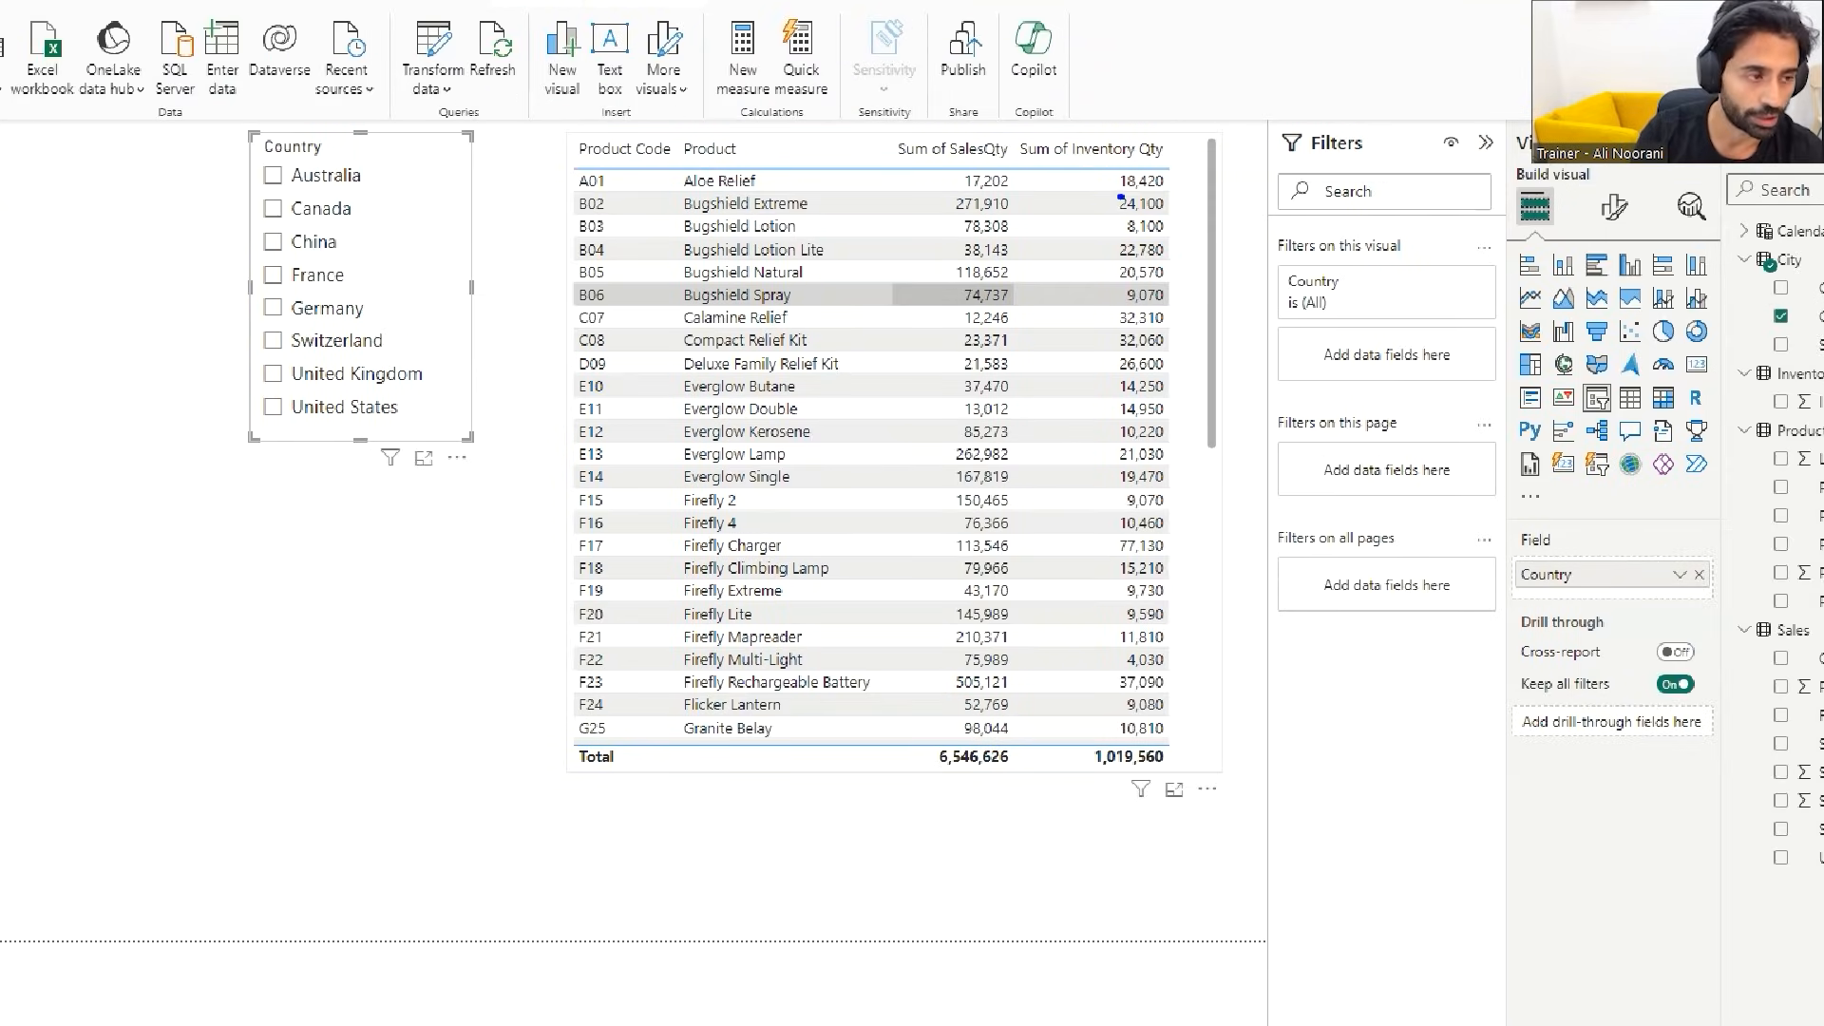
- Mark the Aloe Relief inventory quantity in the report and reselect all countries in the Inventory table's Country filter
mouse_move(1120, 197)
mouse_down()
mouse_move(1179, 185)
mouse_move(1140, 166)
mouse_move(1104, 188)
mouse_move(1131, 197)
mouse_up()
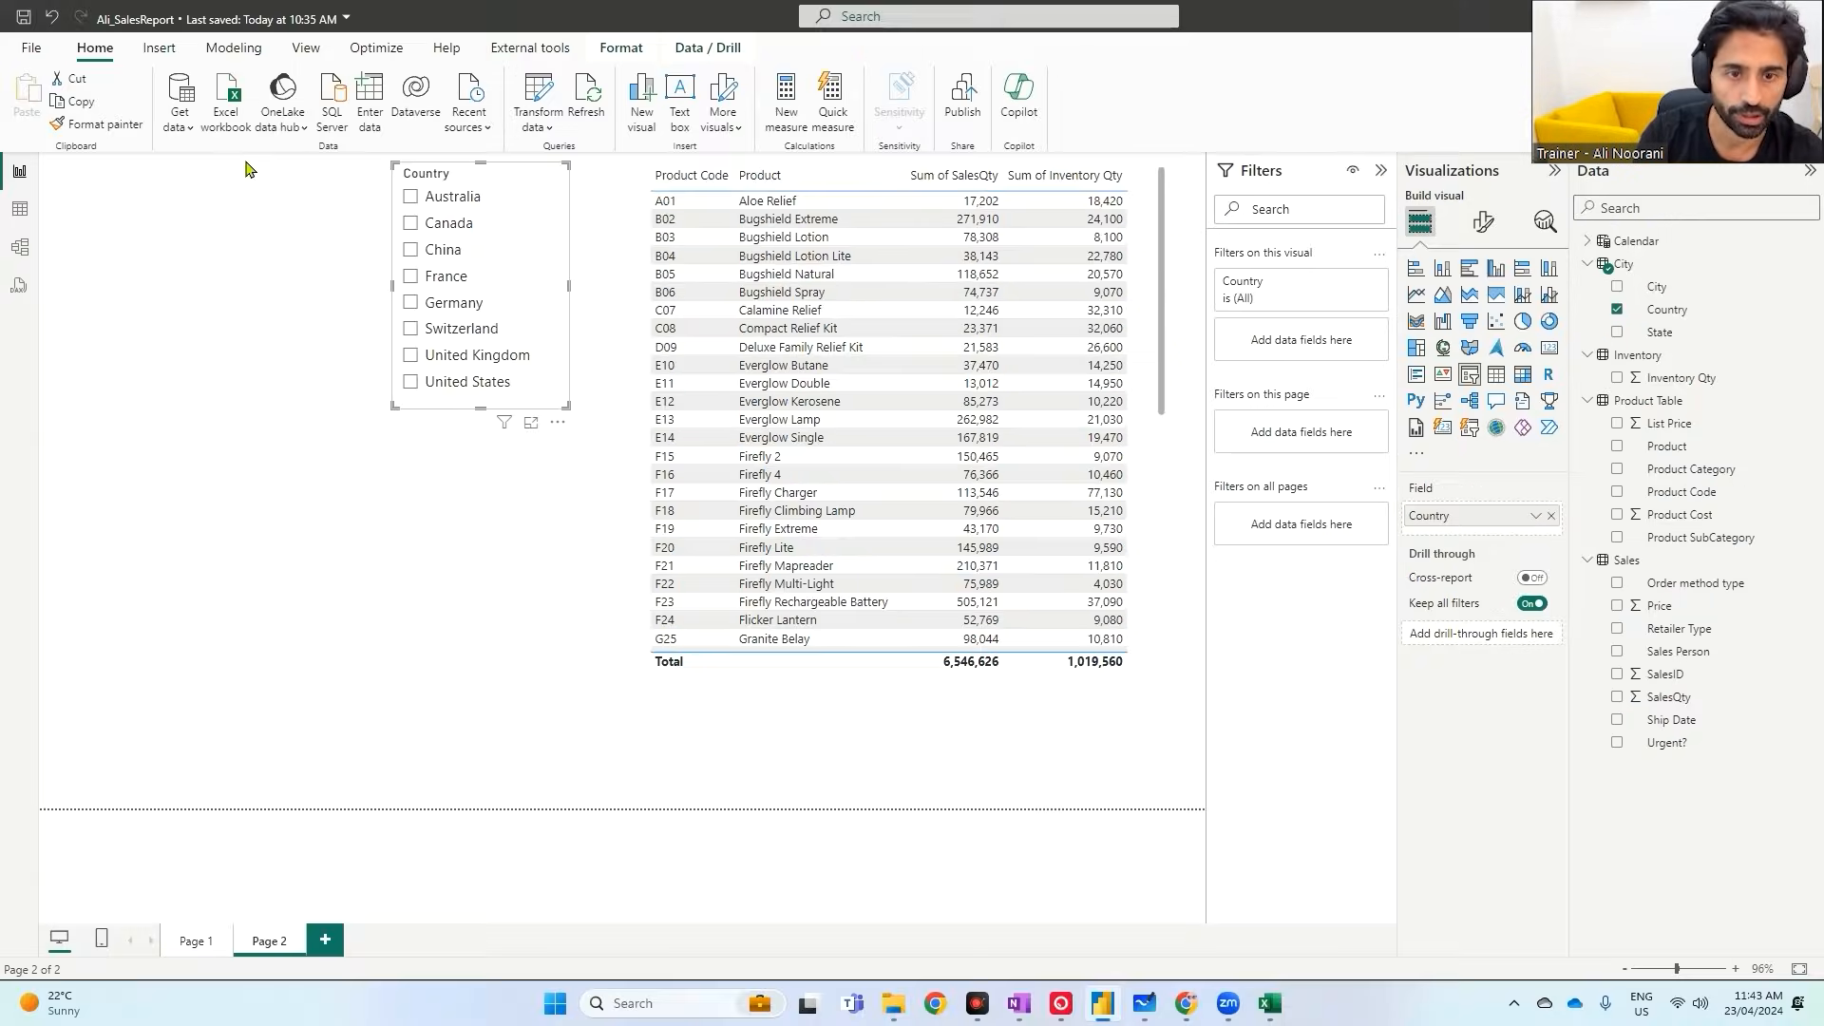
click(20, 211)
click(121, 198)
click(162, 406)
key(Return)
click(122, 198)
click(155, 394)
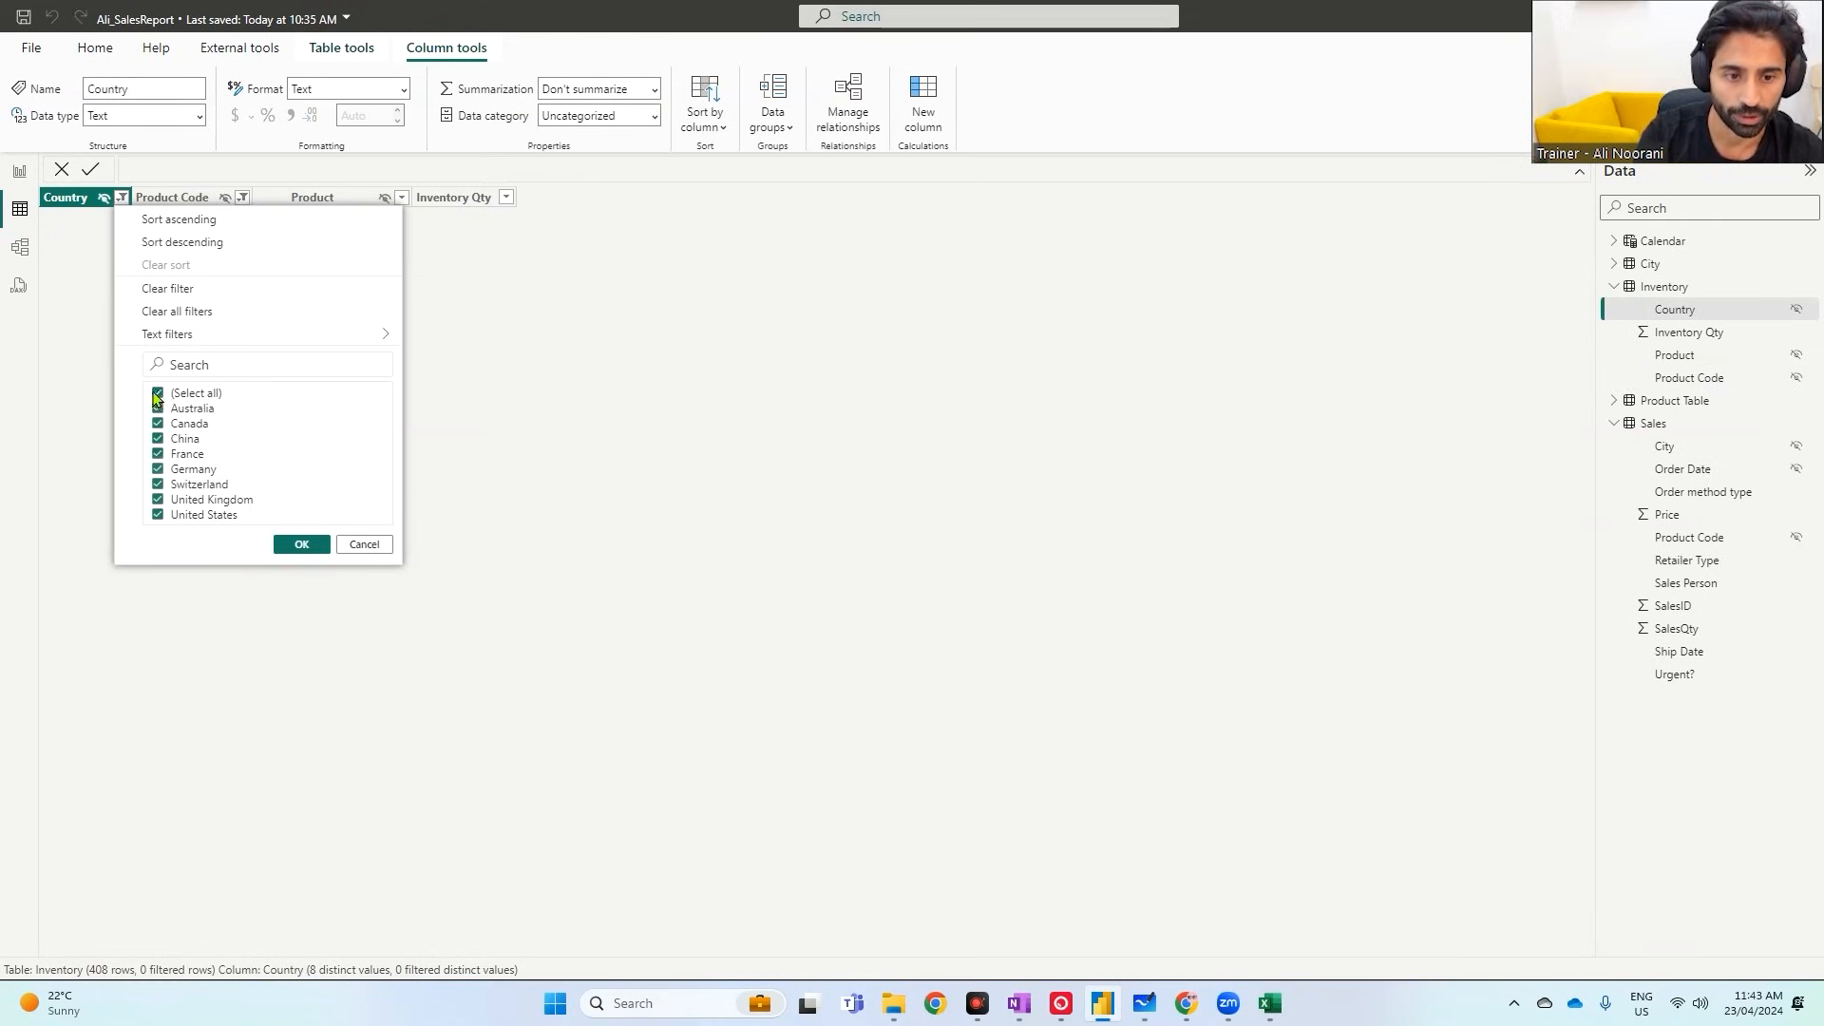
click(298, 544)
- Copy the filtered Inventory Qty column for A01 and paste it into the Excel workbook
click(478, 202)
right_click(478, 202)
click(542, 293)
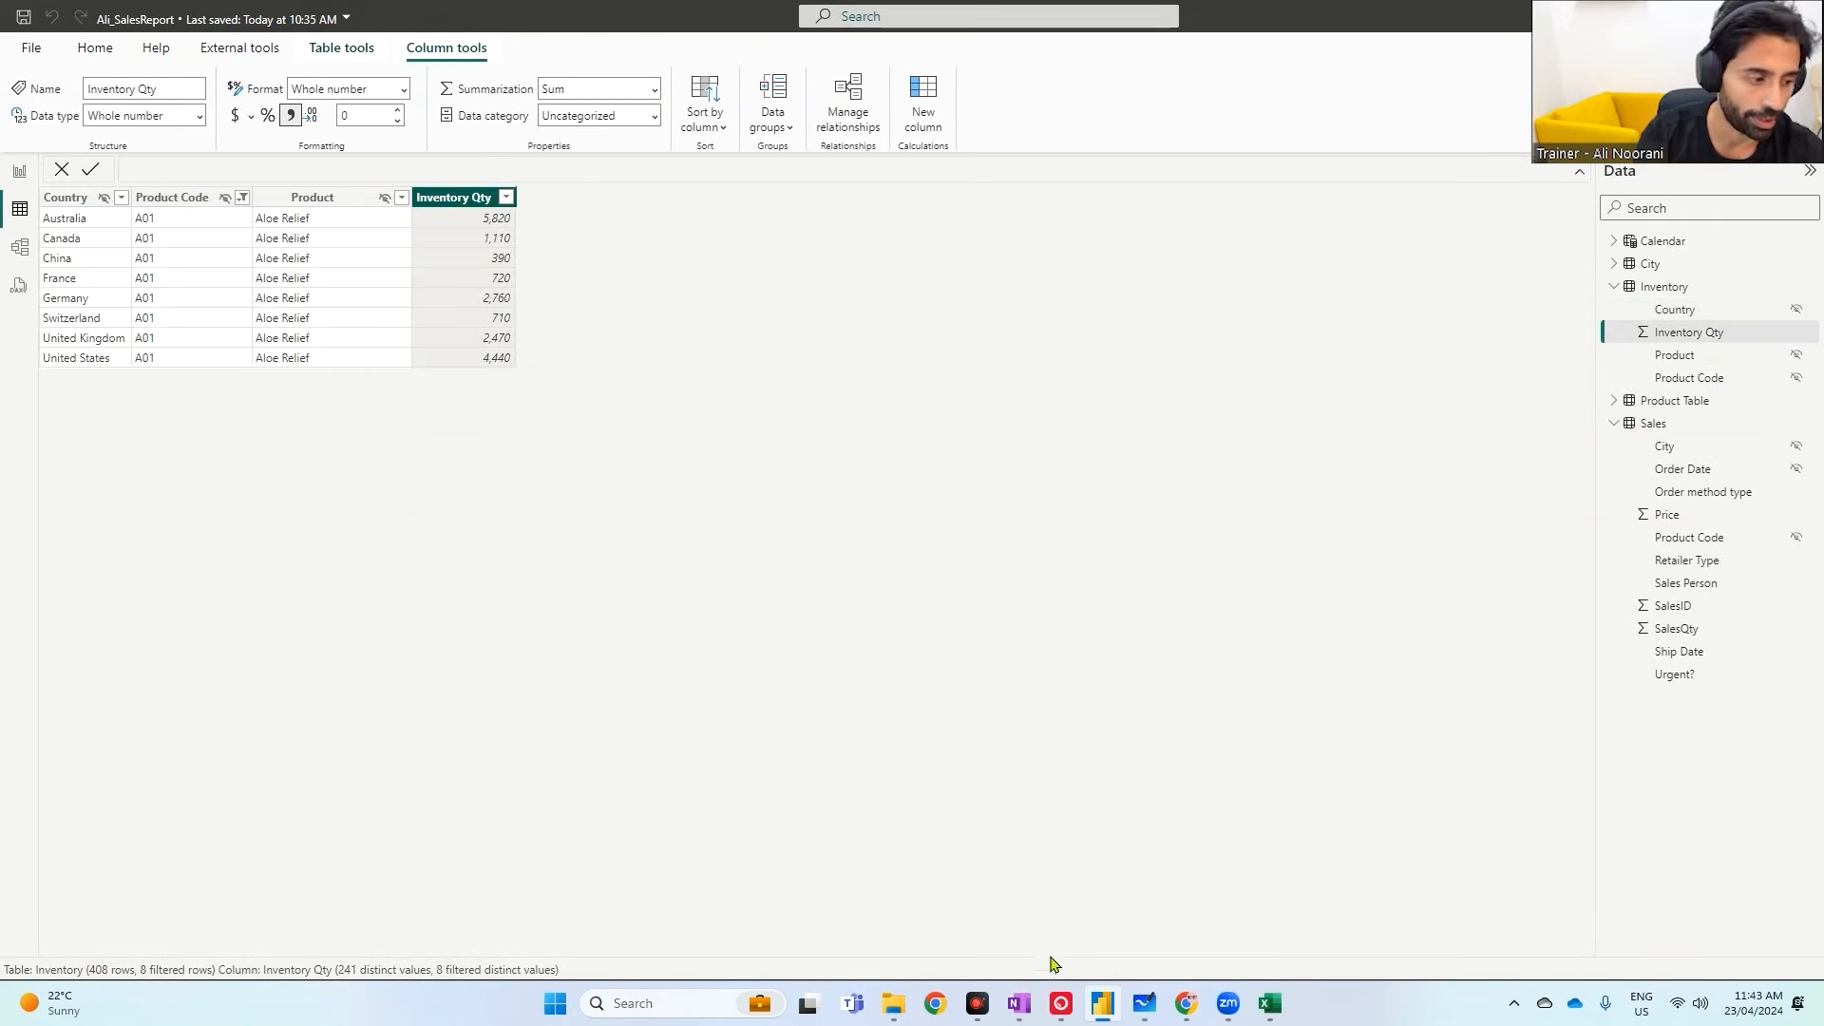
click(1270, 1003)
key(ctrl+v)
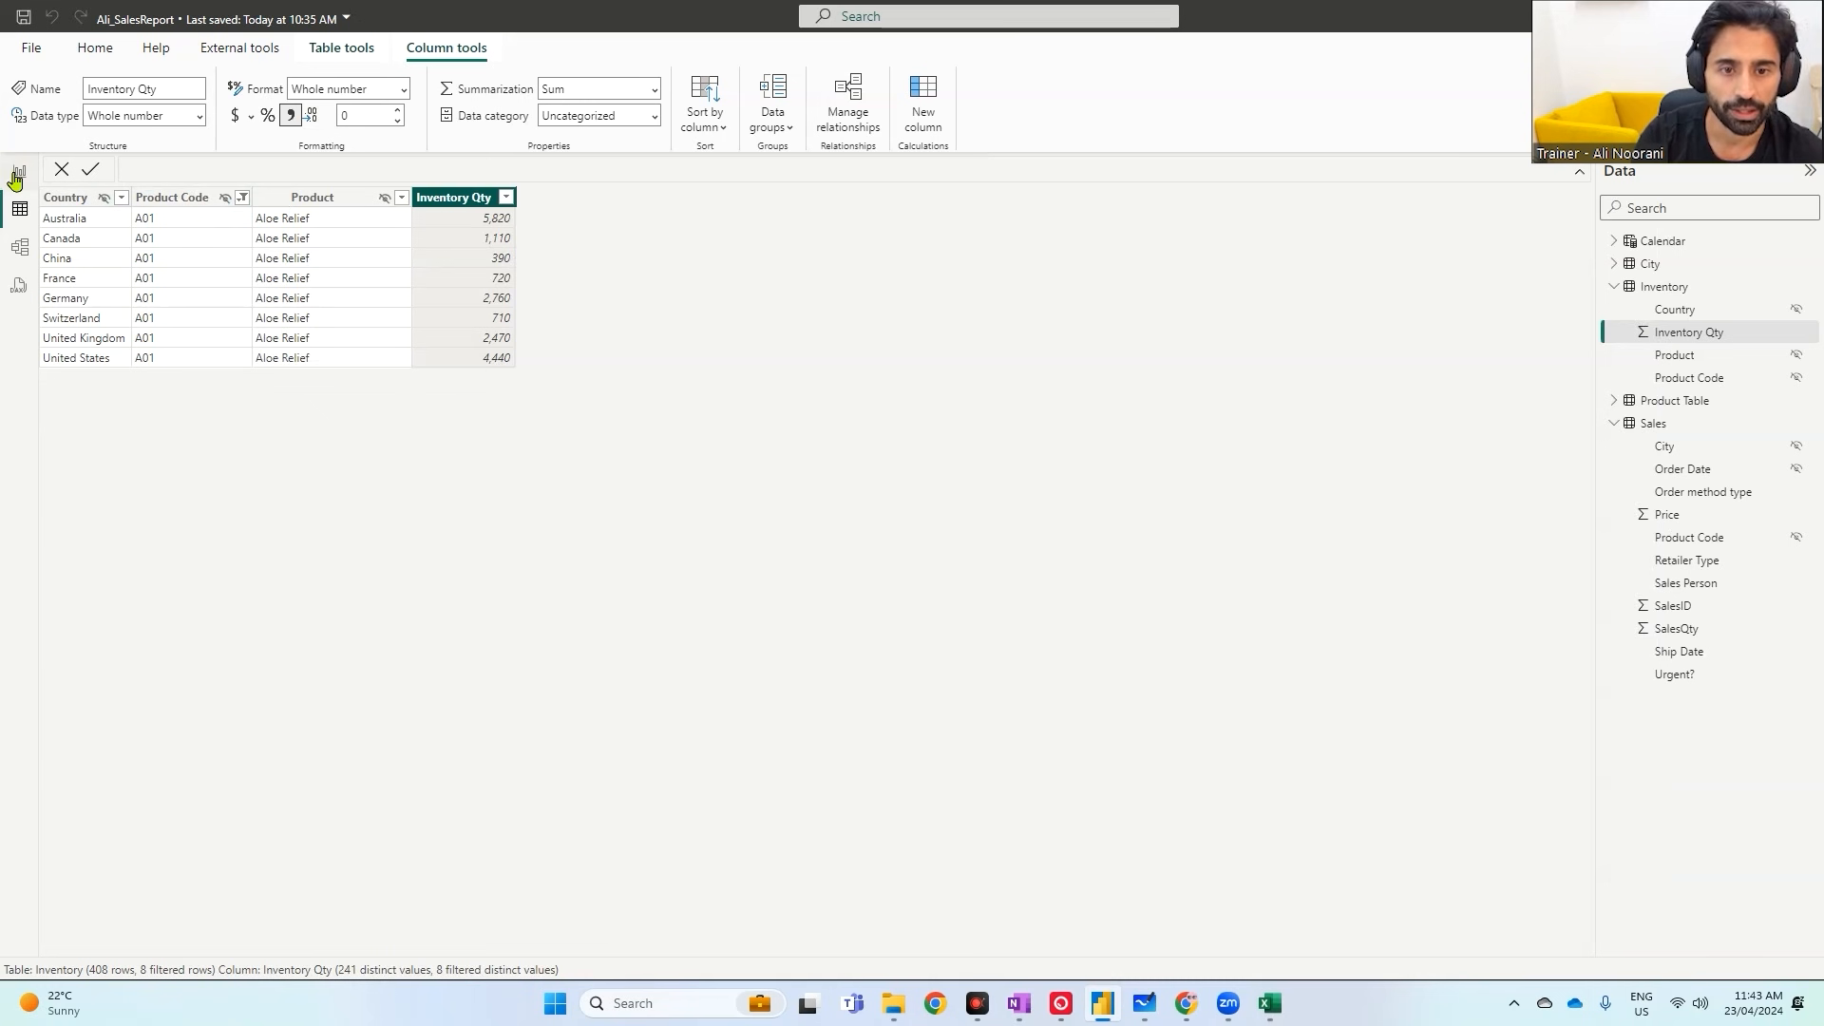
- Return to the report page and underline the Aloe Relief inventory quantity in the table visual
click(18, 169)
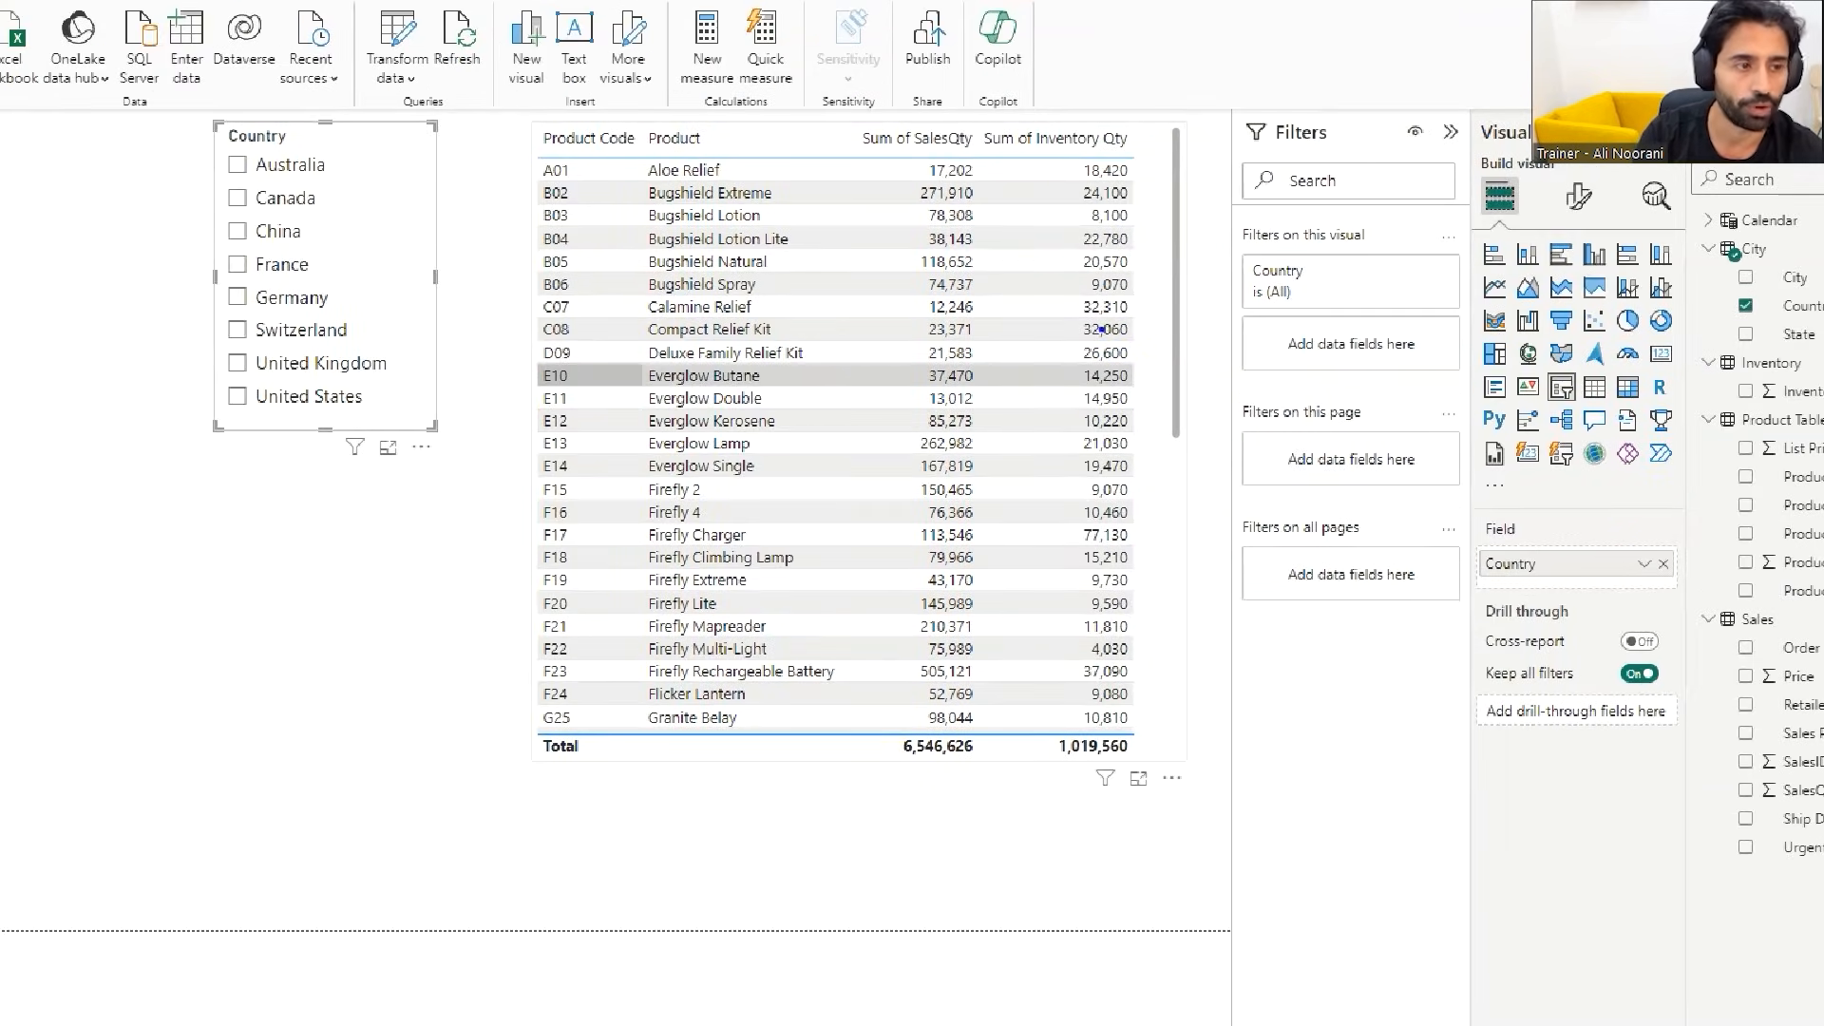
drag(1070, 182, 1147, 181)
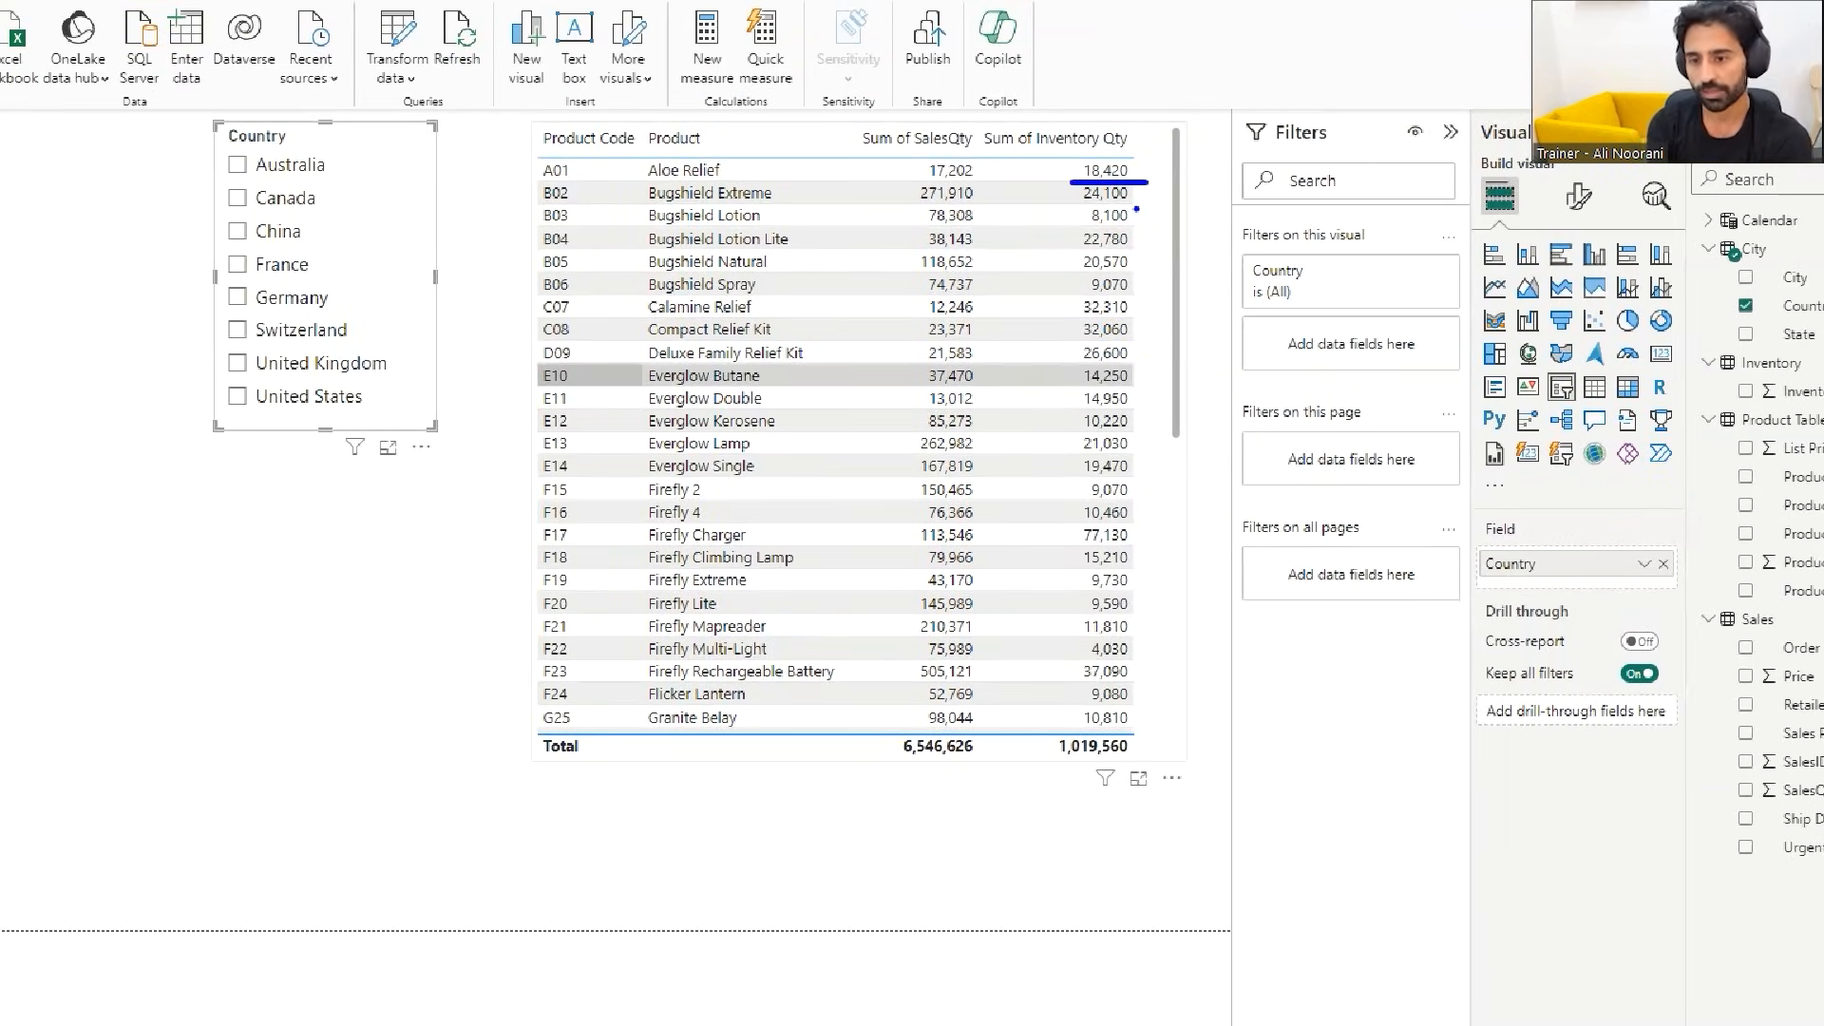